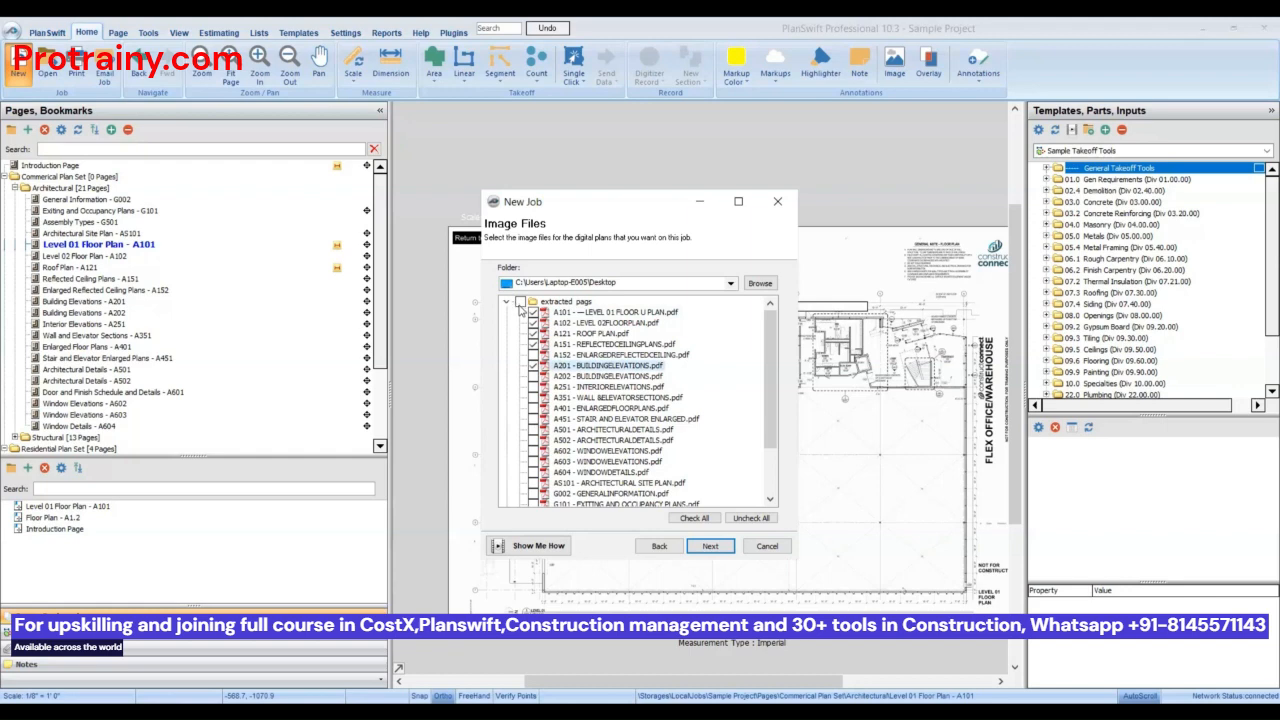
left_click(533, 398)
left_click(533, 419)
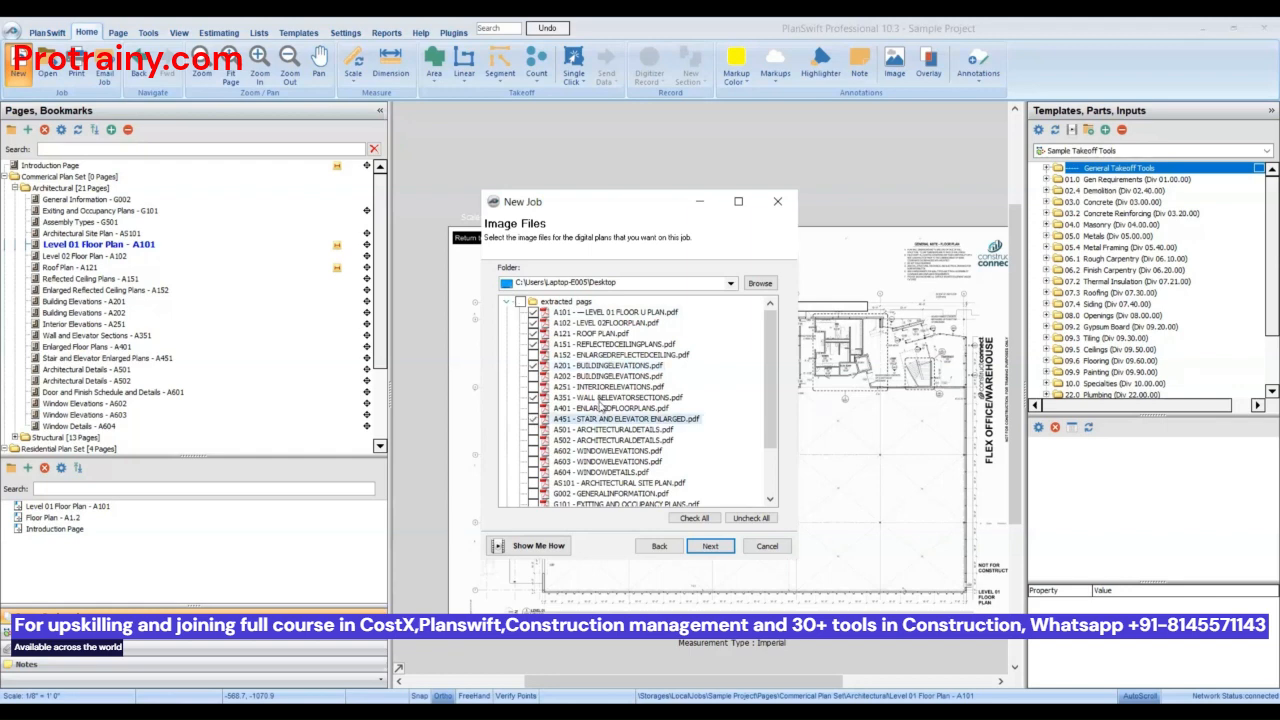
left_click(716, 549)
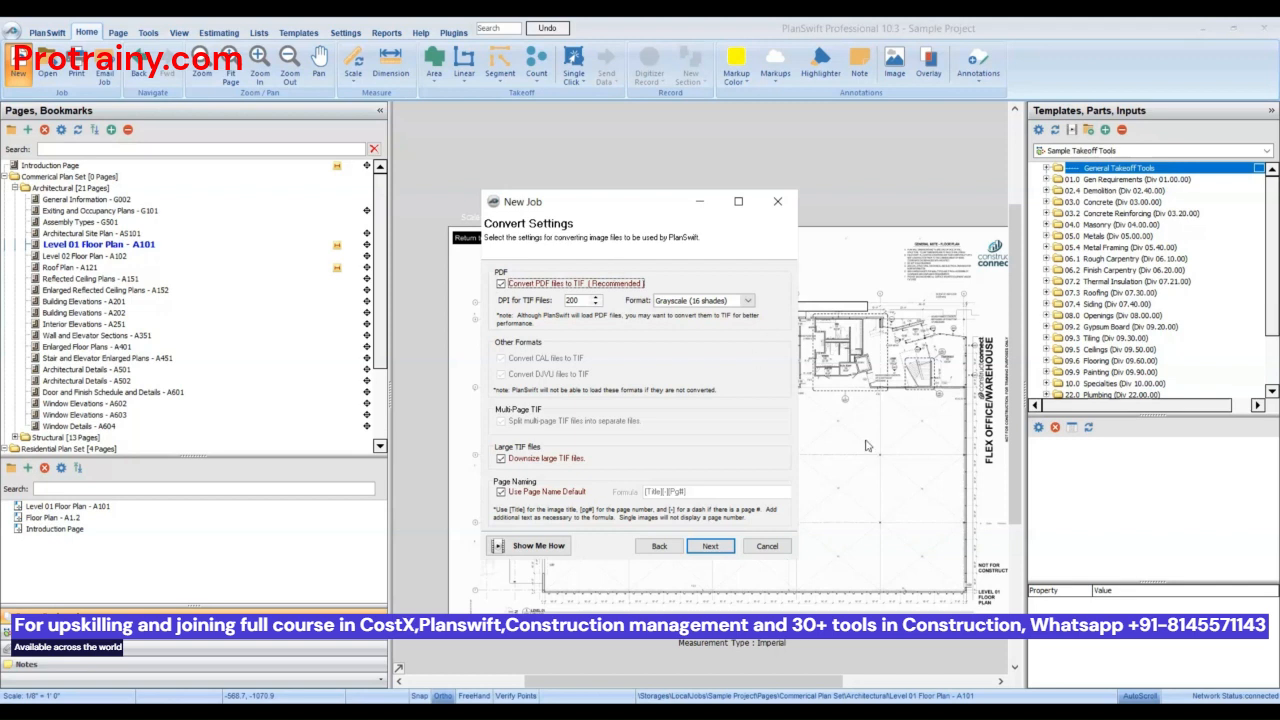
left_click(712, 546)
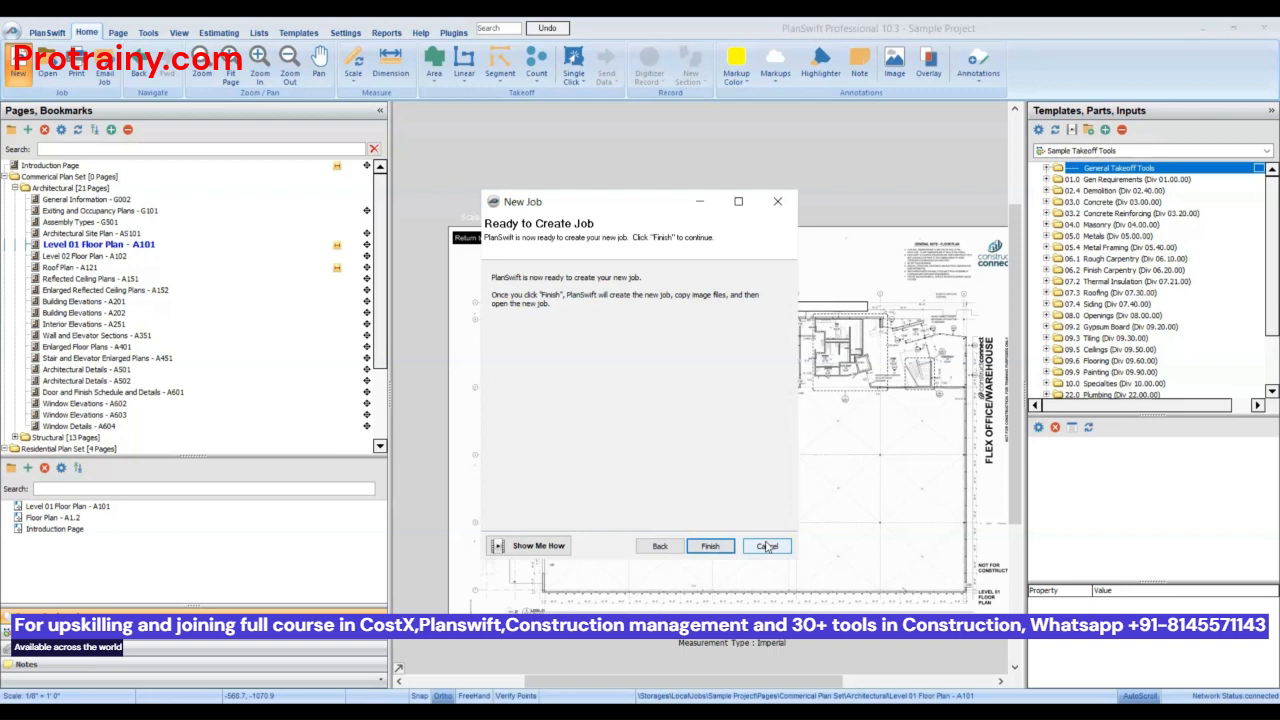
left_click(767, 548)
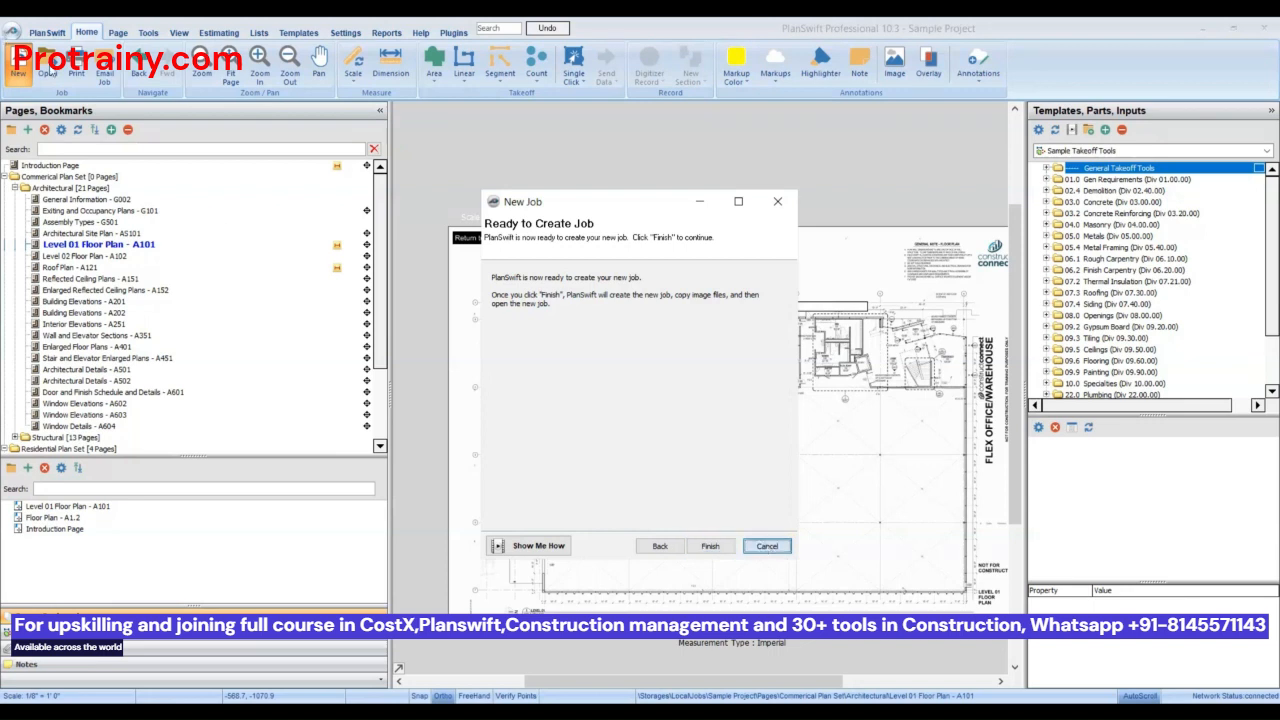
left_click(47, 65)
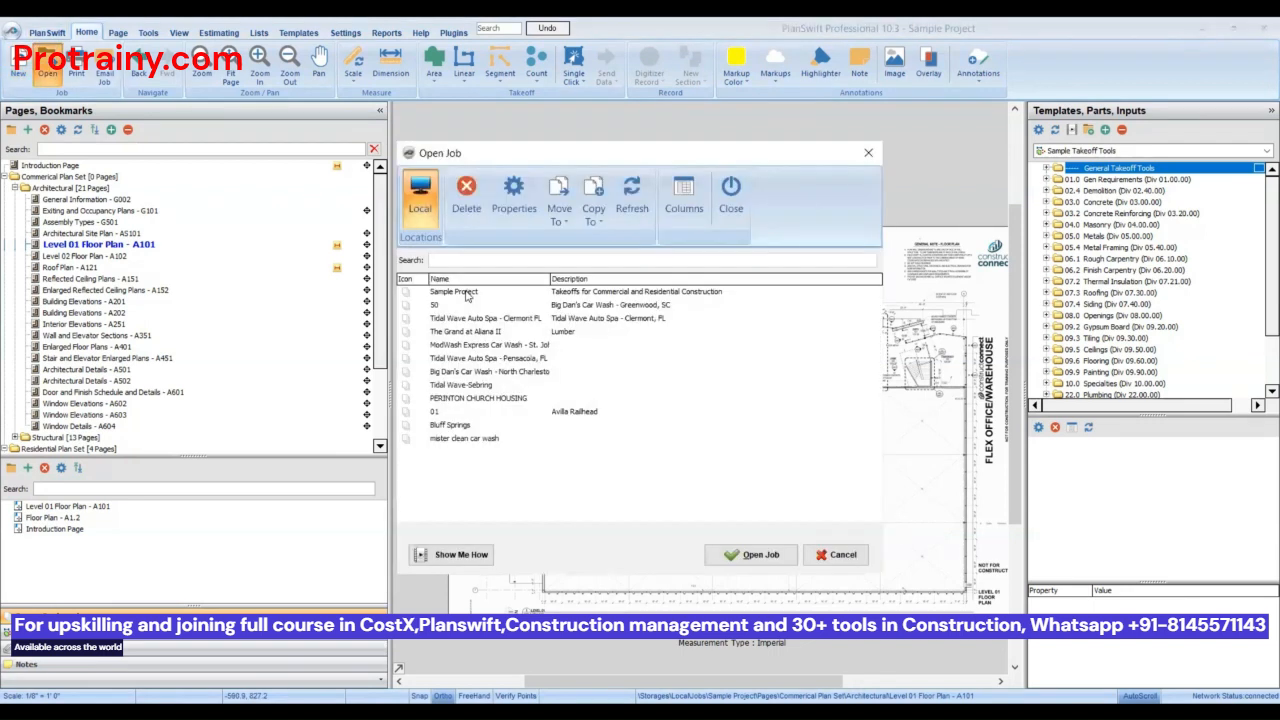
left_click(853, 560)
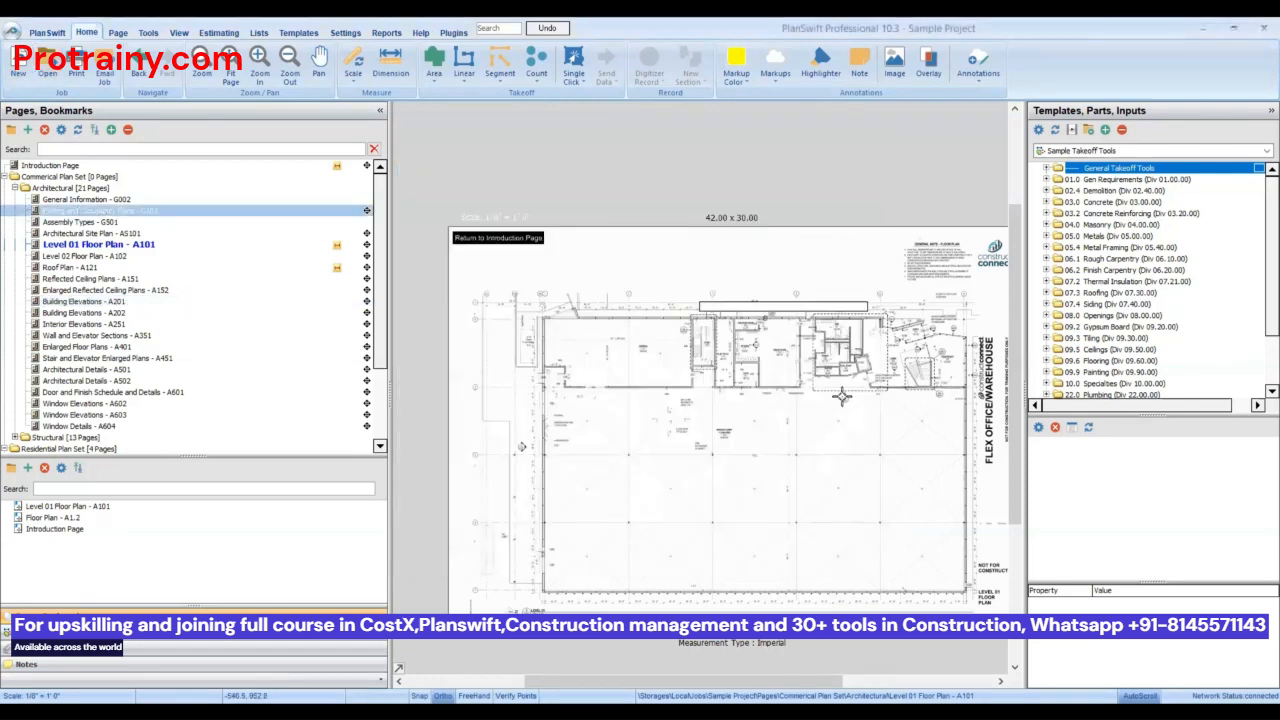
- Look through the project's page list and examine the overall layout of the Level 01 floor plan
scroll(697, 300, "down", 3)
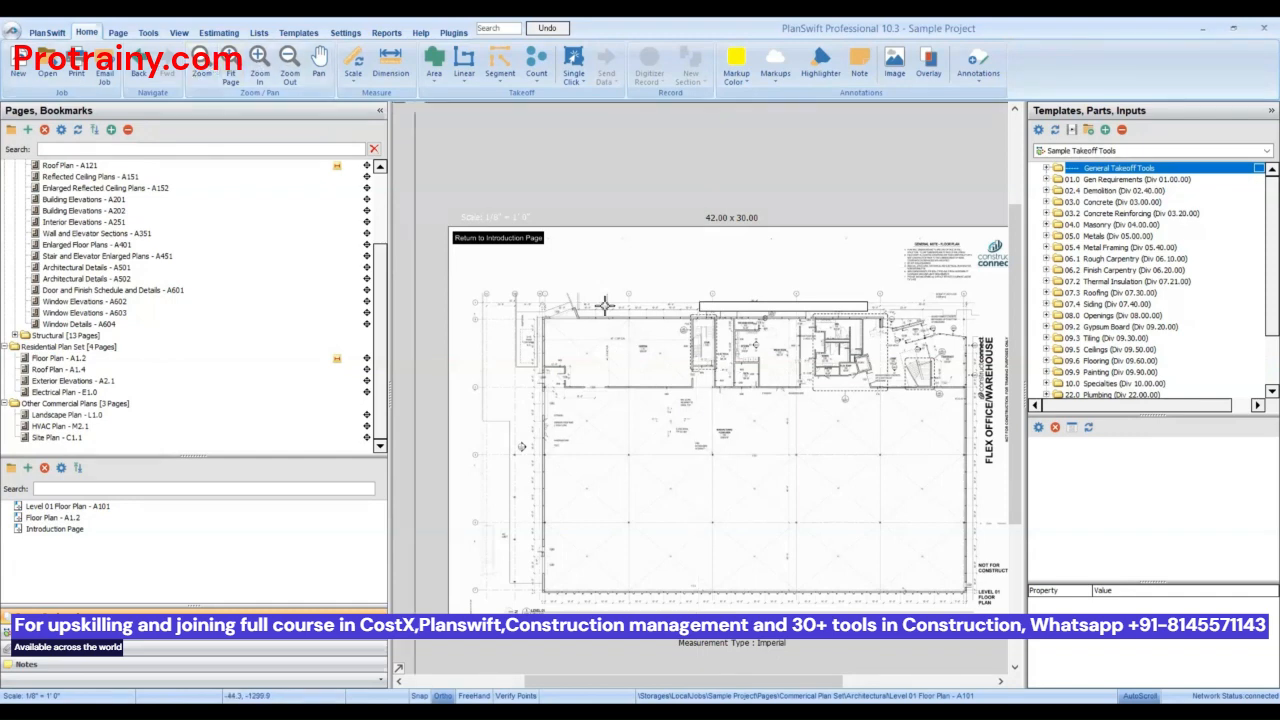
scroll(604, 305, "up", 3)
scroll(432, 193, "down", 2)
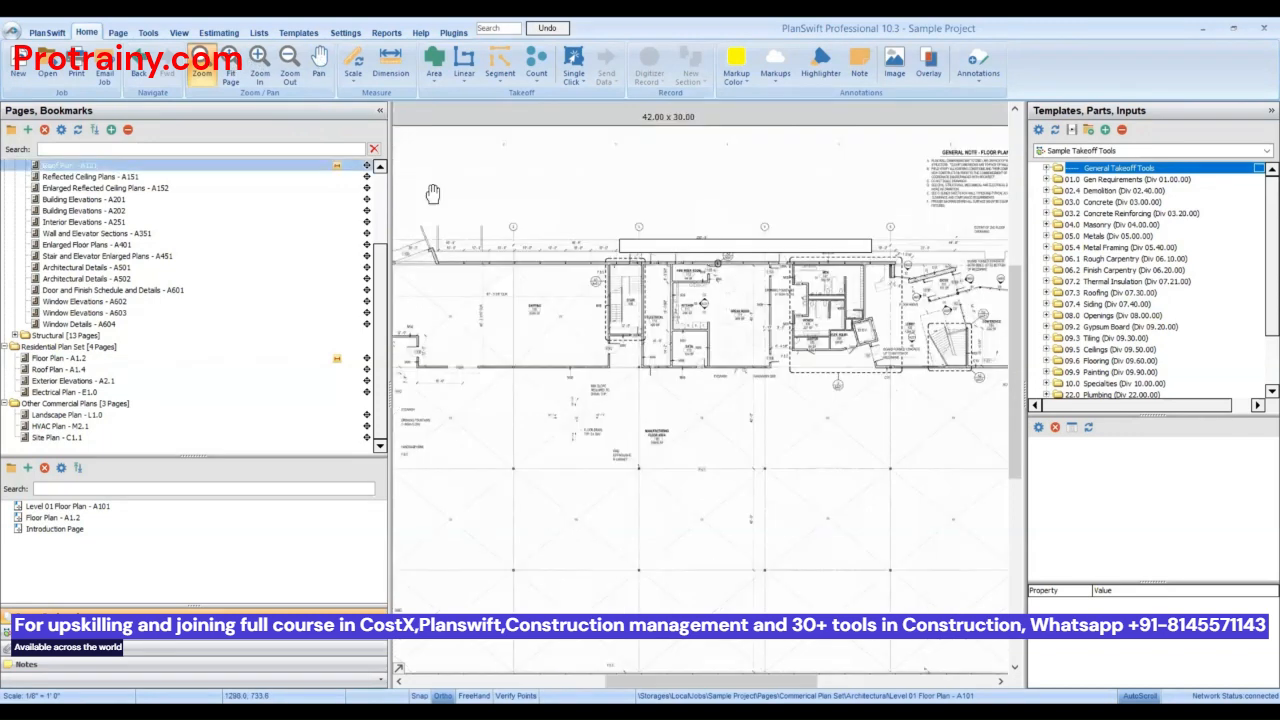
mouse_move(432, 193)
left_mouse_down()
mouse_move(577, 403)
mouse_move(726, 399)
mouse_move(577, 358)
mouse_move(802, 347)
left_mouse_up()
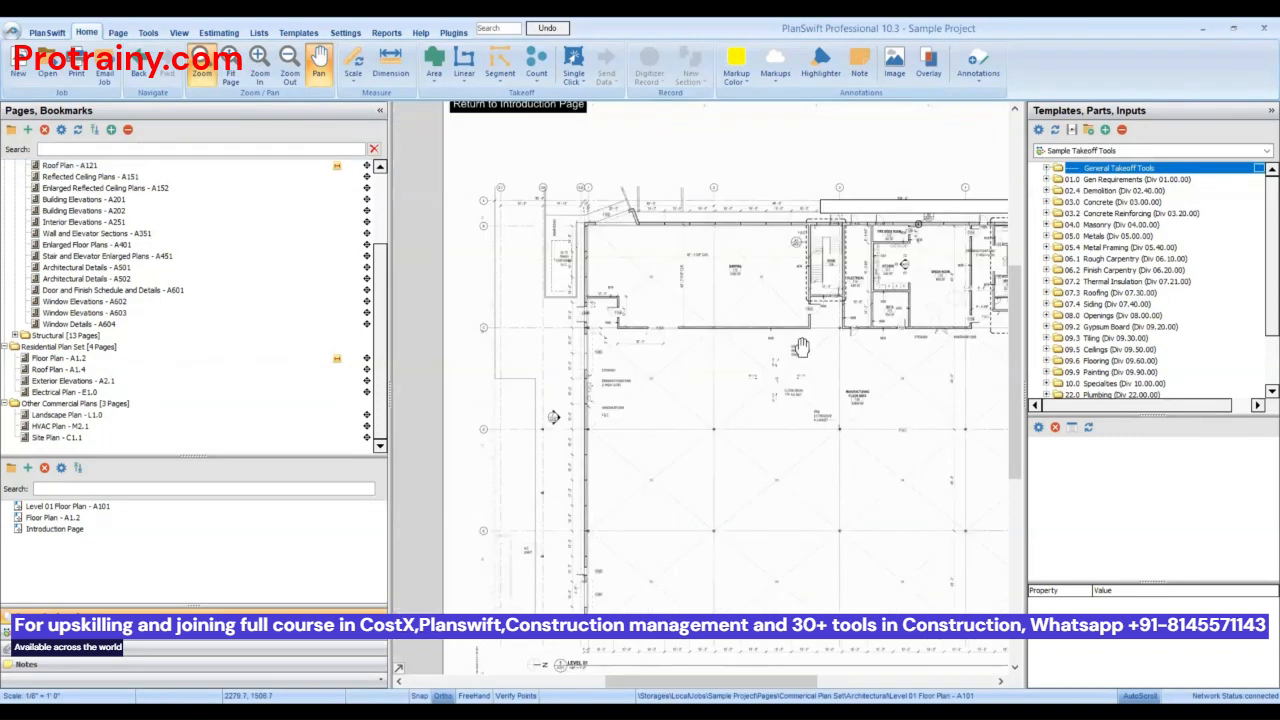
scroll(802, 347, "up", 3)
scroll(477, 241, "down", 2)
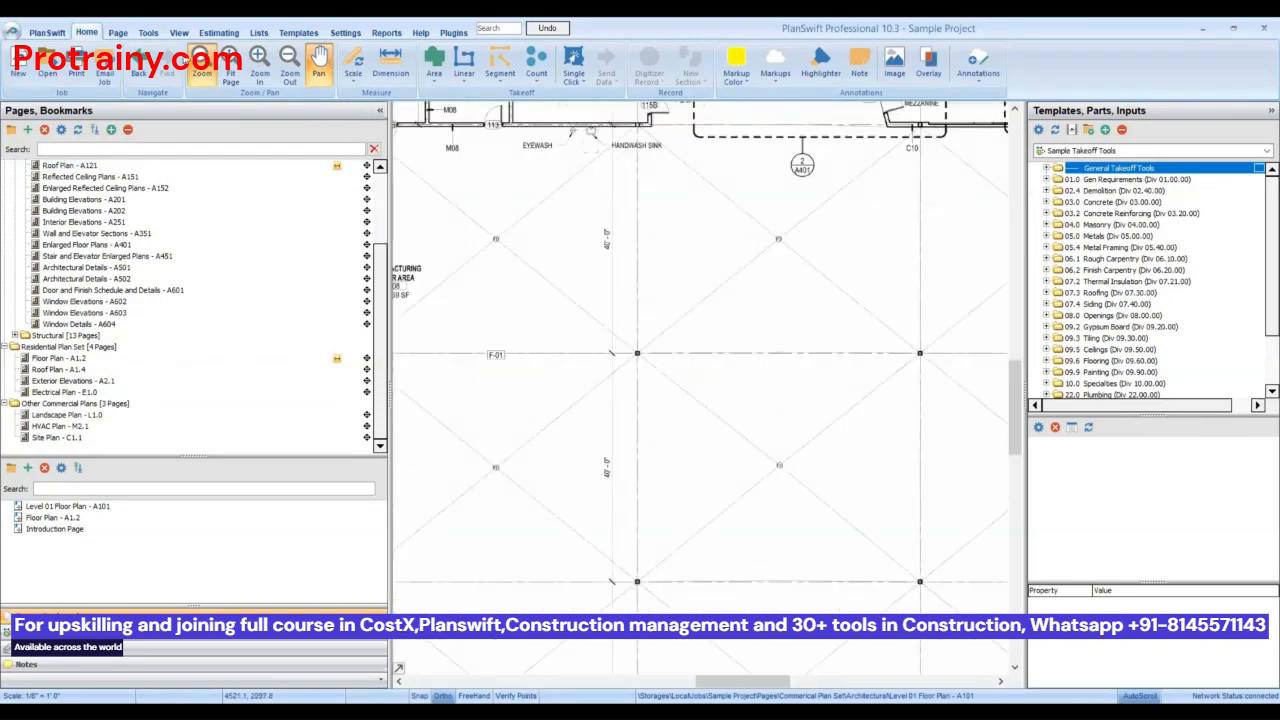
left_click(353, 65)
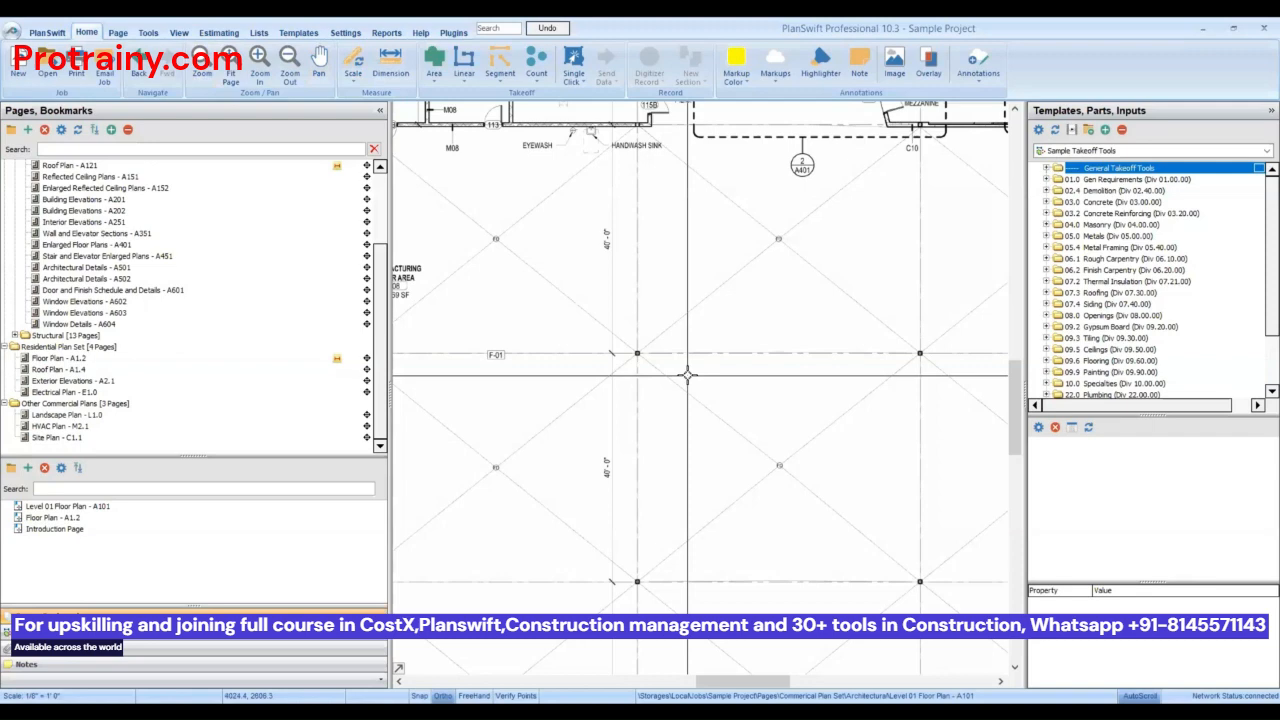
scroll(542, 301, "down", 2)
scroll(543, 301, "up", 2)
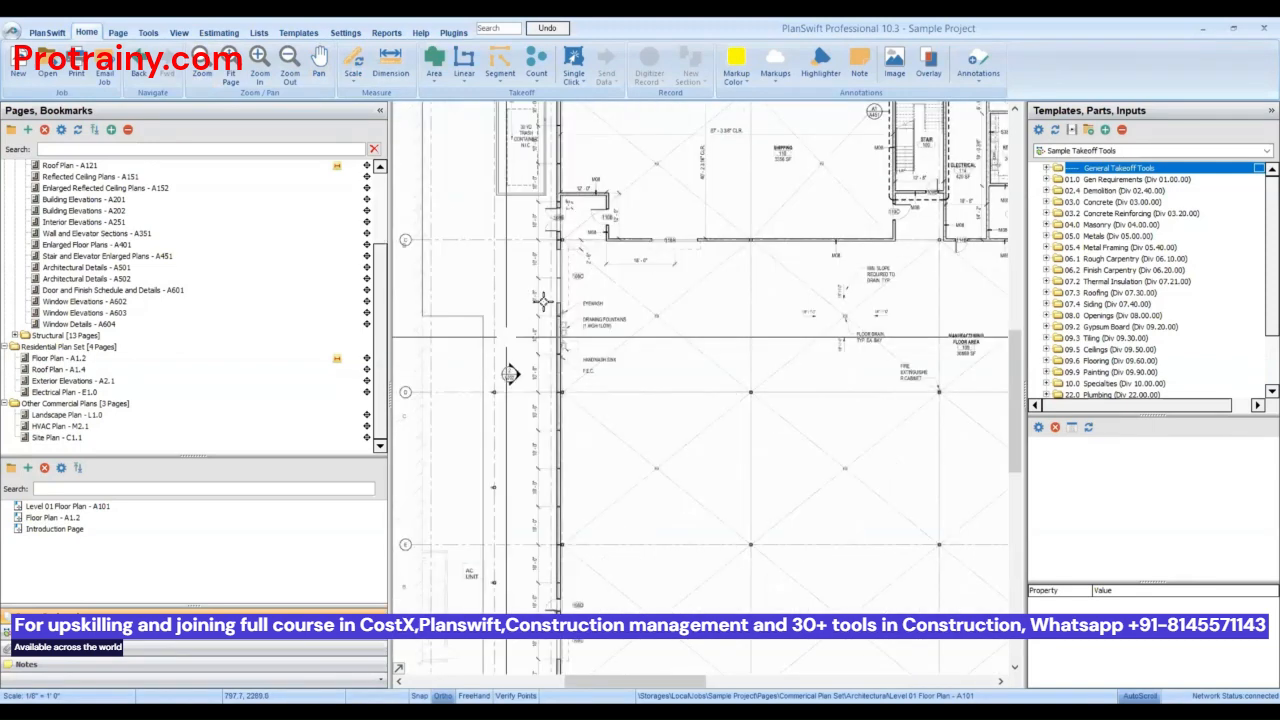
scroll(542, 301, "down", 3)
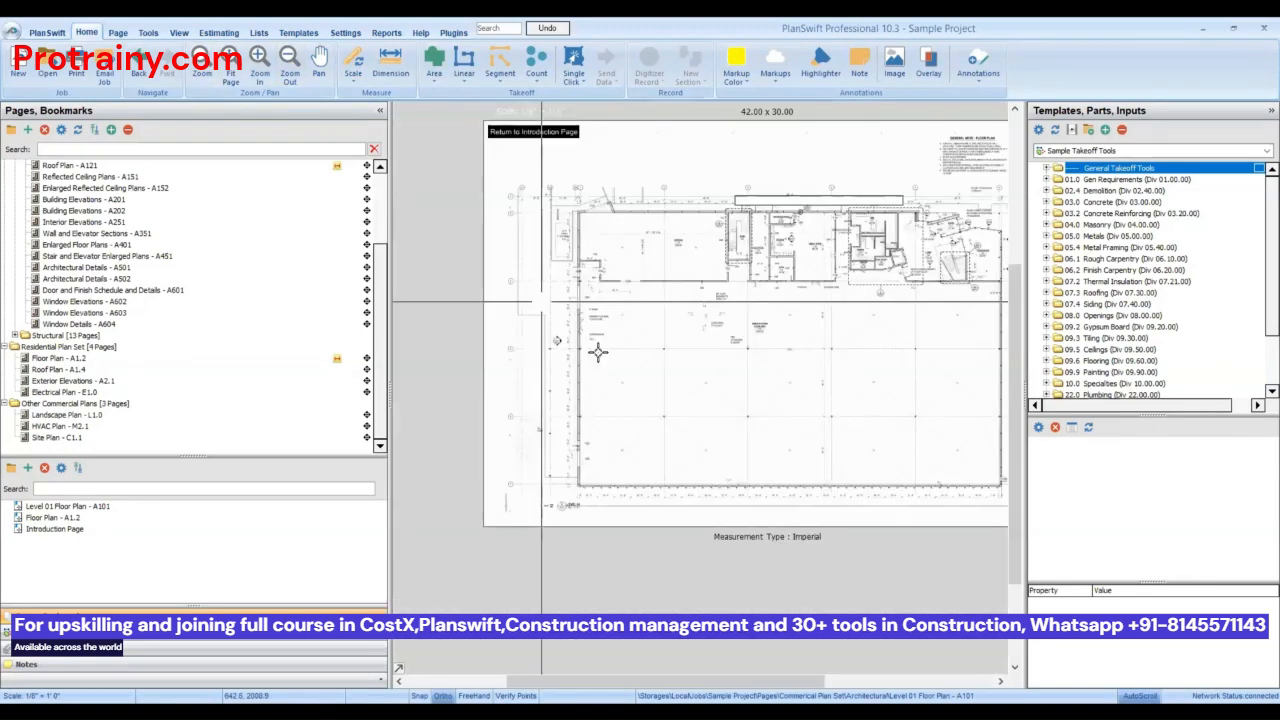
scroll(598, 352, "down", 1)
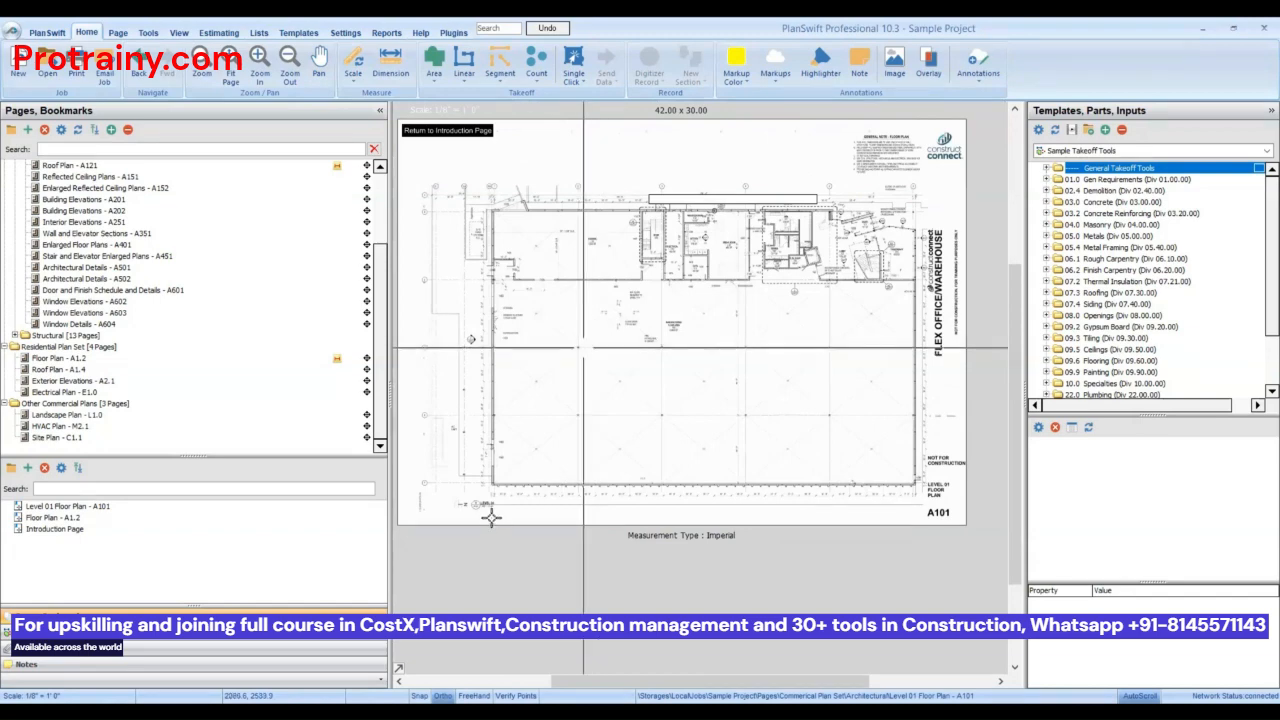
- Examine the scale note under the Level 01 title near the lower-left corner of the floor plan
scroll(490, 517, "up", 2)
scroll(528, 589, "up", 1)
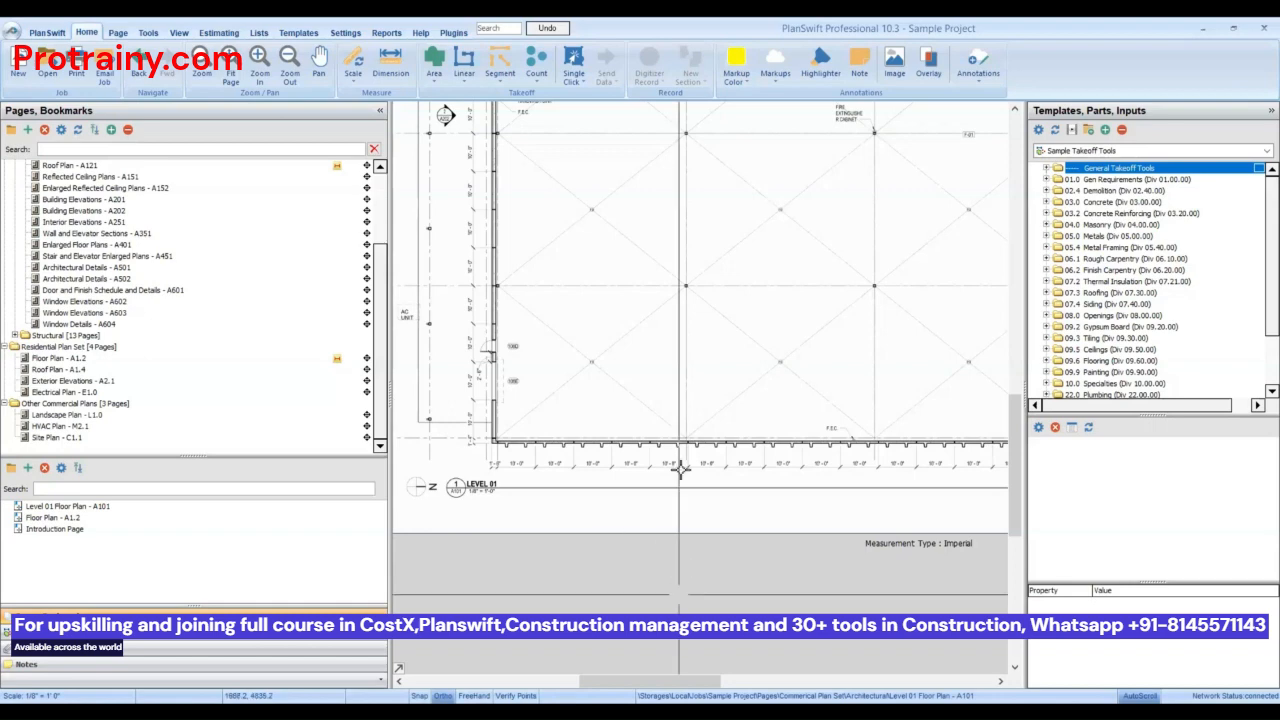
scroll(540, 380, "down", 1)
scroll(530, 370, "up", 2)
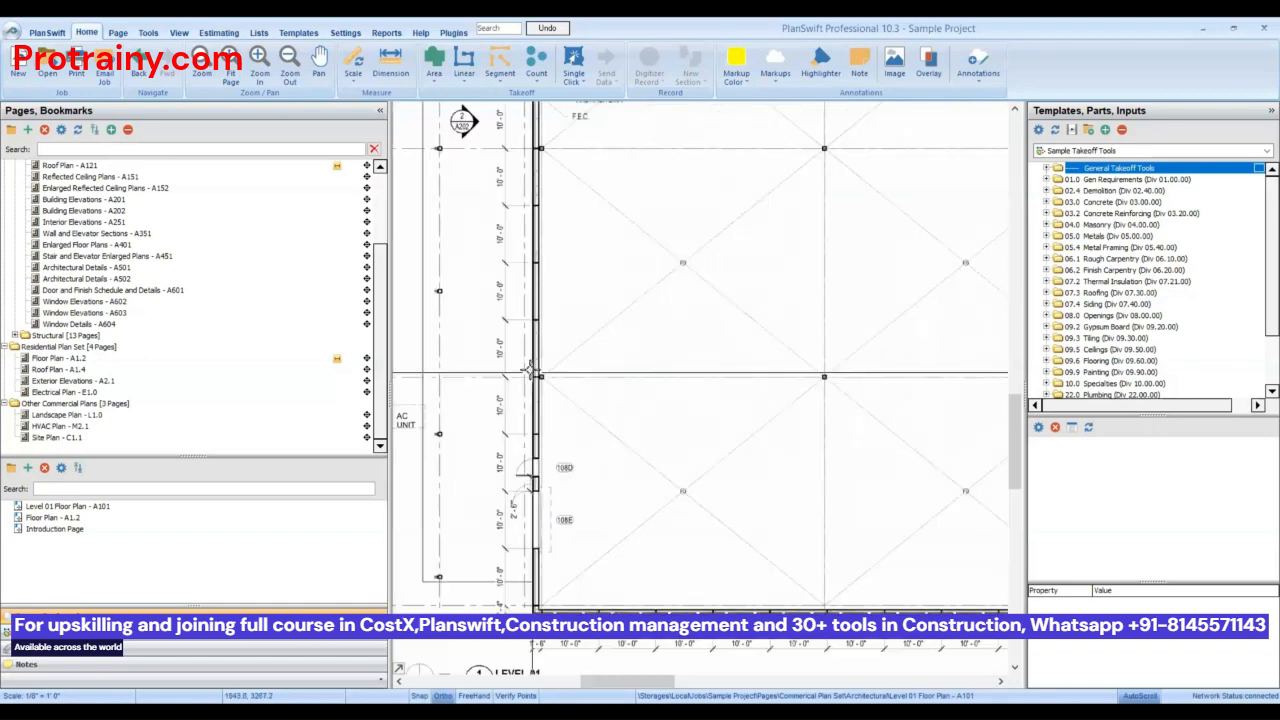
scroll(531, 526, "down", 1)
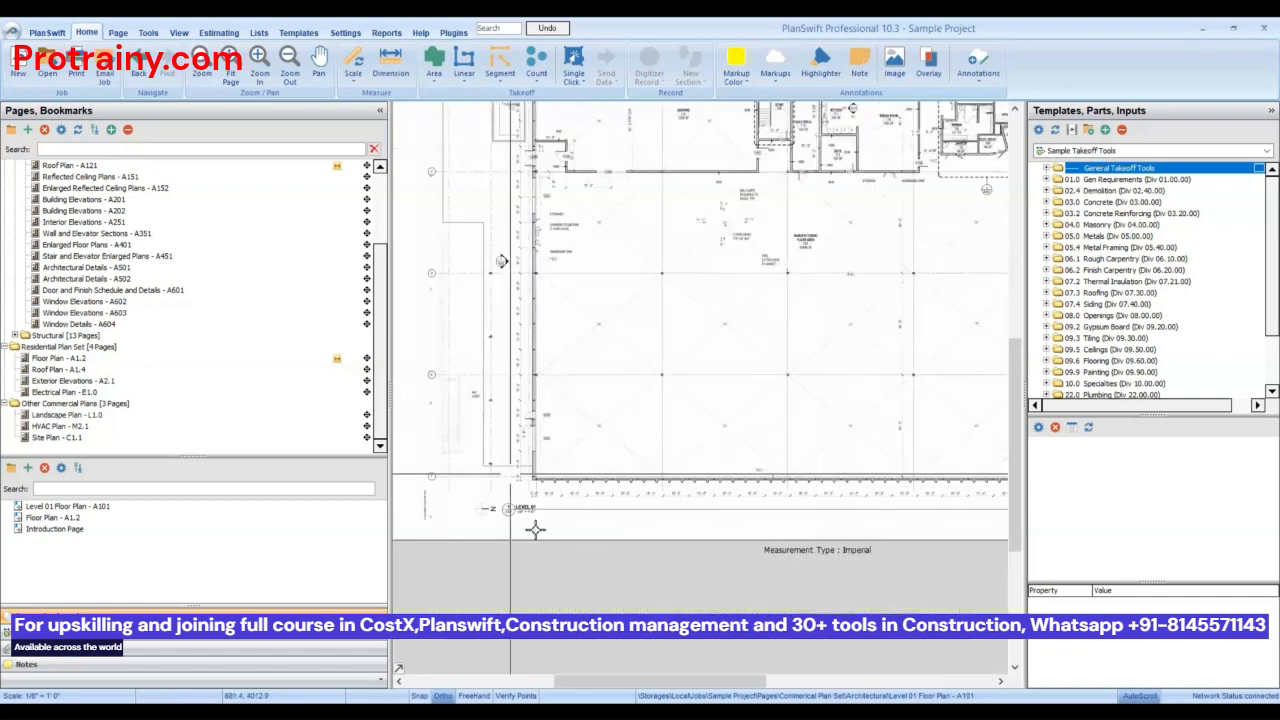
scroll(642, 452, "up", 1)
scroll(534, 520, "up", 2)
scroll(532, 480, "down", 2)
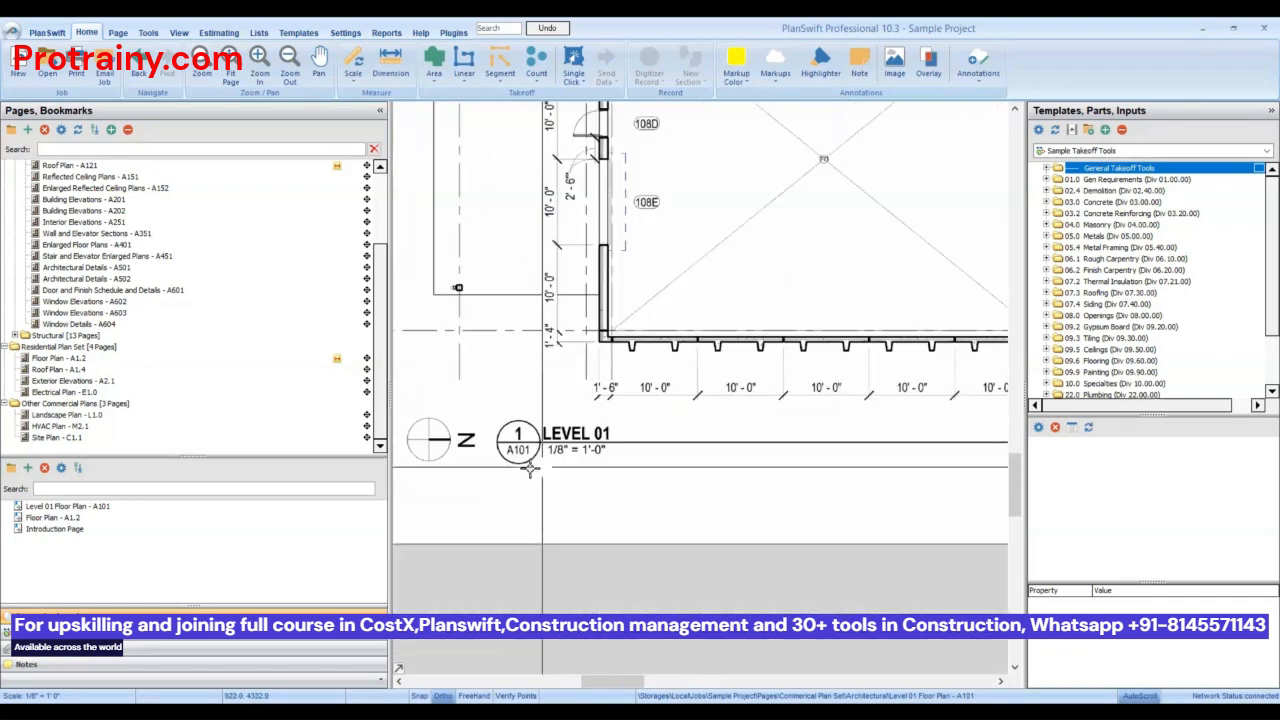
scroll(532, 474, "up", 1)
scroll(532, 474, "down", 3)
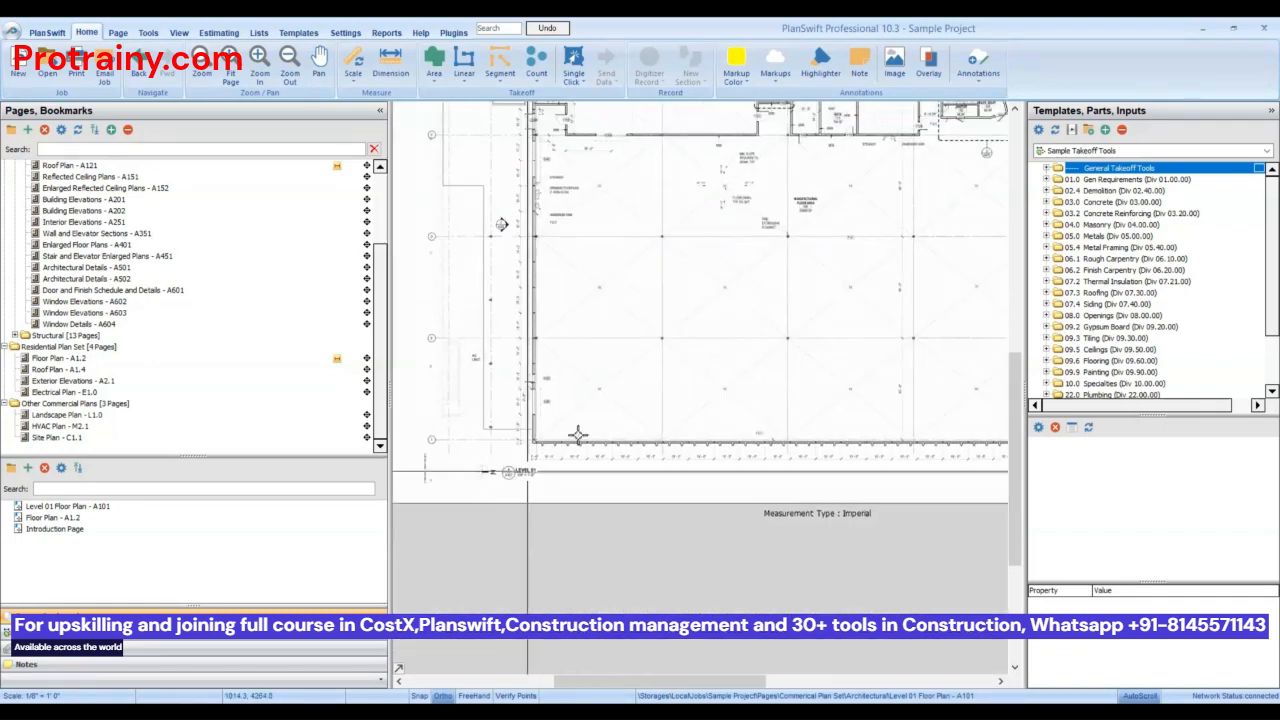
scroll(590, 420, "up", 4)
scroll(623, 359, "up", 3)
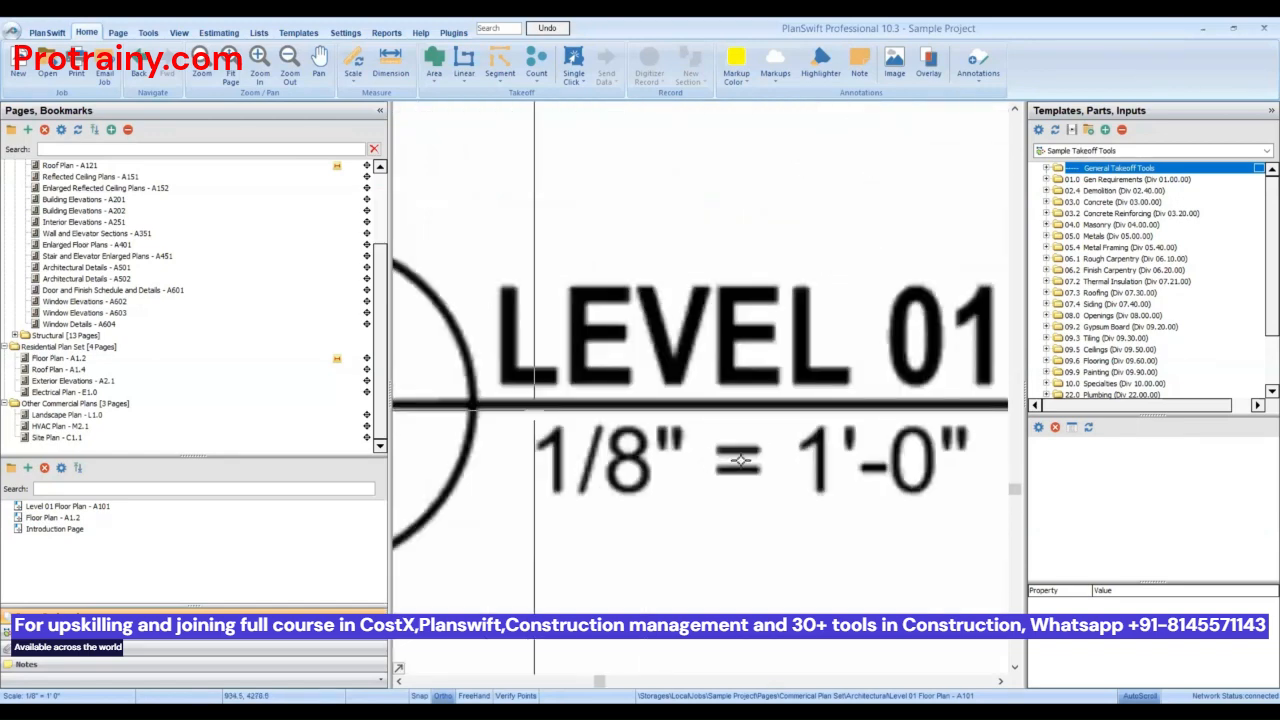
scroll(583, 520, "down", 2)
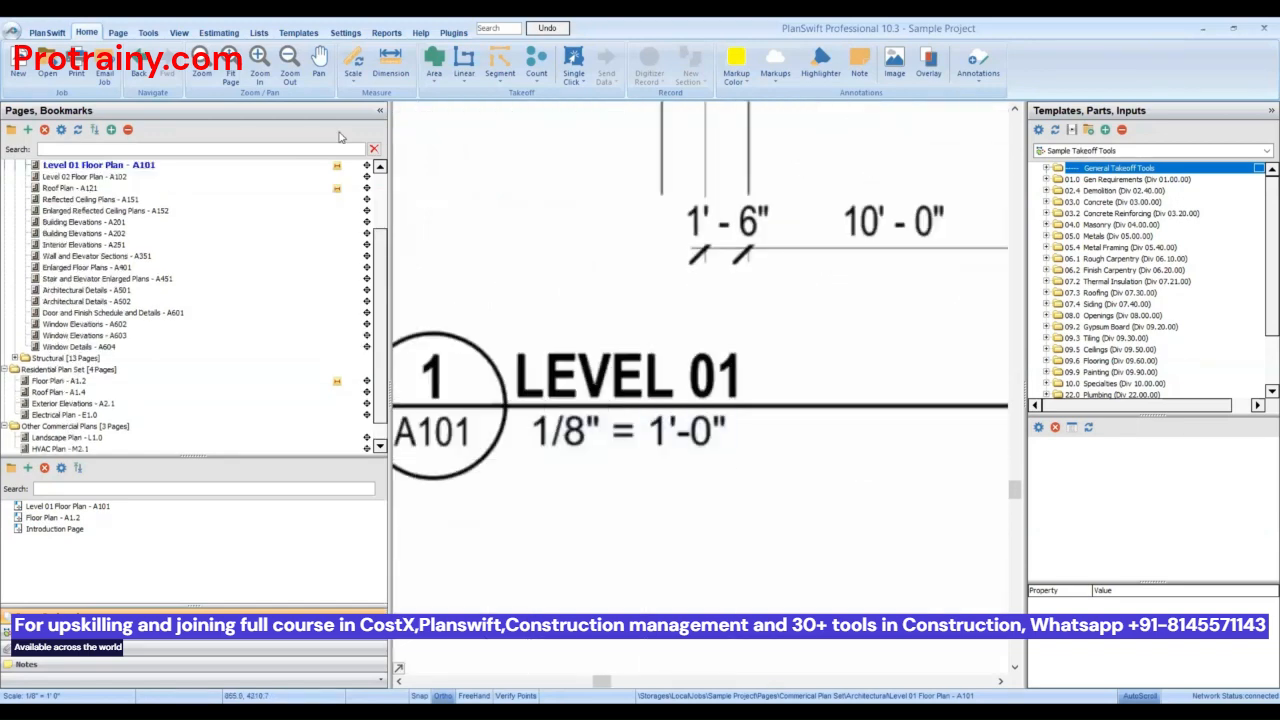
- Set the Level 01 floor plan's scale automatically to 1/8" = 1'0" and agree to the auto scale disclaimer
left_click(355, 72)
left_click(358, 60)
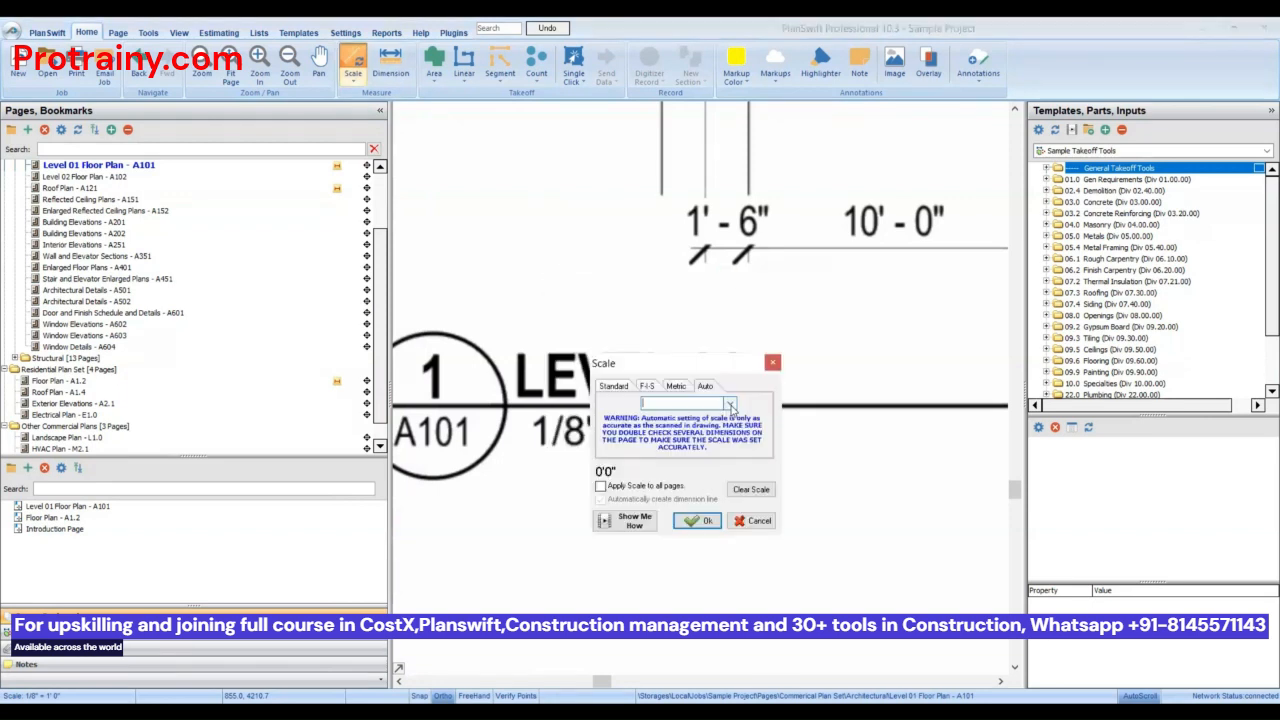
left_click(731, 406)
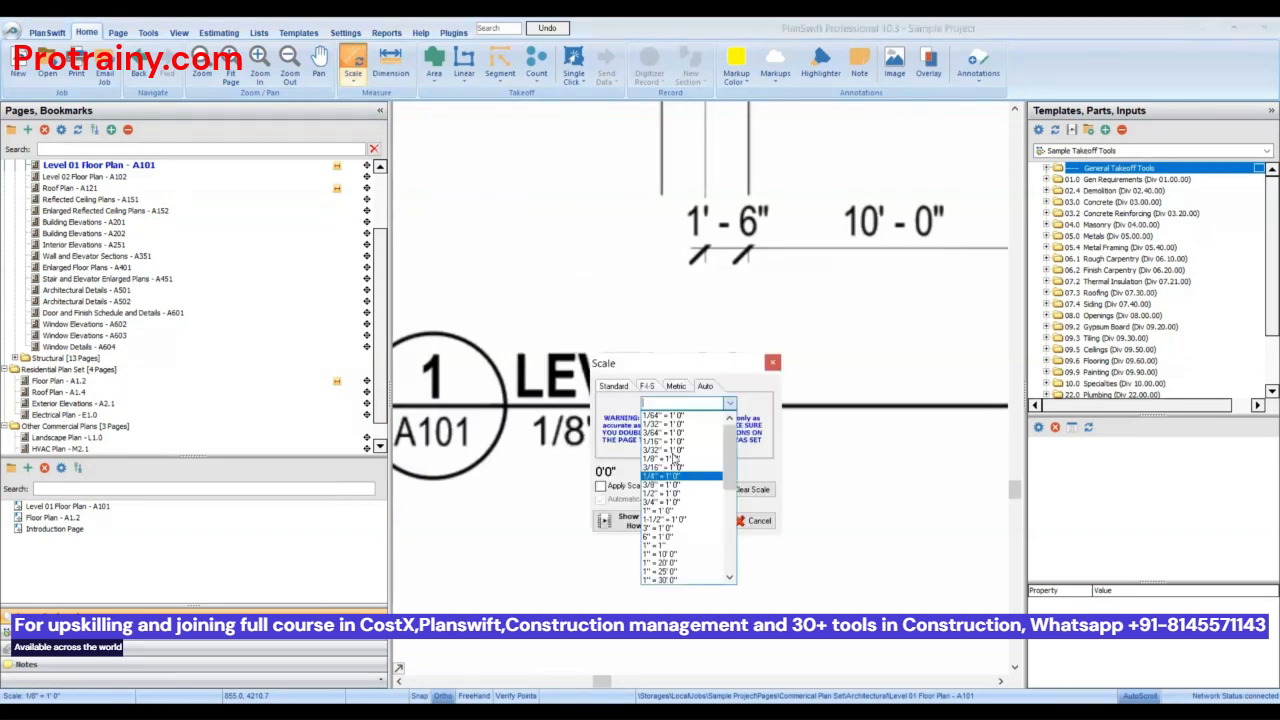
left_click(668, 458)
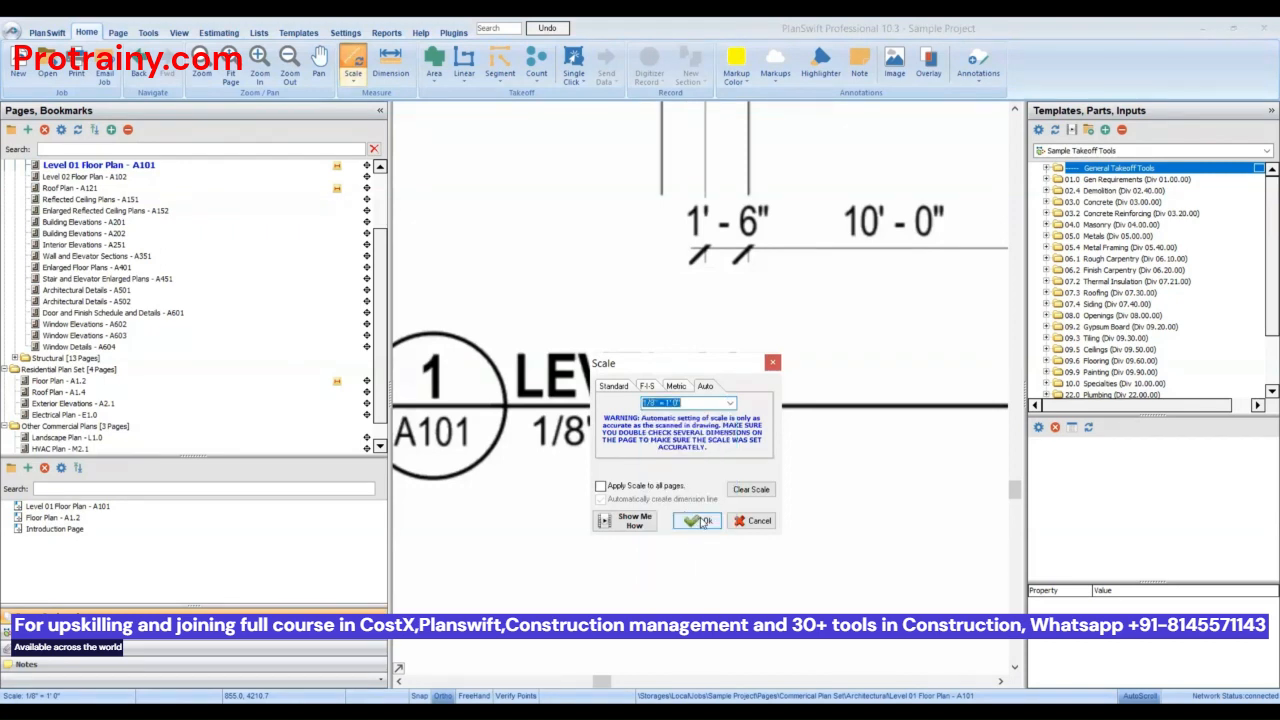
left_click(703, 521)
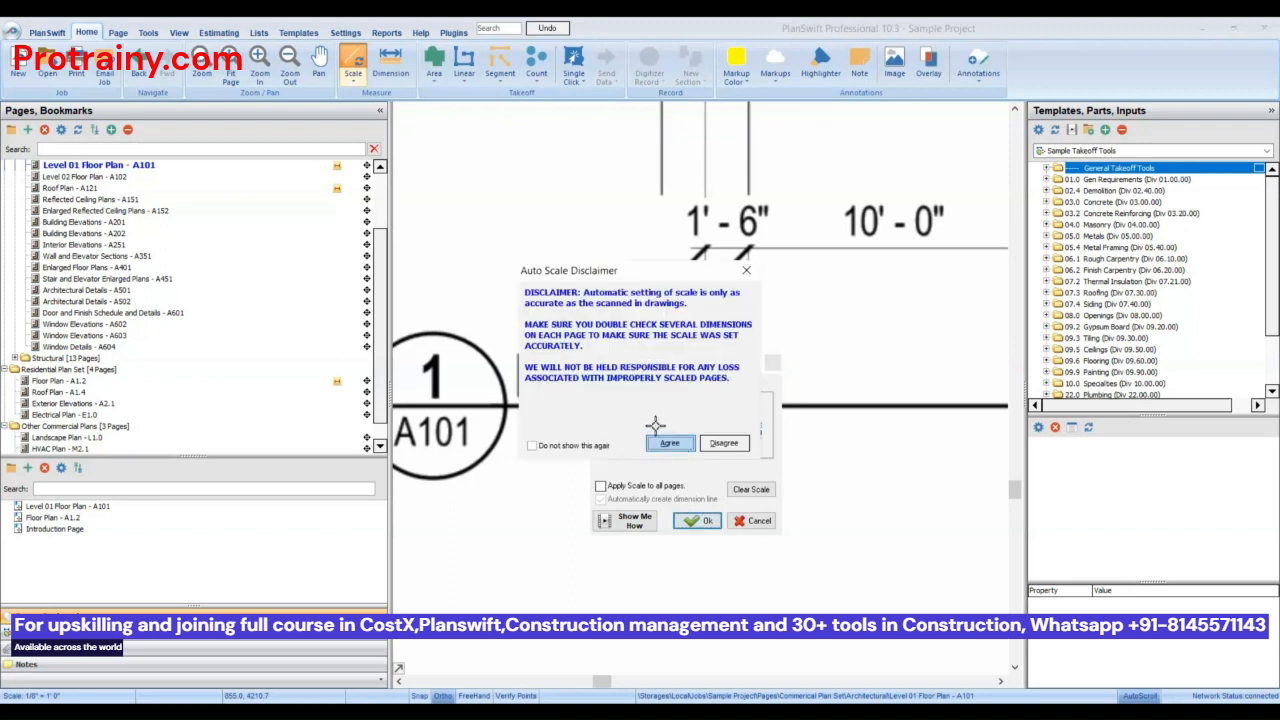
left_click(668, 442)
- Check the Level 01 scale note and the printed dimensions around the building's lower-left corner
scroll(588, 450, "down", 5)
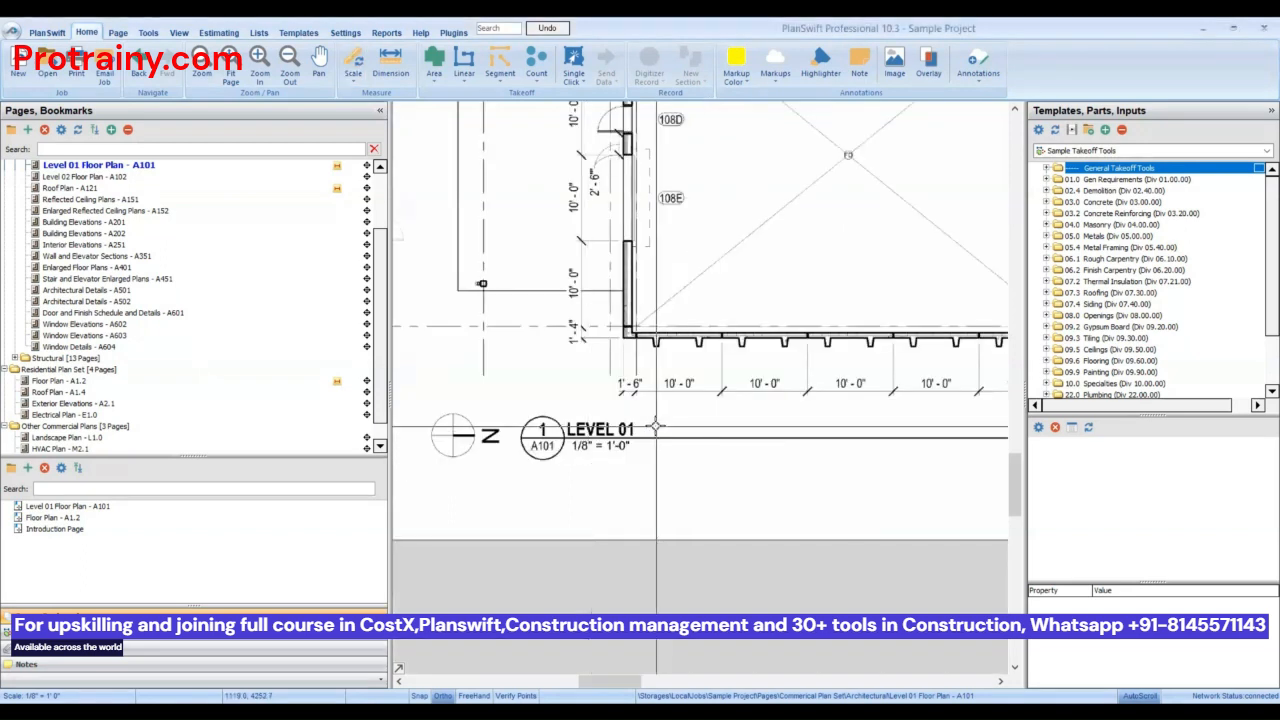
scroll(656, 427, "up", 3)
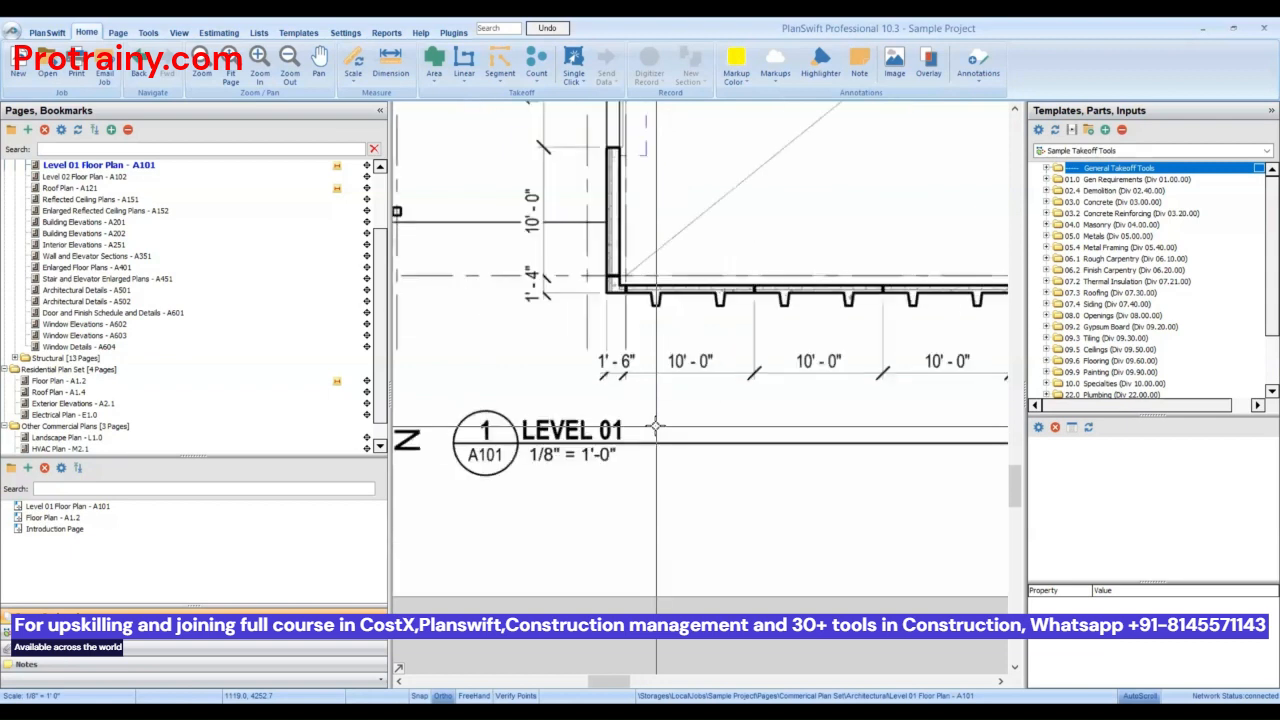
scroll(656, 427, "up", 2)
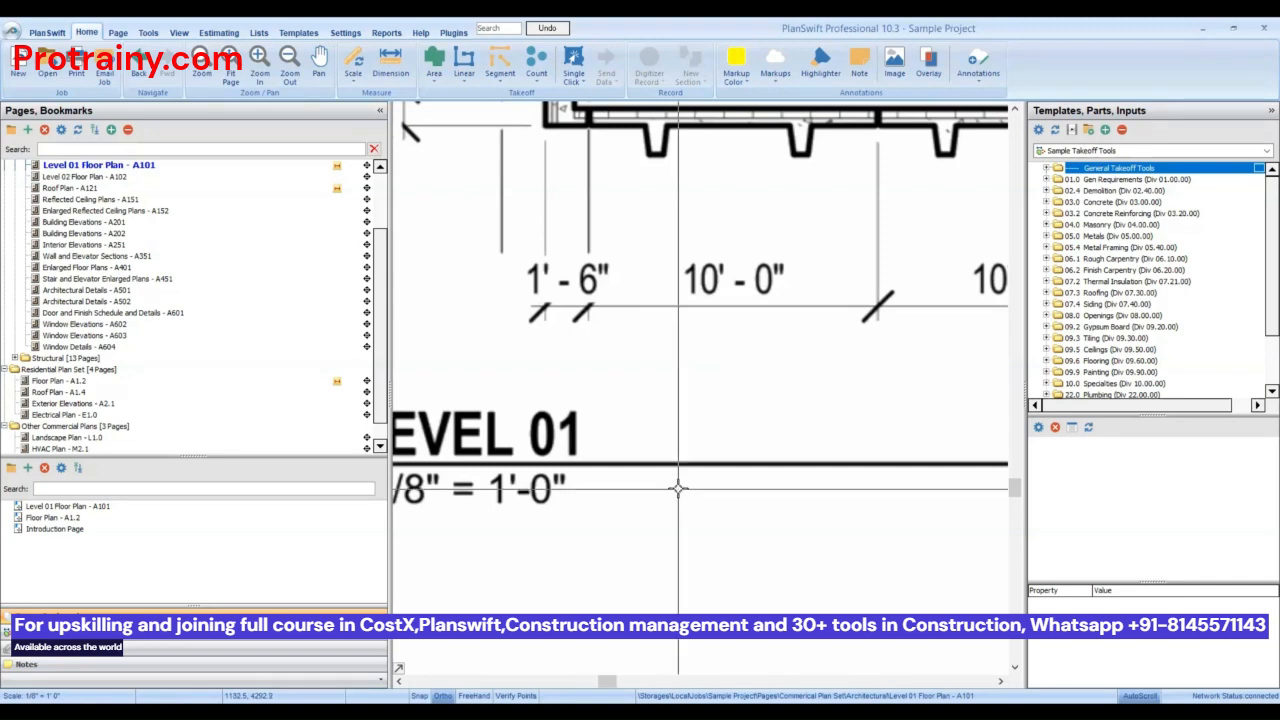
scroll(569, 405, "down", 3)
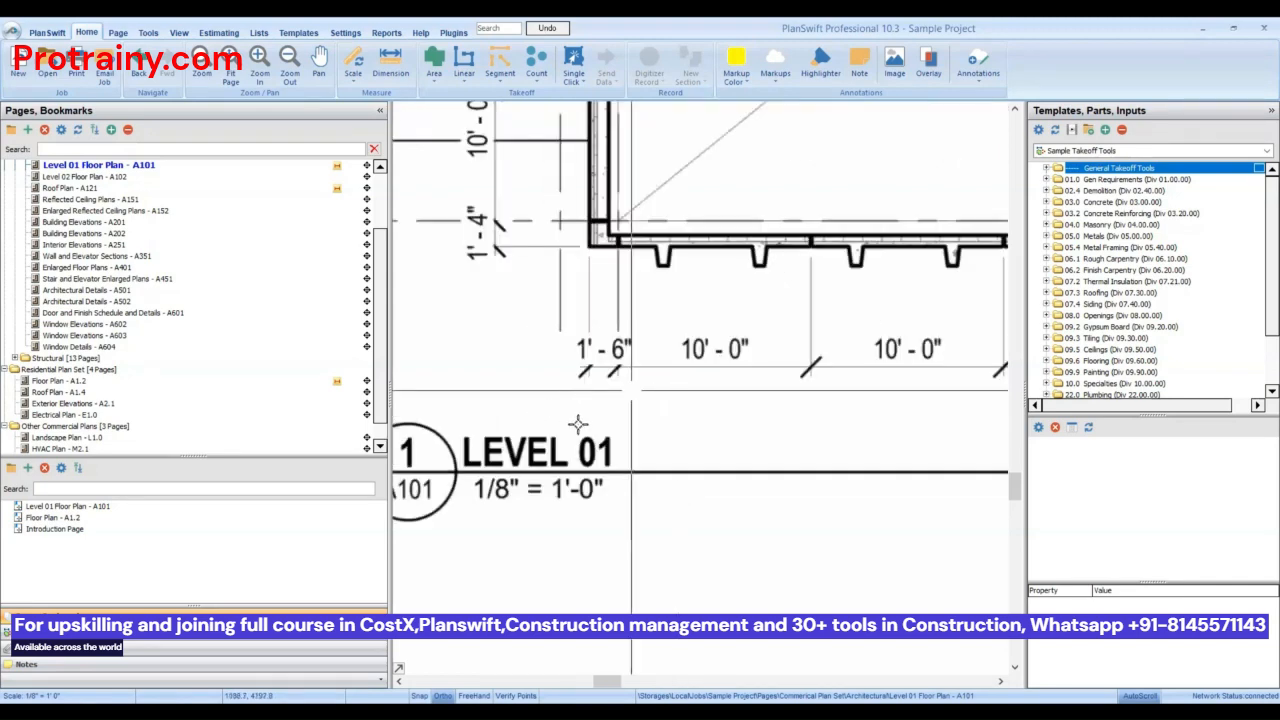
scroll(612, 430, "down", 2)
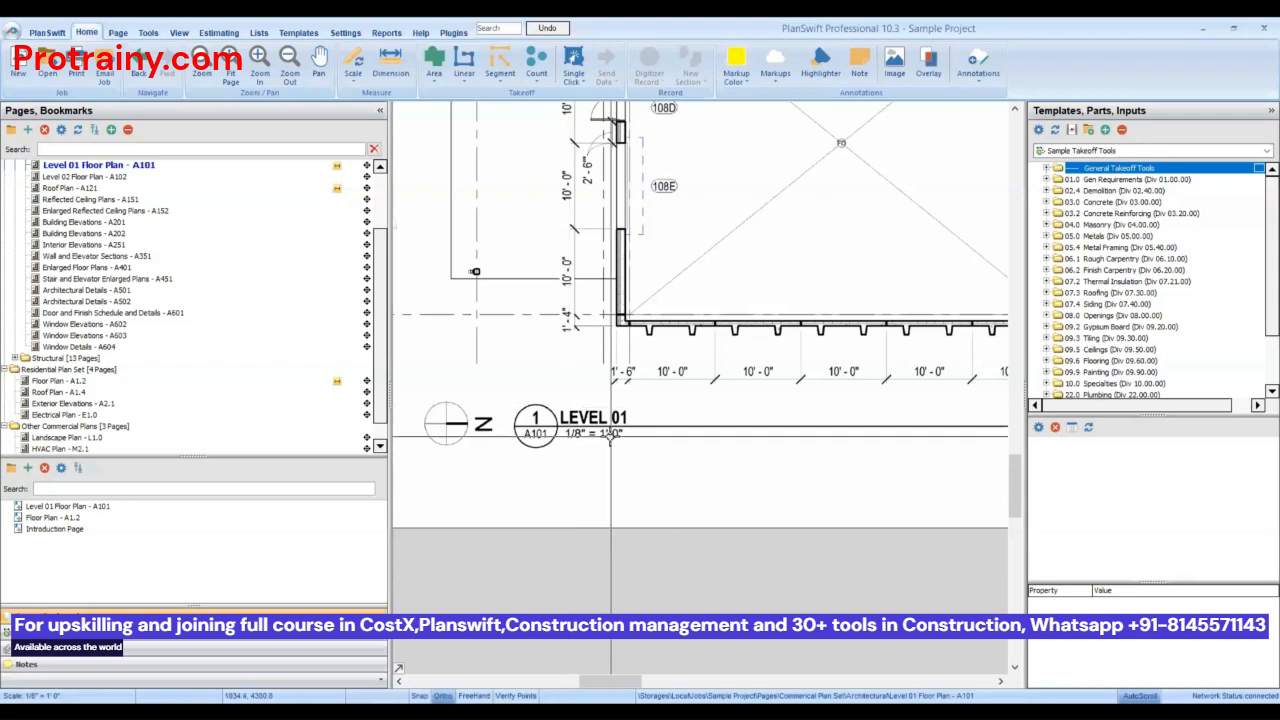
scroll(610, 436, "up", 2)
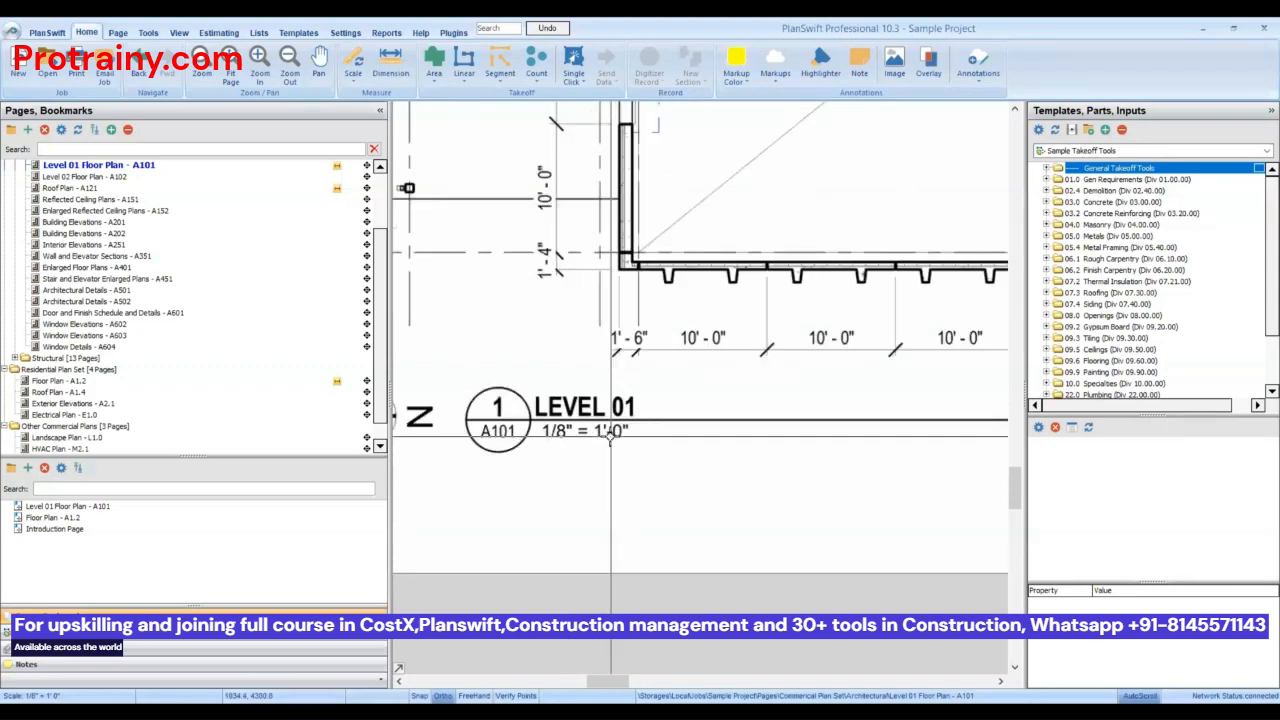
scroll(600, 440, "up", 2)
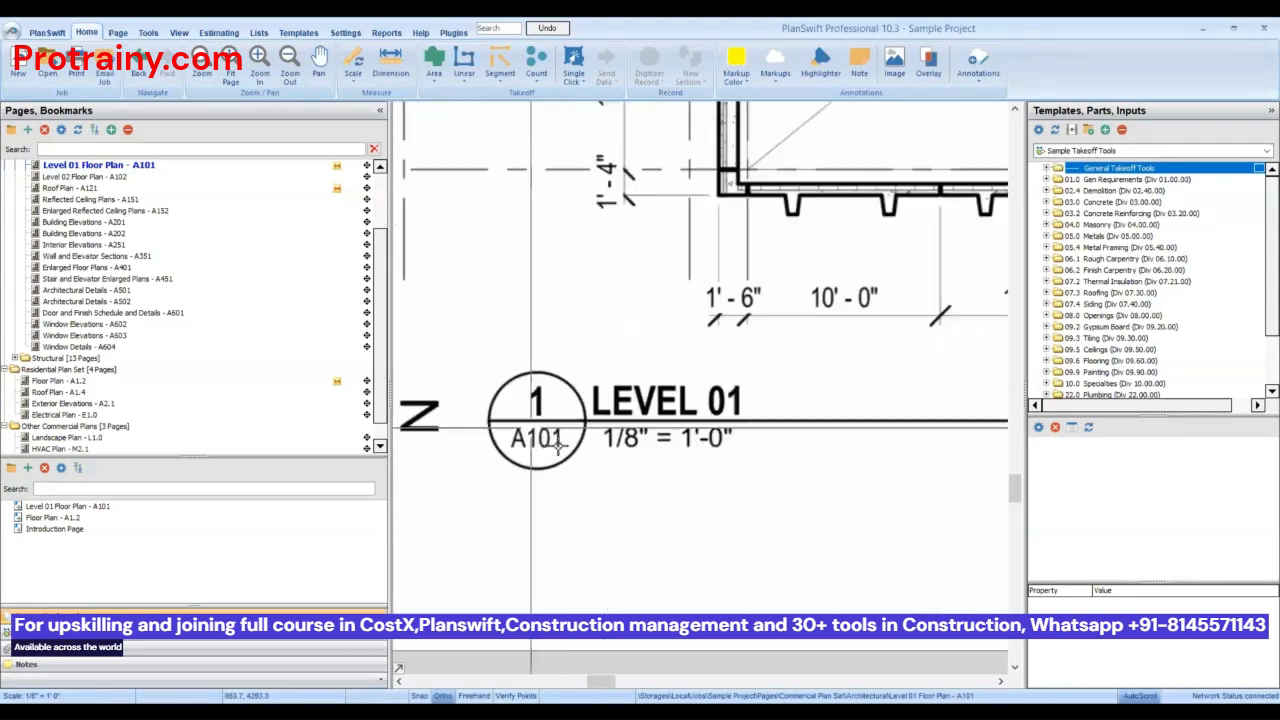
scroll(558, 446, "up", 1)
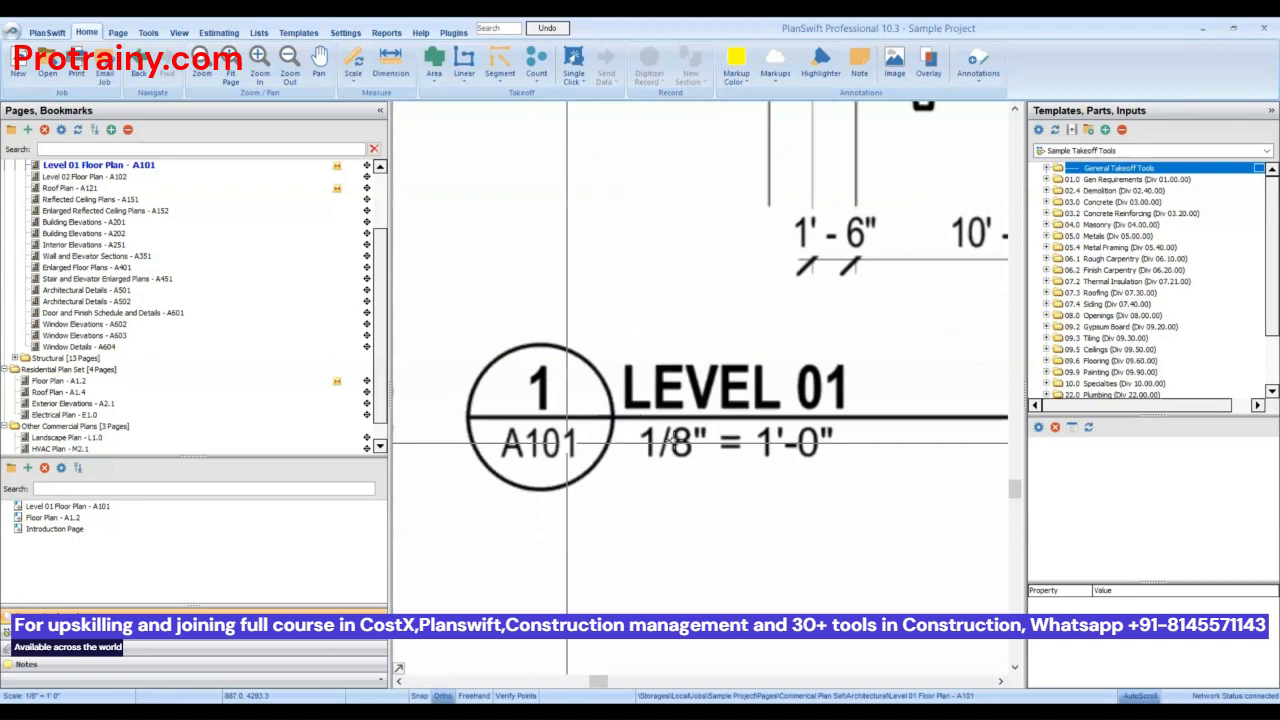
scroll(596, 301, "down", 3)
scroll(721, 571, "up", 3)
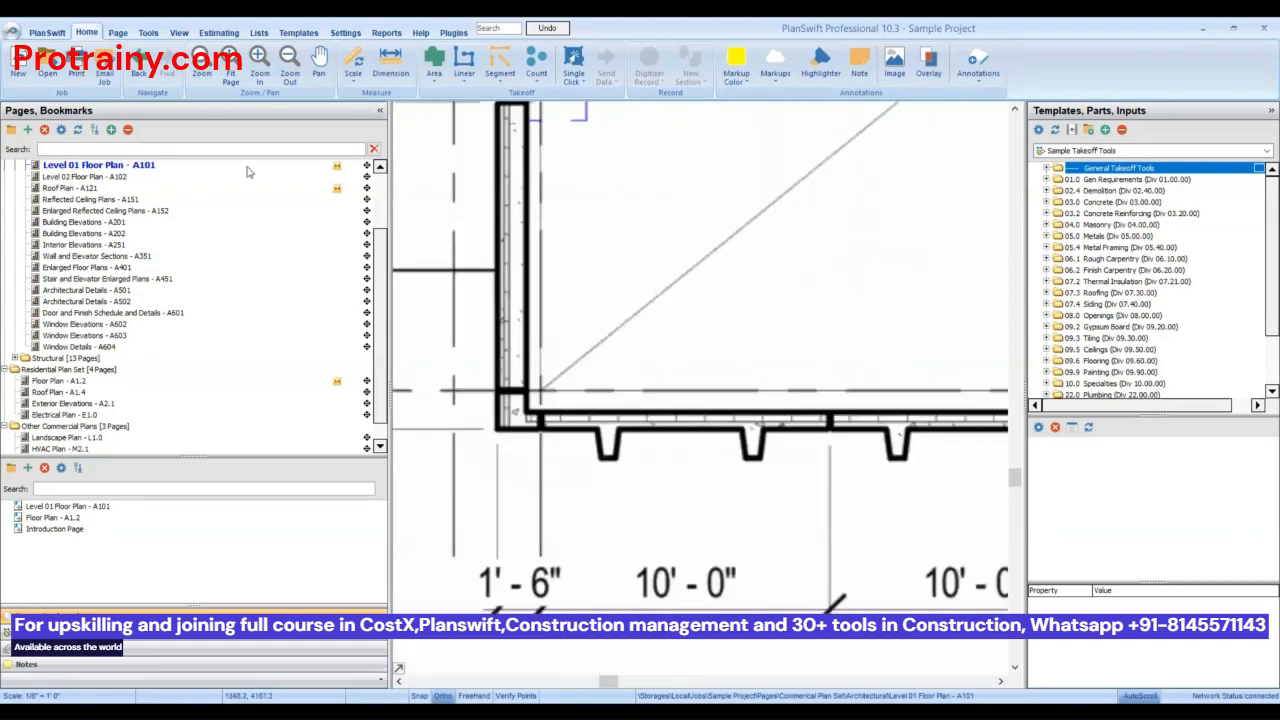
- Review the preset scales and the Scale dialog's Metric, Auto and Standard options for the Level 01 floor plan
left_click(362, 84)
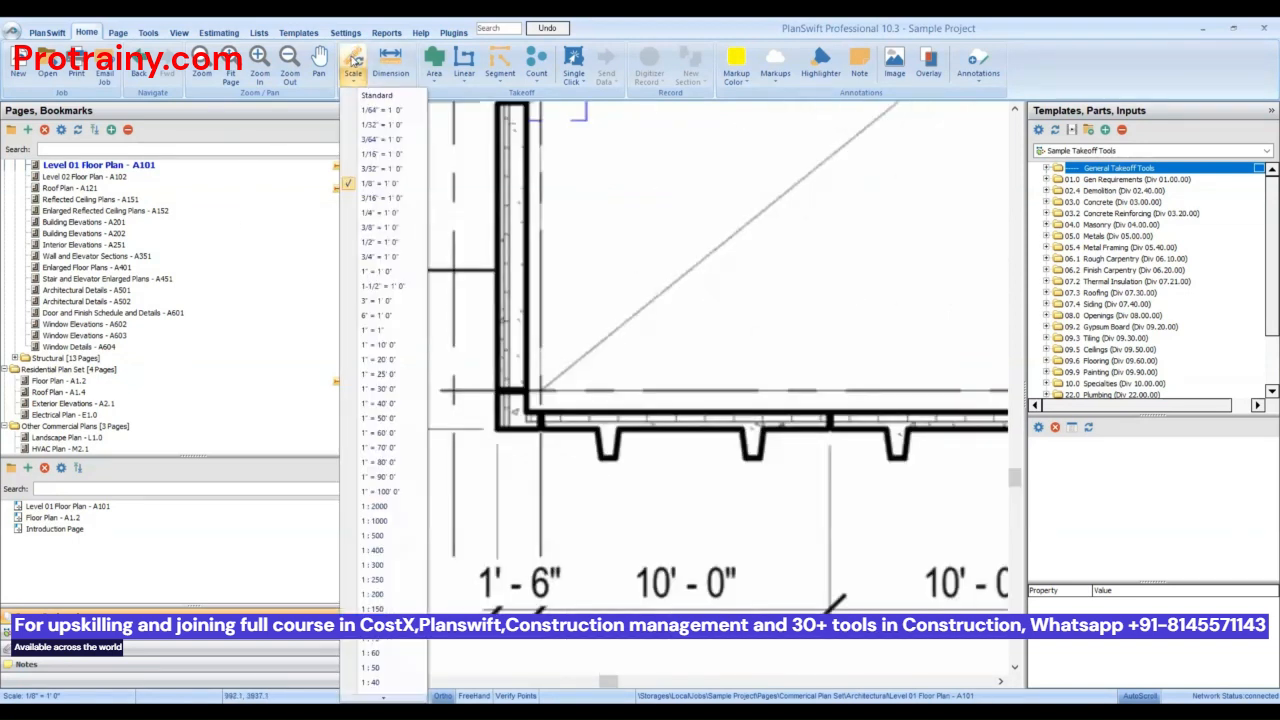
left_click(354, 53)
left_click(353, 58)
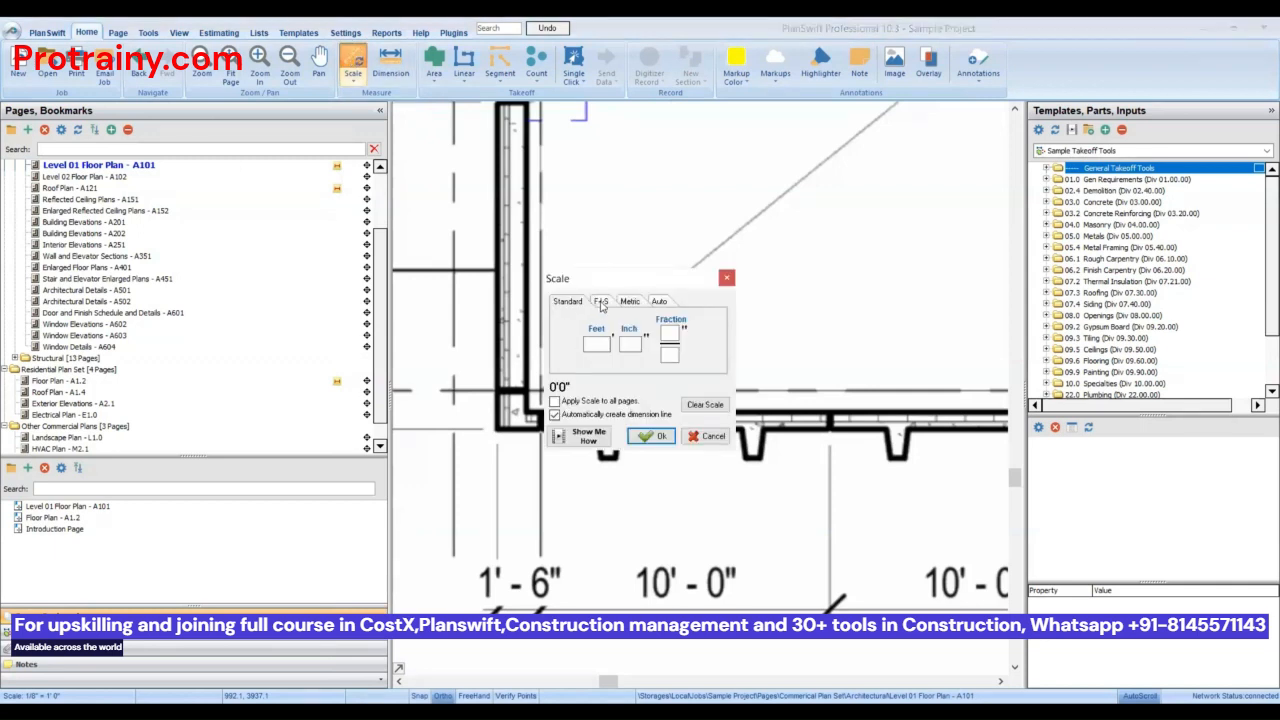
left_click(630, 304)
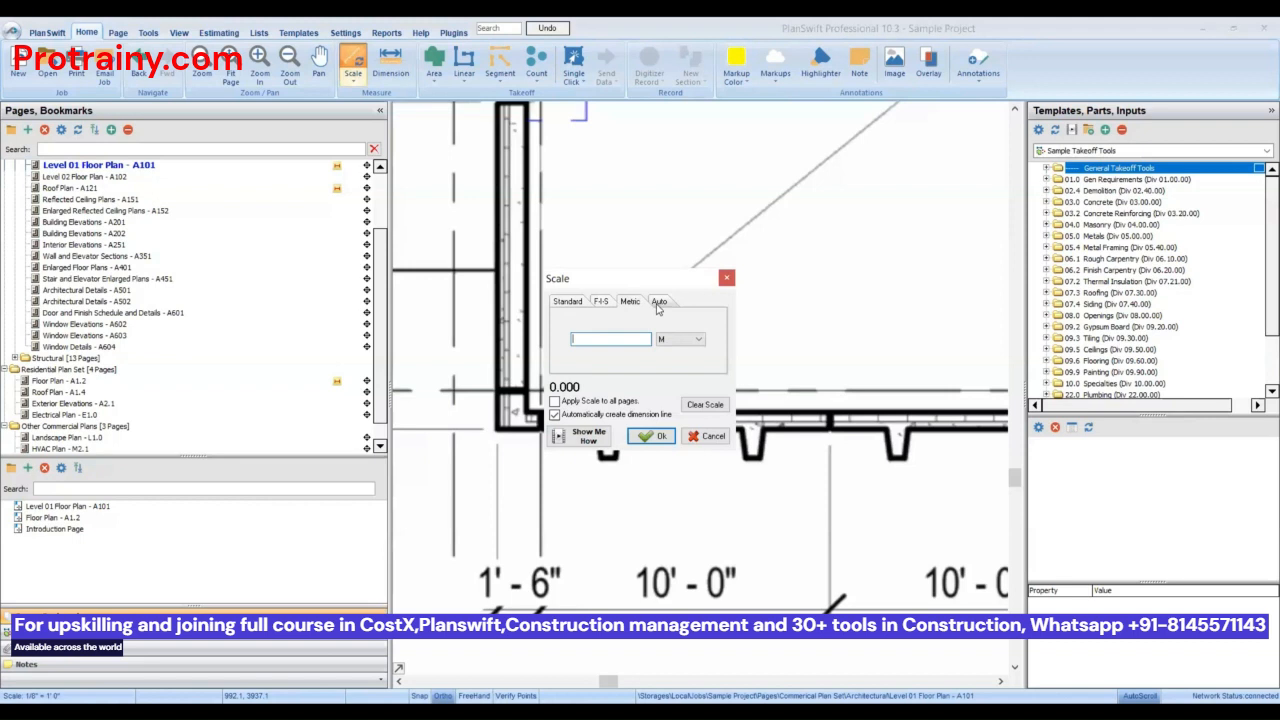
left_click(659, 303)
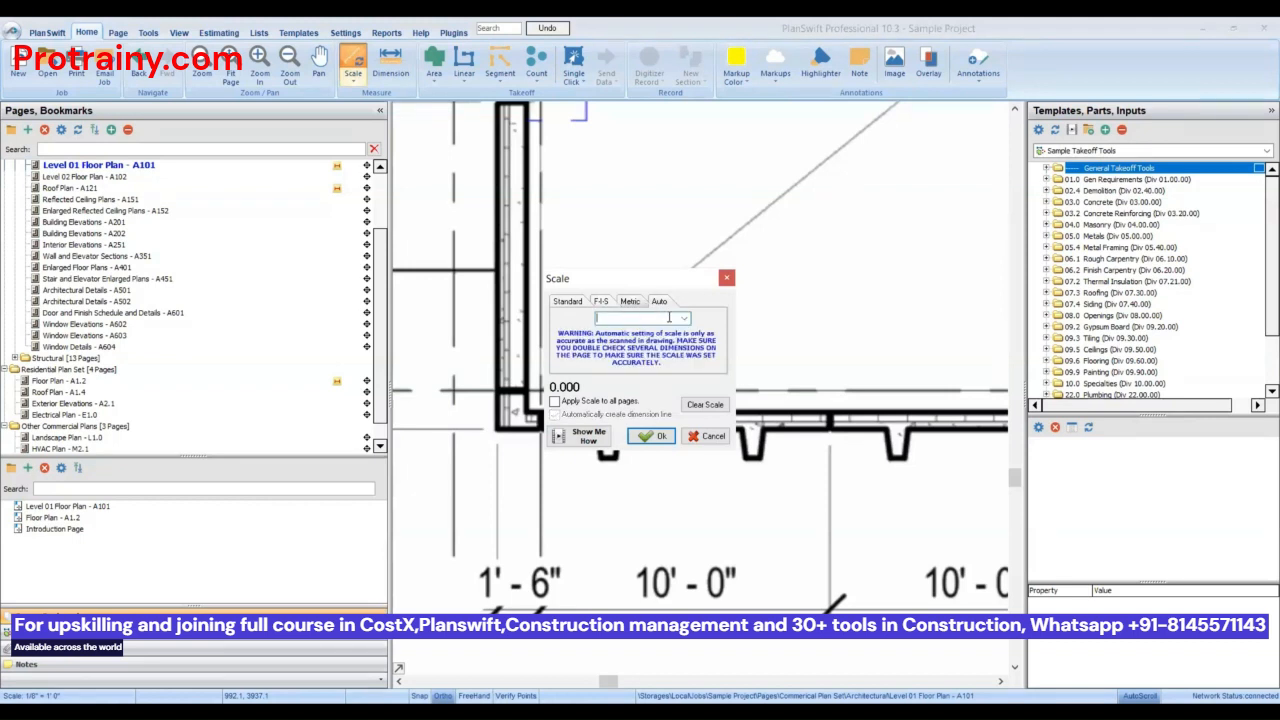
left_click(572, 302)
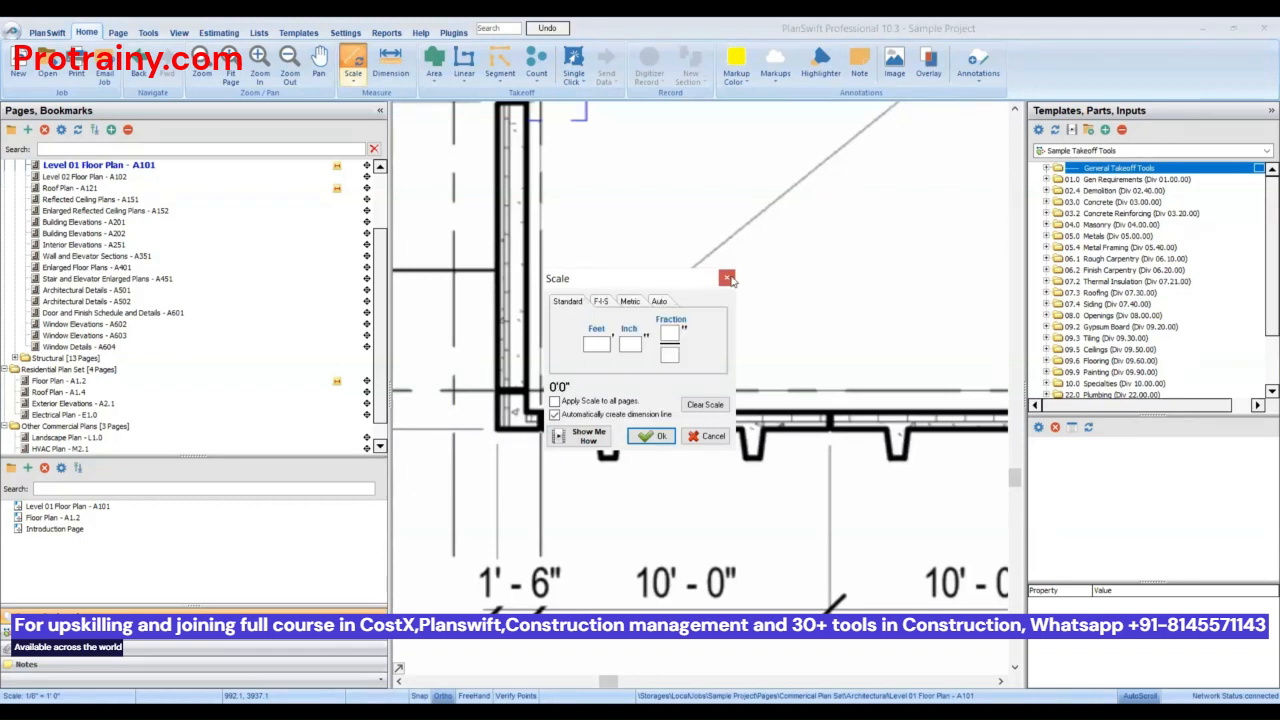
- Apply the automatic 1/8" = 1' 0" scale to the Level 01 floor plan and agree to the disclaimer
left_click(659, 302)
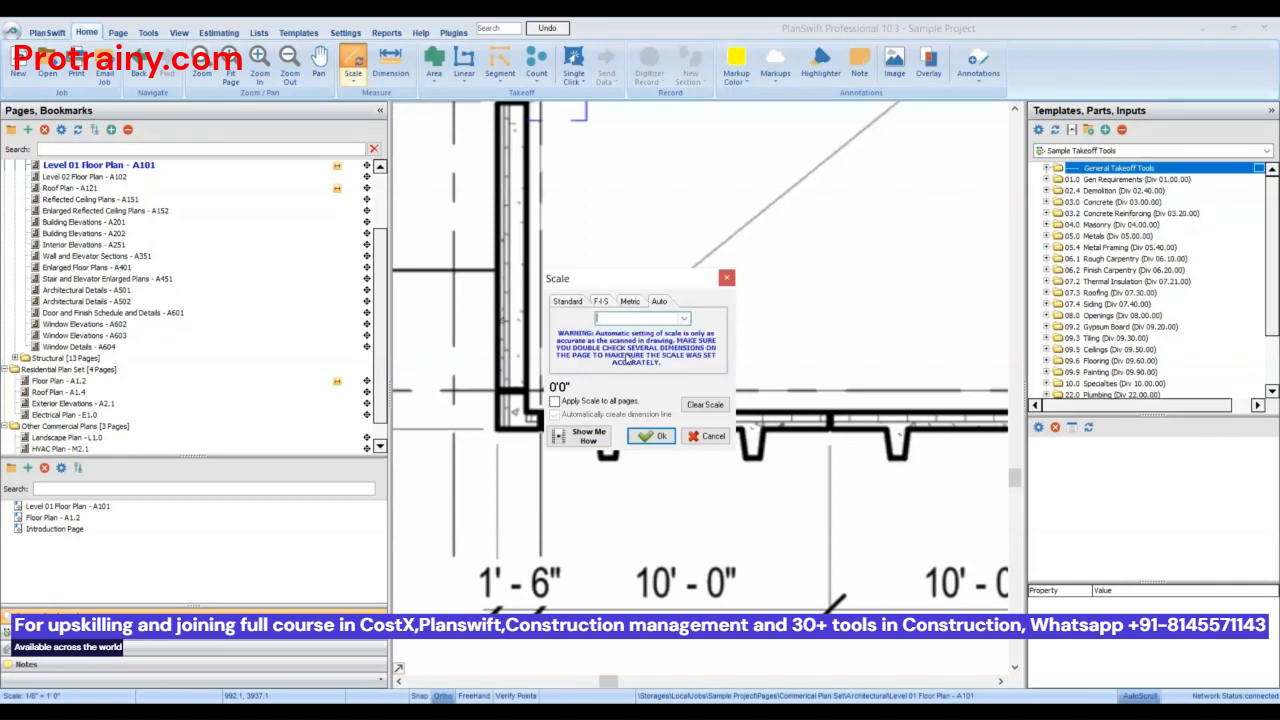
left_click(684, 318)
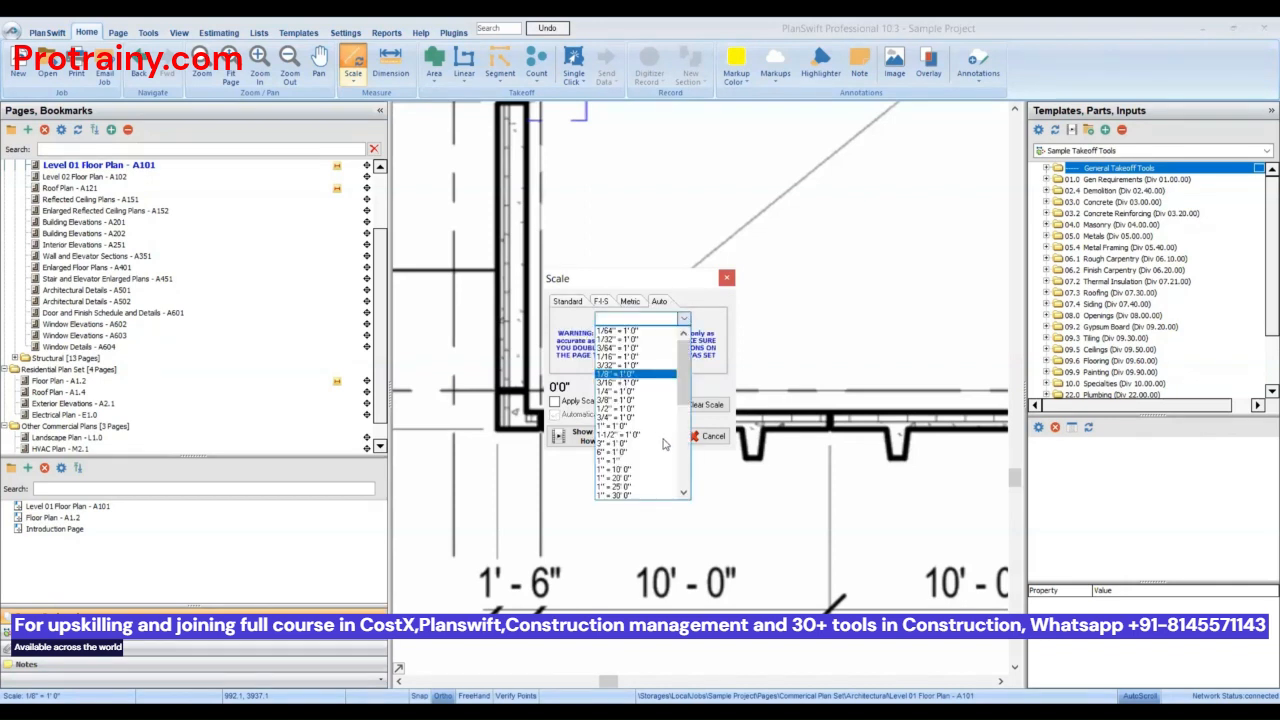
left_click(635, 374)
left_click(676, 442)
left_click(677, 443)
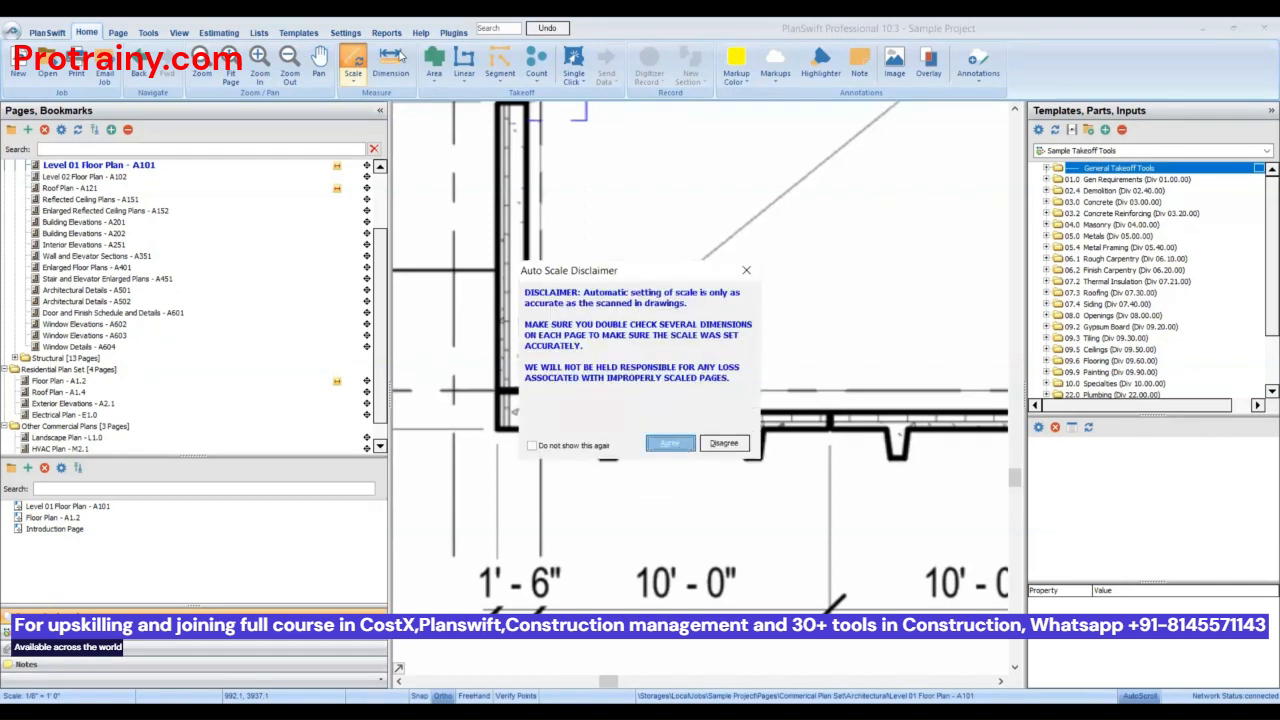
- Dimension the first printed 10'-0" span along the lower exterior wall, starting just right of the 1'-6" corner offset
left_click(400, 56)
left_click(531, 545)
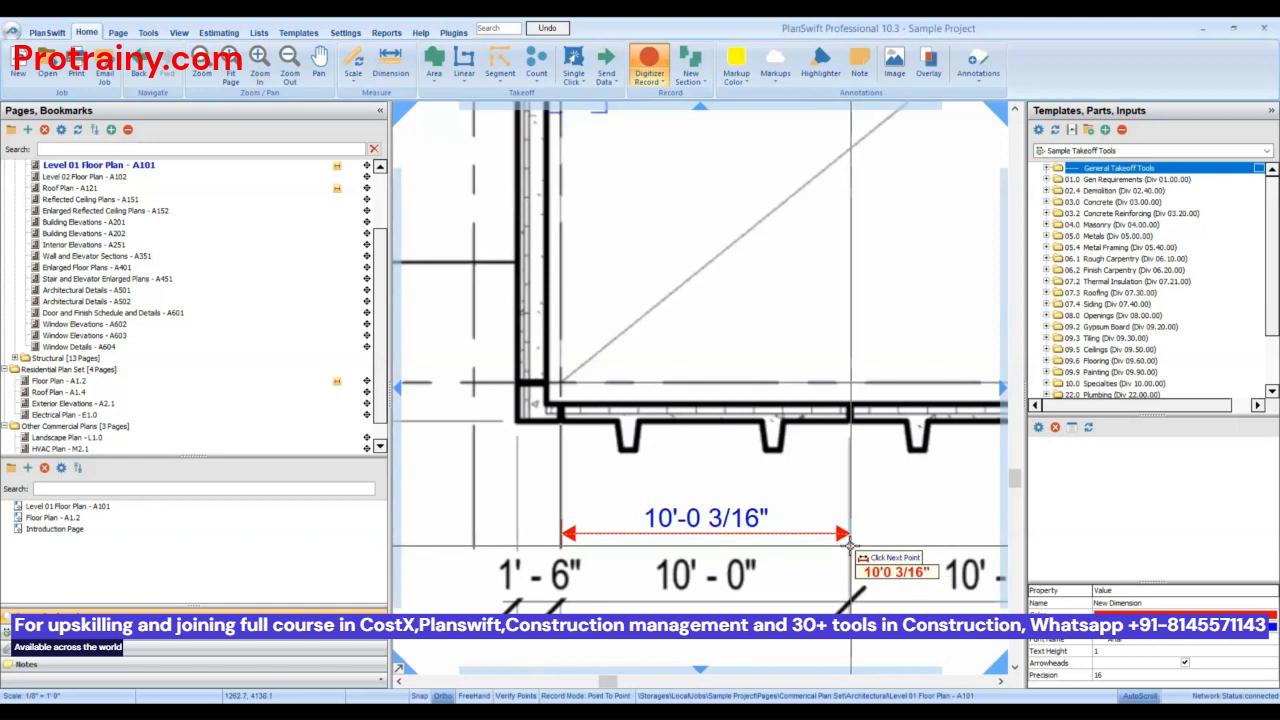
left_click(848, 545)
scroll(590, 510, "down", 2)
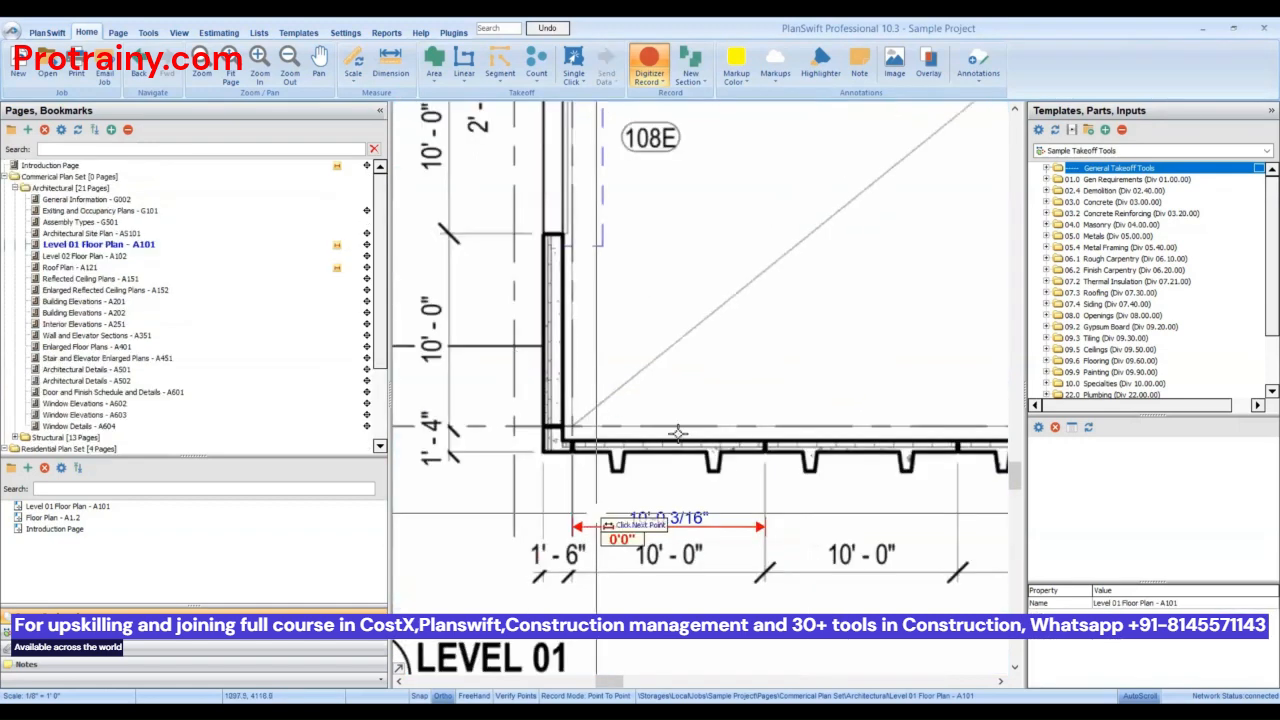
- Dimension the vertical 10'-0" span above the 1'-4" offset along the building's left wall and finish dimensioning
scroll(729, 558, "up", 2)
left_click(730, 558)
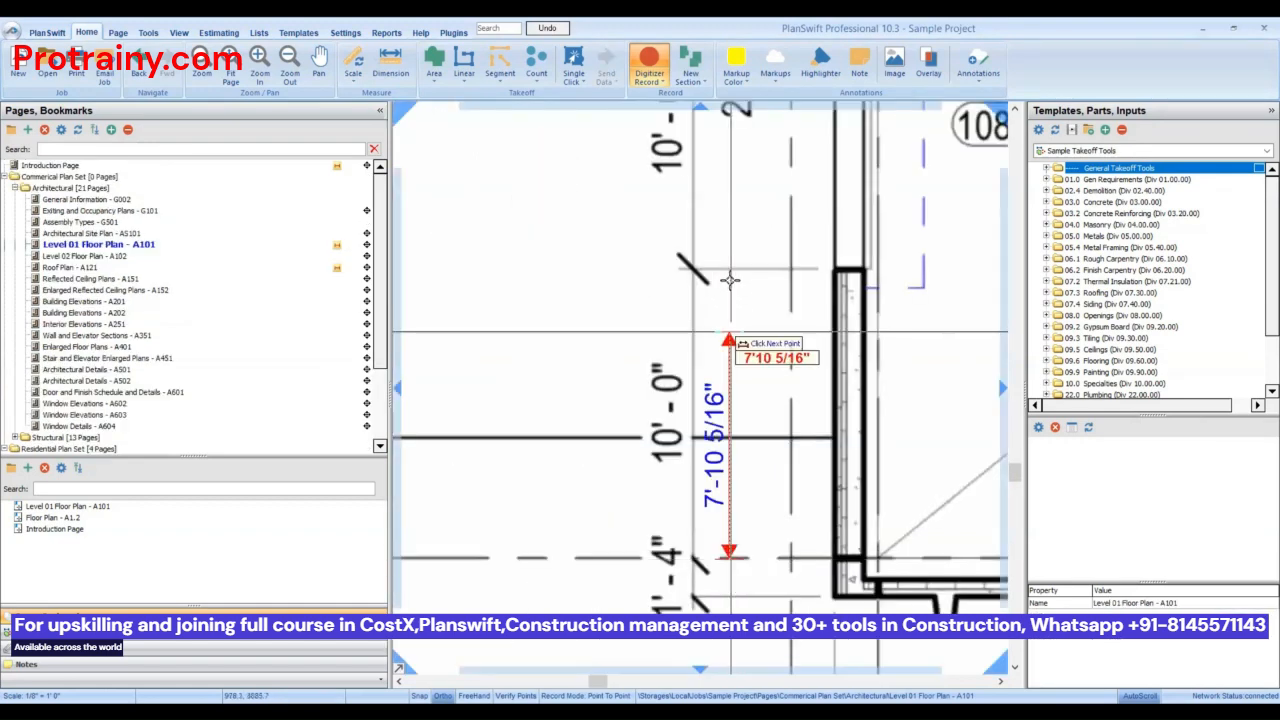
left_click(734, 258)
scroll(588, 319, "down", 2)
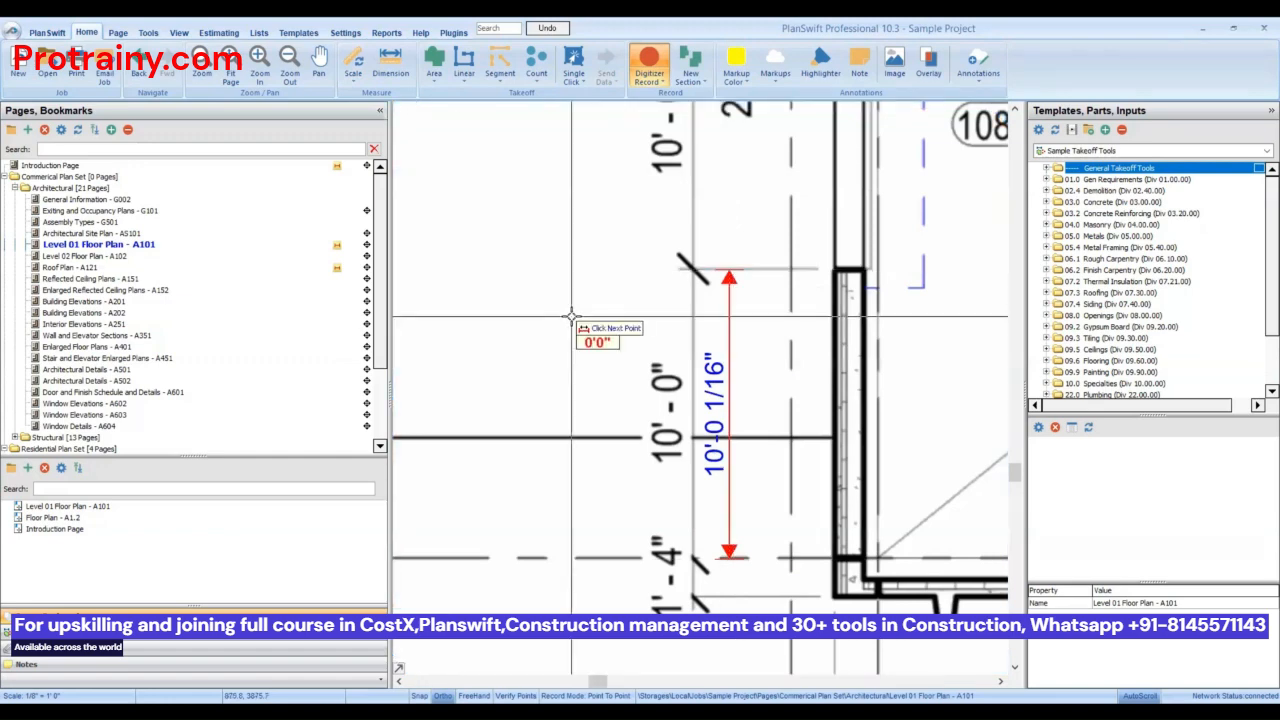
key("Escape")
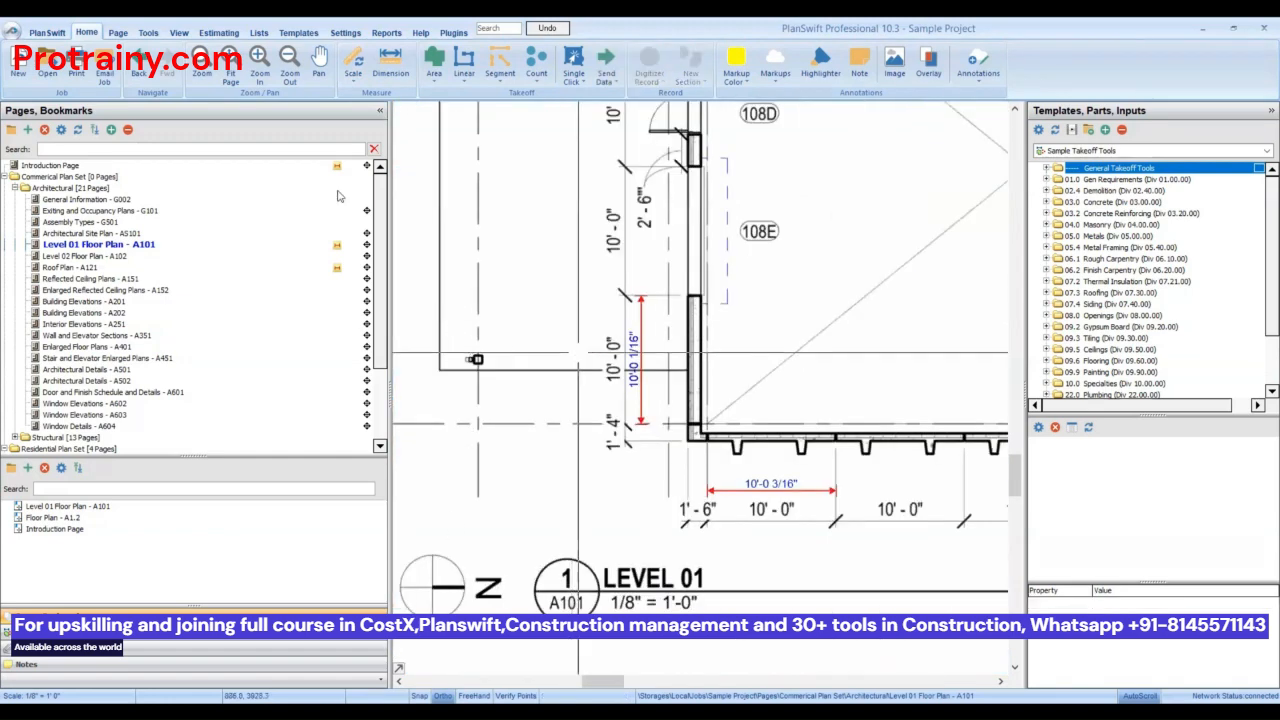
- Select both check dimensions at the building's lower-left corner and compare them with the printed 10'-0" spans
left_click(357, 70)
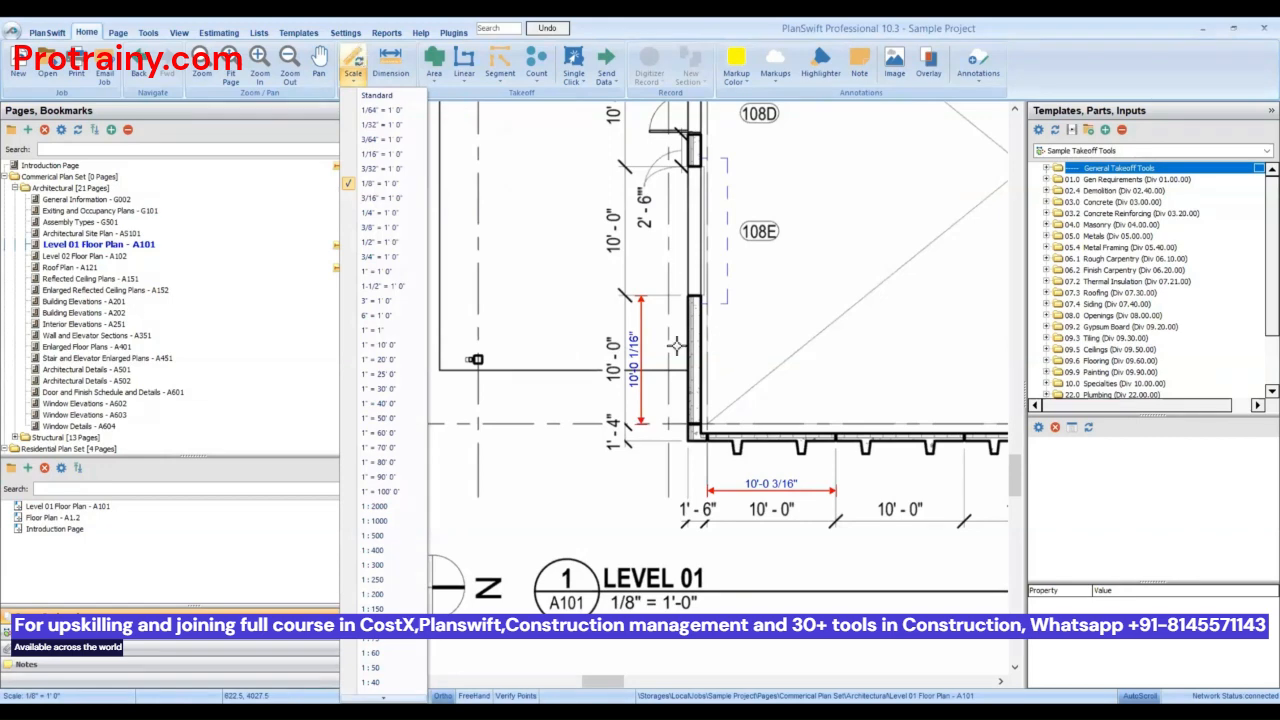
scroll(687, 360, "down", 2)
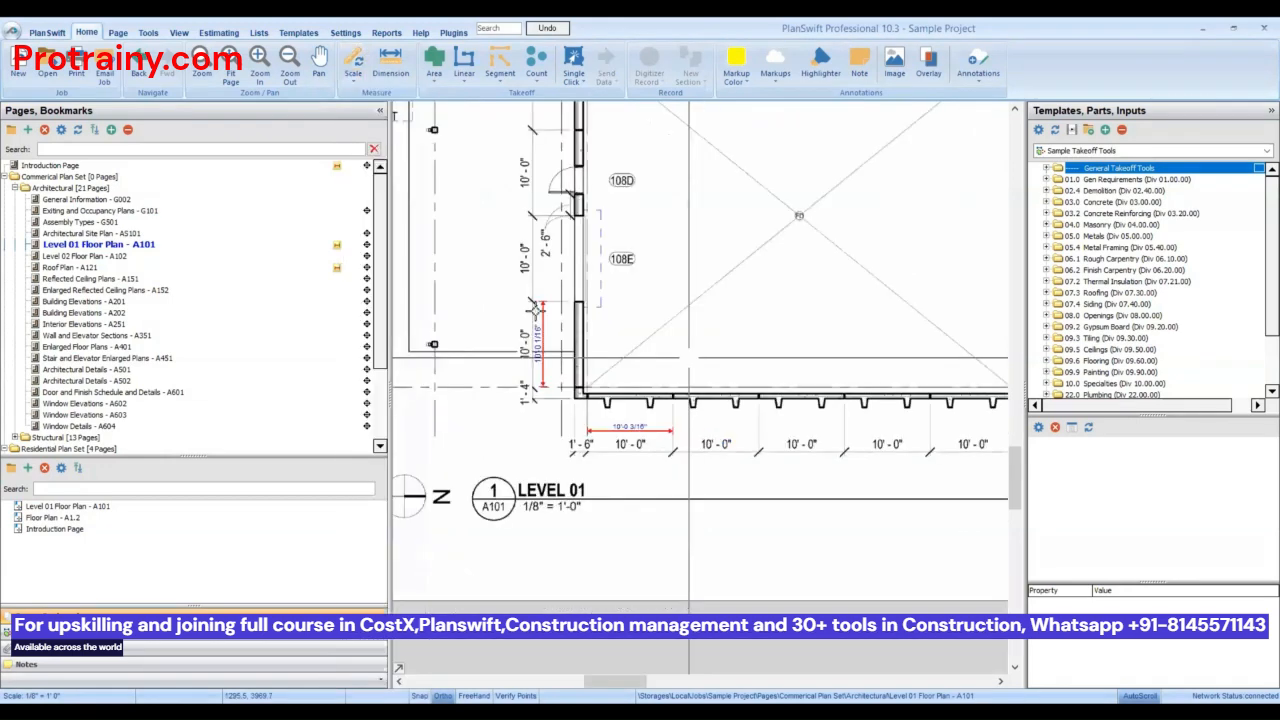
scroll(485, 281, "up", 1)
scroll(449, 278, "down", 1)
left_click_drag(435, 267, 711, 475)
scroll(533, 360, "up", 1)
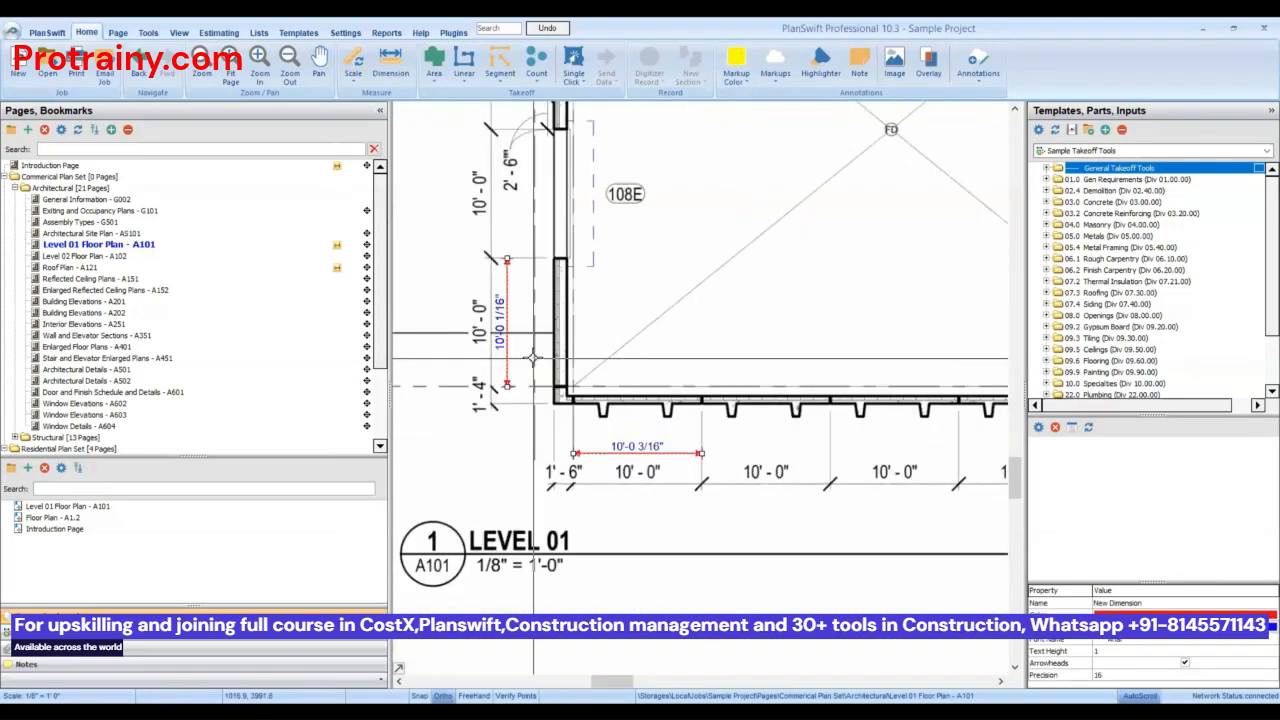
scroll(571, 419, "down", 1)
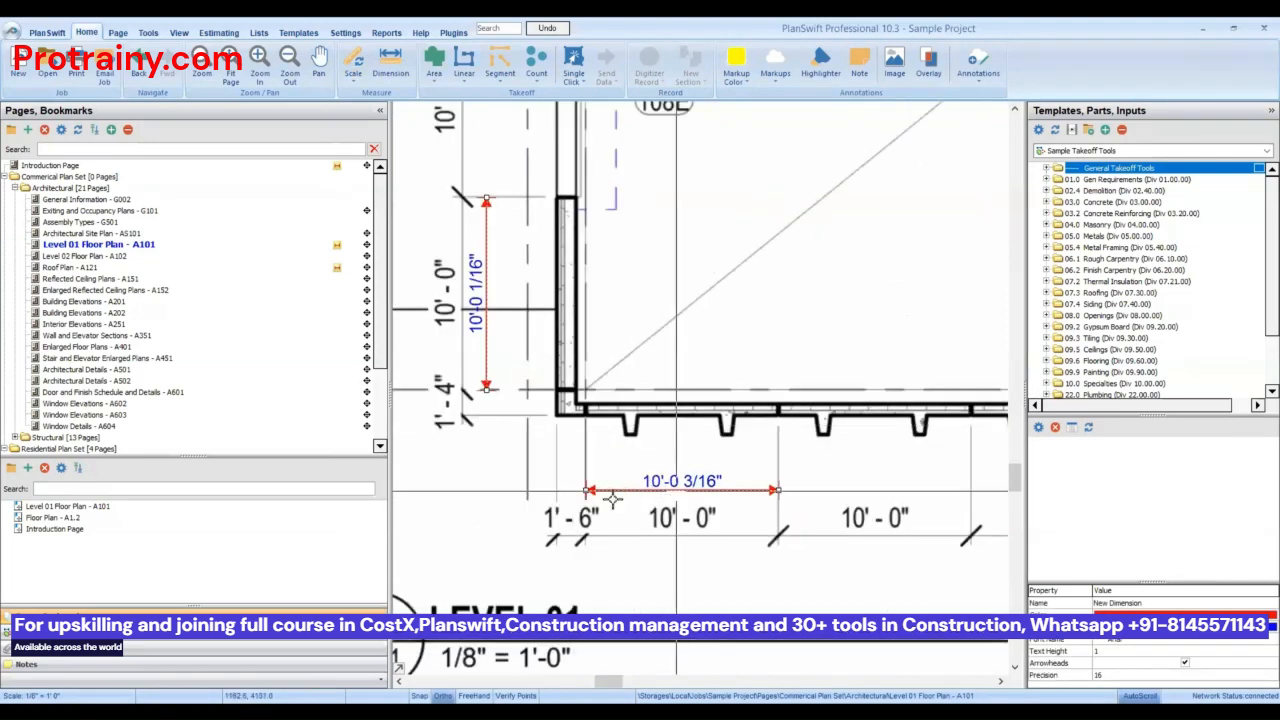
scroll(614, 480, "down", 1)
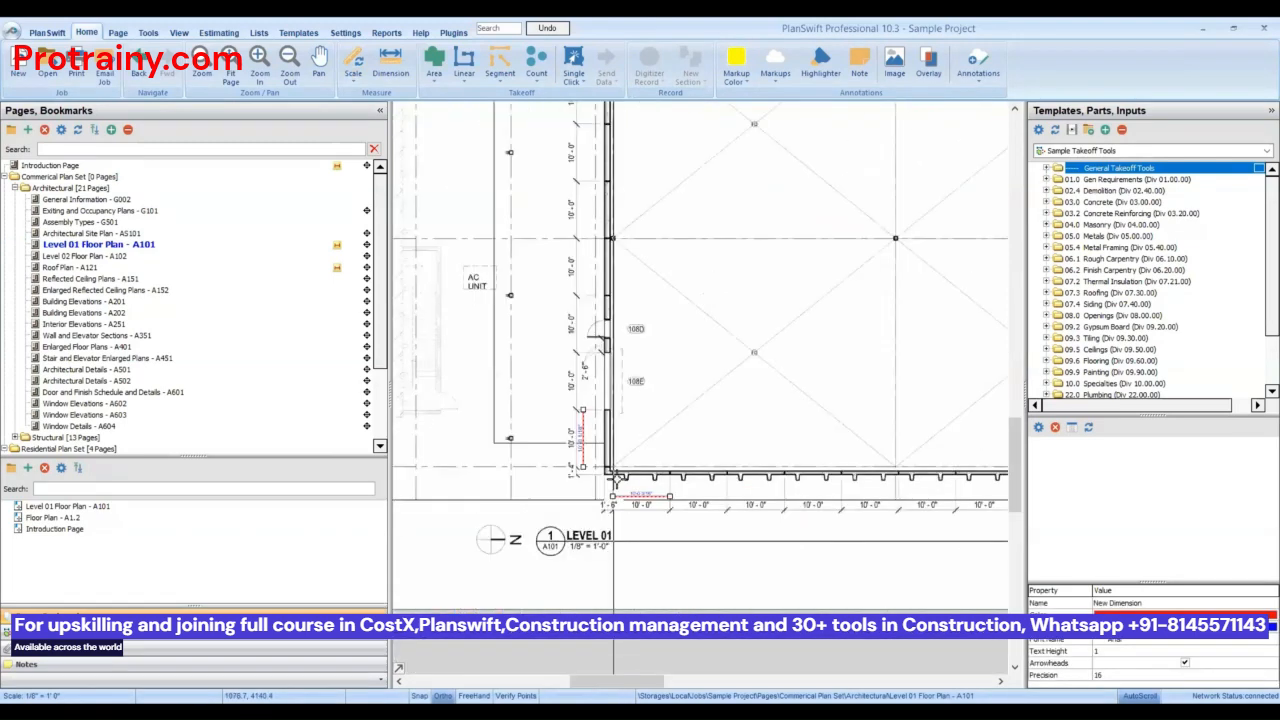
- Examine all four scale entry methods, Standard, F-I-S, Metric and Auto, and close the Scale dialog without changes
left_click(357, 78)
left_click(359, 66)
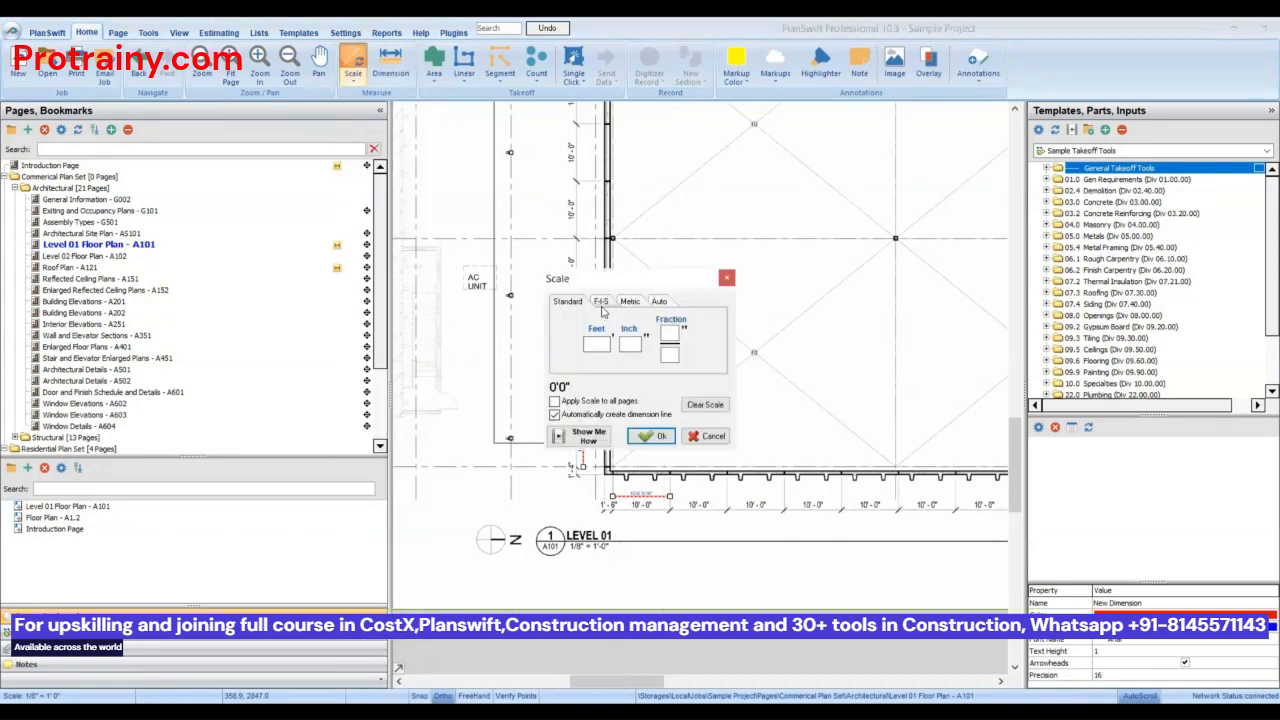
left_click(601, 301)
left_click(629, 301)
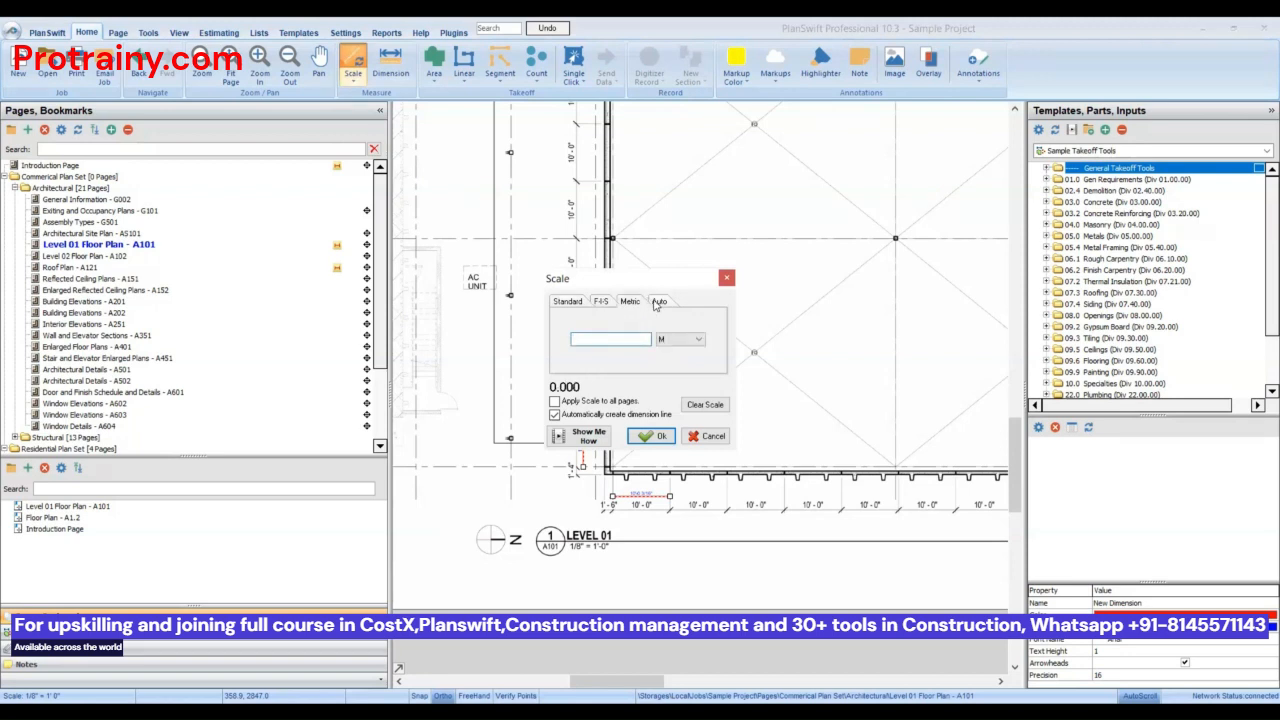
left_click(658, 302)
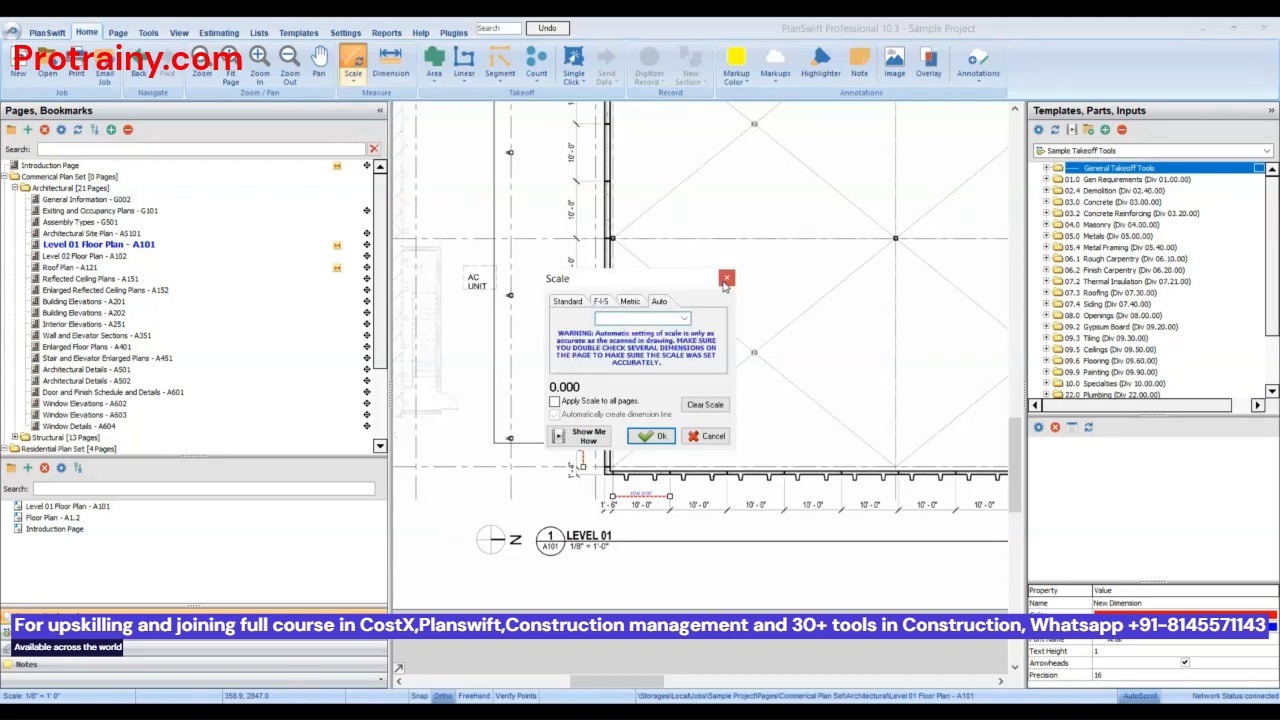
left_click(577, 302)
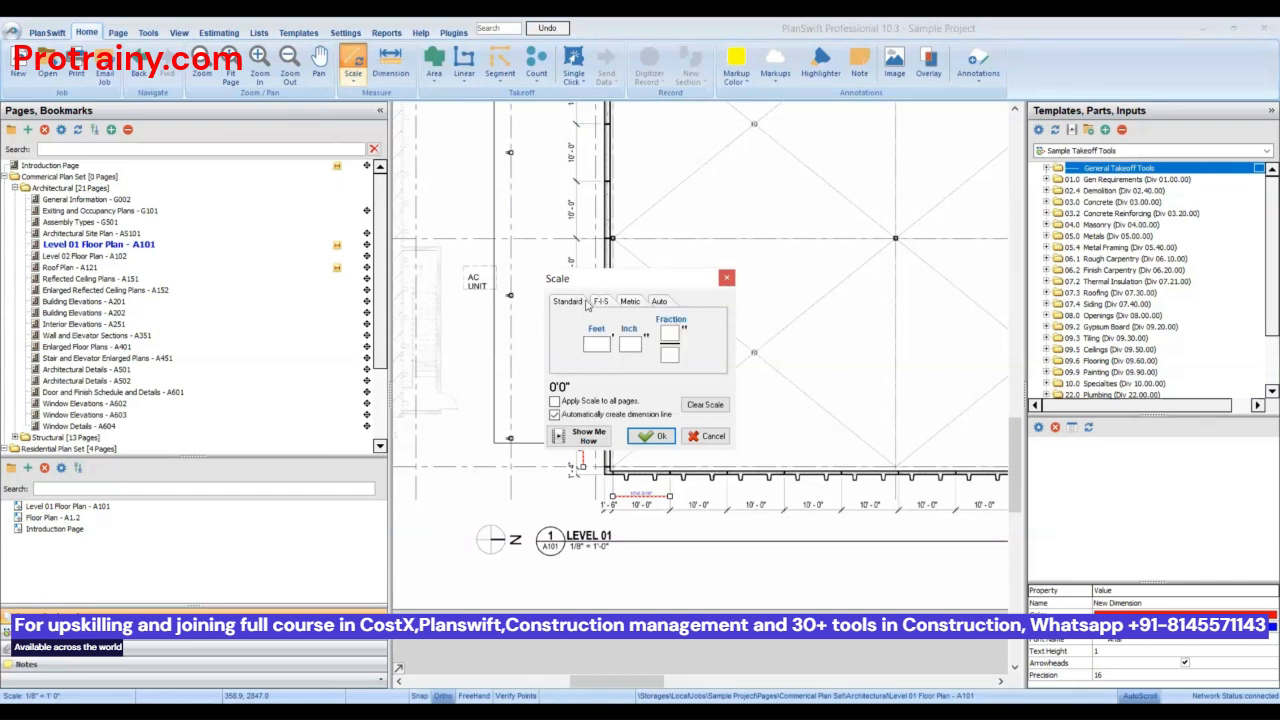
left_click(728, 279)
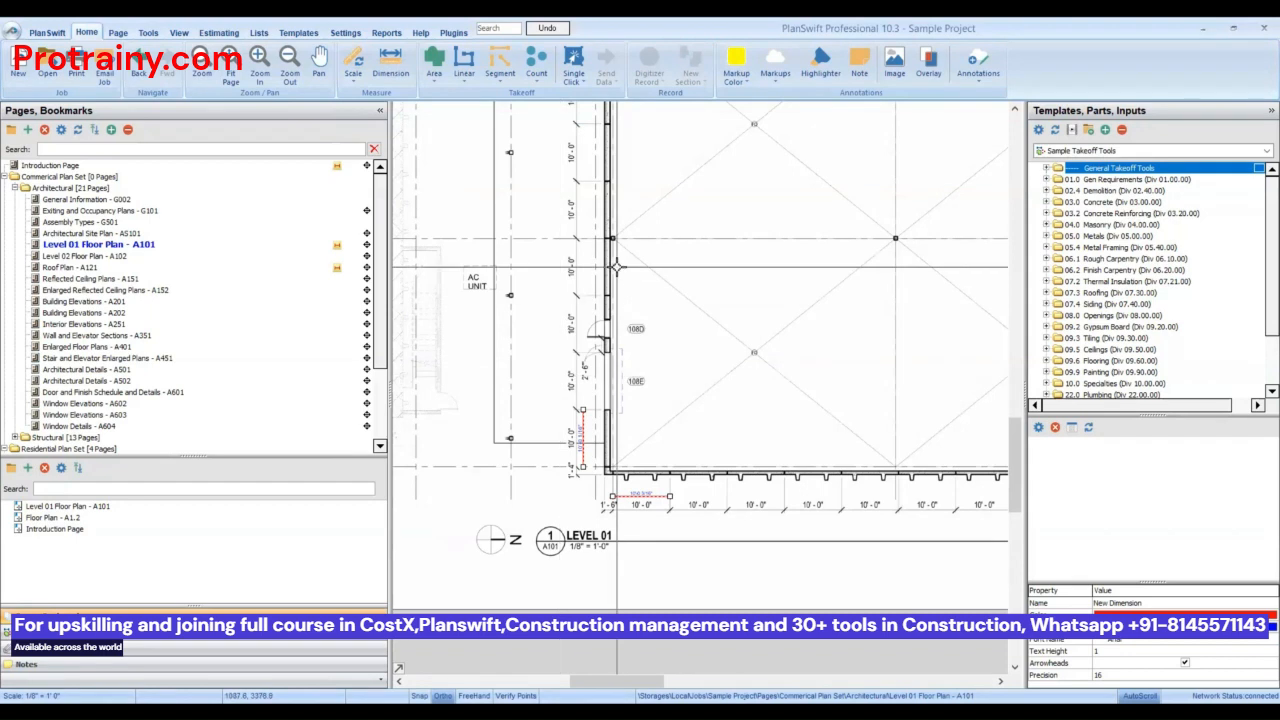
- Create a new area takeoff named FLOORING on the Level 01 floor plan
left_click(434, 80)
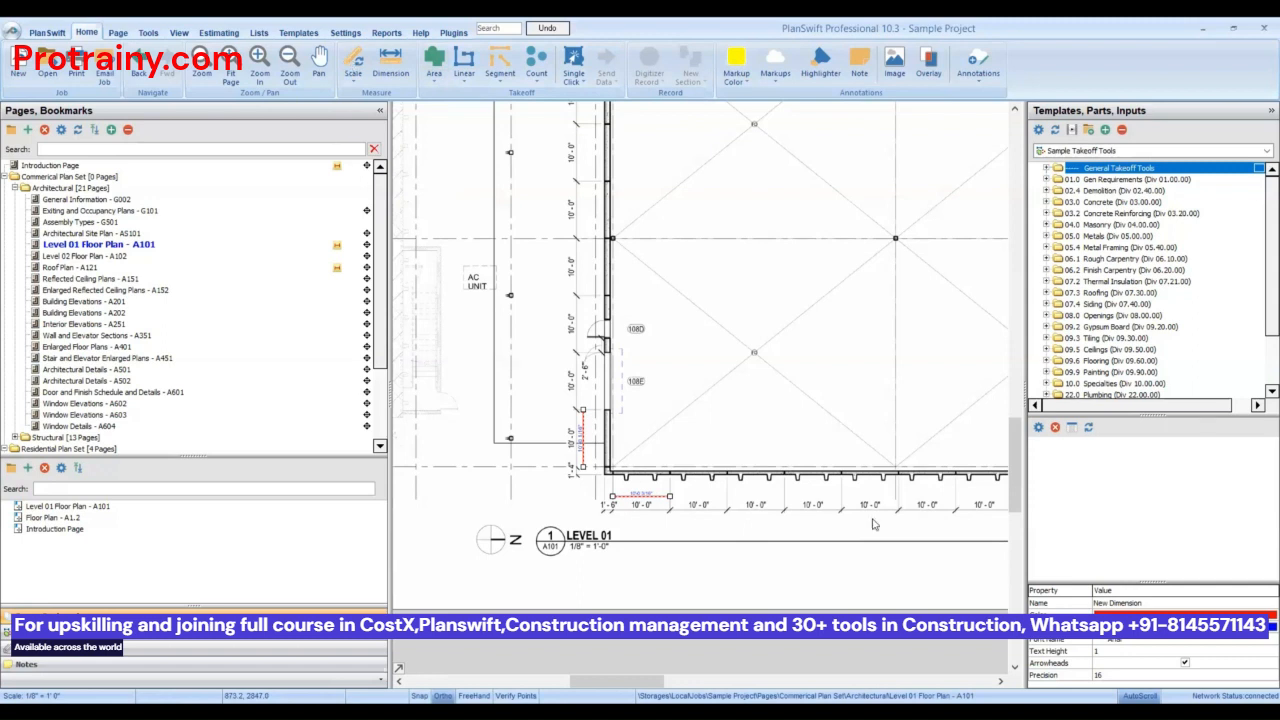
left_click(437, 76)
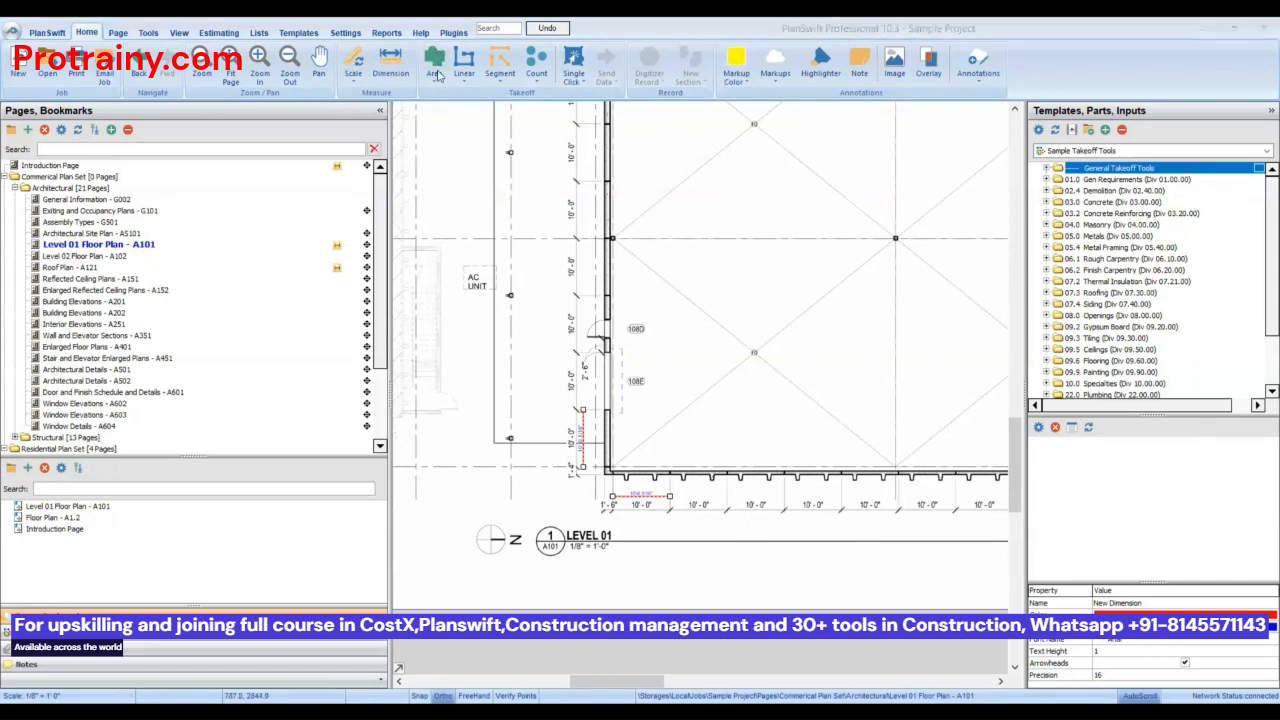
left_click(434, 60)
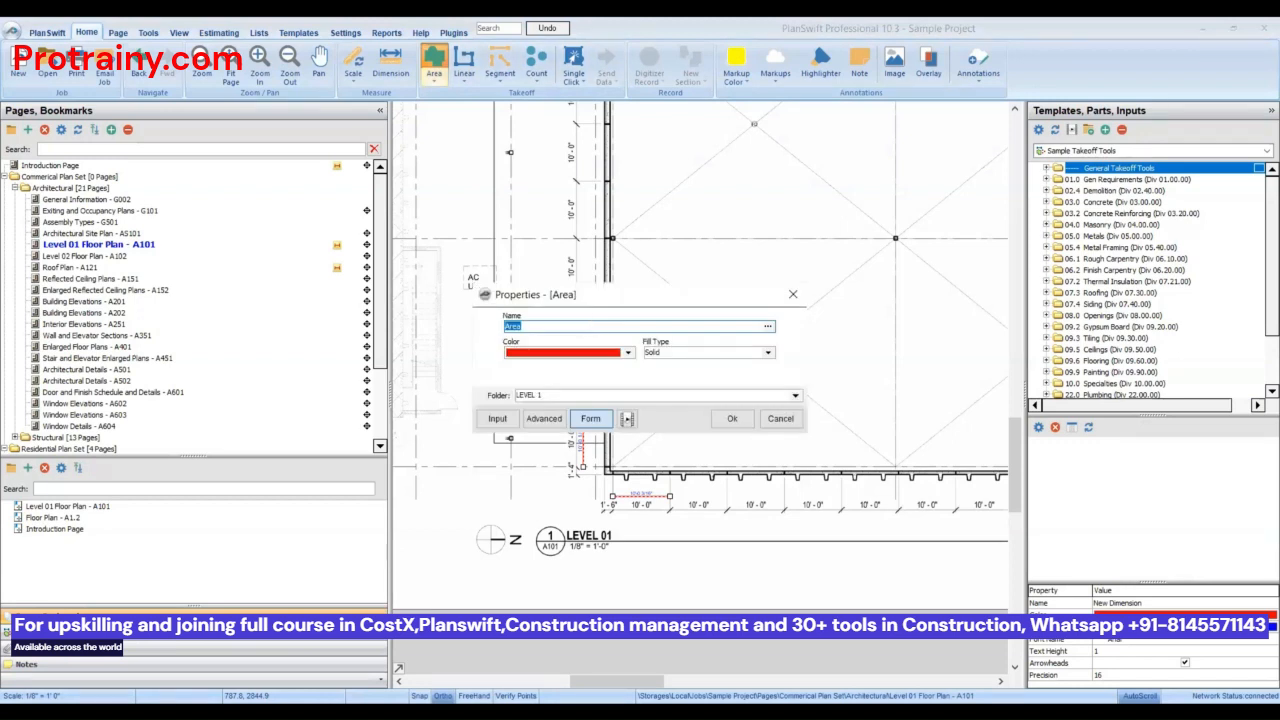
type("LLOORING")
left_click(731, 418)
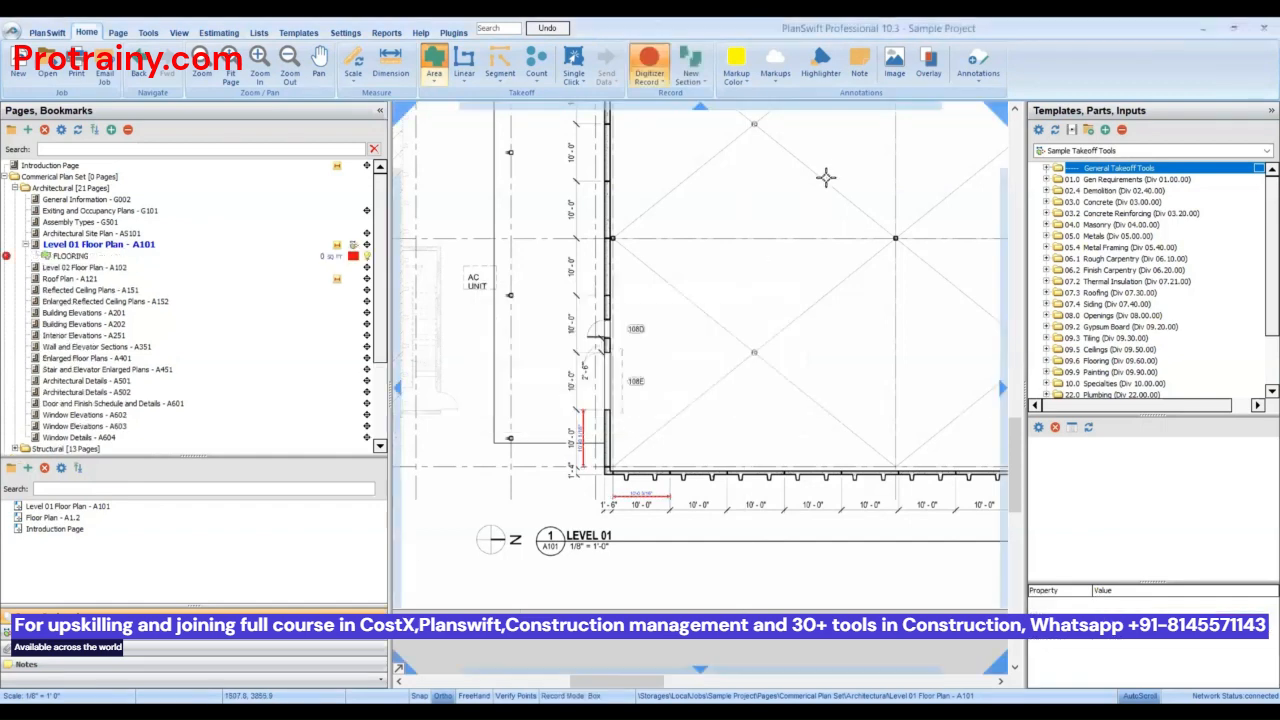
- Draw a rectangular FLOORING area of about 356 sq ft over the Stair 109 room using box mode
scroll(769, 224, "down", 2)
scroll(769, 224, "down", 1)
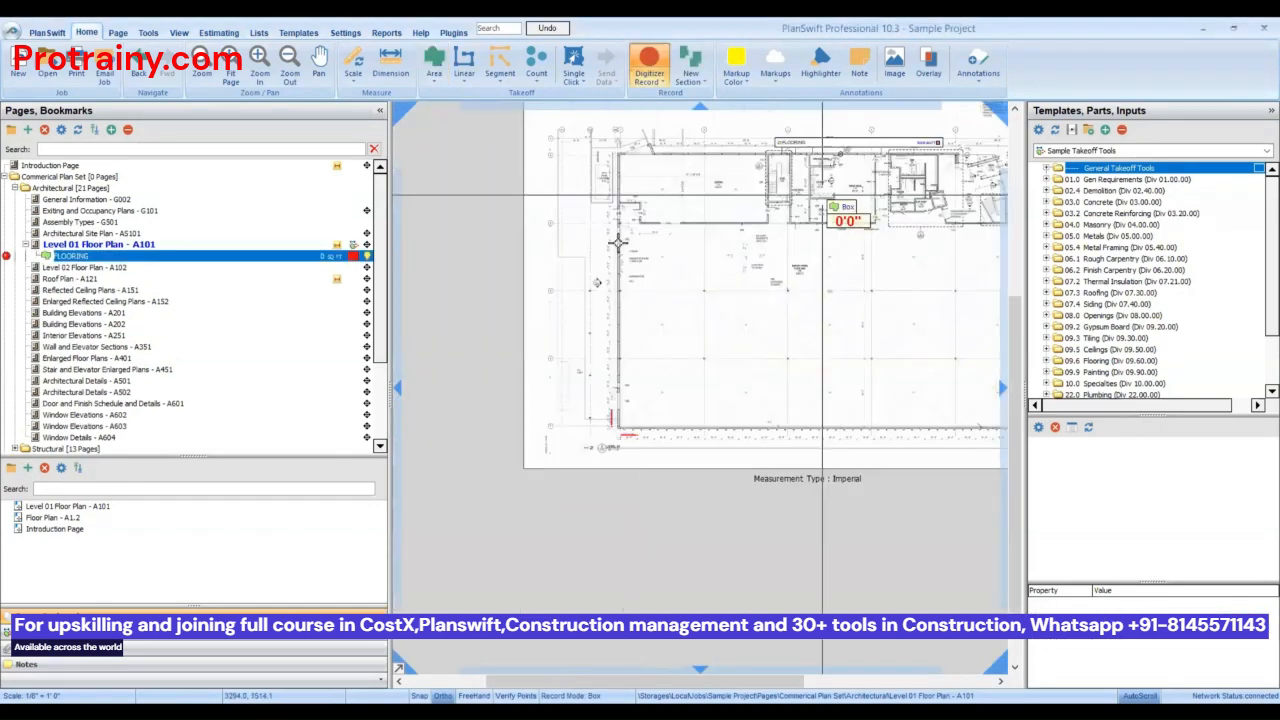
scroll(712, 257, "up", 5)
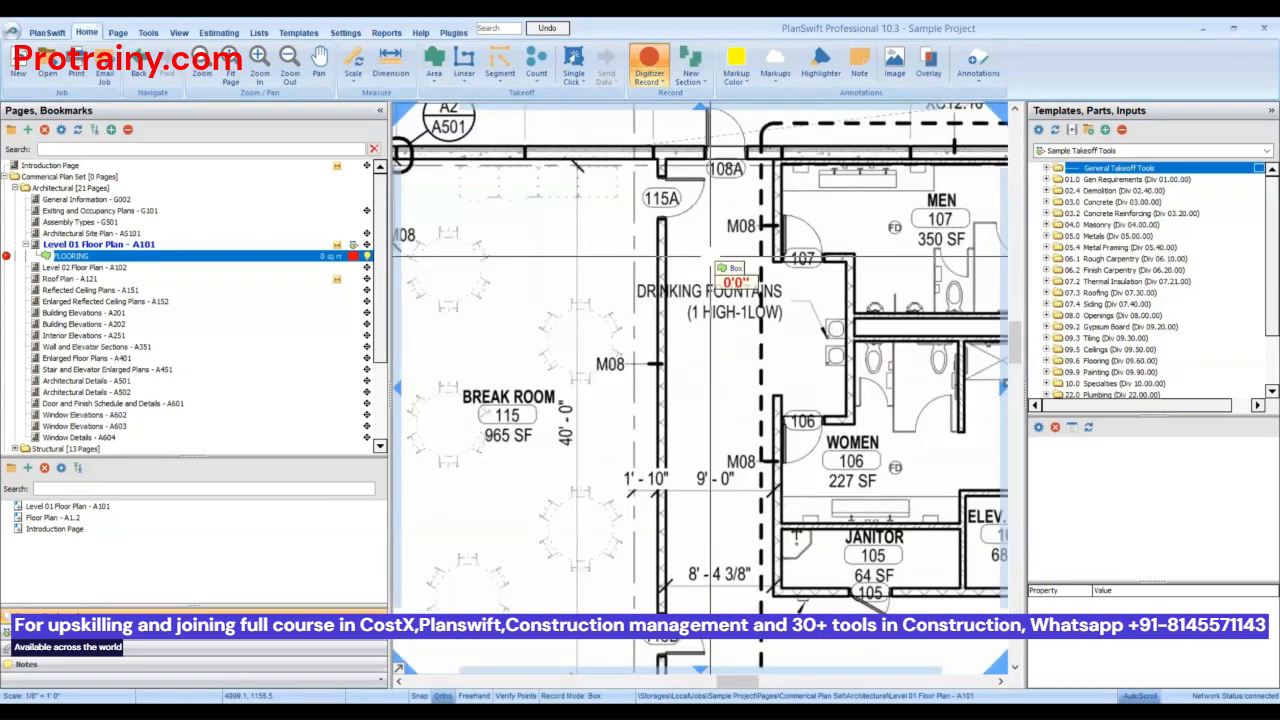
scroll(710, 257, "down", 4)
scroll(610, 290, "up", 5)
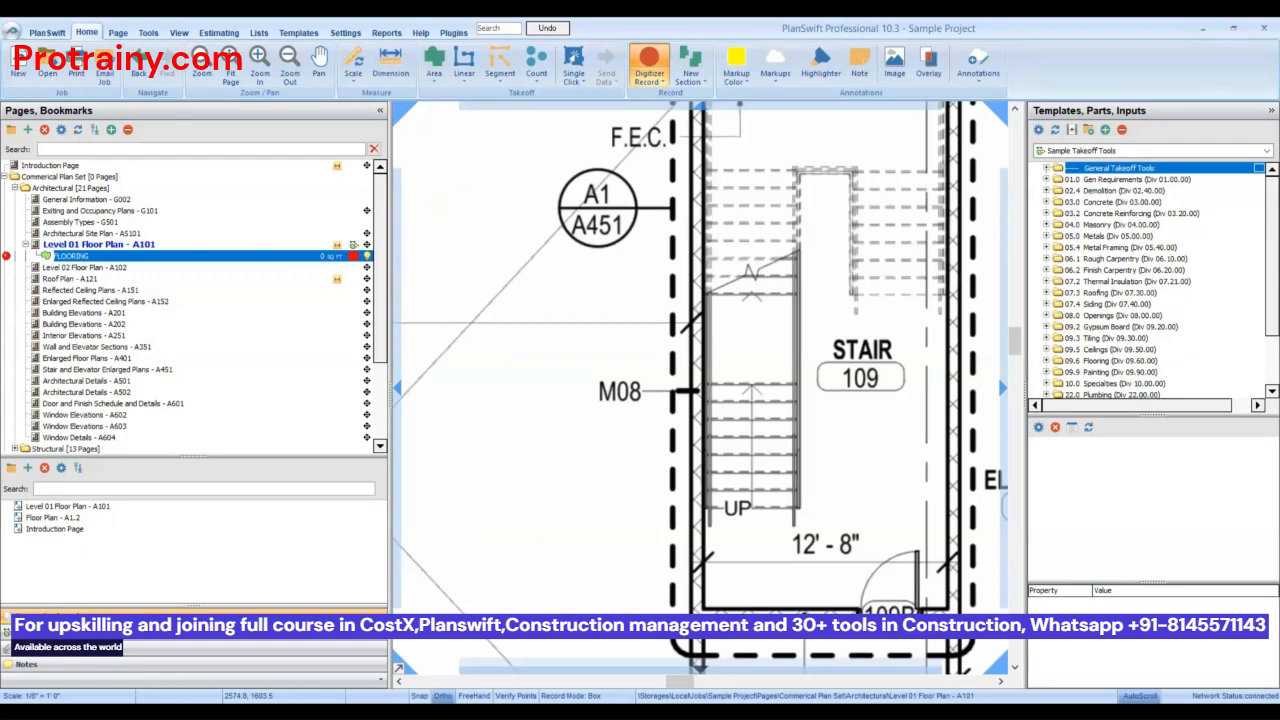
key("b")
key("b")
scroll(532, 532, "down", 3)
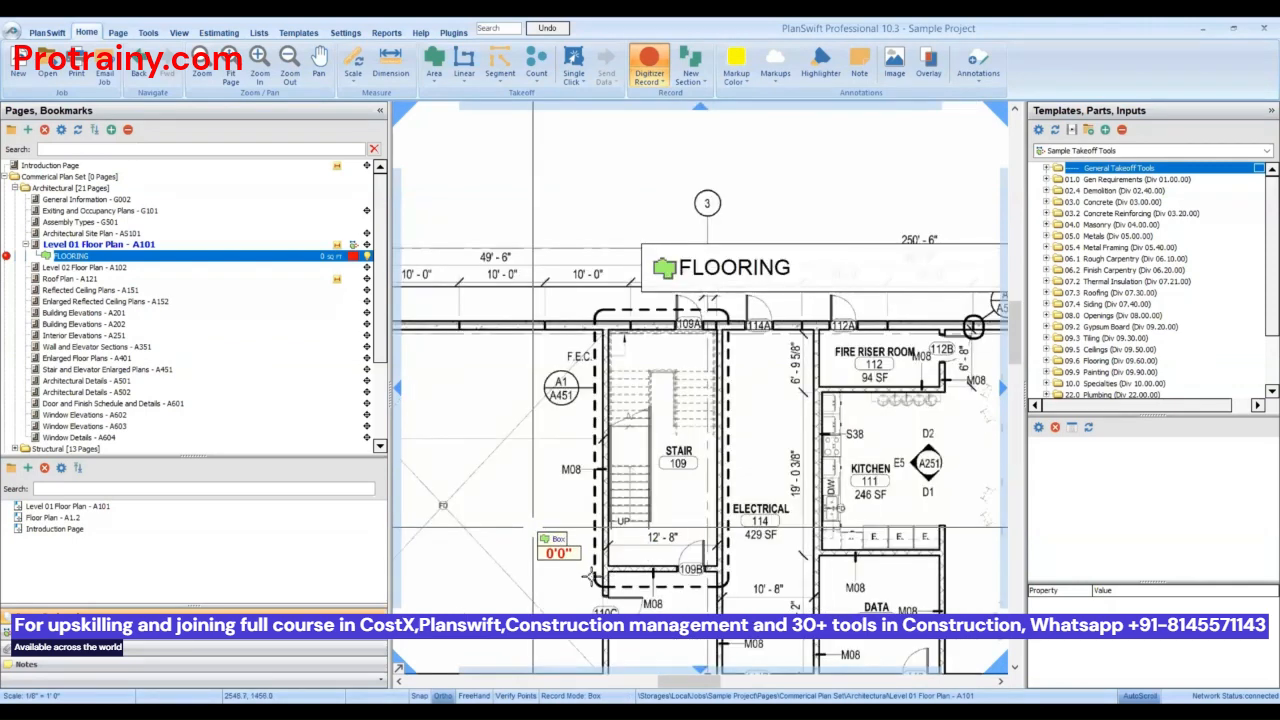
scroll(645, 550, "up", 2)
left_click(752, 222)
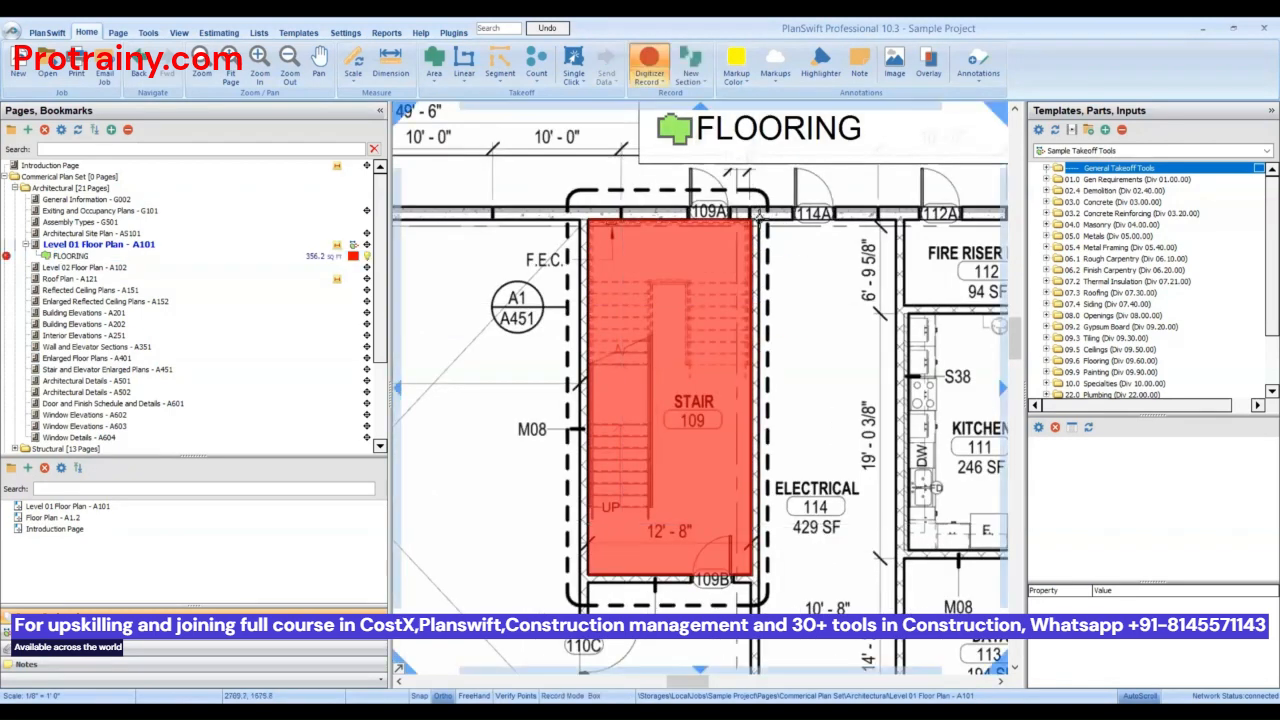
- Add a rectangular FLOORING area covering the Electrical 114 room and stop recording the takeoff
left_click(755, 565)
left_click(893, 223)
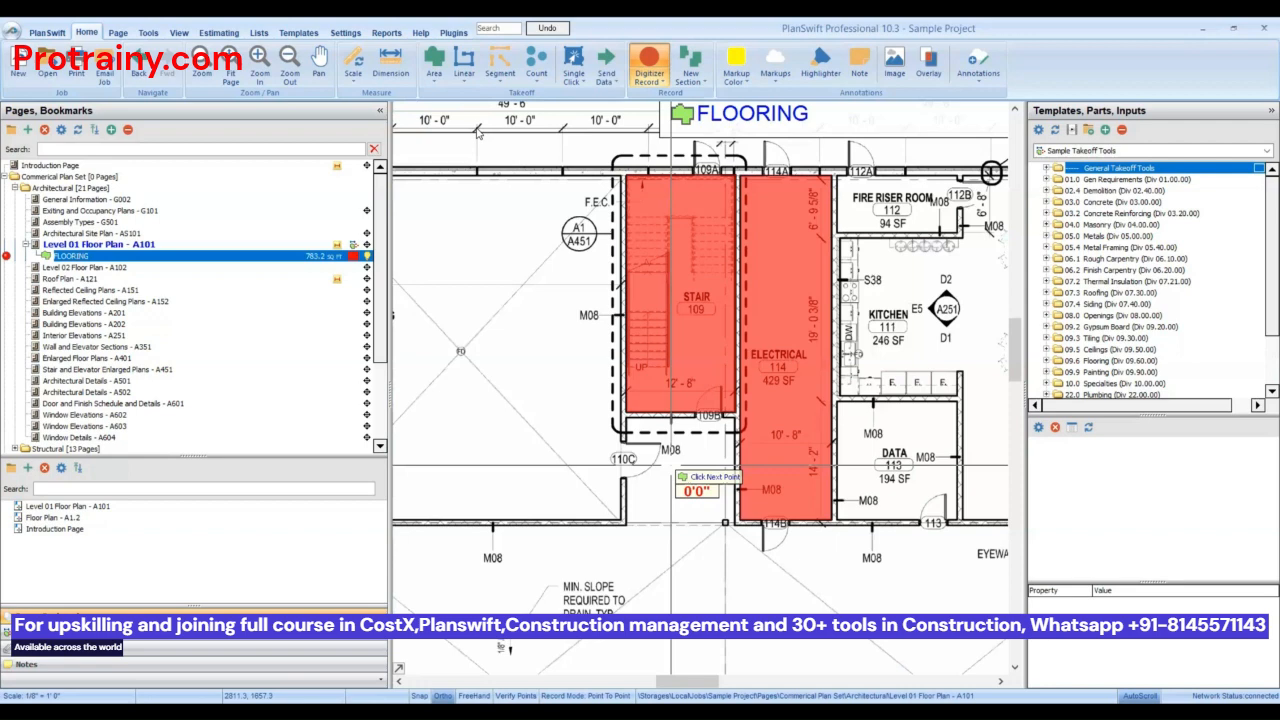
key("Escape")
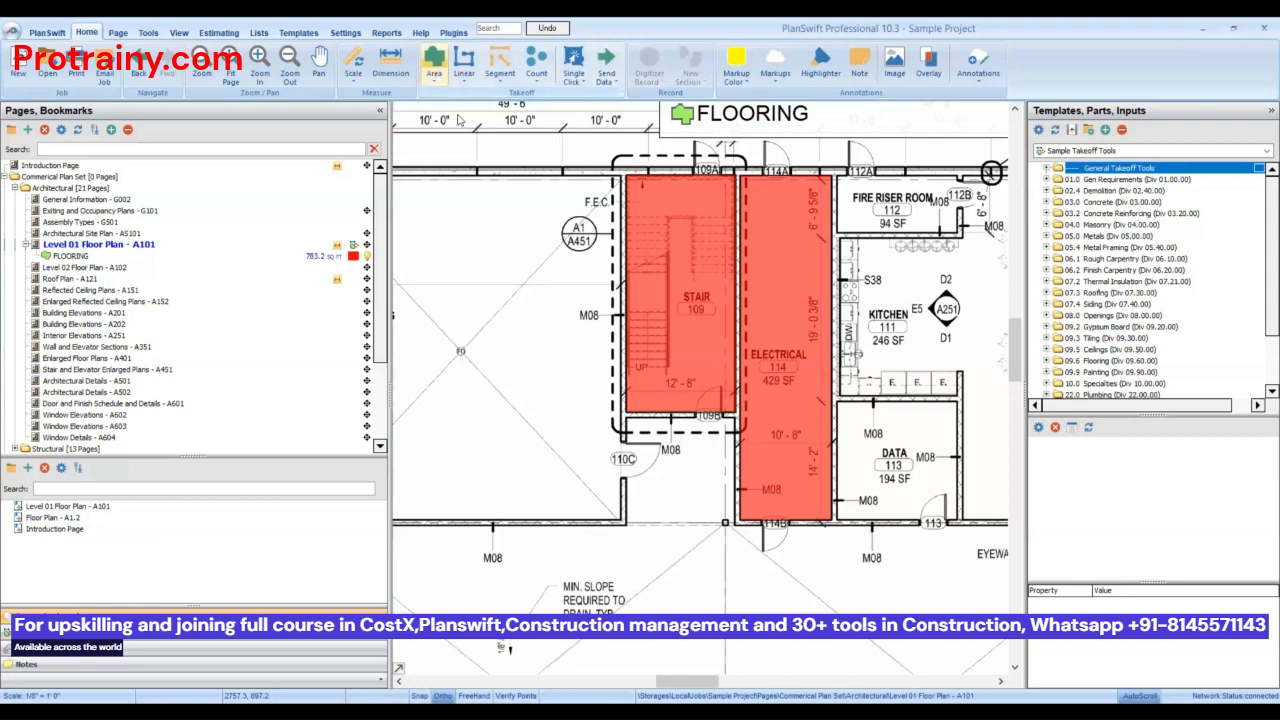
- Try a Roof Area takeoff with a pitch of 8 on the Level 01 floor plan
left_click(464, 66)
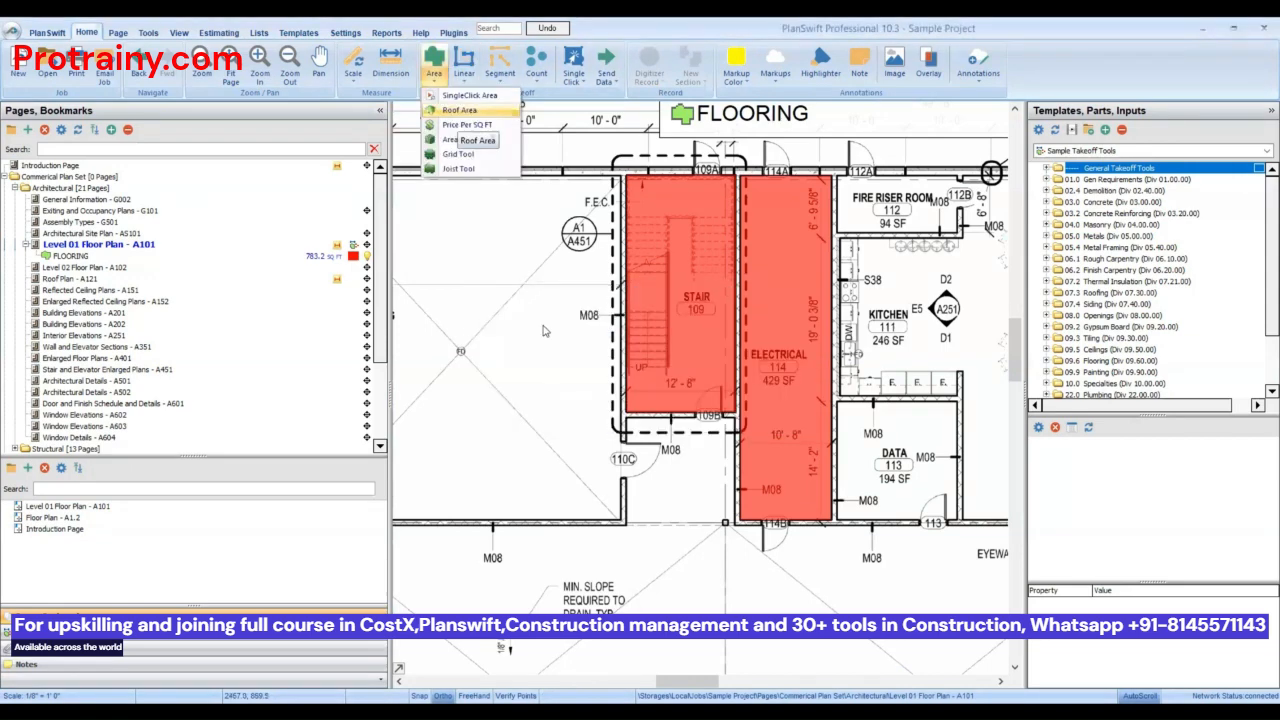
left_click(543, 327)
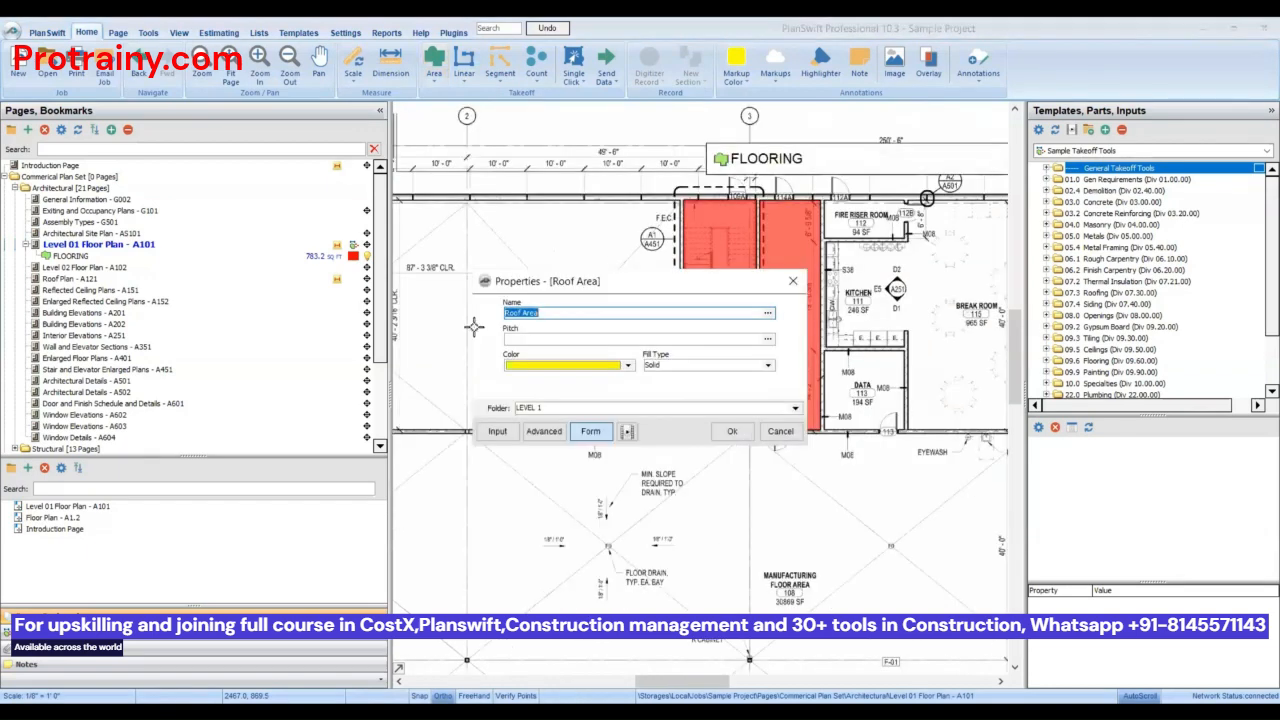
key("Tab")
type("8")
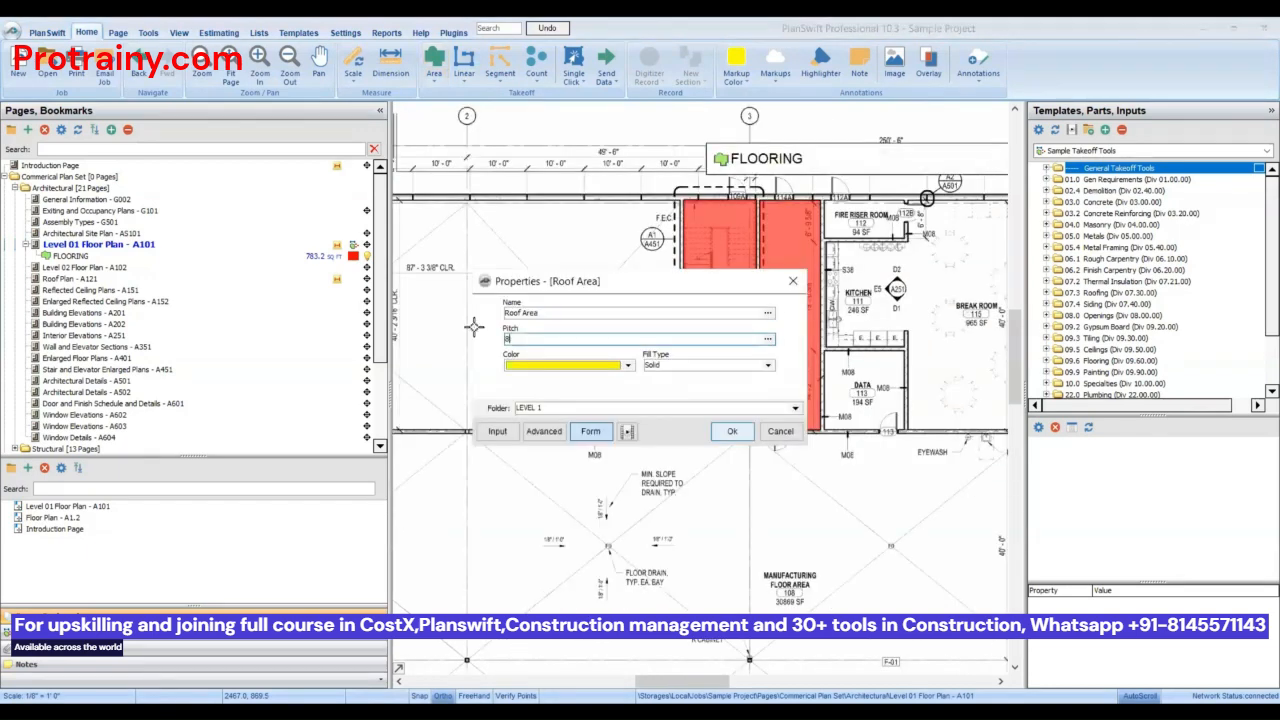
key("Return")
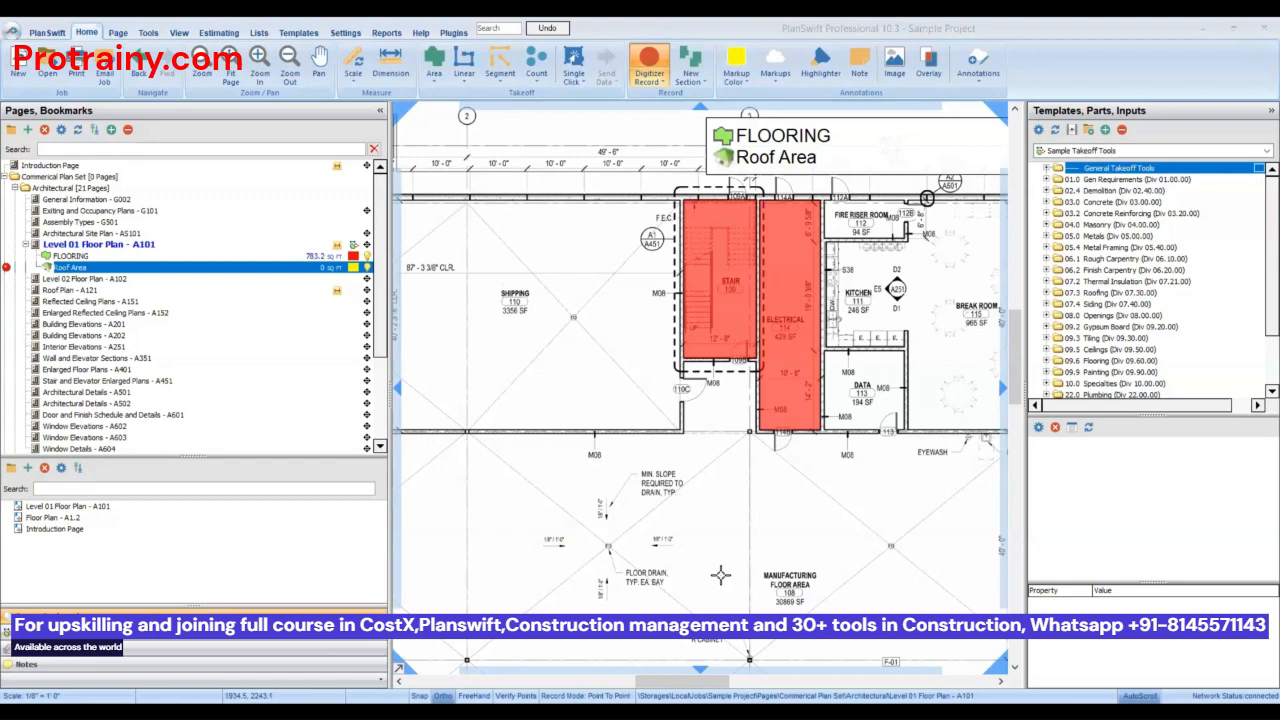
left_click(566, 558)
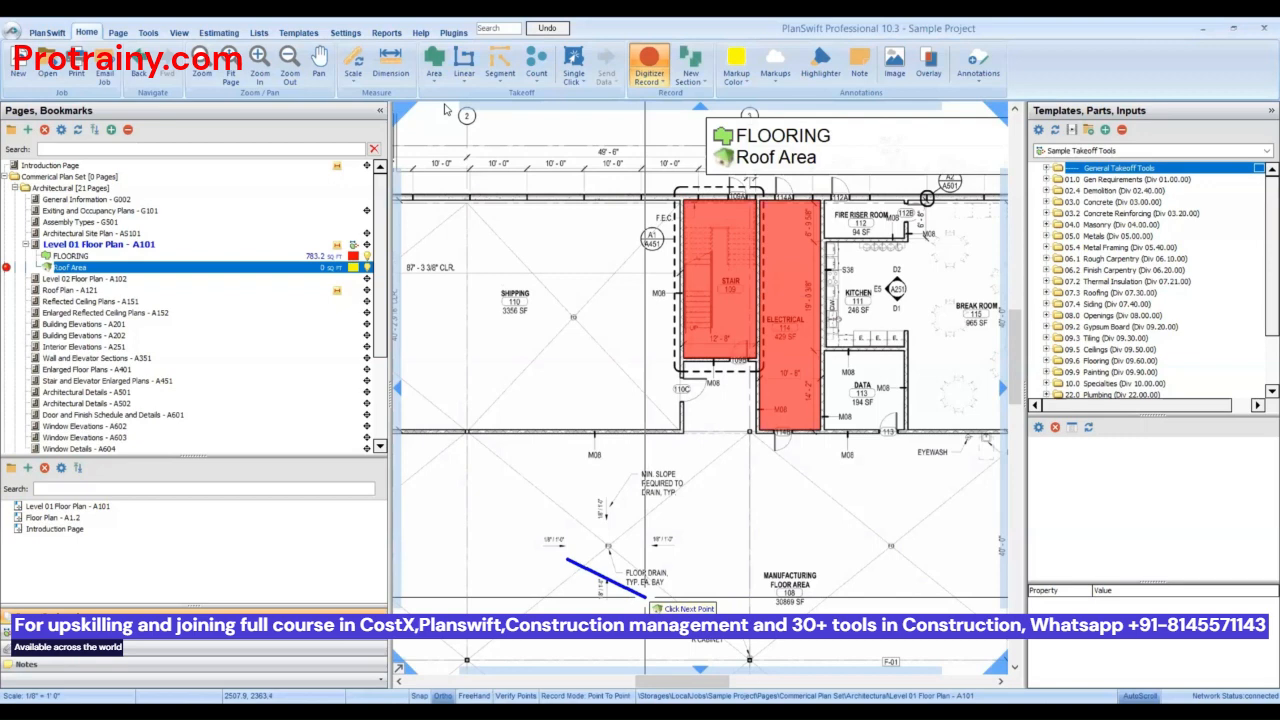
key("Escape")
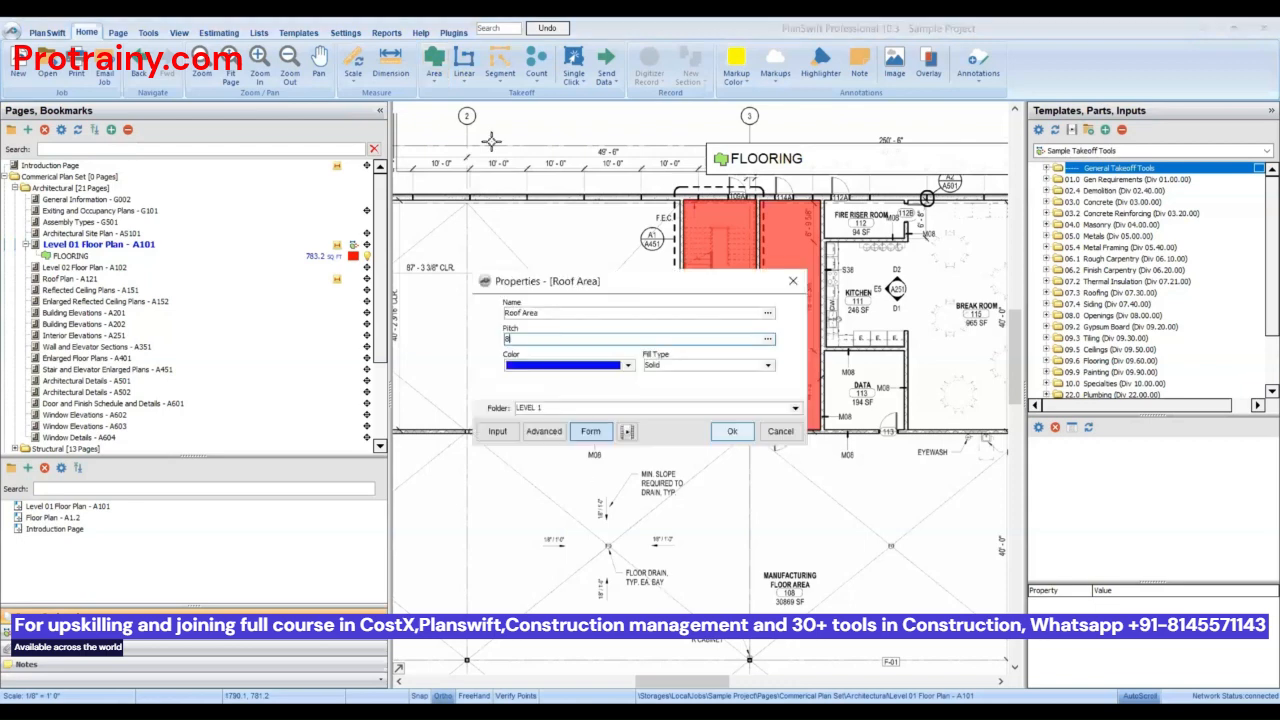
key("Return")
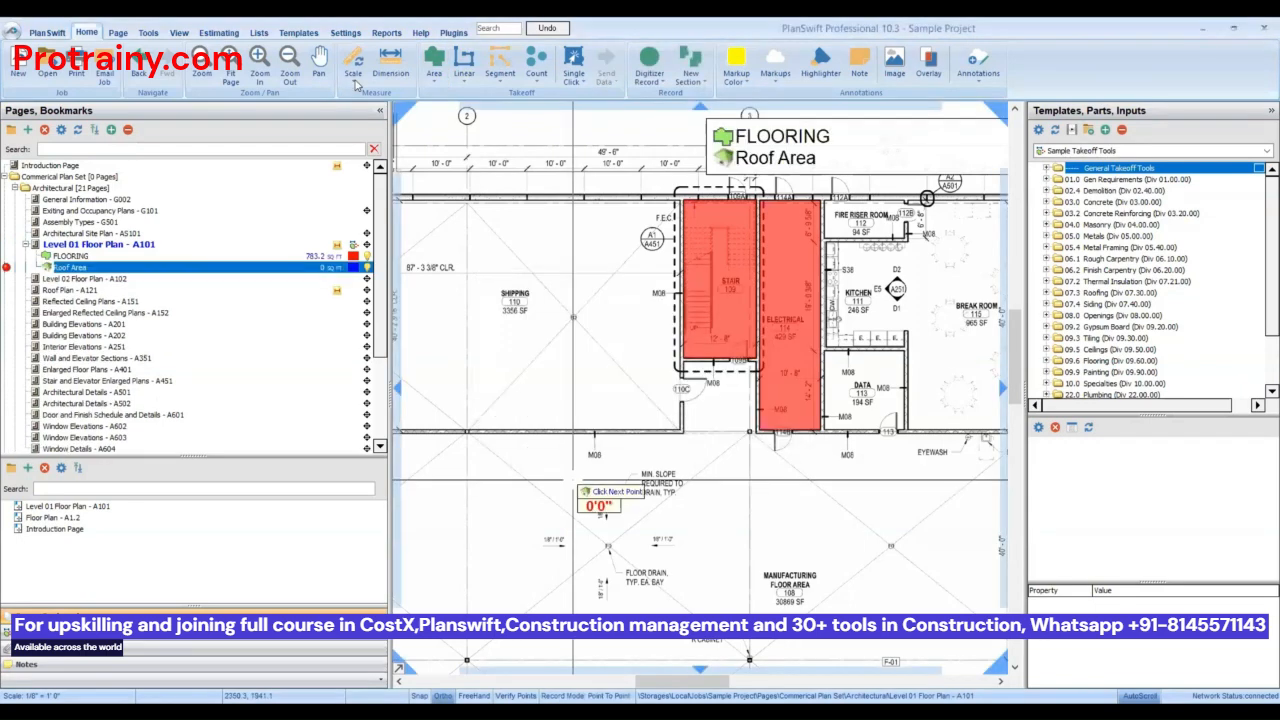
- Examine the measurement type options available when creating a new job
left_click(357, 85)
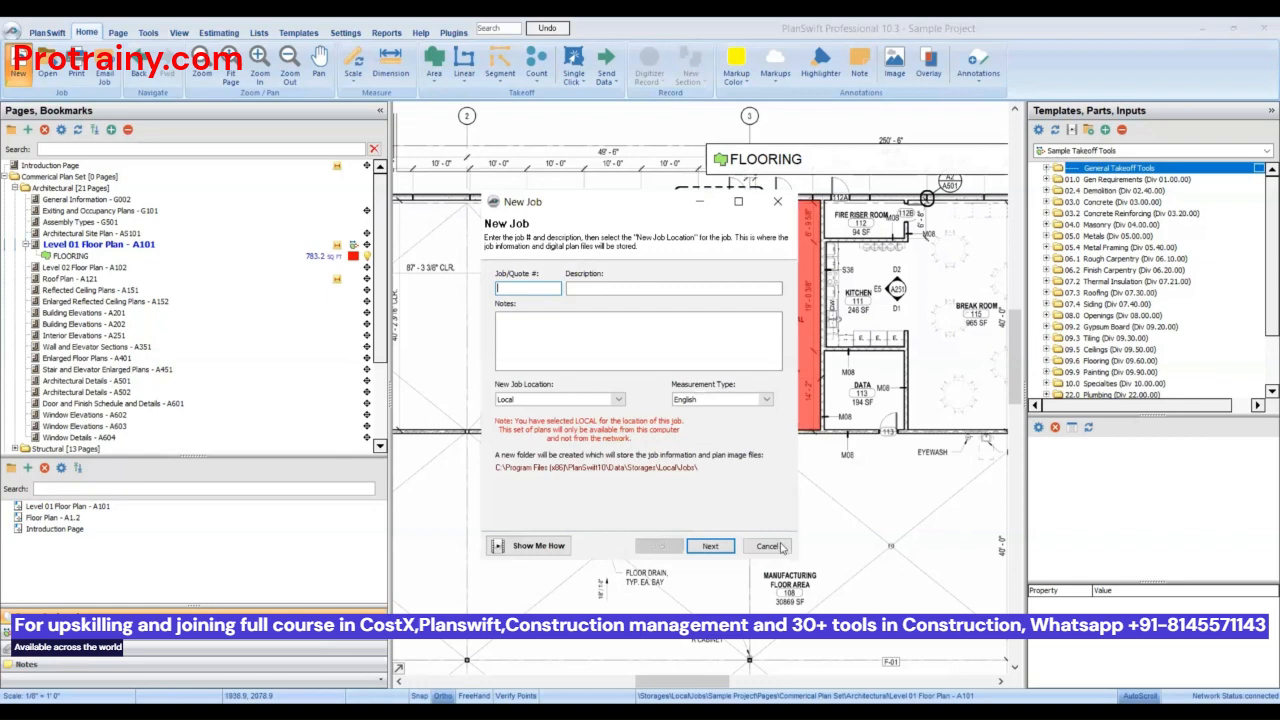
left_click(766, 399)
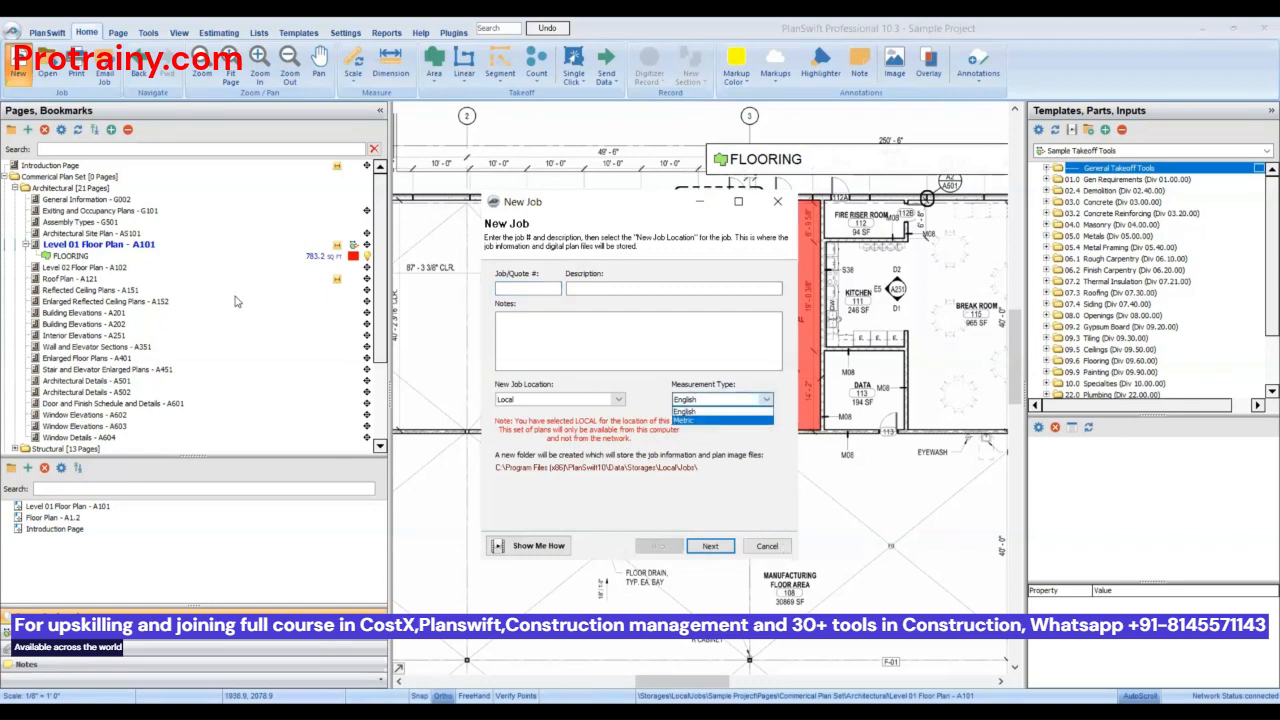
- Set the FLOORING takeoff's quantity input units to SQ M in its advanced properties
left_click(85, 258)
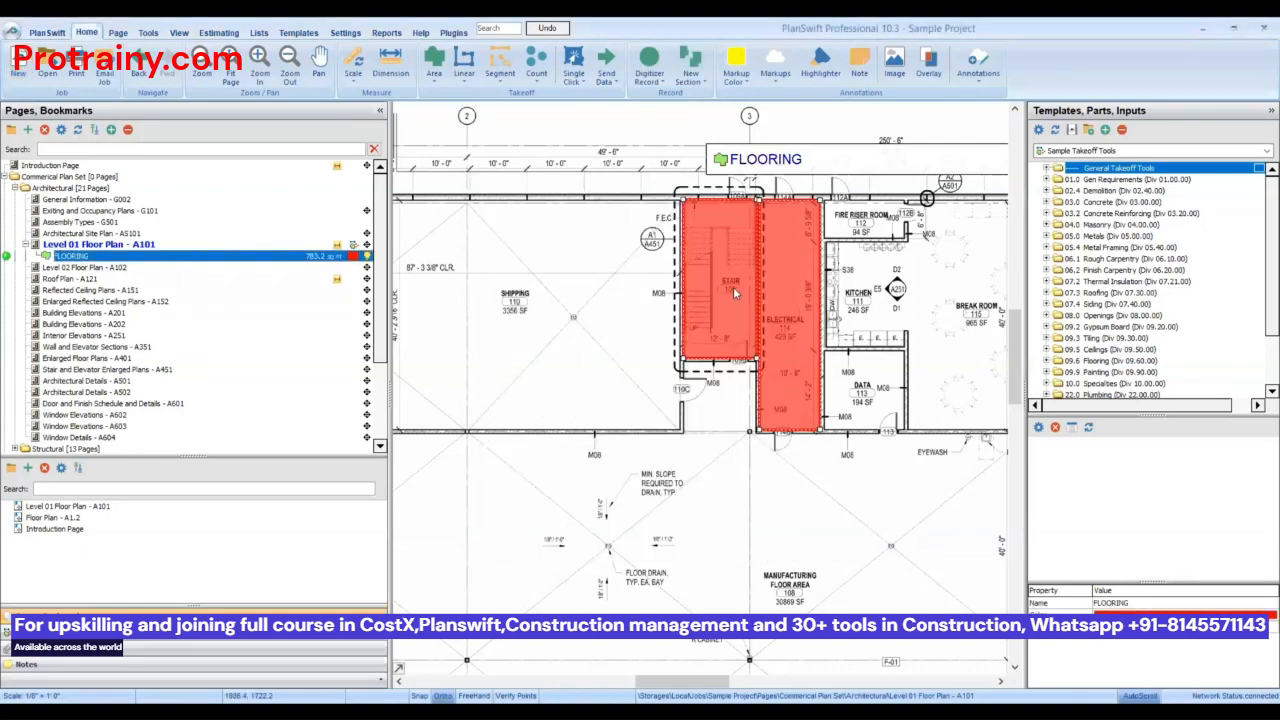
double_click(960, 150)
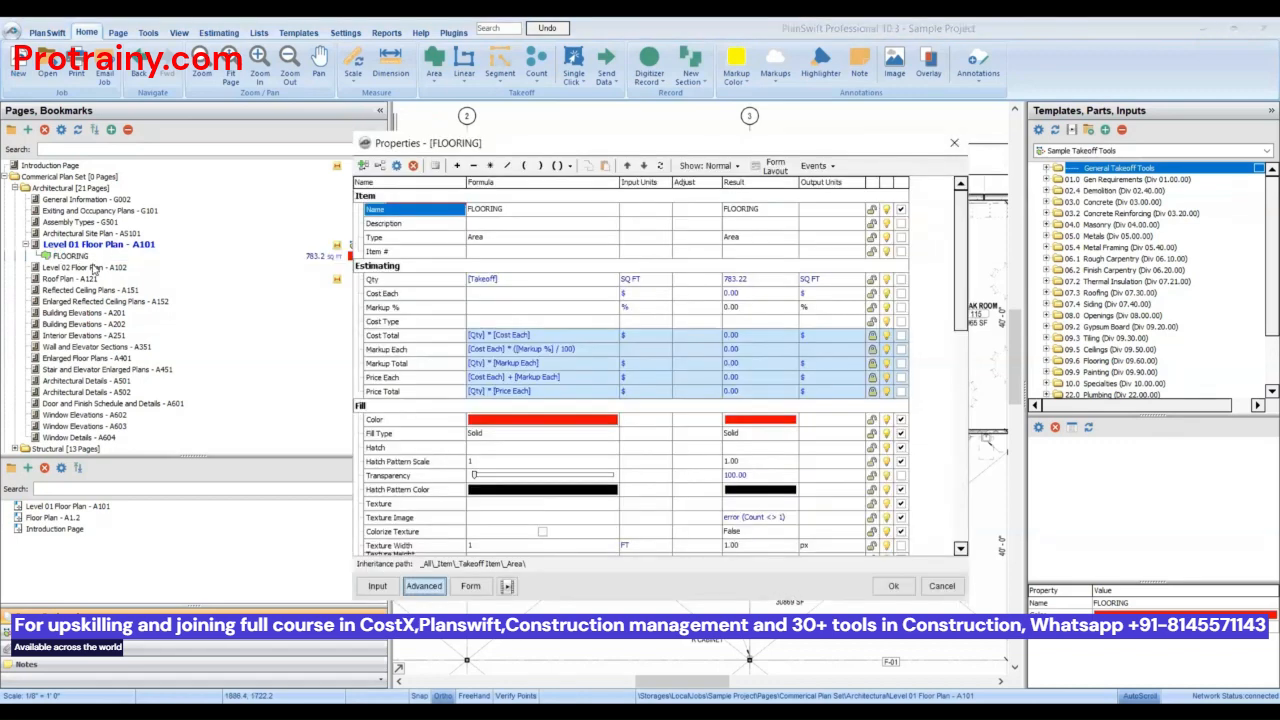
key("Escape")
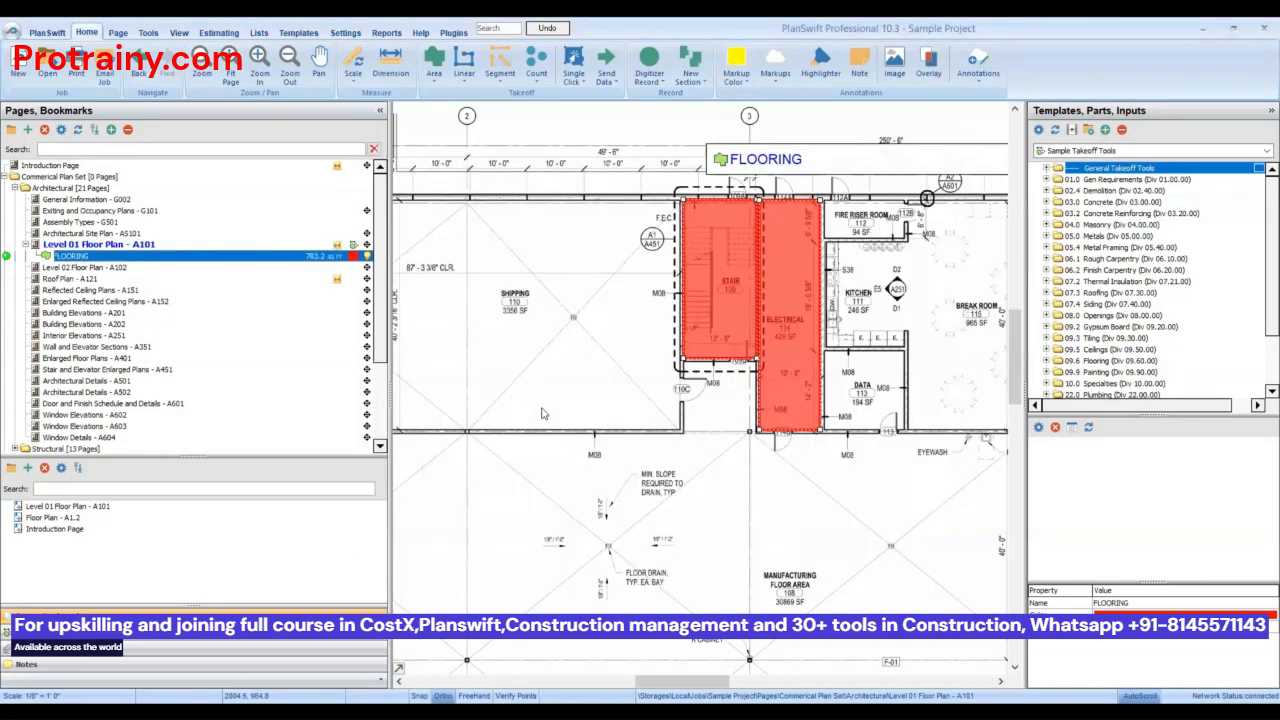
key("Return")
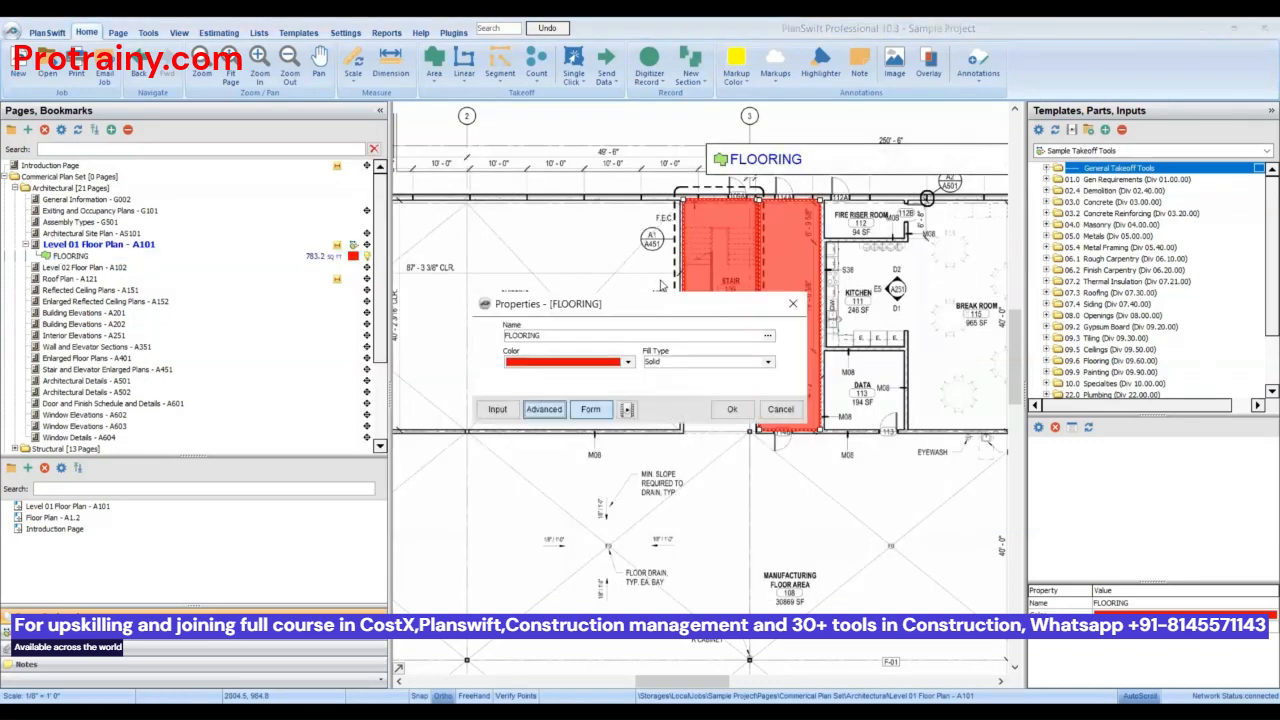
left_click(658, 281)
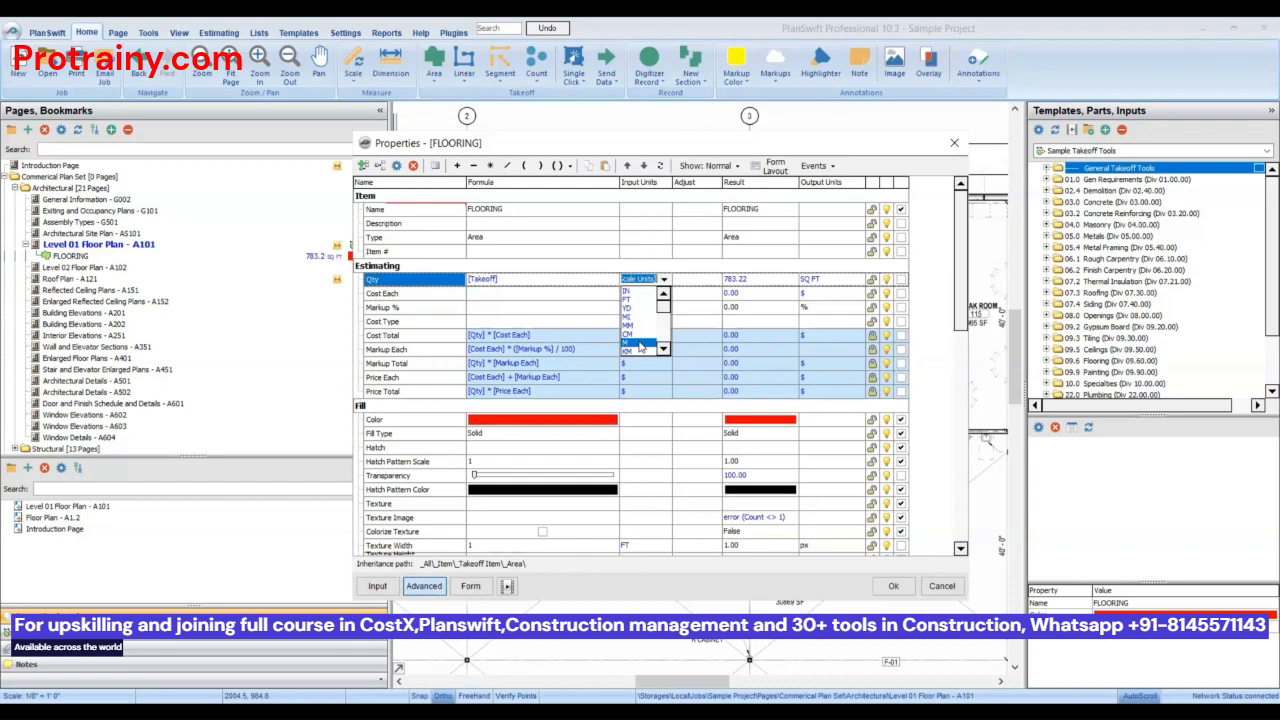
scroll(645, 338, "down", 4)
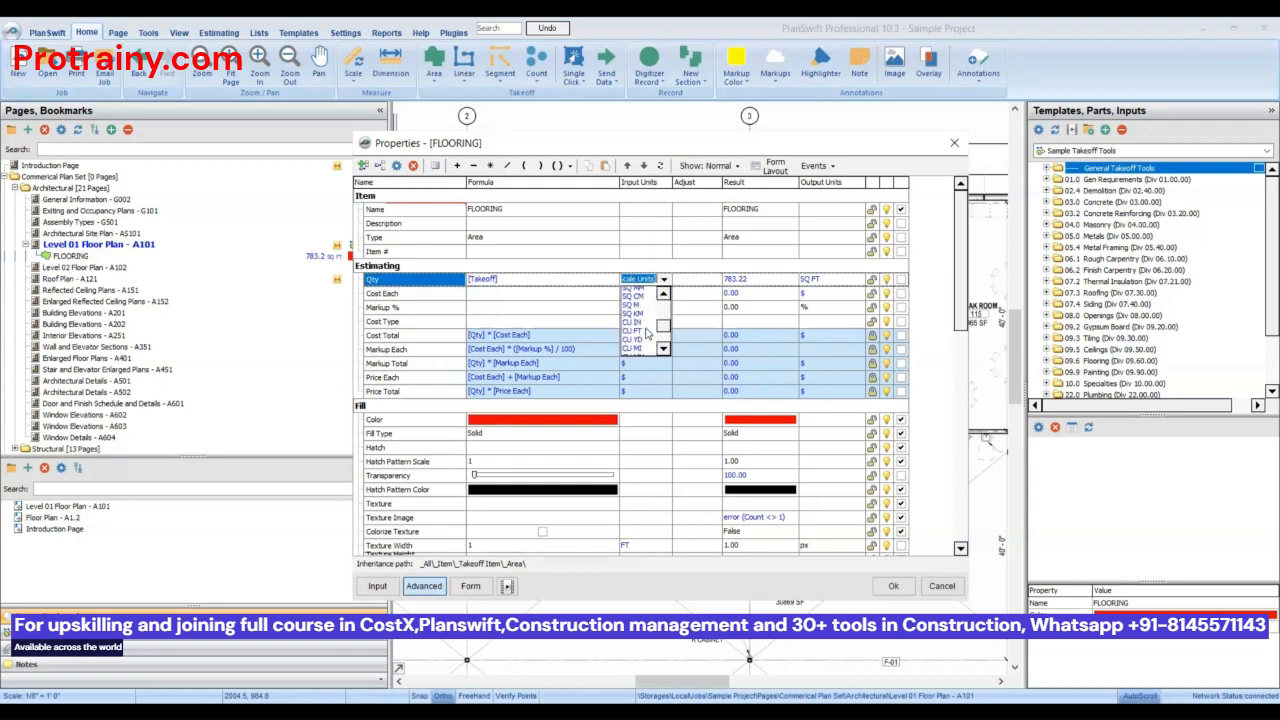
scroll(646, 334, "down", 2)
scroll(646, 334, "up", 6)
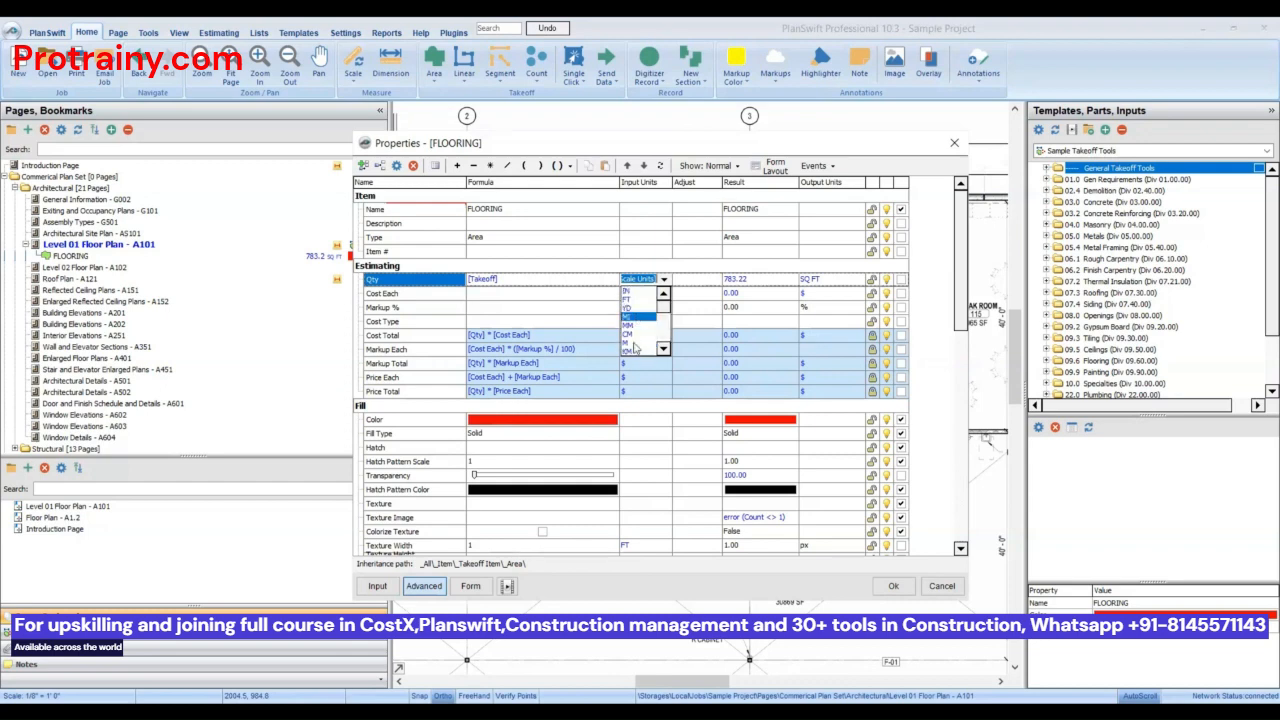
left_click(632, 342)
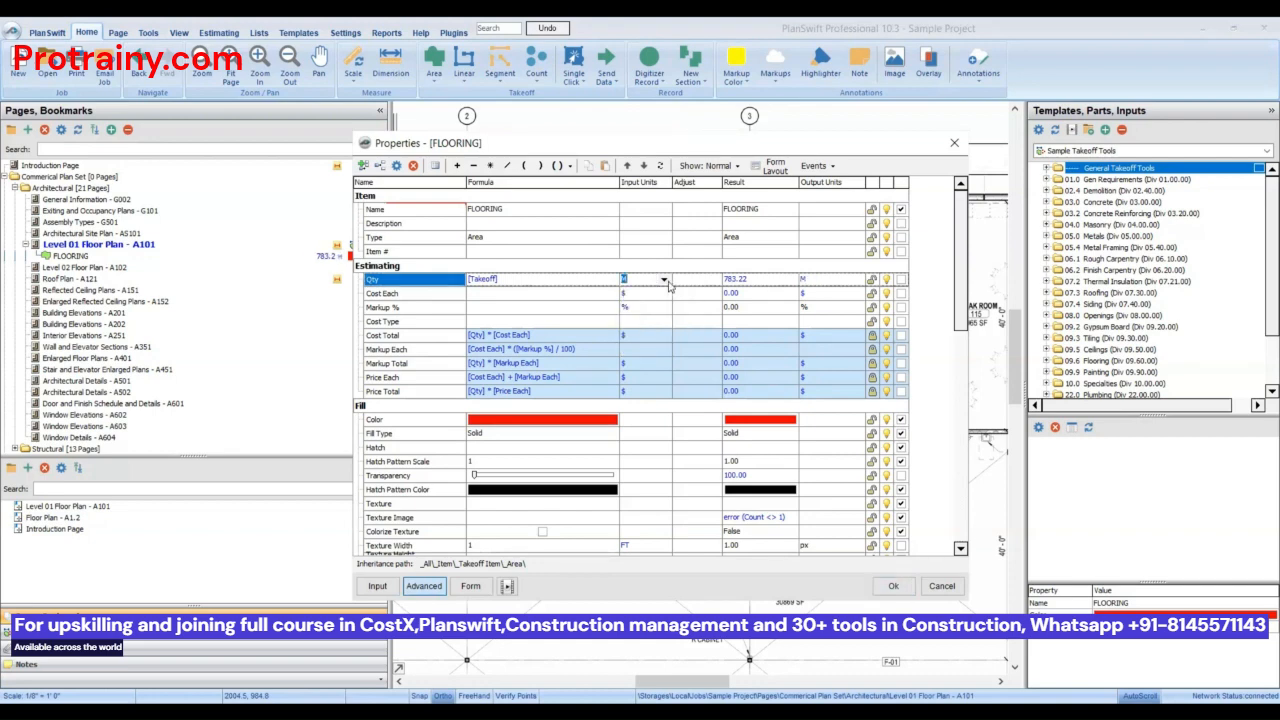
left_click(645, 348)
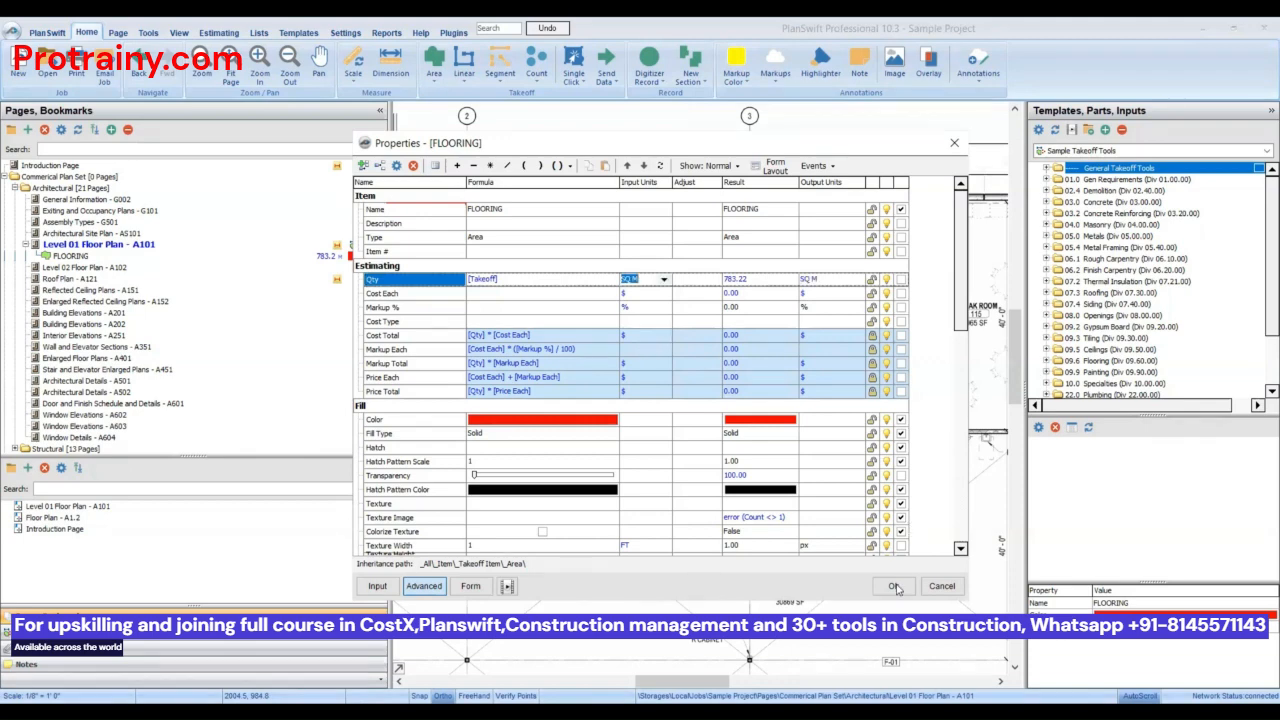
left_click(895, 588)
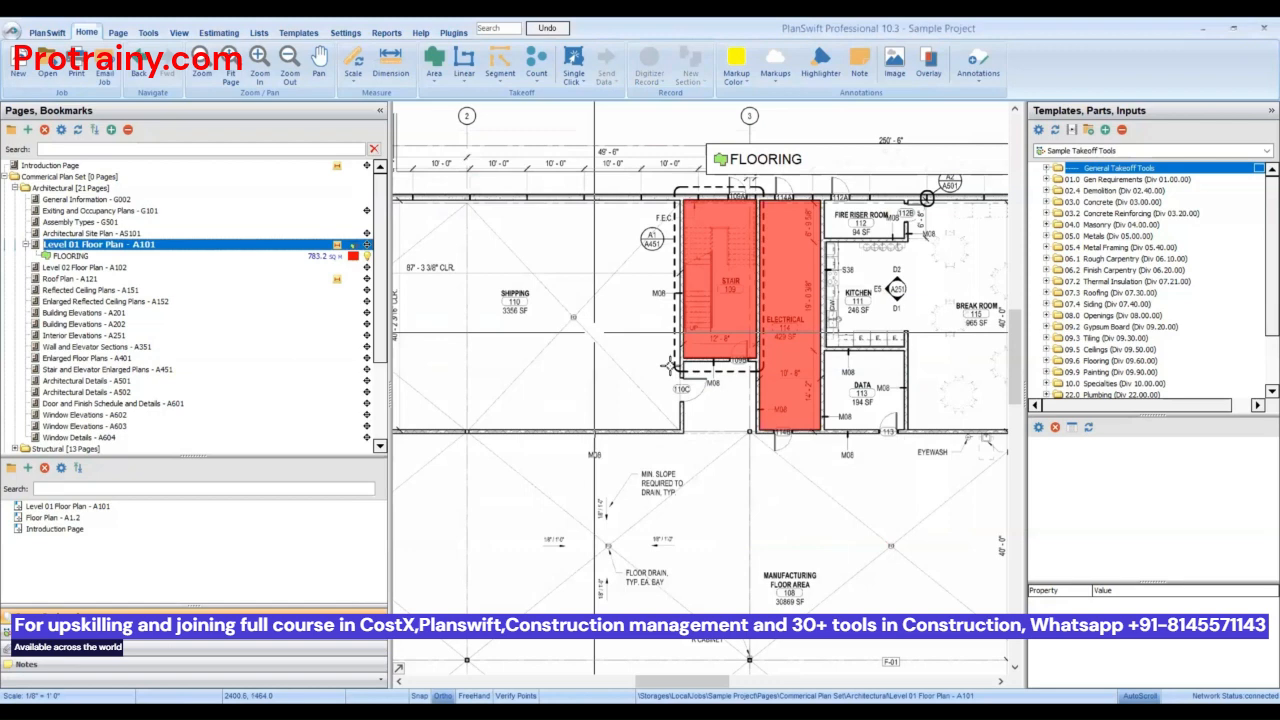
- Inspect the measurements of the FLOORING section over the Stair 109 room
left_click_drag(719, 317, 670, 366)
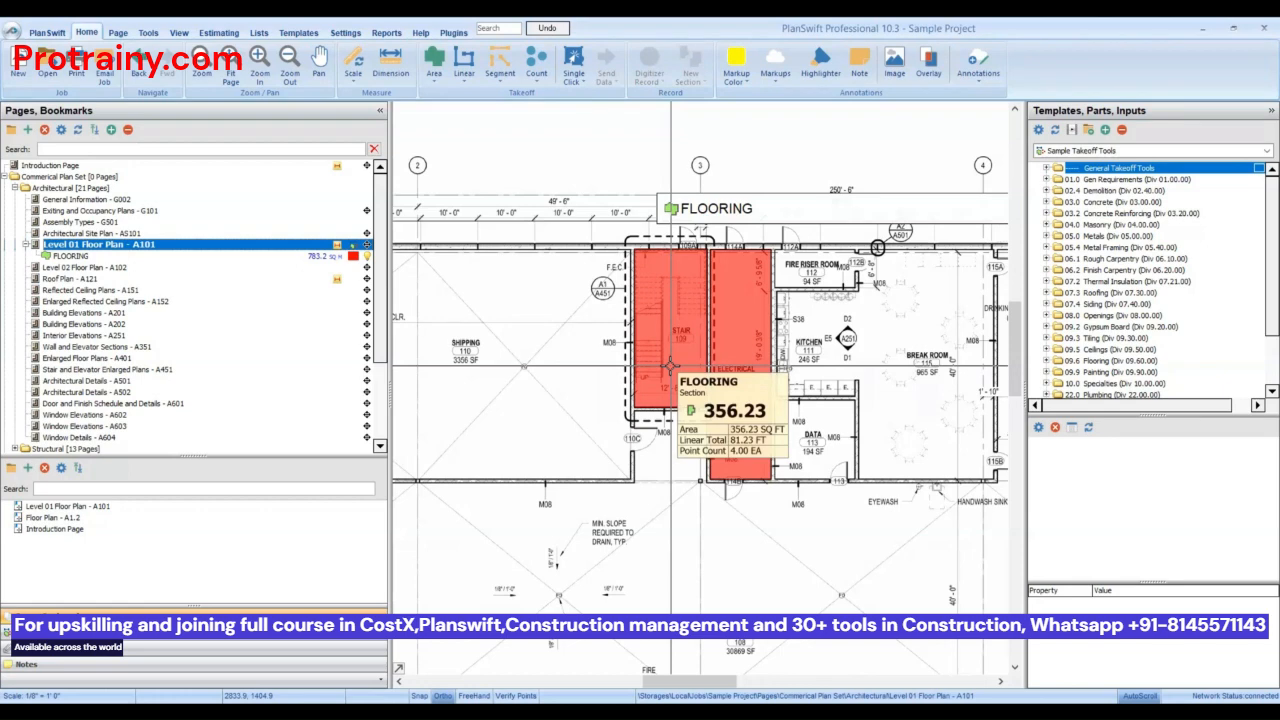
scroll(668, 367, "up", 1)
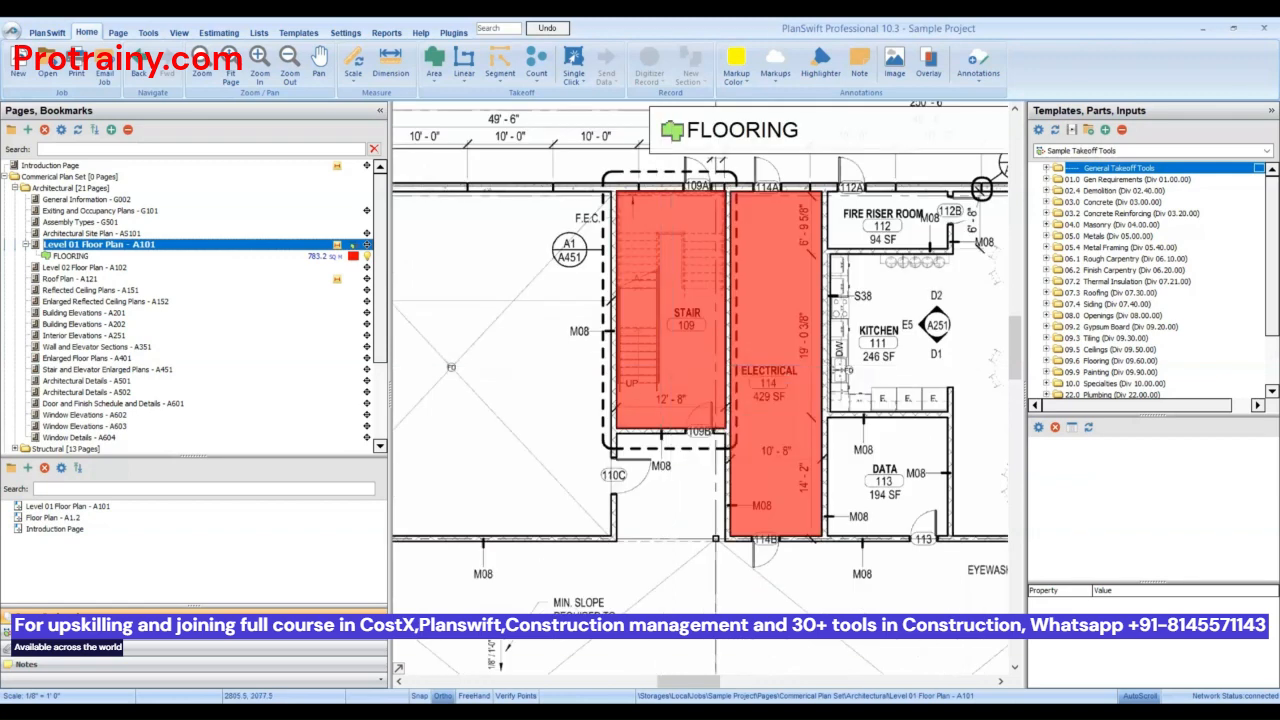
left_click(665, 390)
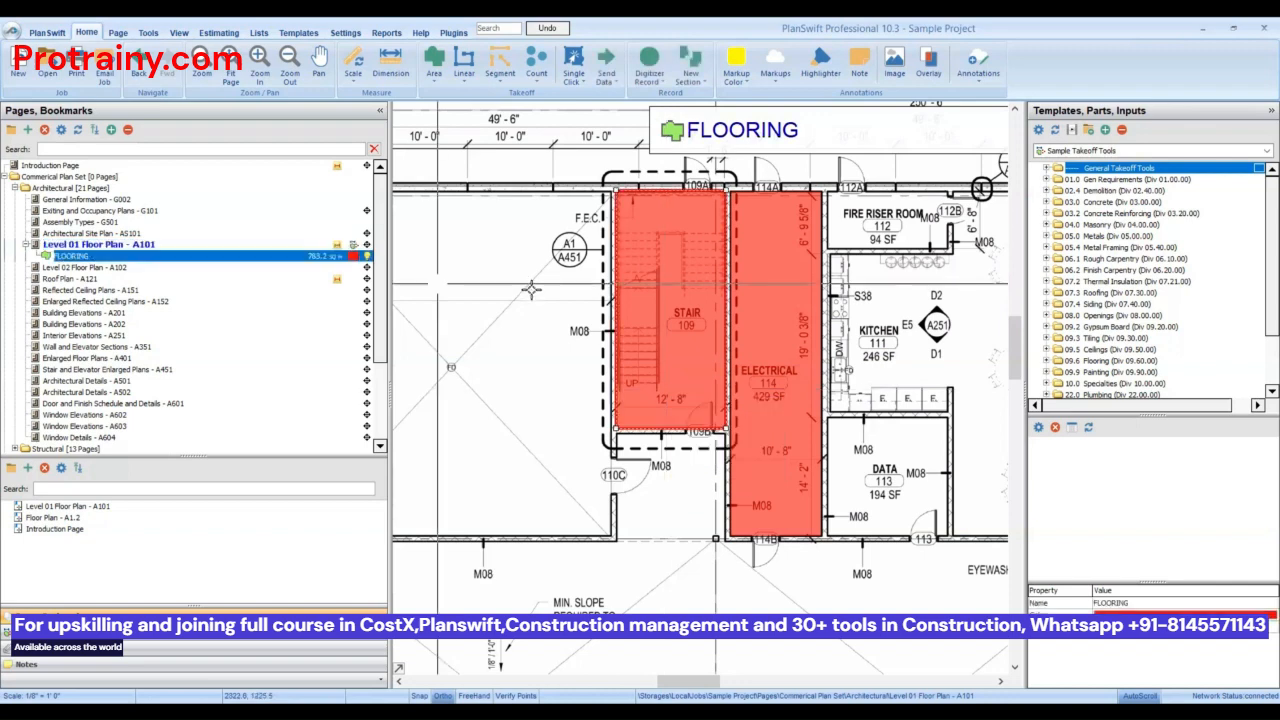
left_click(582, 422)
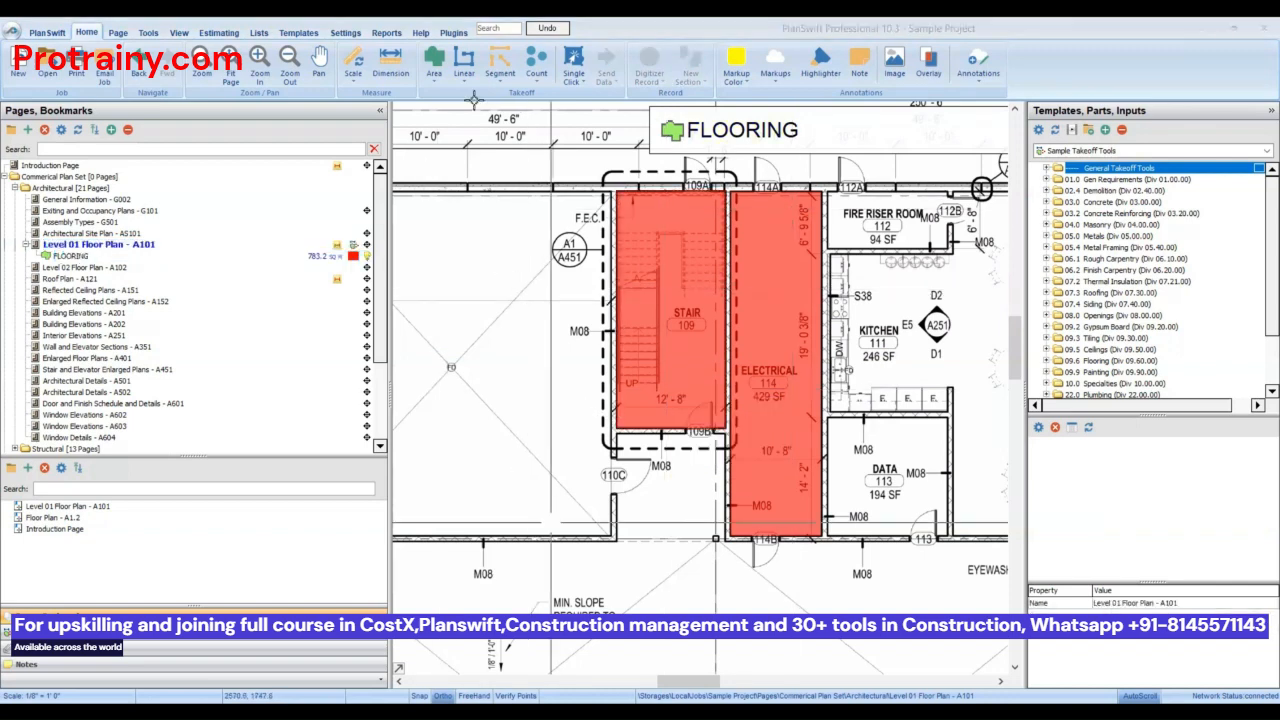
- Create a new linear takeoff named WALL BASE on the Level 01 floor plan
left_click(464, 65)
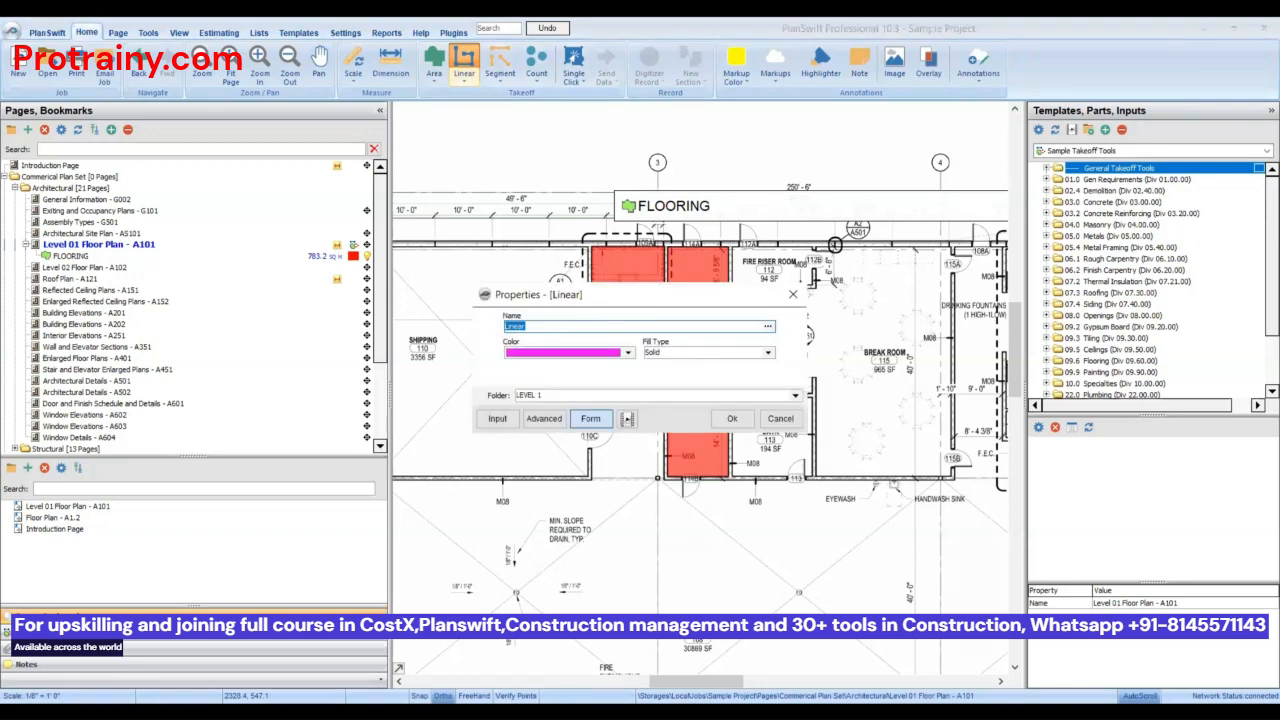
type("WALL BASE")
left_click(733, 420)
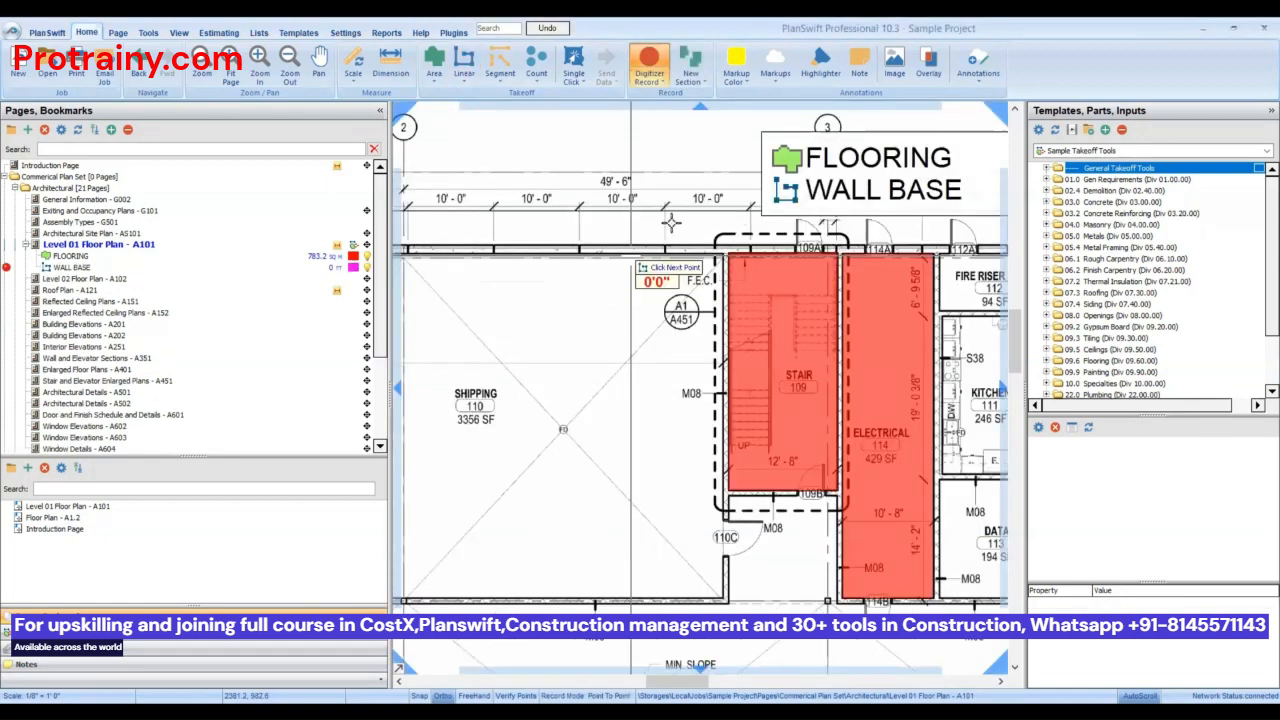
- Trace about 43.5 ft of WALL BASE along the Stair 109 walls from door 109A to door 109B and stop recording
scroll(672, 271, "up", 3)
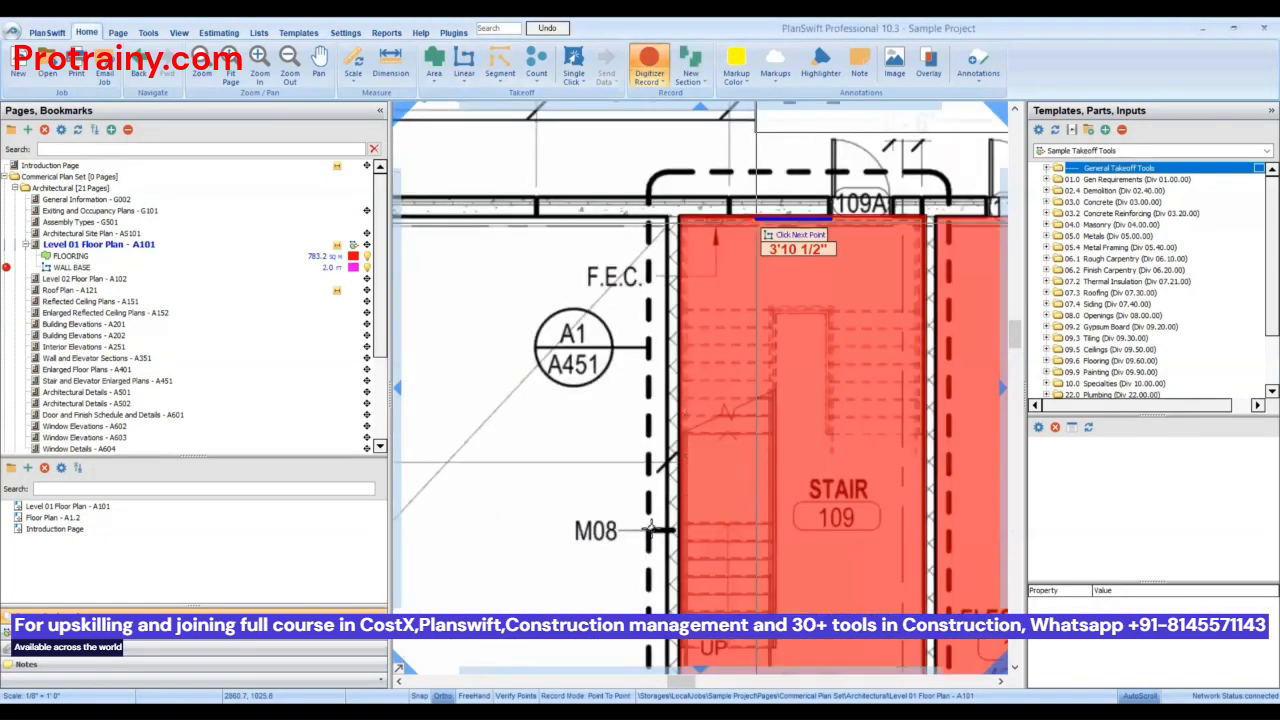
scroll(652, 525, "down", 3)
scroll(628, 497, "up", 3)
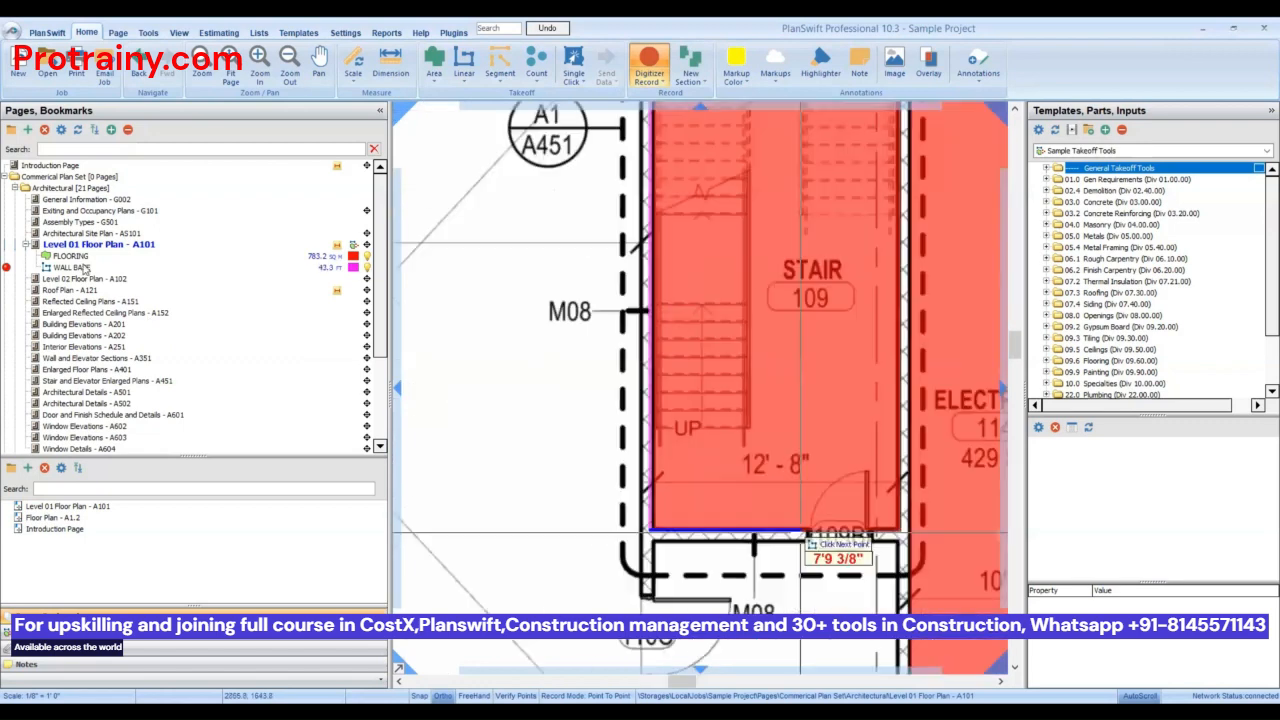
left_click(187, 268)
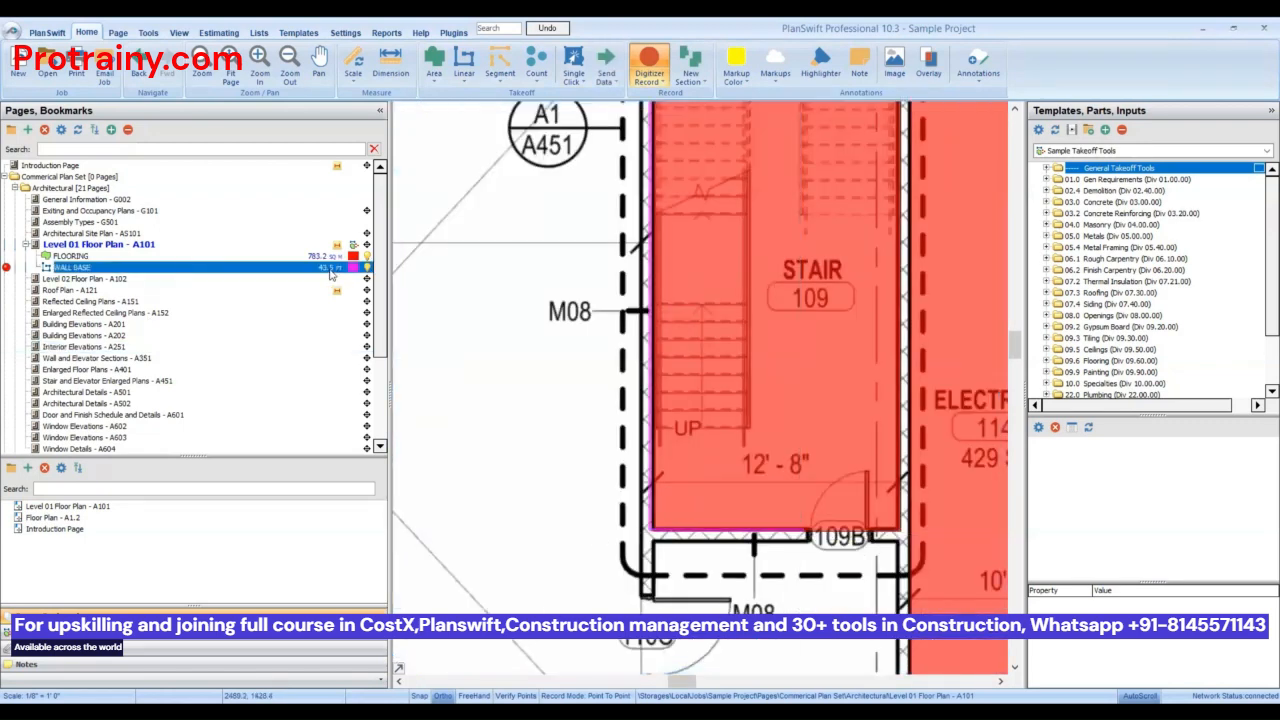
key("Escape")
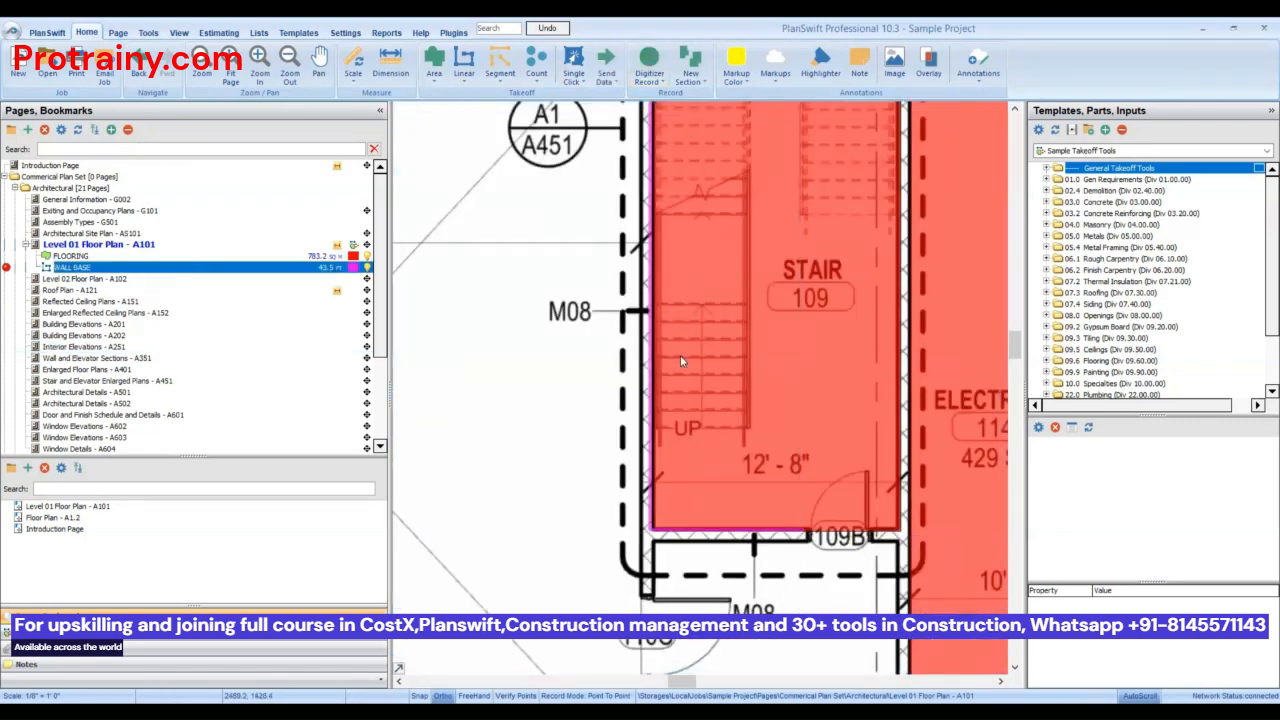
- Set the WALL BASE takeoff's quantity input units to M in its advanced properties
left_click(557, 412)
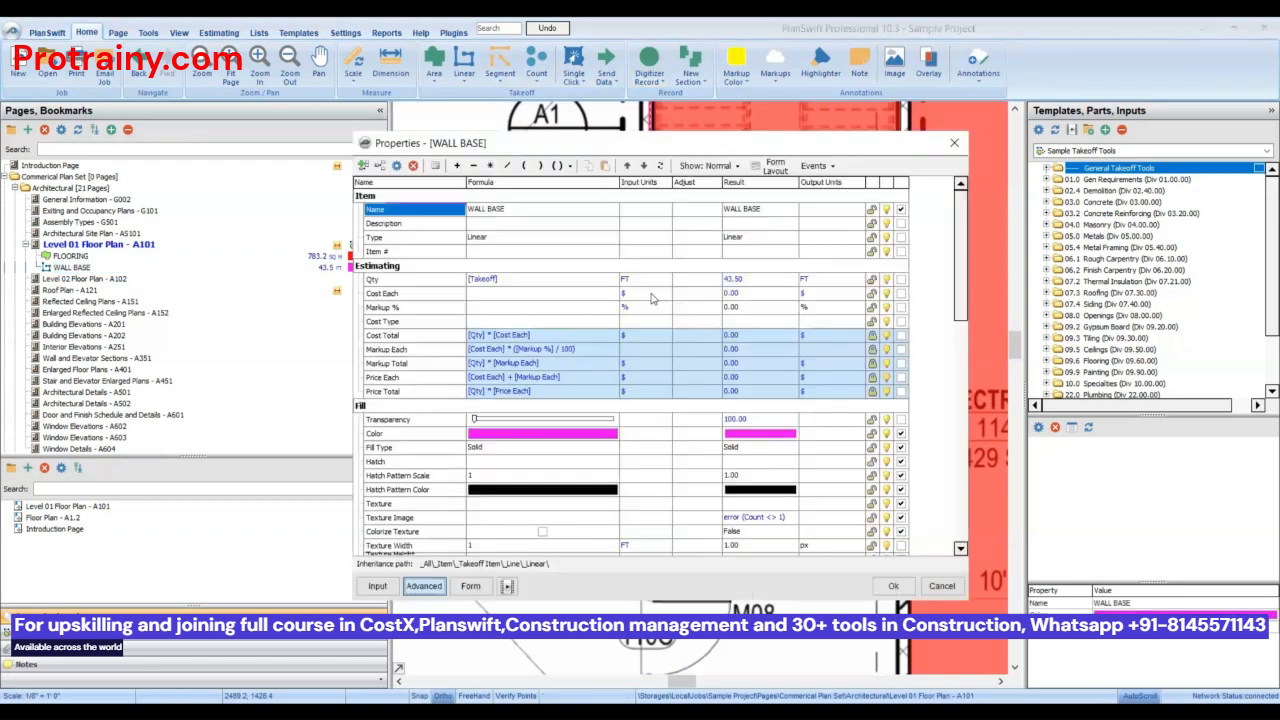
left_click(645, 279)
left_click(650, 345)
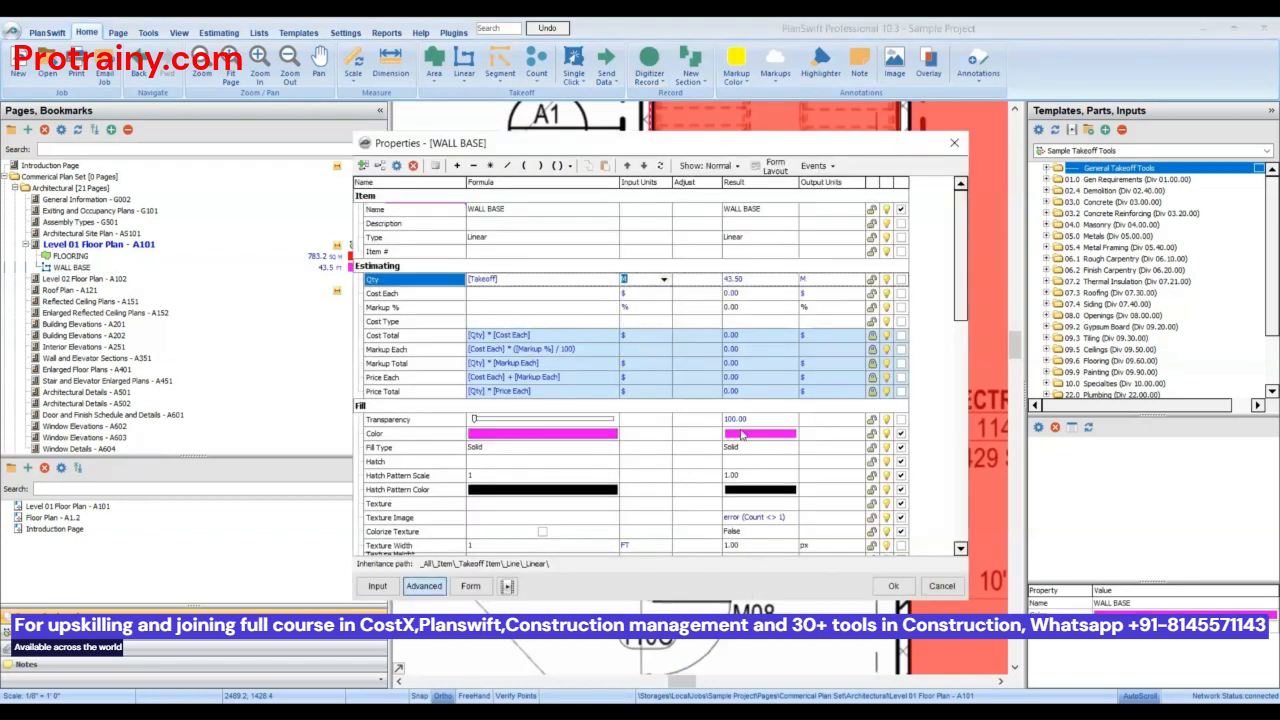
left_click(895, 585)
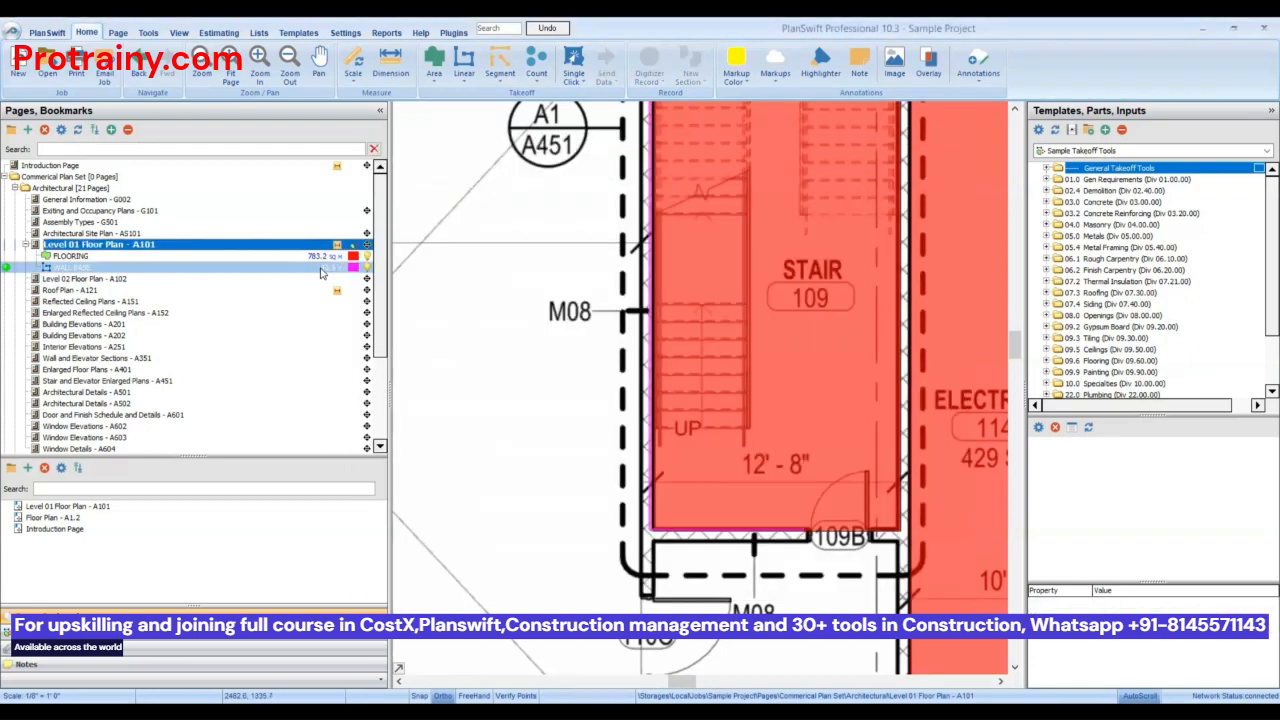
left_click(322, 272)
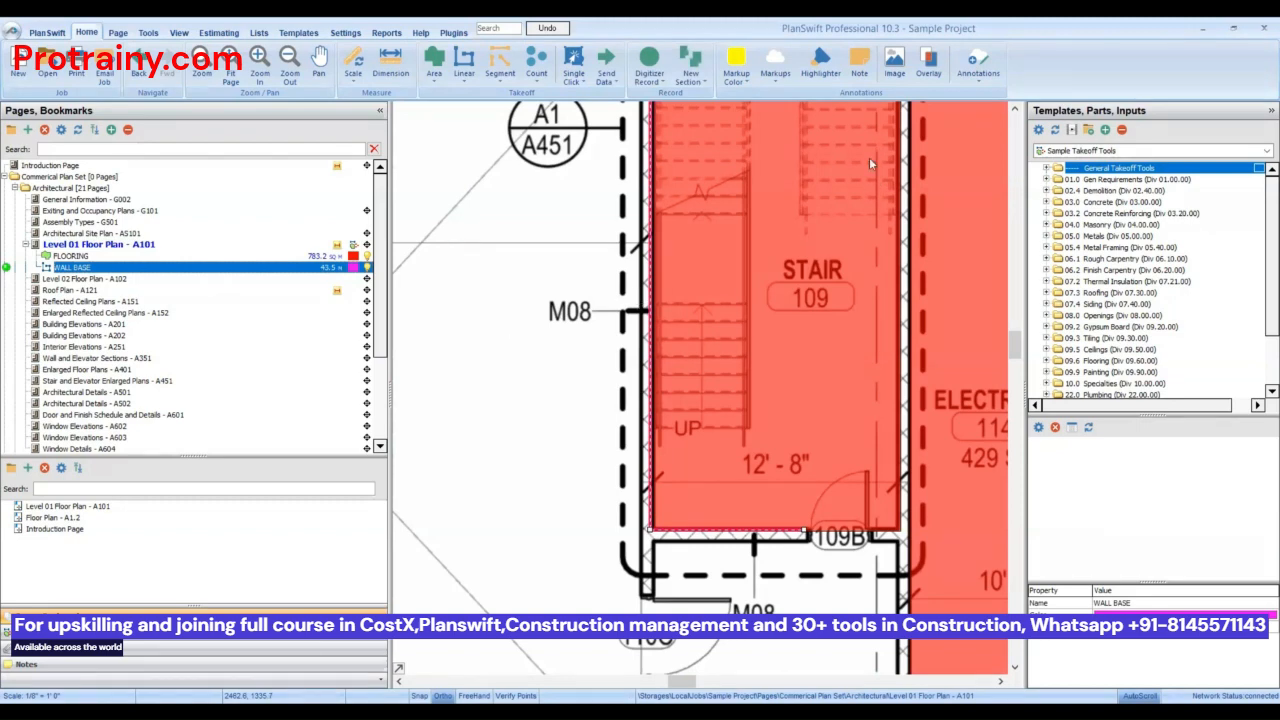
- Select and examine the takeoff legend above the Level 01 floor plan
scroll(635, 195, "down", 3)
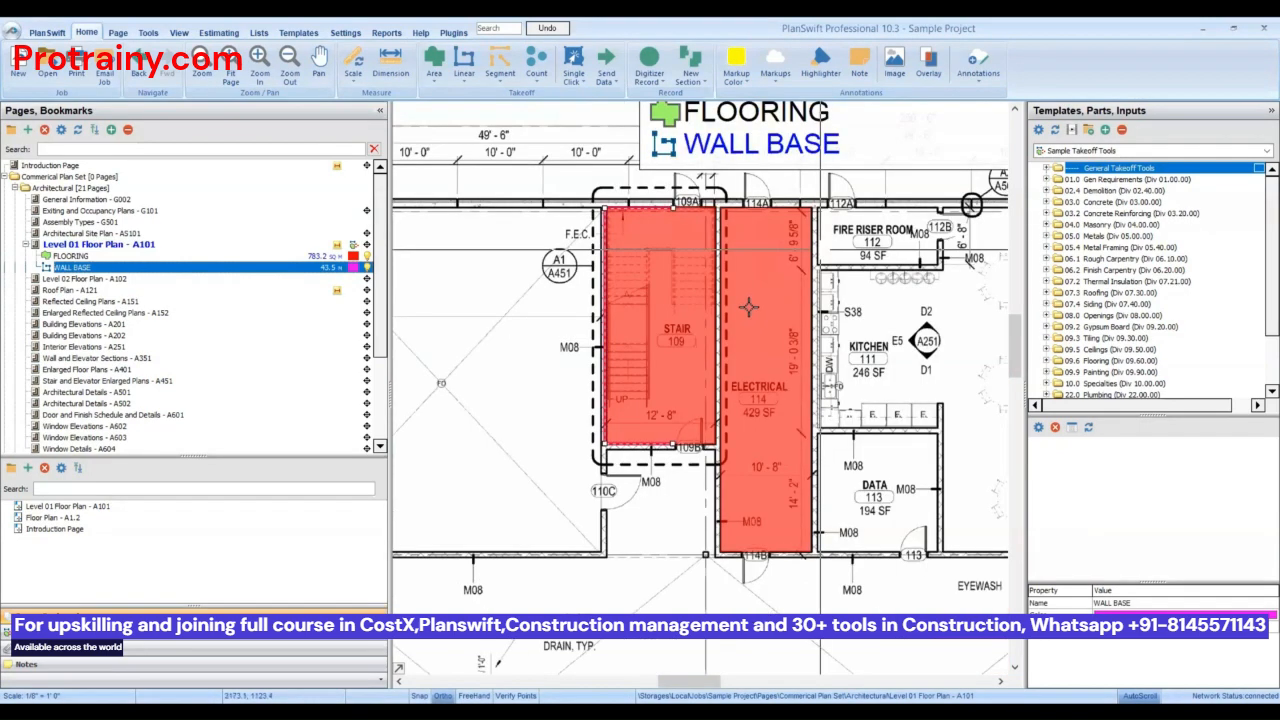
scroll(754, 241, "down", 3)
left_click(752, 240)
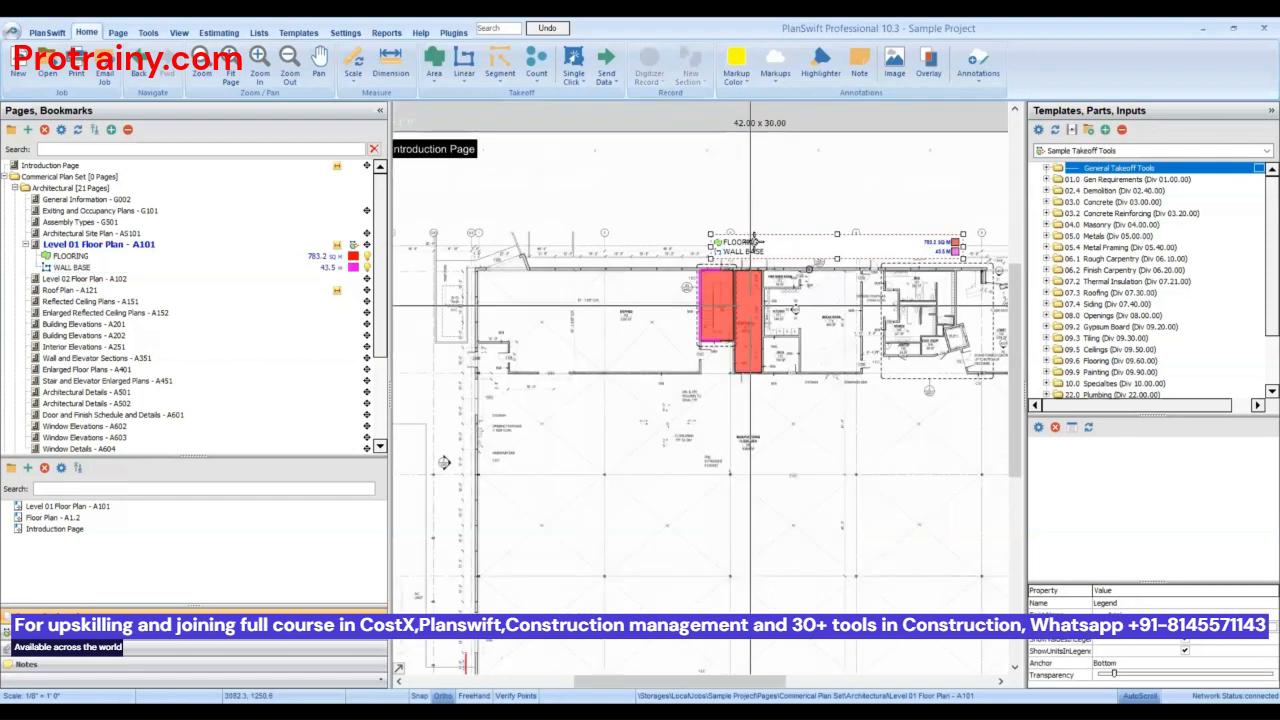
scroll(754, 242, "up", 1)
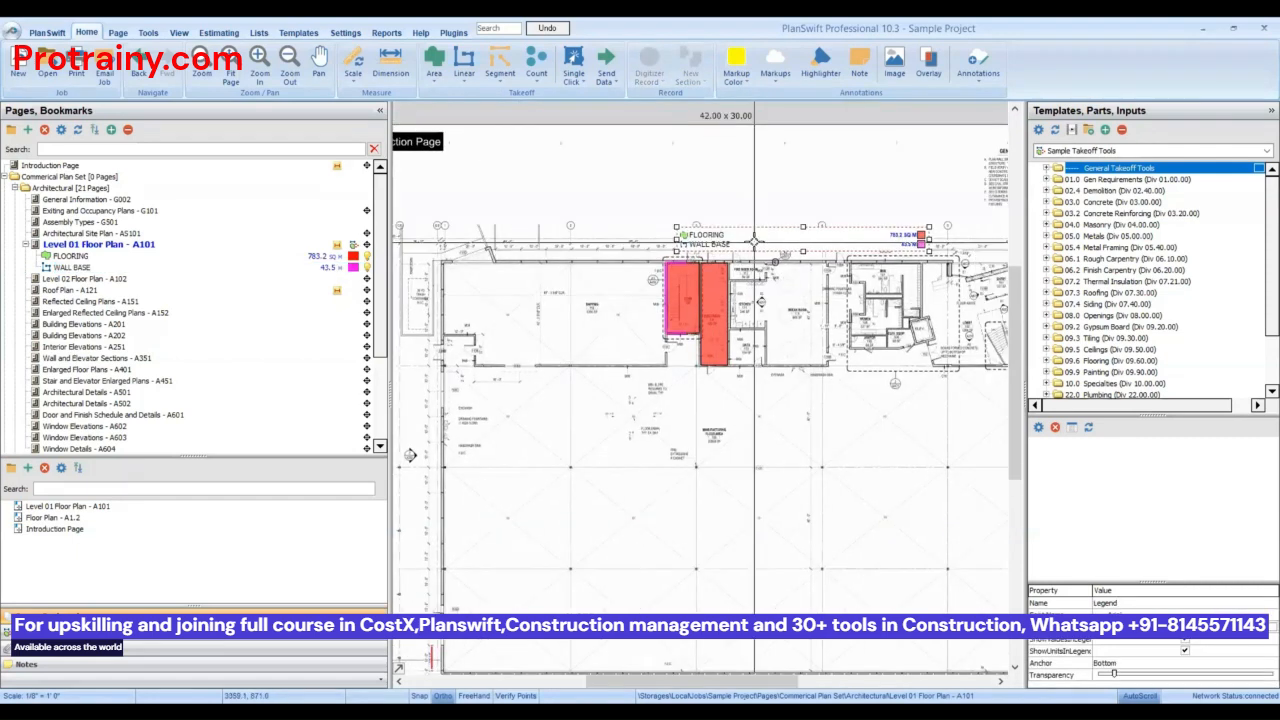
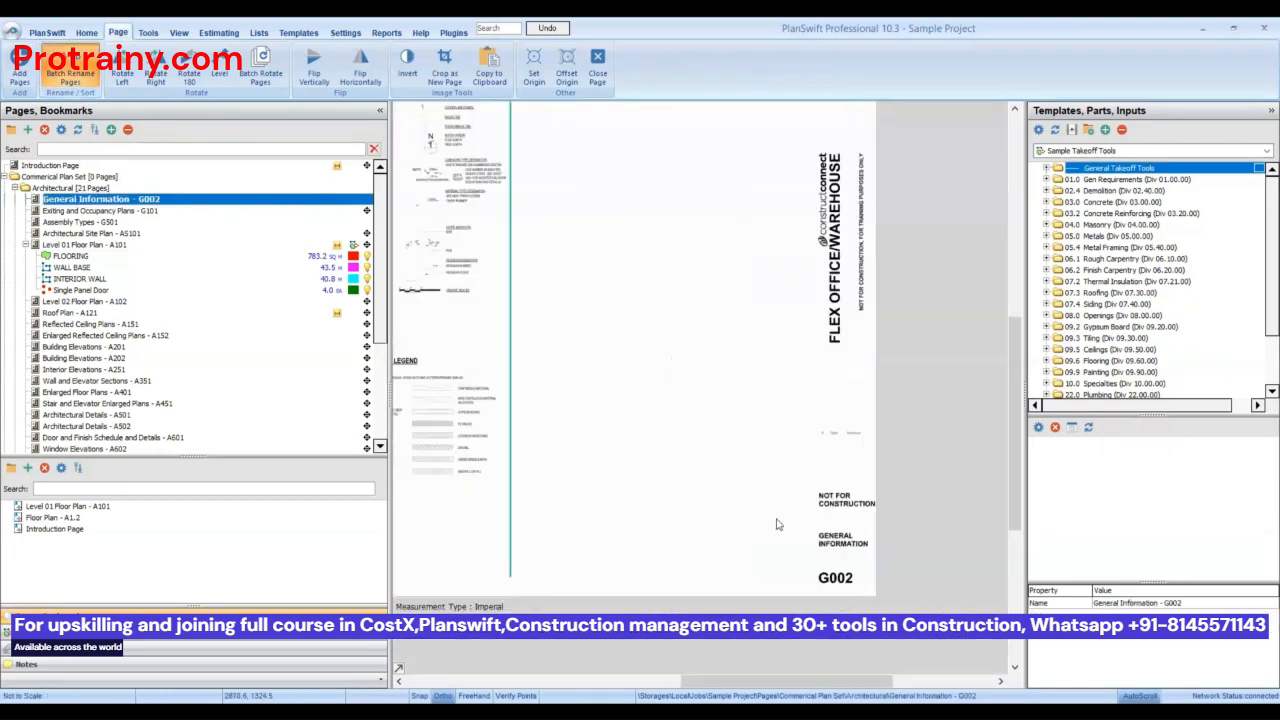
- Batch-rename the General Information page as G002 - GENERAL INFOORMATION and the Exiting and Occupancy Plans page with a first name
scroll(777, 519, "up", 5)
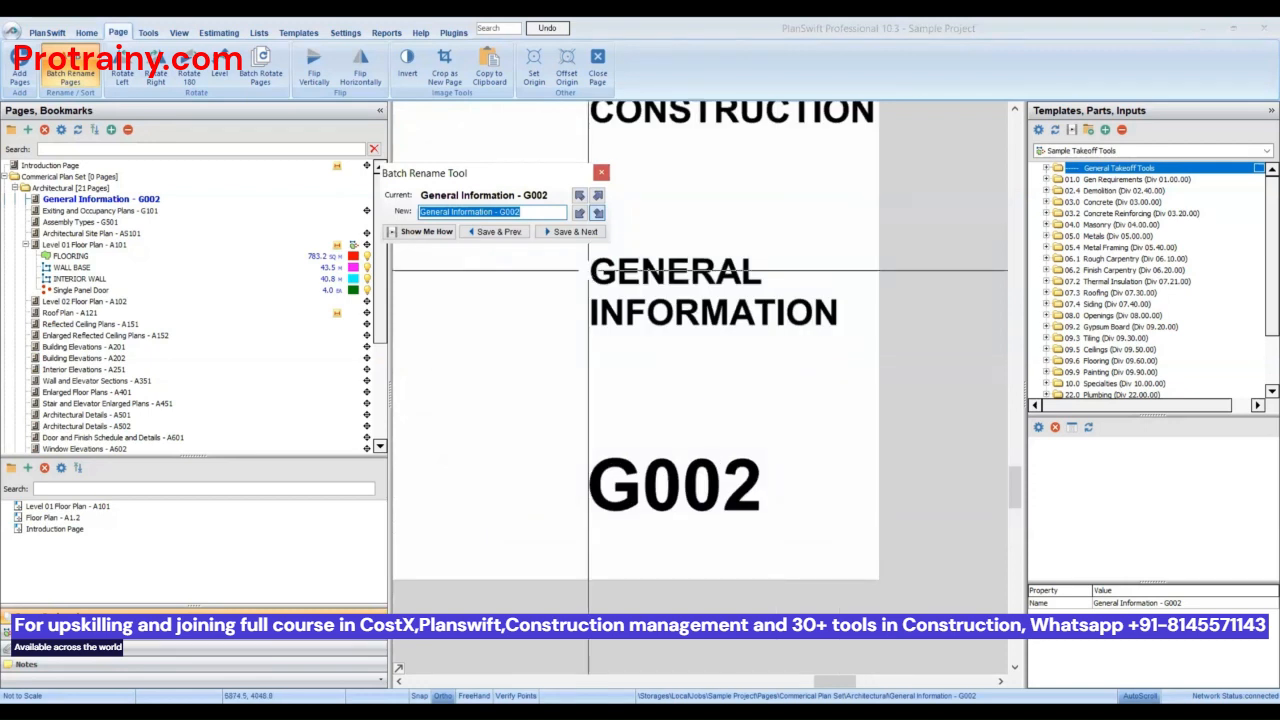
type("G")
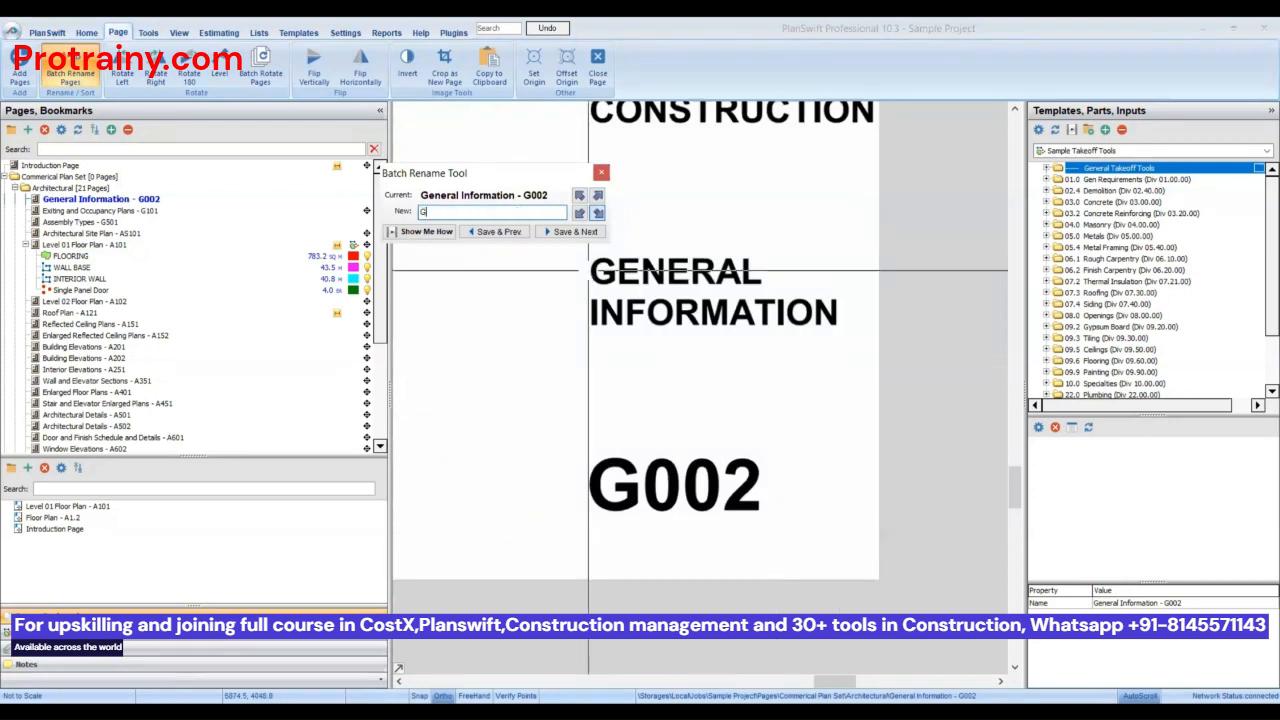
type("002 - GENERAL INFOORMATION")
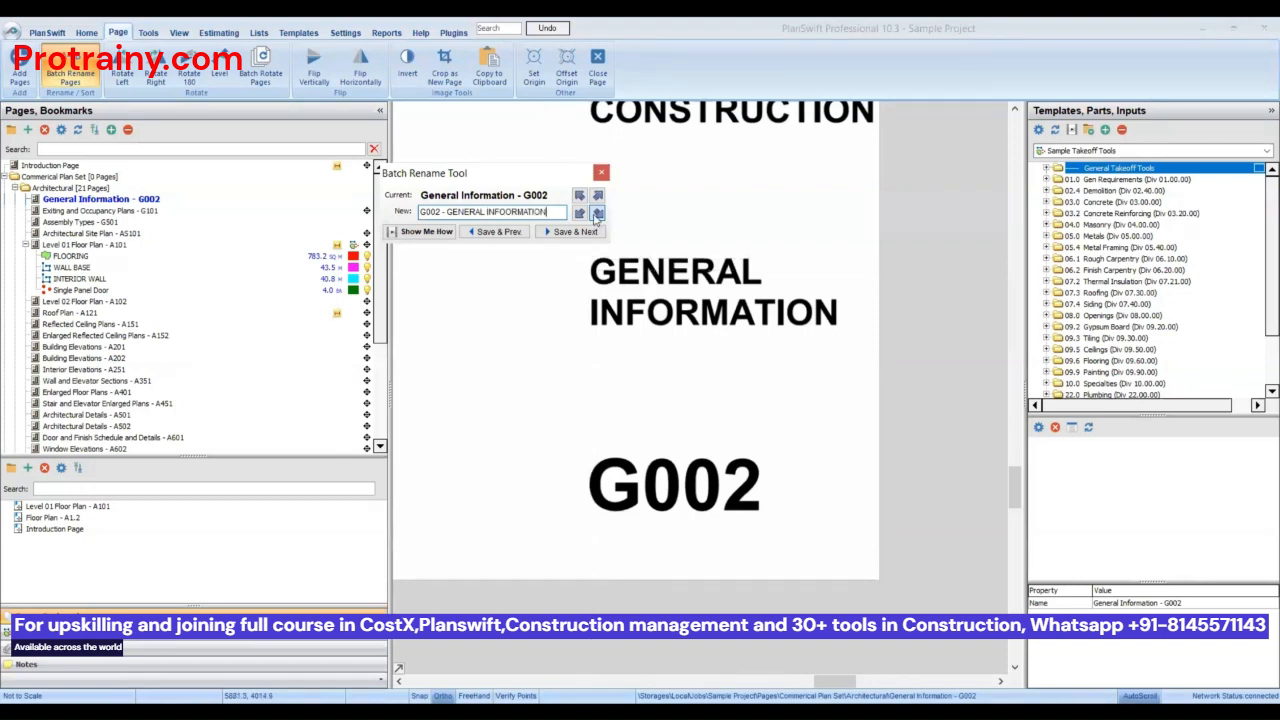
left_click(597, 214)
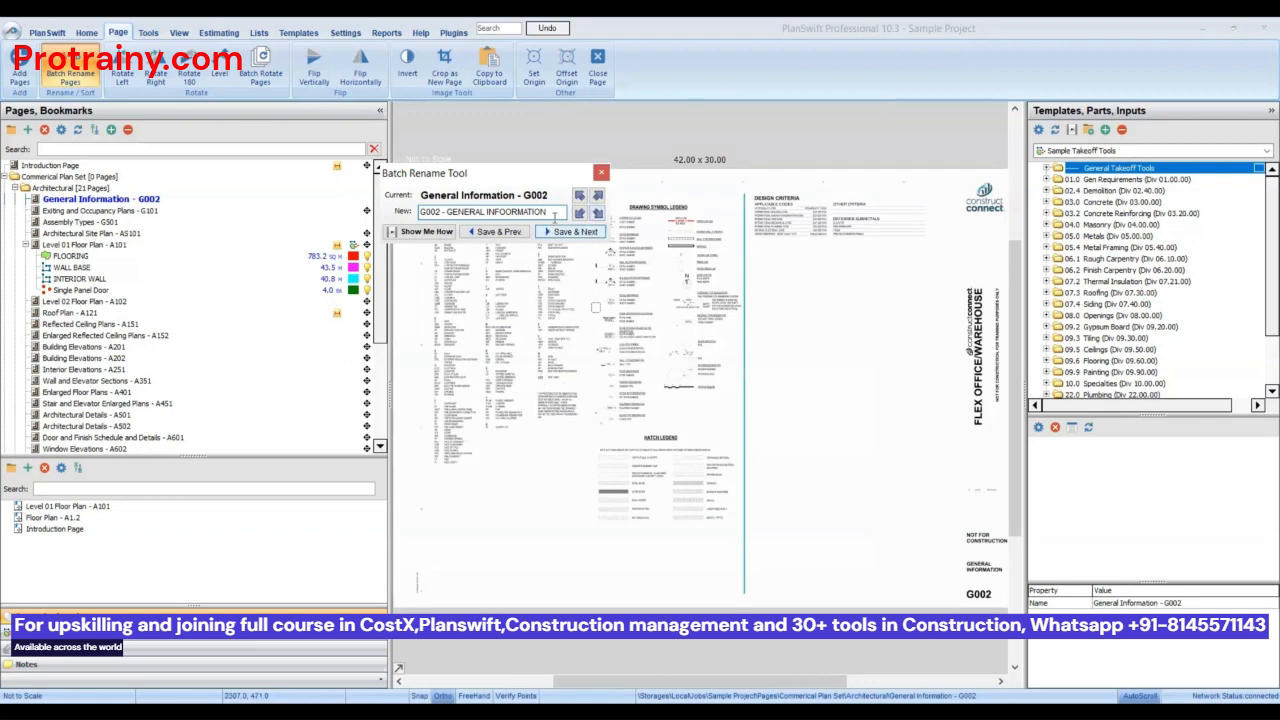
left_click(570, 231)
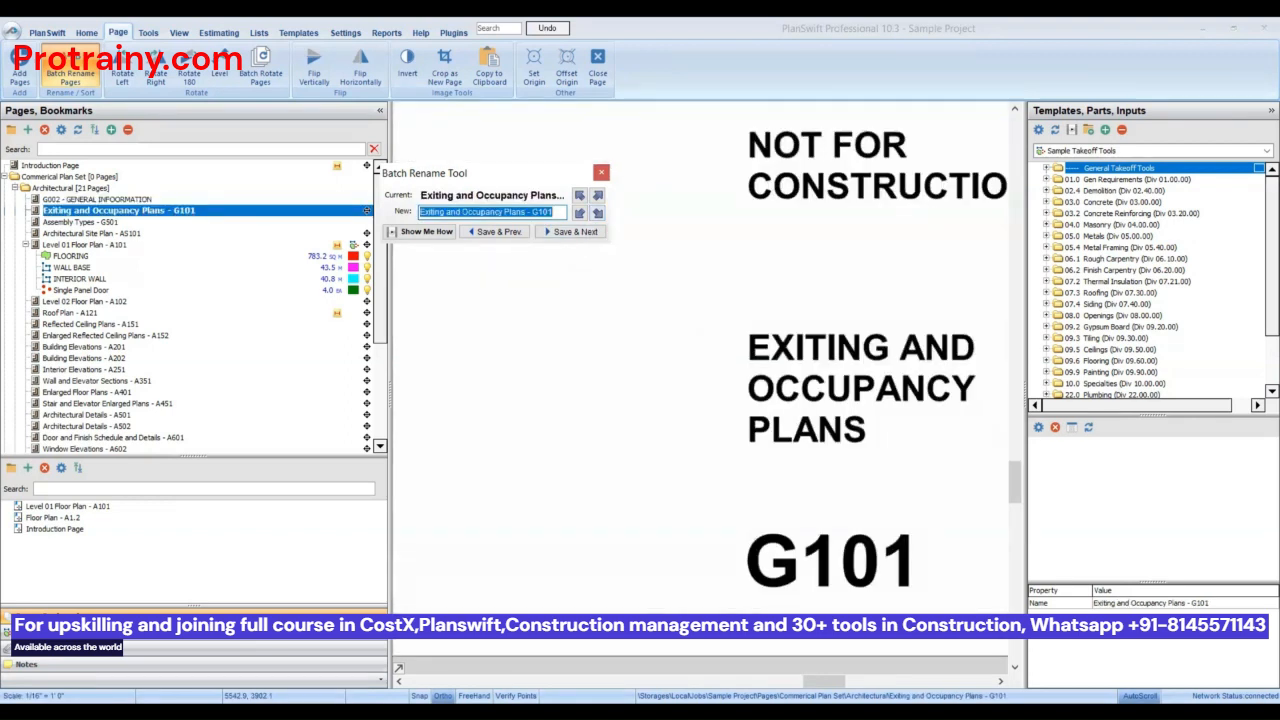
type("ARYA")
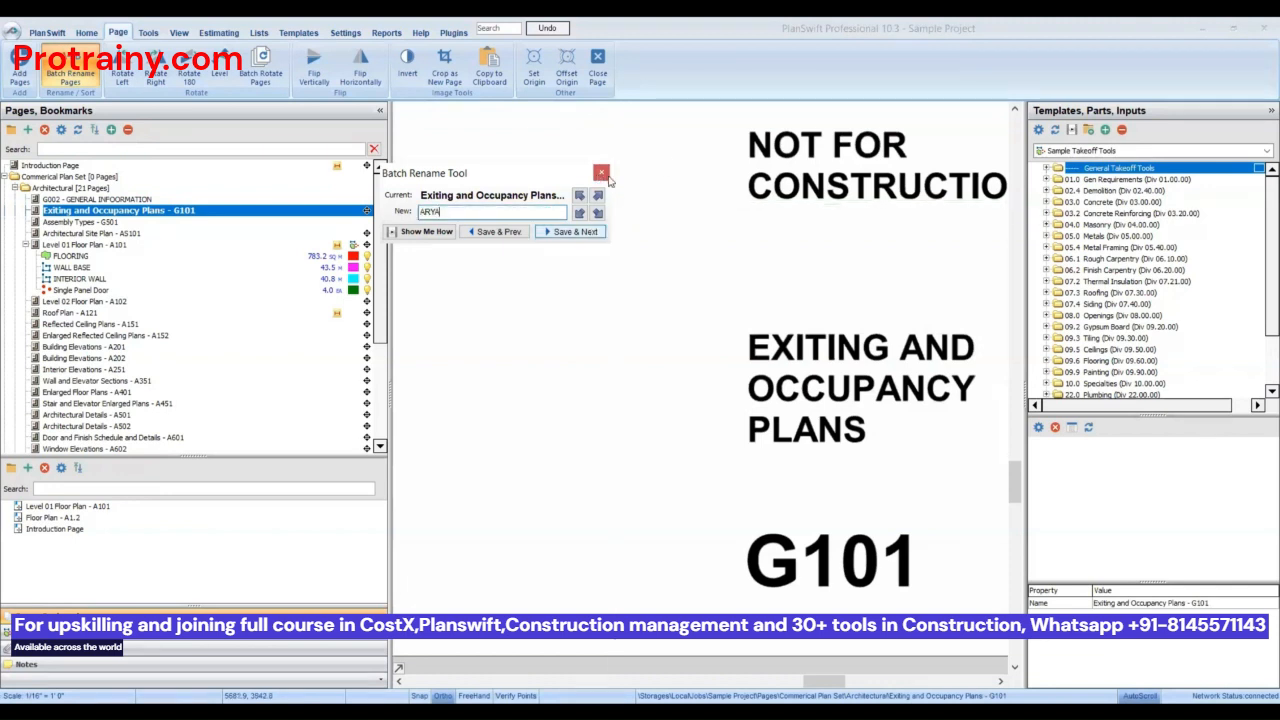
key("Return")
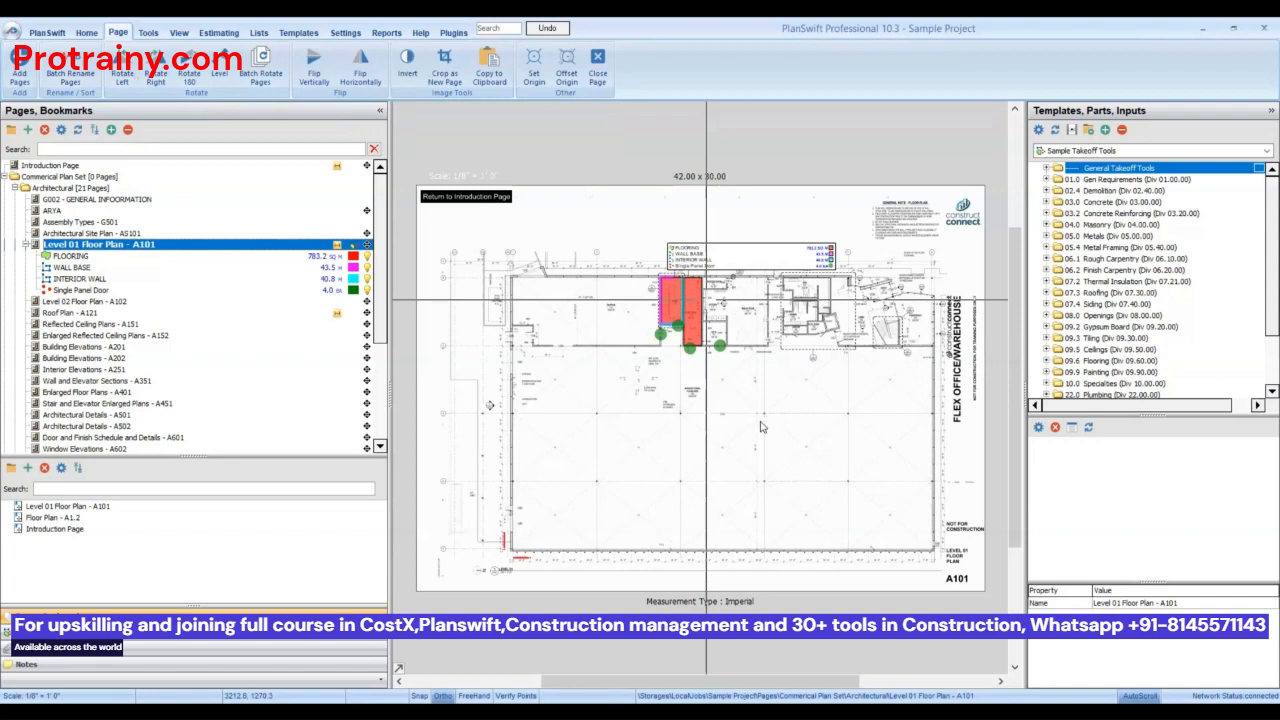
- Try to rotate the Level 01 floor plan page left
scroll(706, 298, "up", 3)
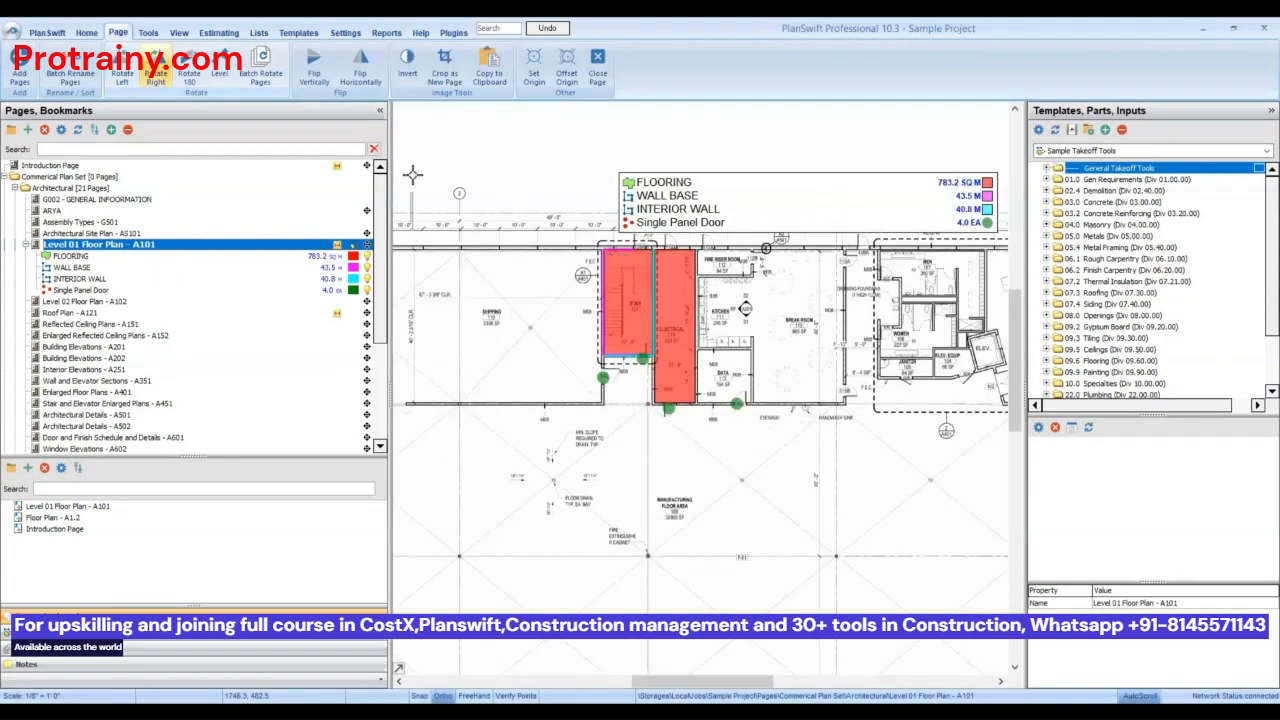
scroll(690, 284, "down", 1)
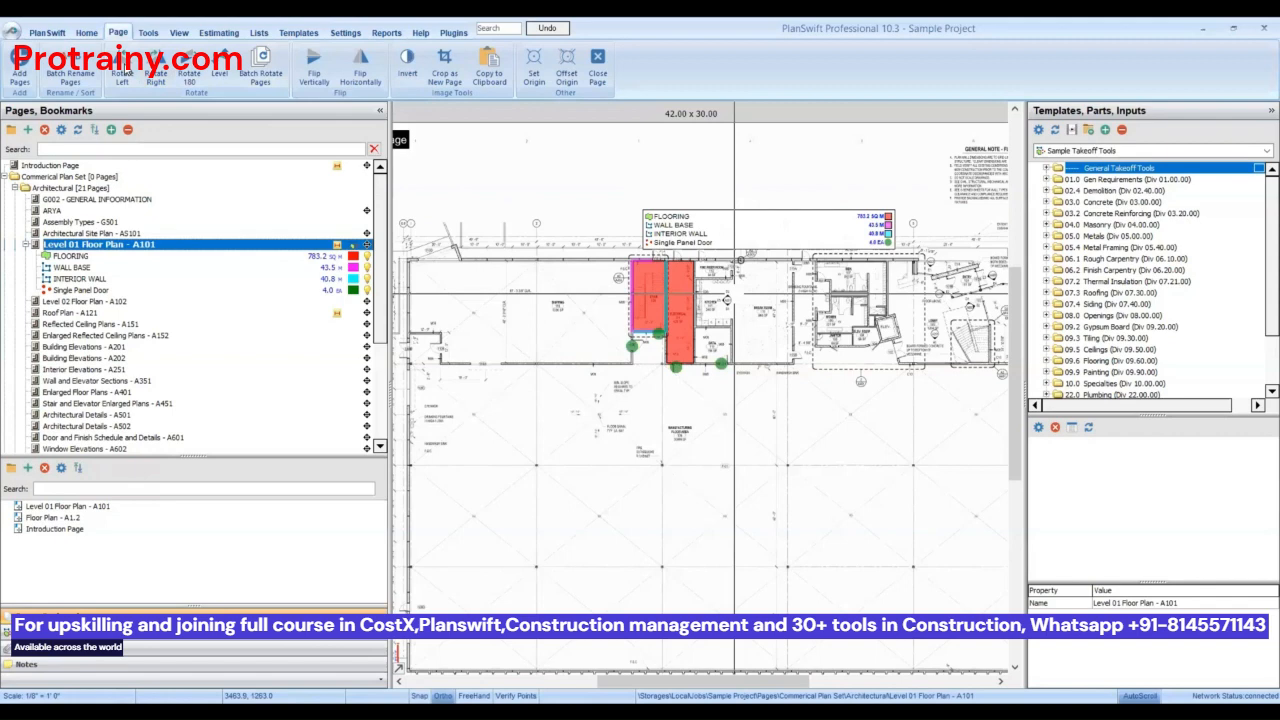
scroll(731, 428, "down", 1)
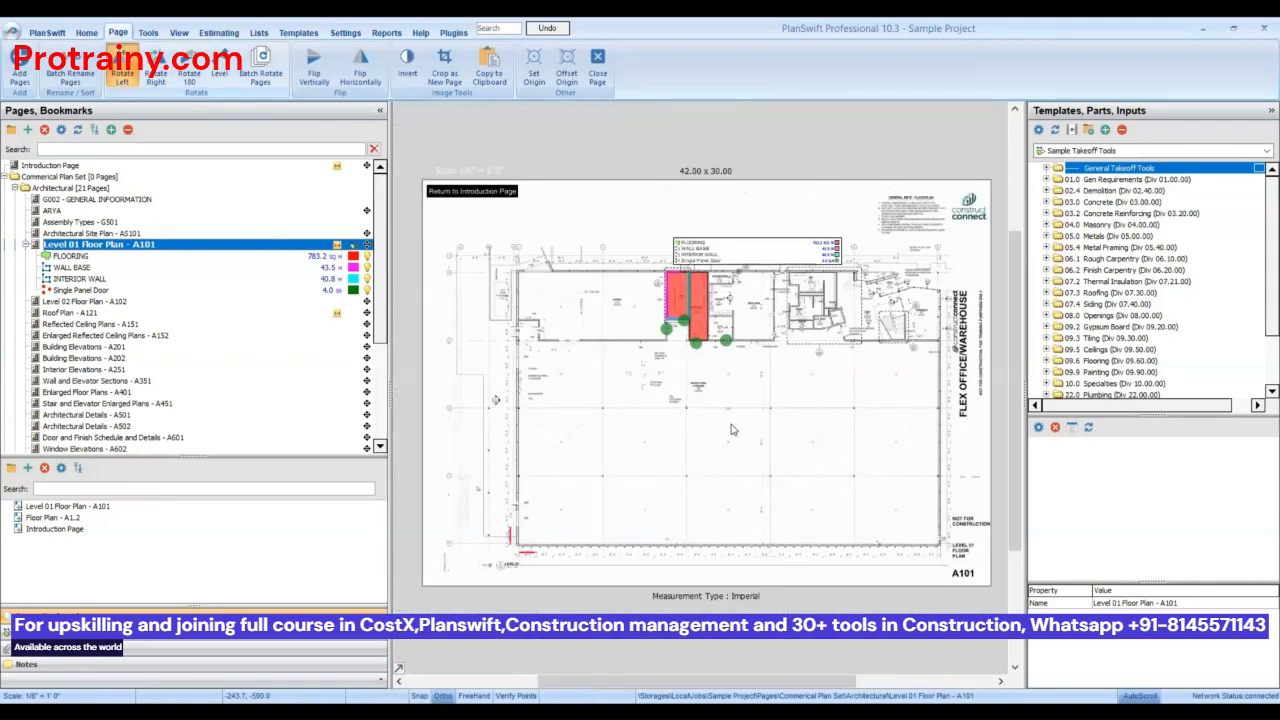
left_click(122, 68)
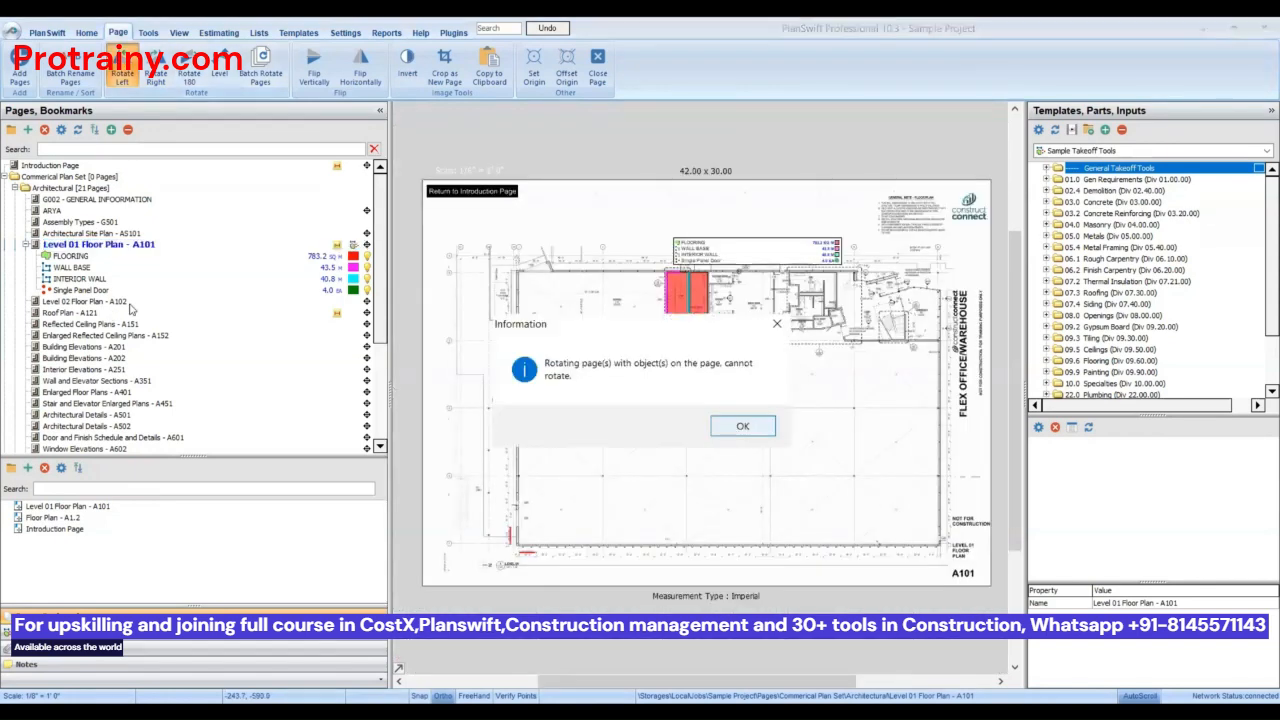
key("Return")
- Browse the Level 02 floor plan and Architectural Details - A501, and open the Architectural Details - A502 page
left_click(130, 303)
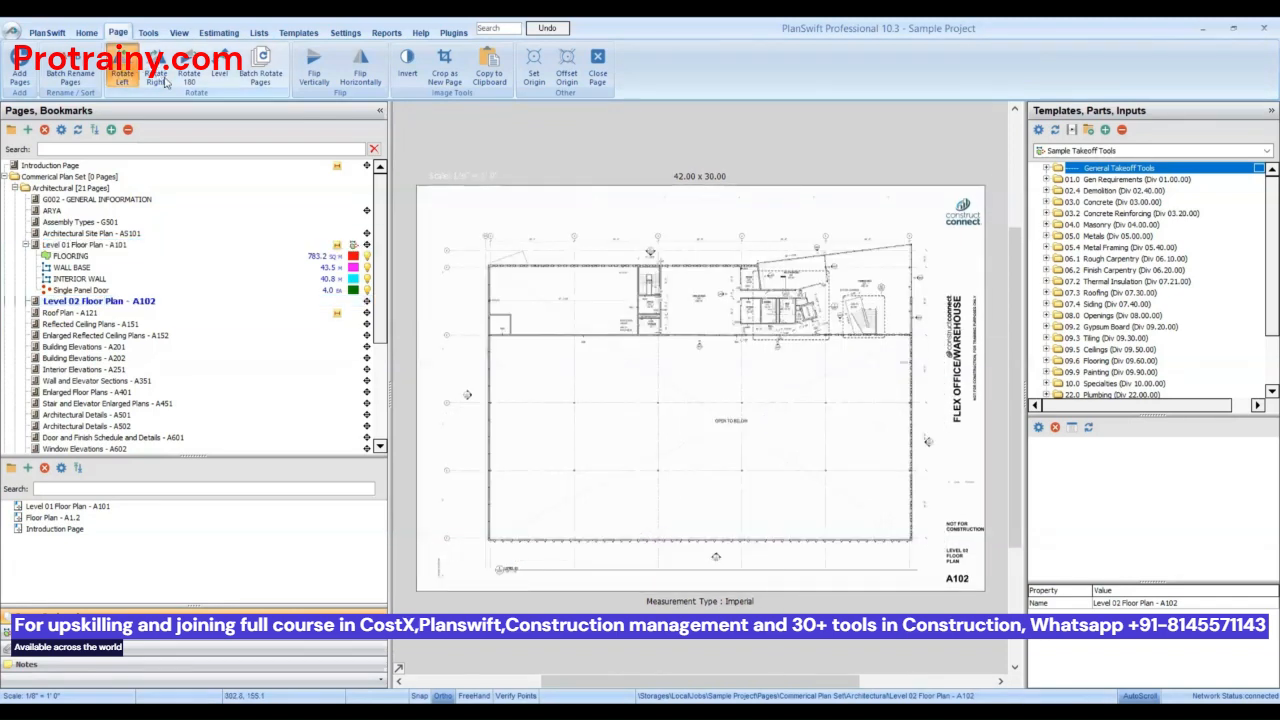
left_click(352, 180)
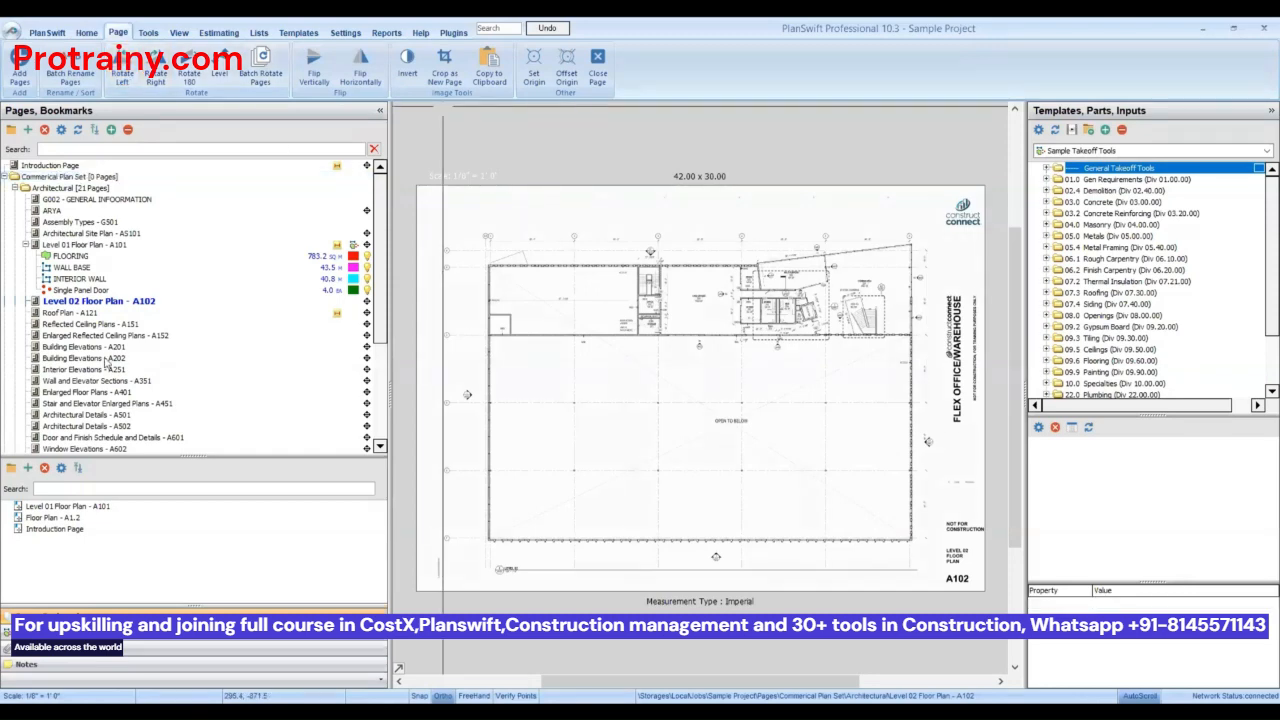
scroll(158, 322, "down", 3)
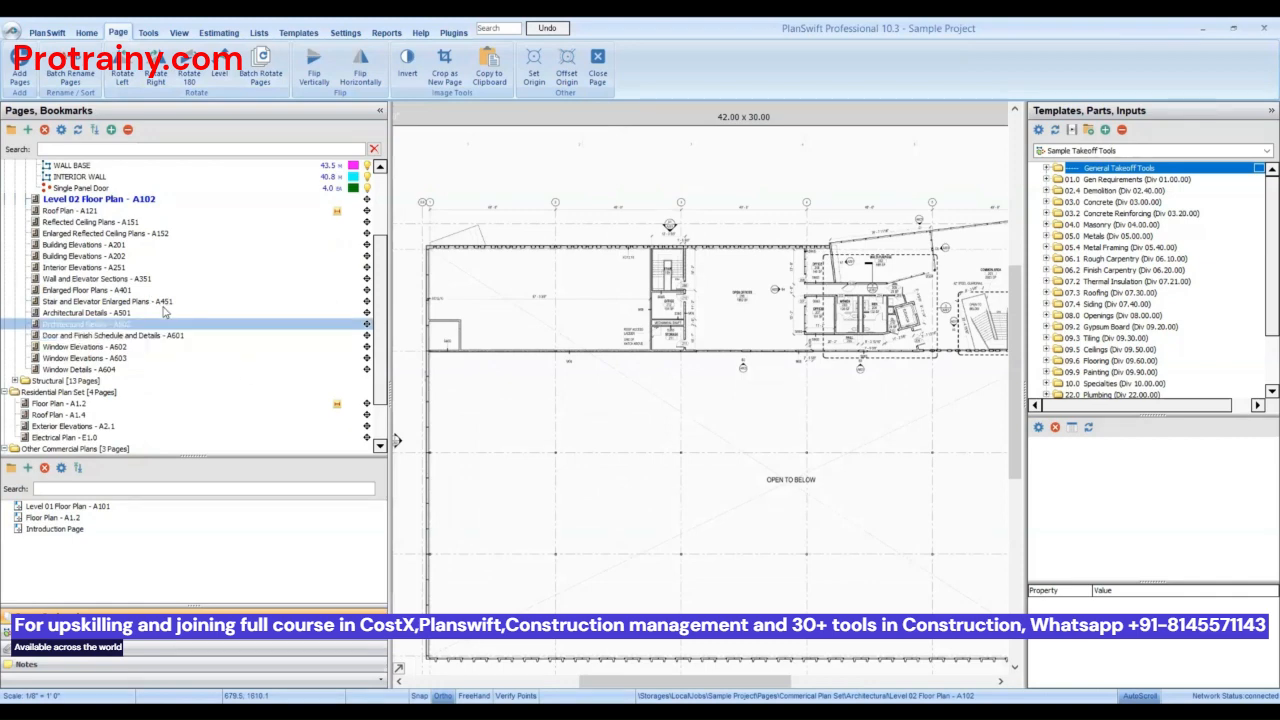
left_click(112, 312)
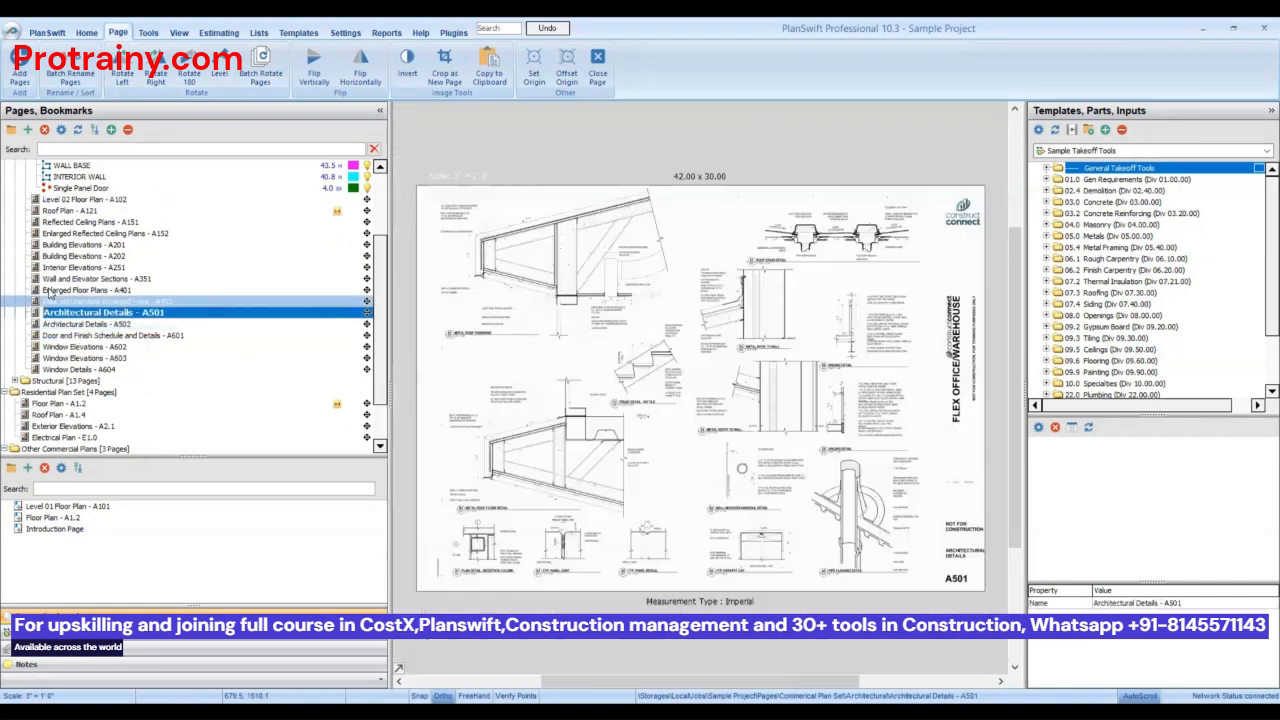
left_click(118, 325)
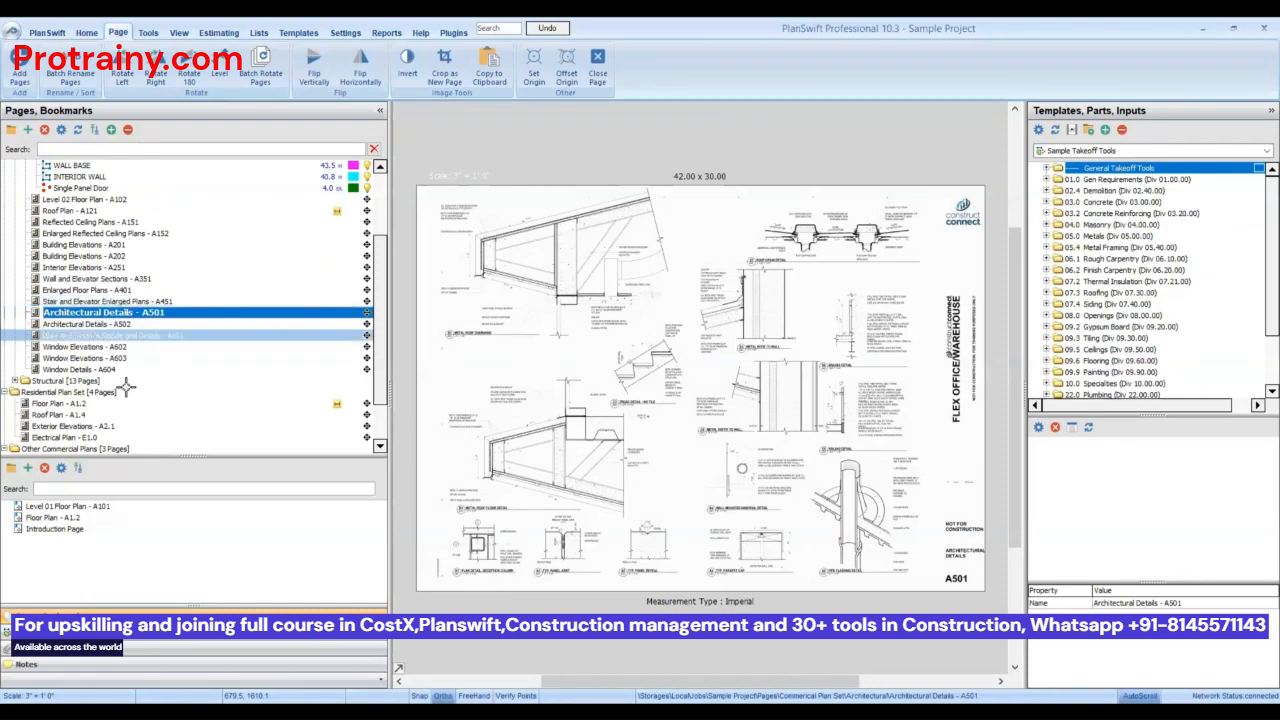
- Examine the scale labels below the Reglet Detail and the Monolithic Countertop Detail on sheet A502
scroll(800, 458, "up", 3)
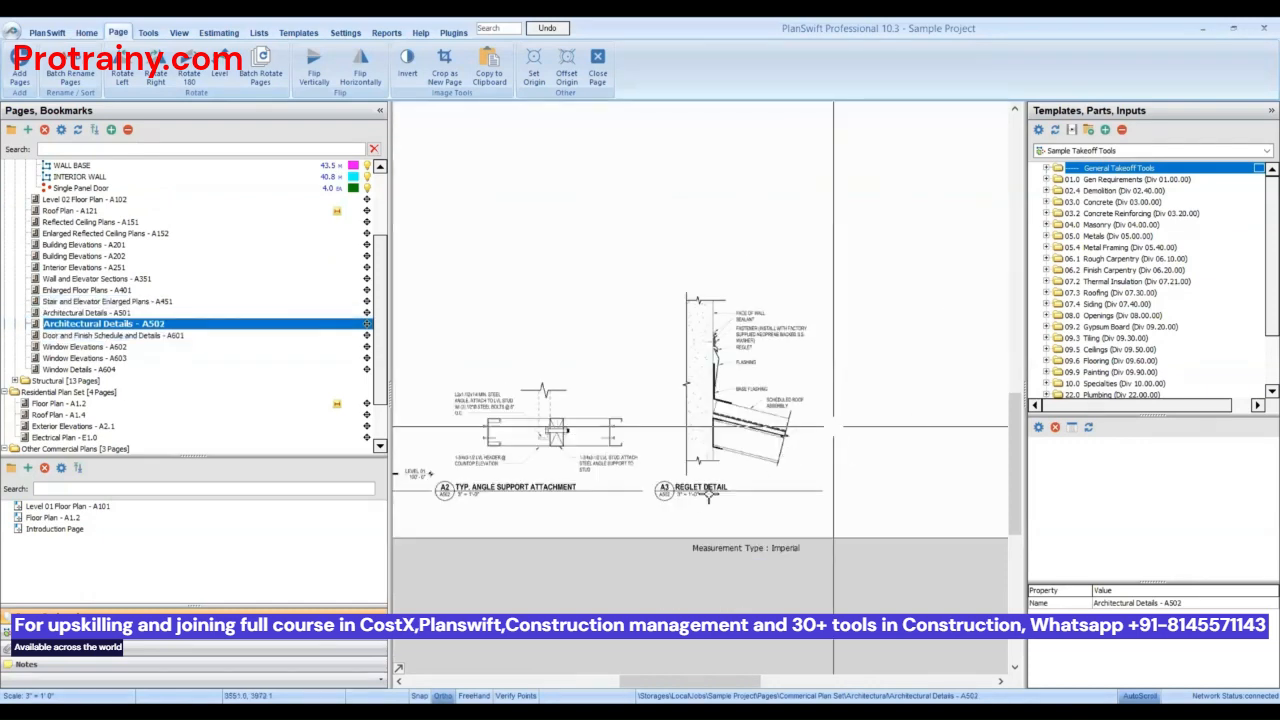
scroll(712, 463, "up", 3)
scroll(807, 494, "up", 1)
left_click_drag(698, 463, 807, 494)
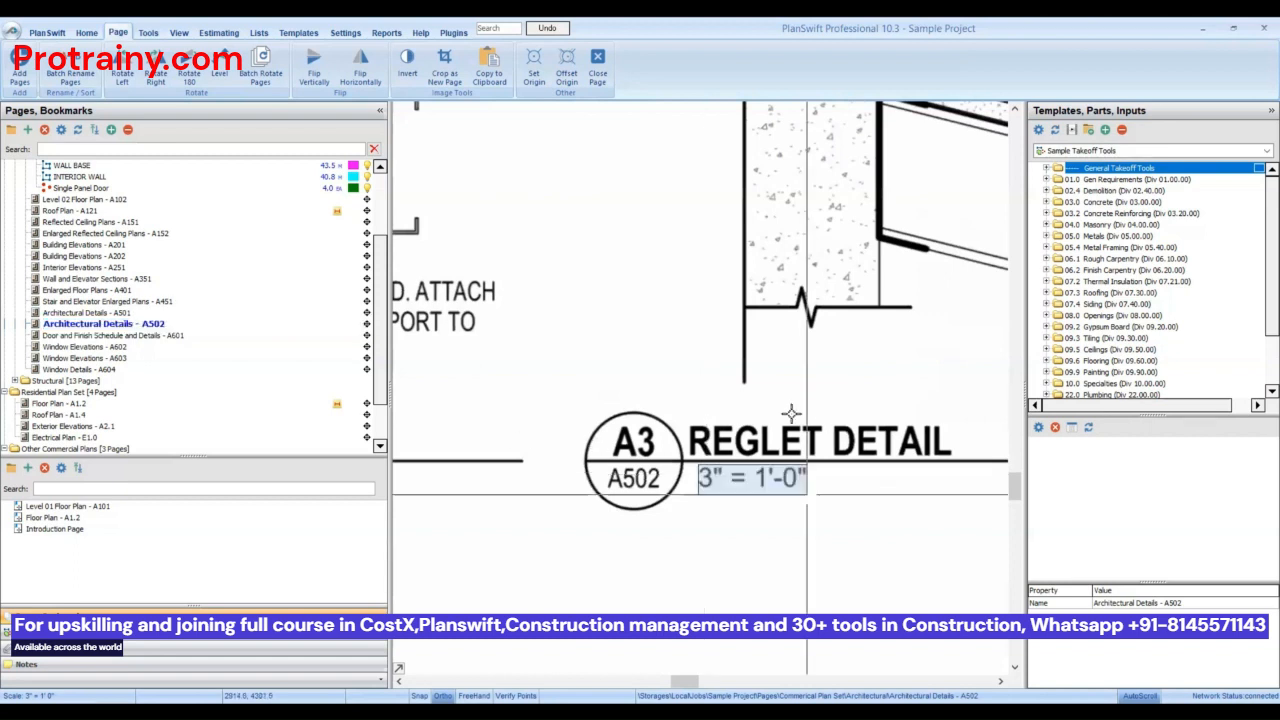
scroll(560, 440, "down", 5)
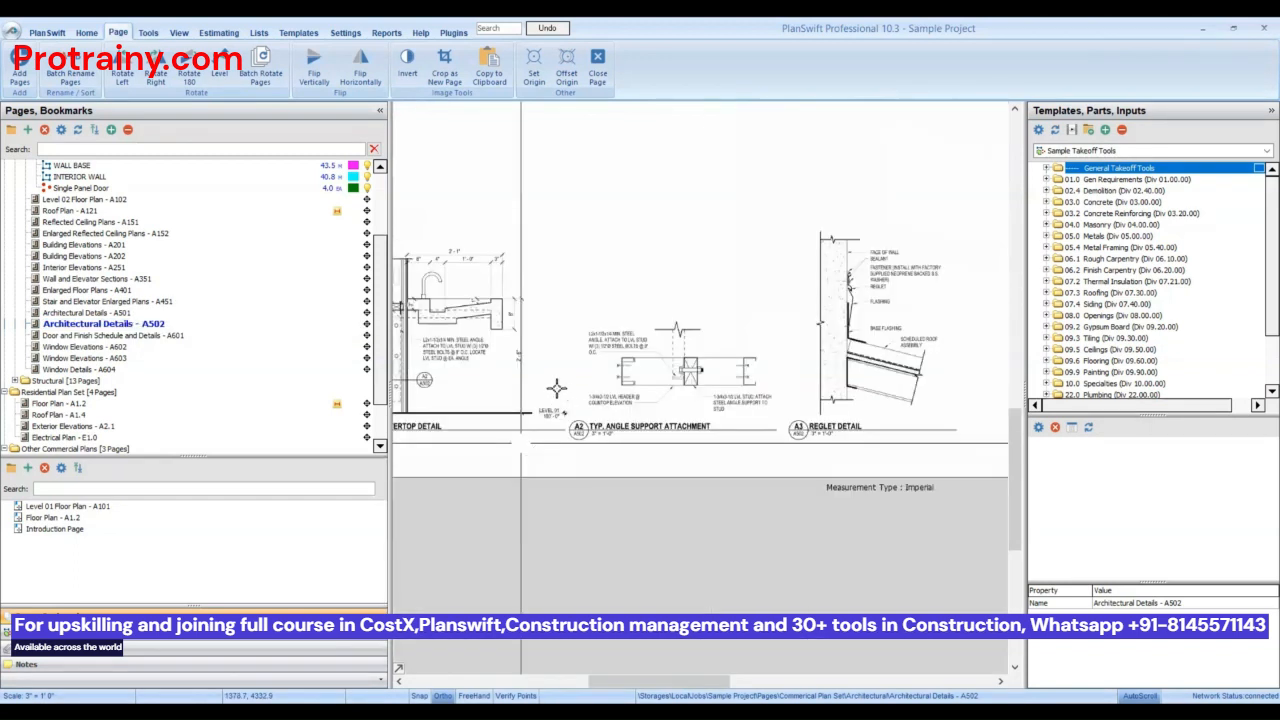
scroll(563, 405, "up", 4)
scroll(569, 455, "down", 4)
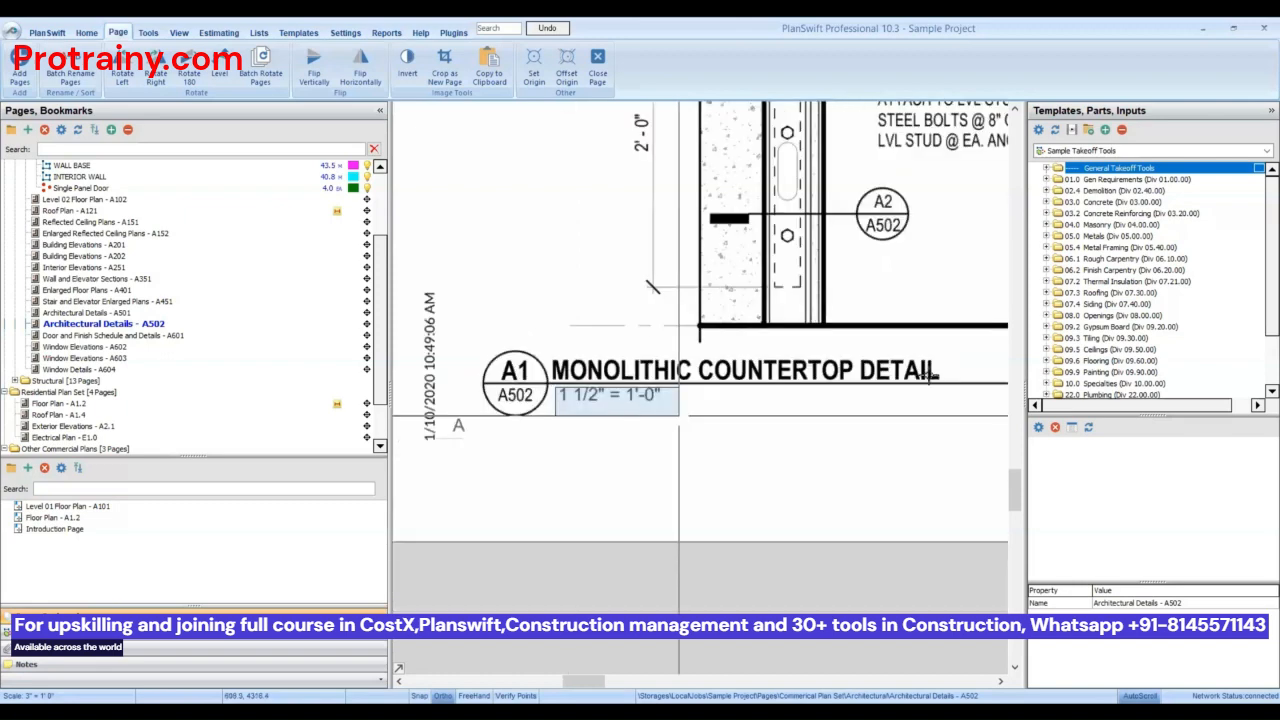
scroll(670, 407, "up", 3)
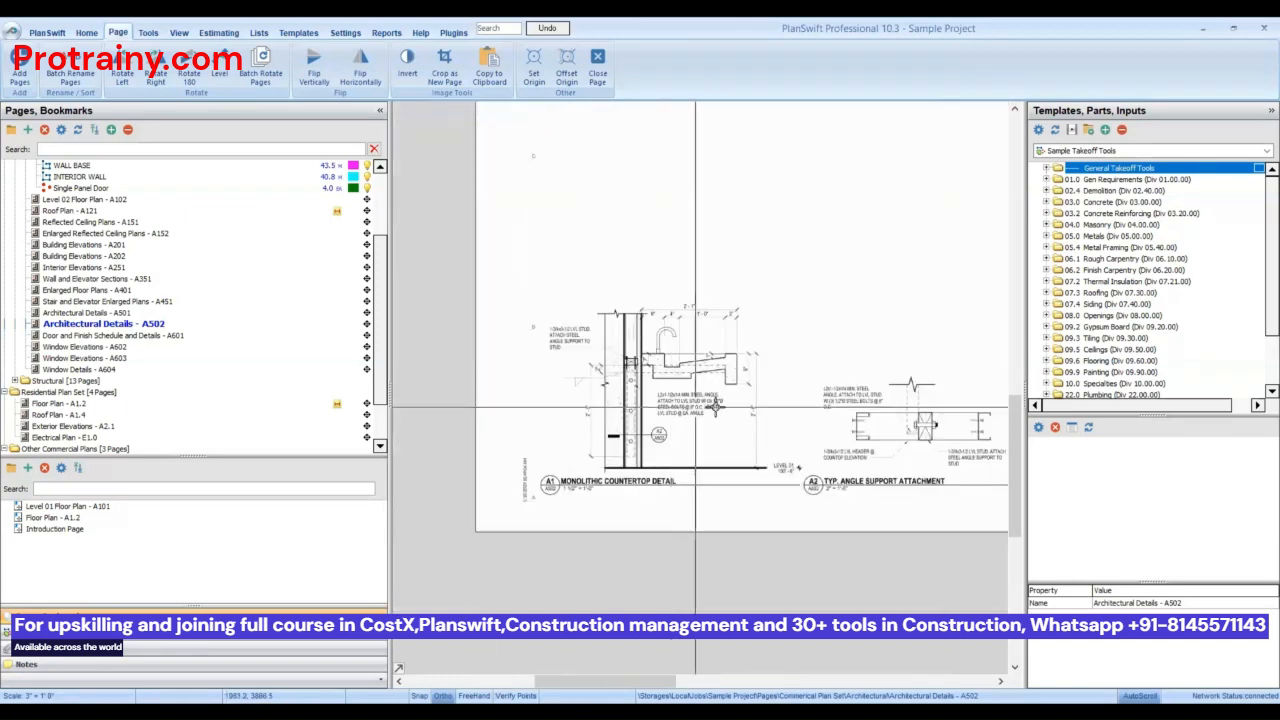
scroll(640, 378, "down", 1)
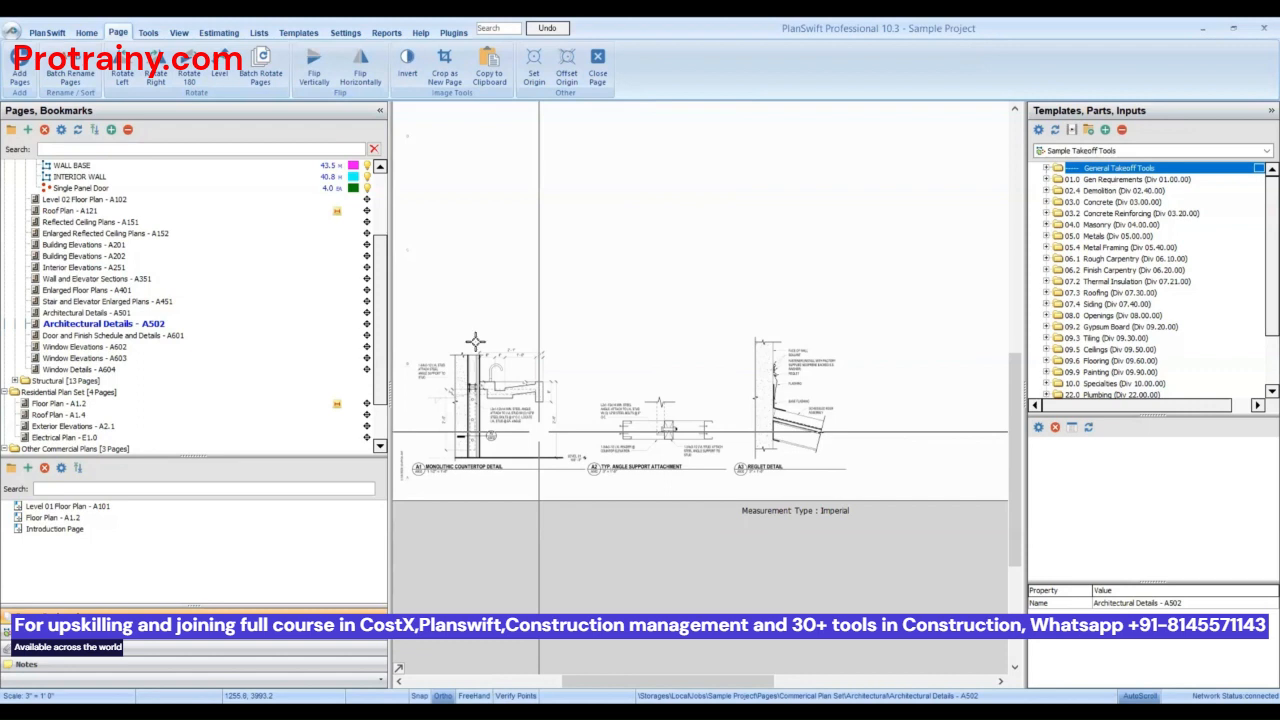
- Crop the A1 Monolithic Countertop Detail from sheet A502 as a new page named COUNTERTOP
scroll(447, 269, "up", 1)
left_click(444, 68)
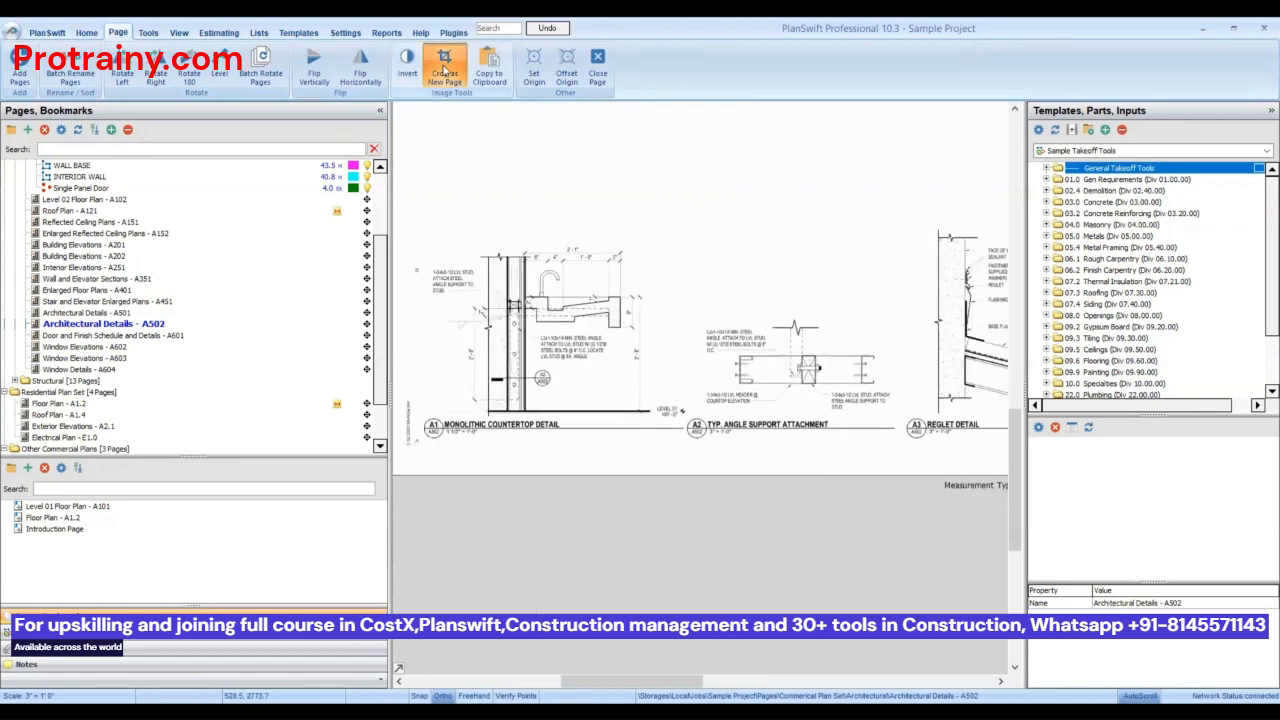
left_click_drag(404, 214, 658, 462)
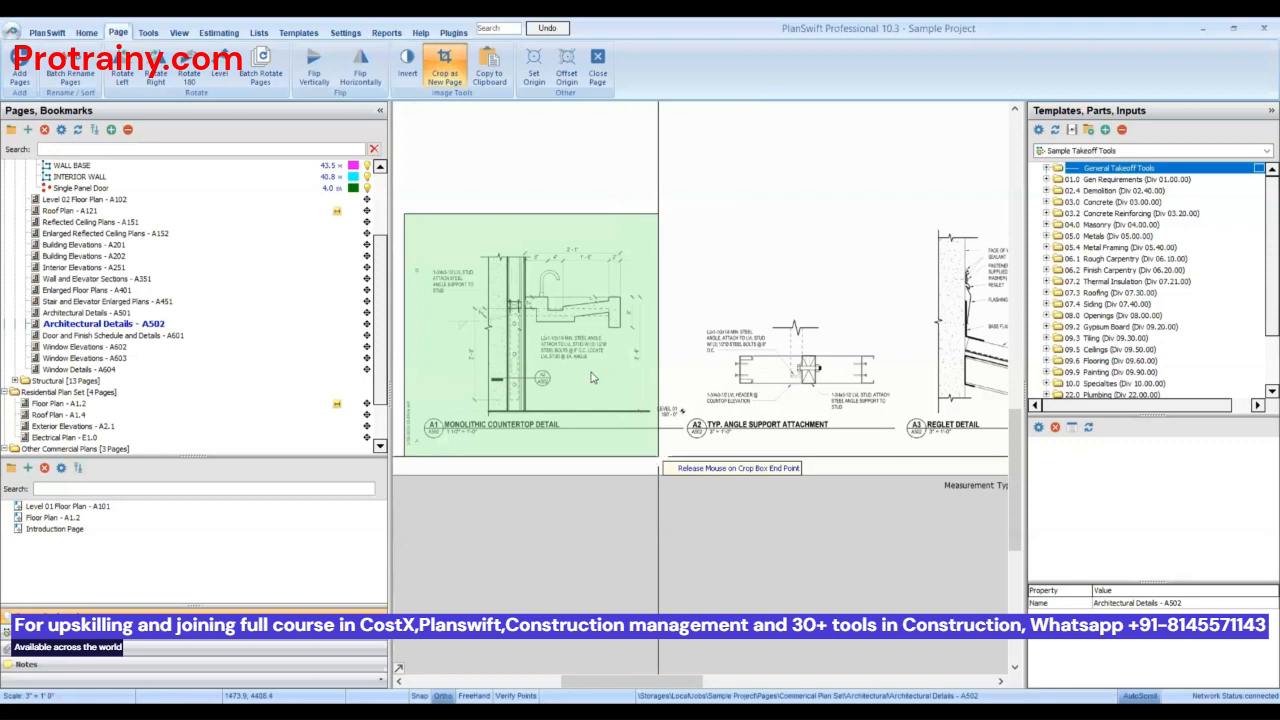
type("M")
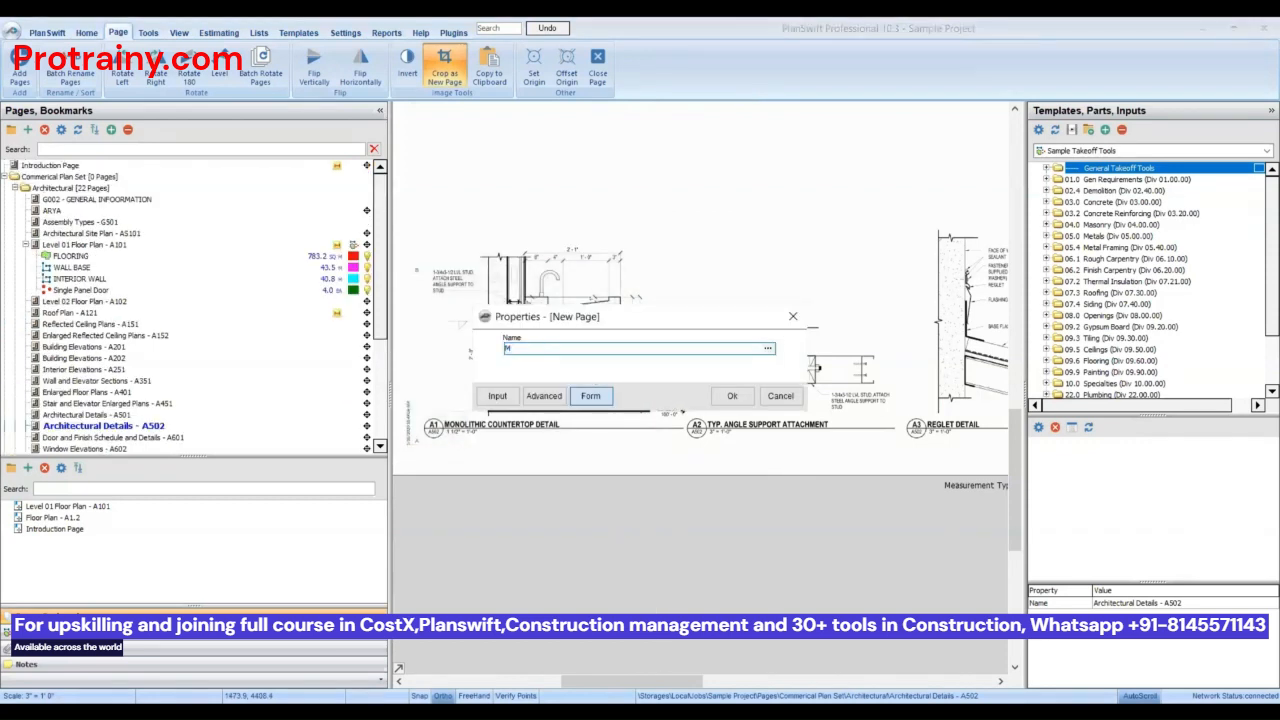
key("BackSpace")
type("COUNTERTOP")
left_click(718, 396)
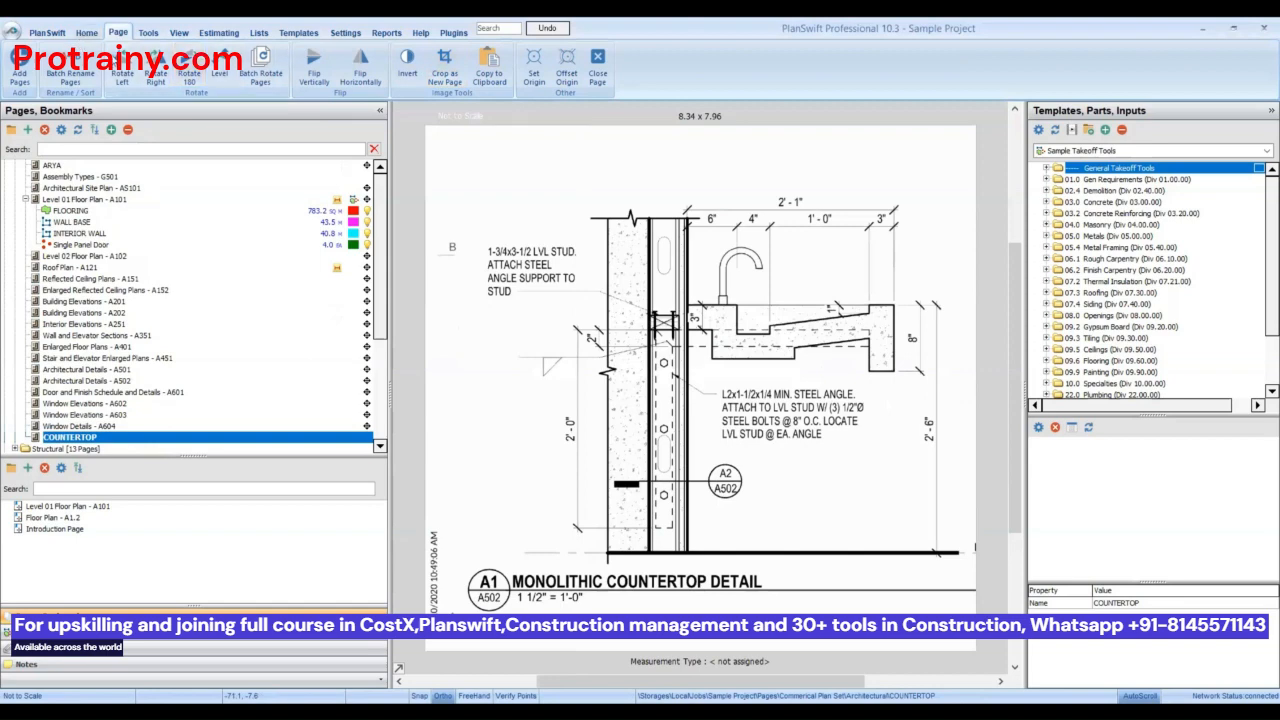
- Set the COUNTERTOP page's scale to 1-1/2" = 1' 0"
left_click(87, 32)
left_click(353, 75)
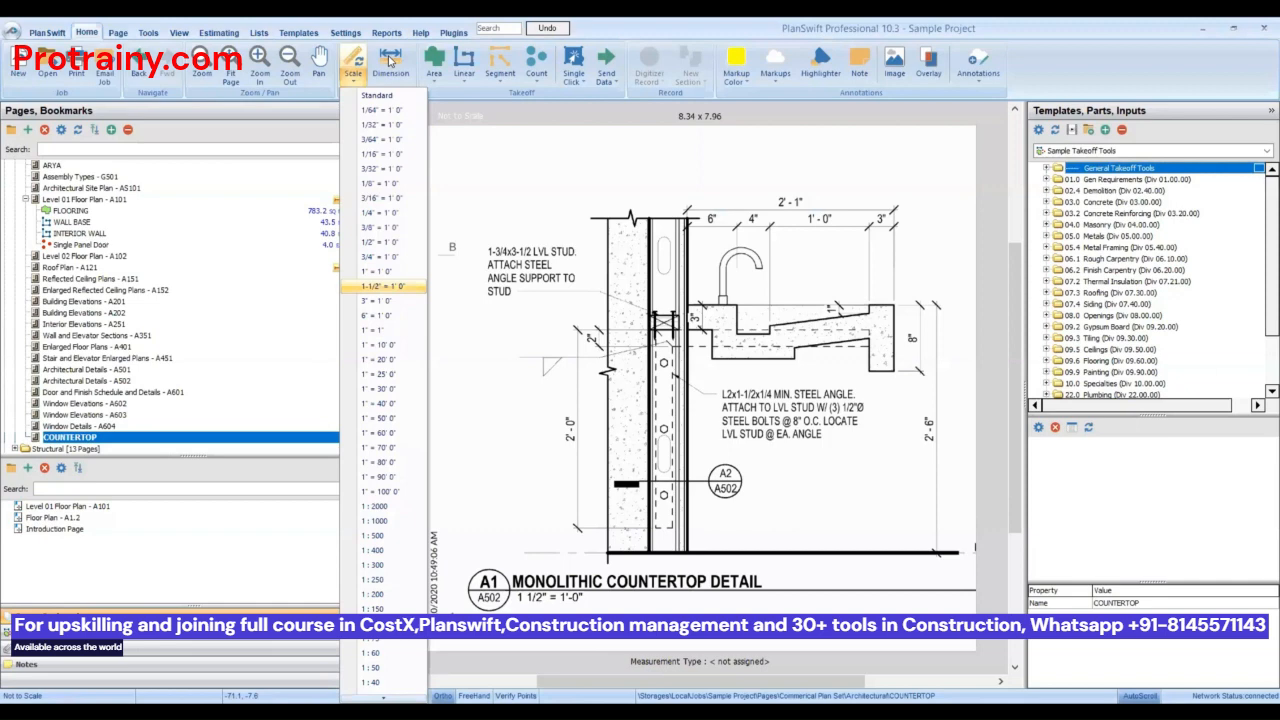
left_click(383, 286)
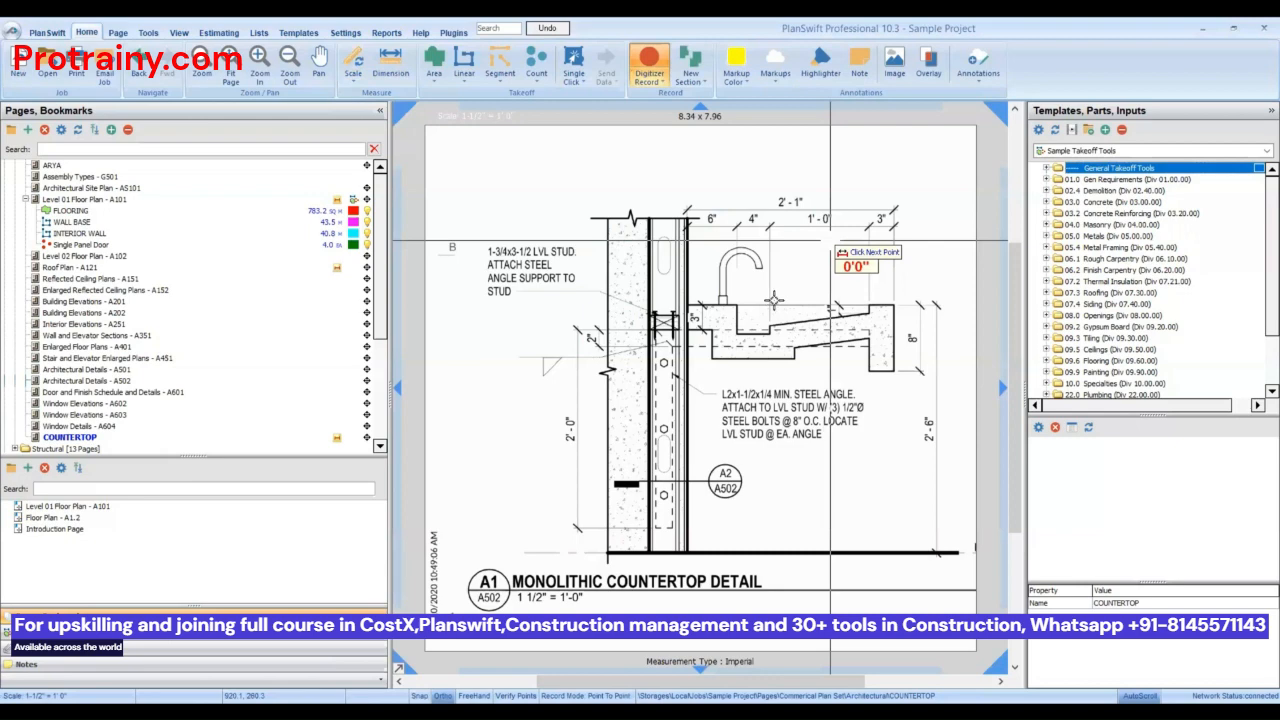
- Dimension the overall width of the countertop detail on the COUNTERTOP page to check its scale
scroll(830, 240, "up", 1)
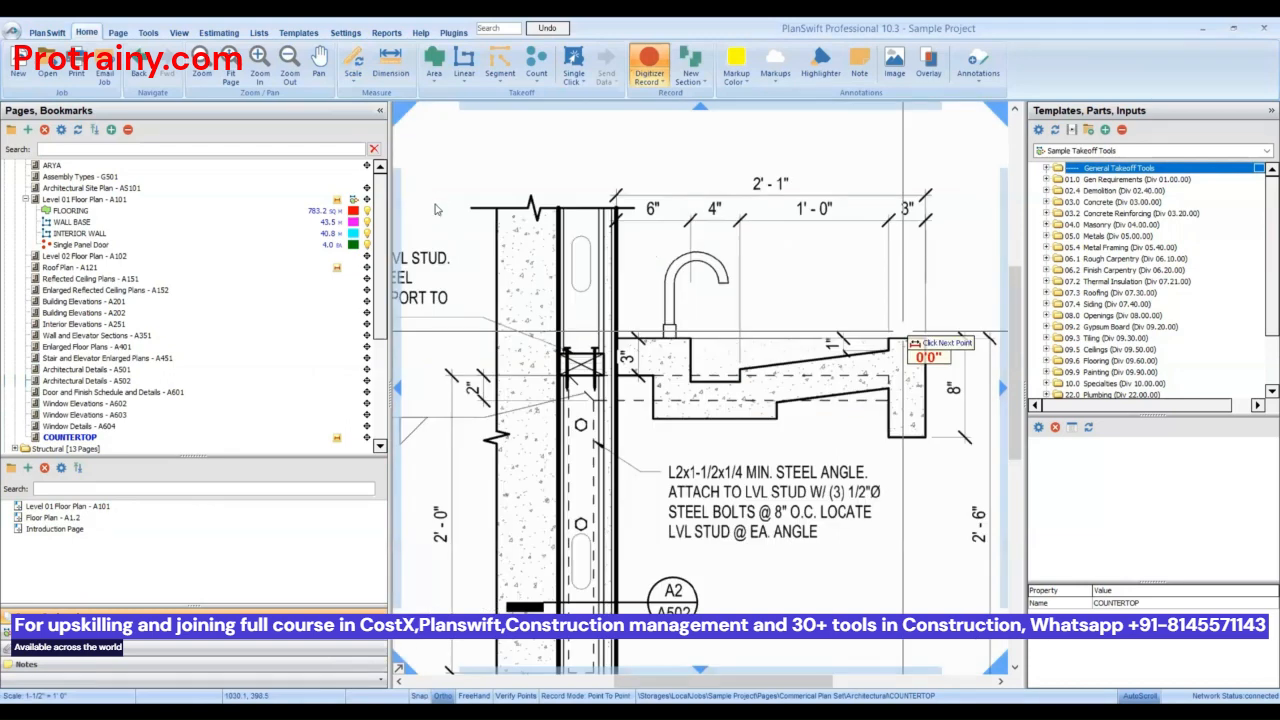
scroll(706, 222, "up", 1)
left_click(571, 189)
scroll(558, 222, "down", 1)
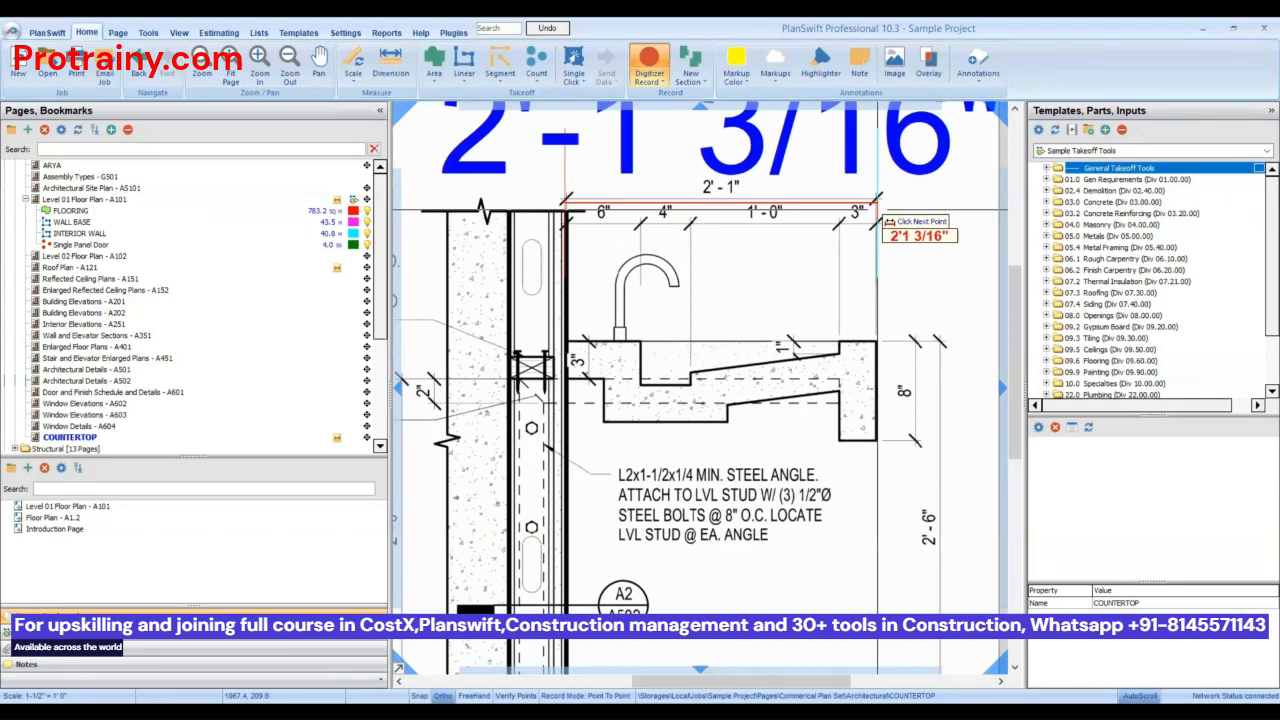
left_click(877, 210)
scroll(725, 265, "down", 1)
left_click(118, 33)
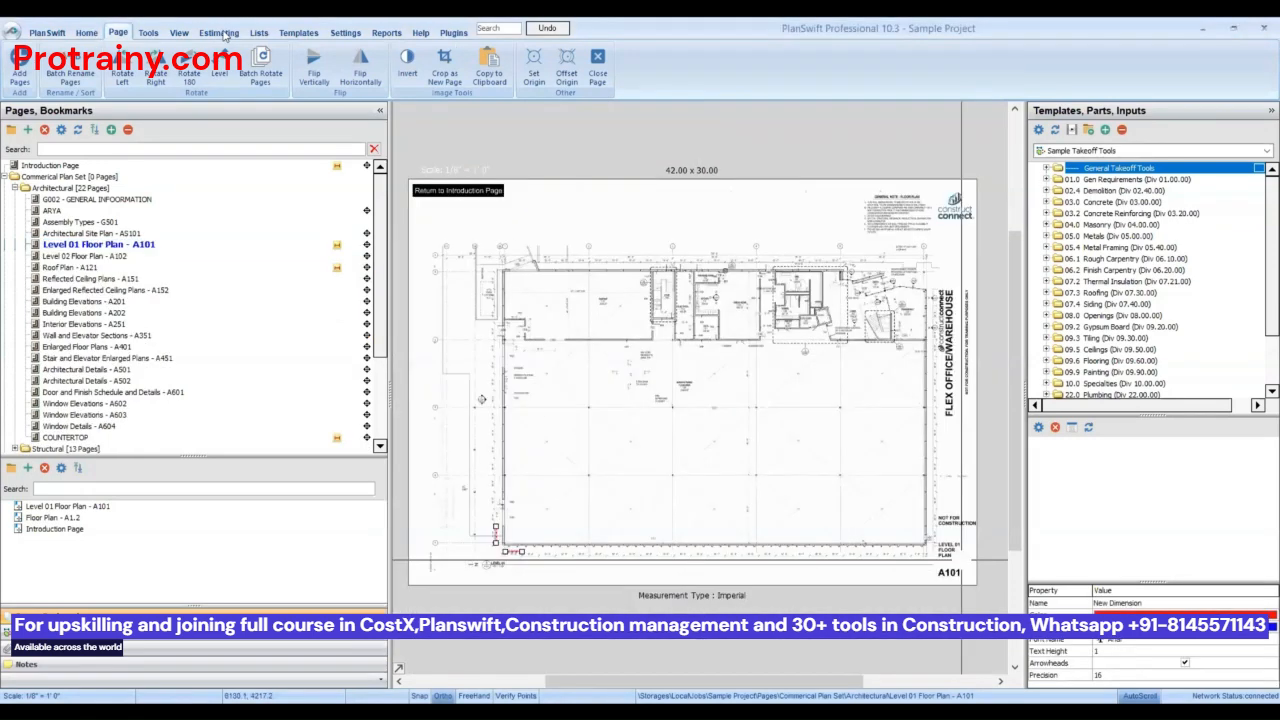
- Add Level 02 Floor Plan - A102 as a red standard overlay on the Level 01 Floor Plan - A101 page
left_click(904, 73)
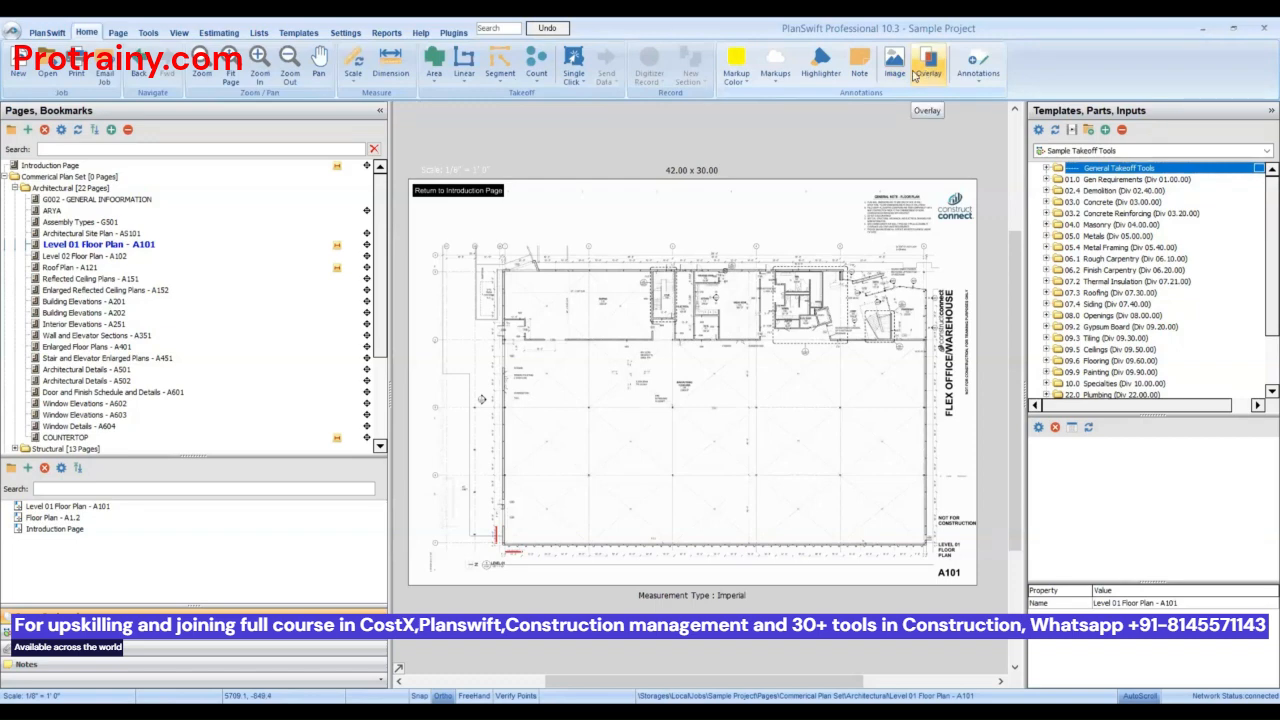
left_click(916, 74)
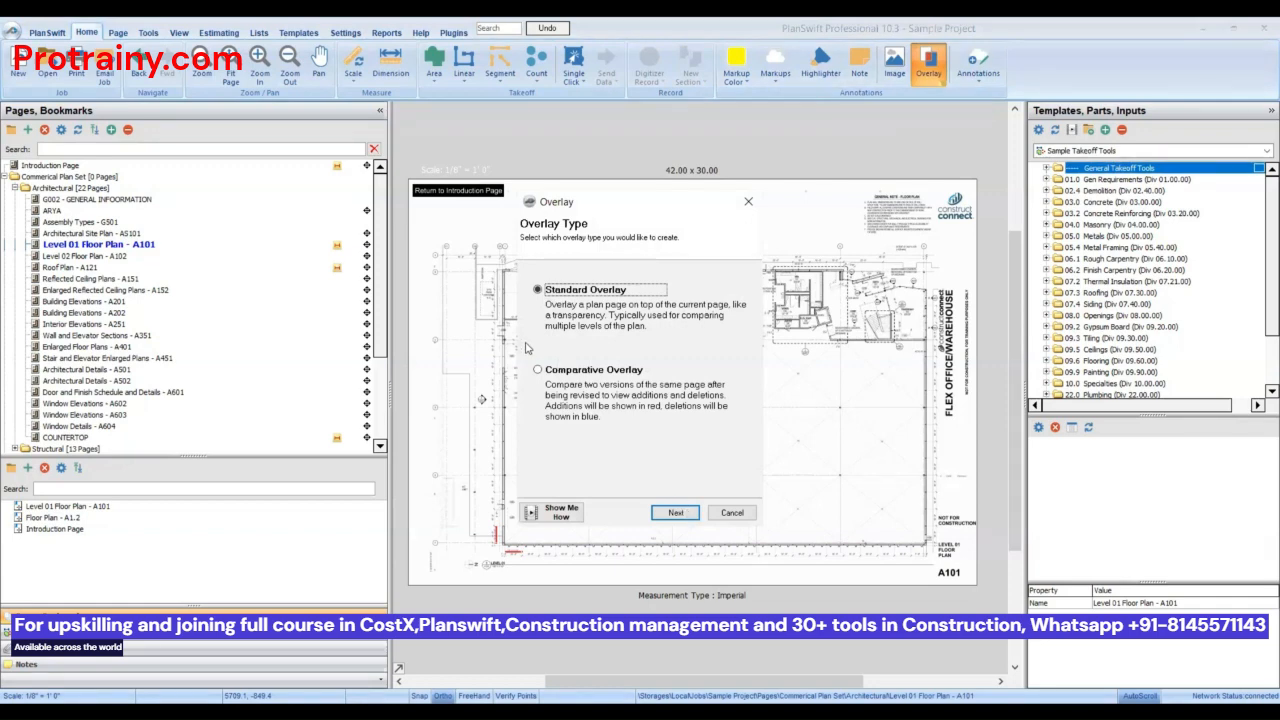
key("Return")
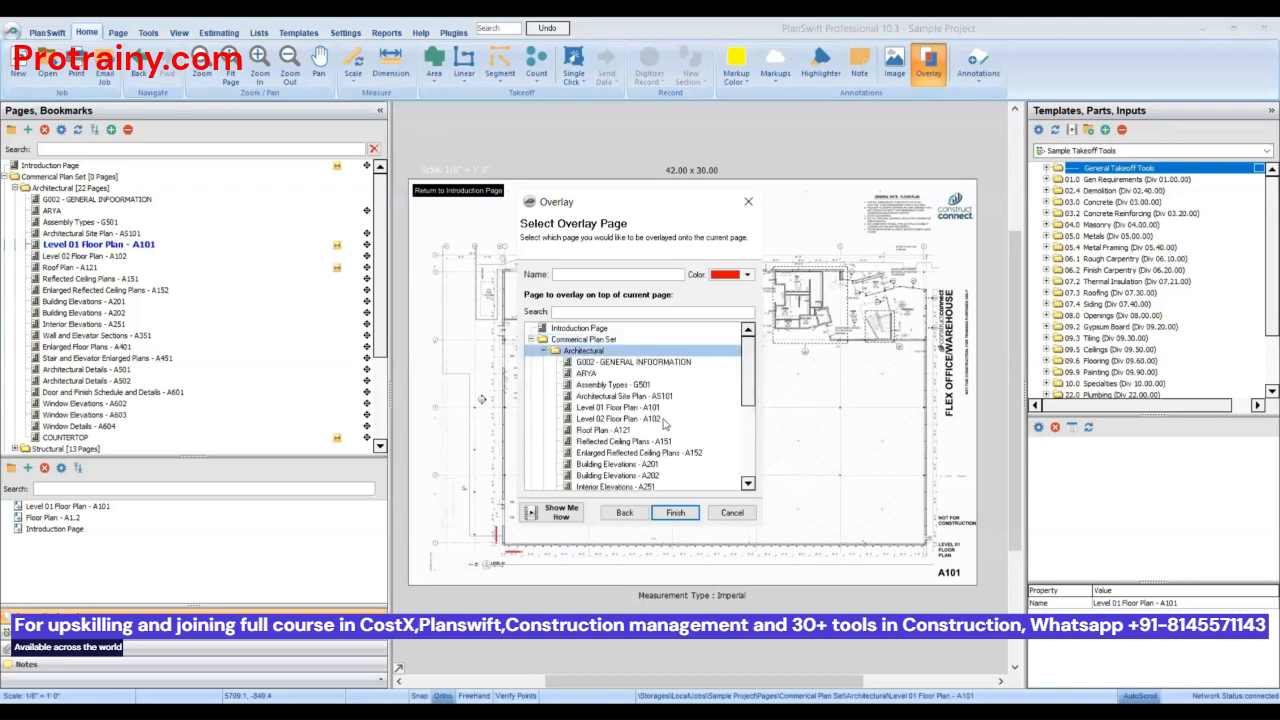
left_click(662, 419)
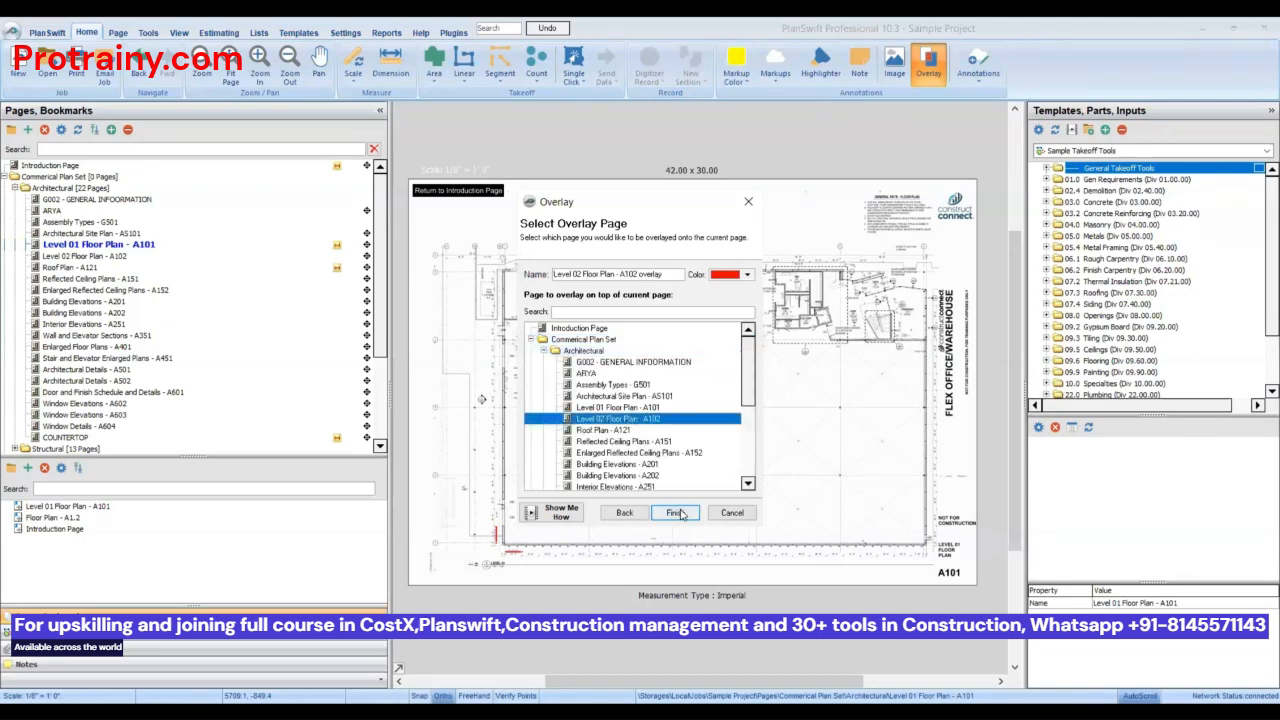
key("Return")
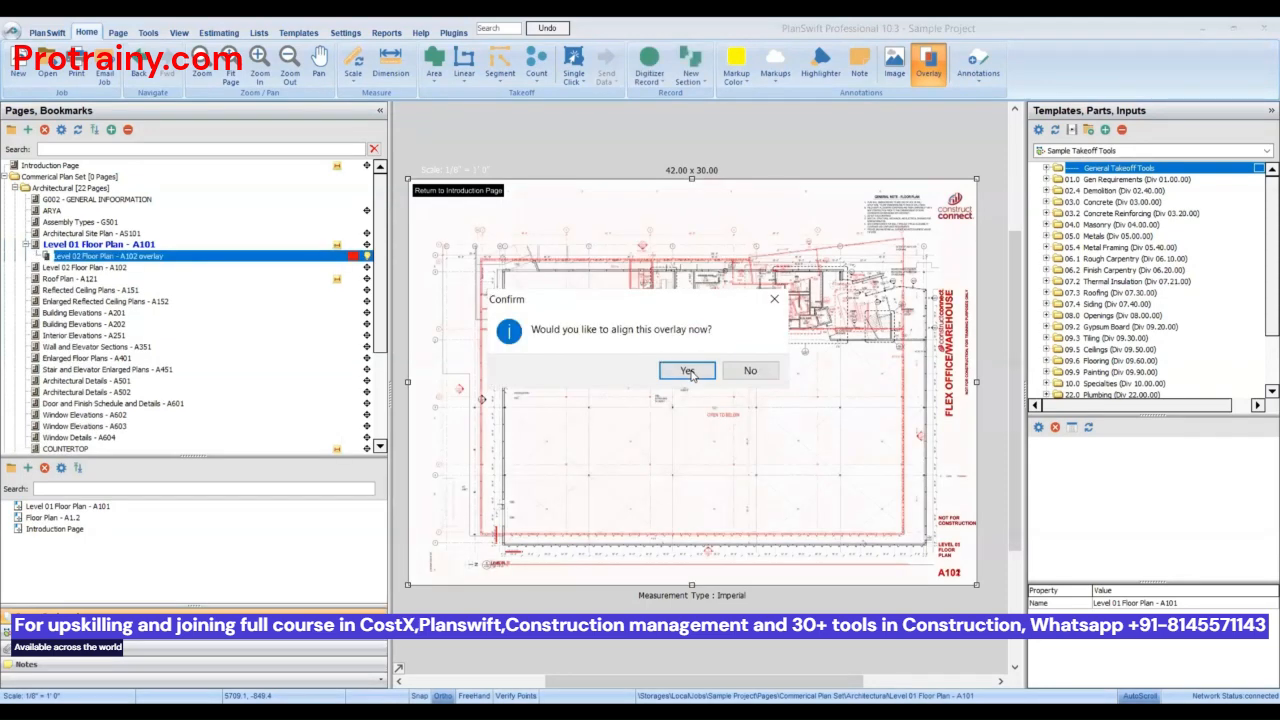
- Begin aligning the overlay by matching its lower-left building corner to the same corner on the A101 plan
key("Return")
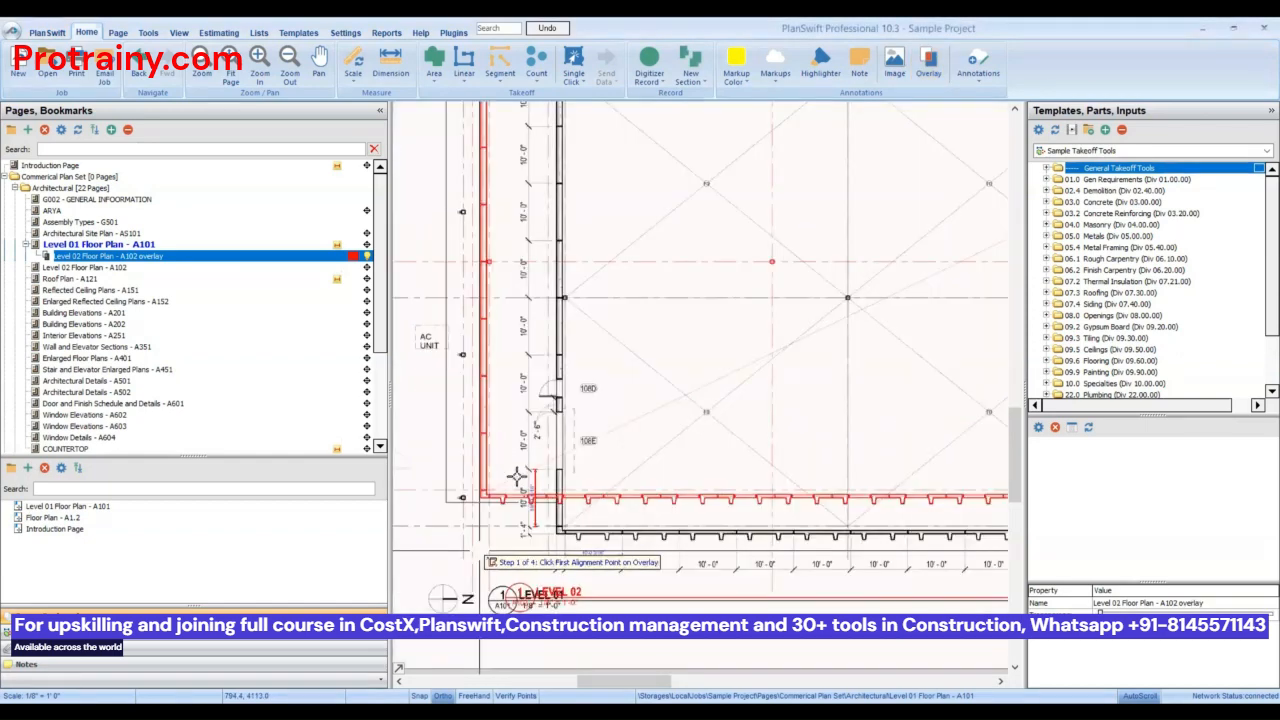
scroll(517, 477, "up", 3)
left_click(746, 577)
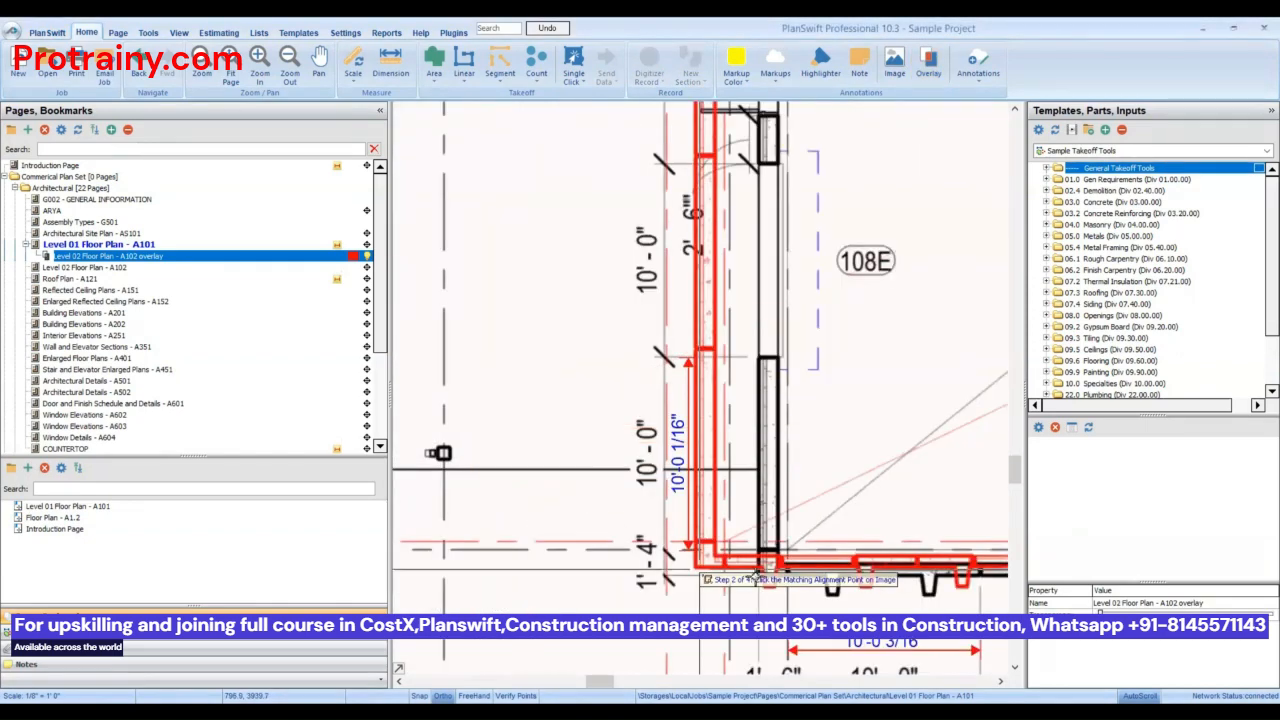
left_click(755, 574)
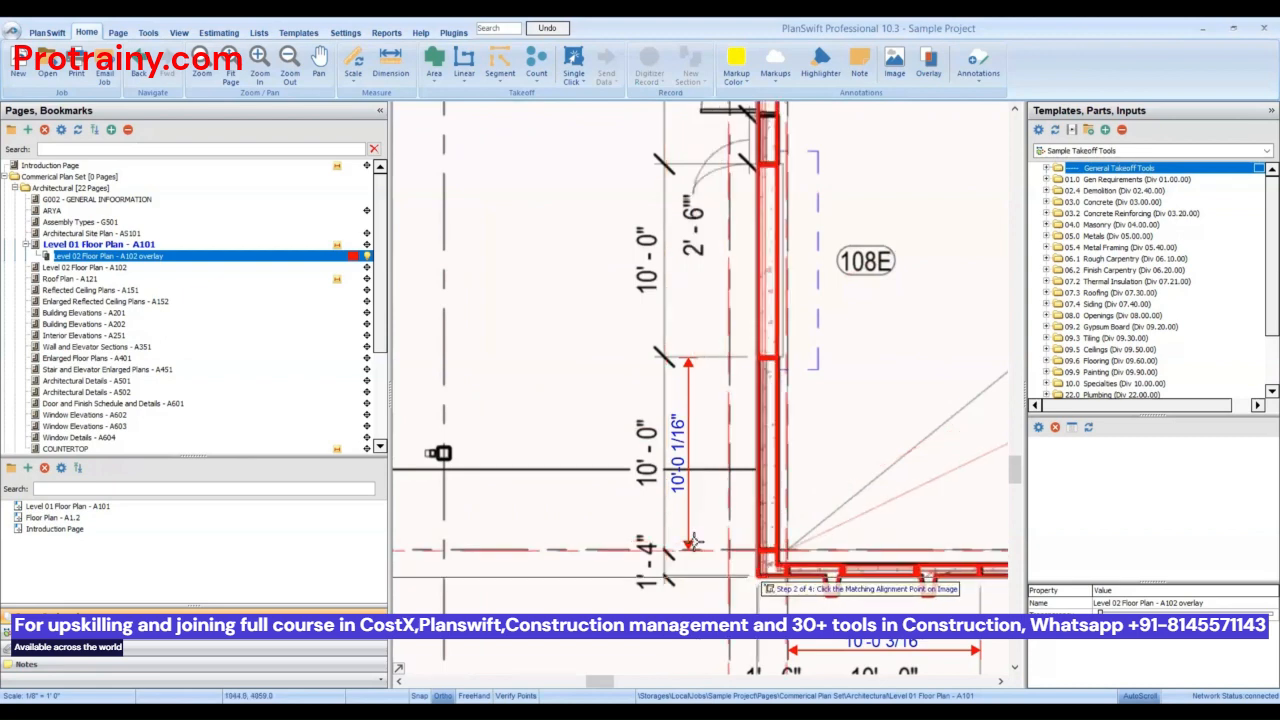
- Delete the Level 02 Floor Plan - A102 overlay from the Level 01 Floor Plan - A101 page
scroll(516, 449, "down", 2)
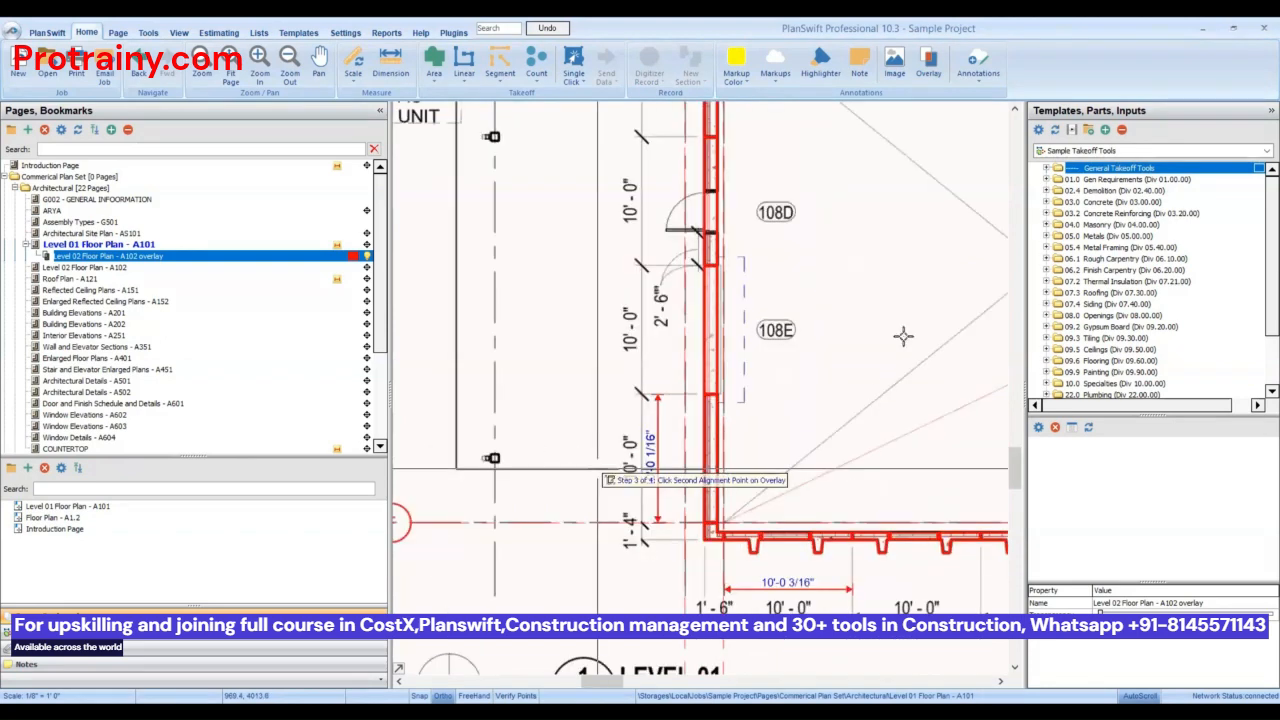
scroll(518, 450, "down", 3)
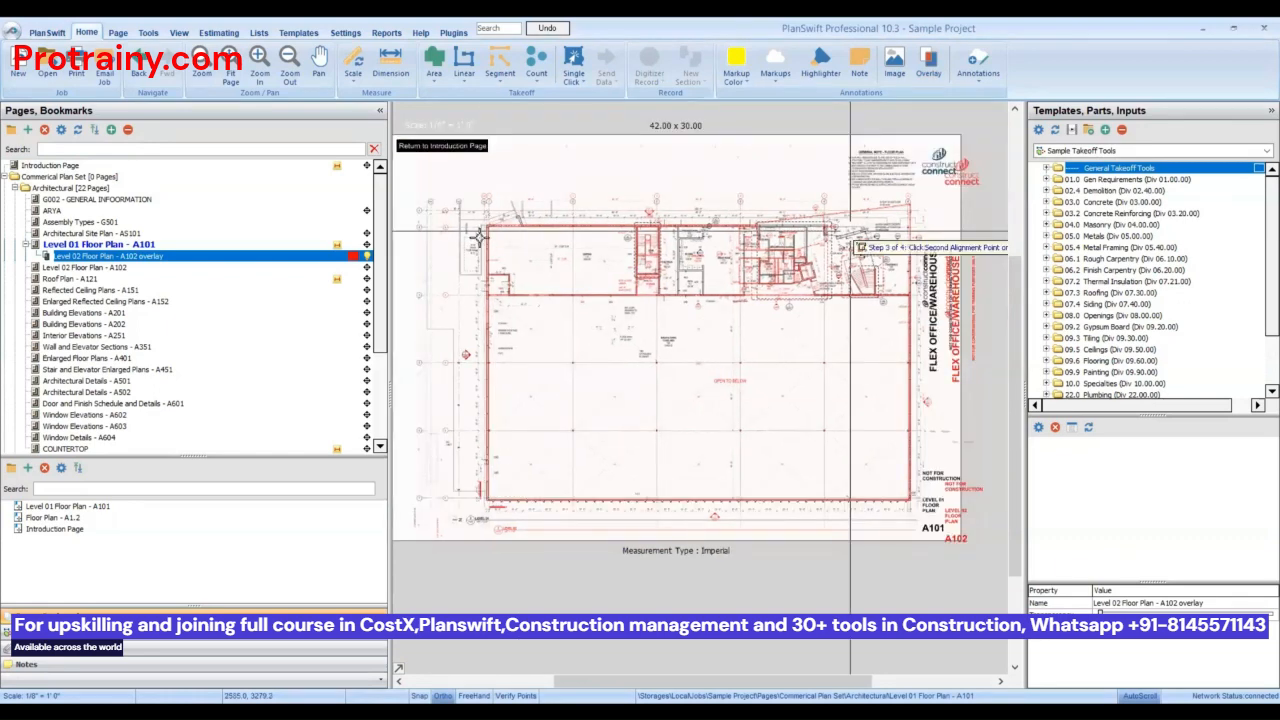
scroll(479, 237, "up", 5)
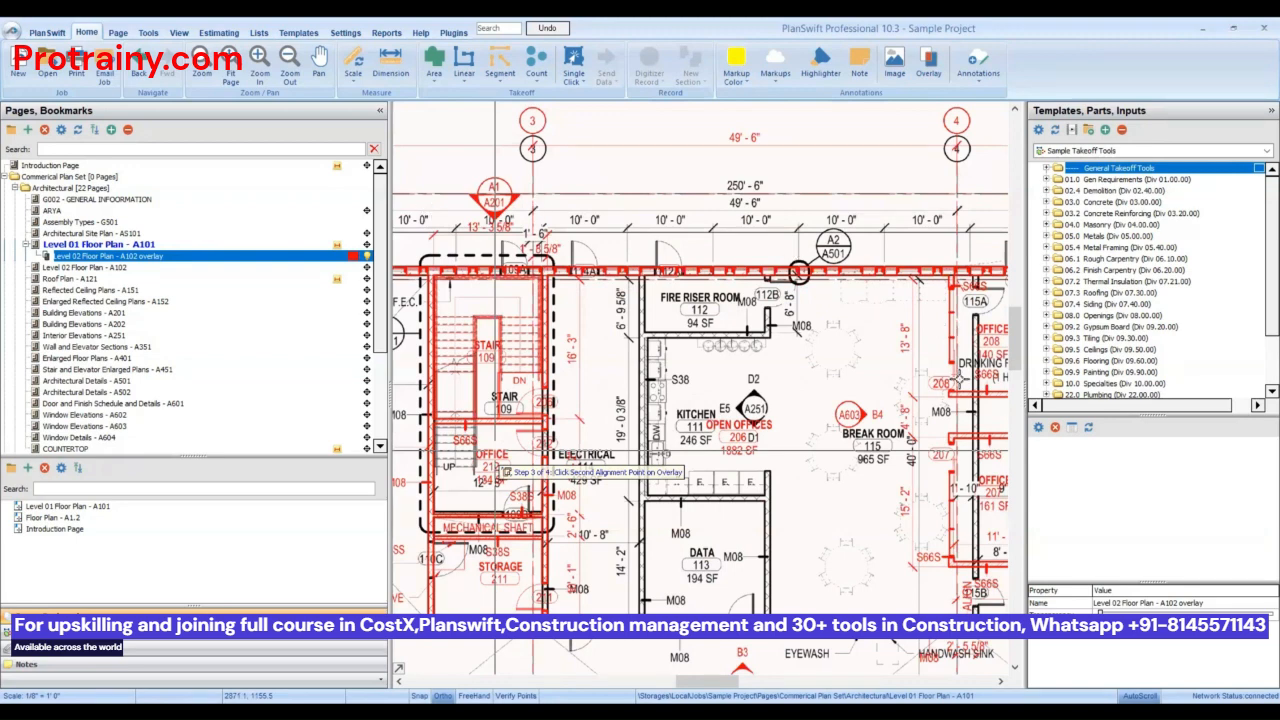
scroll(711, 354, "down", 5)
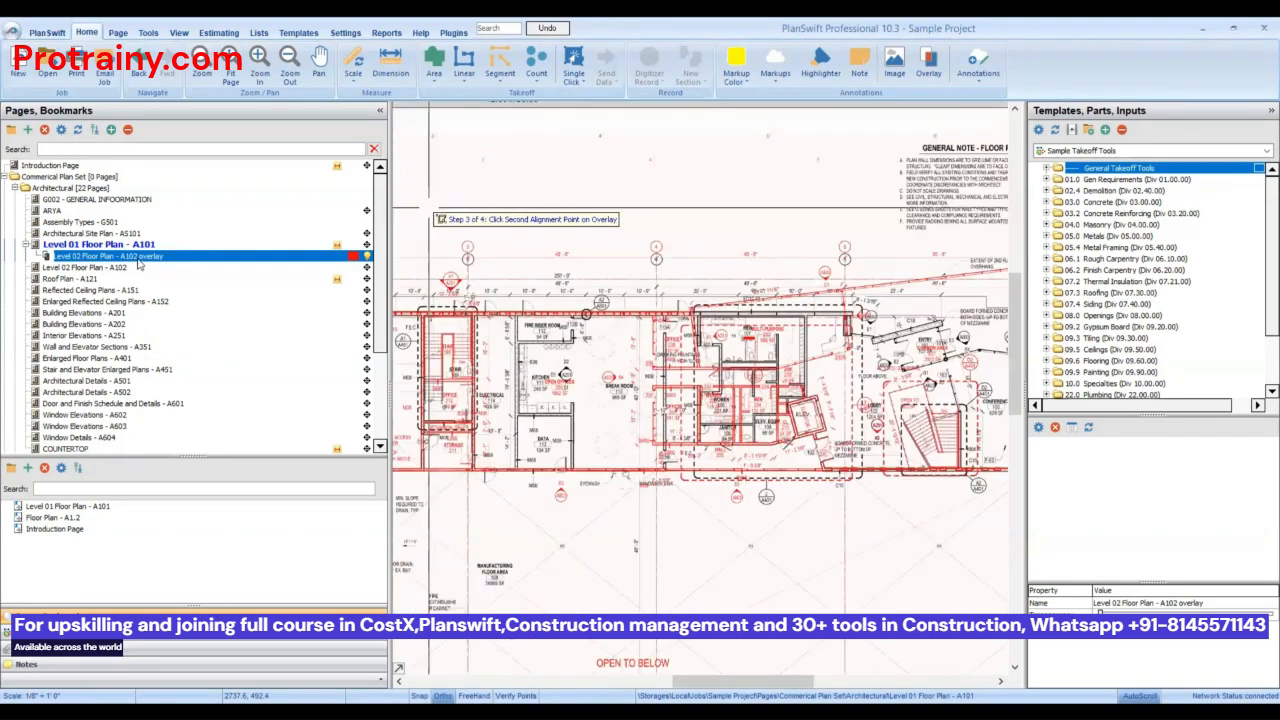
scroll(207, 380, "down", 3)
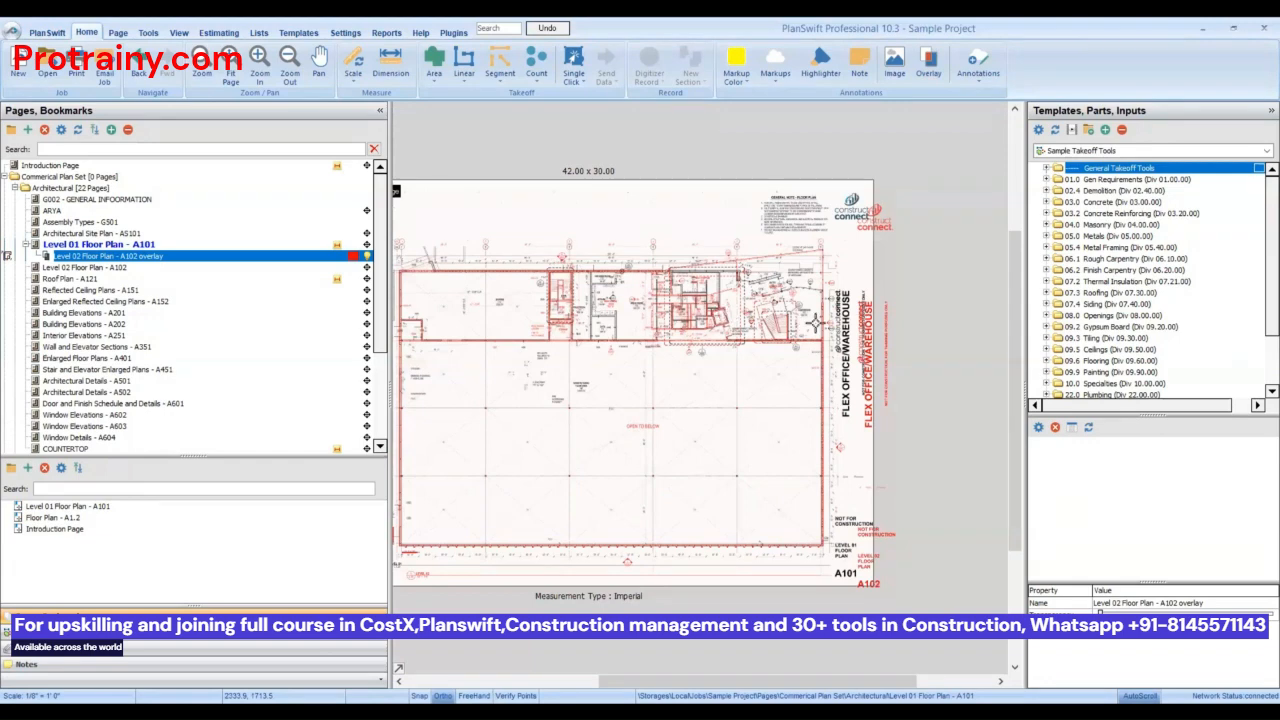
right_click(139, 258)
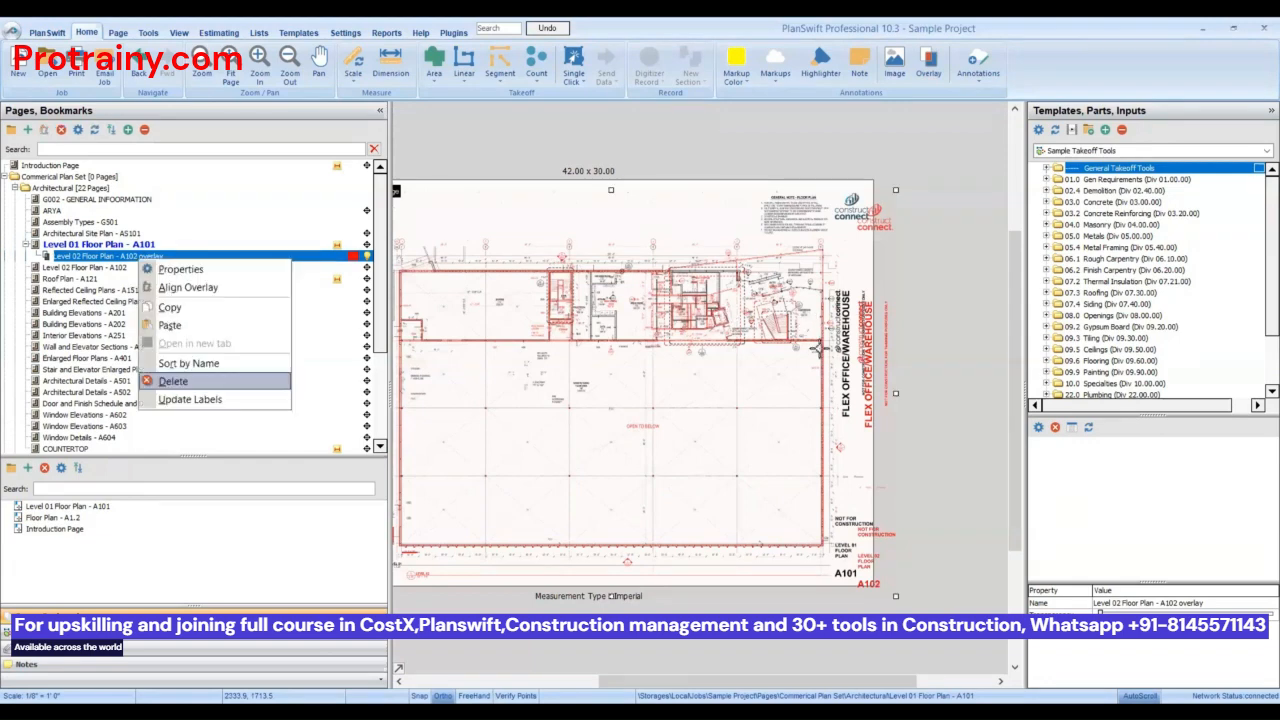
key("Return")
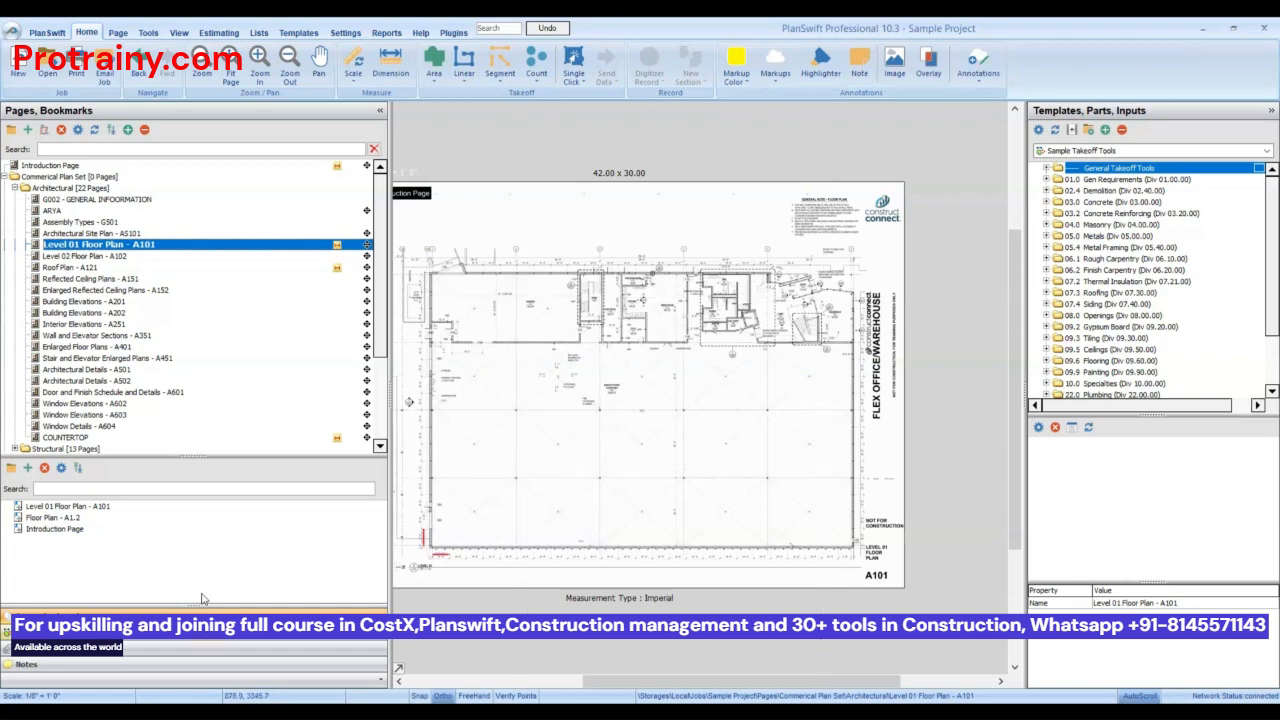
- Create a takeoff folder named LEVEL 2 inside the LEVEL 1 folder of the takeoff summary
left_click(202, 632)
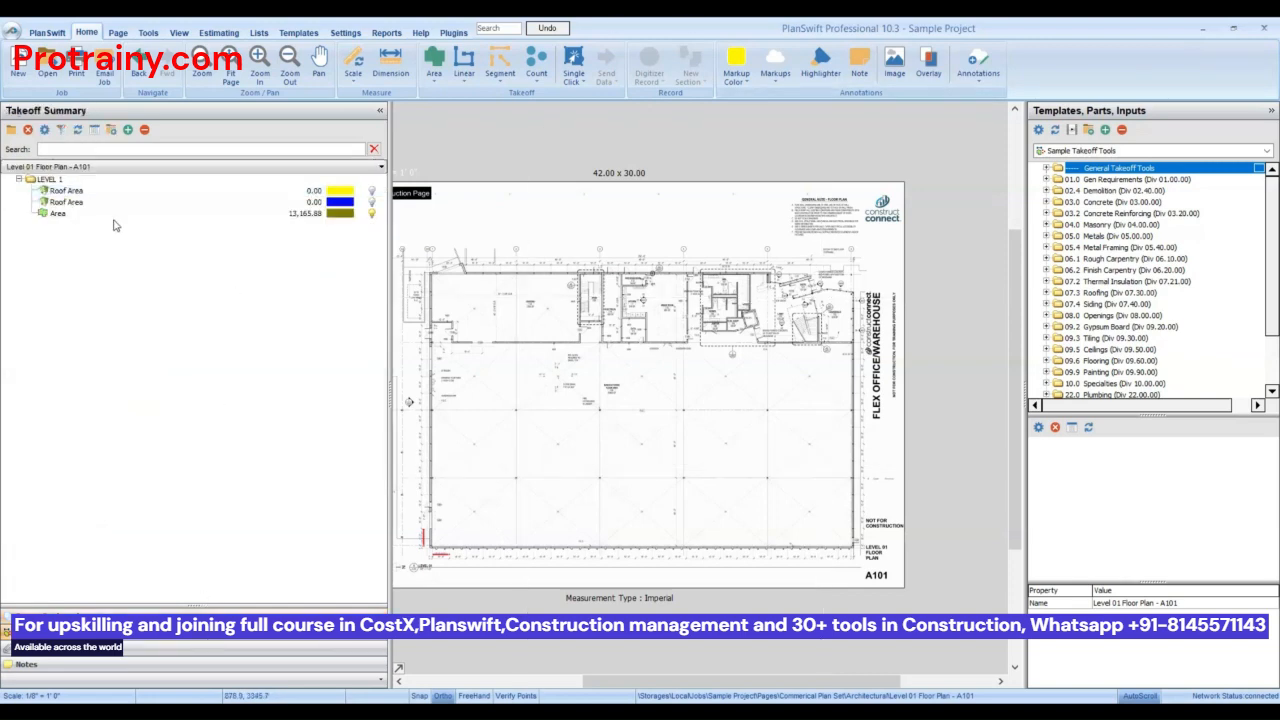
left_click(119, 181)
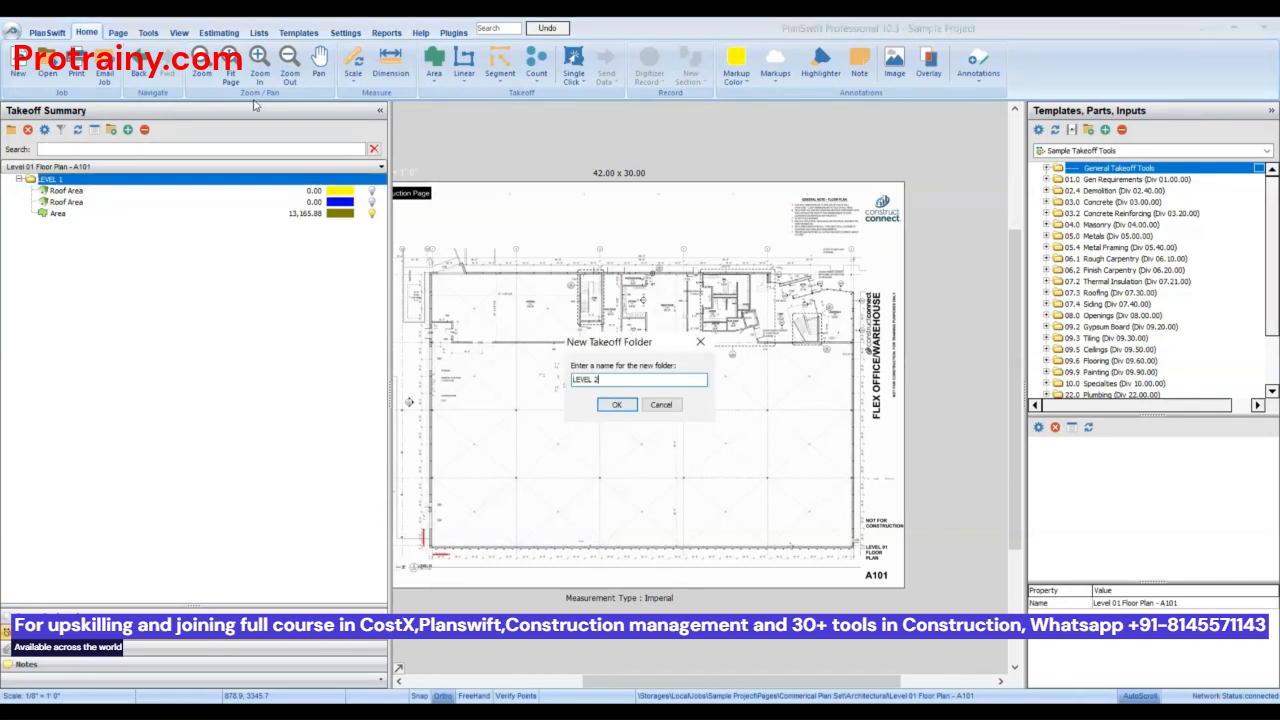
key("Return")
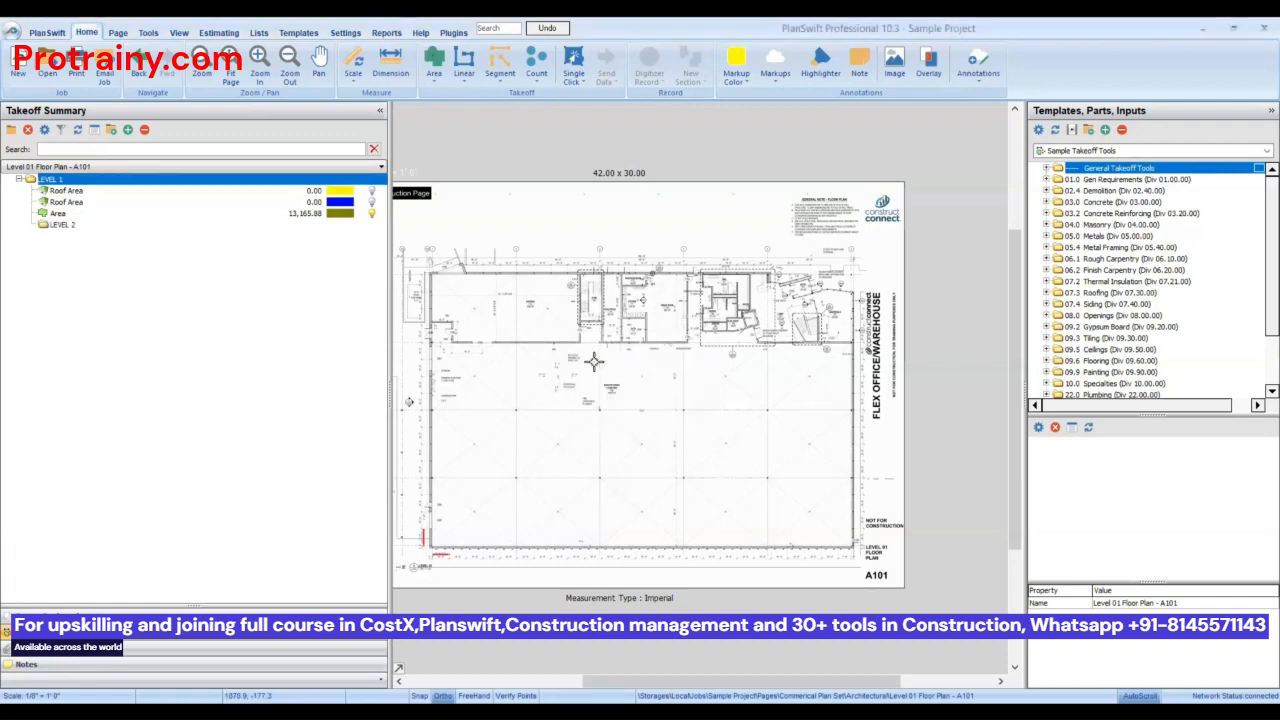
left_click(434, 63)
type("FLOORING")
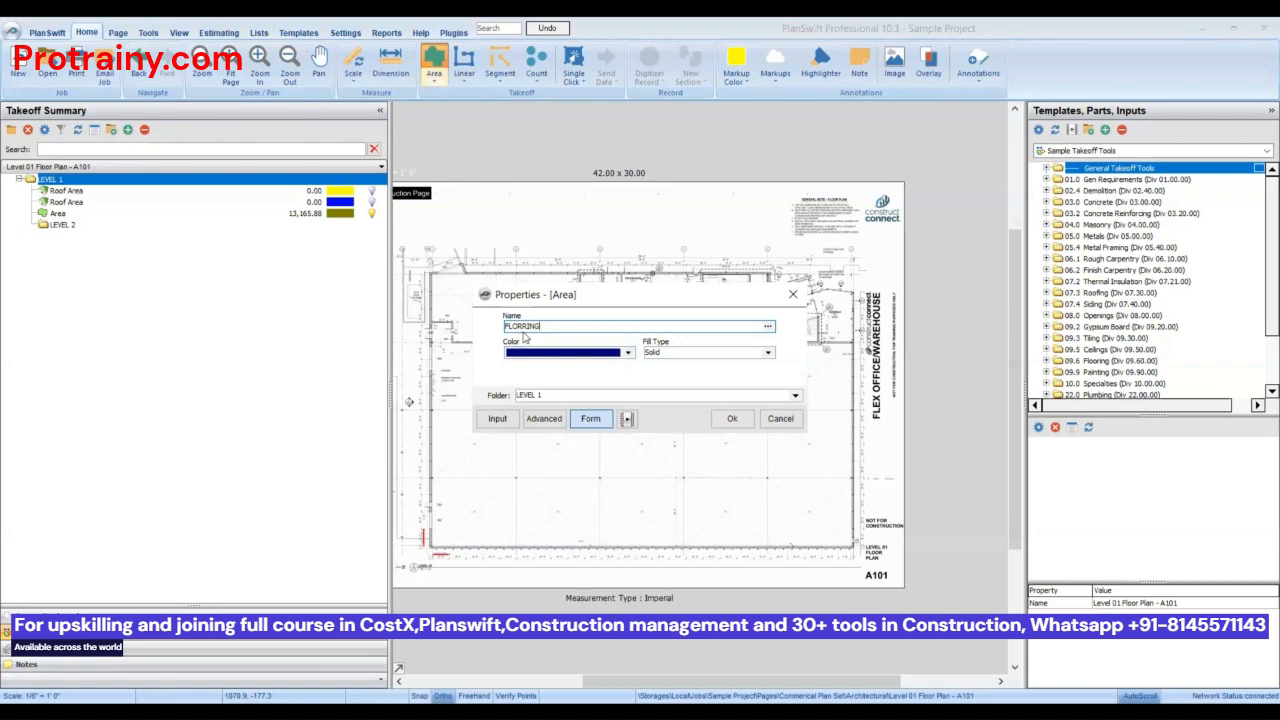
left_click(795, 400)
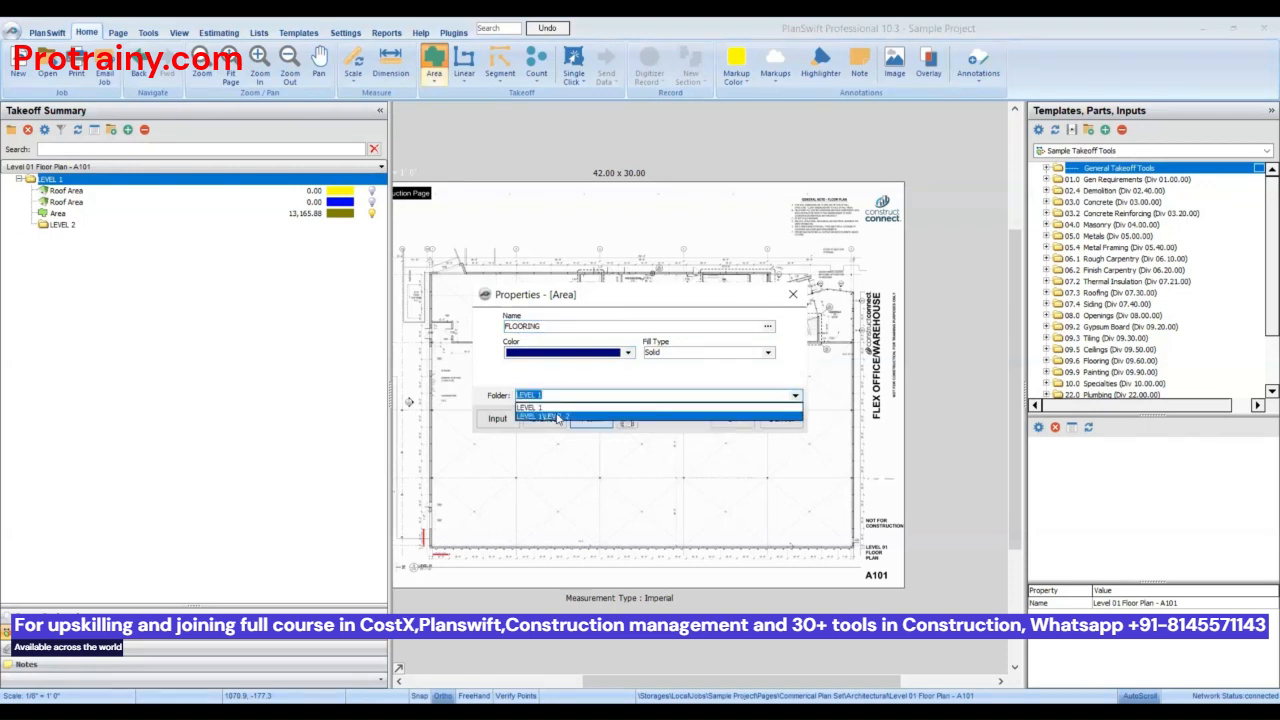
left_click(698, 417)
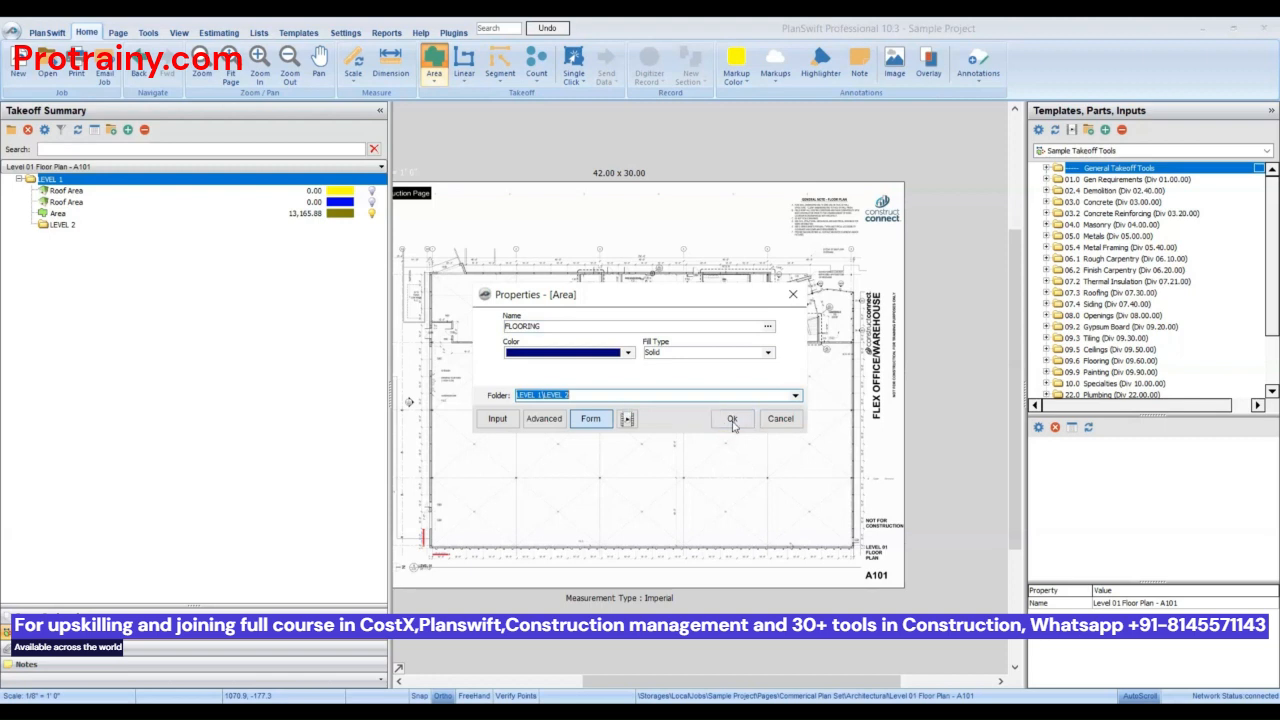
left_click(762, 419)
left_click(695, 371)
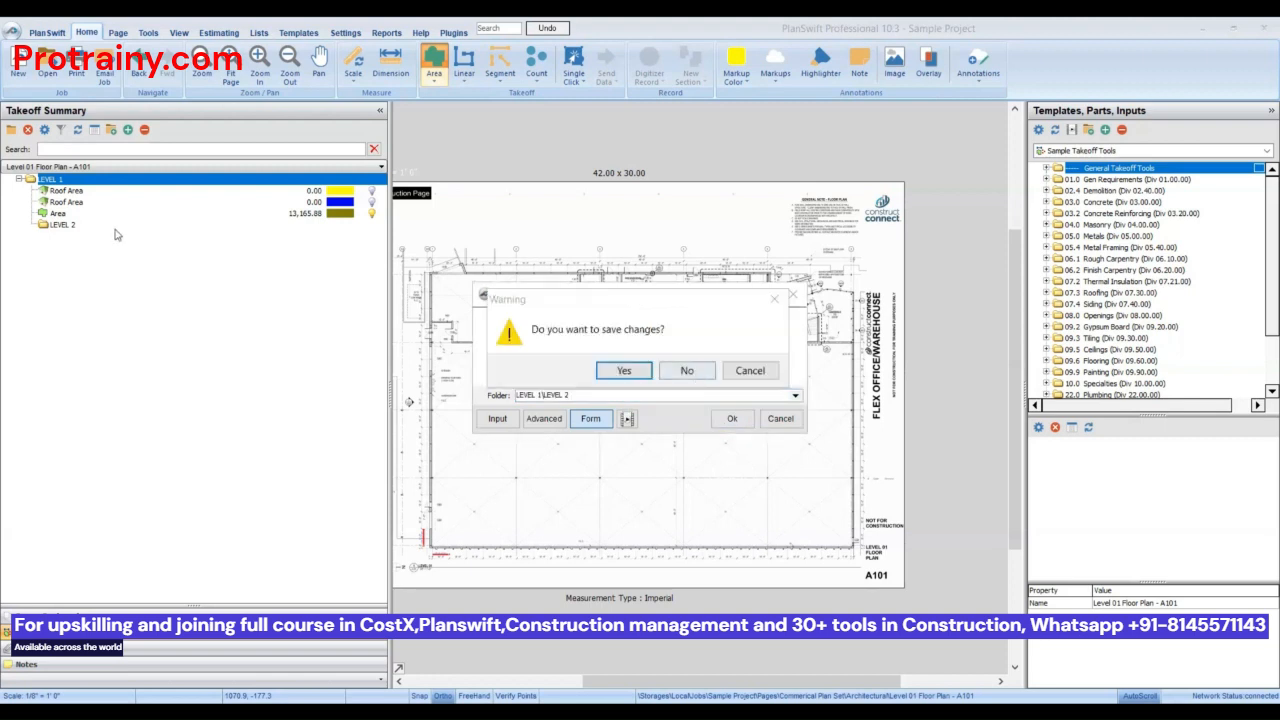
- Move the LEVEL 2 folder out of LEVEL 1 to the top level of the takeoff summary
left_click(98, 226)
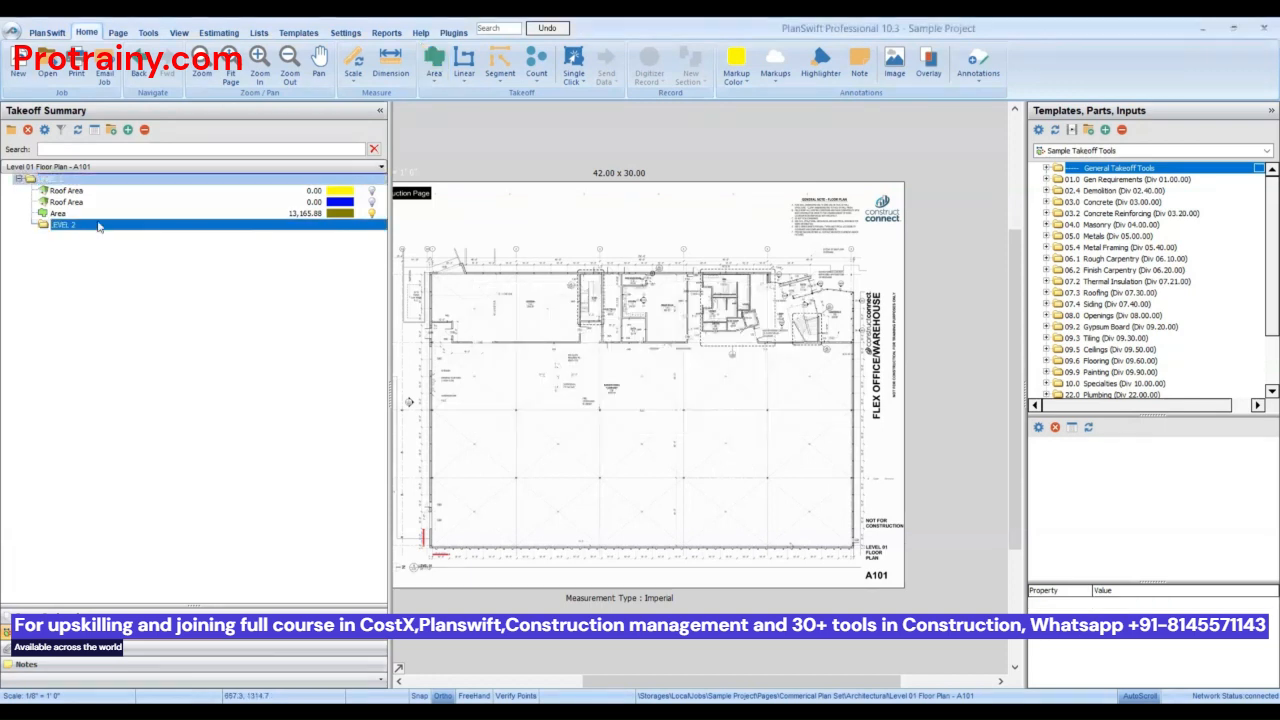
left_click_drag(98, 226, 61, 182)
- Create an area takeoff named FLOORING in the LEVEL 2 folder
left_click(435, 60)
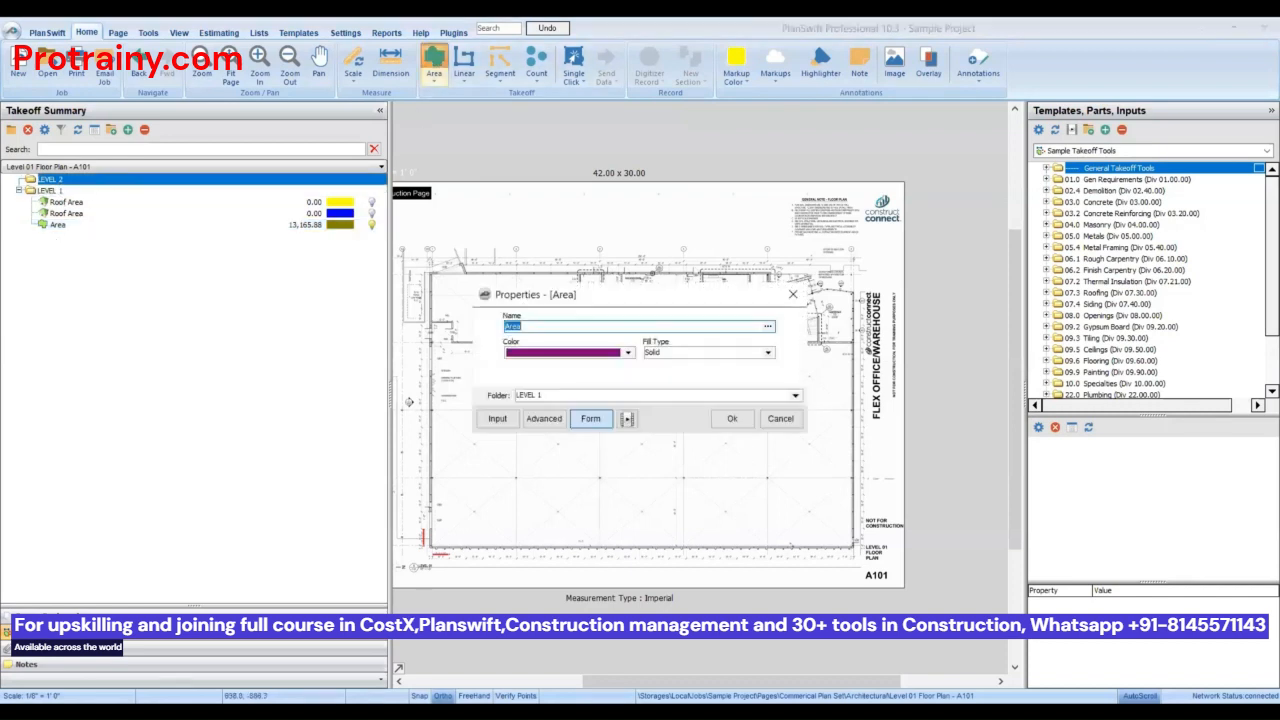
type("PLO")
key("BackSpace")
left_click(795, 396)
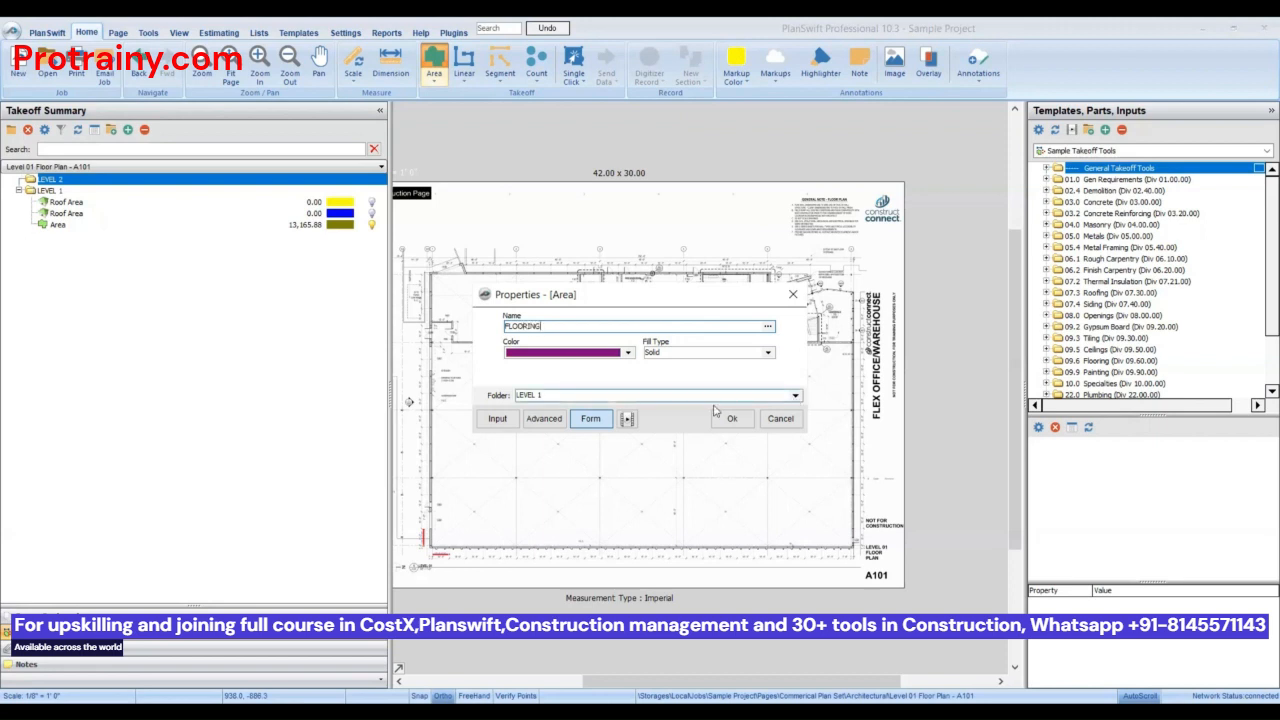
left_click(633, 402)
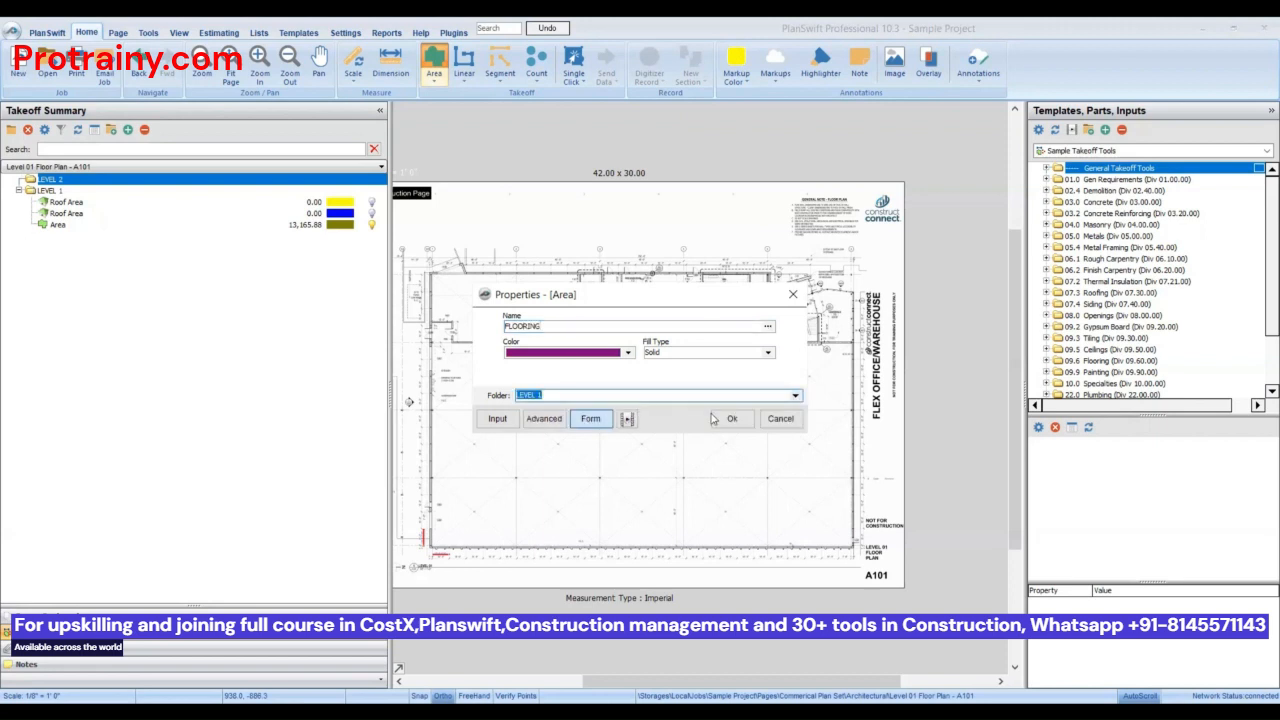
left_click(661, 398)
left_click(796, 399)
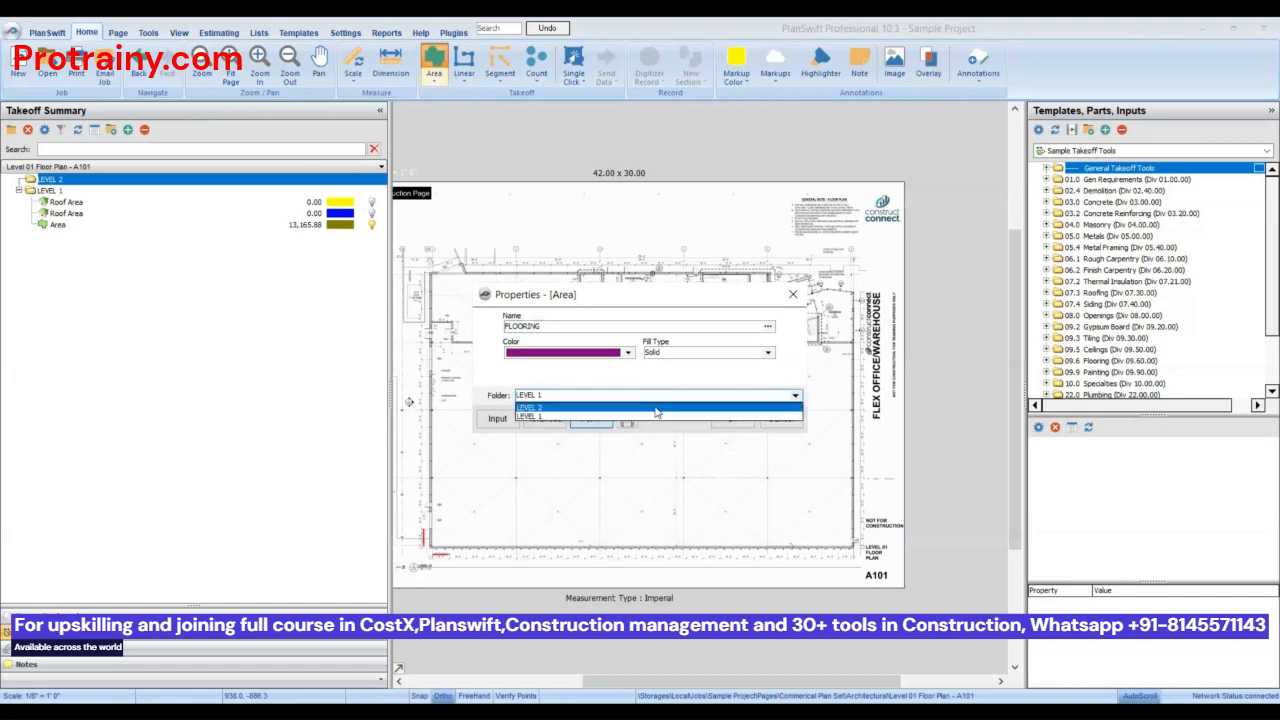
left_click(689, 409)
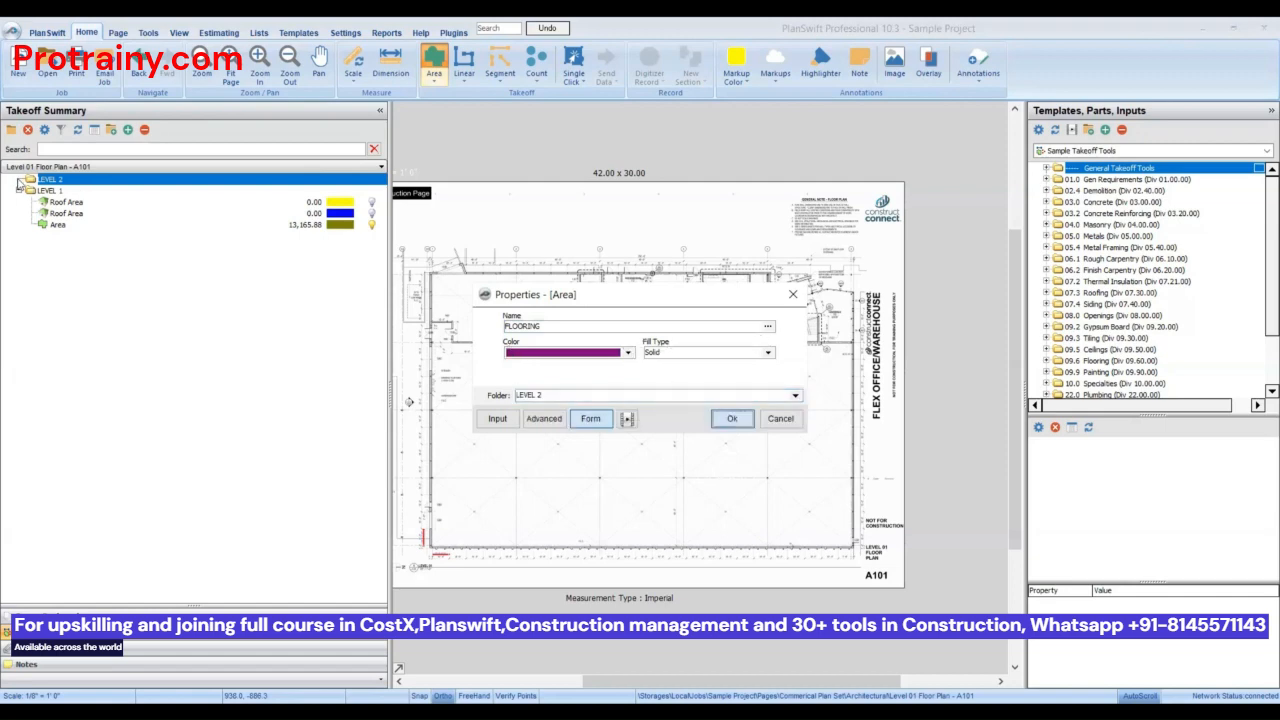
key("Return")
- Stop recording the FLOORING takeoff, resume it from the takeoff summary, and stop it again
scroll(424, 243, "up", 2)
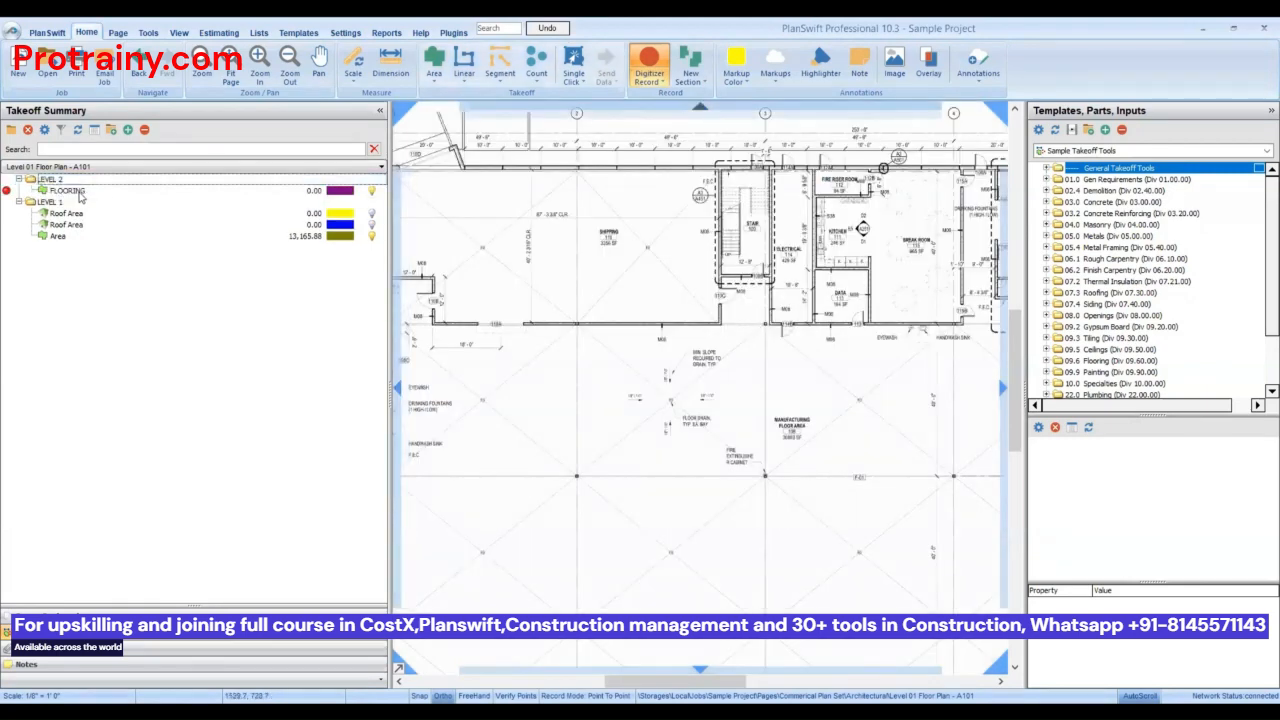
left_click(80, 192)
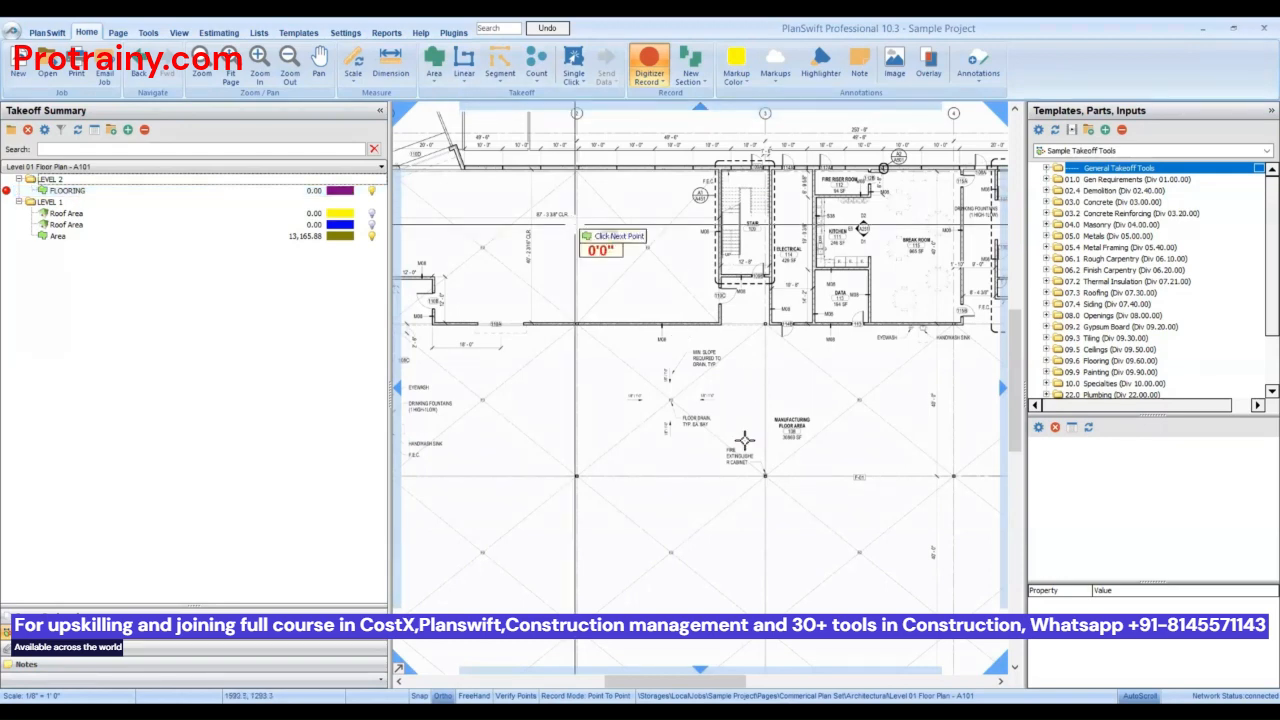
left_click(353, 345)
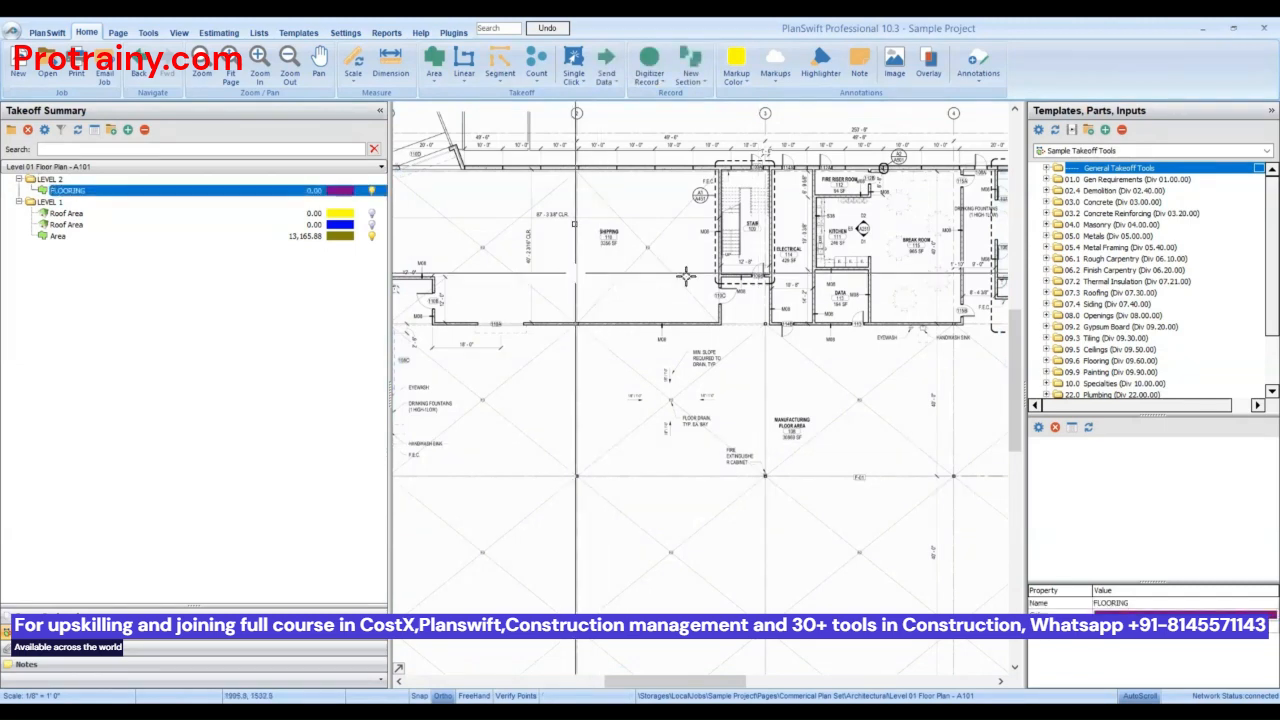
left_click(18, 191)
left_click(6, 190)
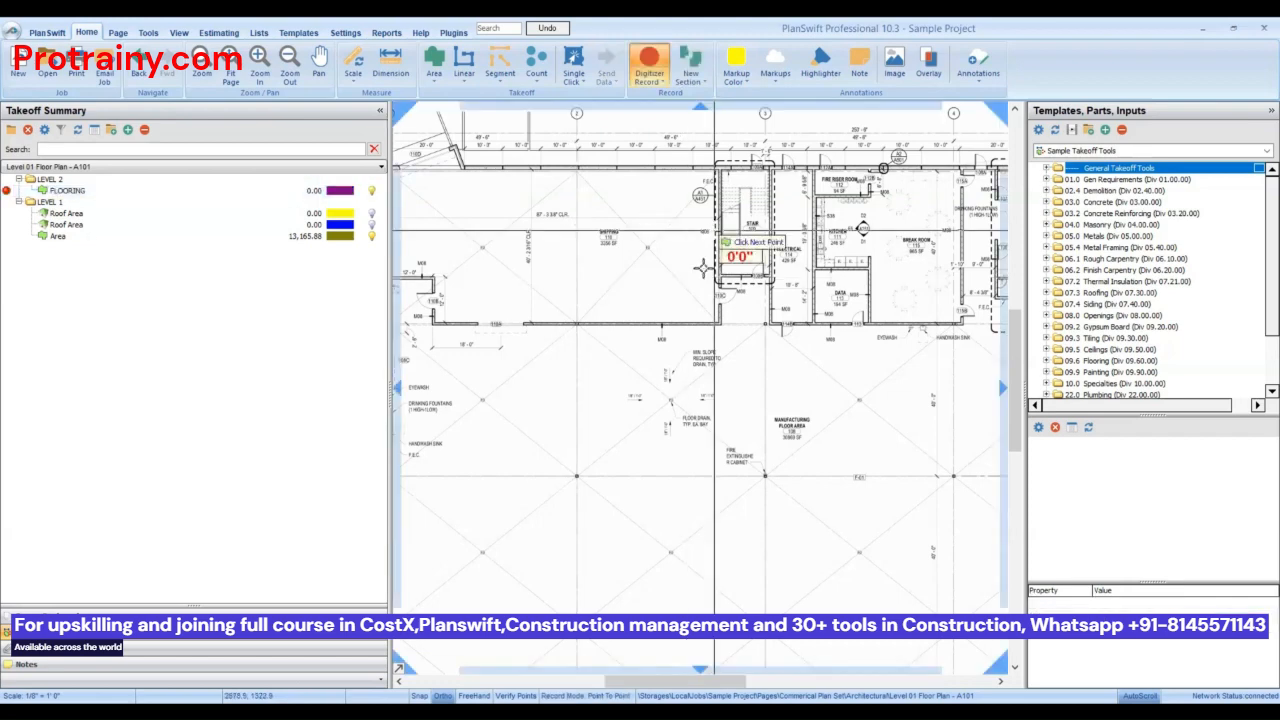
key("Escape")
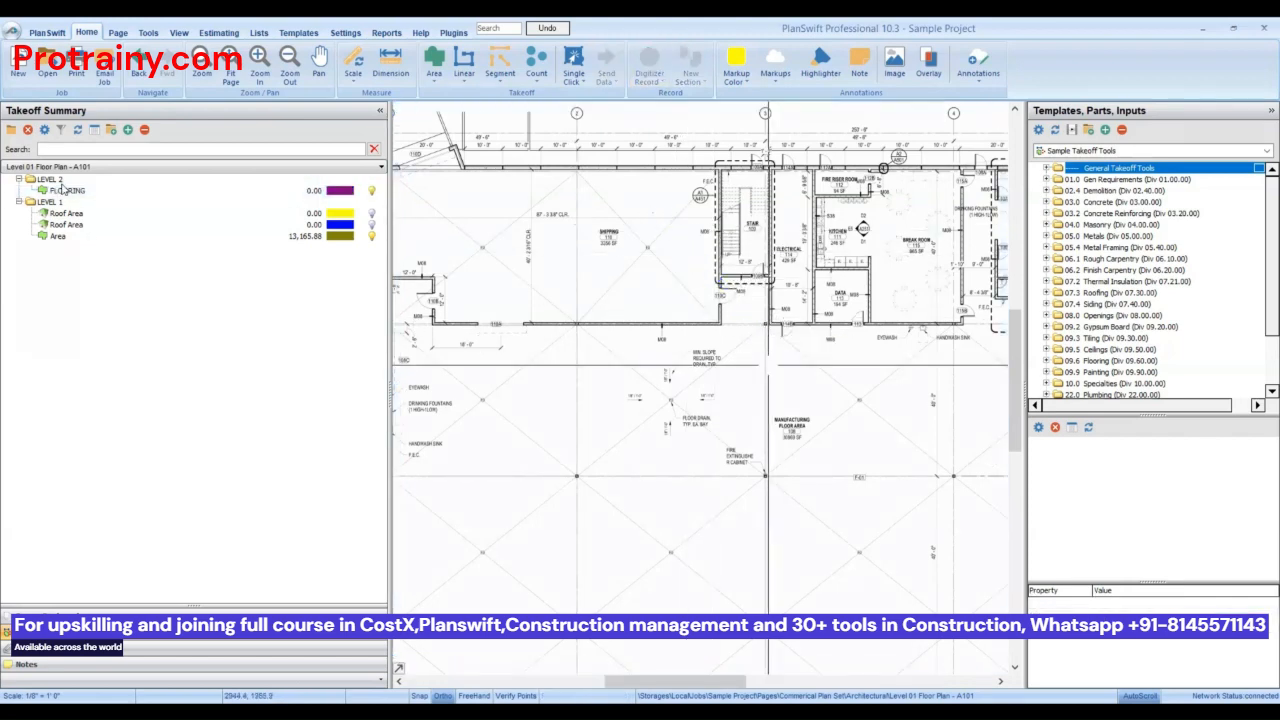
- Record a four-corner FLOORING area of about 3,542 sq ft across the shipping room and manufacturing floor, and end recording
left_click(6, 190)
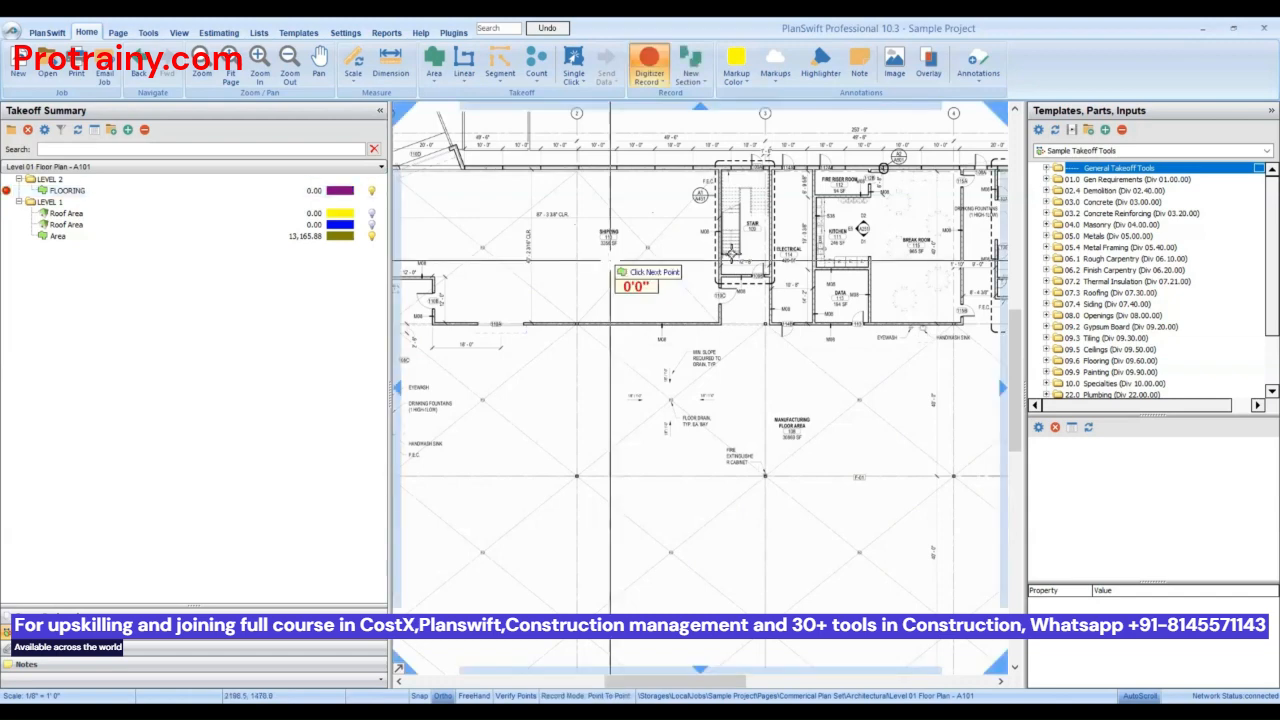
left_click(734, 261)
left_click(747, 453)
left_click(466, 453)
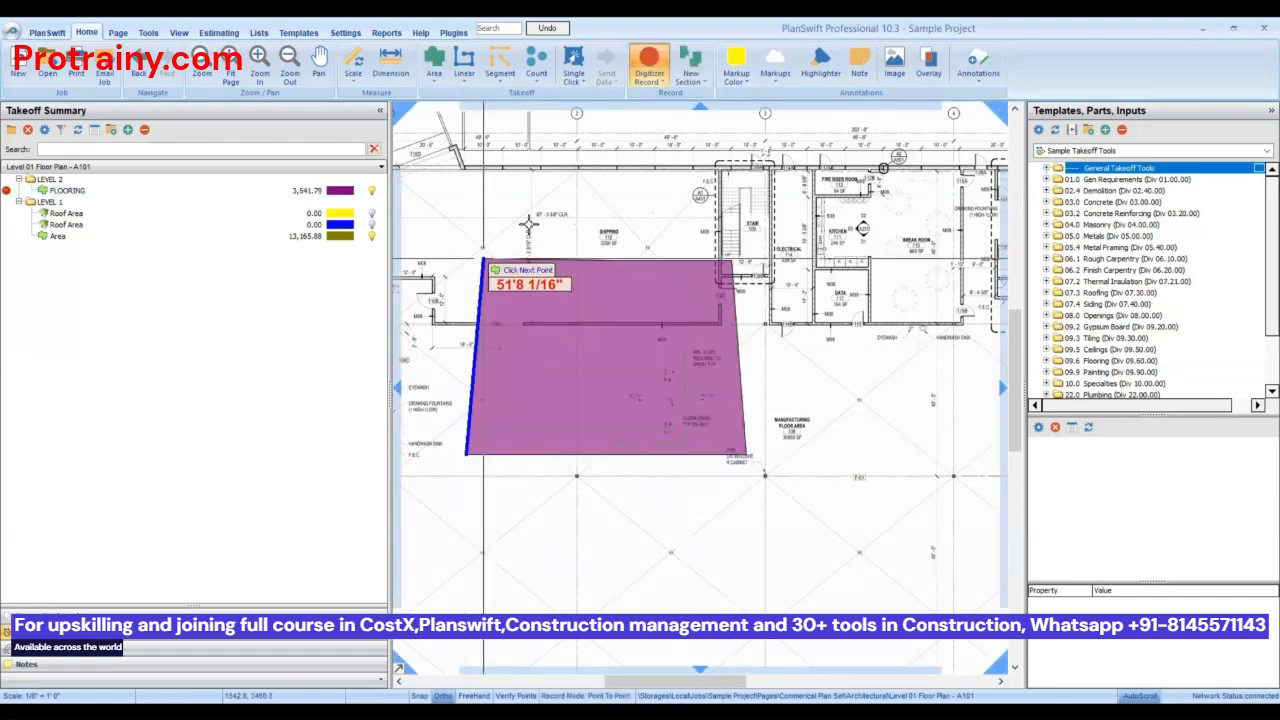
left_click(484, 261)
key("Escape")
- Move the FLOORING section up so that it covers most of the shipping room
left_click(653, 370)
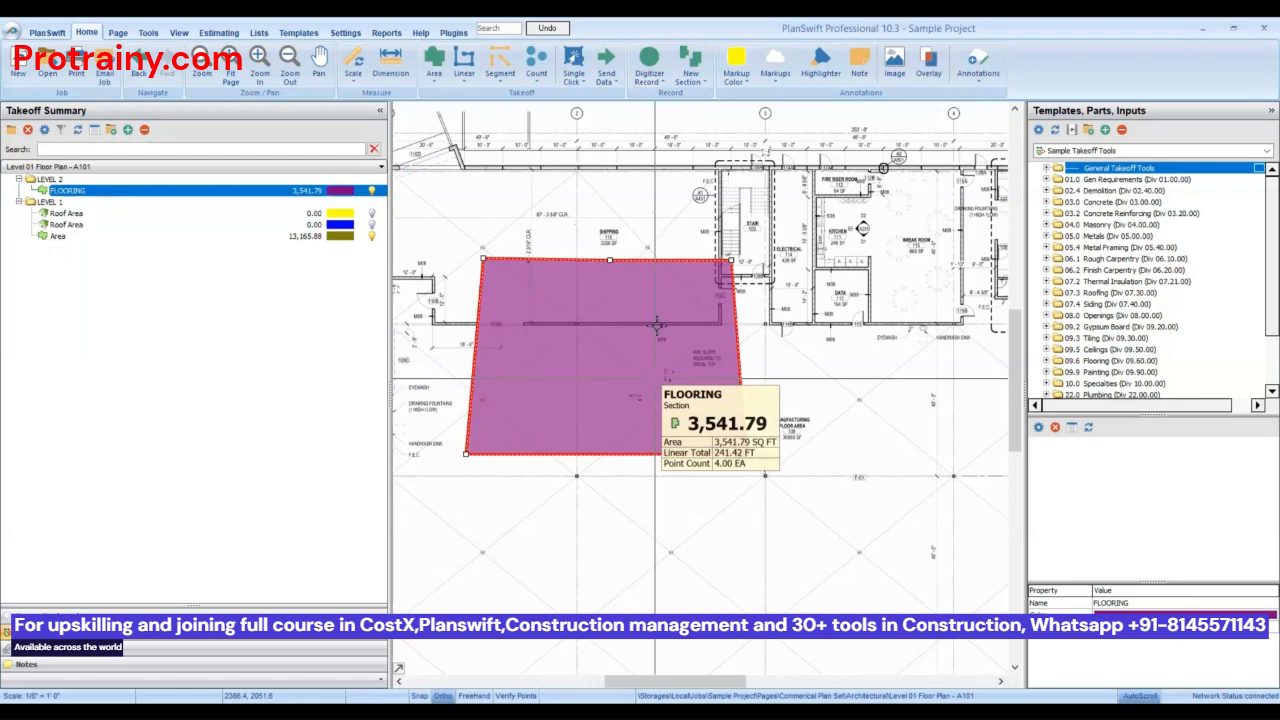
left_click_drag(691, 361, 681, 337)
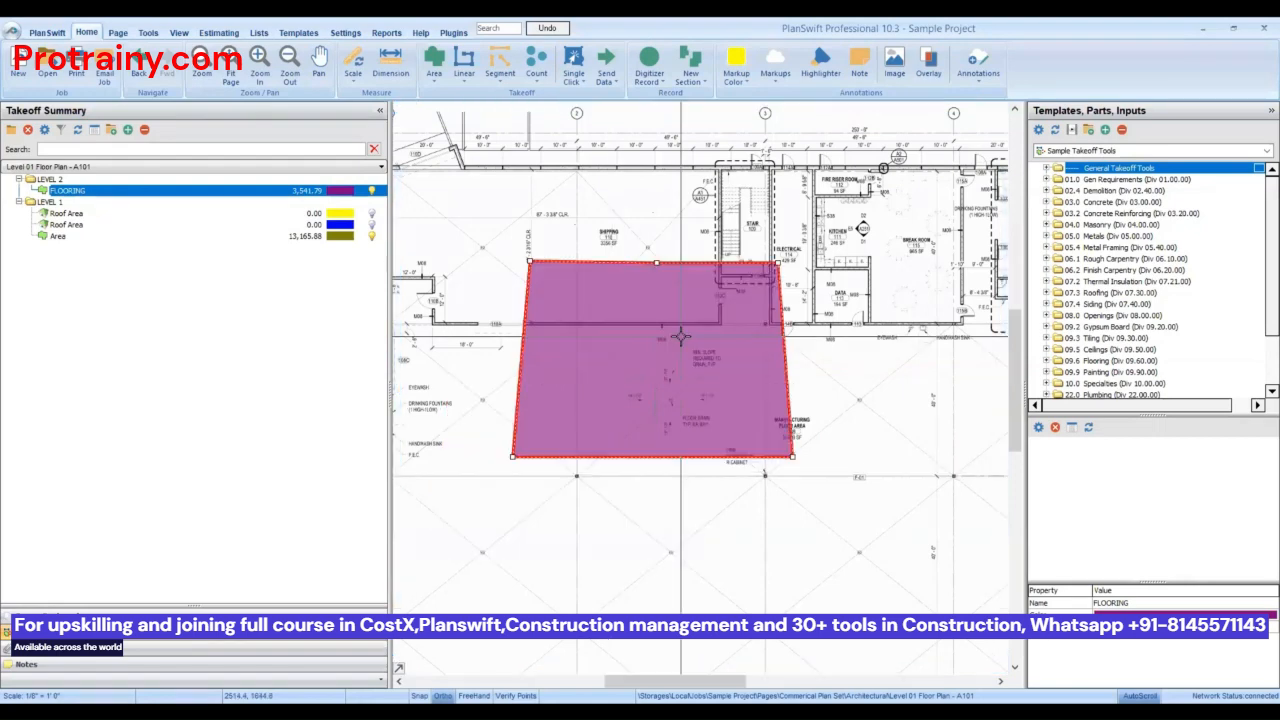
right_click(732, 369)
left_click(733, 373)
left_click(640, 285)
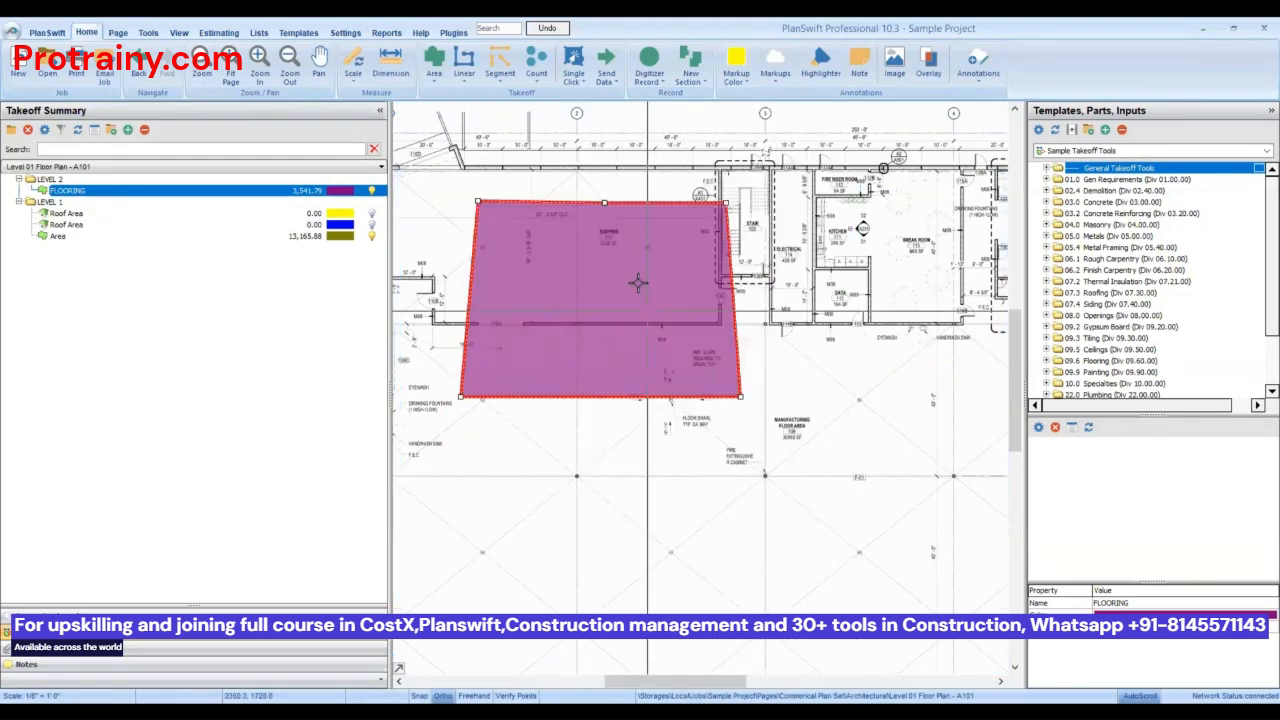
- Subtract a rectangular opening about 31 ft wide from the FLOORING section point to point, along the shipping room's lower wall
right_click(637, 283)
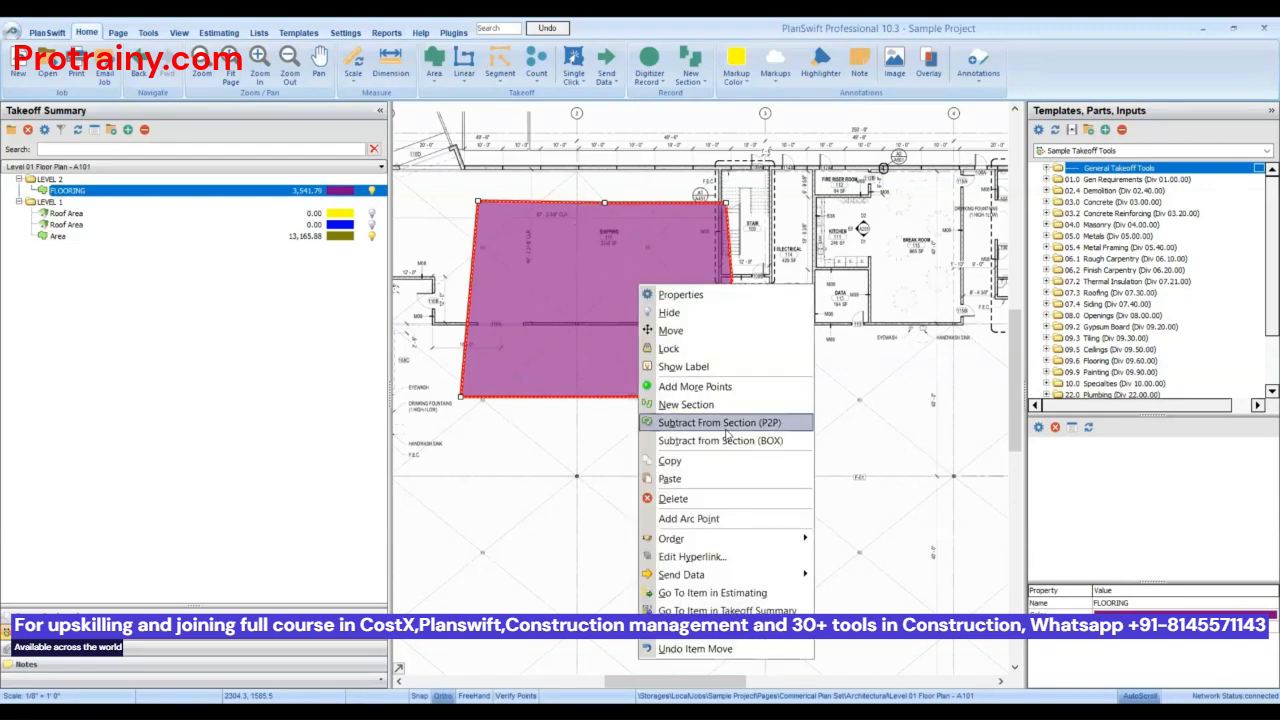
left_click(762, 424)
scroll(554, 277, "up", 2)
left_click(578, 374)
left_click(578, 282)
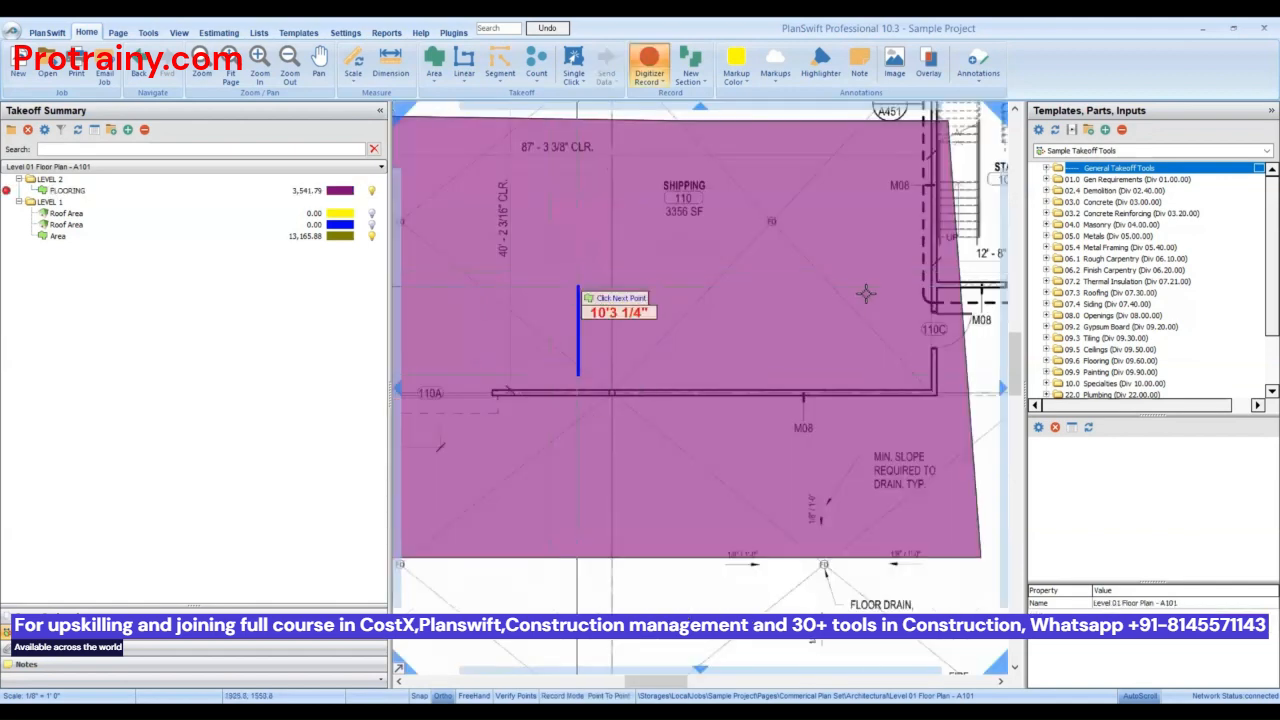
left_click(843, 282)
left_click(843, 392)
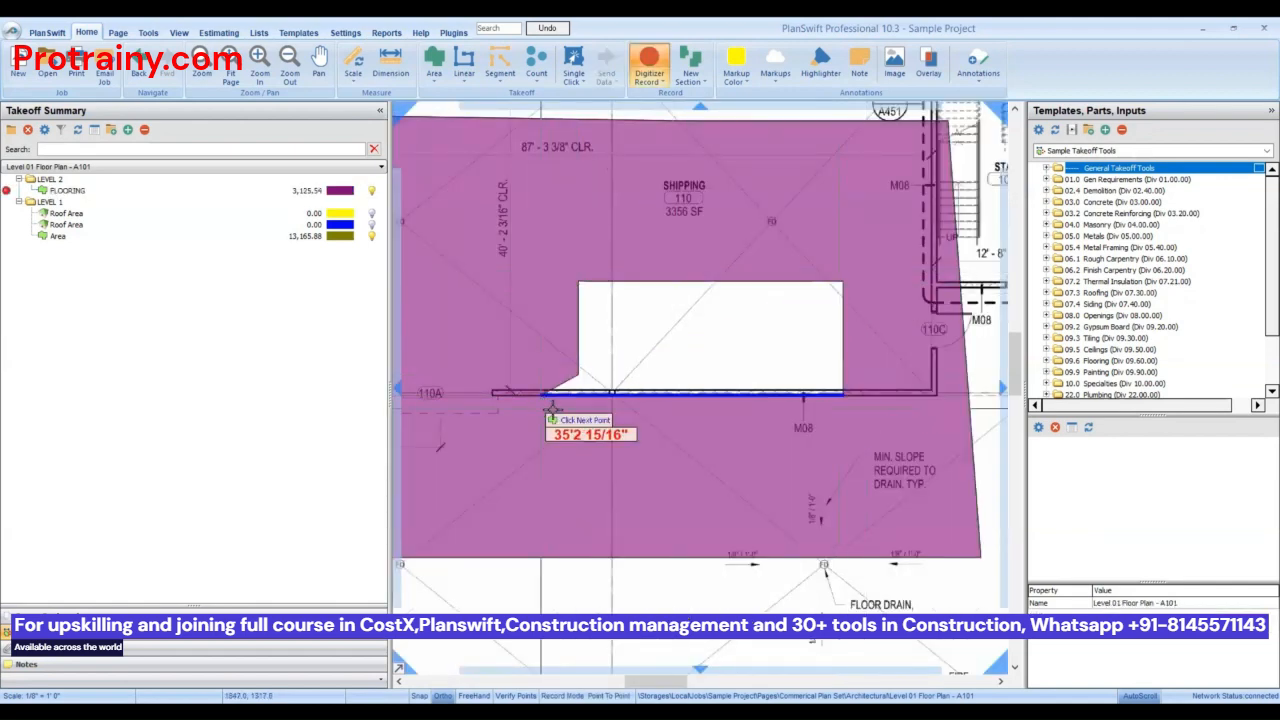
double_click(580, 393)
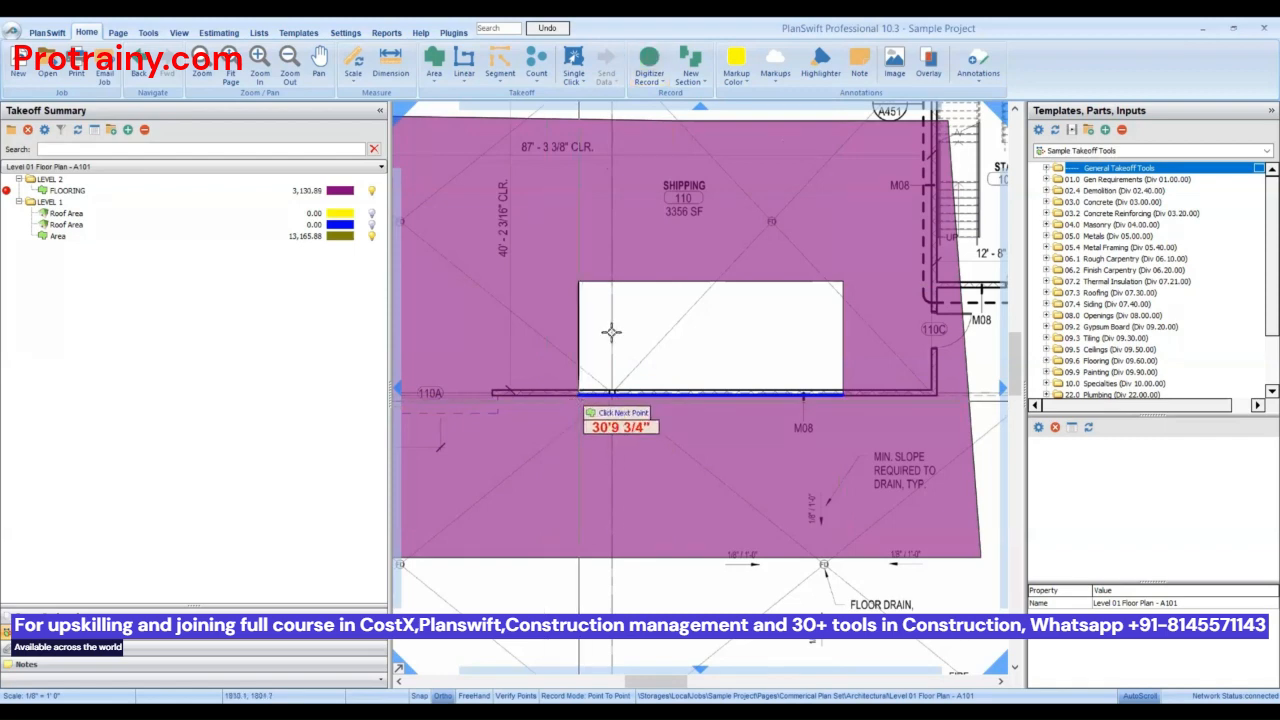
right_click(612, 333)
left_click(675, 303)
scroll(675, 303, "down", 2)
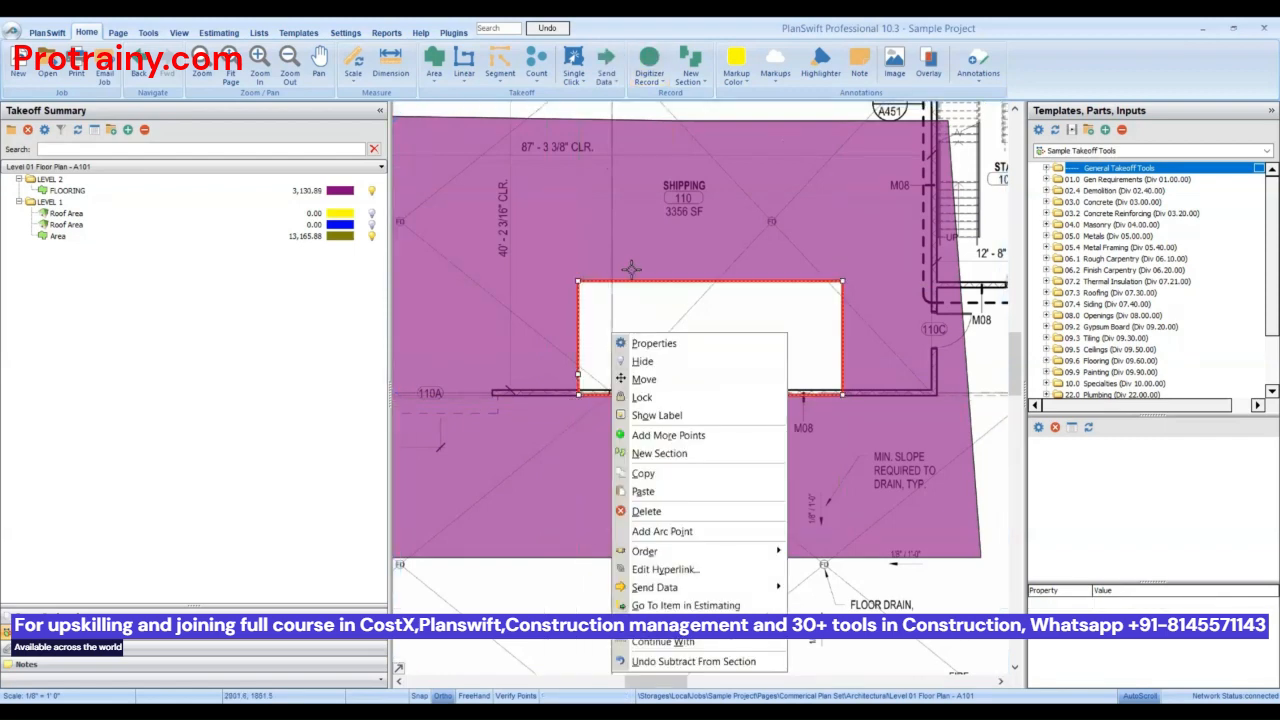
scroll(600, 245, "down", 2)
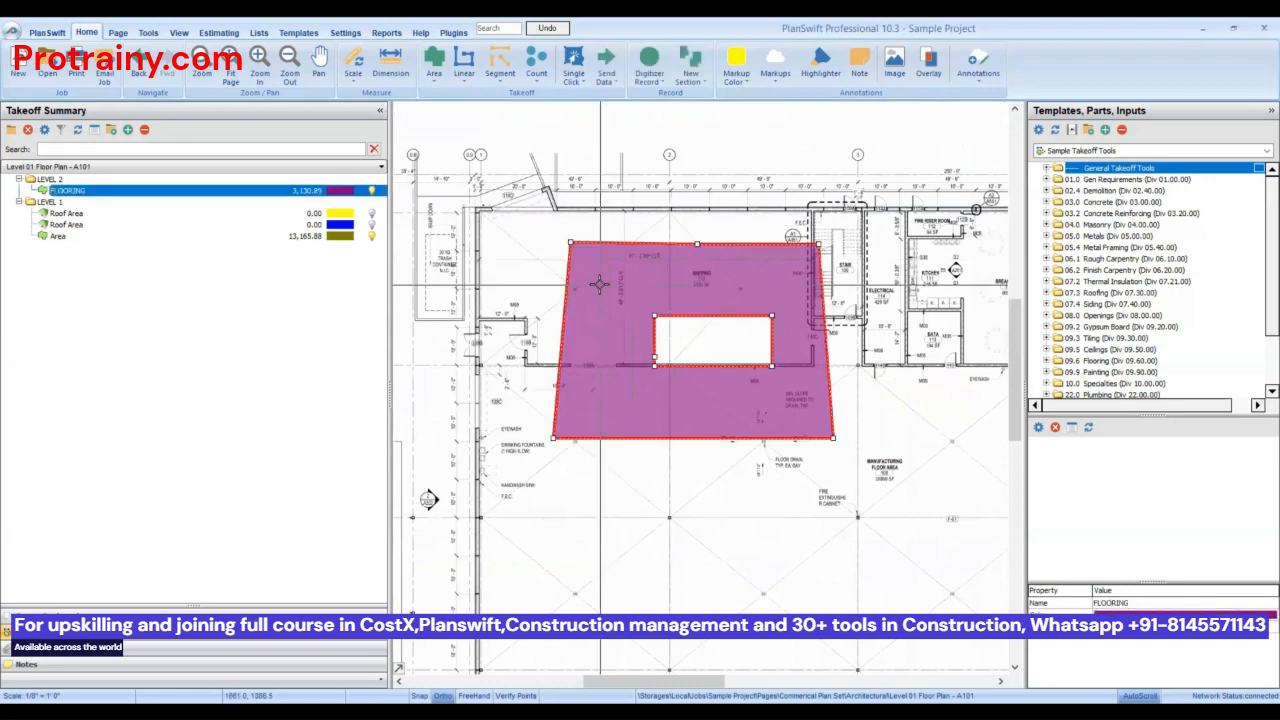
- Duplicate the FLOORING takeoff in the LEVEL 2 folder as CEILING with a cyan colour
right_click(248, 194)
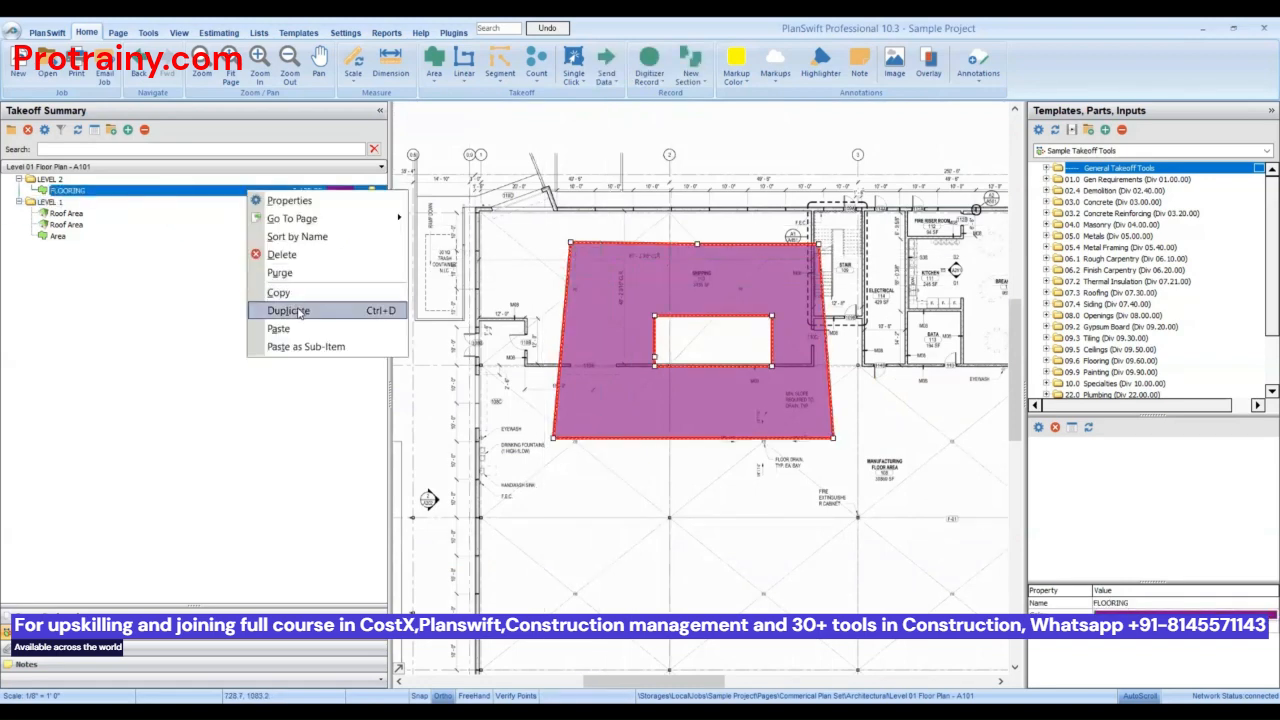
left_click(312, 311)
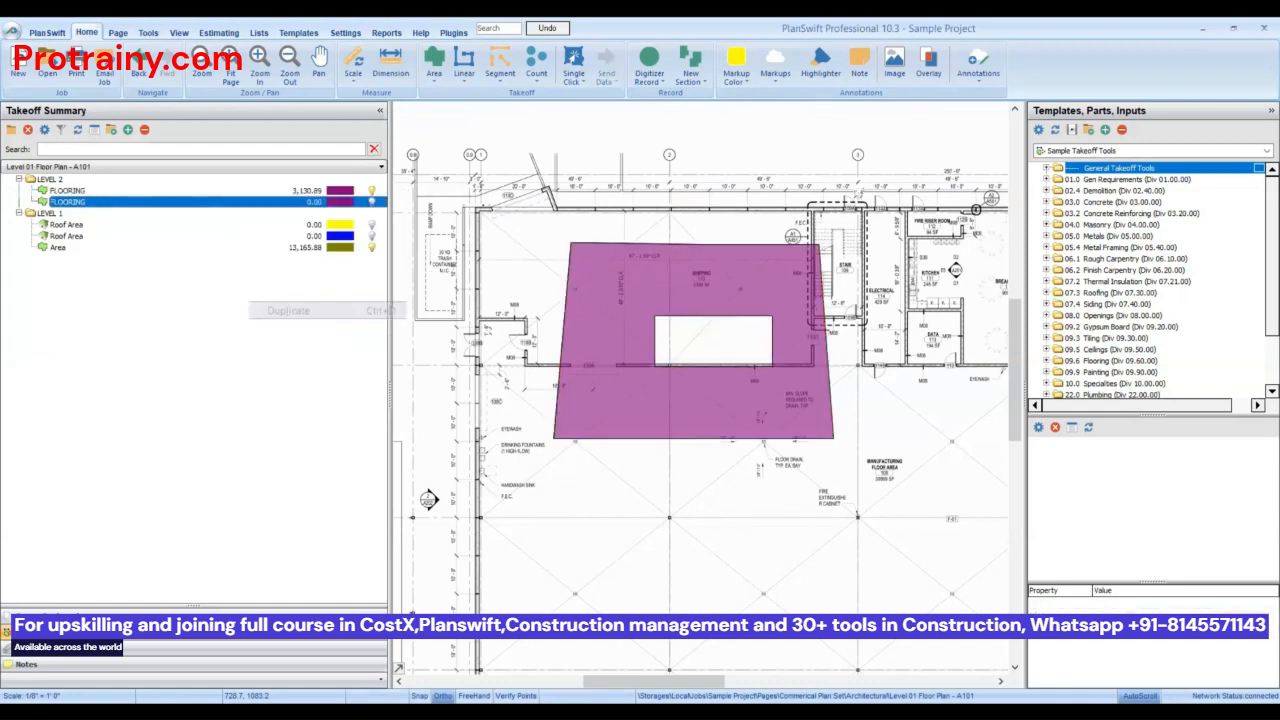
type("CEILING")
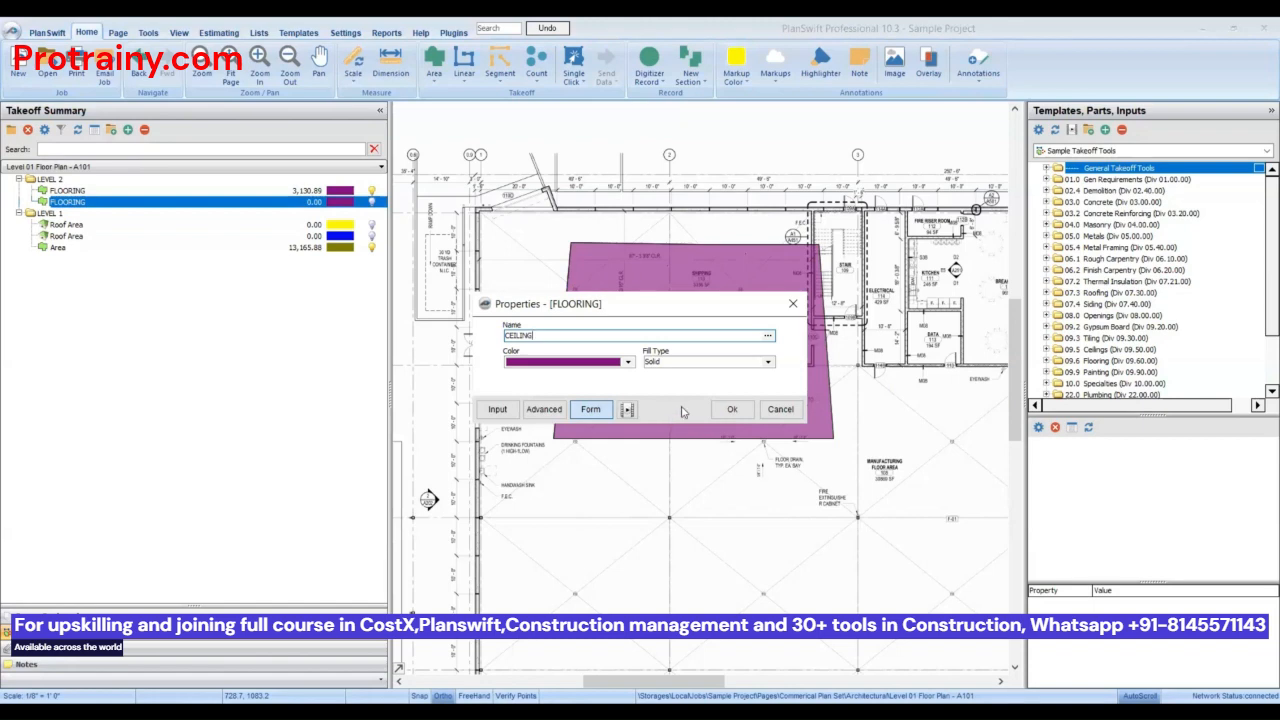
left_click(729, 410)
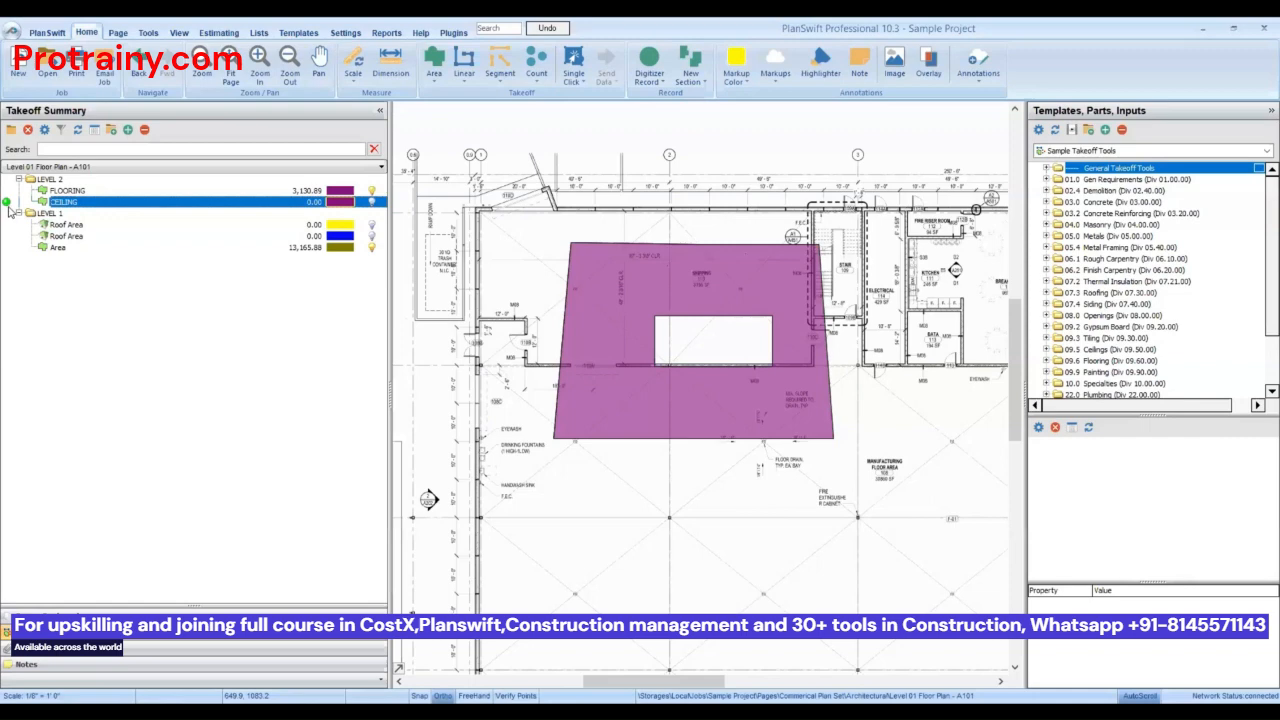
- Record a four-corner CEILING area of about 3,461 sq ft over the FLOORING section, and end recording
left_click(6, 204)
left_click(649, 60)
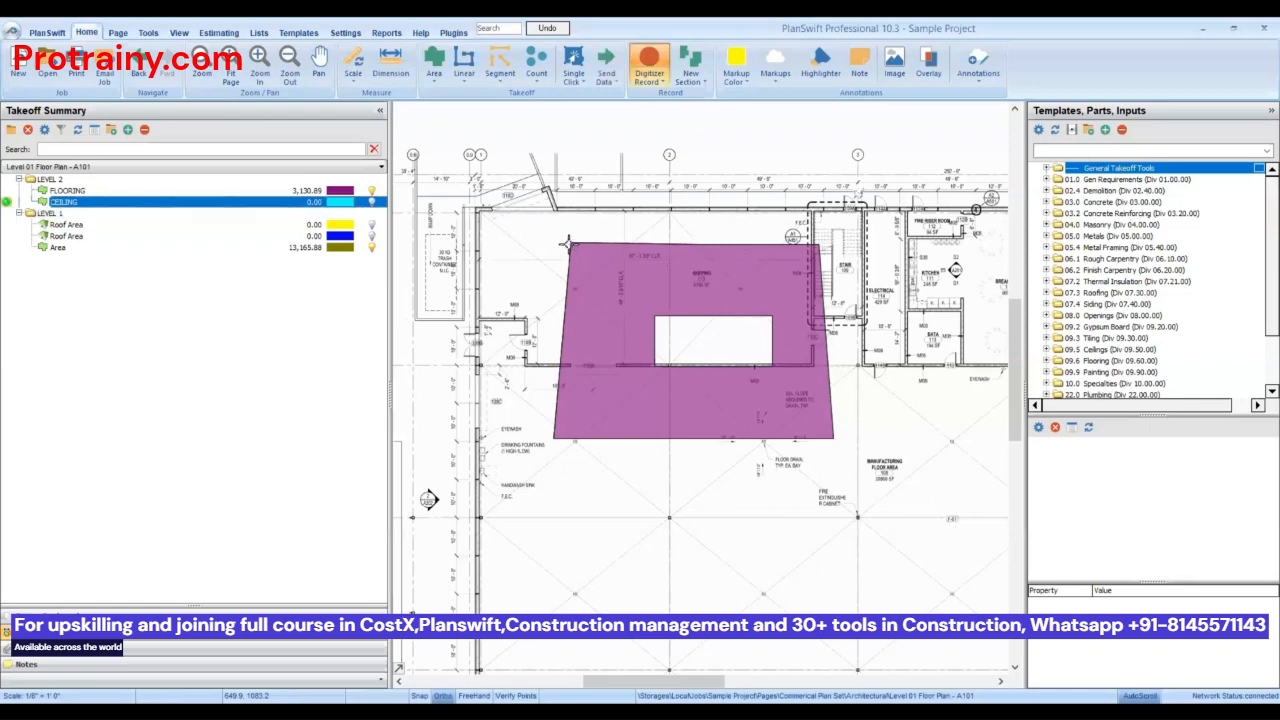
left_click(570, 244)
left_click(822, 245)
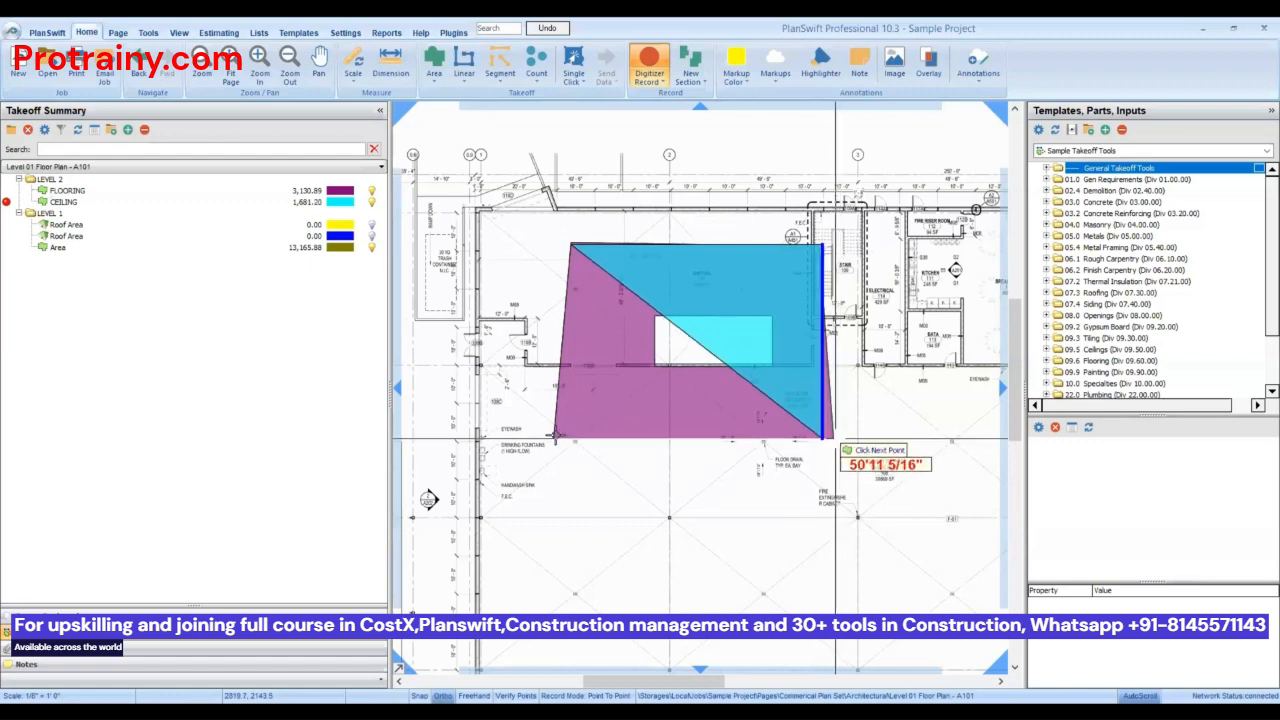
left_click(832, 438)
left_click(556, 438)
key("d")
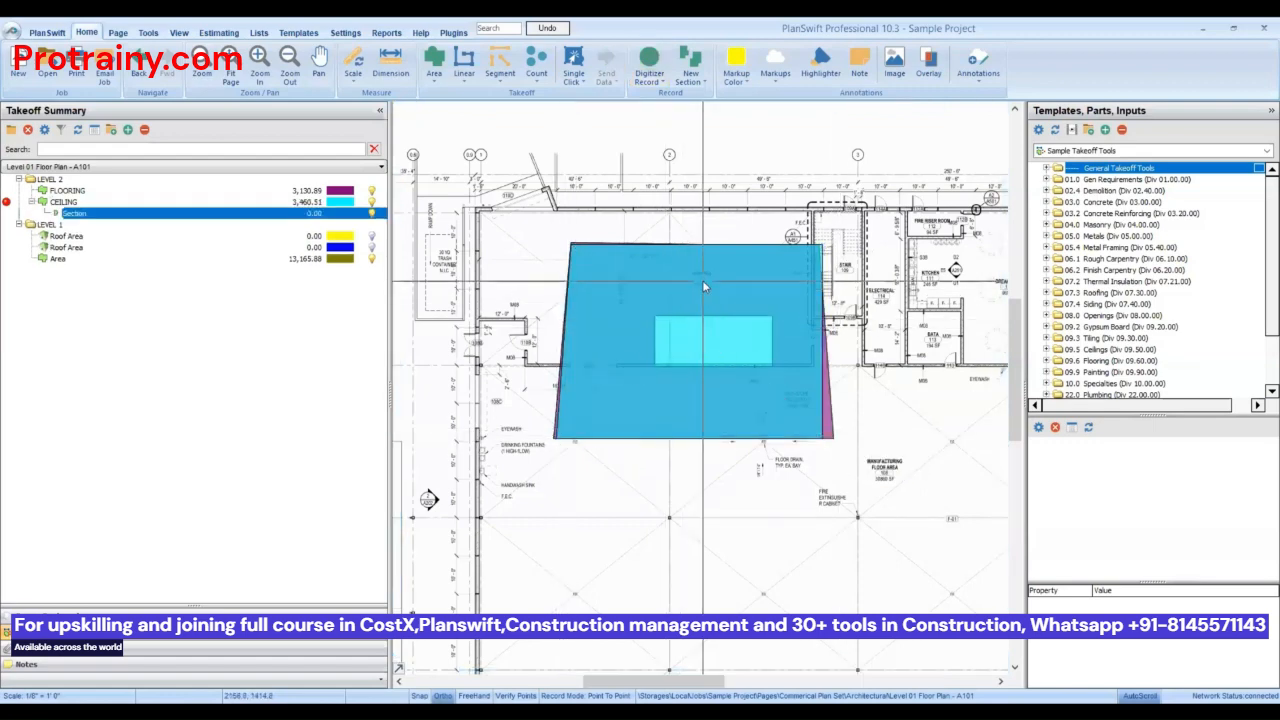
- Send the CEILING section to the back, behind the FLOORING section
right_click(704, 284)
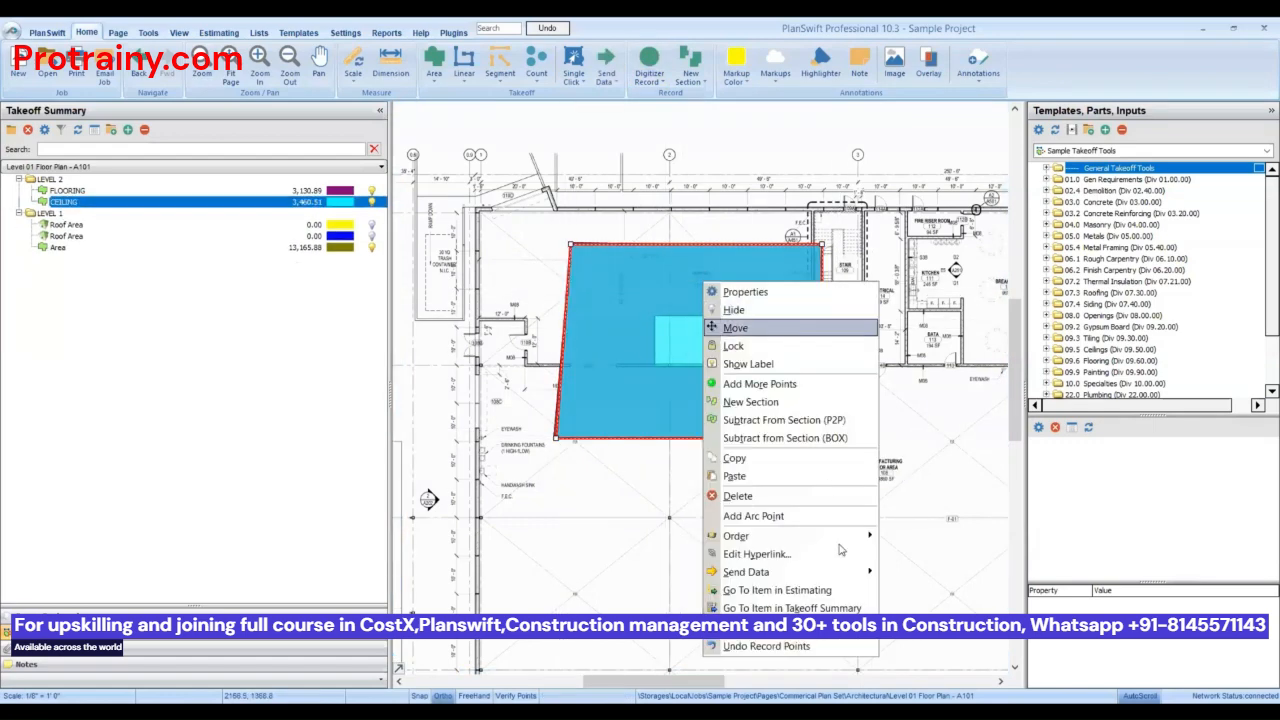
mouse_move(848, 537)
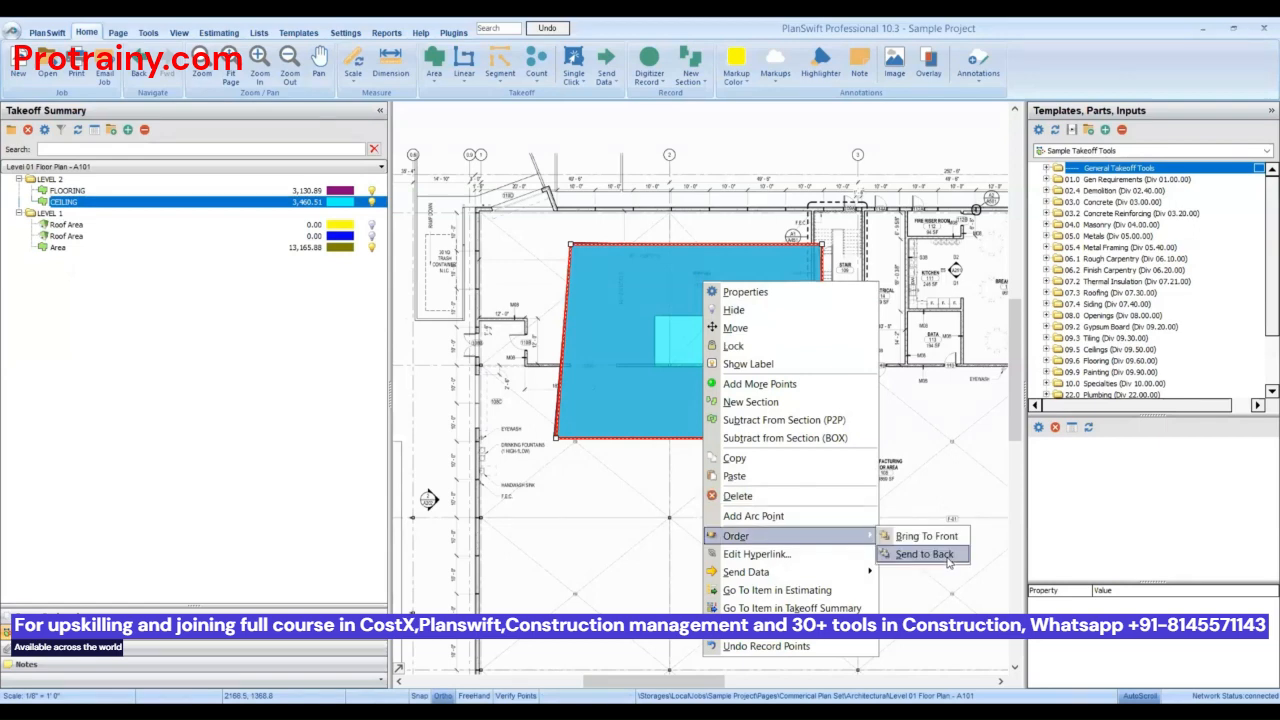
left_click(947, 557)
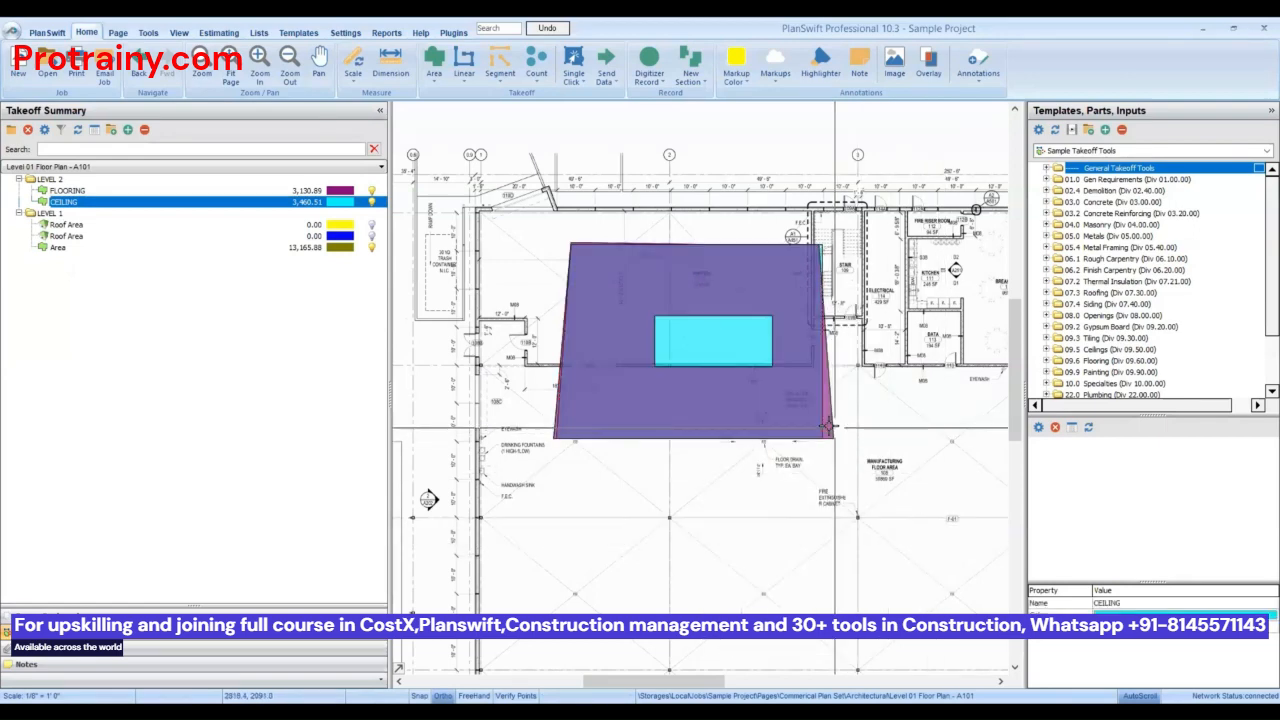
- Try to send the FLOORING section to the back, behind the CEILING section
left_click(826, 425)
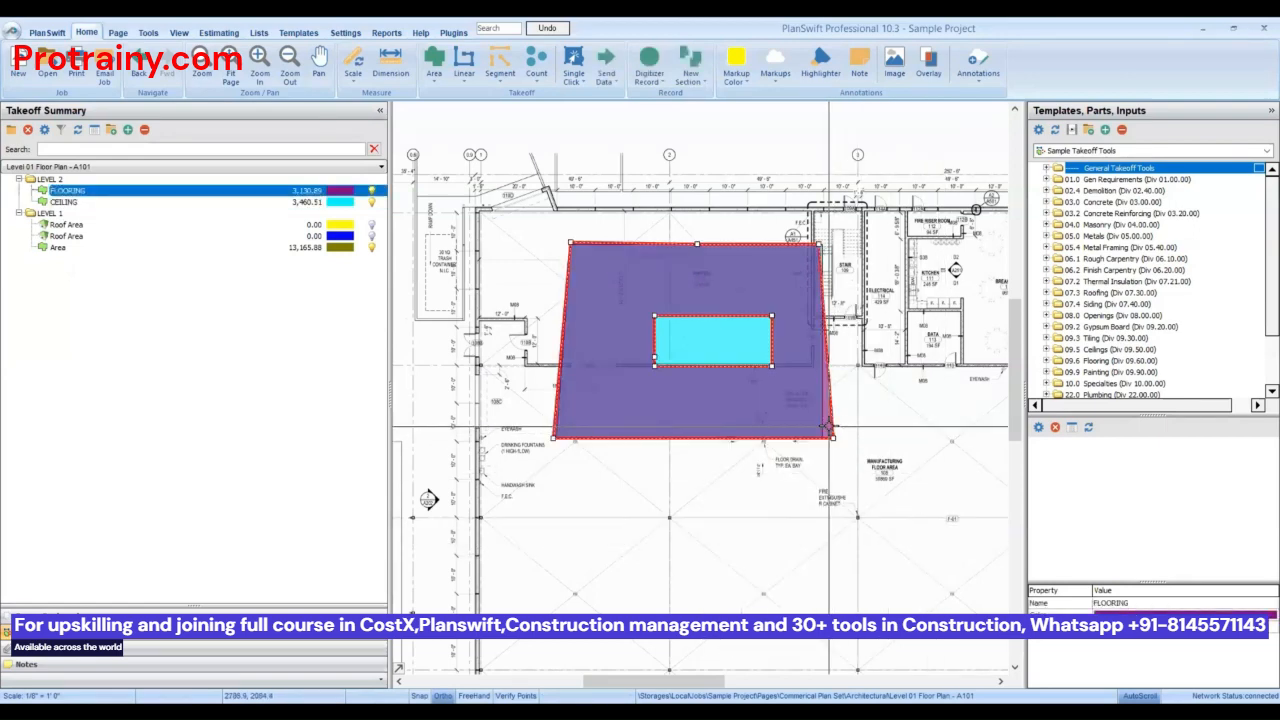
right_click(672, 393)
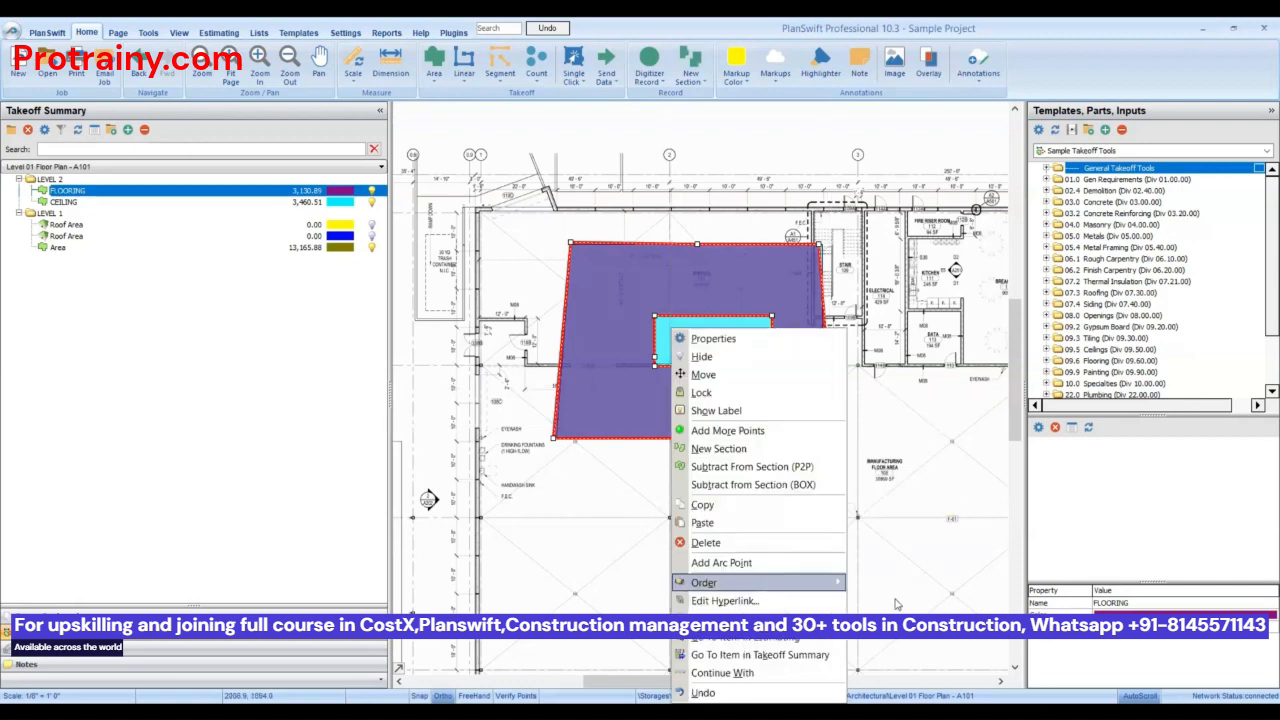
mouse_move(762, 587)
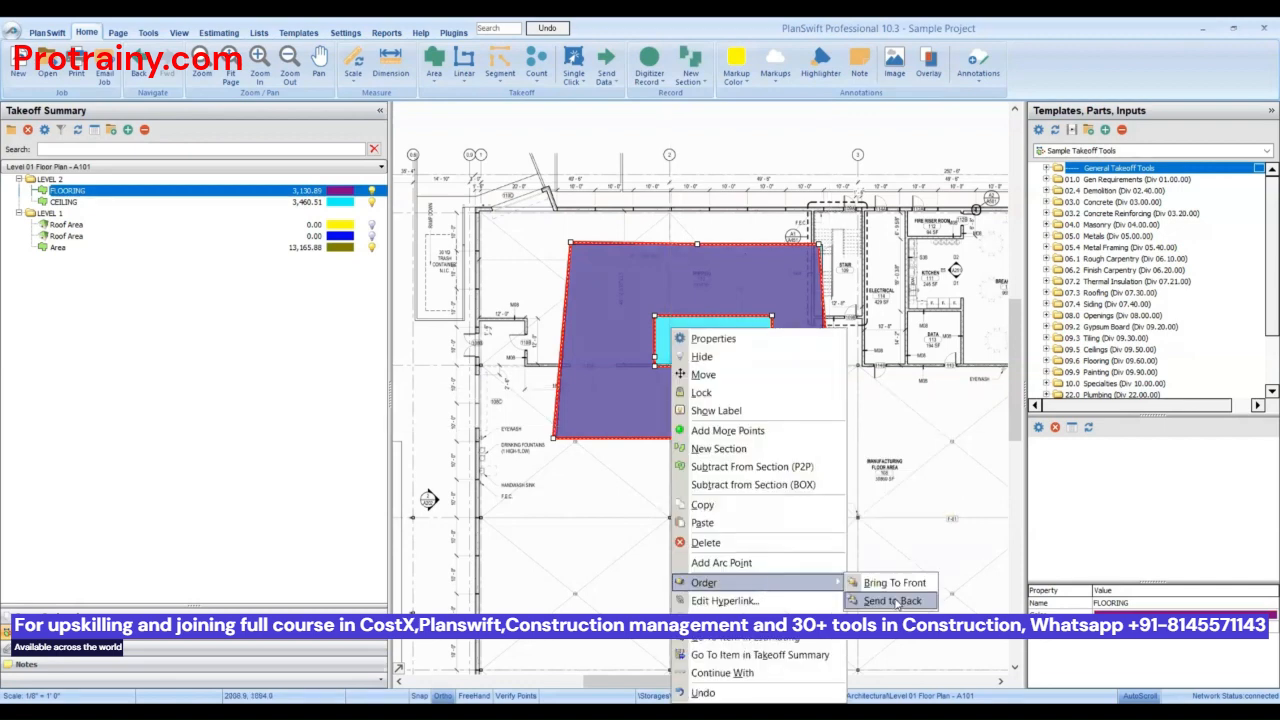
left_click(896, 603)
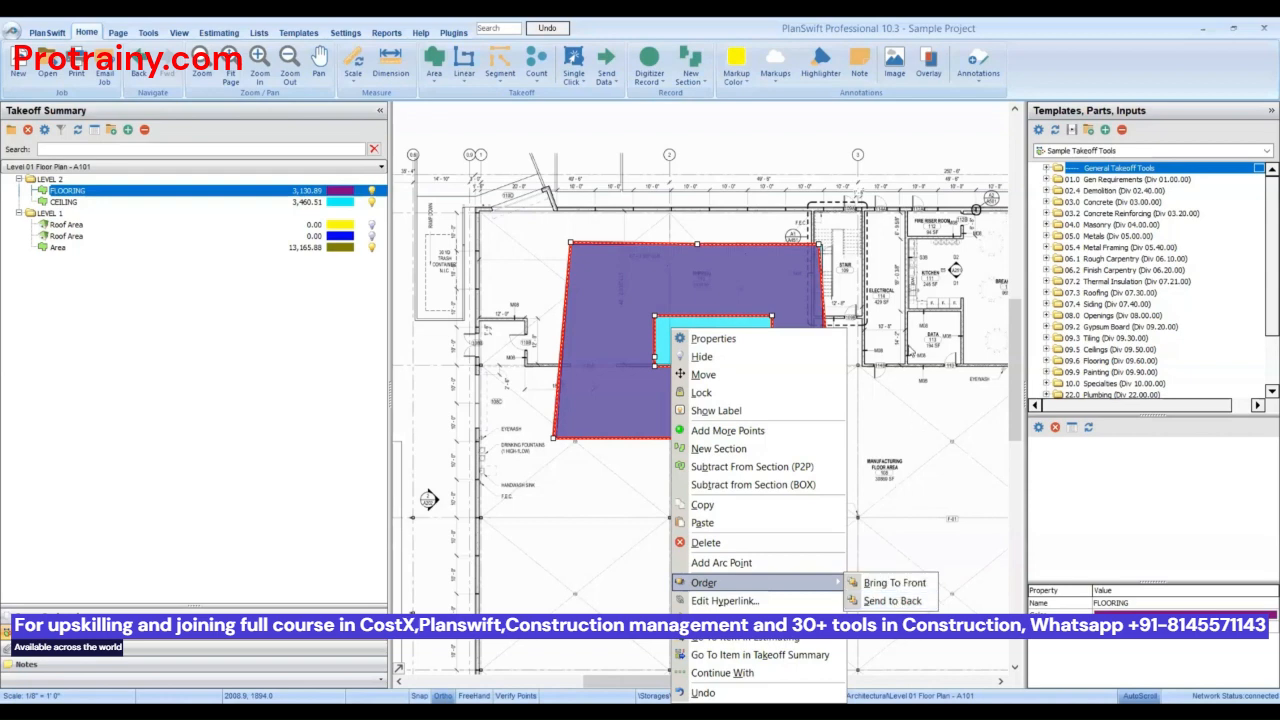
- Delete the FLOORING and CEILING sections together with their takeoff items
left_click_drag(918, 545, 912, 545)
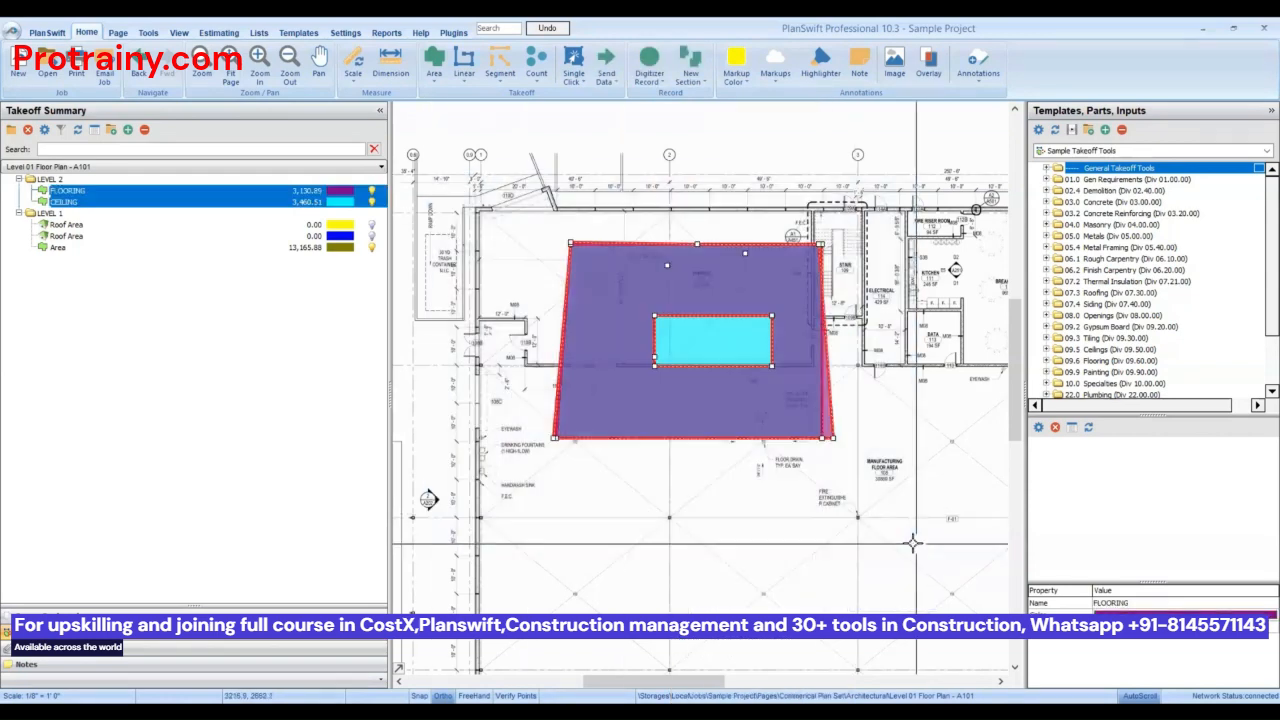
key("Delete")
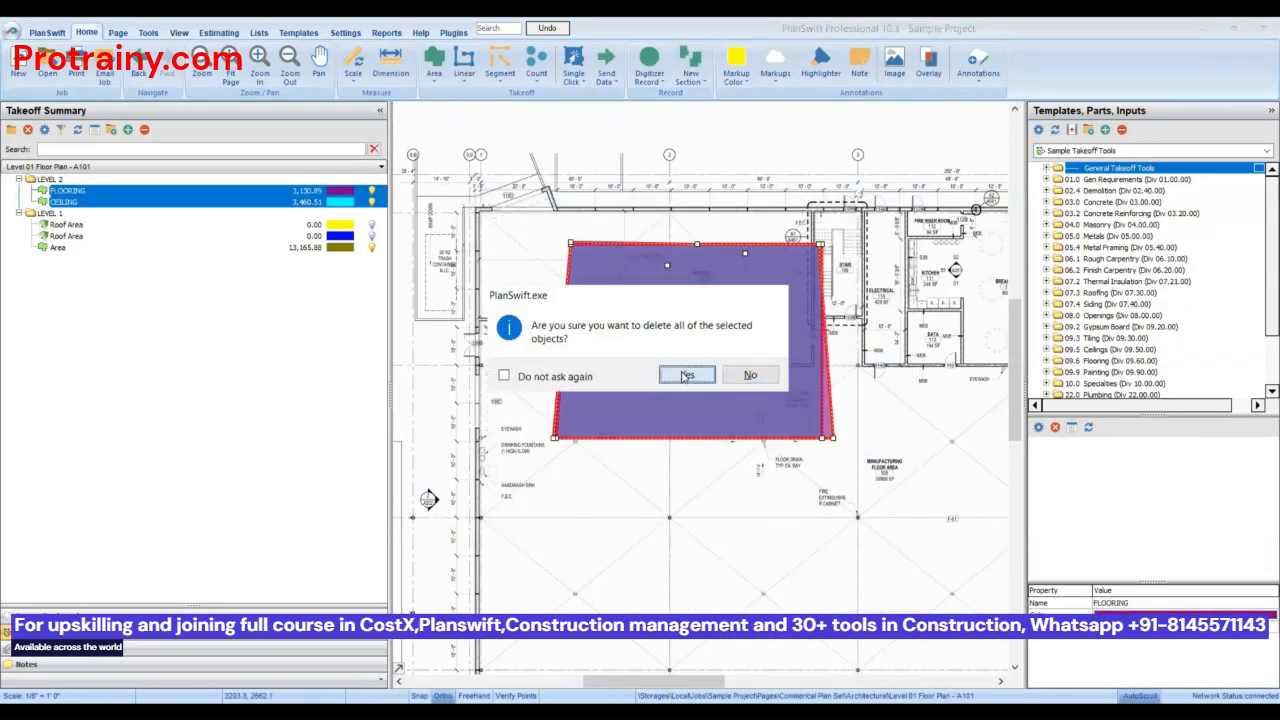
left_click(686, 375)
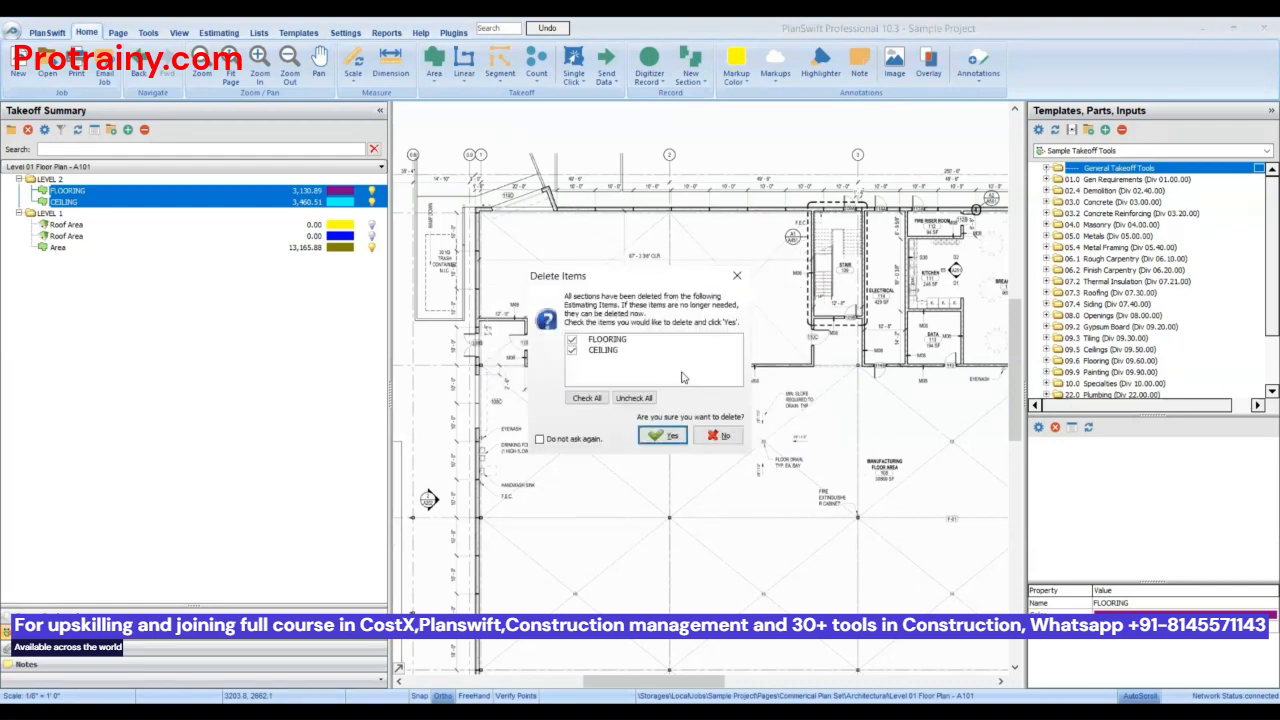
left_click(664, 435)
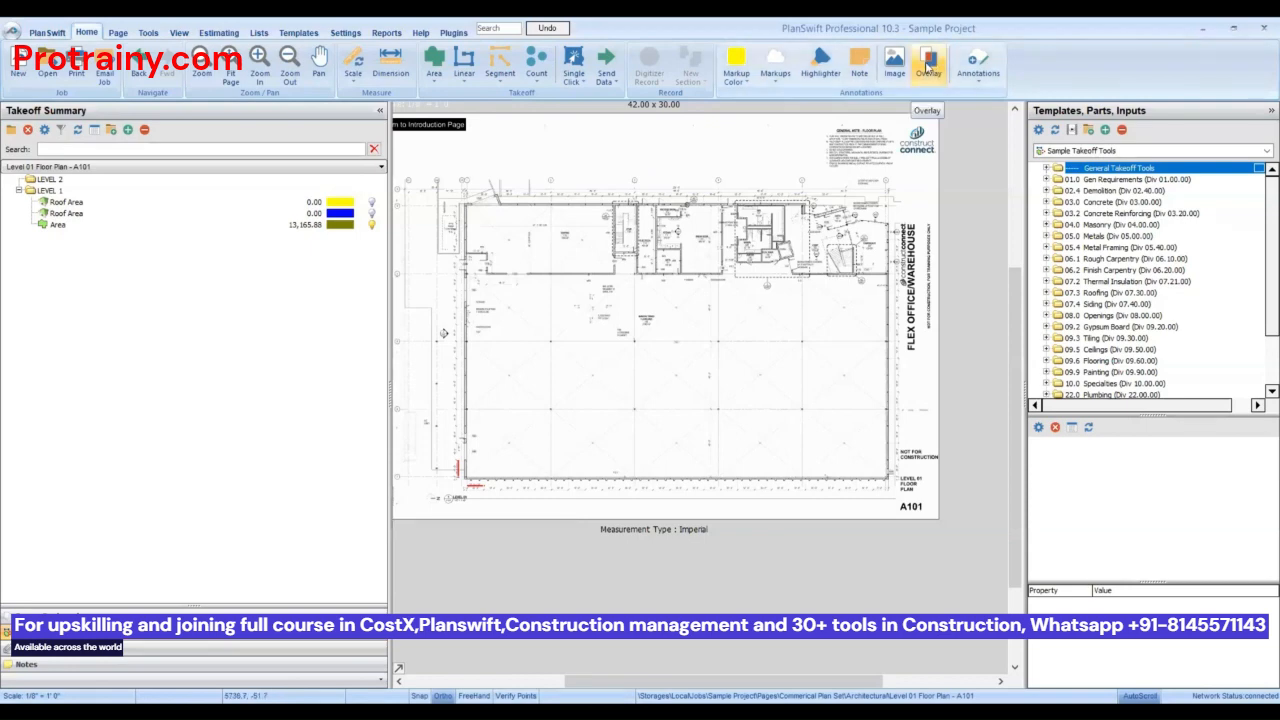
- Create a standard overlay of the structural page Footing and Foundation Plan - S101 in red on the Level 01 Floor Plan
left_click(929, 70)
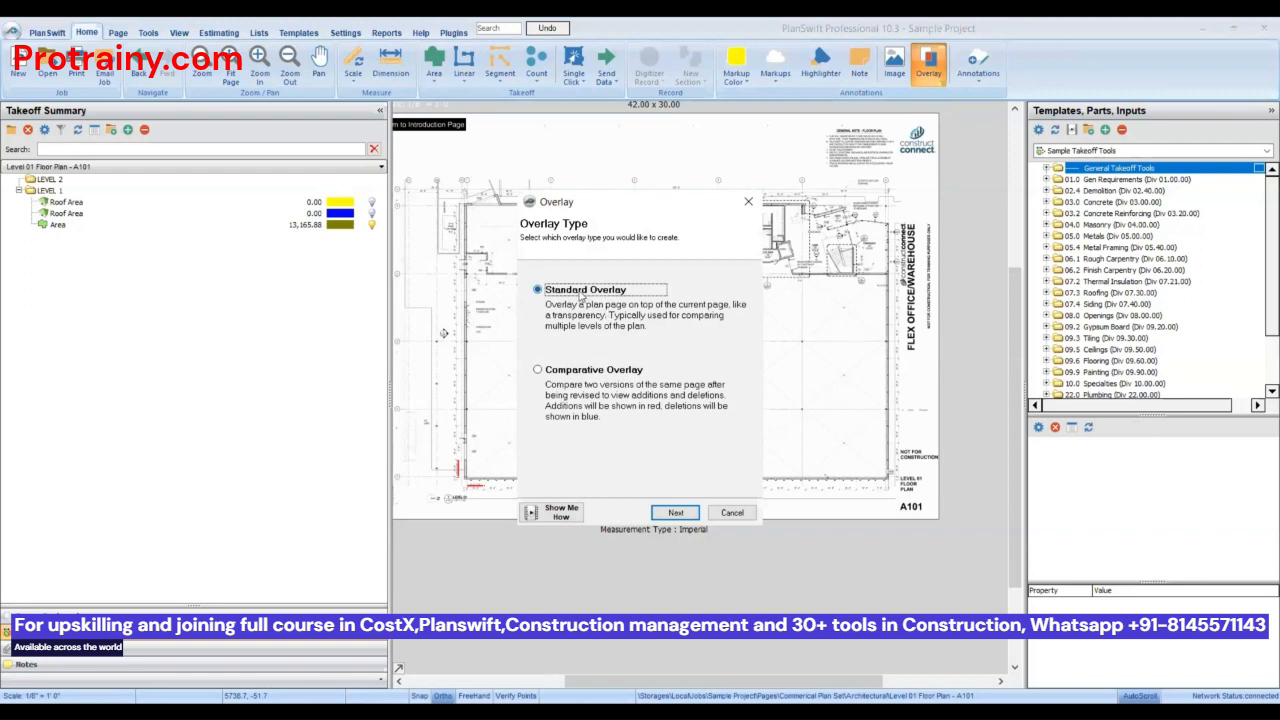
left_click(678, 513)
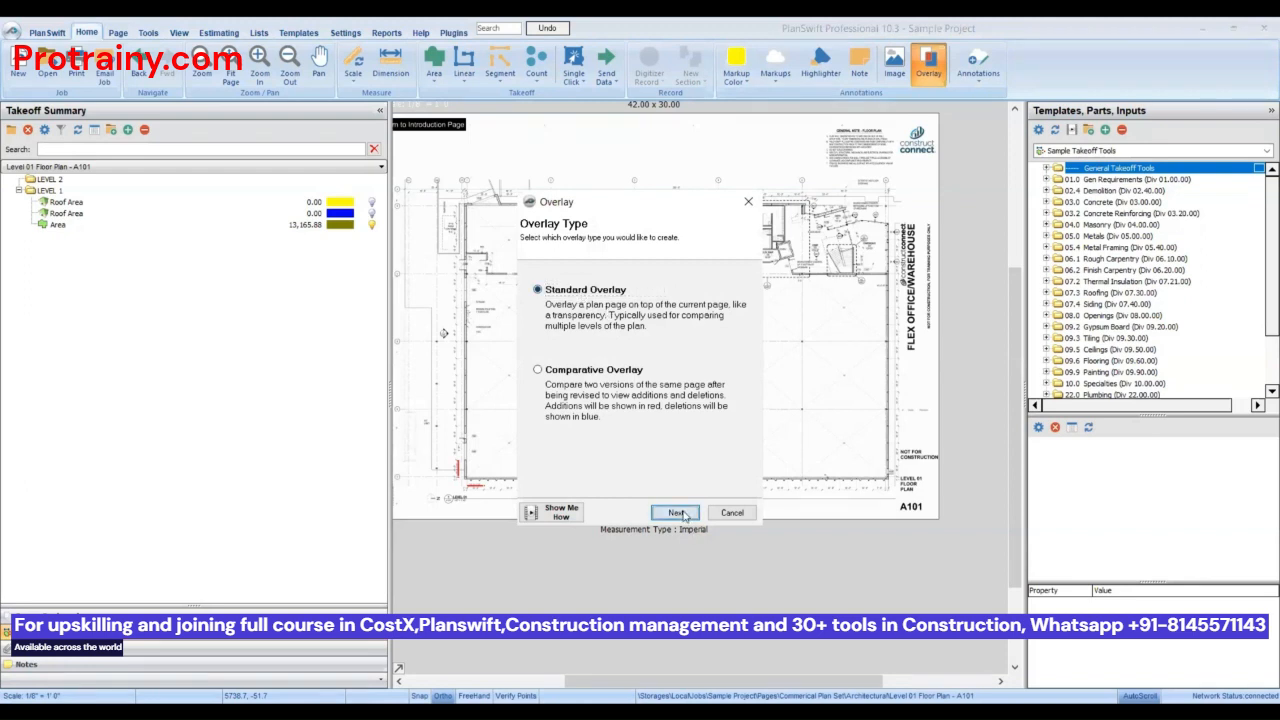
left_click(531, 340)
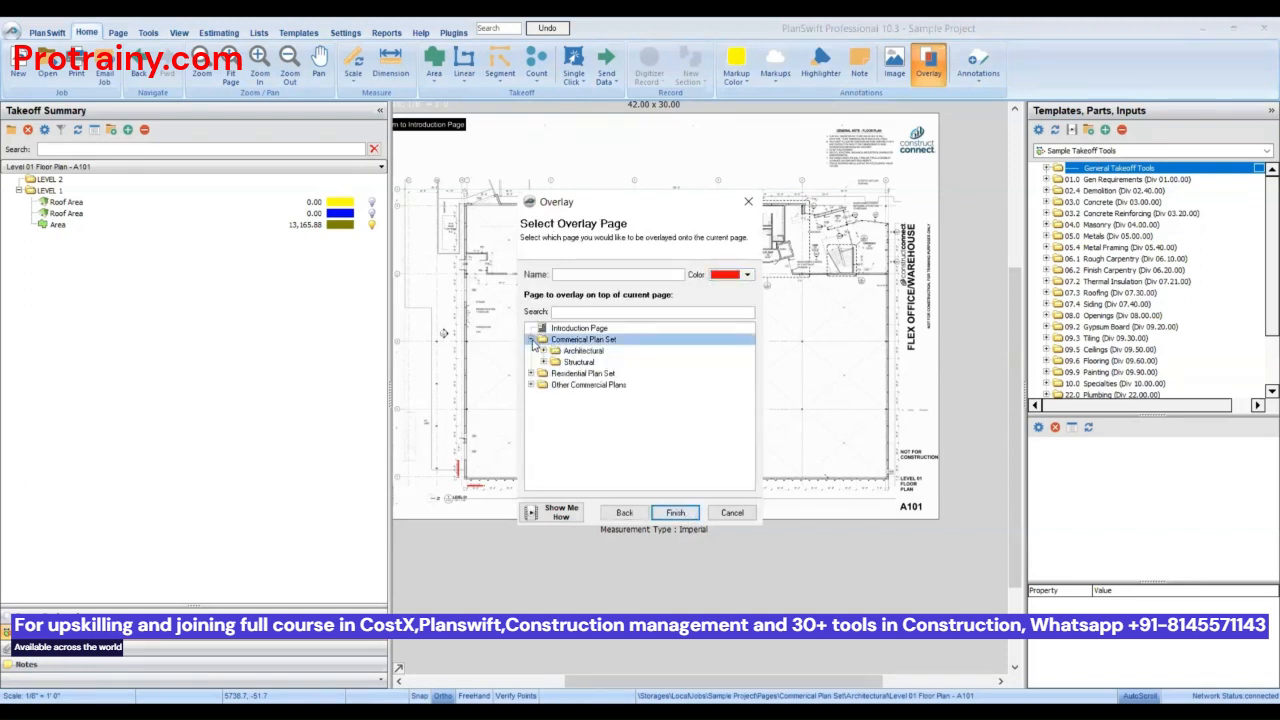
left_click(540, 352)
left_click(541, 362)
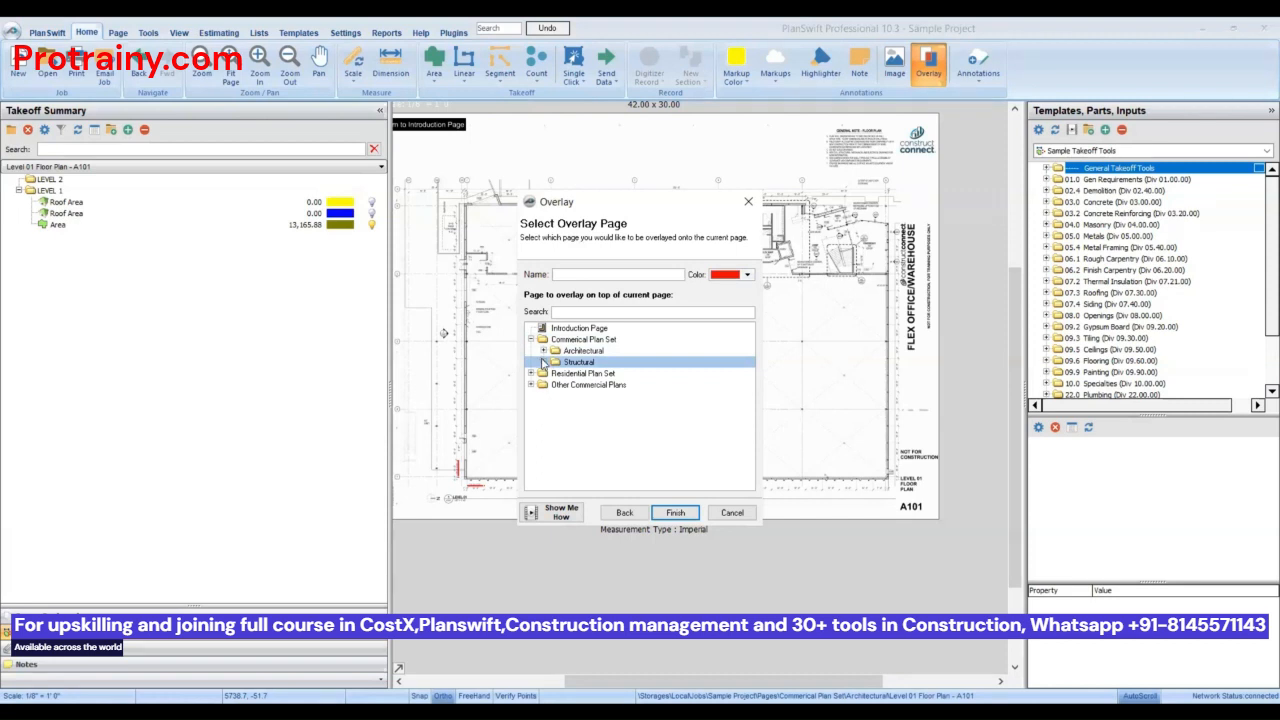
left_click(542, 362)
left_click(624, 384)
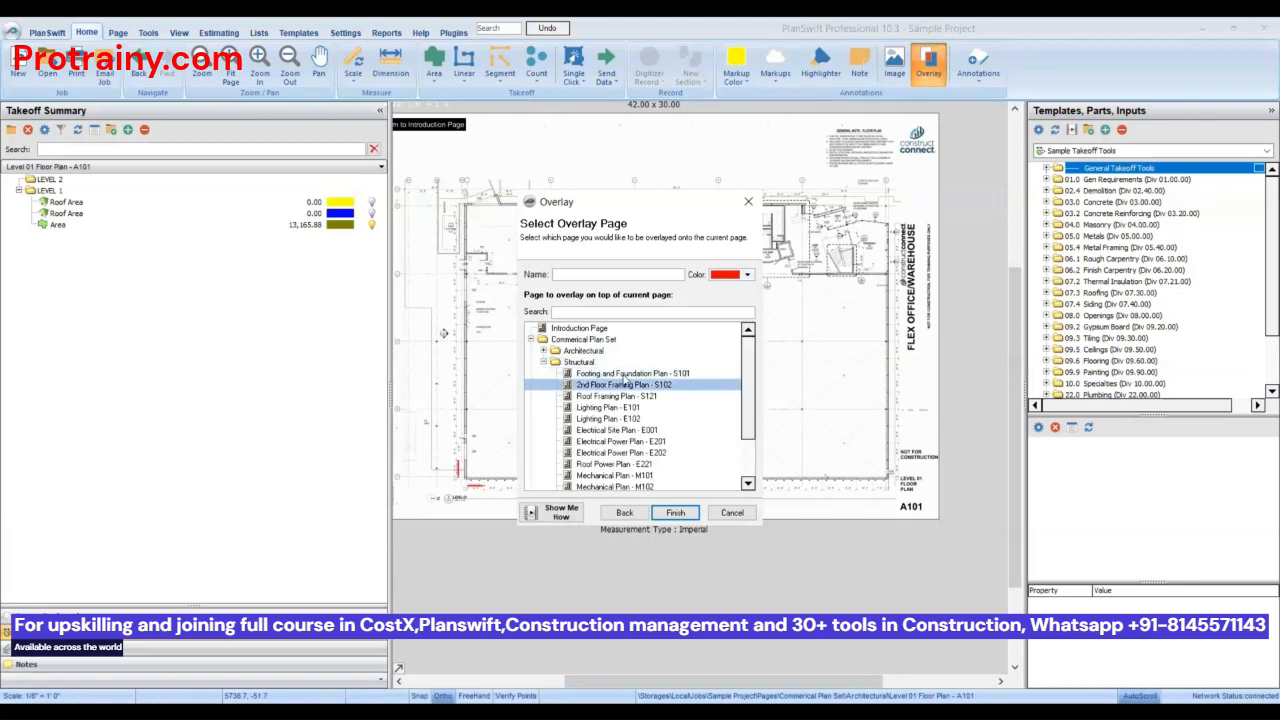
left_click(620, 374)
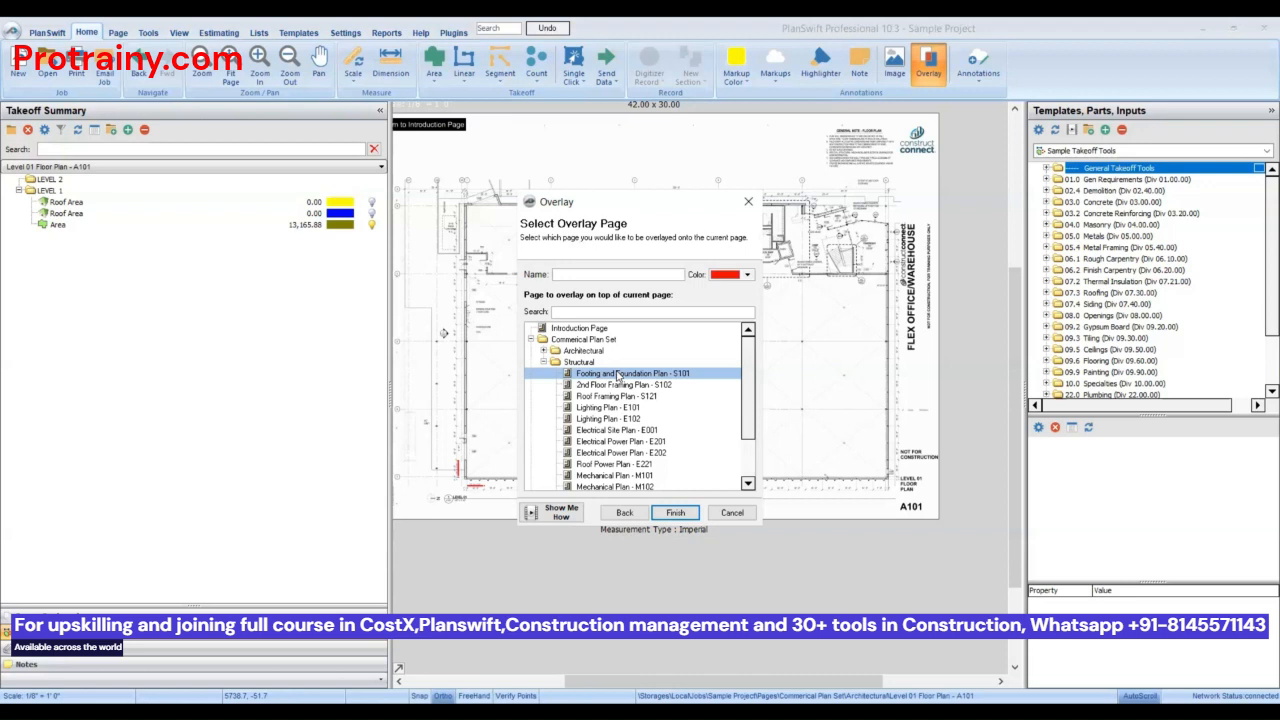
left_click(675, 512)
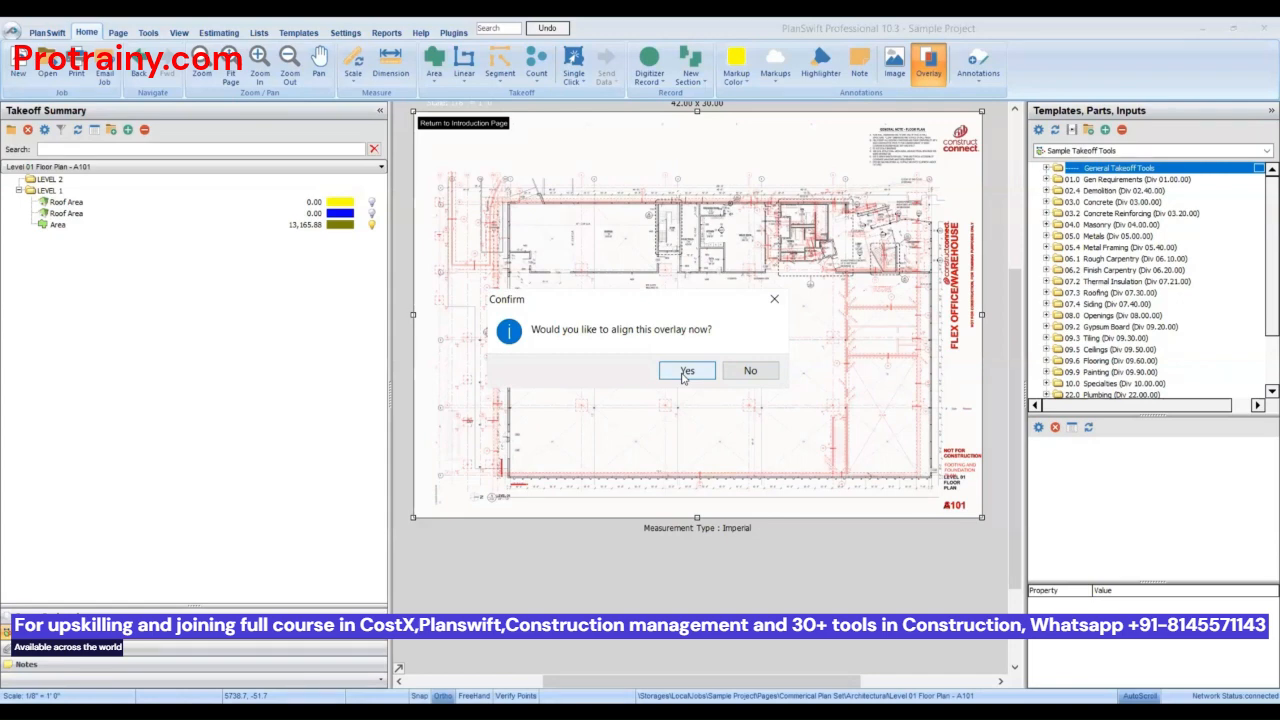
- Start aligning the overlay and match its first alignment point to the floor plan at the building's lower-left exterior corner
left_click(686, 371)
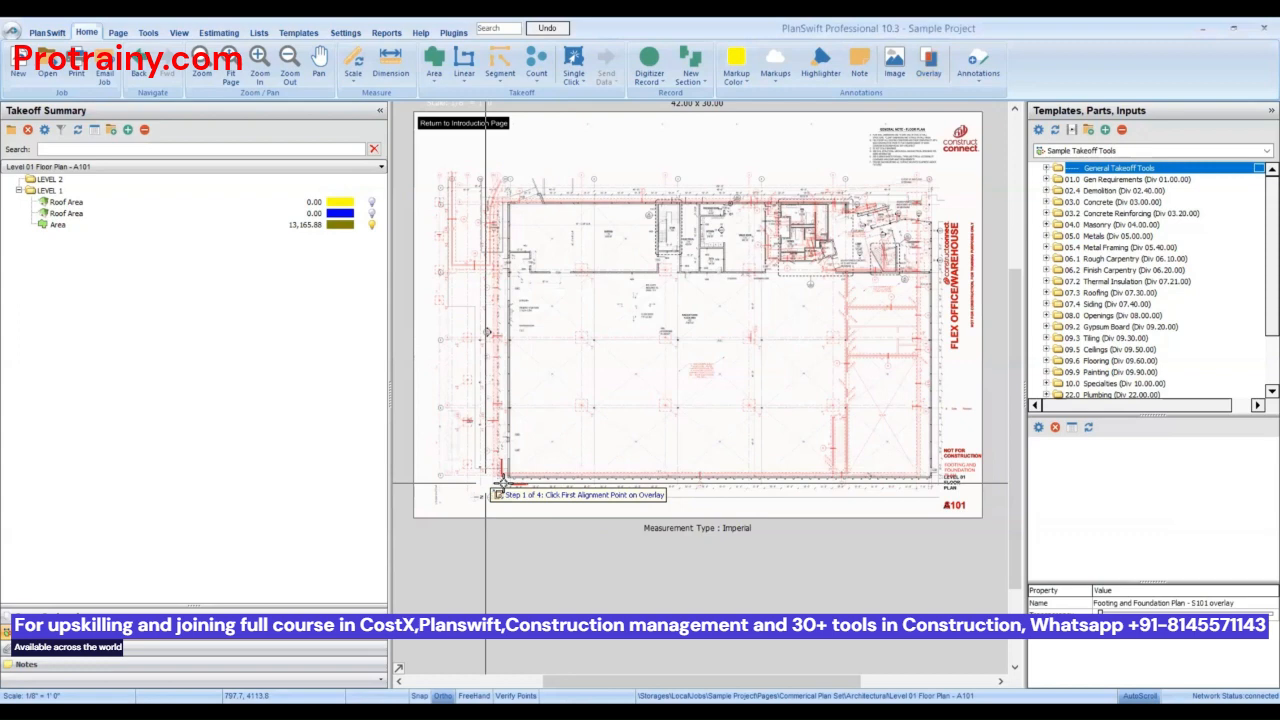
scroll(500, 484, "up", 2)
scroll(505, 478, "up", 2)
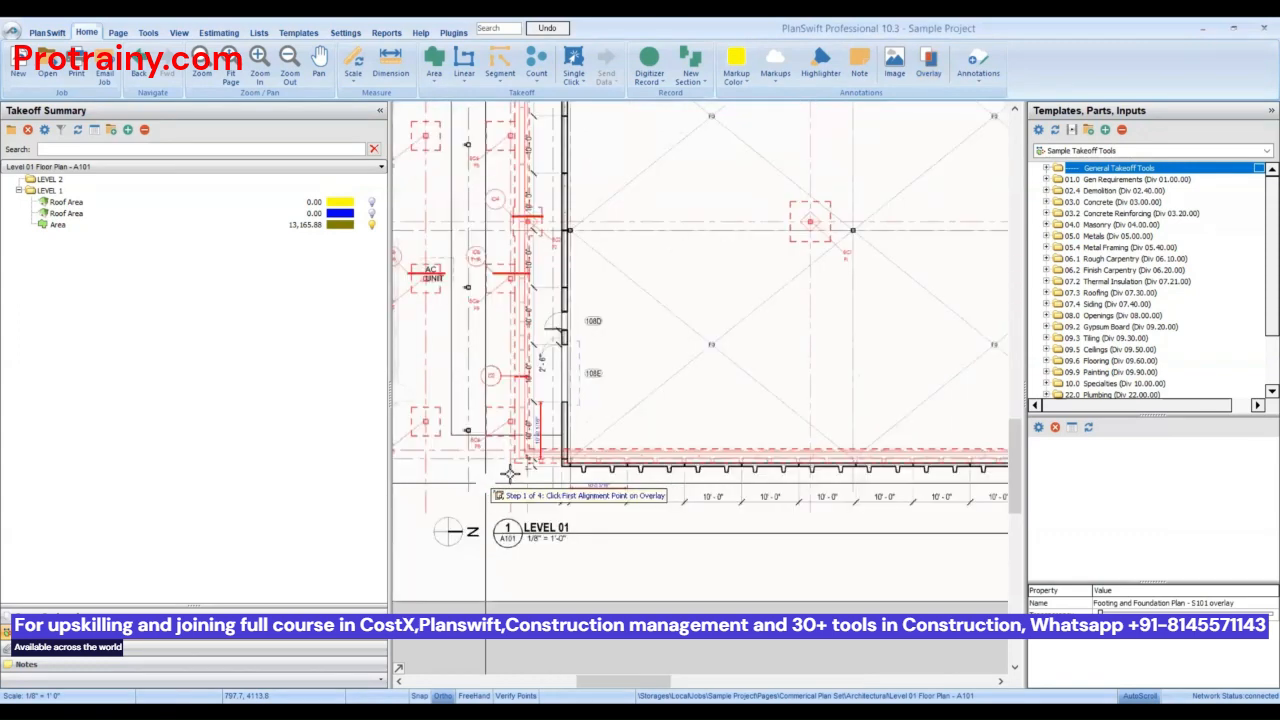
scroll(510, 474, "up", 2)
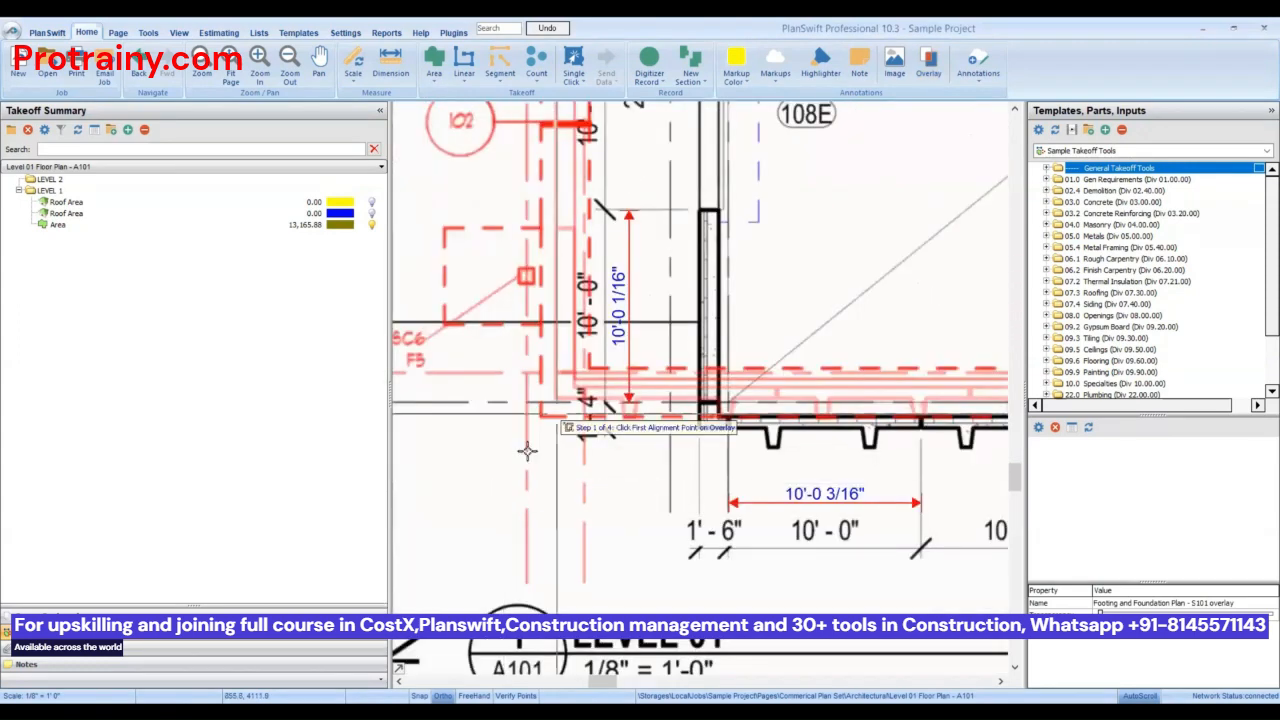
left_click(527, 451)
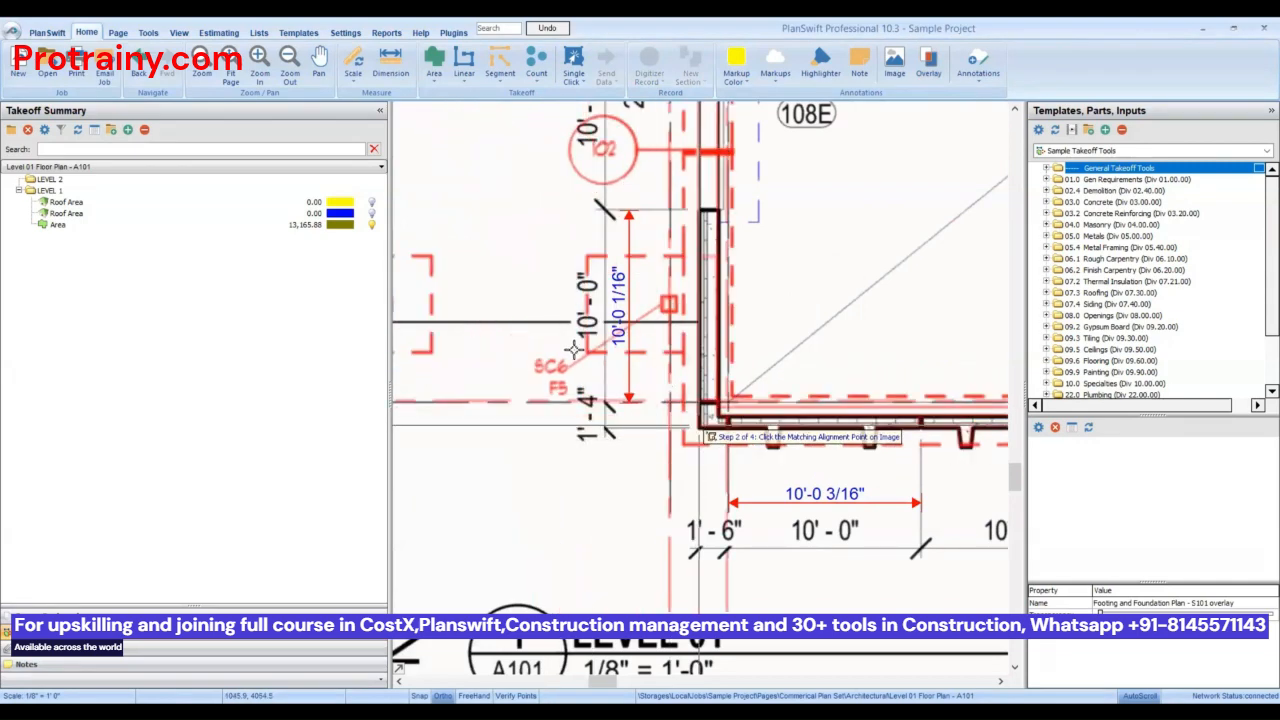
left_click(575, 351)
- Examine how the overlay's column footings, exterior walls and lobby area line up with the floor plan across the building
scroll(783, 341, "down", 1)
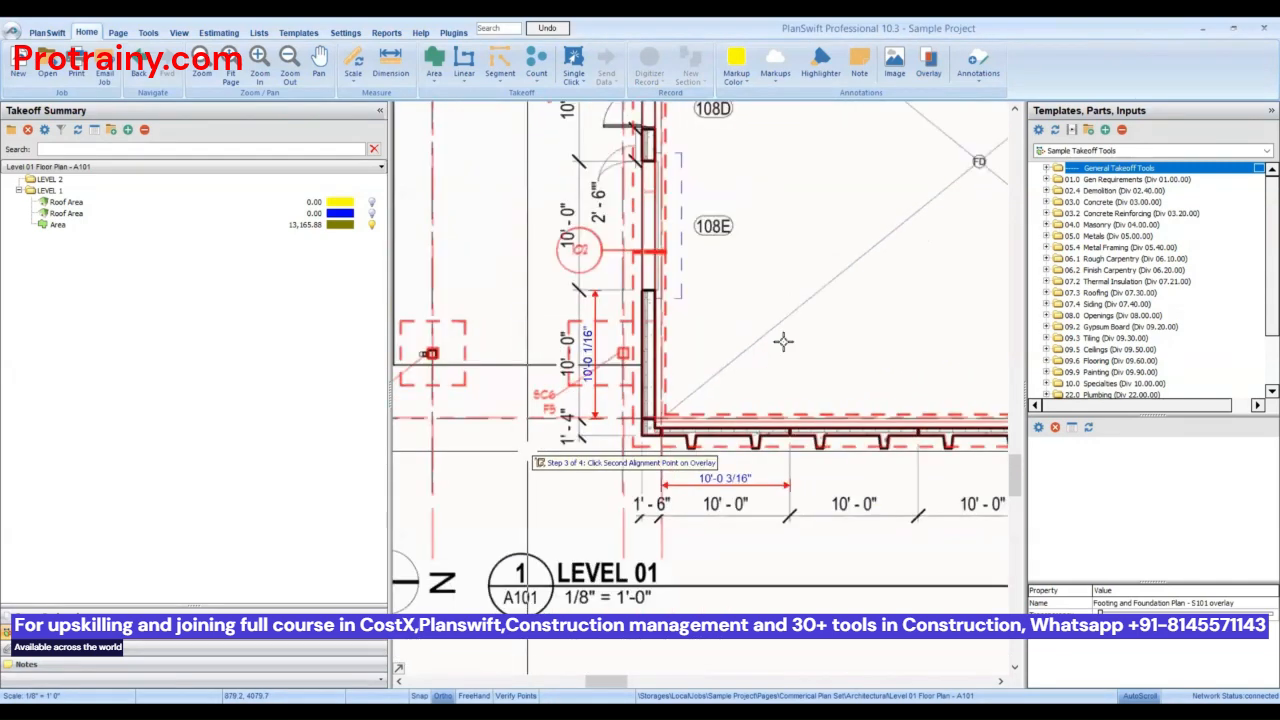
scroll(783, 341, "down", 3)
scroll(860, 440, "up", 2)
scroll(709, 399, "up", 3)
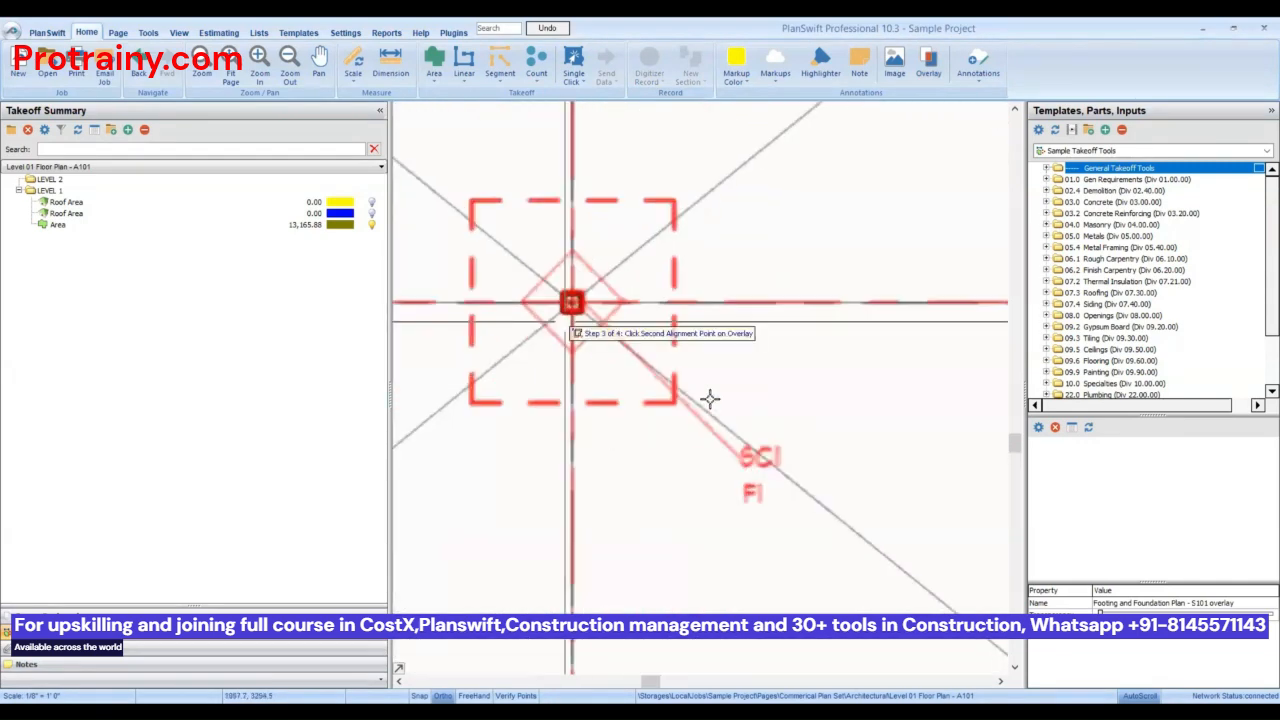
scroll(877, 329, "up", 1)
scroll(823, 309, "down", 4)
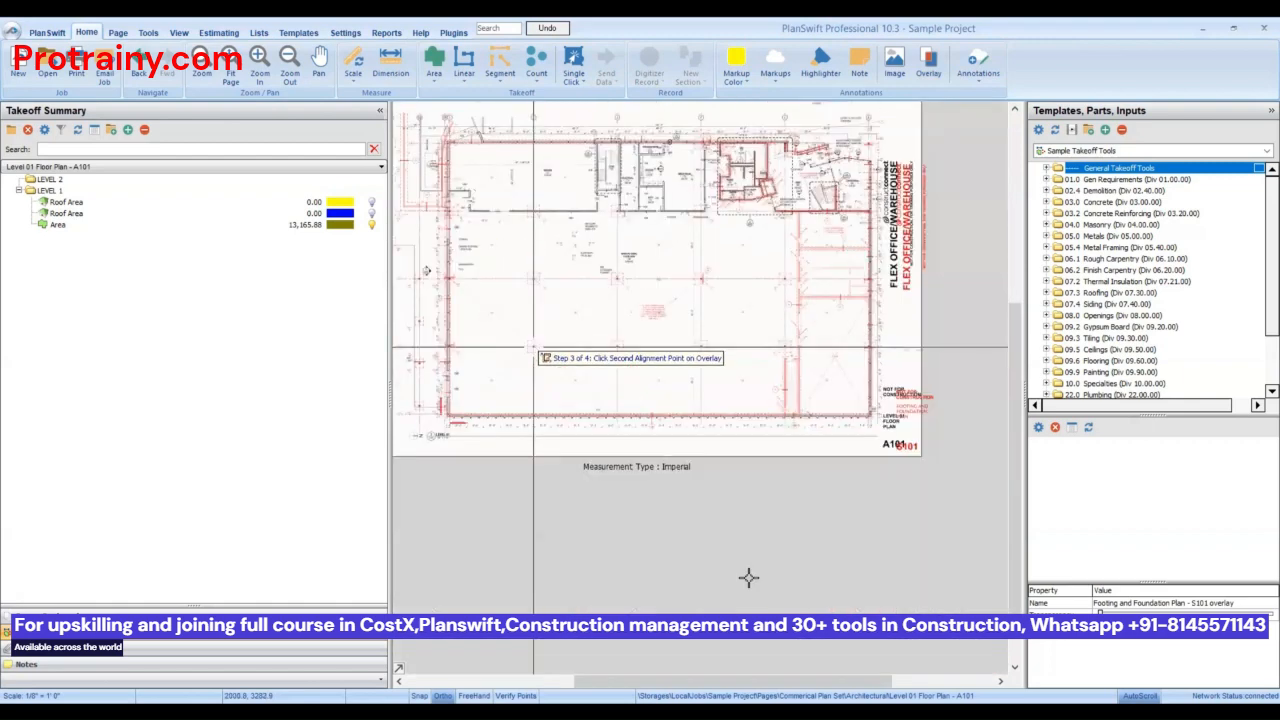
scroll(823, 402, "up", 4)
scroll(823, 402, "down", 1)
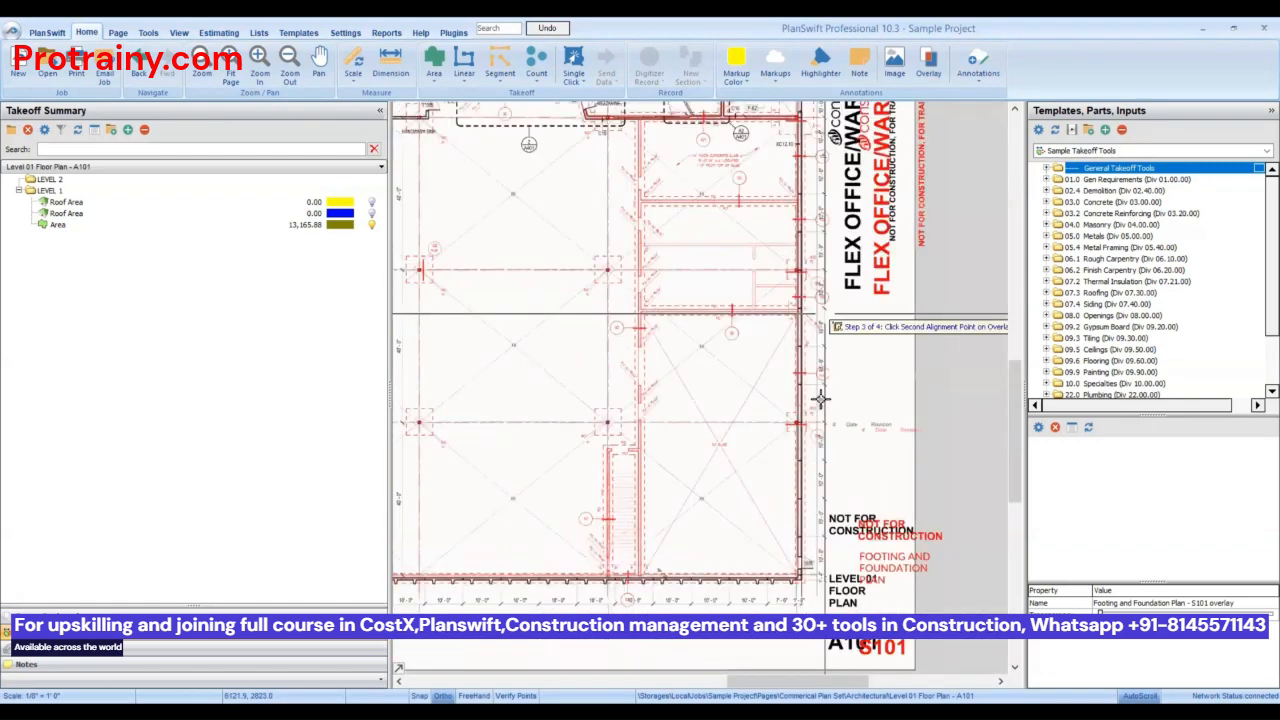
scroll(823, 404, "down", 1)
scroll(823, 404, "down", 1)
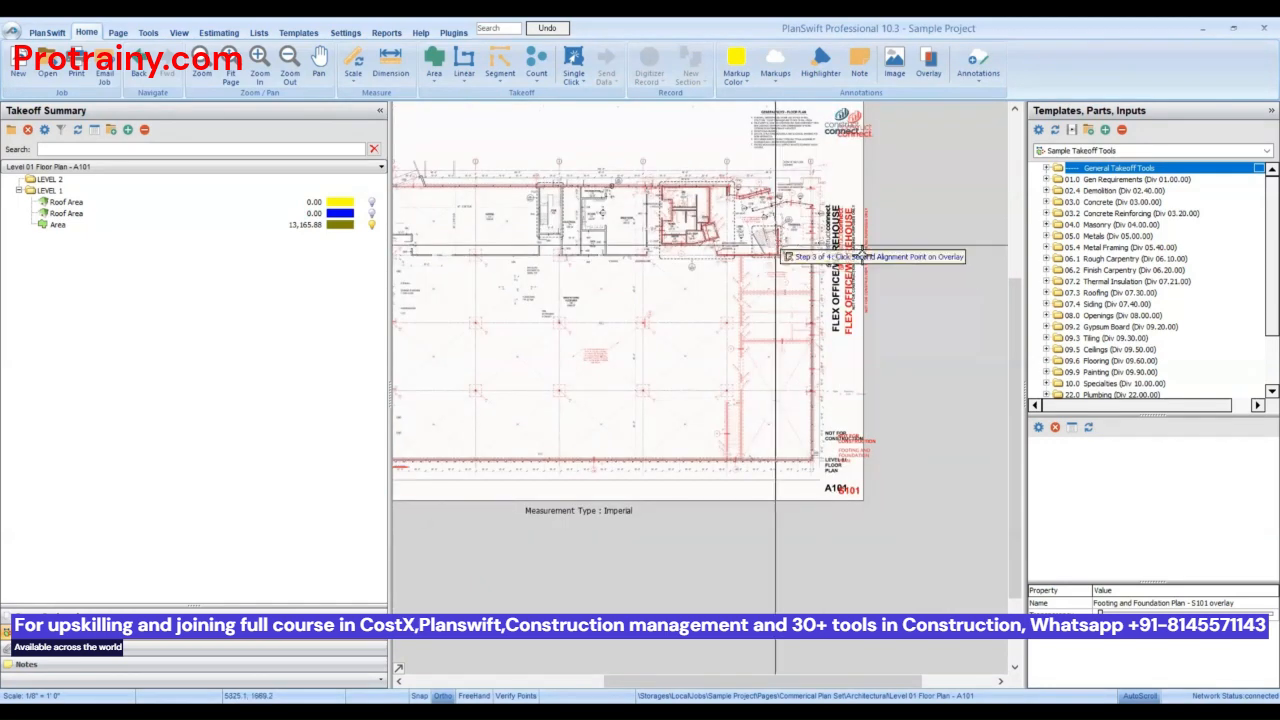
scroll(776, 246, "up", 3)
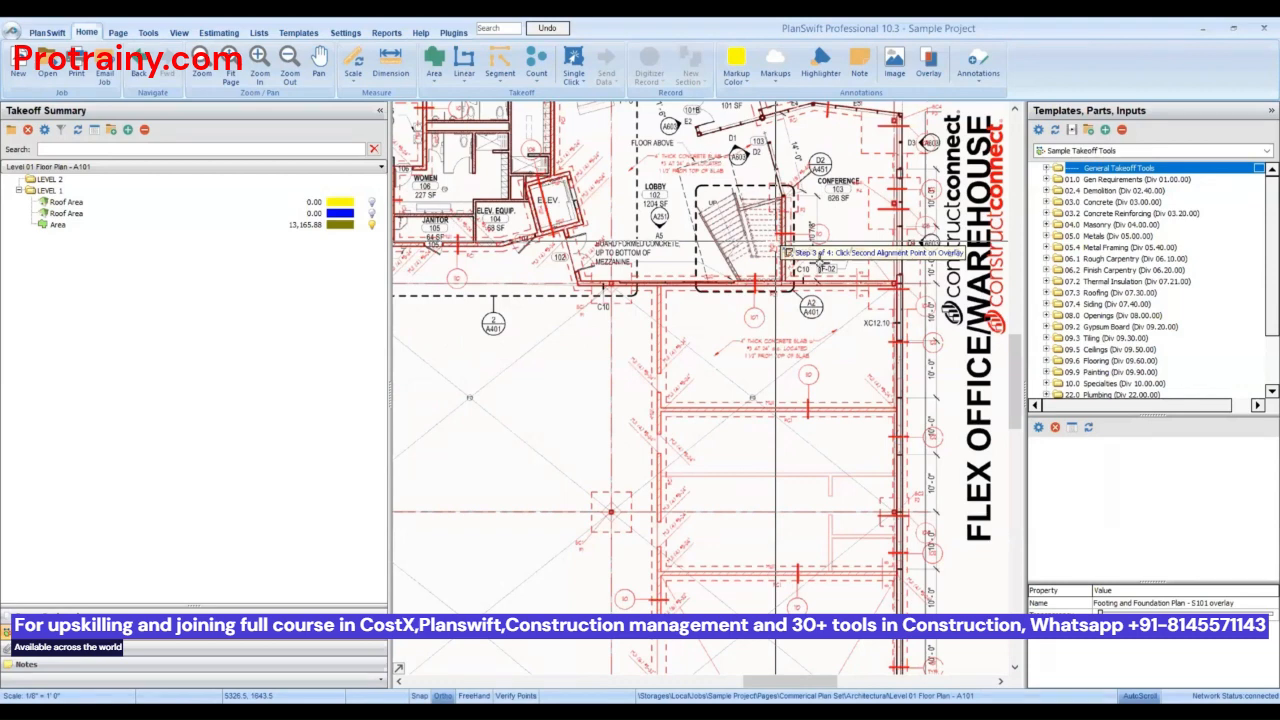
- Delete the Footing and Foundation Plan - S101 overlay from the Level 01 Floor Plan - A101 page
scroll(850, 266, "up", 2)
scroll(857, 211, "down", 5)
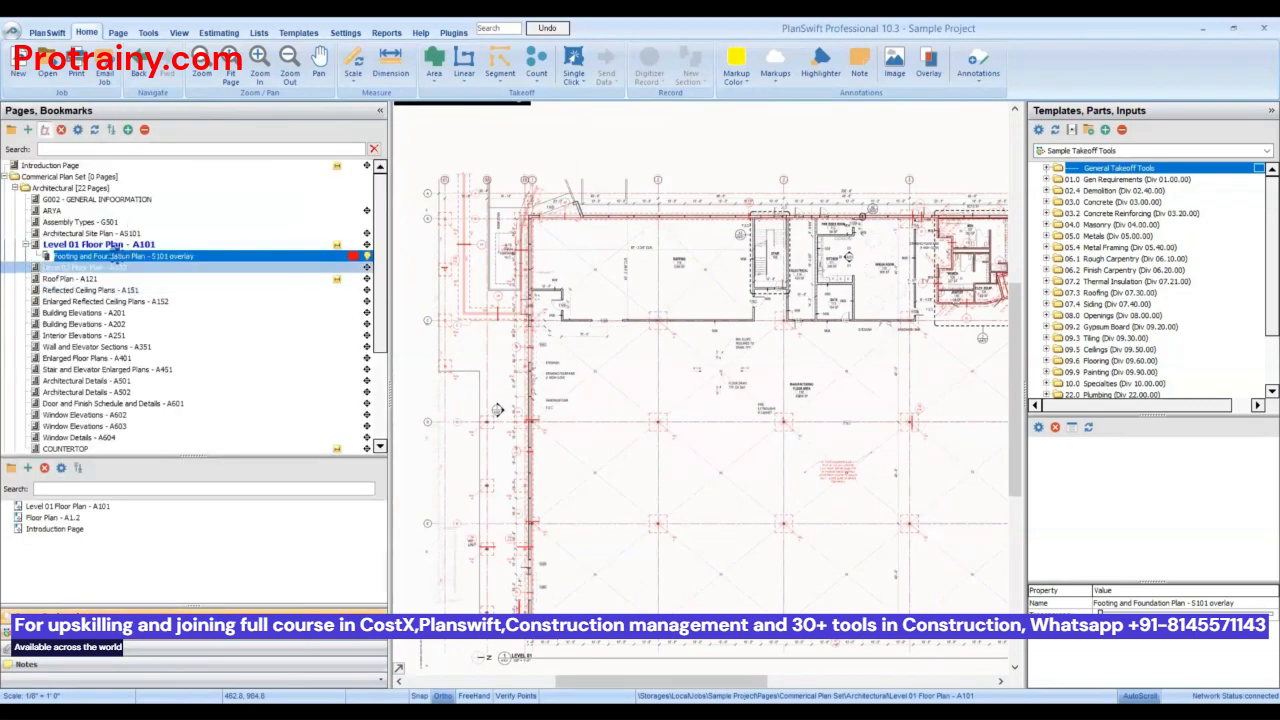
right_click(118, 256)
left_click(183, 377)
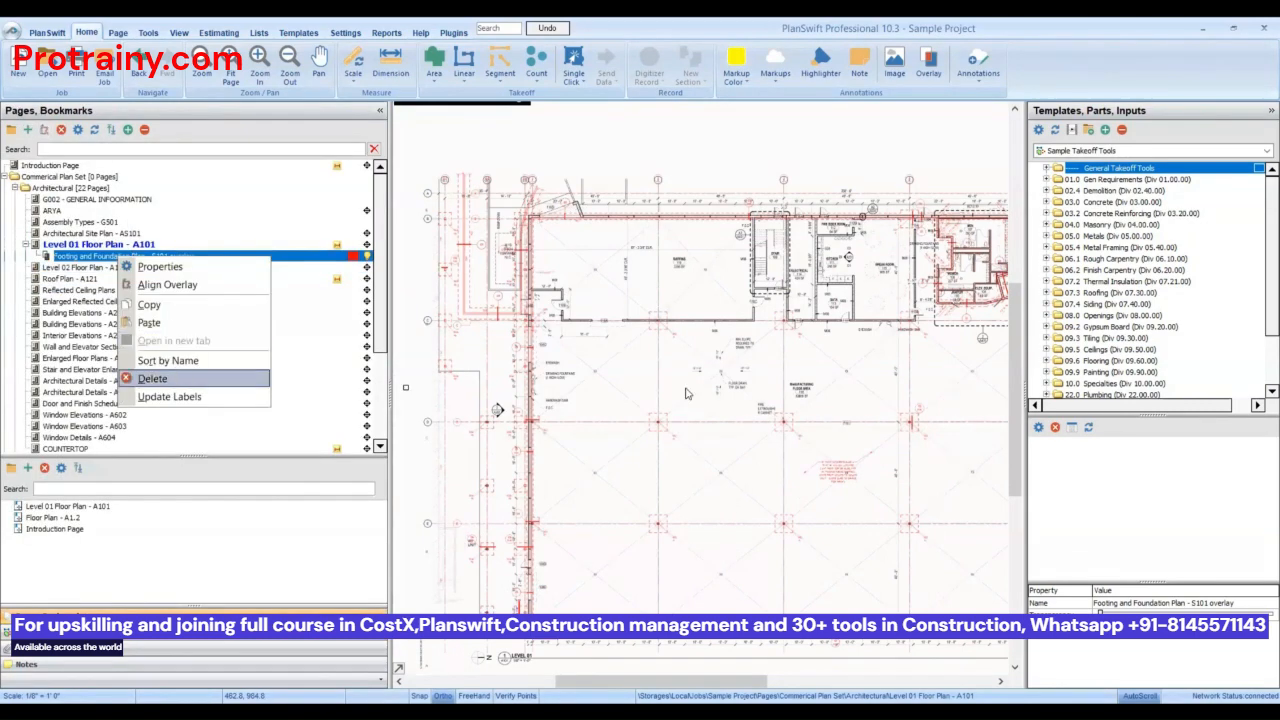
left_click(689, 375)
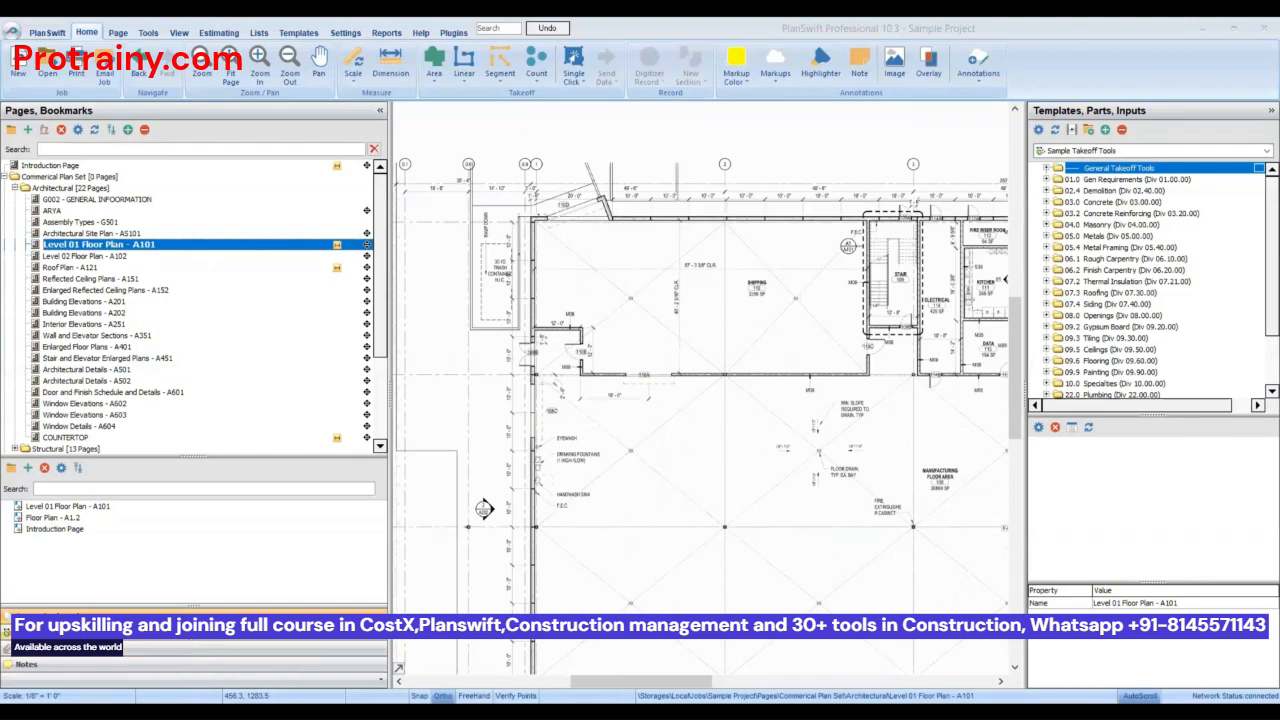
- Rename the Area takeoff item under LEVEL 1 as Flooring
left_click(178, 632)
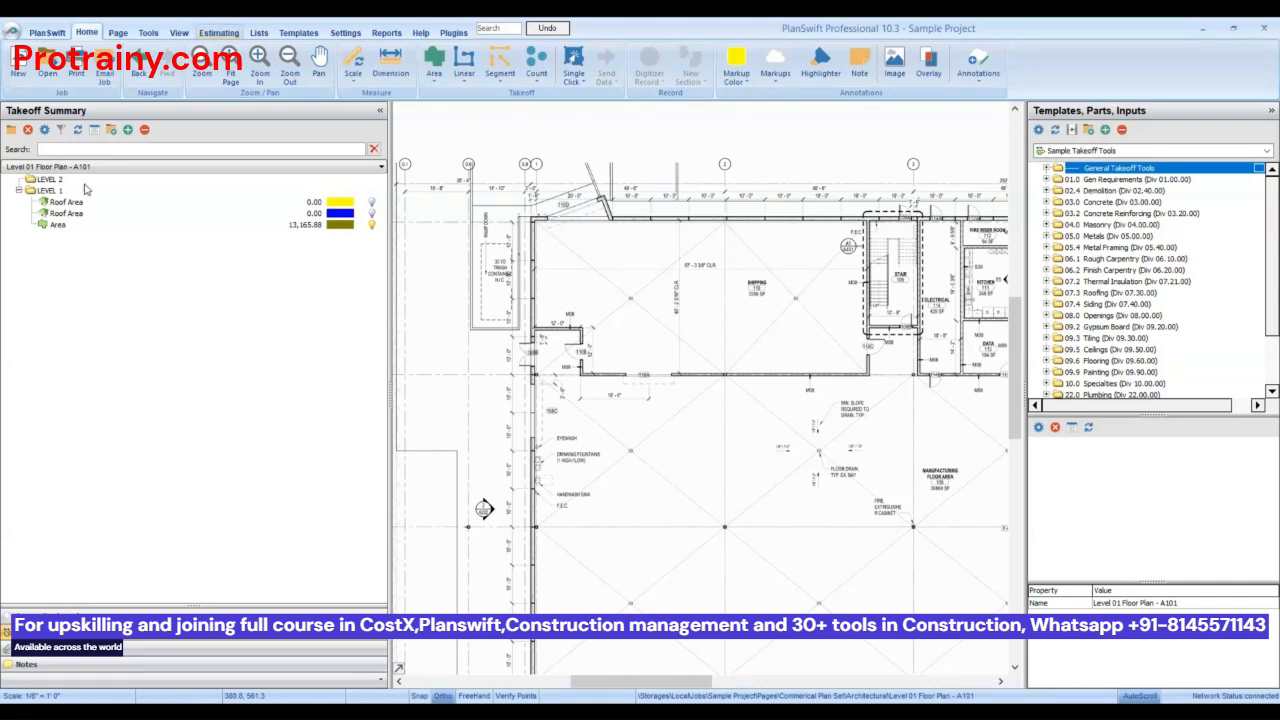
double_click(58, 224)
type("Flooring")
left_click(731, 409)
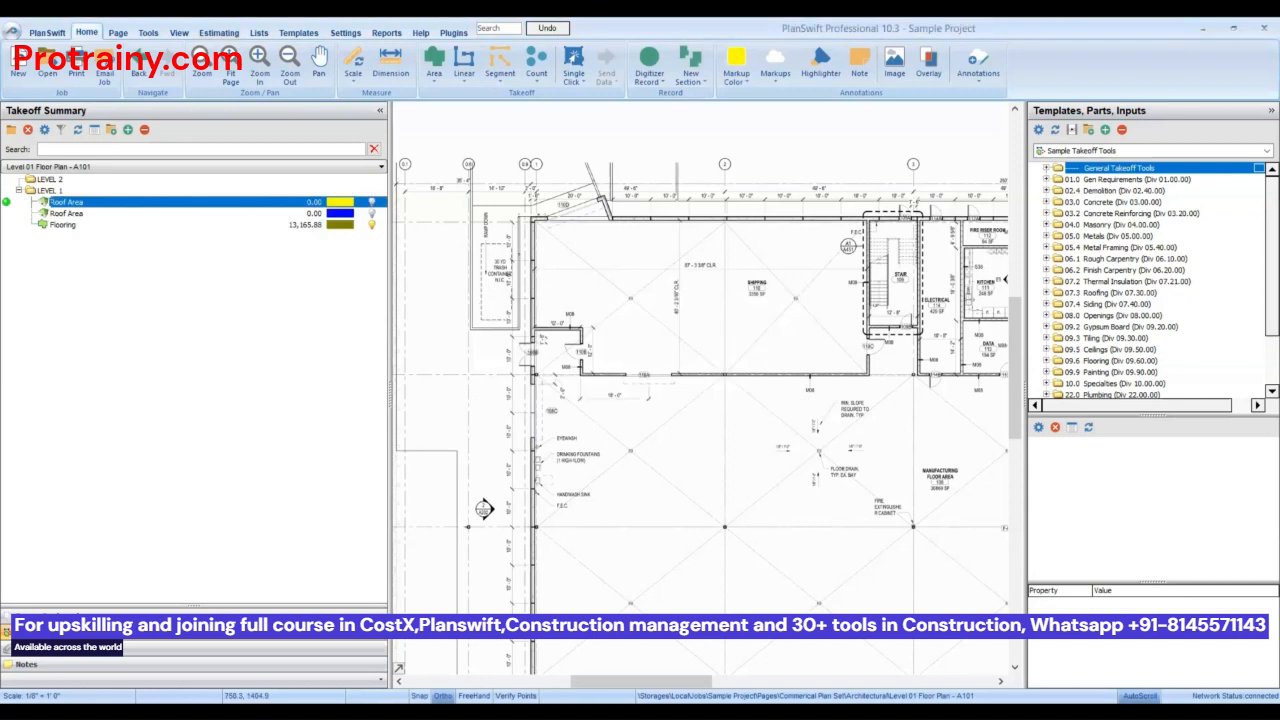
- Rename the yellow Roof Area takeoff item under LEVEL 1 as Roof
double_click(67, 202)
type("Ro")
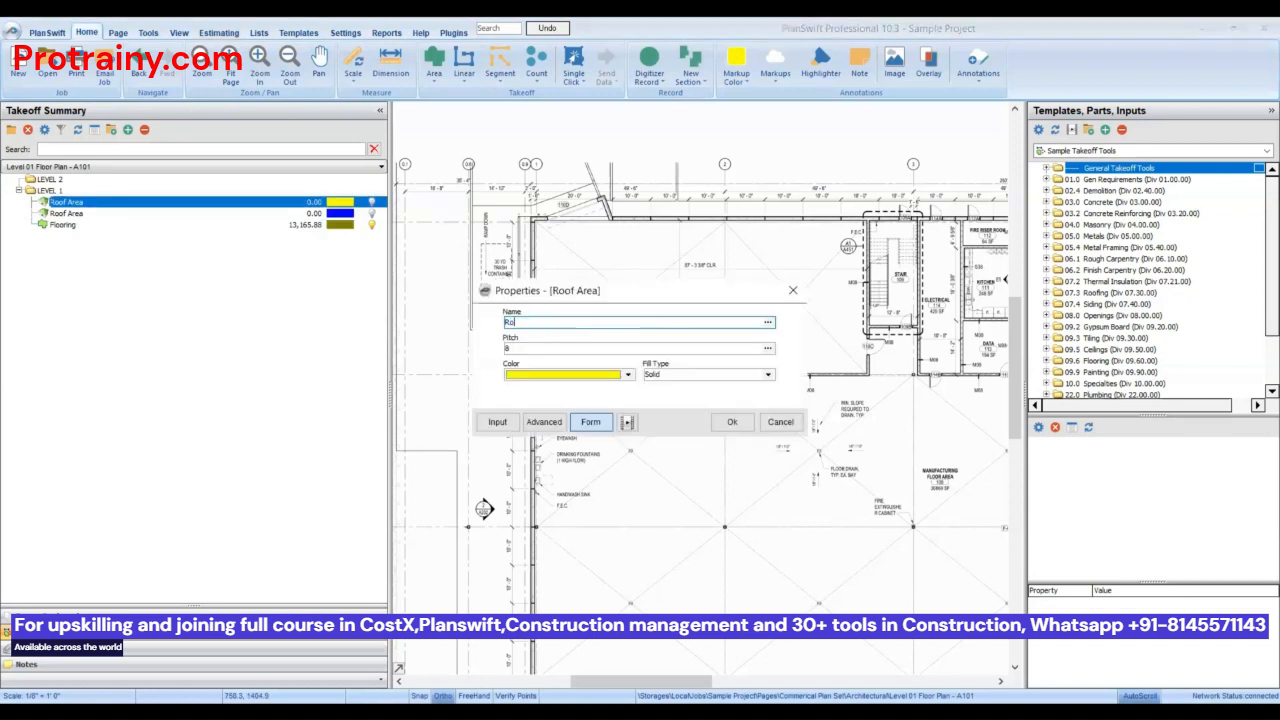
type("of")
key("Tab")
left_click(733, 422)
- Rename the blue Roof Area takeoff item under LEVEL 1 as Roof Joist
double_click(70, 214)
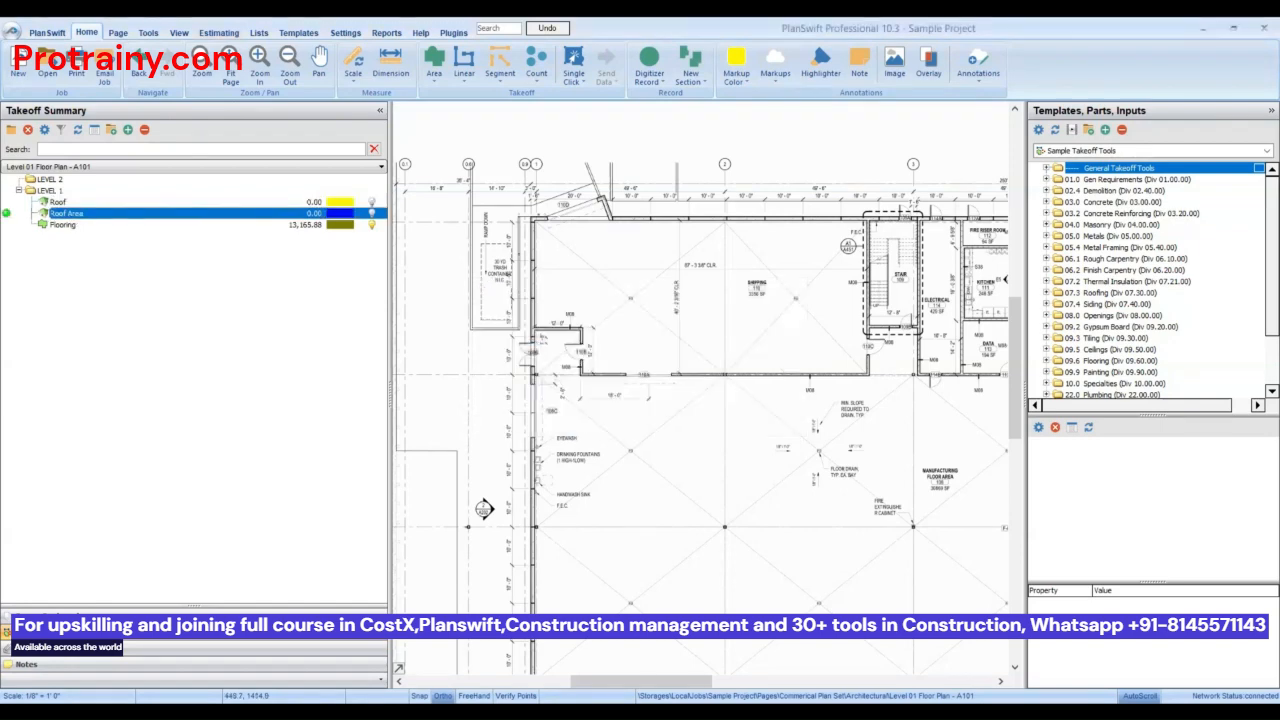
type("Roof Joist")
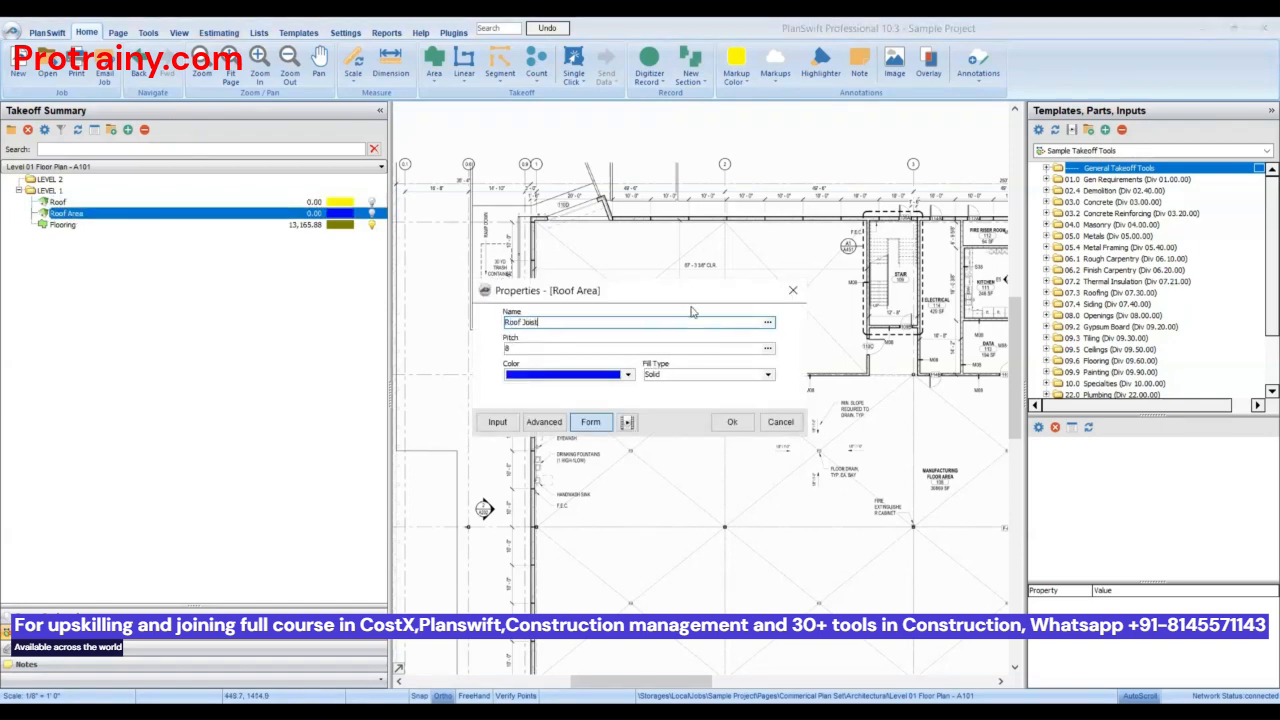
left_click(727, 422)
- Copy the LEVEL 1 folder with its Roof, Roof Joist and Flooring items from the estimating list
left_click(112, 193)
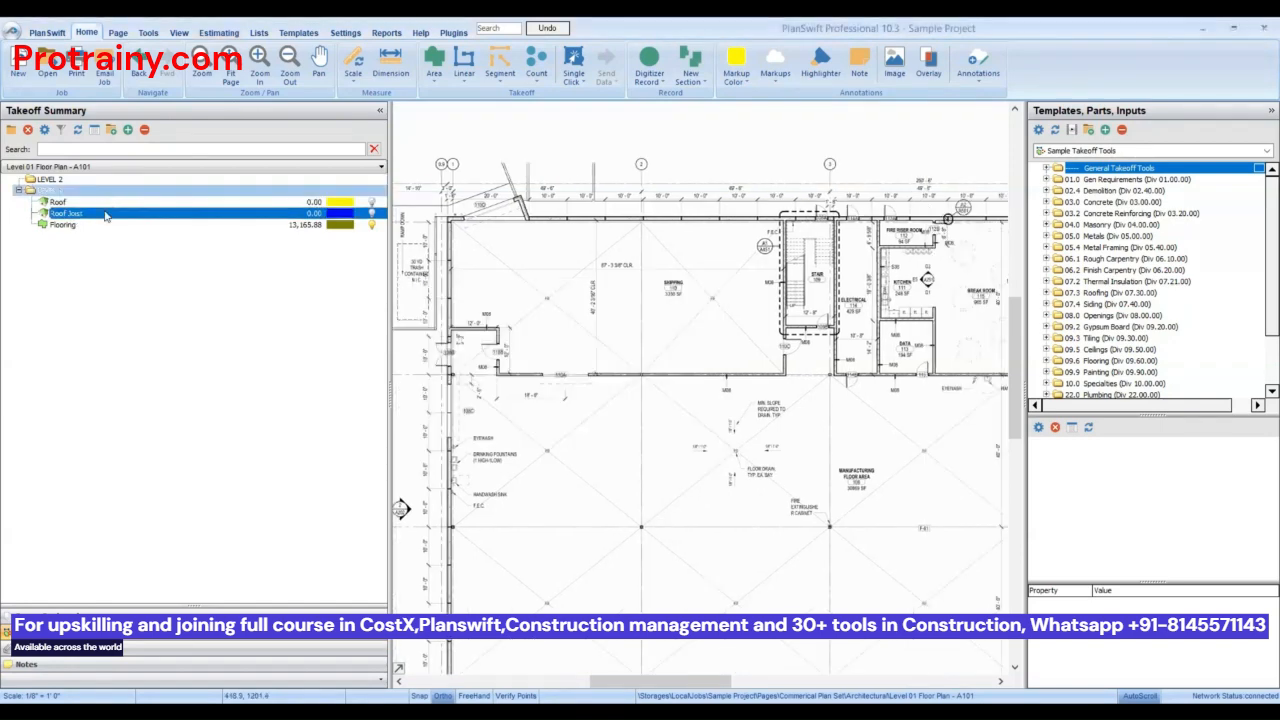
left_click(216, 33)
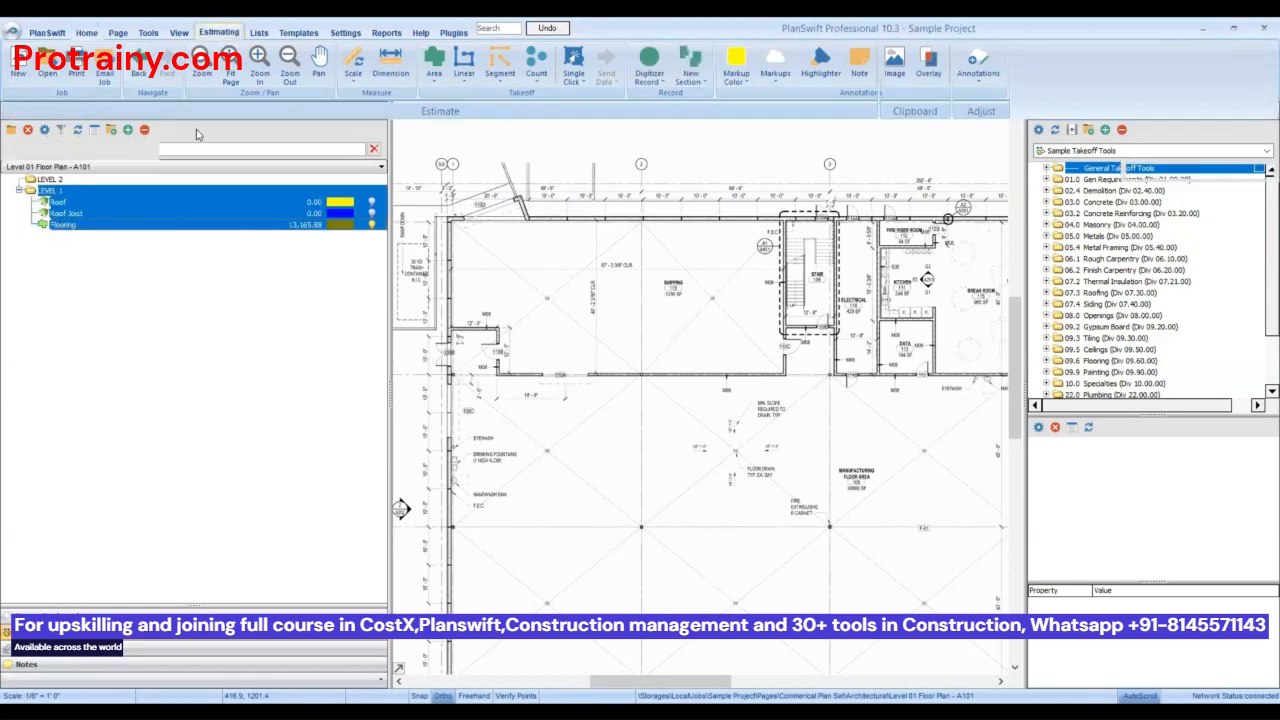
left_click(209, 183)
left_click(226, 171)
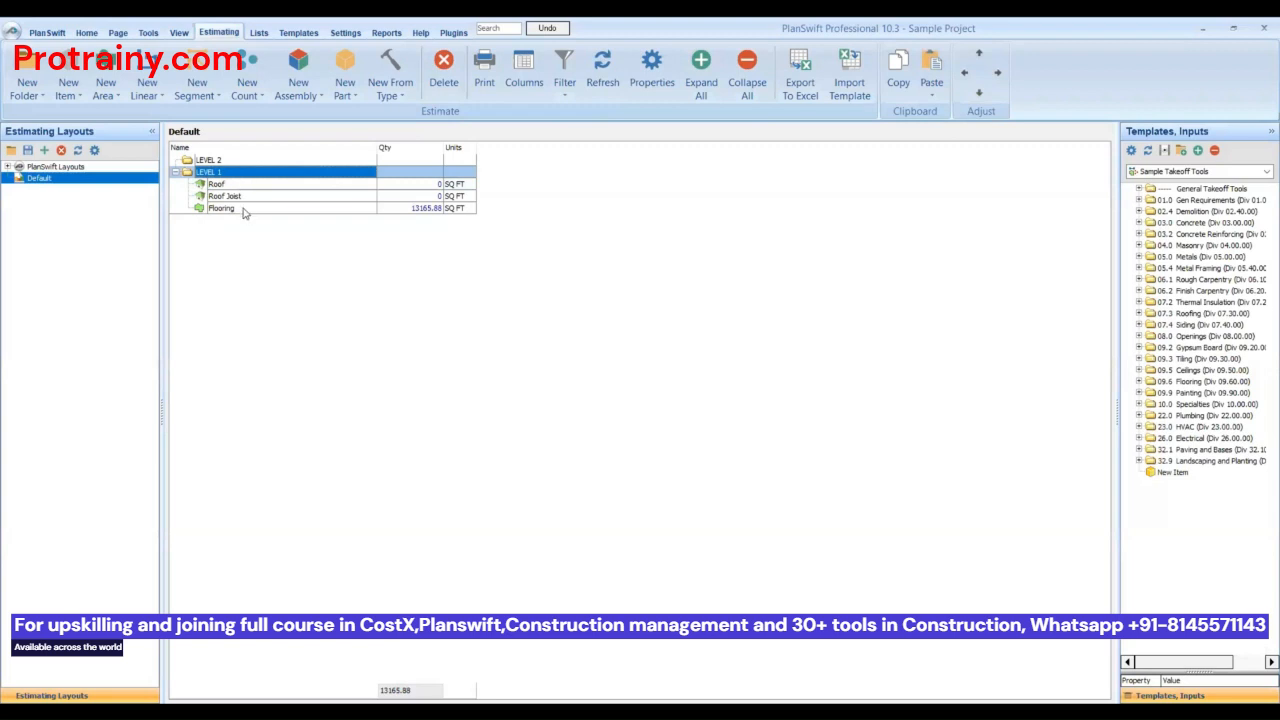
left_click(243, 210, "shift")
right_click(243, 212)
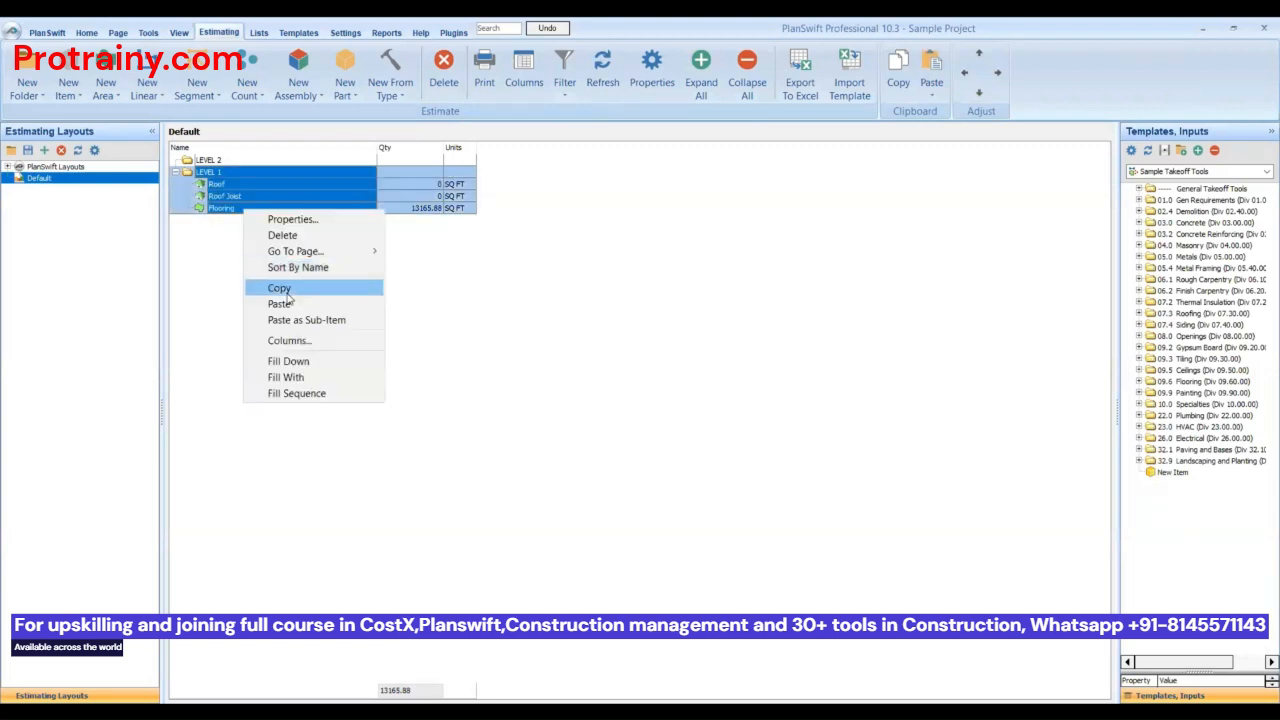
left_click(288, 287)
- Create a locally stored template tab named MY TEMPLATE and paste the copied LEVEL 1 folder into it
left_click(298, 32)
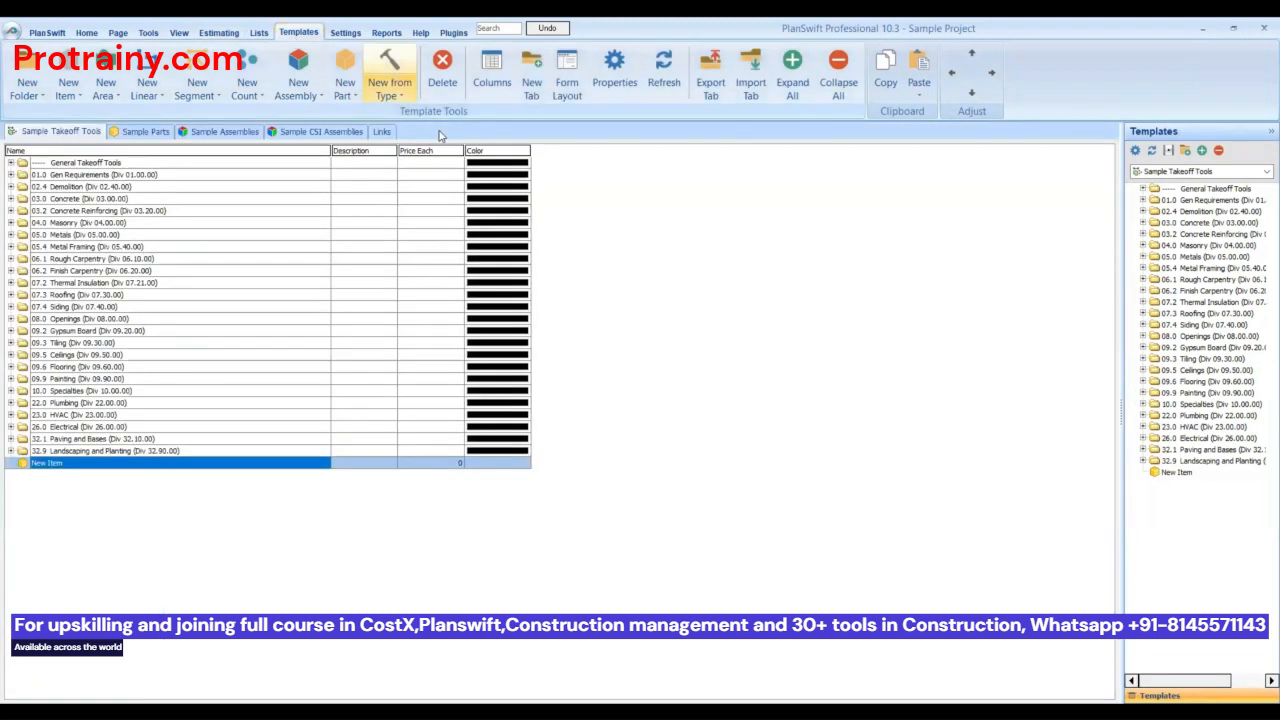
left_click(543, 65)
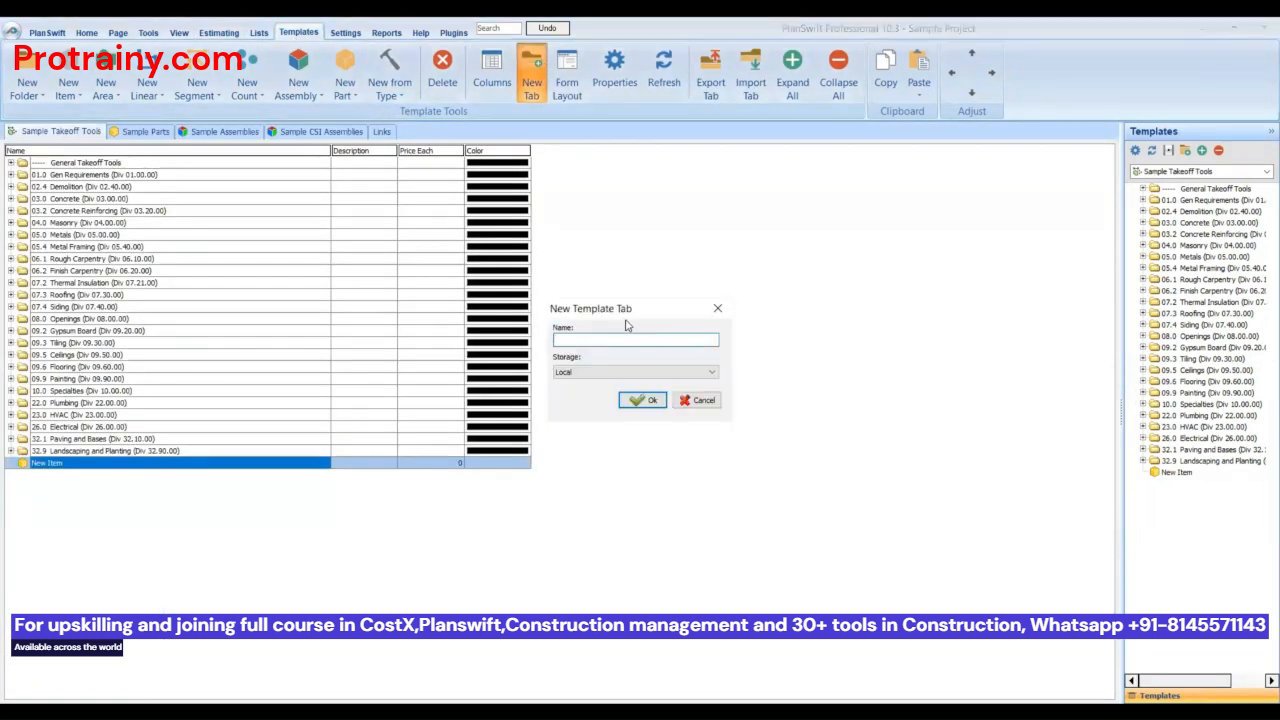
type("MY TEMPLATE")
left_click(662, 404)
right_click(25, 164)
left_click(67, 256)
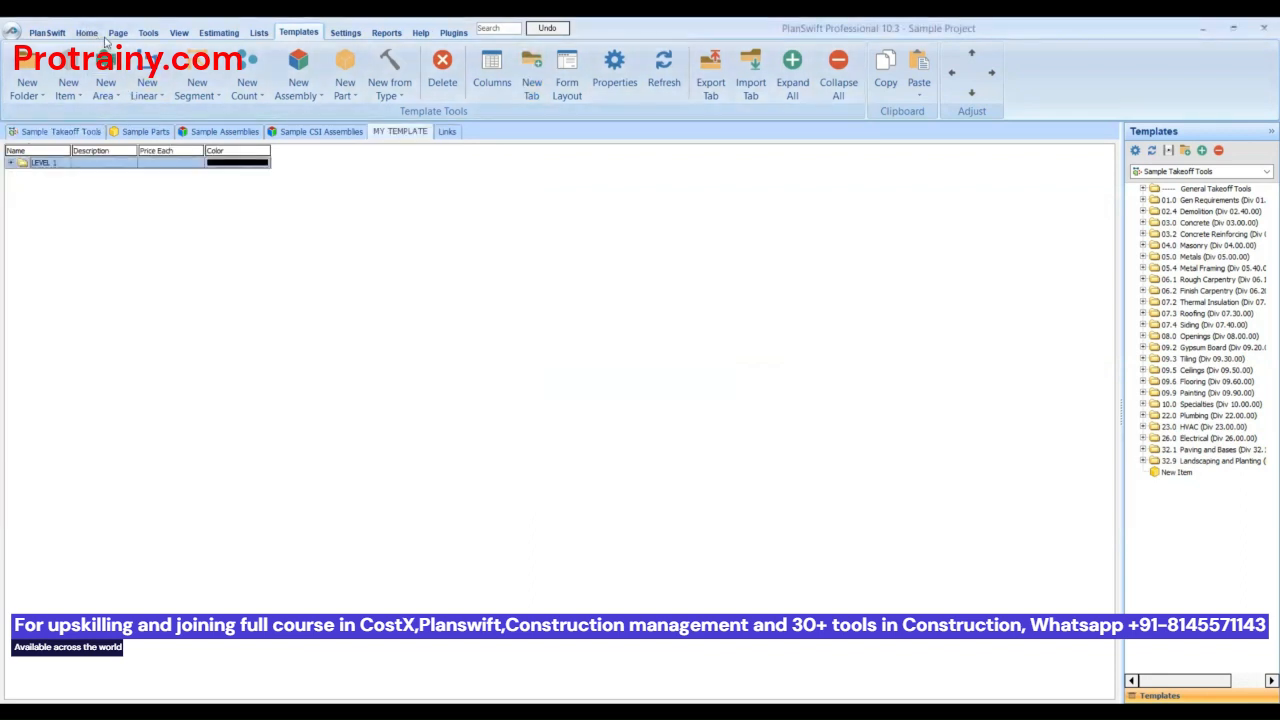
- Return to the floor plan and show the MY TEMPLATE set in the templates list
left_click(84, 33)
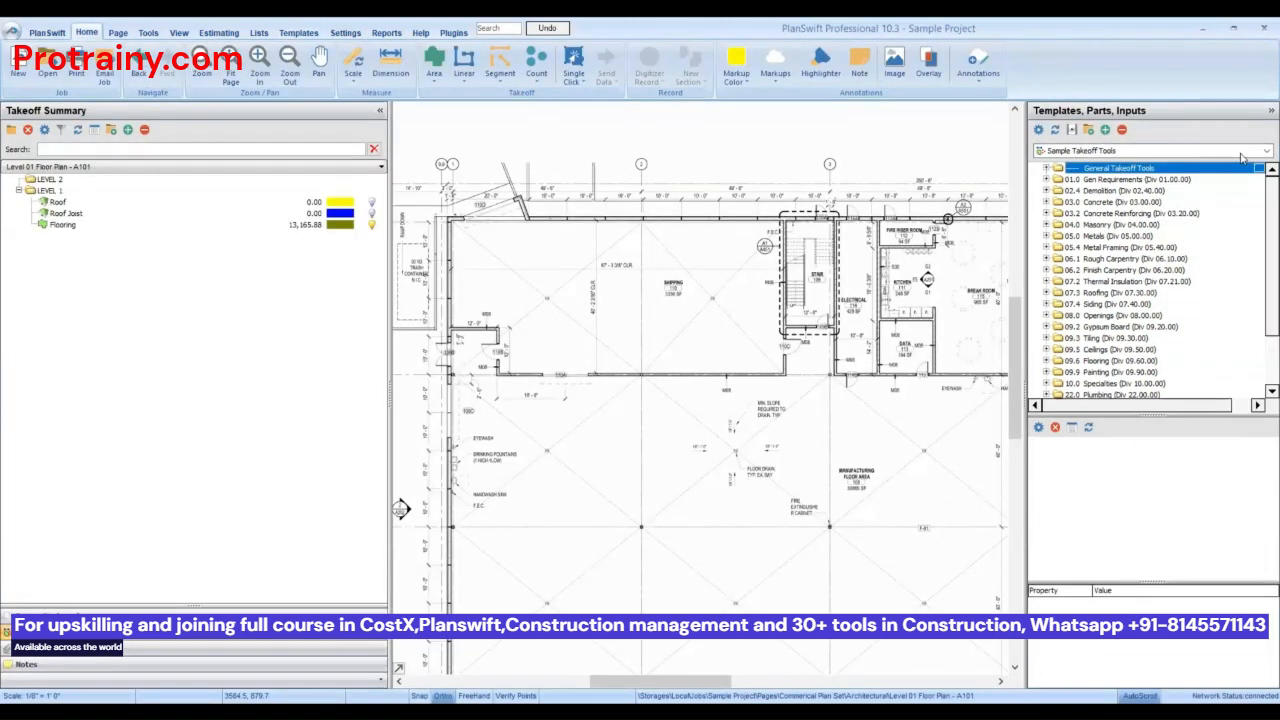
left_click(1080, 151)
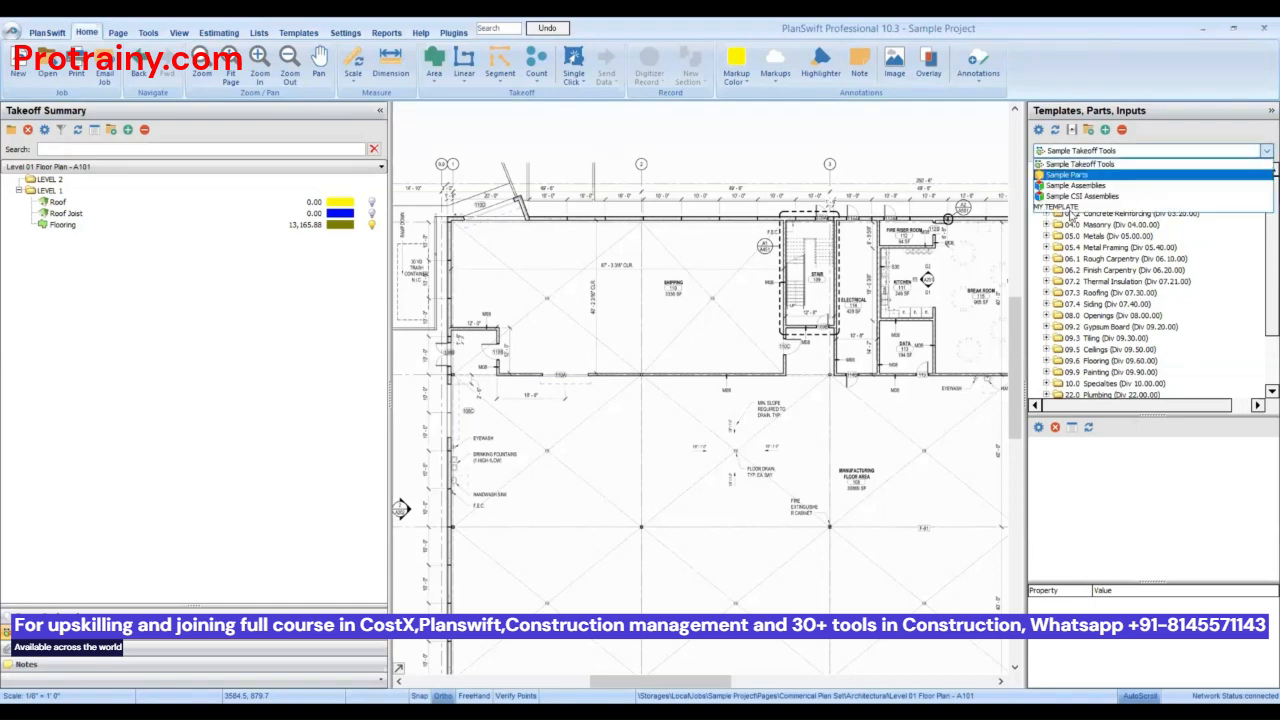
left_click(1056, 207)
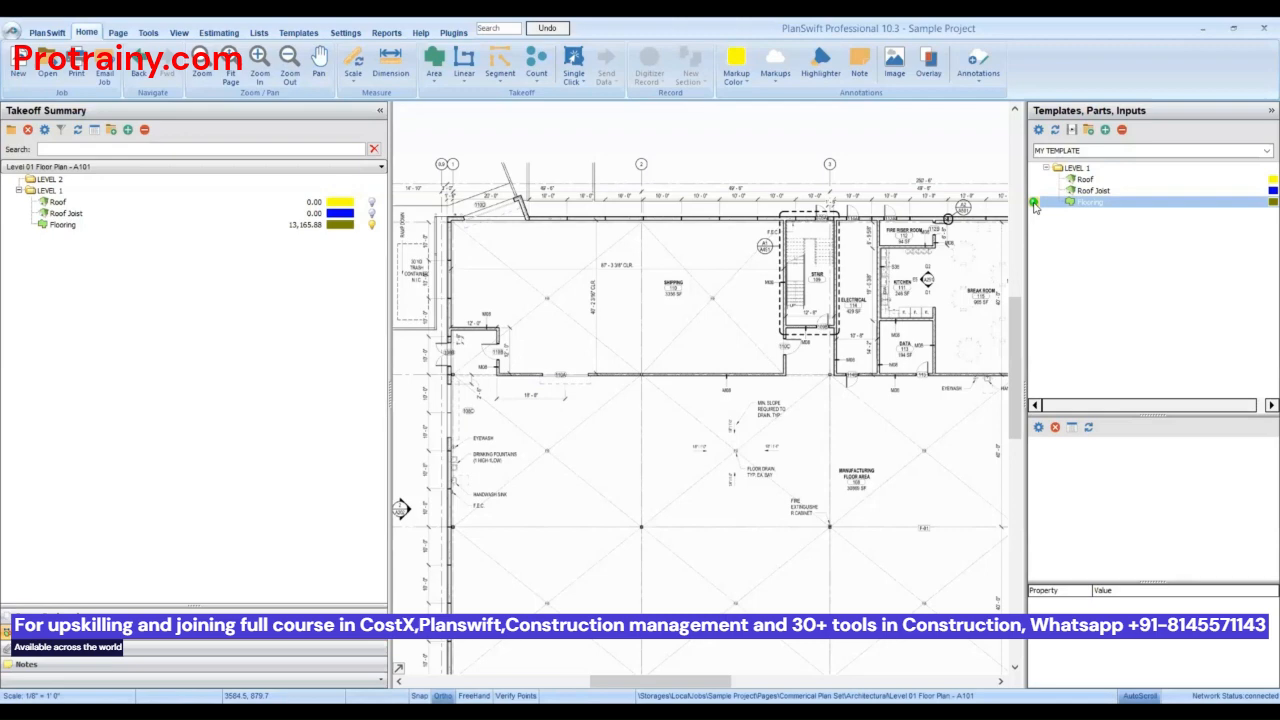
- Add a Flooring takeoff item from the template to the LEVEL 2 folder and stop its recording
left_click(1034, 203)
left_click(736, 421)
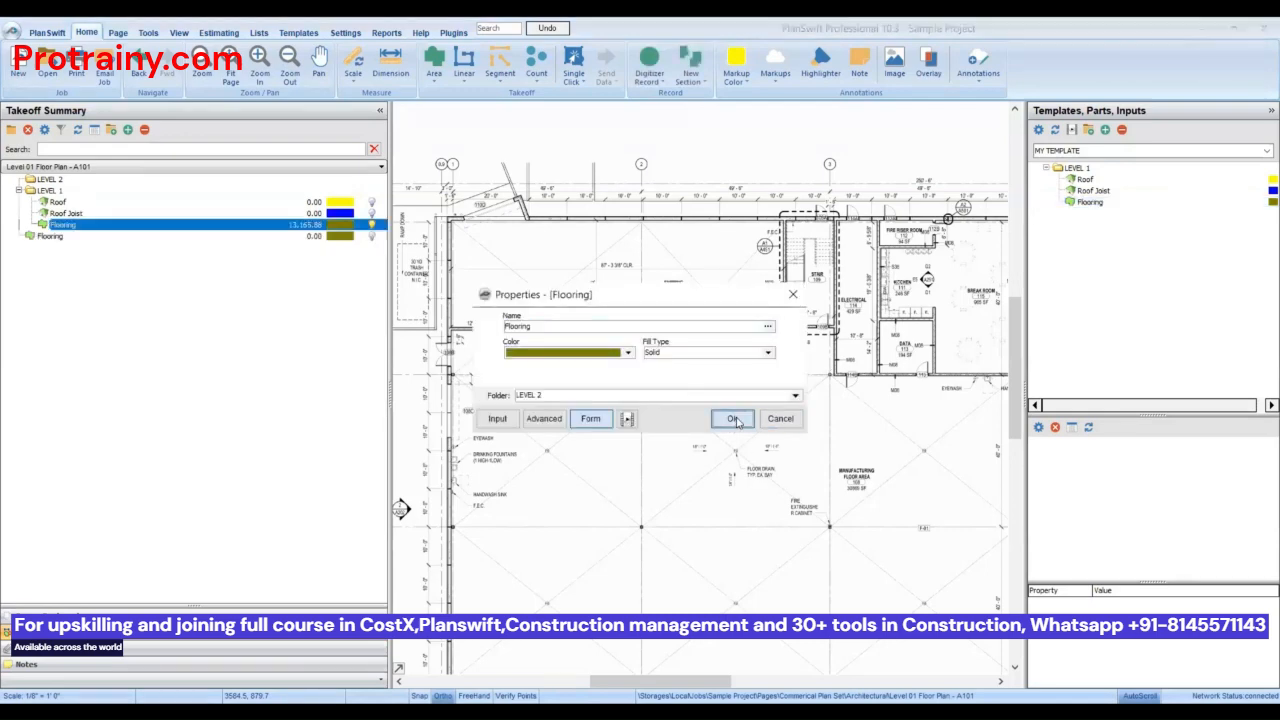
left_click(556, 254)
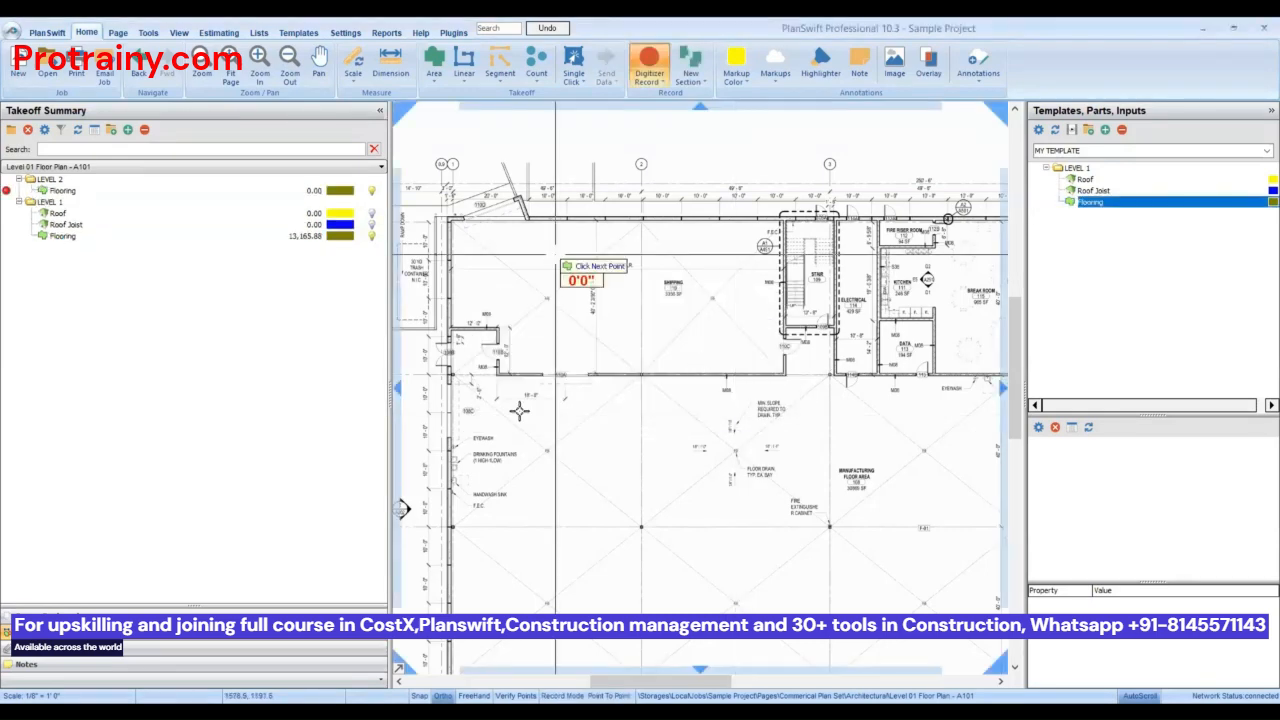
key("Escape")
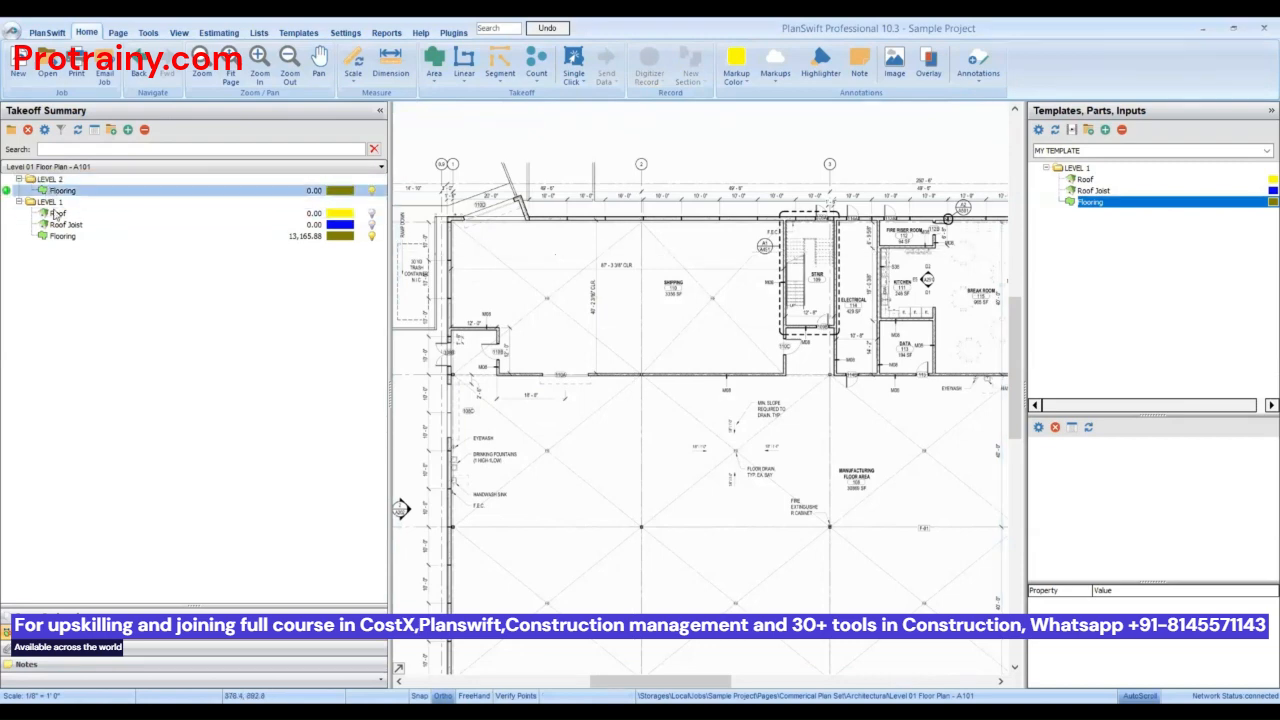
- Digitize a five-point Flooring area of about 243 sq ft from the template in the Shipping room, stored in the LEVEL 2 folder
left_click(56, 225)
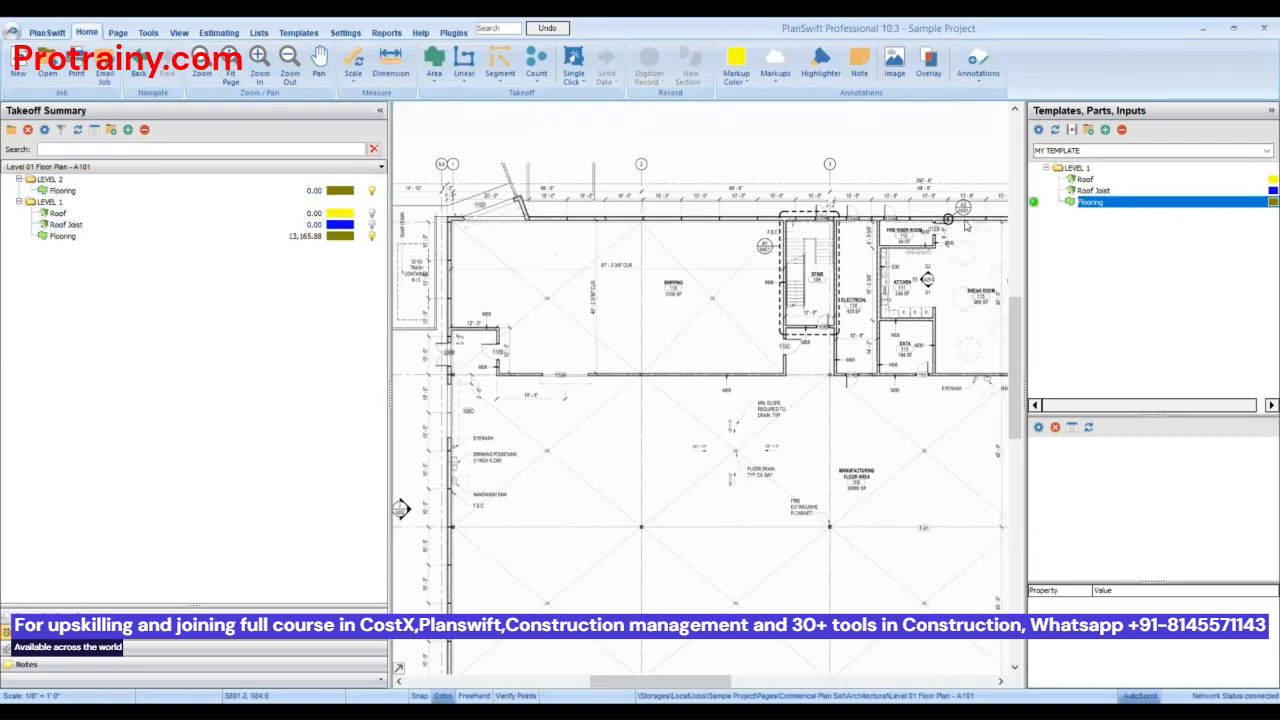
left_click(721, 417)
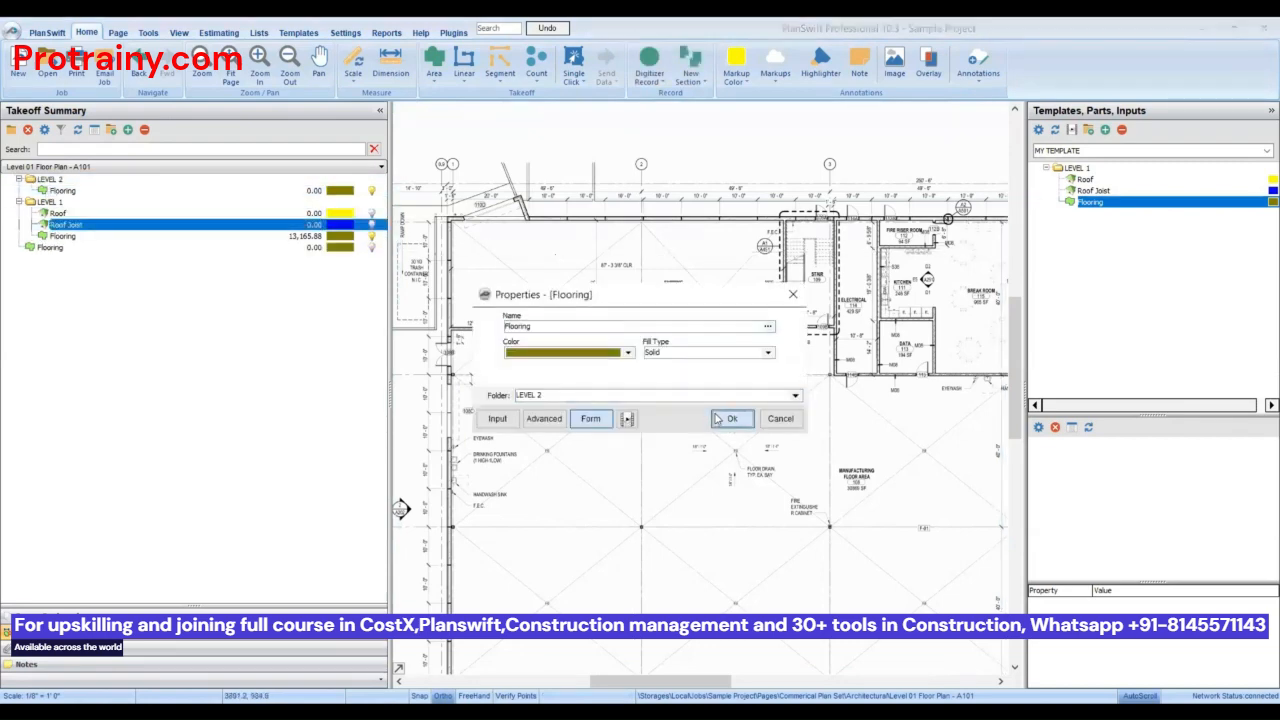
left_click(667, 373)
left_click(702, 291)
left_click(745, 315)
left_click(738, 371)
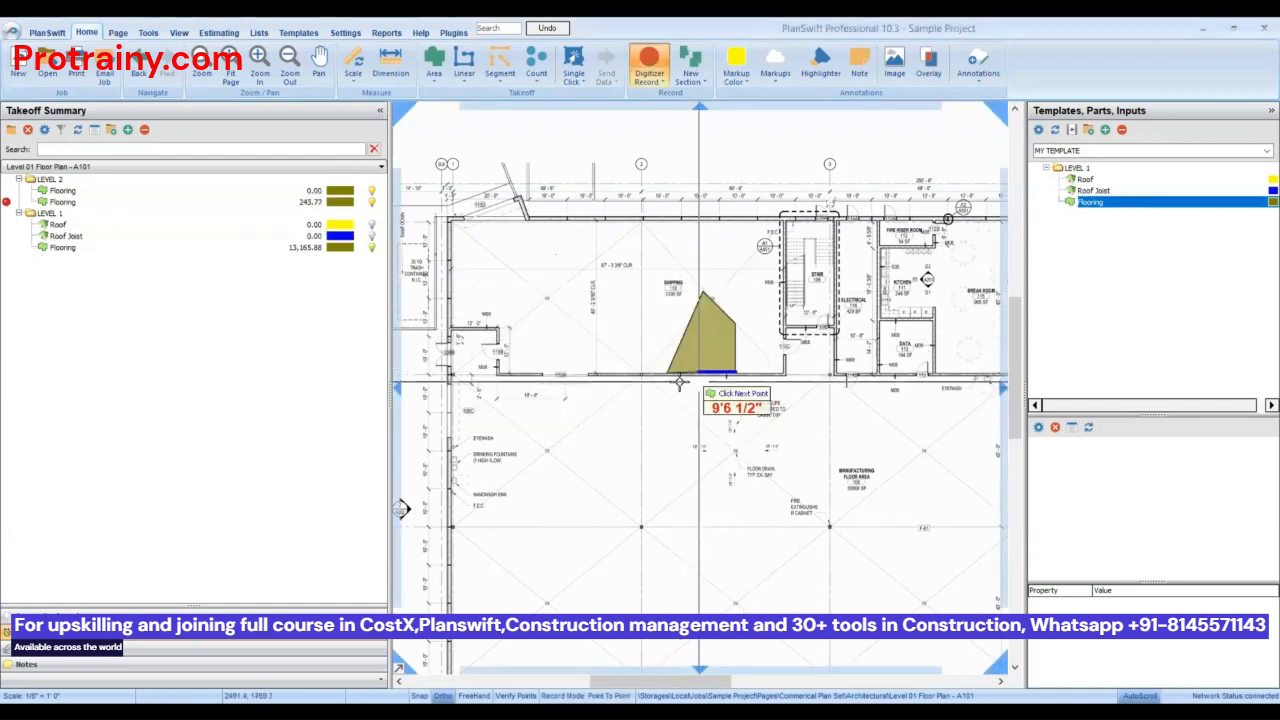
left_click(684, 382)
right_click(698, 419)
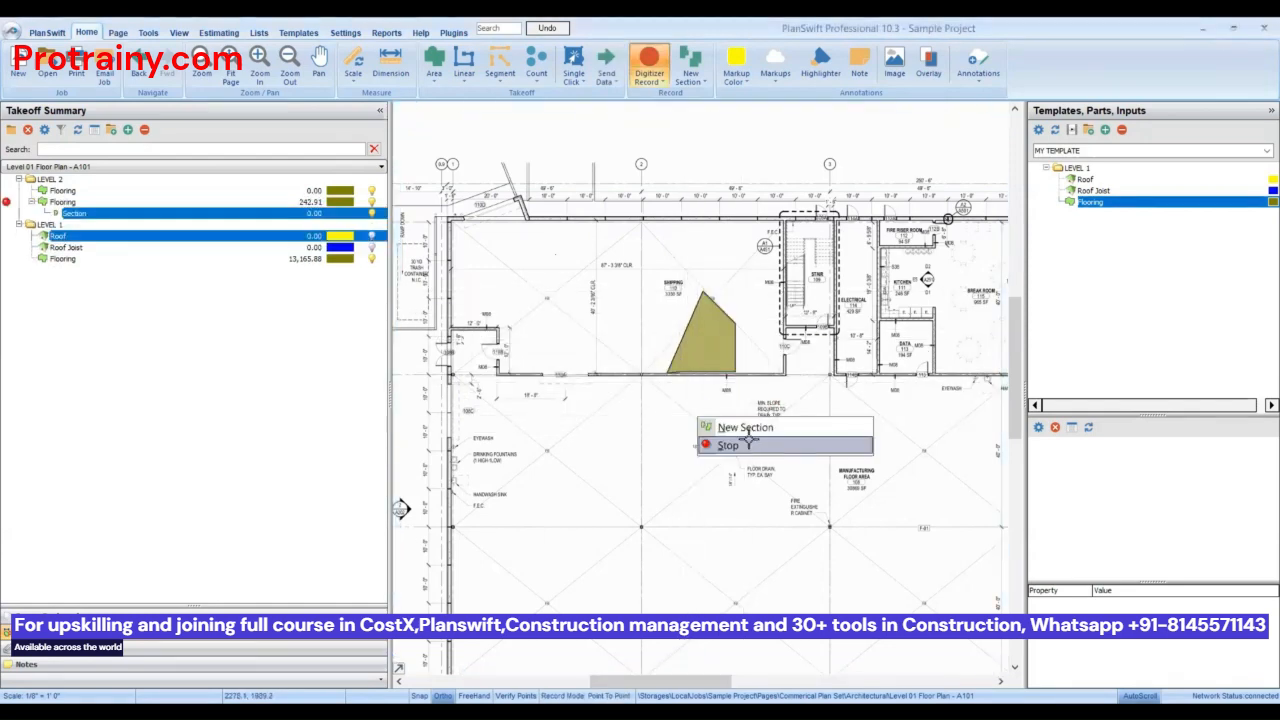
left_click(750, 443)
- Delete the Flooring area drawn in the Shipping room together with its empty takeoff item
left_click(705, 344)
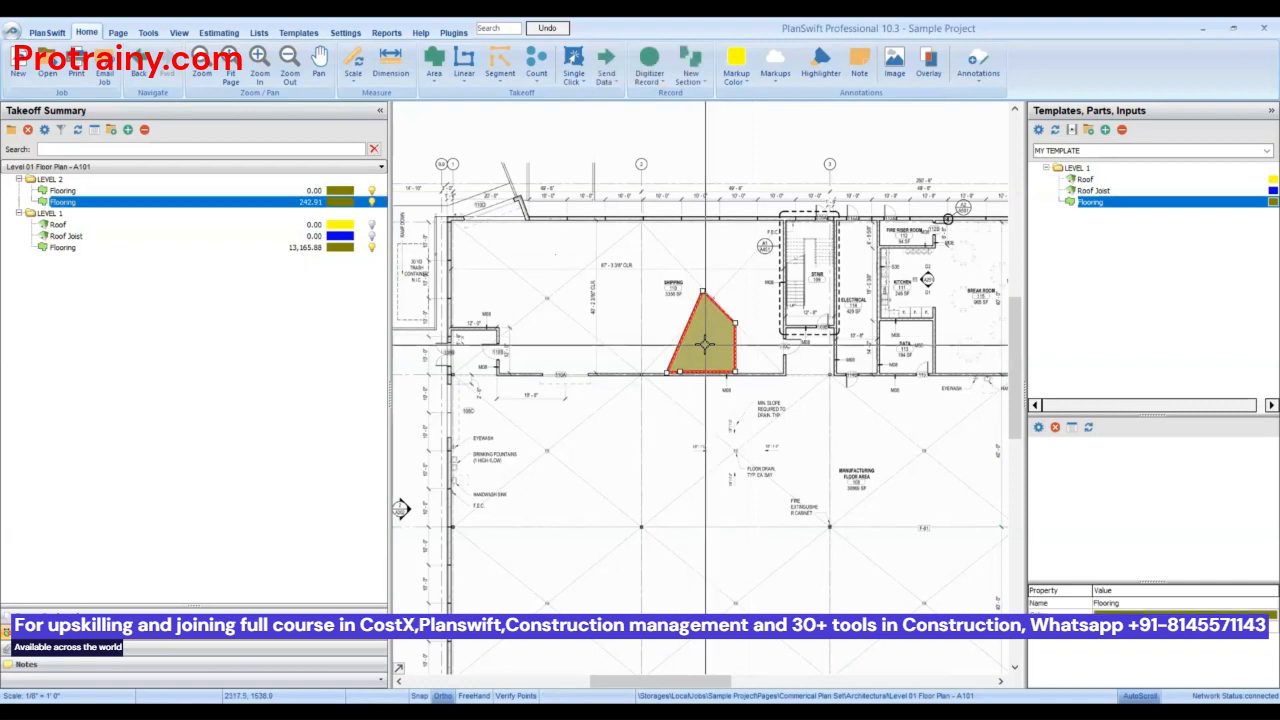
key("Delete")
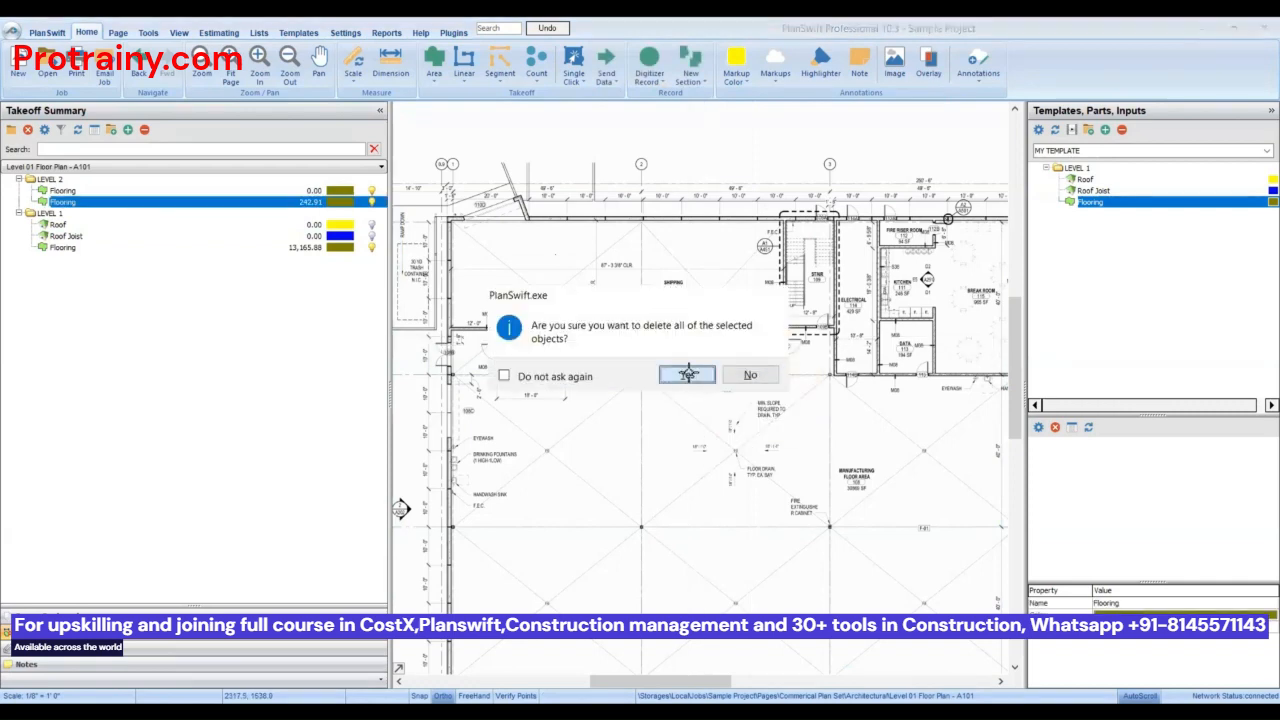
key("Return")
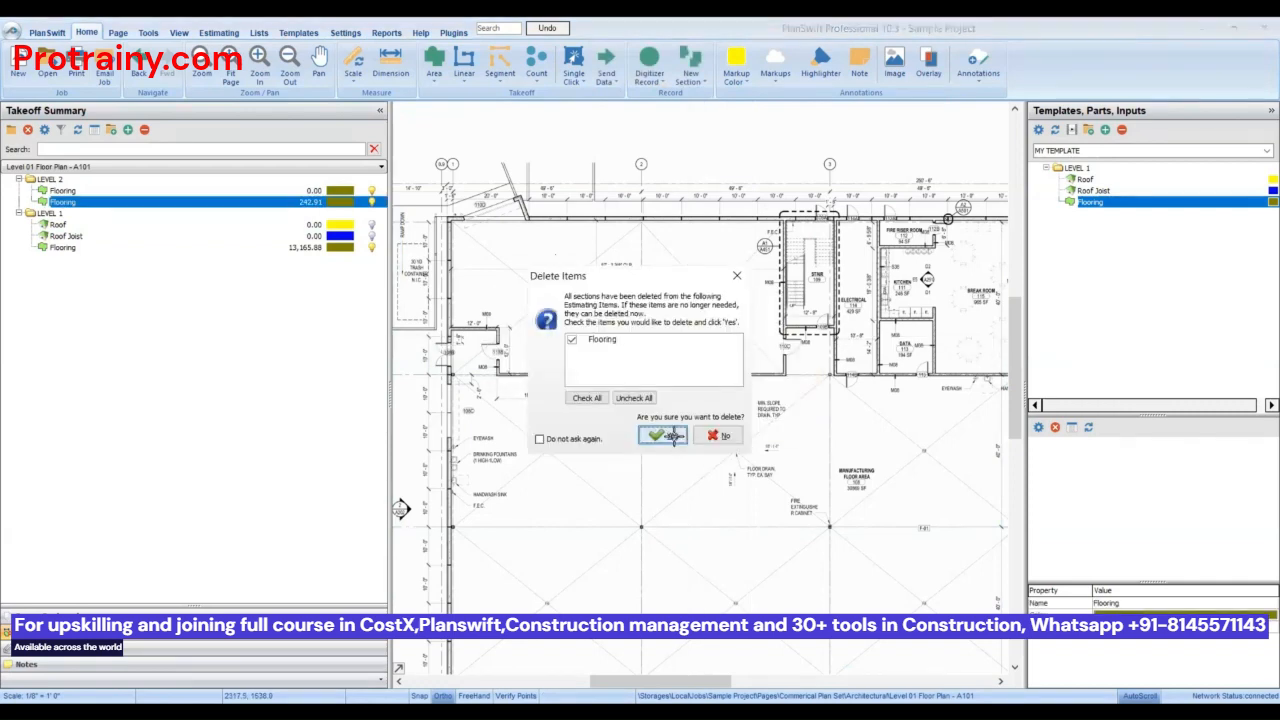
left_click(672, 437)
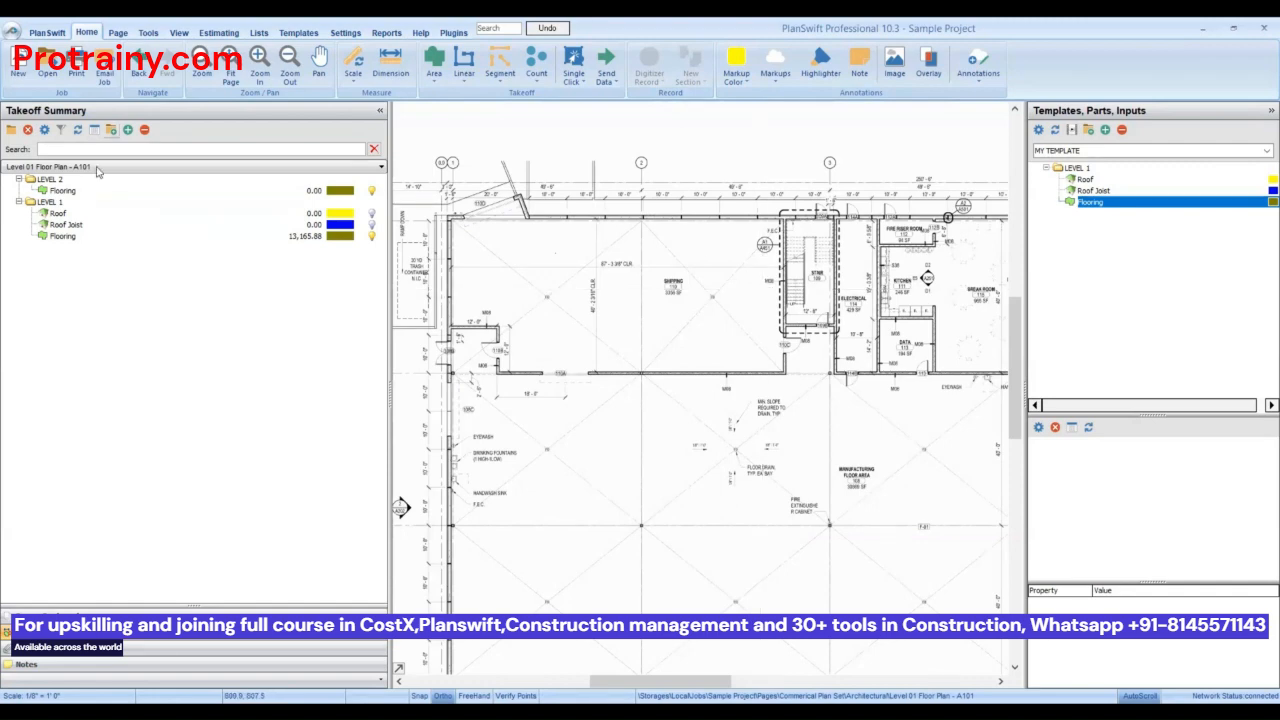
- Switch to the Building Elevations - A202 page and look over its elevation drawings
left_click(196, 167)
scroll(148, 328, "down", 1)
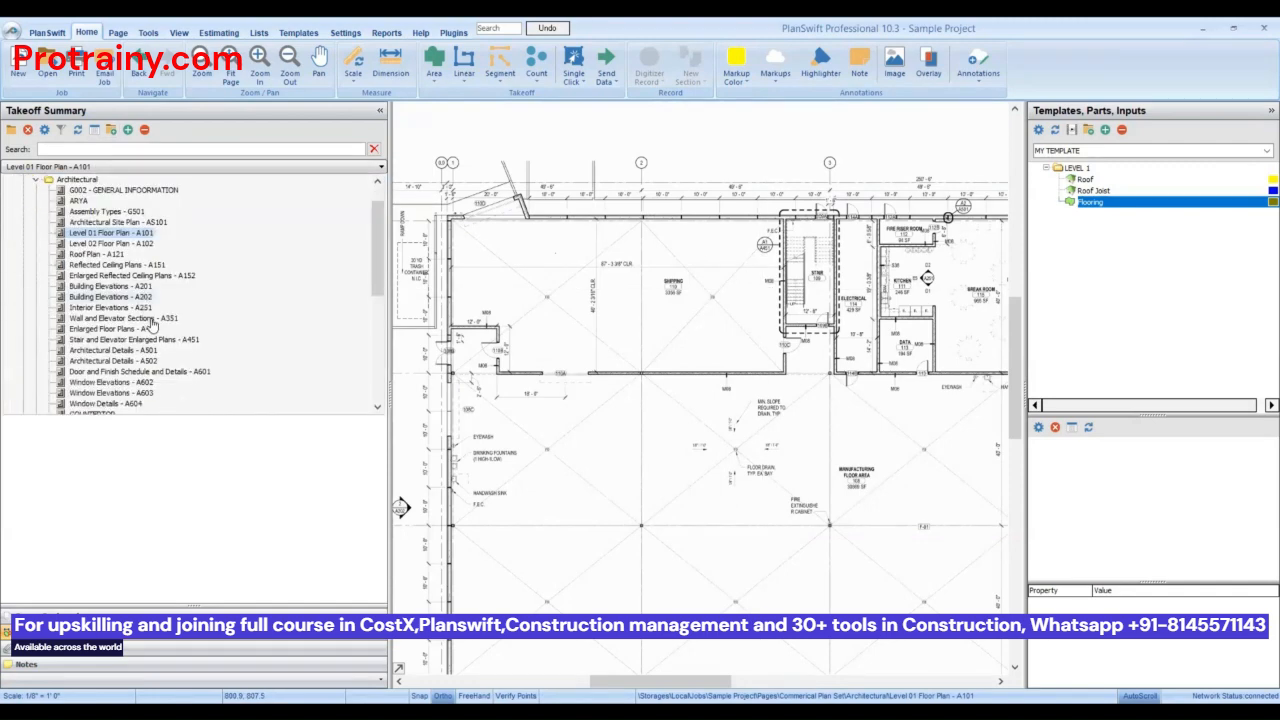
scroll(138, 362, "down", 1)
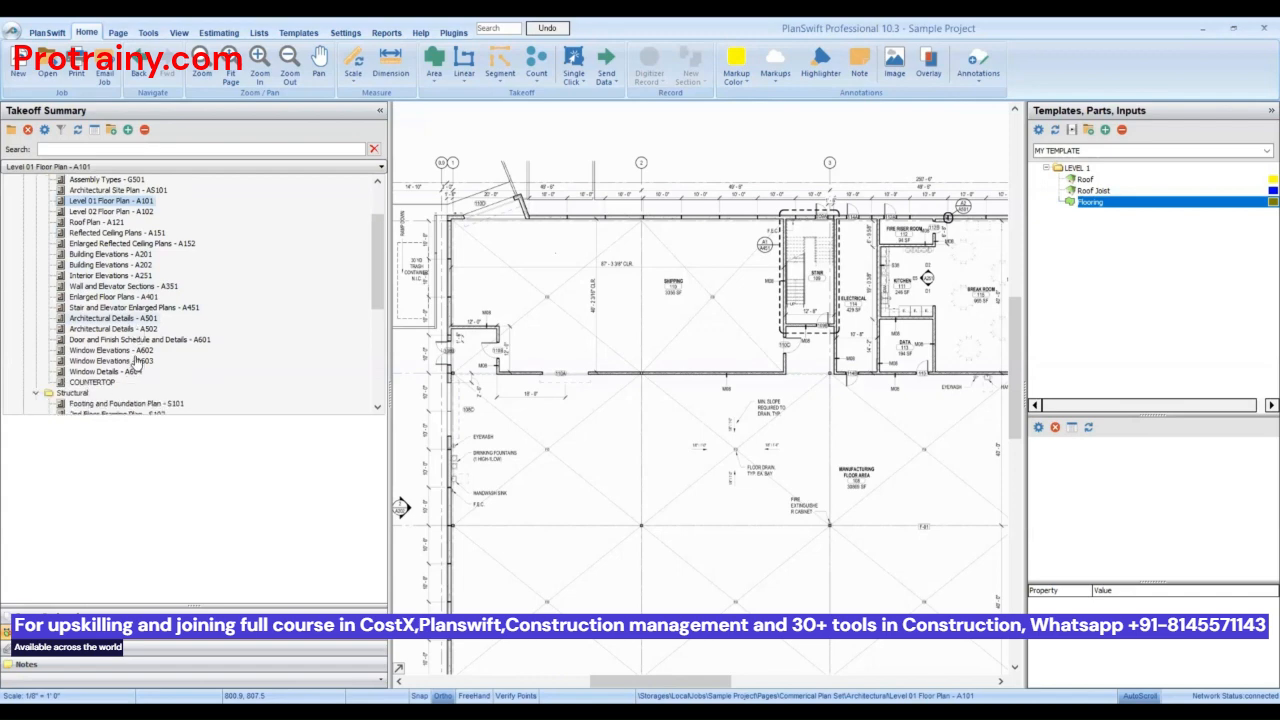
left_click(137, 264)
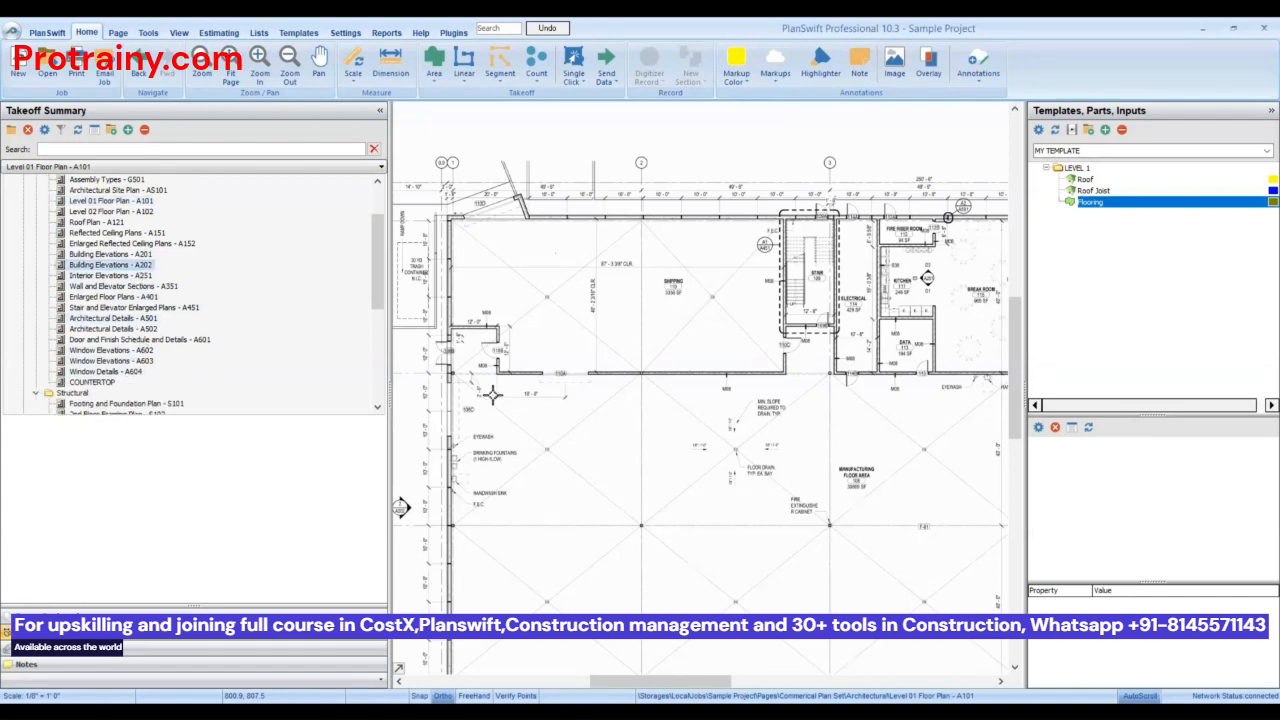
scroll(533, 258, "down", 2)
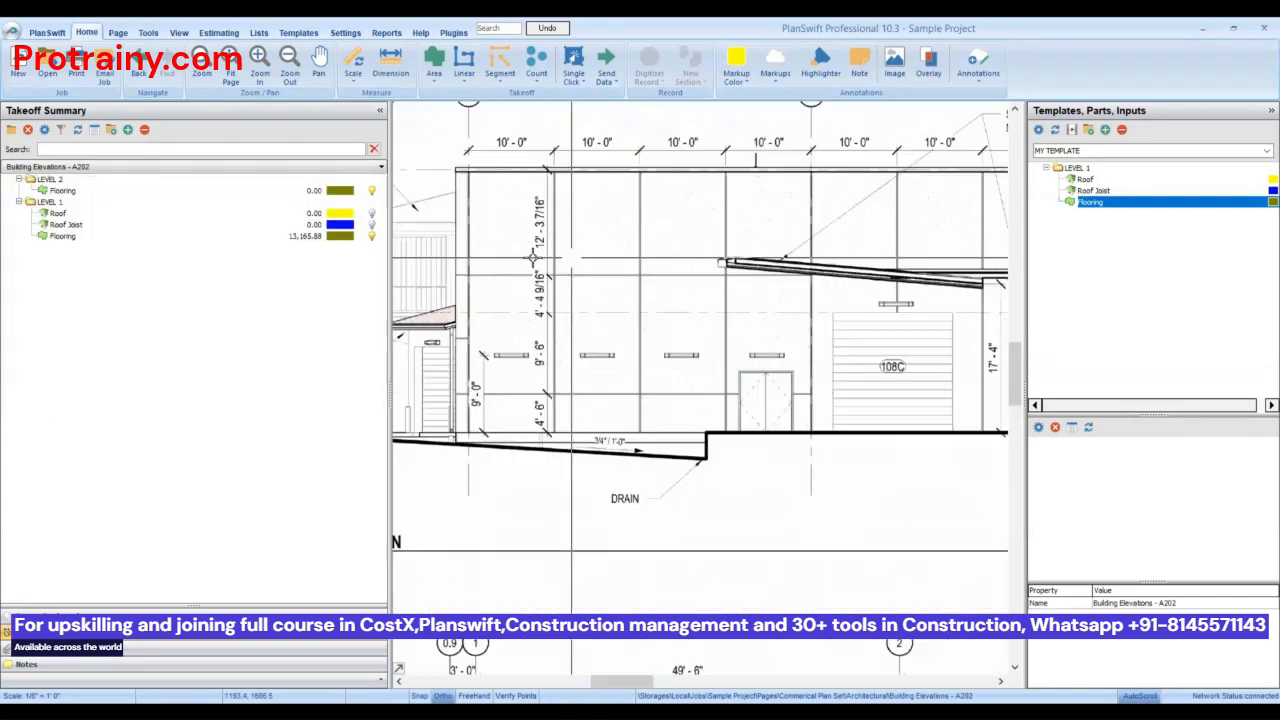
scroll(711, 263, "down", 1)
scroll(818, 260, "up", 2)
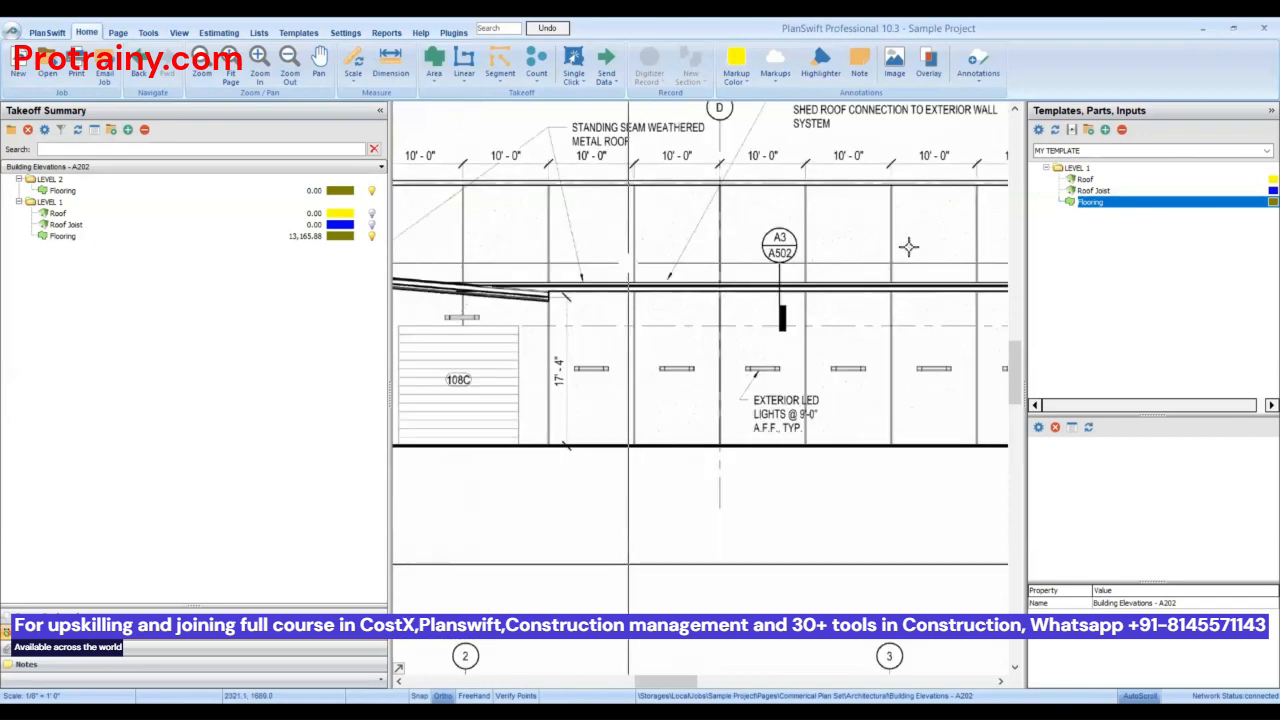
scroll(777, 250, "down", 2)
scroll(760, 250, "up", 2)
scroll(757, 251, "down", 1)
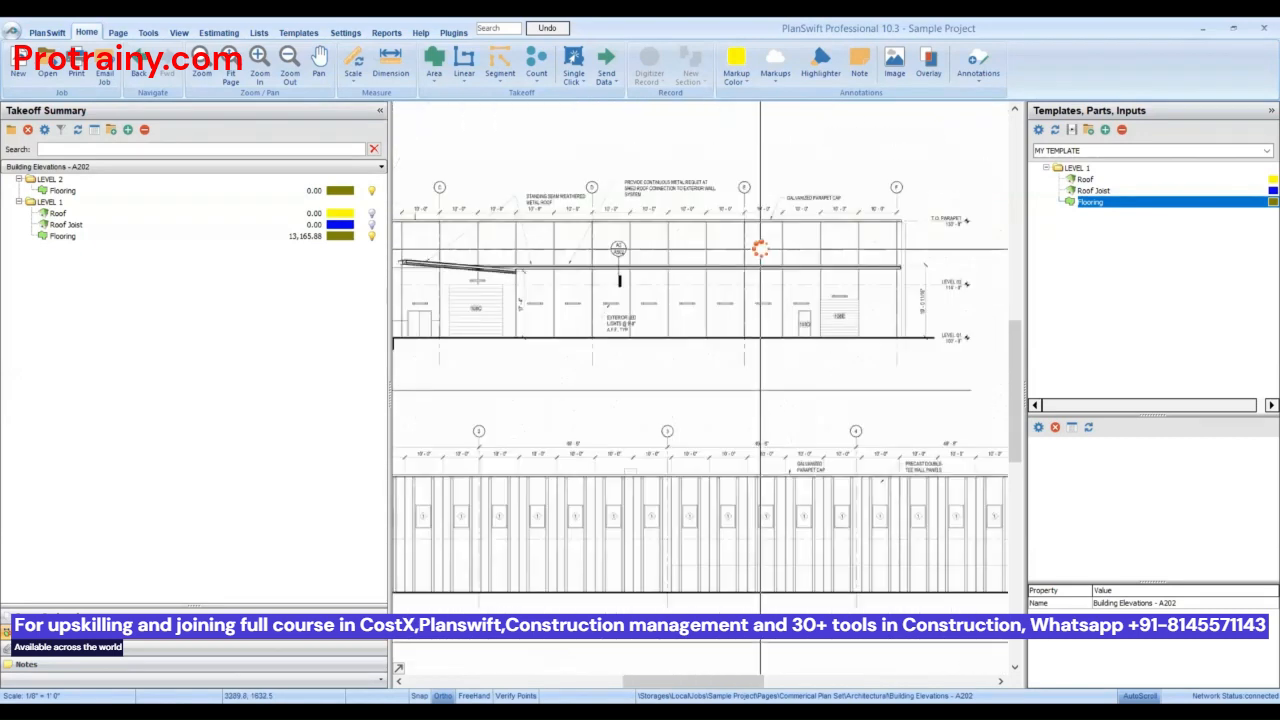
- Duplicate the LEVEL 1 Flooring takeoff item and rename the copy Stucco Exterior Finish
scroll(829, 145, "down", 1)
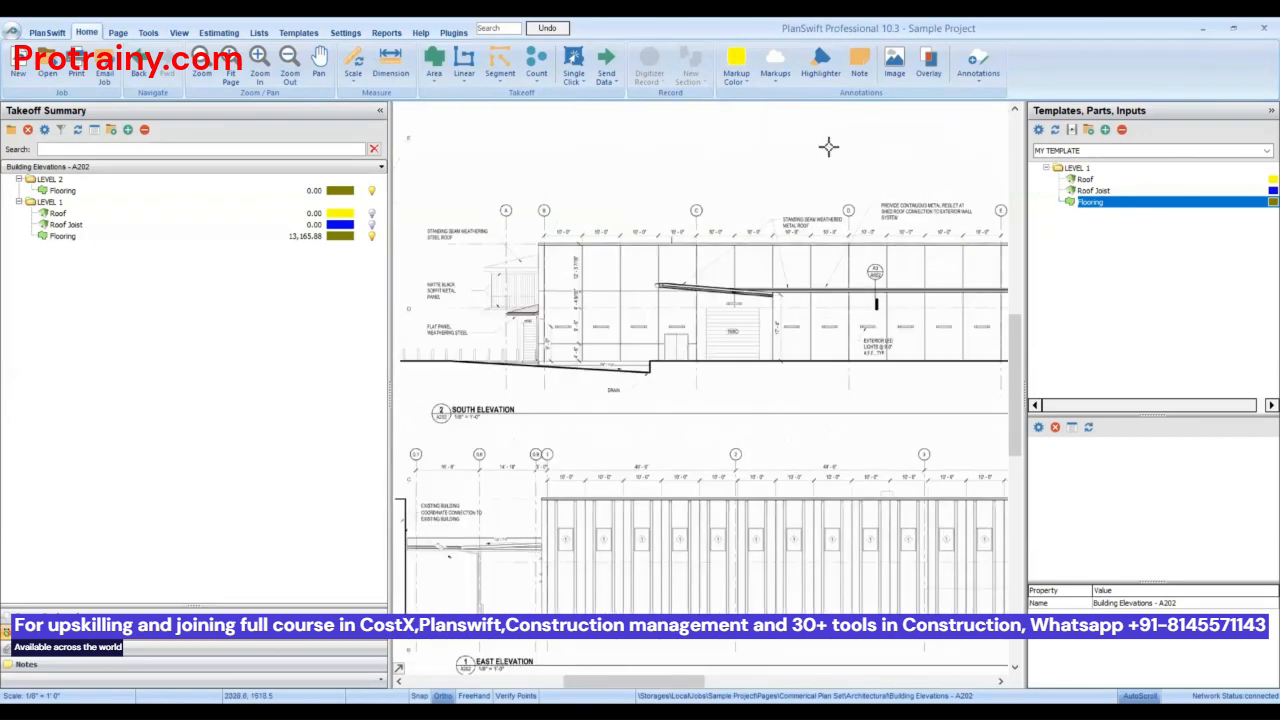
right_click(88, 236)
left_click(110, 355)
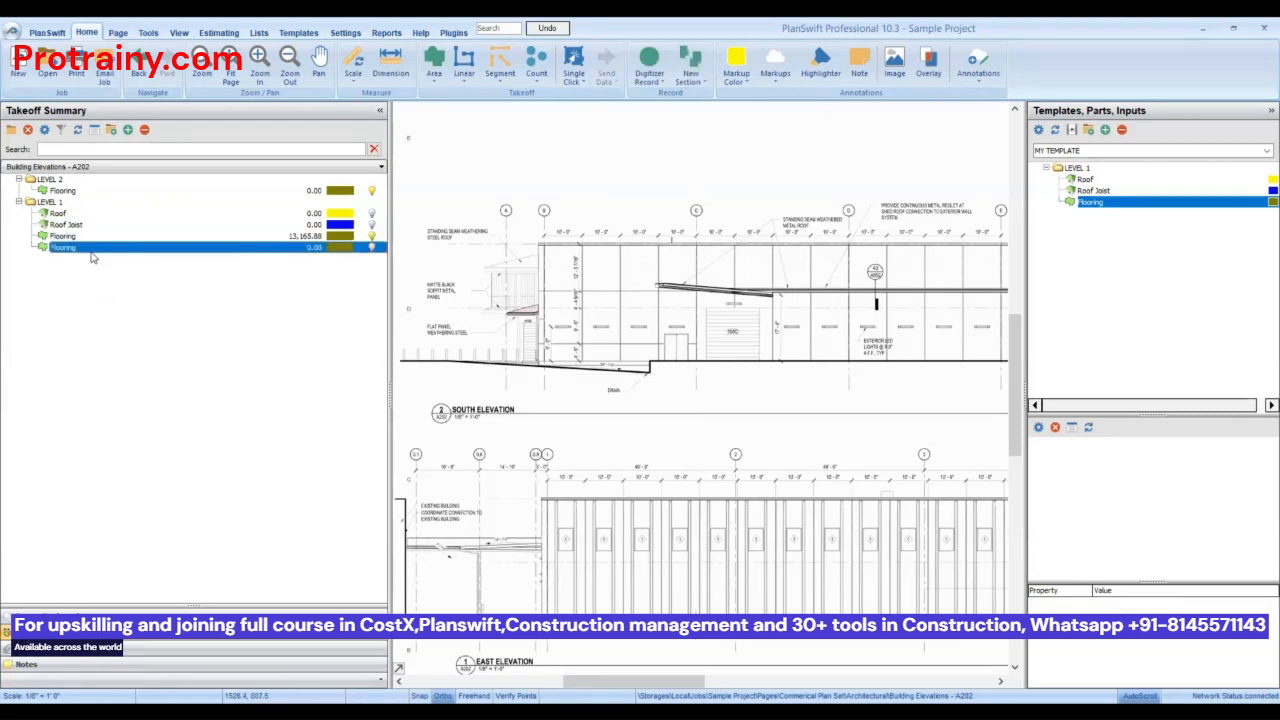
type("Stucco Ex")
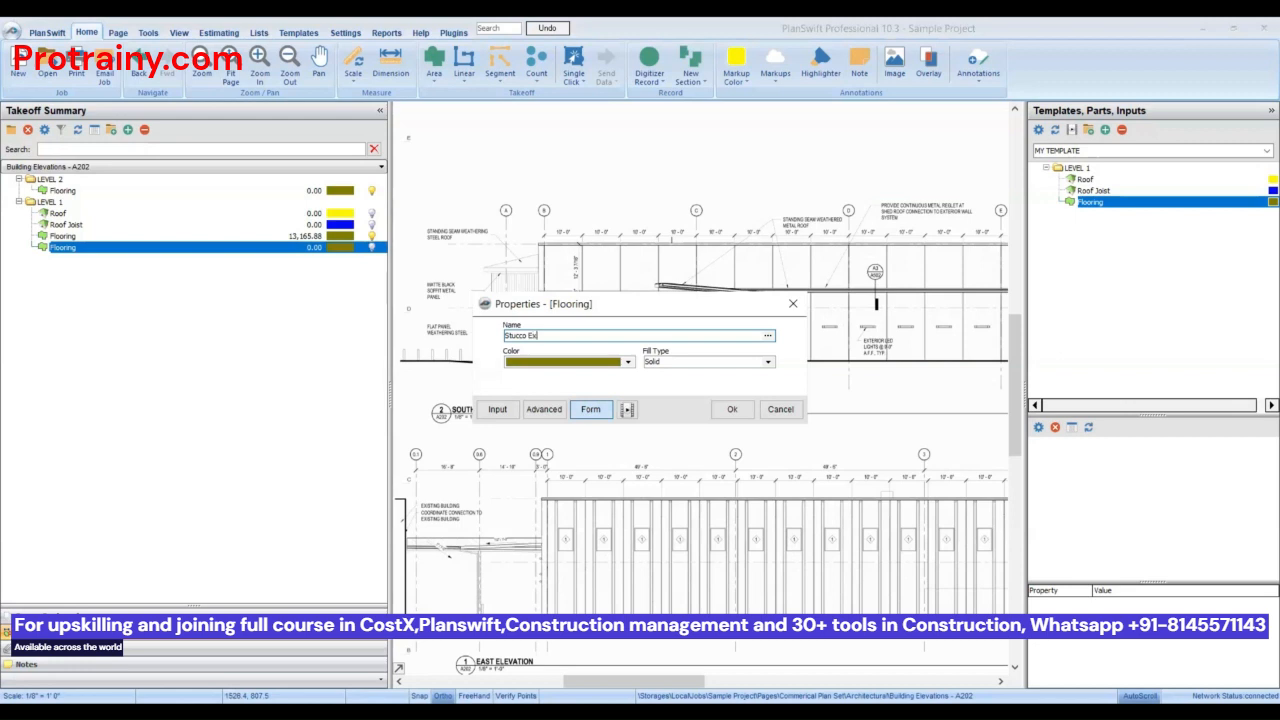
type("terior Finish")
left_click(737, 413)
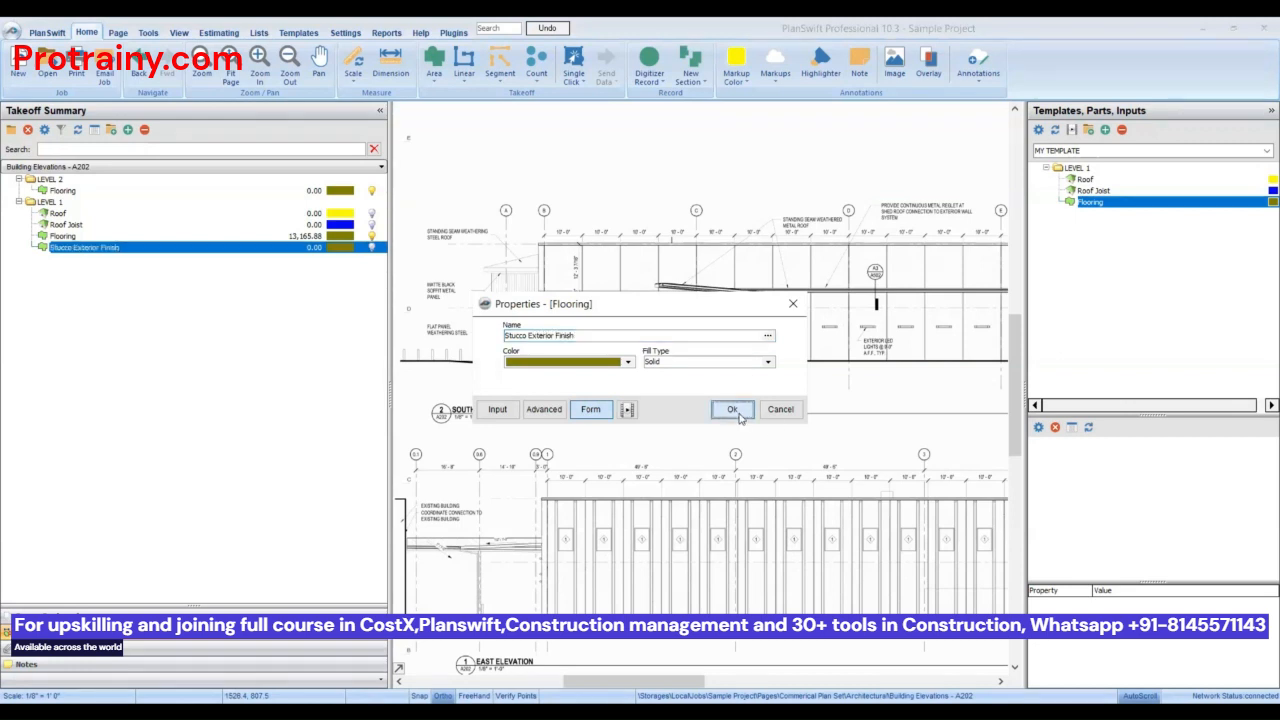
- Paste a Flooring item as a sub-item of Stucco Exterior Finish and open its properties
right_click(90, 253)
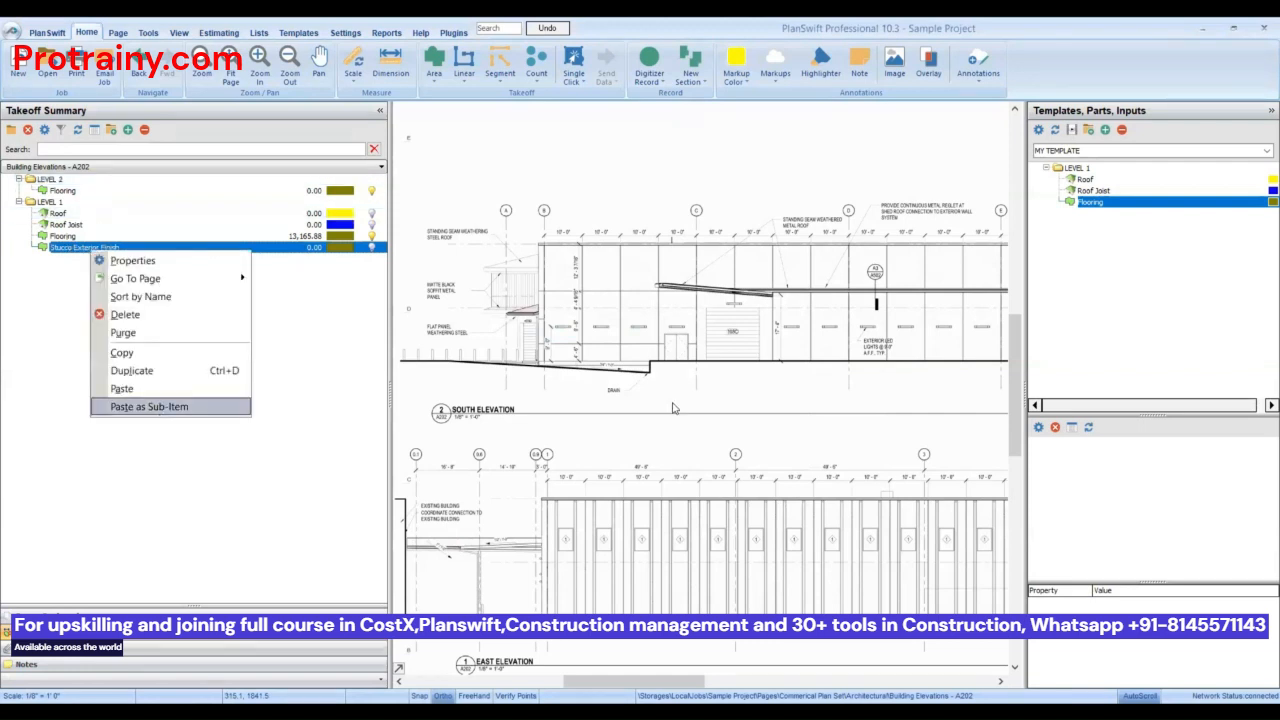
left_click(60, 259)
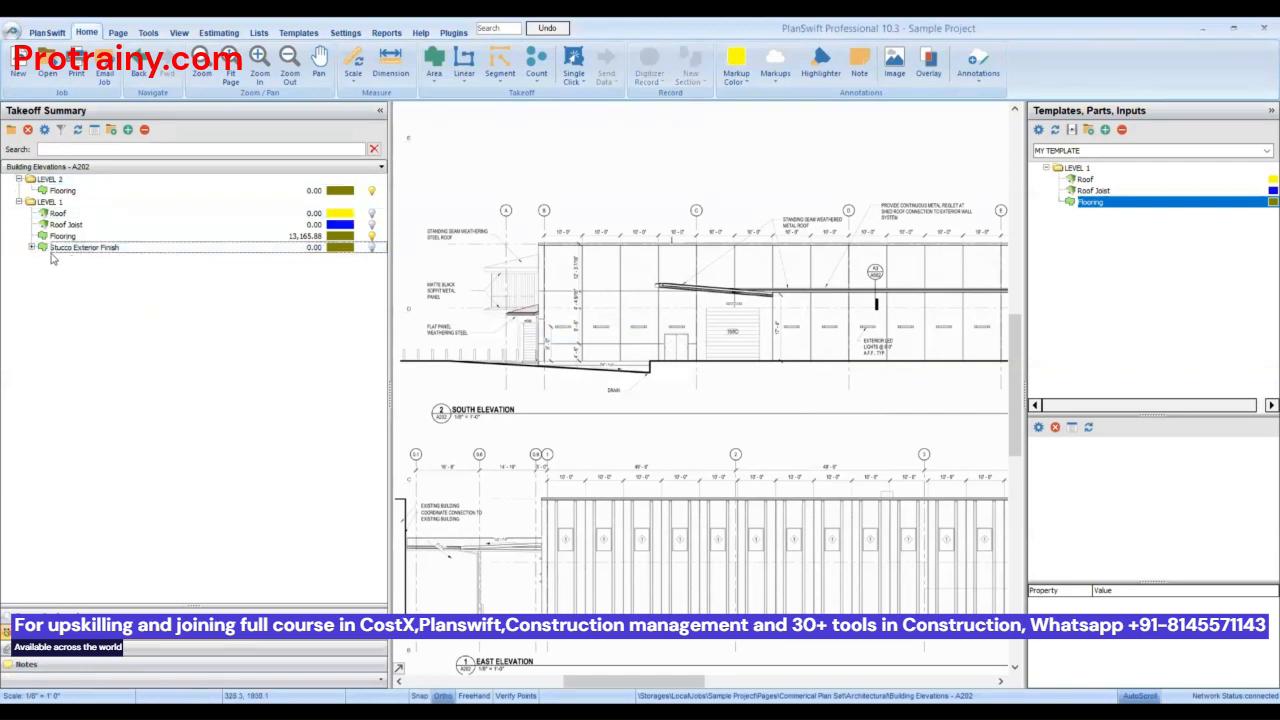
left_click(31, 248)
left_click(70, 259)
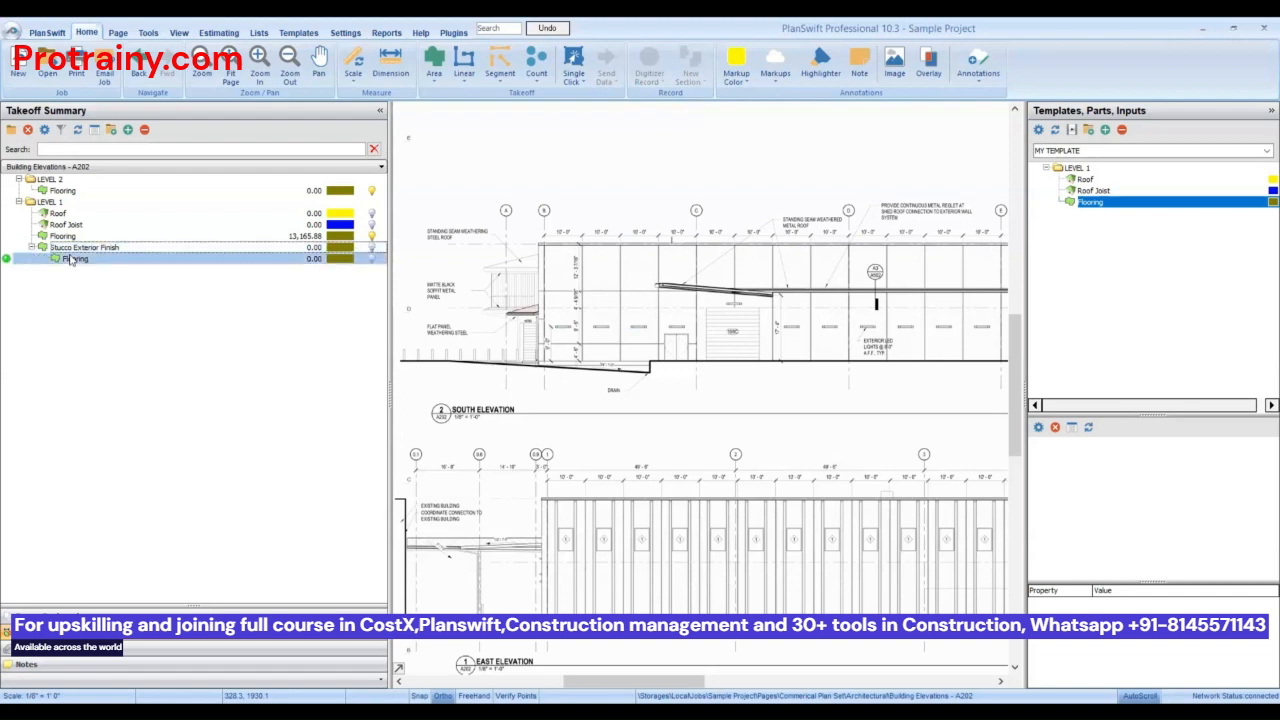
left_click(72, 259)
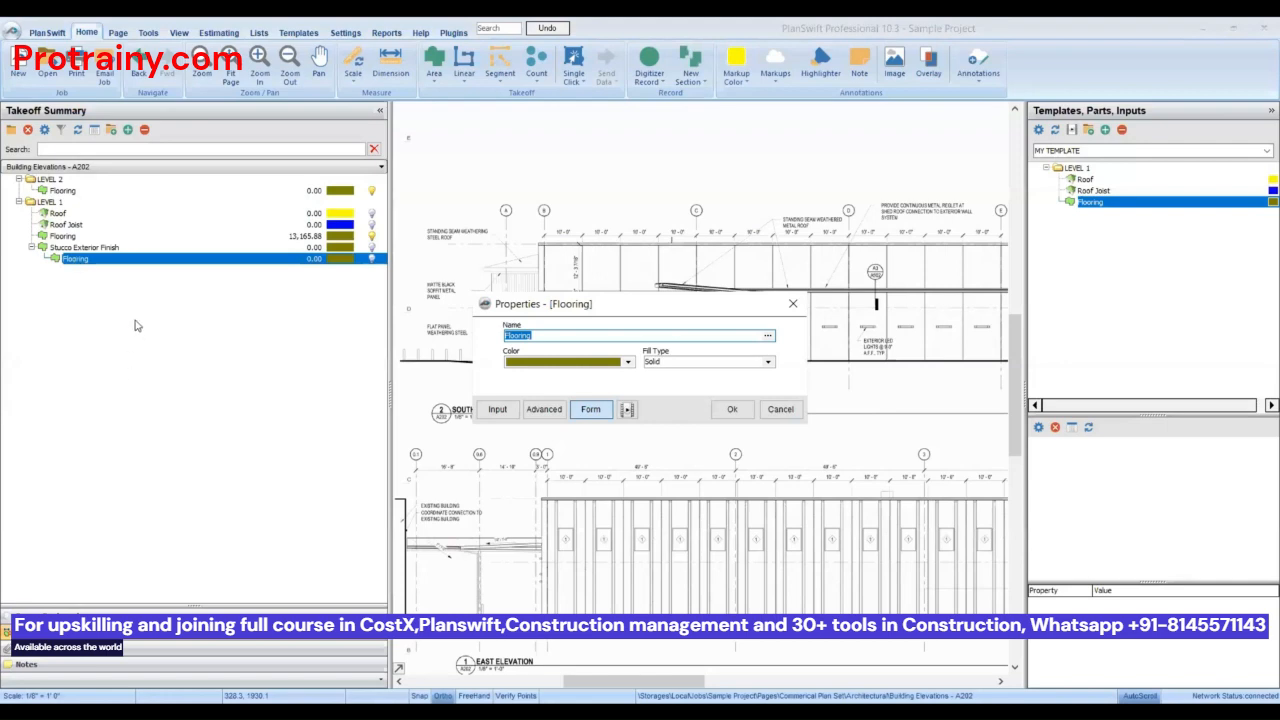
- Delete the Flooring sub-item from Stucco Exterior Finish
right_click(74, 259)
left_click(134, 321)
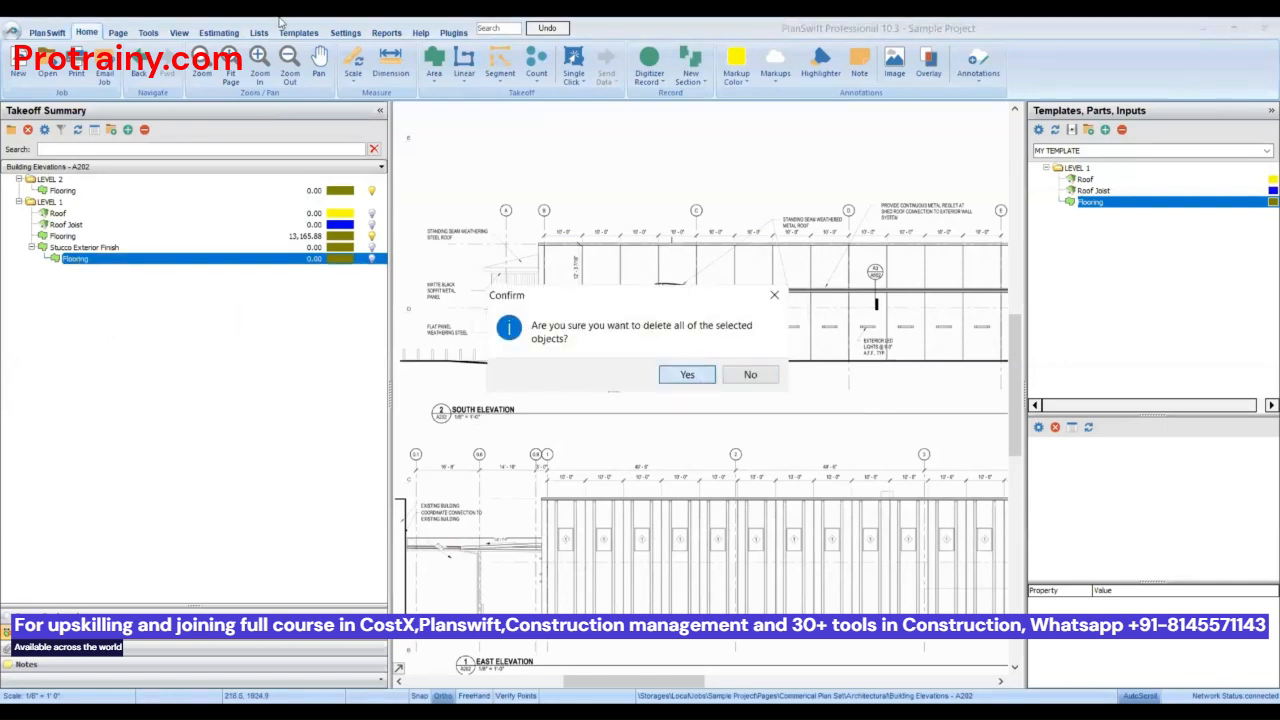
key("Return")
- Add a new part as a sub-item of the LEVEL 1 folder in MY TEMPLATE, keeping its default properties
left_click(298, 32)
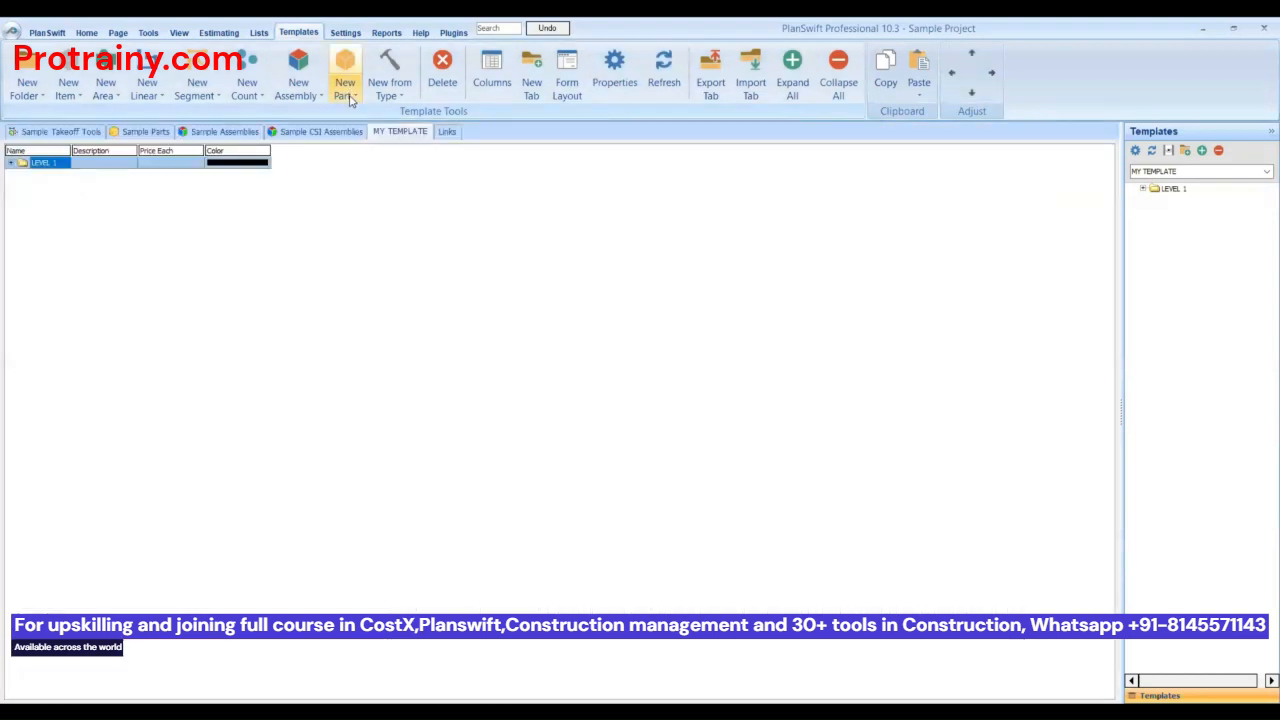
left_click(352, 96)
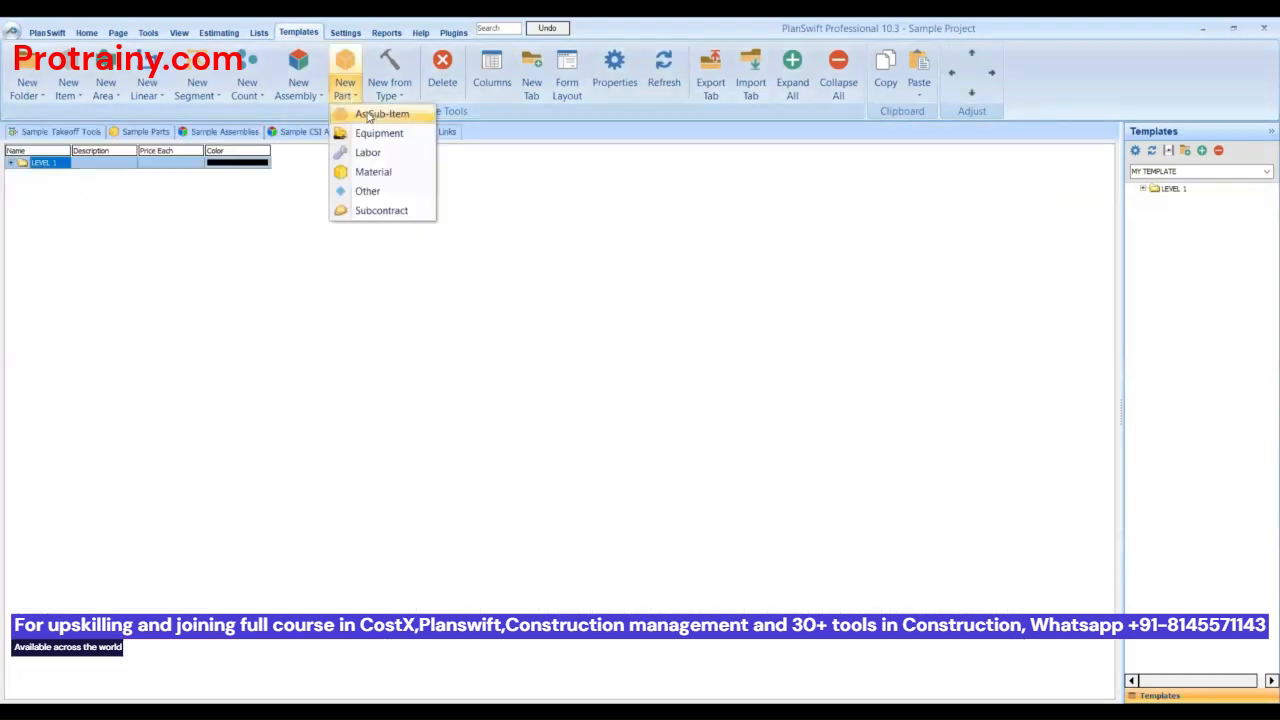
left_click(162, 192)
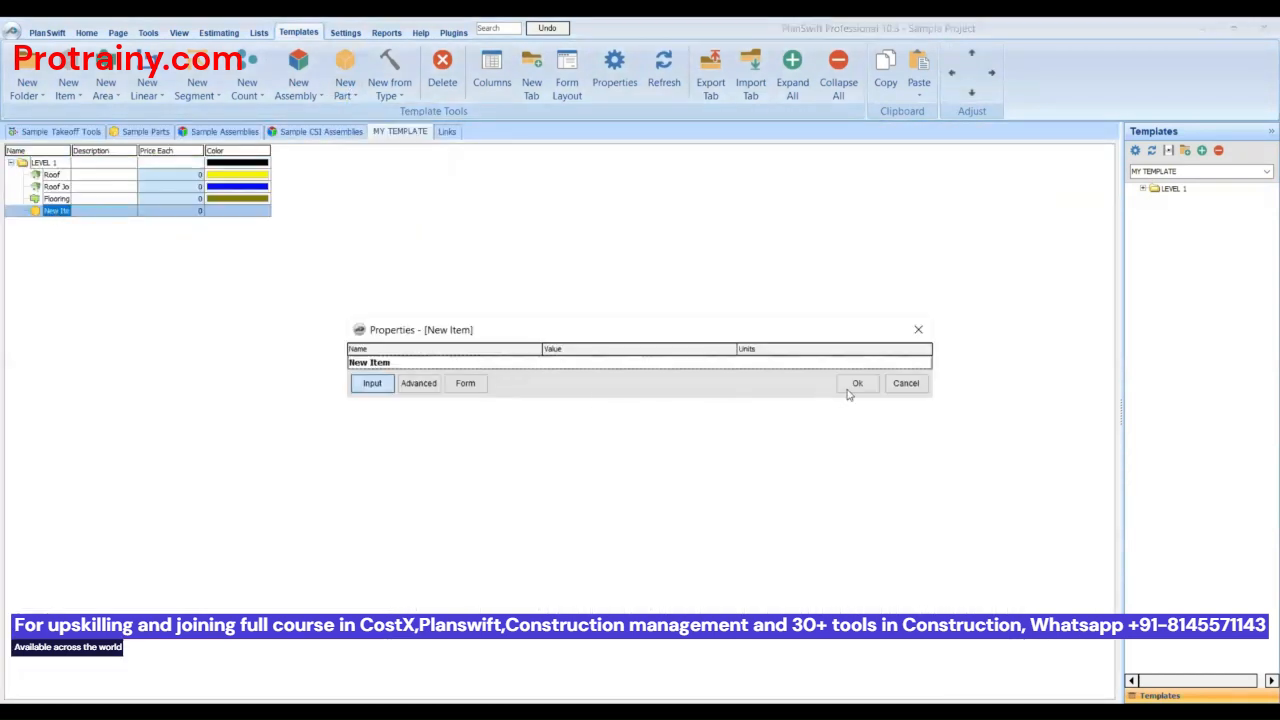
key("Return")
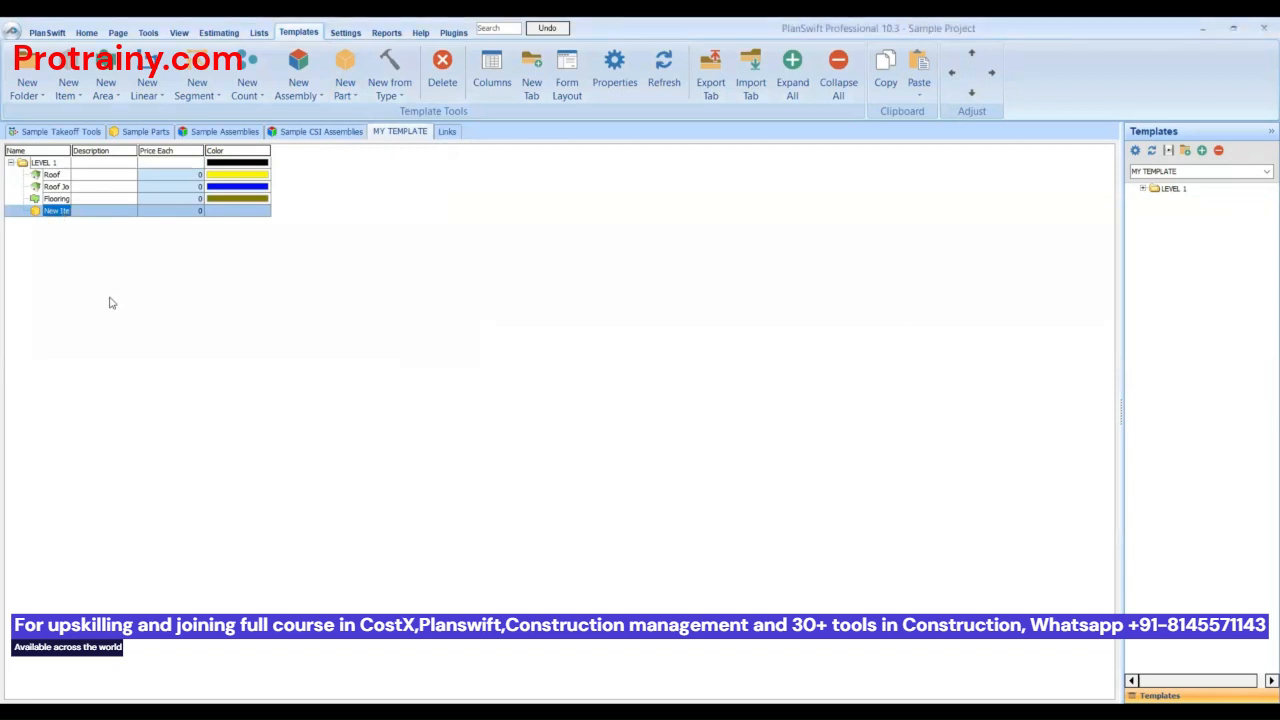
- Copy the new template part and paste it as a sub-item of the Stucco Exterior Finish takeoff
right_click(58, 210)
left_click(94, 289)
left_click(86, 33)
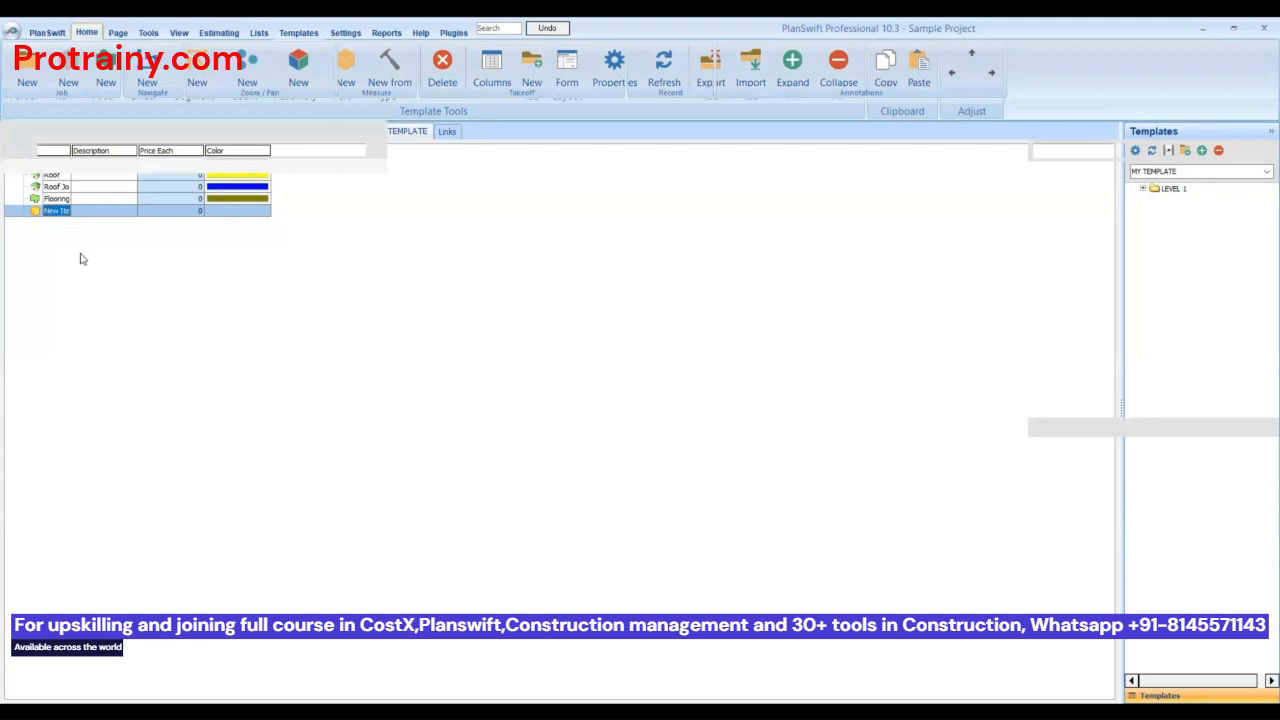
key("ctrl+v")
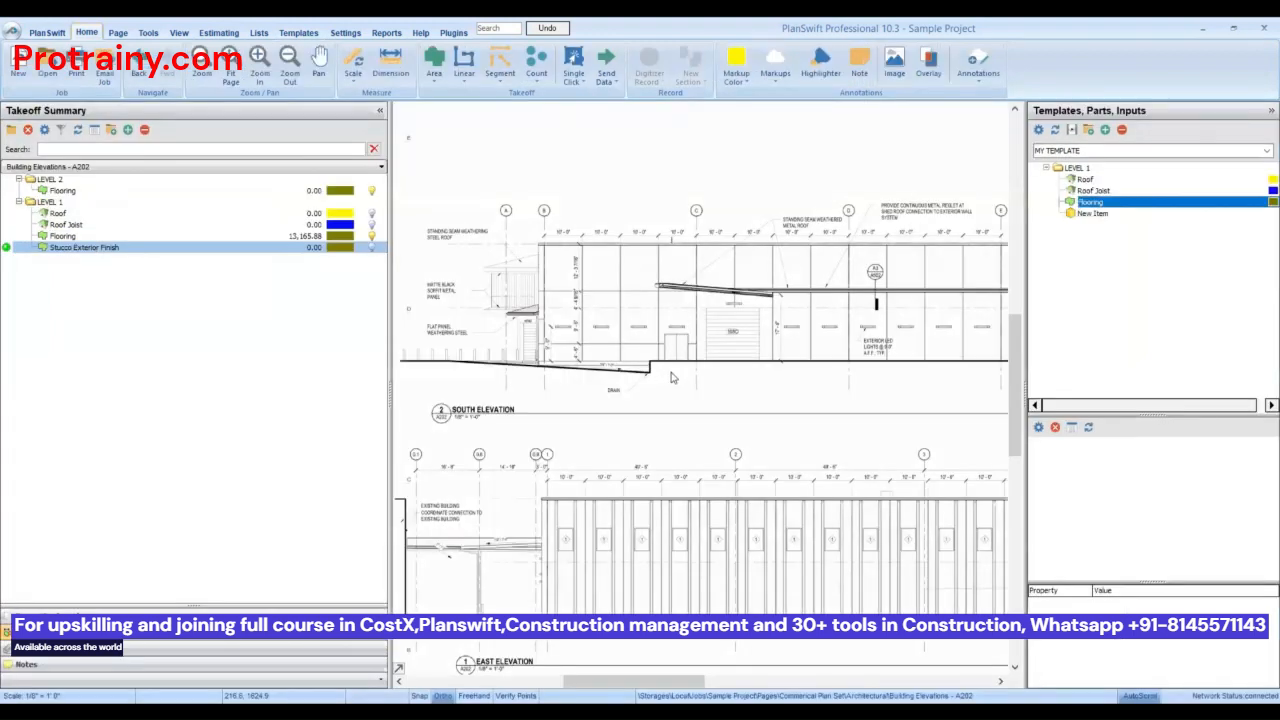
key("Return")
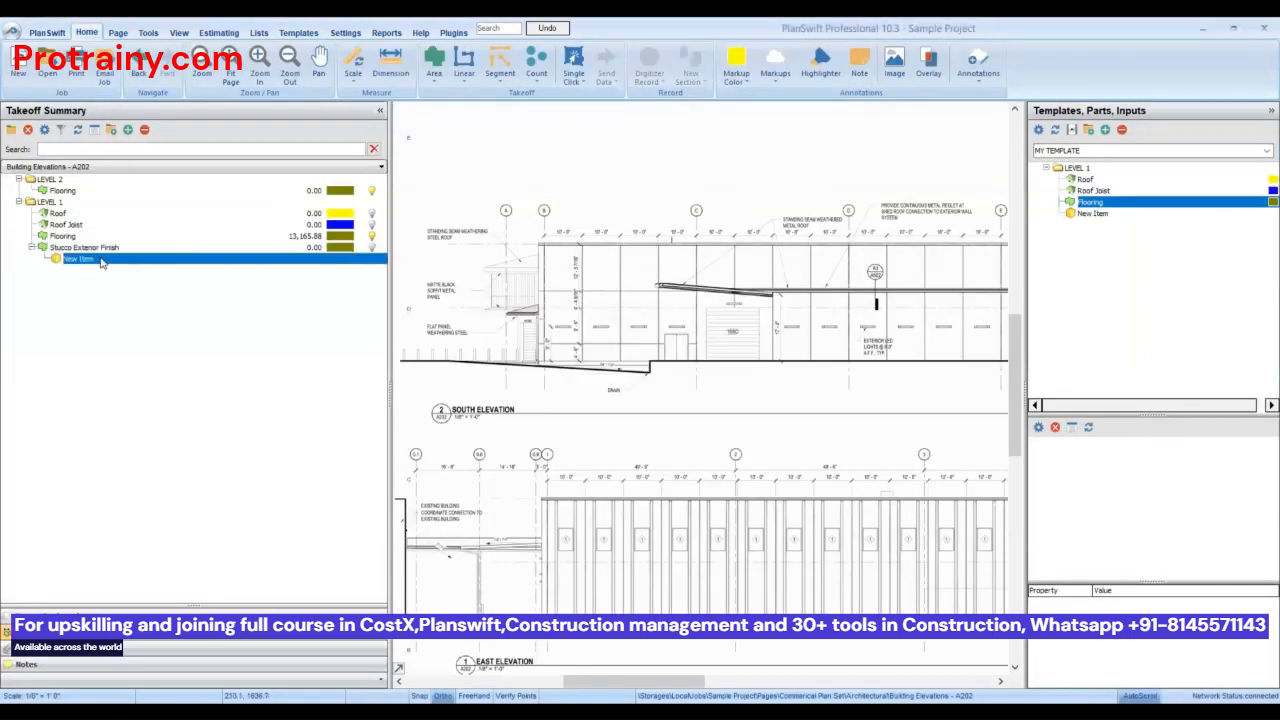
- Rename the part under Stucco Exterior Finish as Stucco
double_click(101, 262)
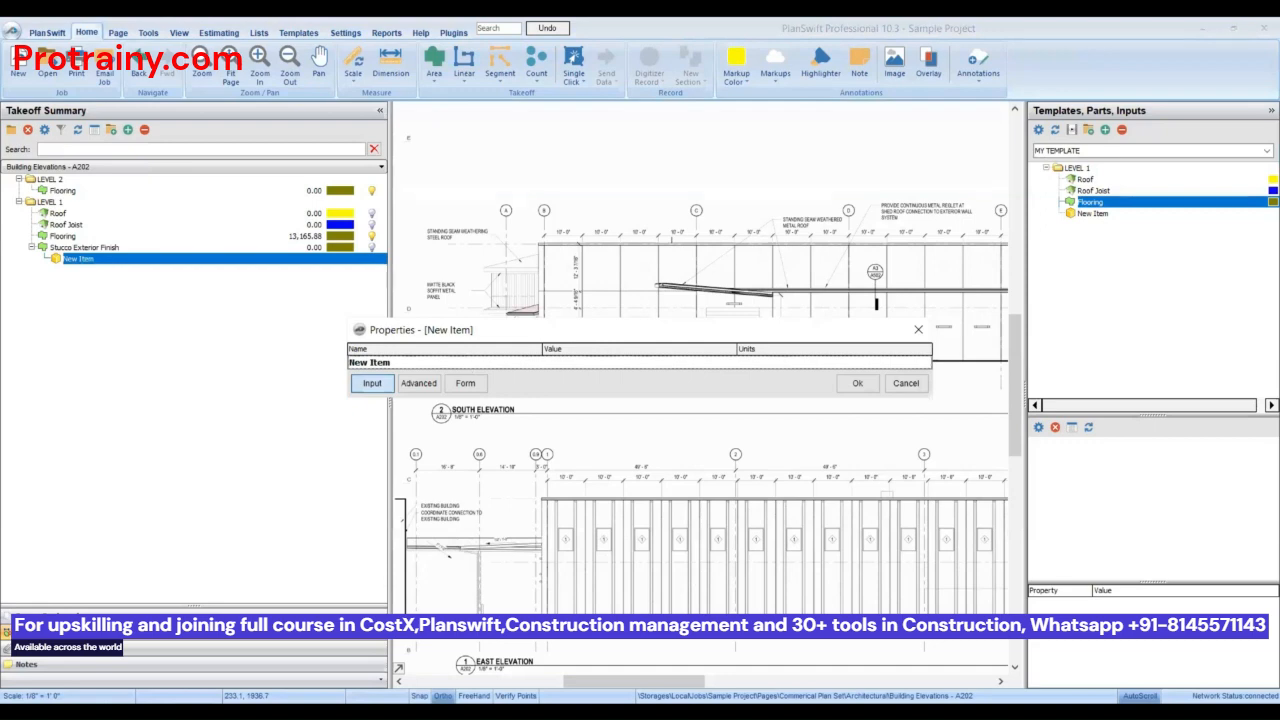
left_click(371, 363)
type("Stucco")
left_click(843, 388)
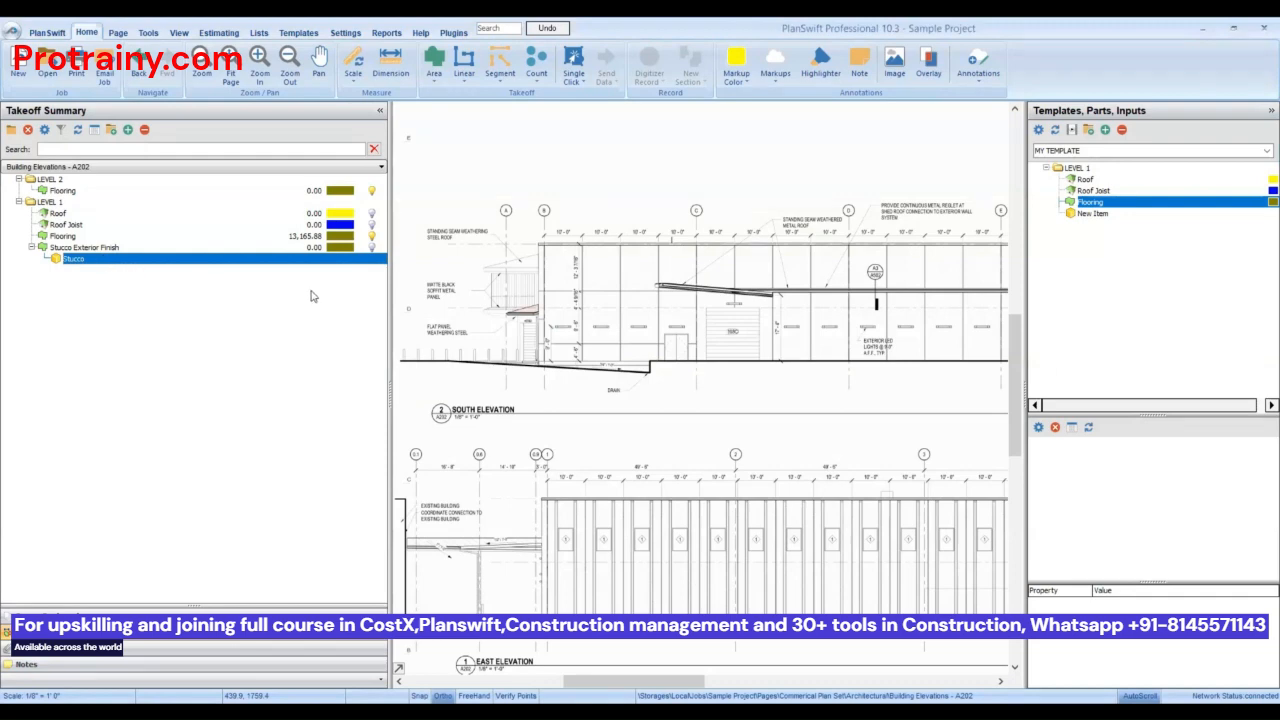
scroll(506, 289, "down", 1)
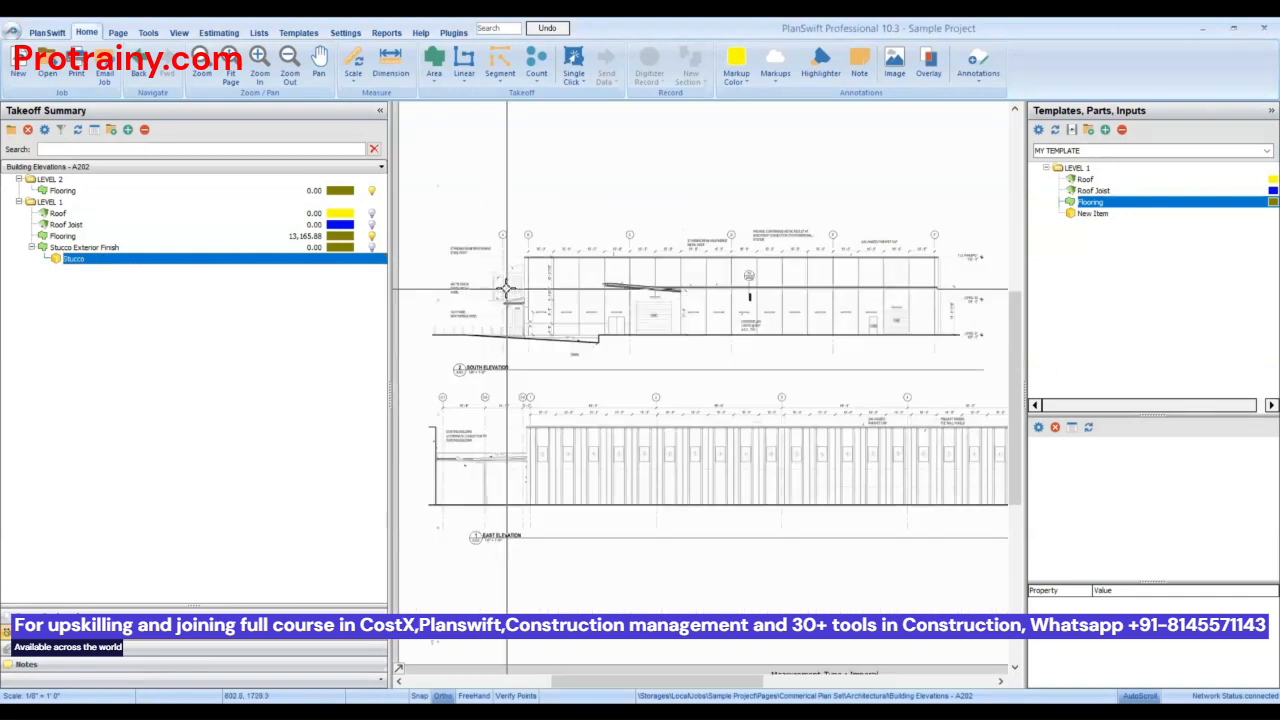
scroll(506, 289, "up", 1)
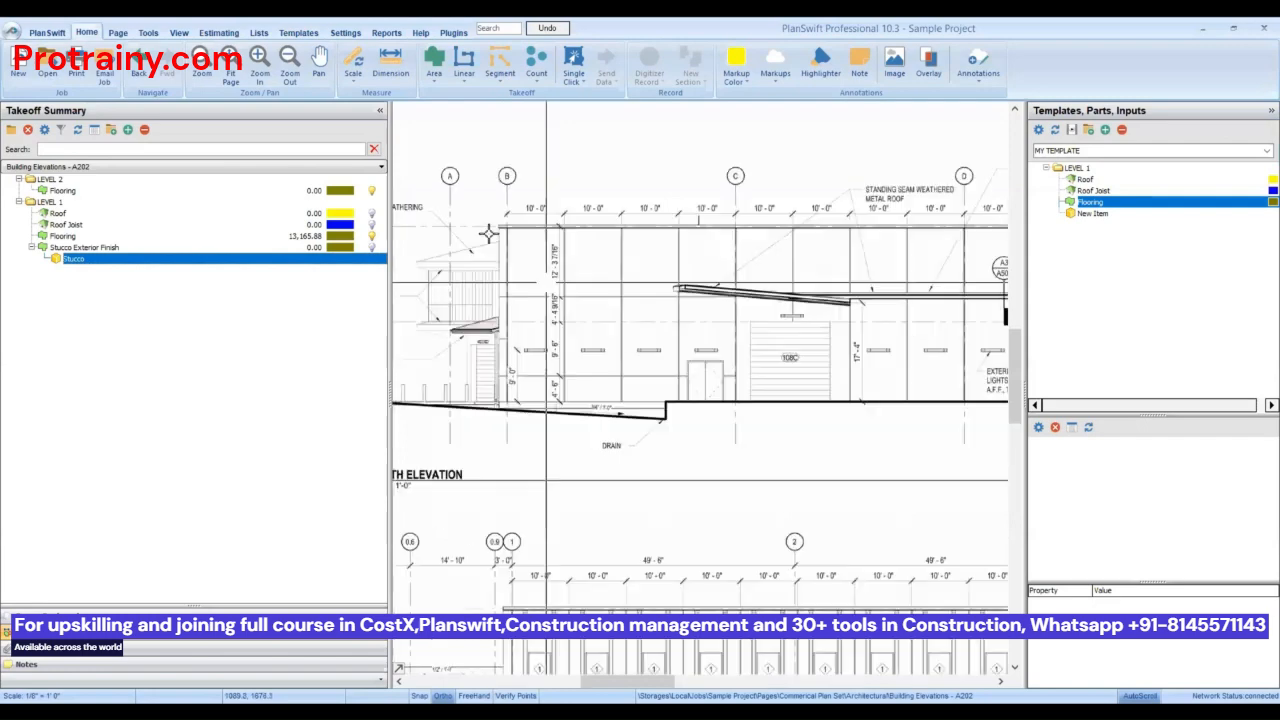
left_click(84, 247)
left_click(500, 231)
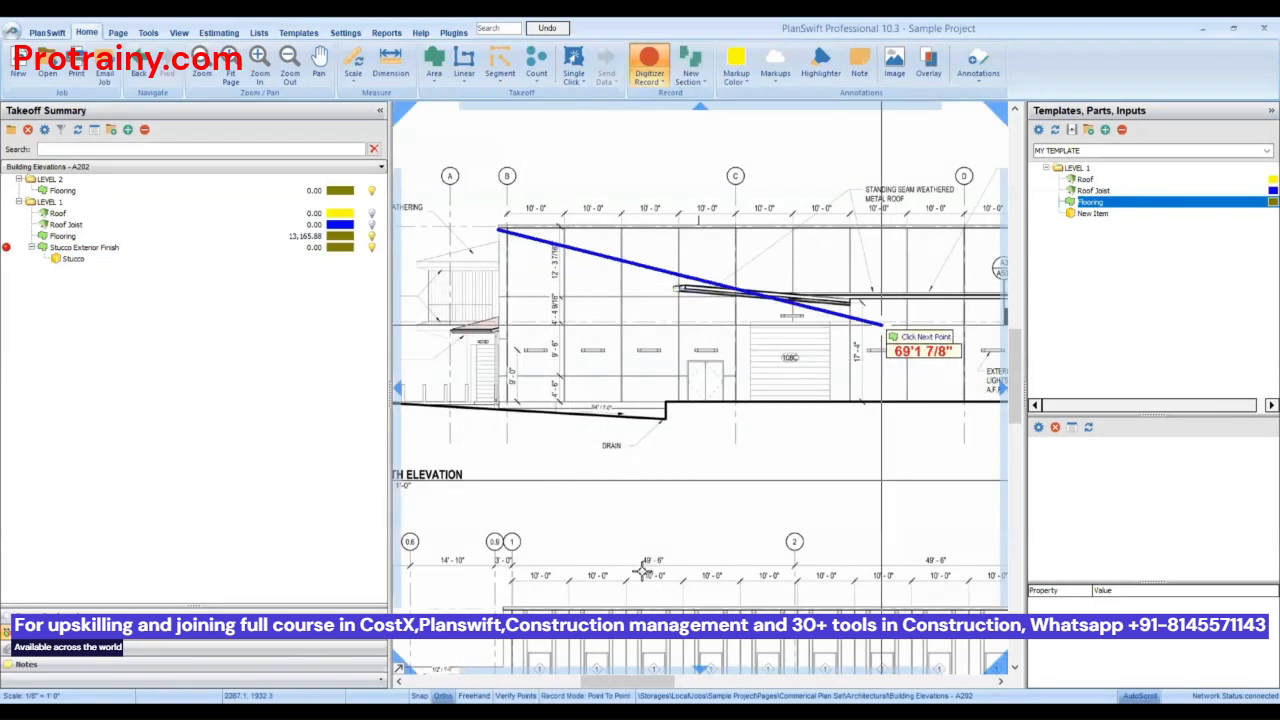
key("Escape")
scroll(597, 240, "down", 1)
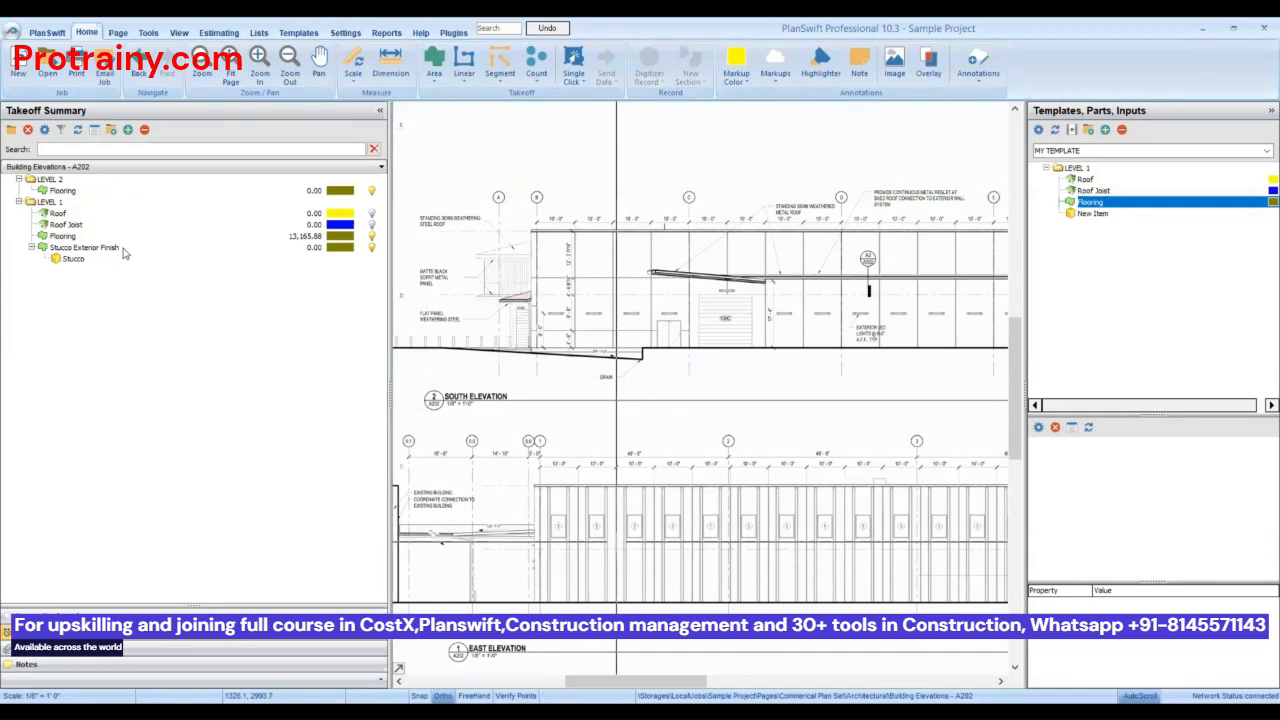
- Digitize a box area of about 4,905 sq ft over the full South Elevation wall under Stucco Exterior Finish
left_click(40, 248)
left_click(5, 249)
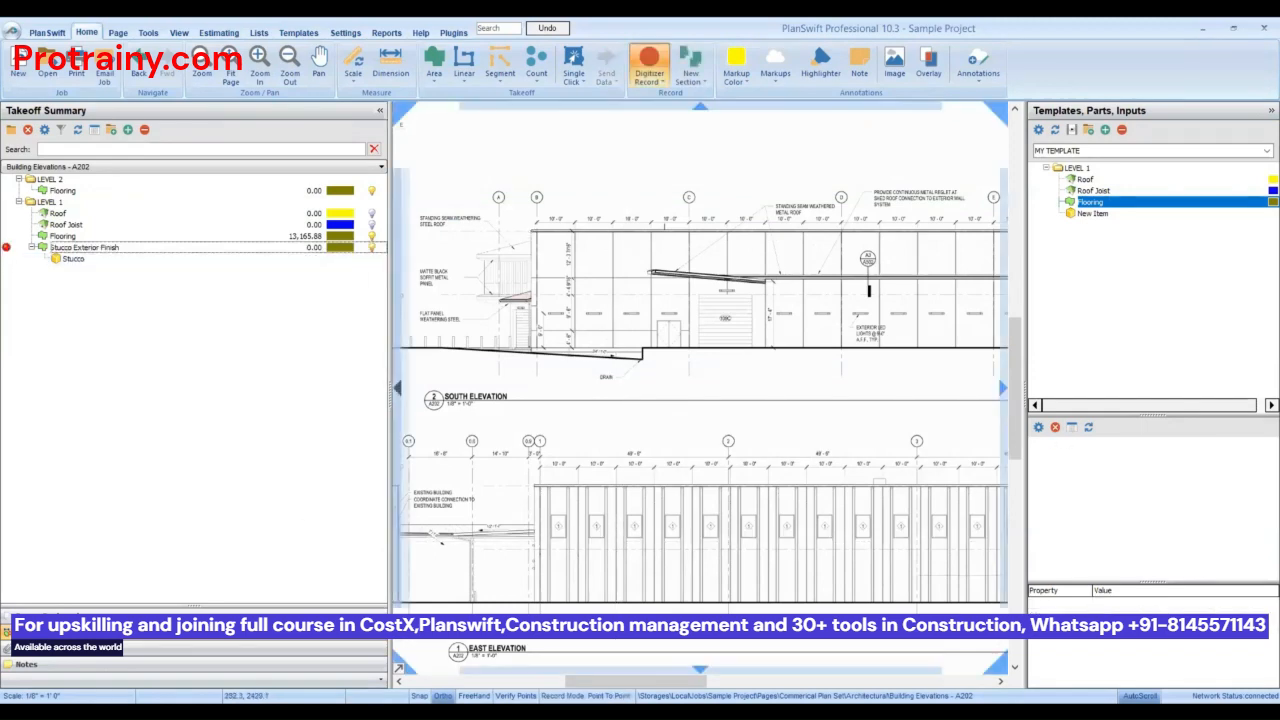
scroll(555, 239, "up", 1)
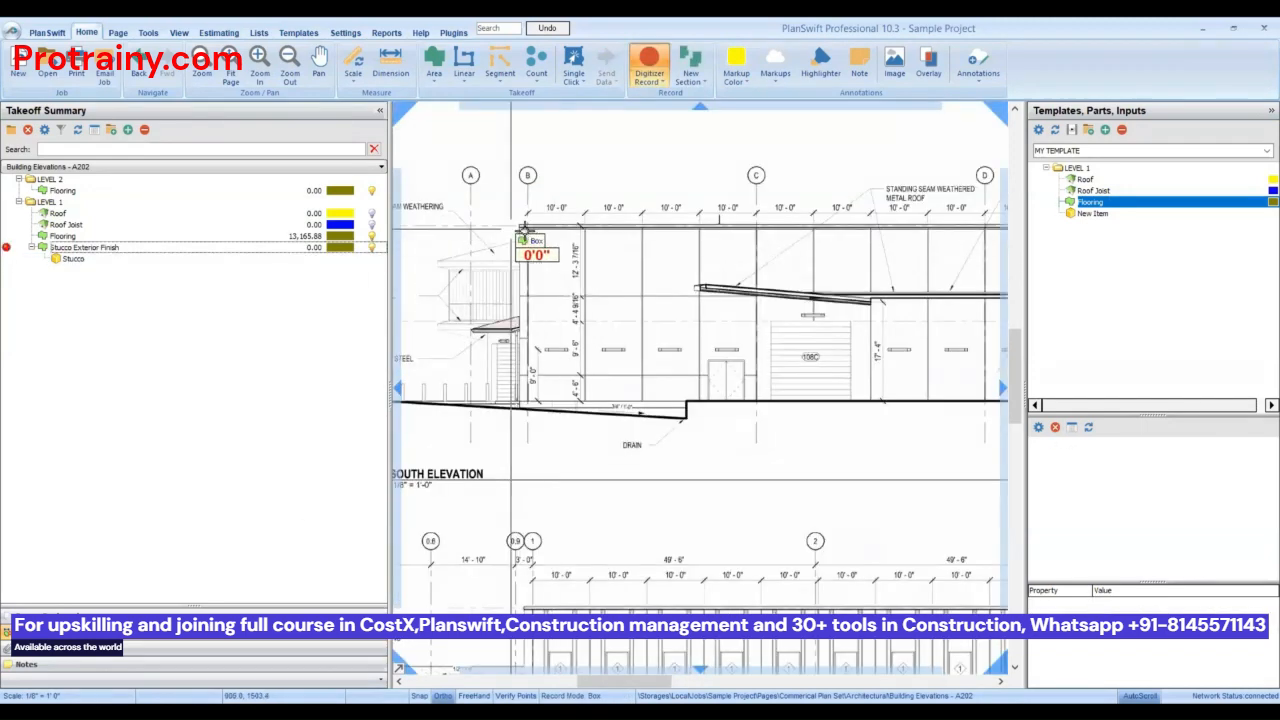
scroll(516, 229, "up", 1)
left_click(525, 227)
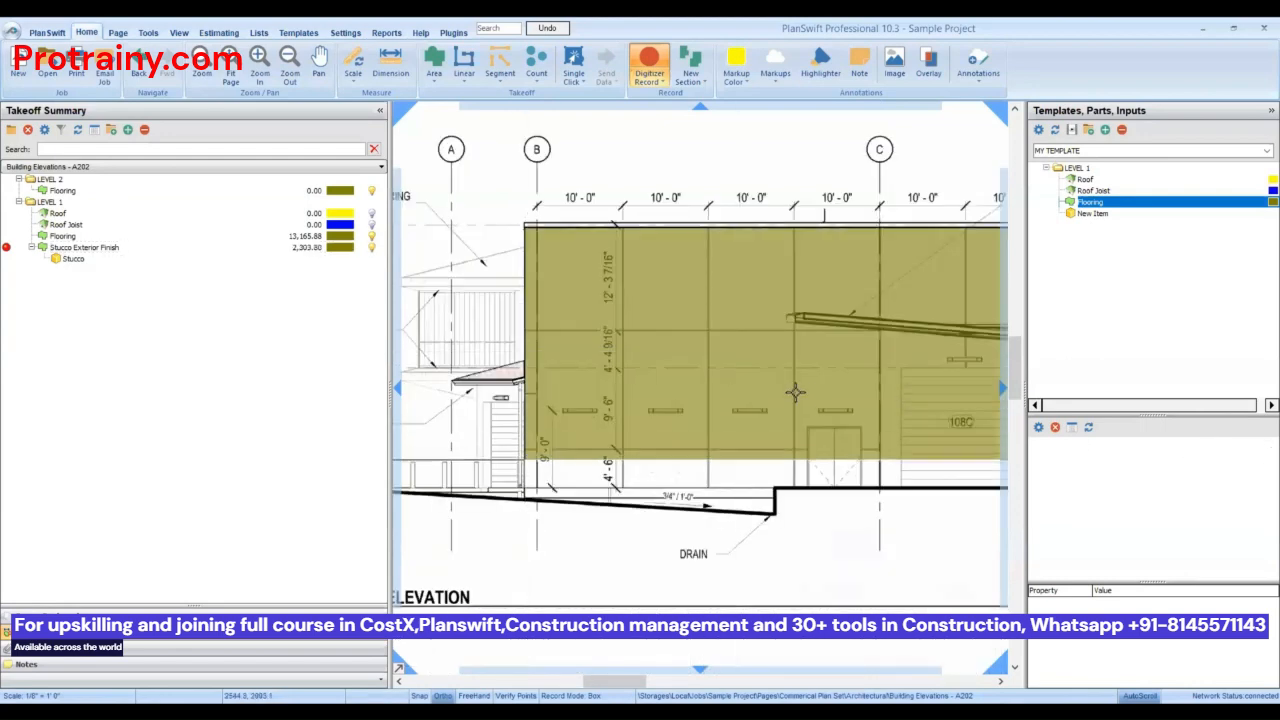
scroll(797, 391, "down", 2)
scroll(512, 375, "down", 2)
scroll(840, 358, "up", 1)
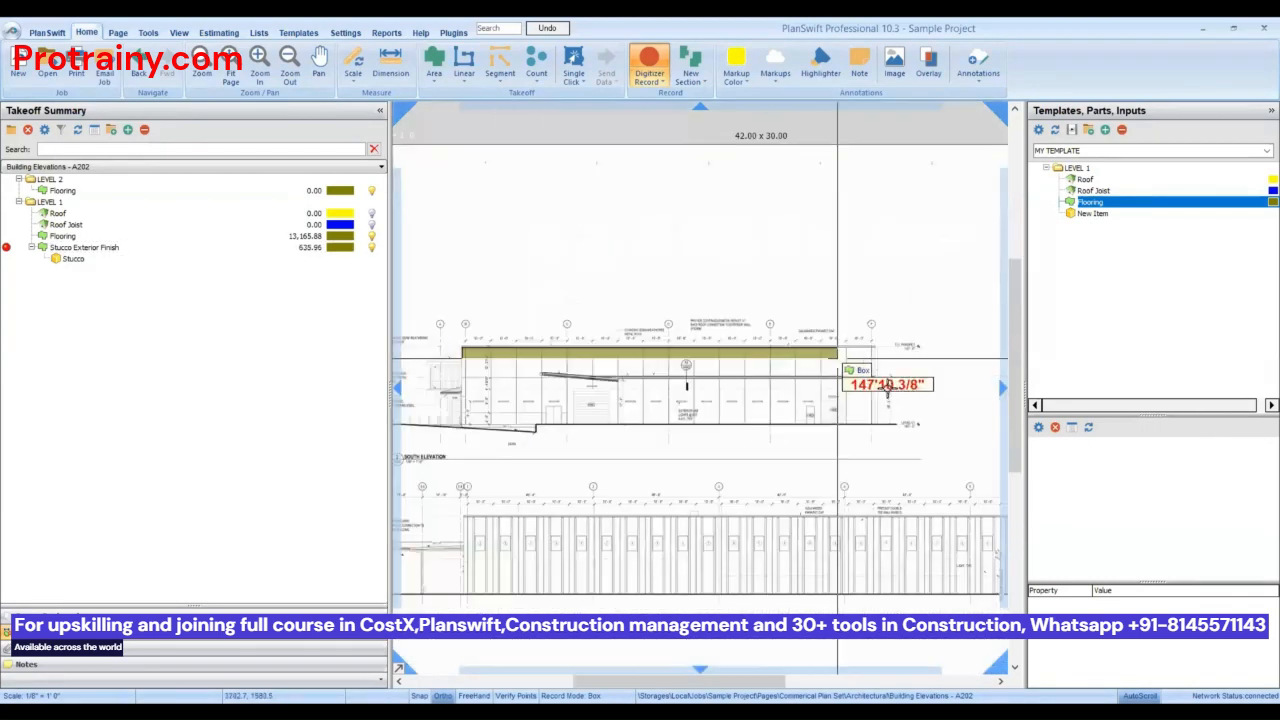
scroll(886, 390, "up", 2)
scroll(867, 401, "up", 2)
scroll(826, 520, "up", 2)
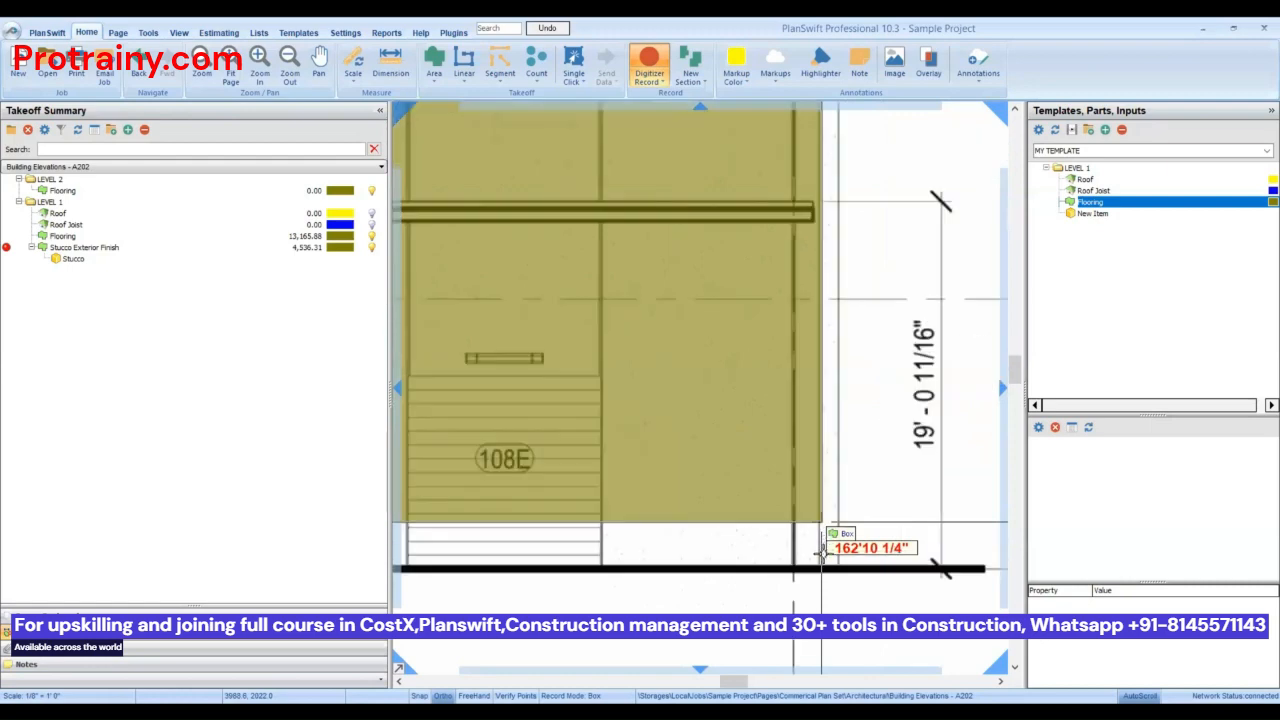
left_click(821, 567)
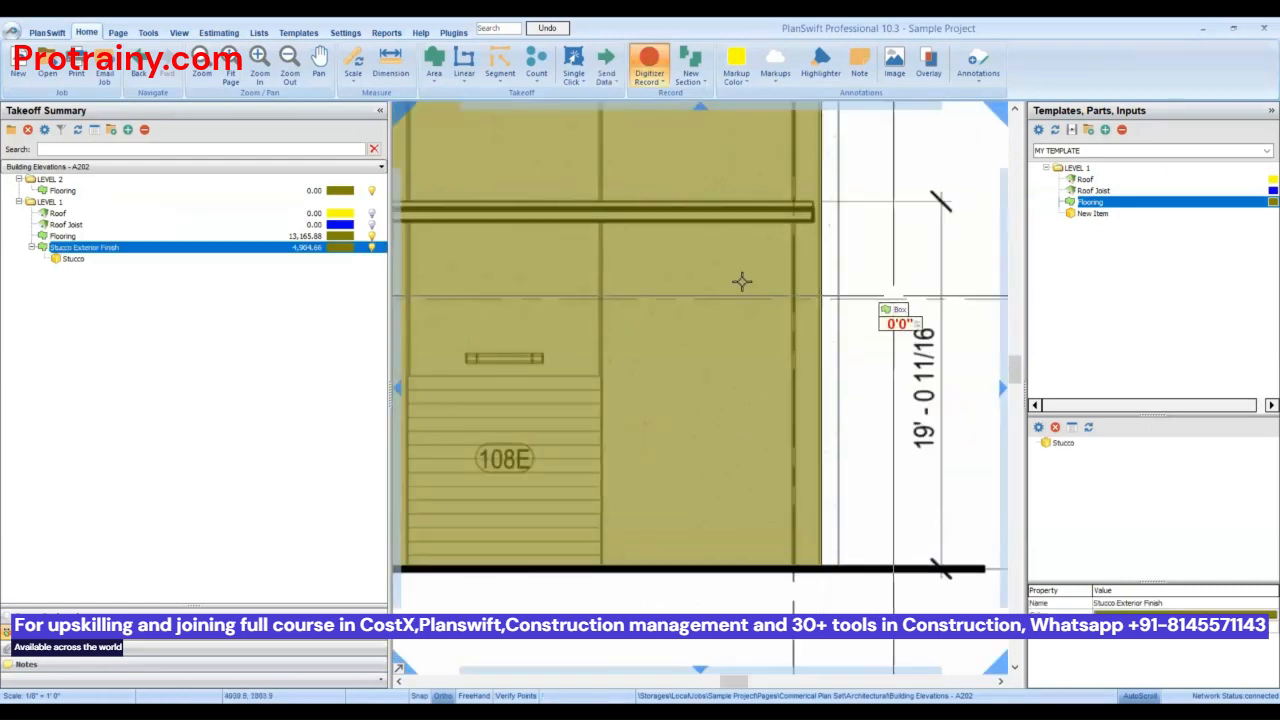
- Subtract box openings for doors 108E and 108D from the South Elevation's Stucco Exterior Finish area
scroll(893, 298, "down", 2)
right_click(732, 302)
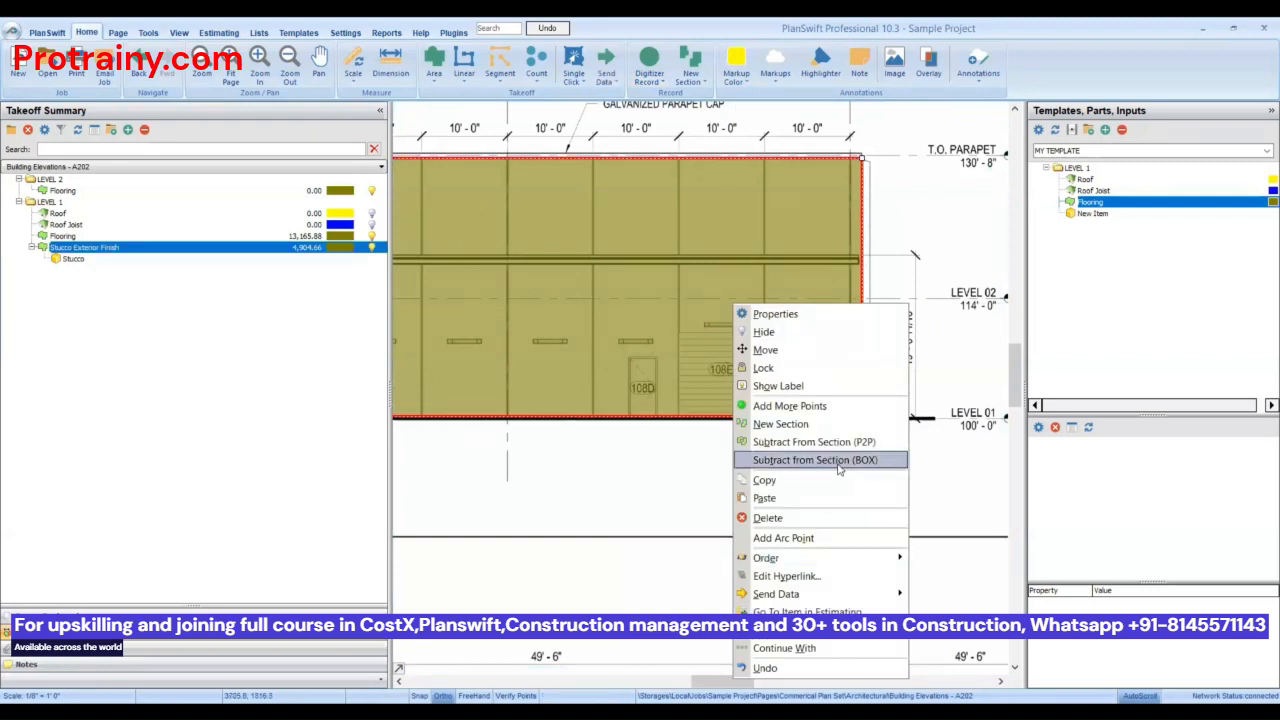
left_click(840, 462)
scroll(760, 345, "up", 3)
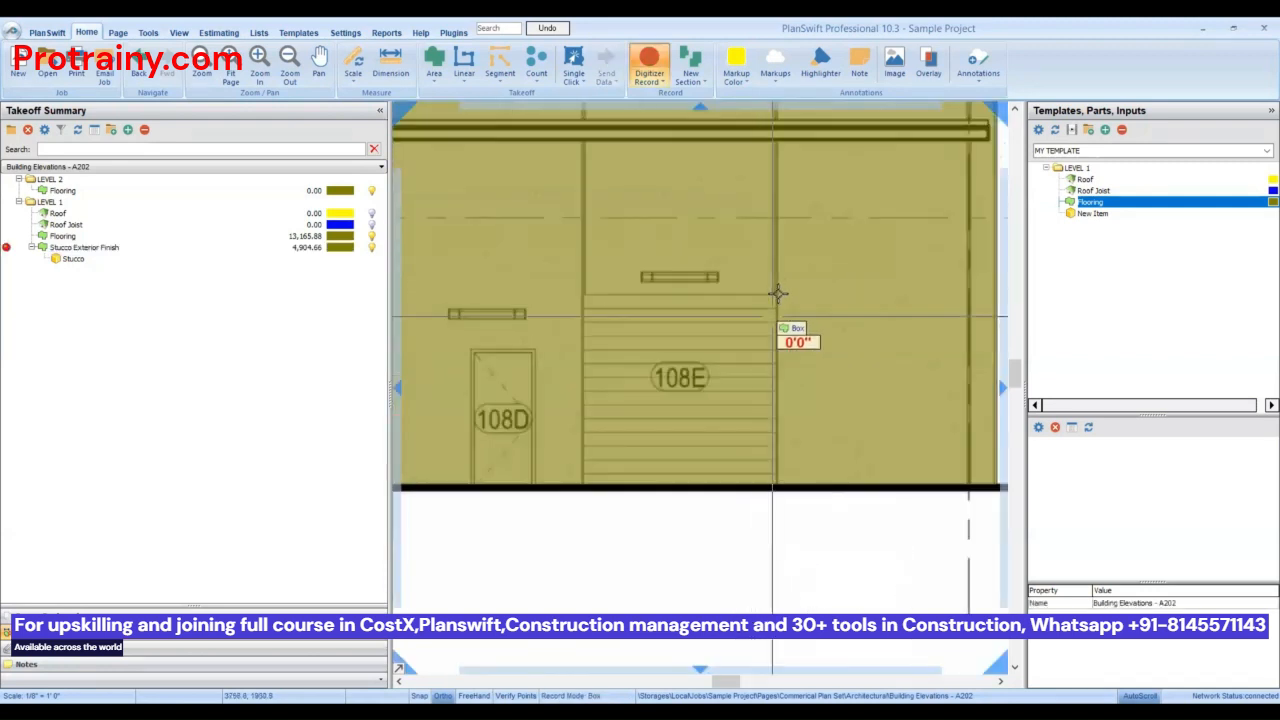
left_click(778, 293)
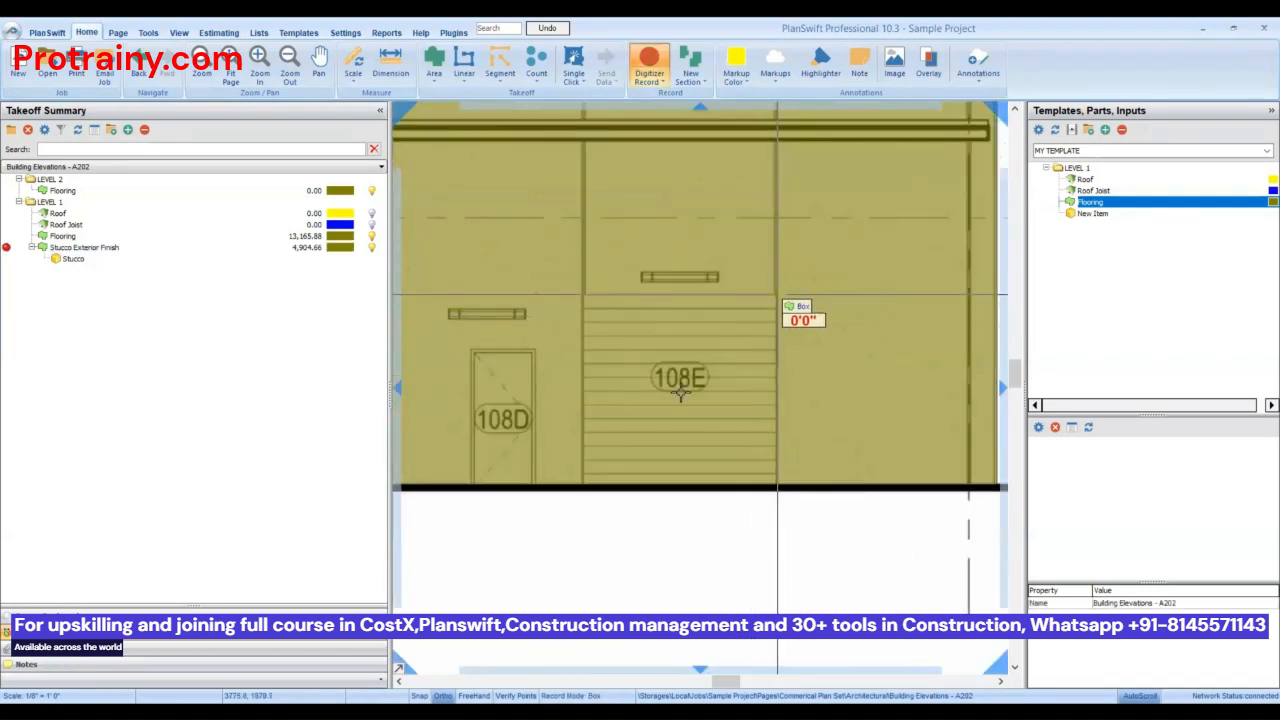
left_click(583, 487)
left_click(535, 352)
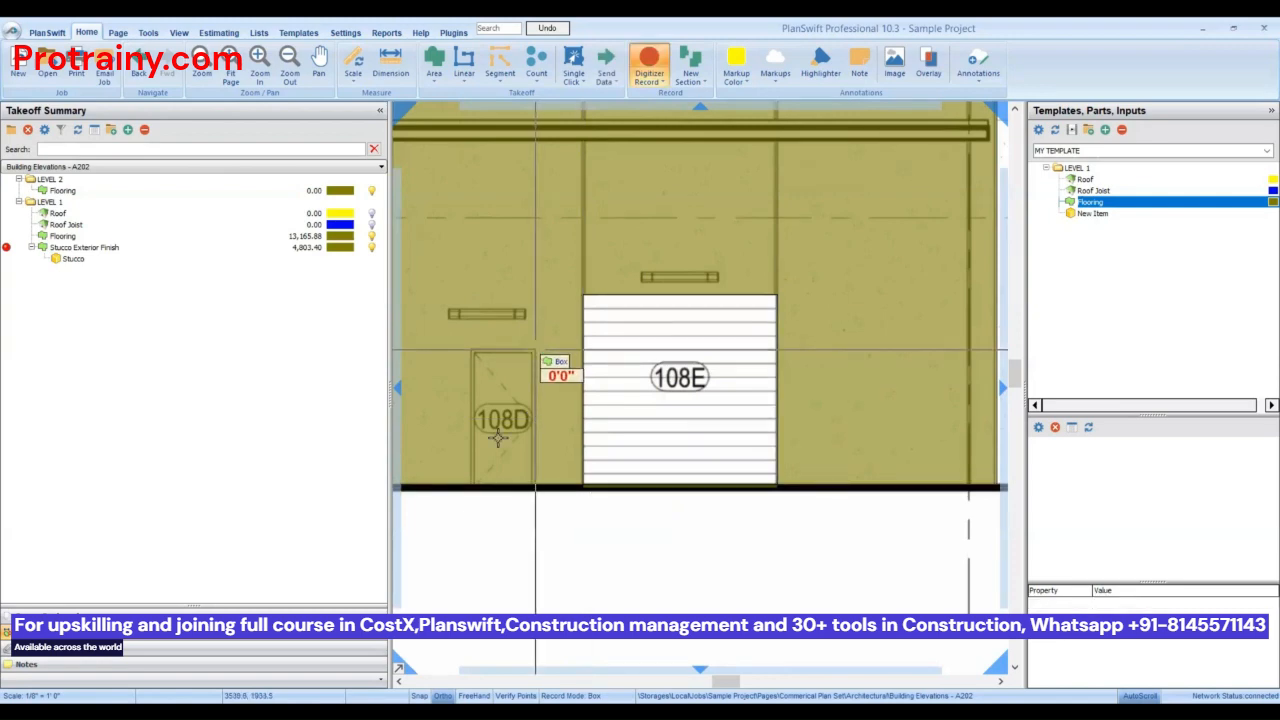
left_click(473, 486)
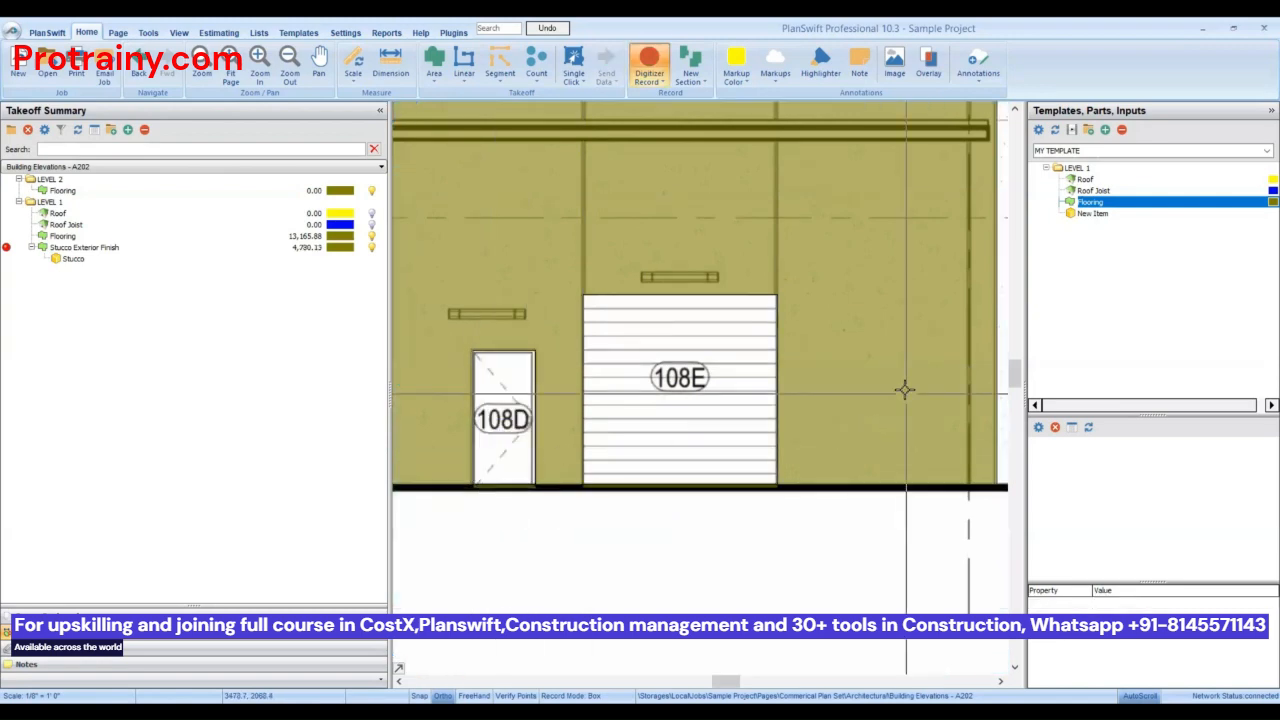
- Subtract a box opening for overhead door 108C from the South Elevation's Stucco Exterior Finish area
scroll(904, 390, "down", 4)
scroll(700, 400, "up", 5)
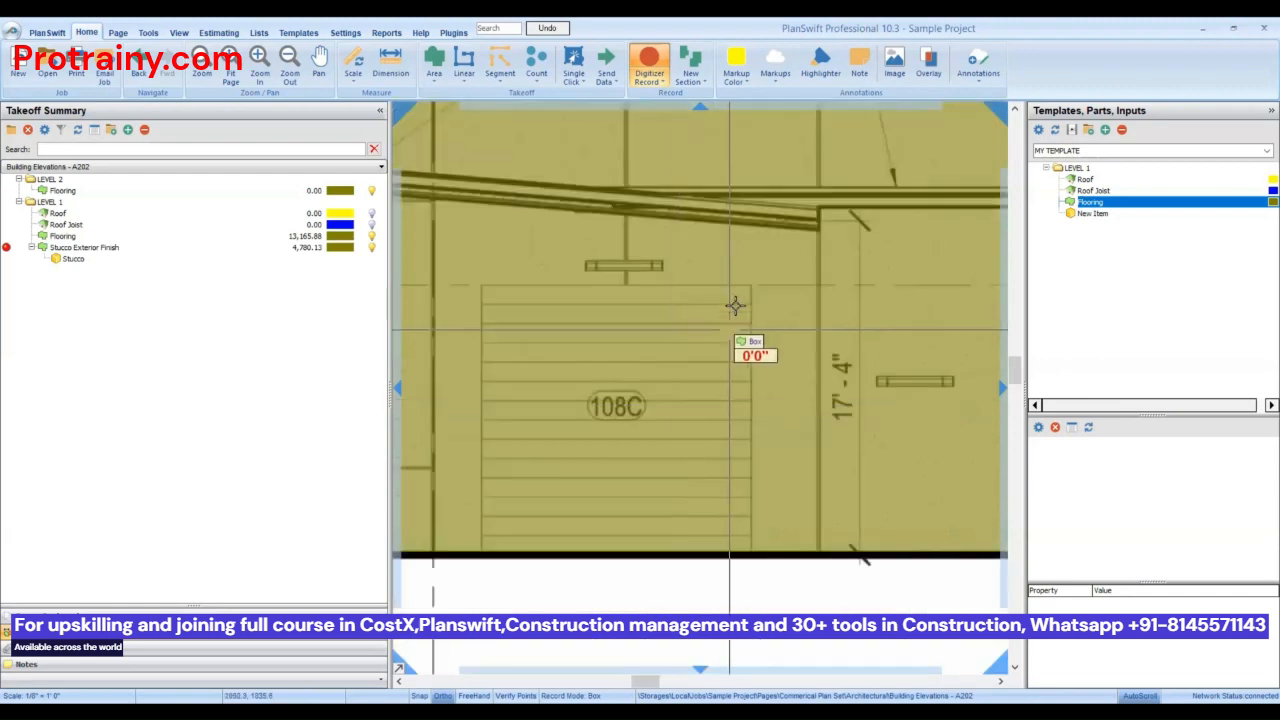
left_click(750, 288)
left_click(482, 547)
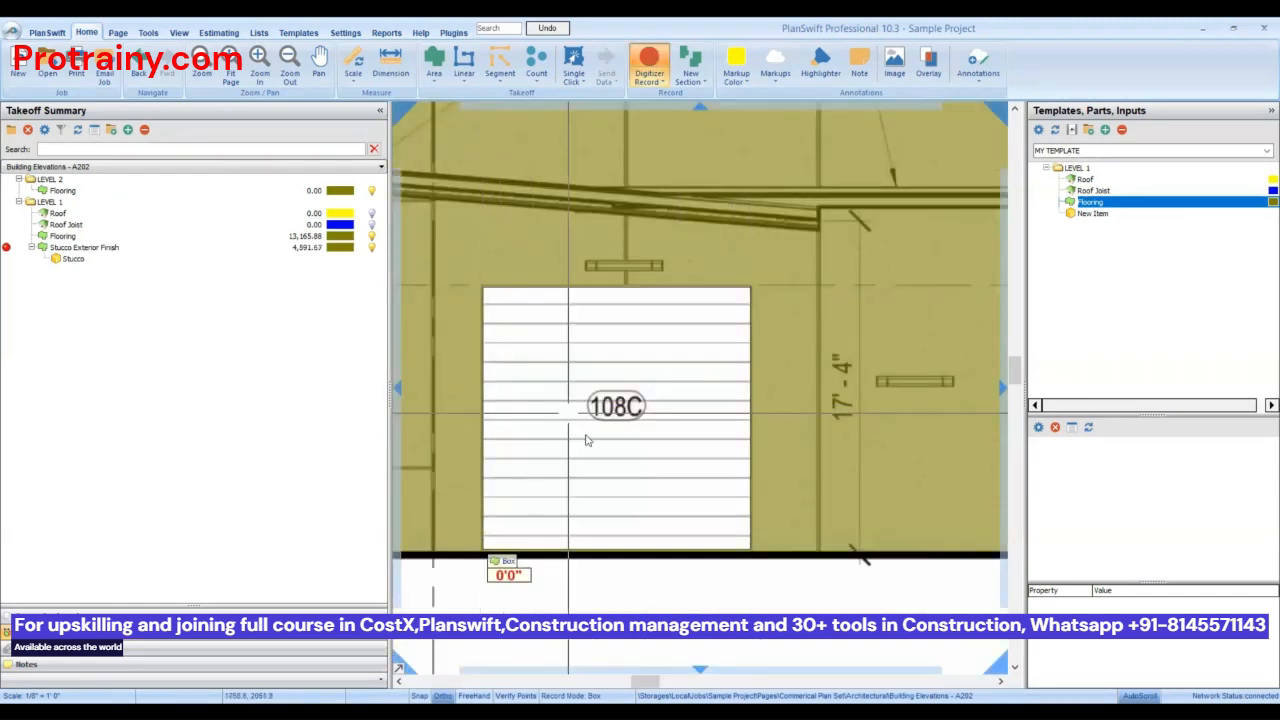
- Stop recording the stucco area and open the Level 01 Floor Plan - A101 page at the entry walls near gridline 5
key("Escape")
scroll(588, 398, "down", 2)
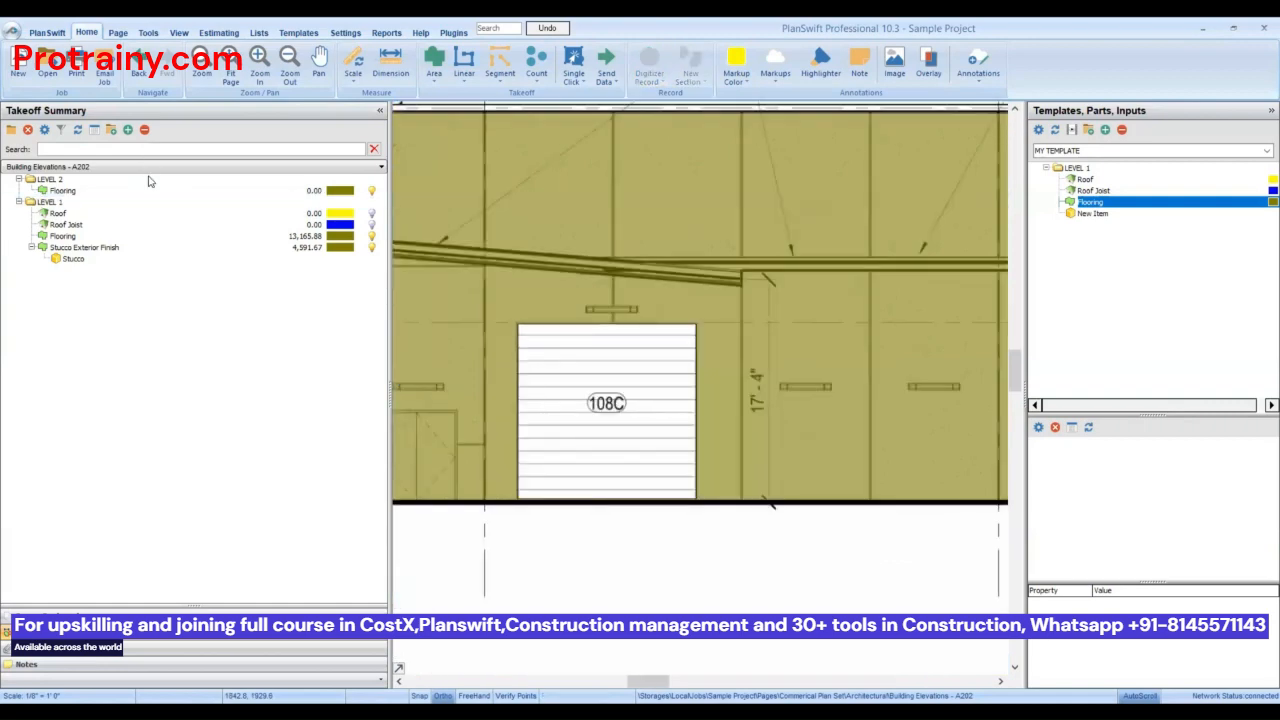
left_click(148, 167)
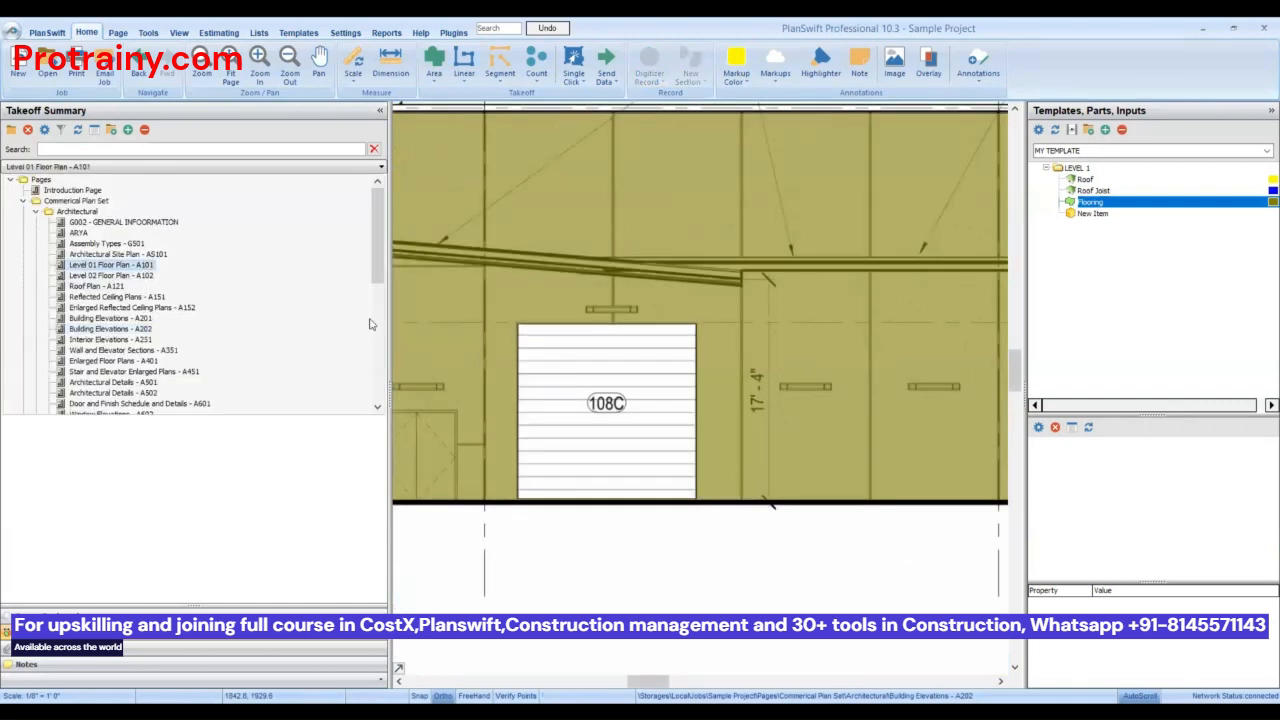
scroll(722, 304, "up", 6)
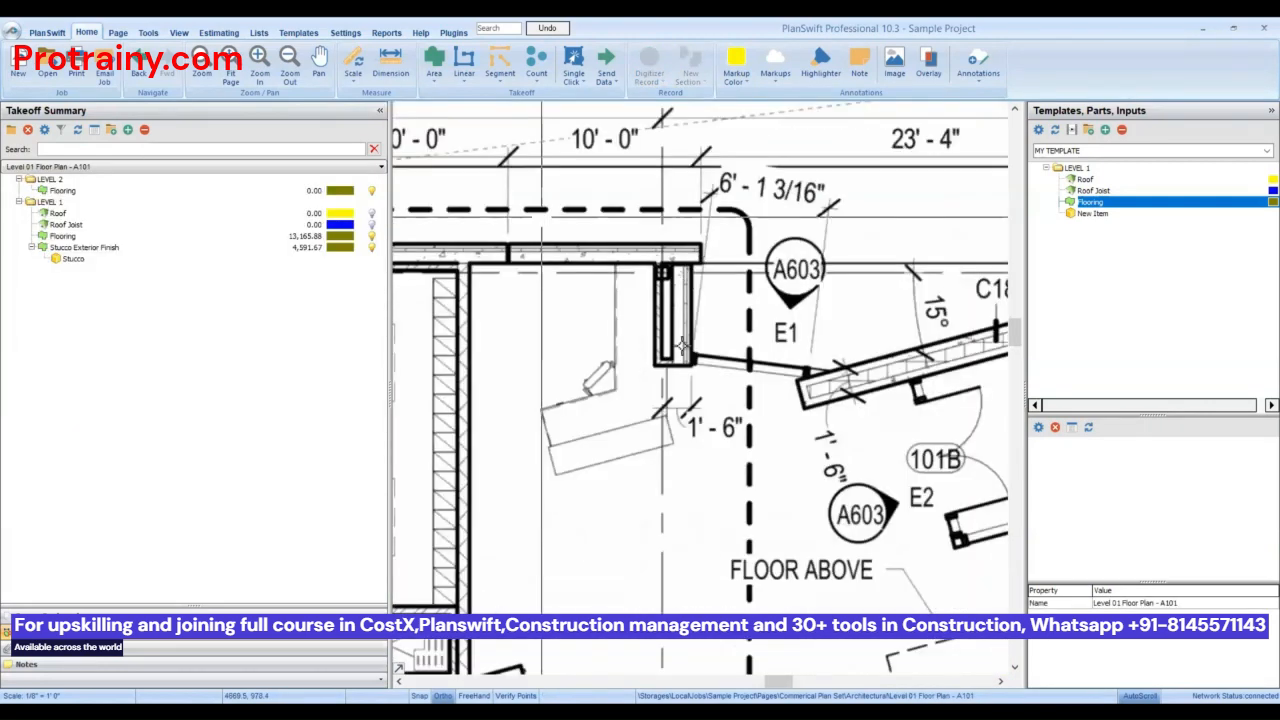
scroll(681, 345, "down", 1)
scroll(815, 325, "down", 2)
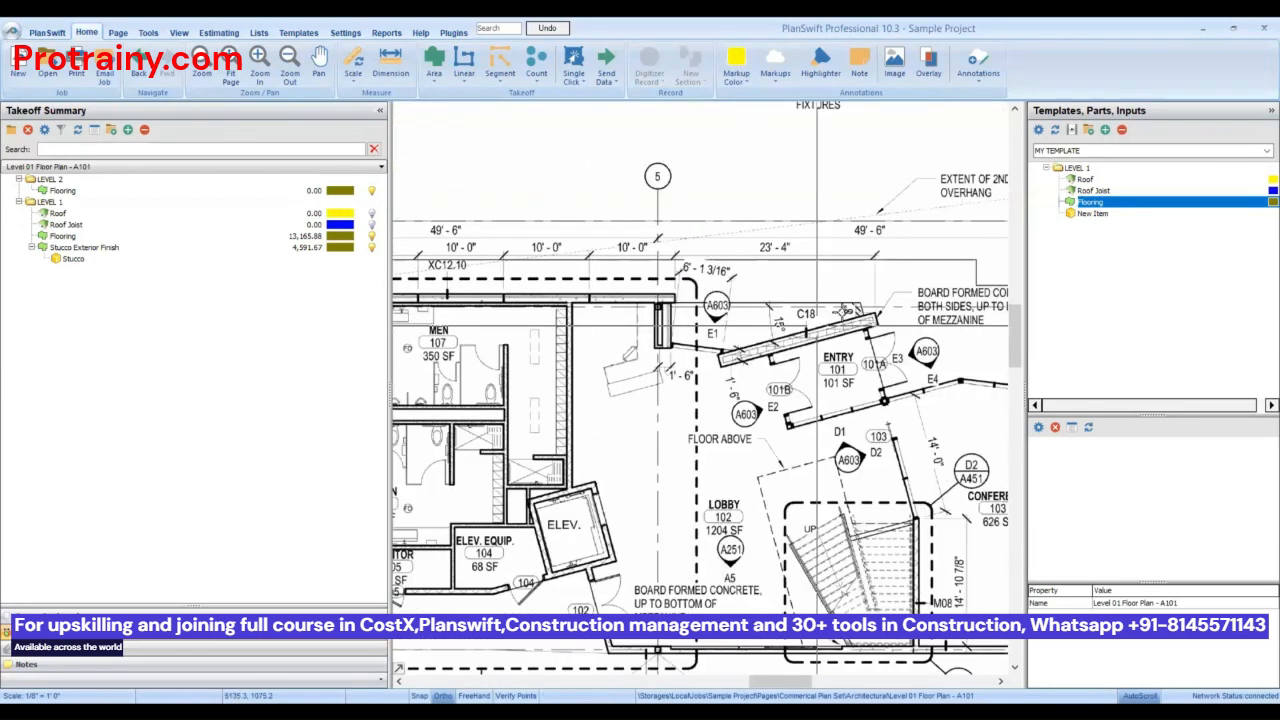
scroll(883, 313, "up", 1)
scroll(566, 290, "up", 1)
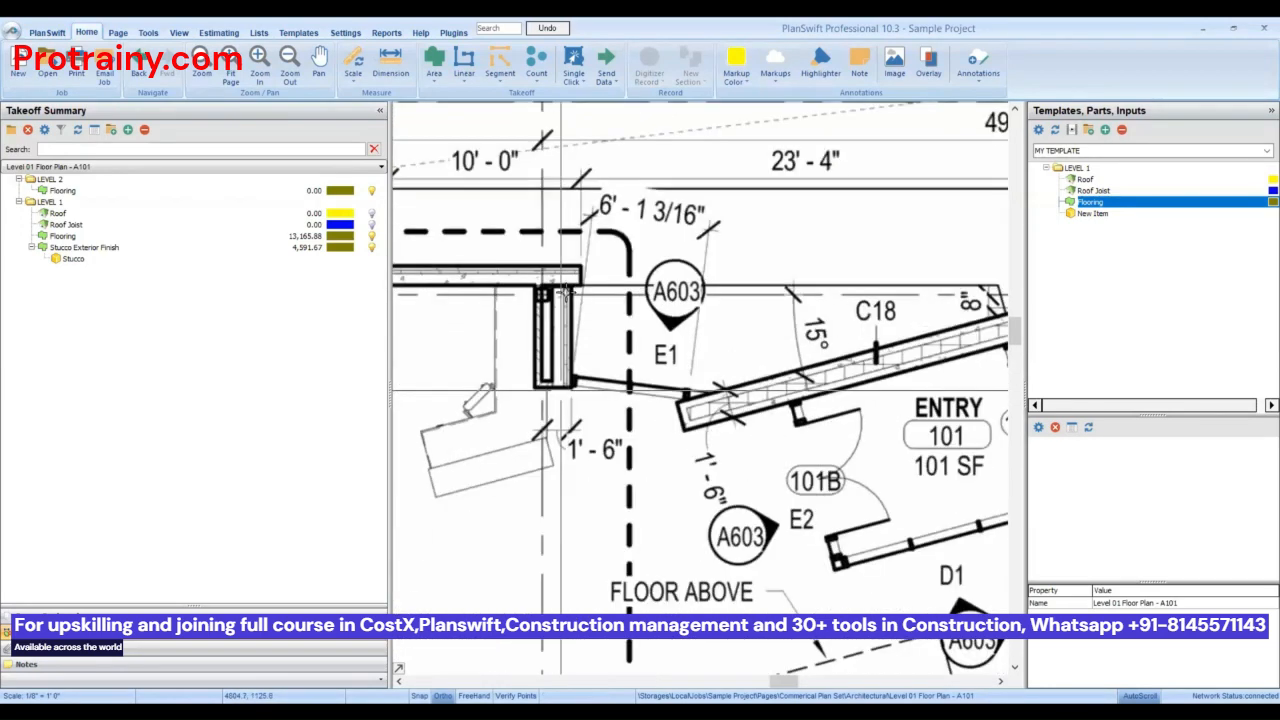
scroll(739, 396, "down", 1)
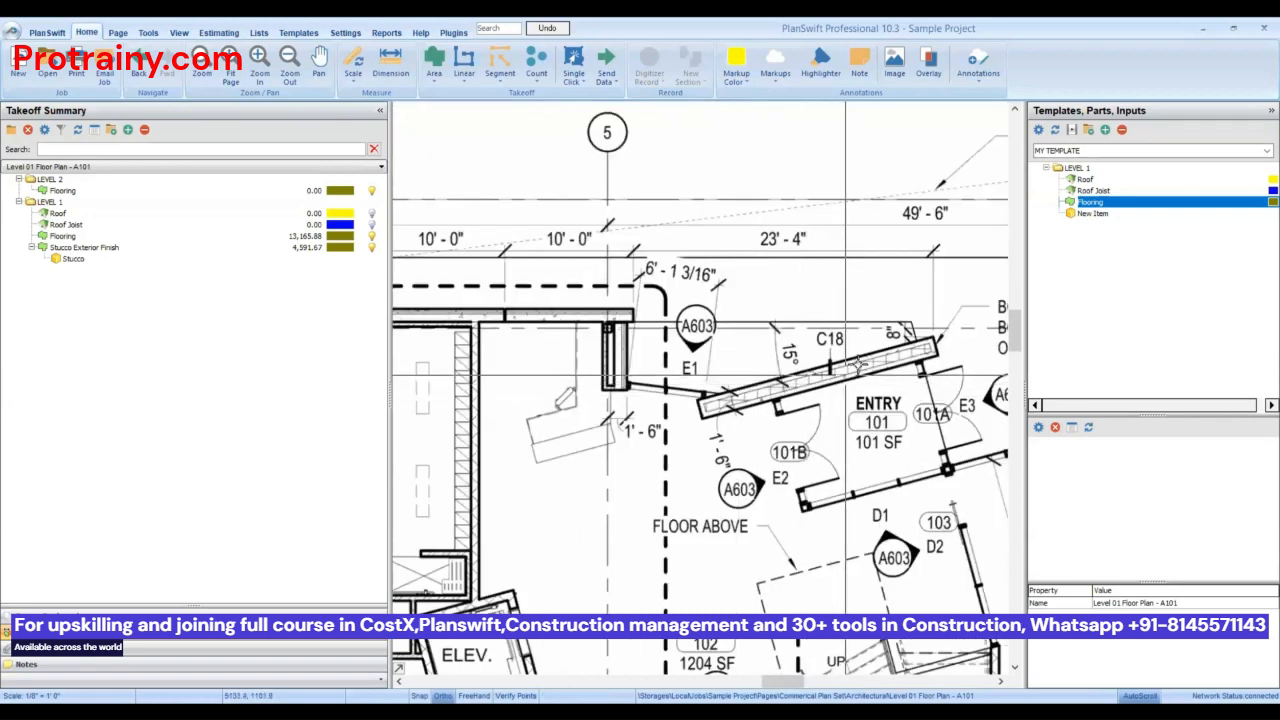
left_click(464, 62)
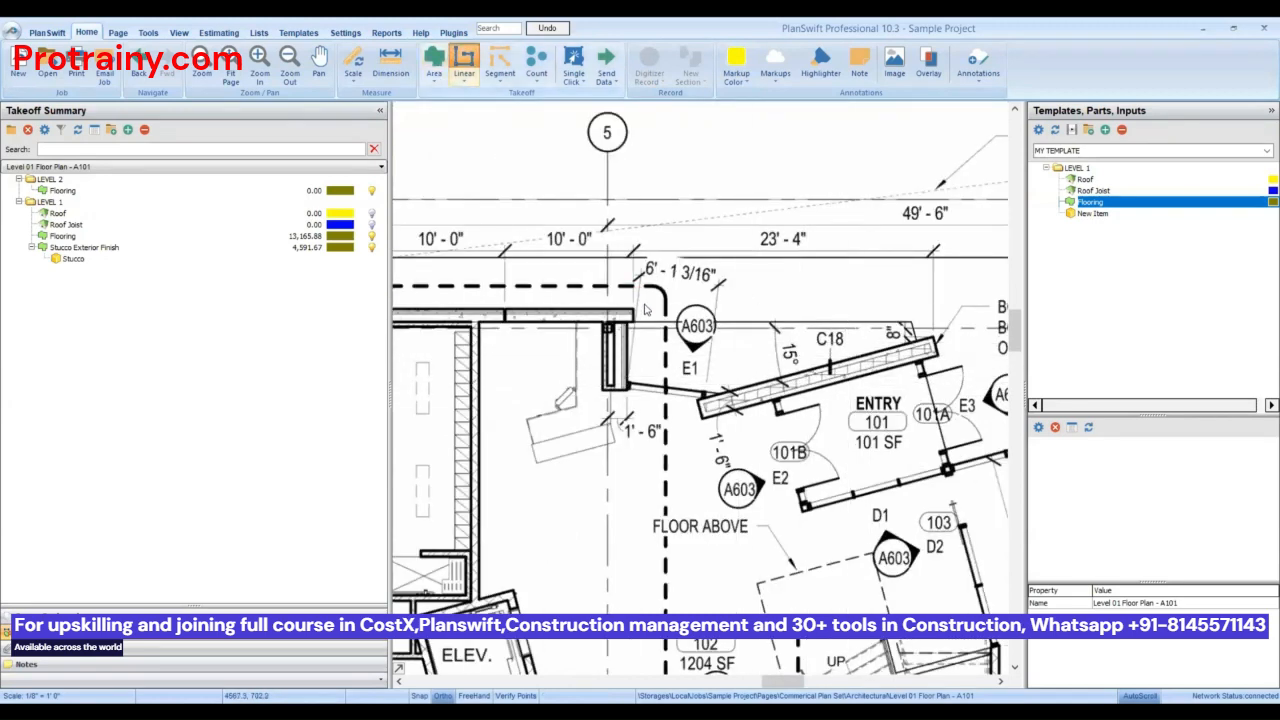
type("Stucco")
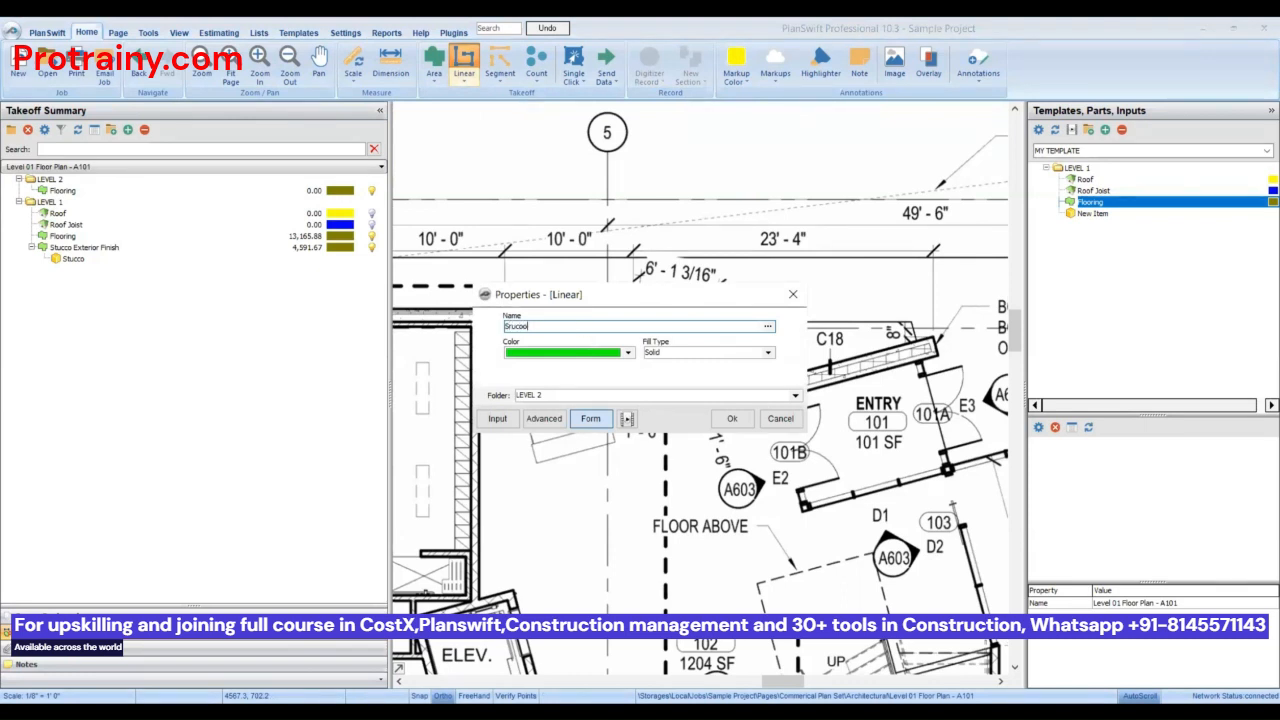
key("BackSpace")
key("BackSpace")
key("BackSpace")
key("BackSpace")
type("'")
left_click(731, 418)
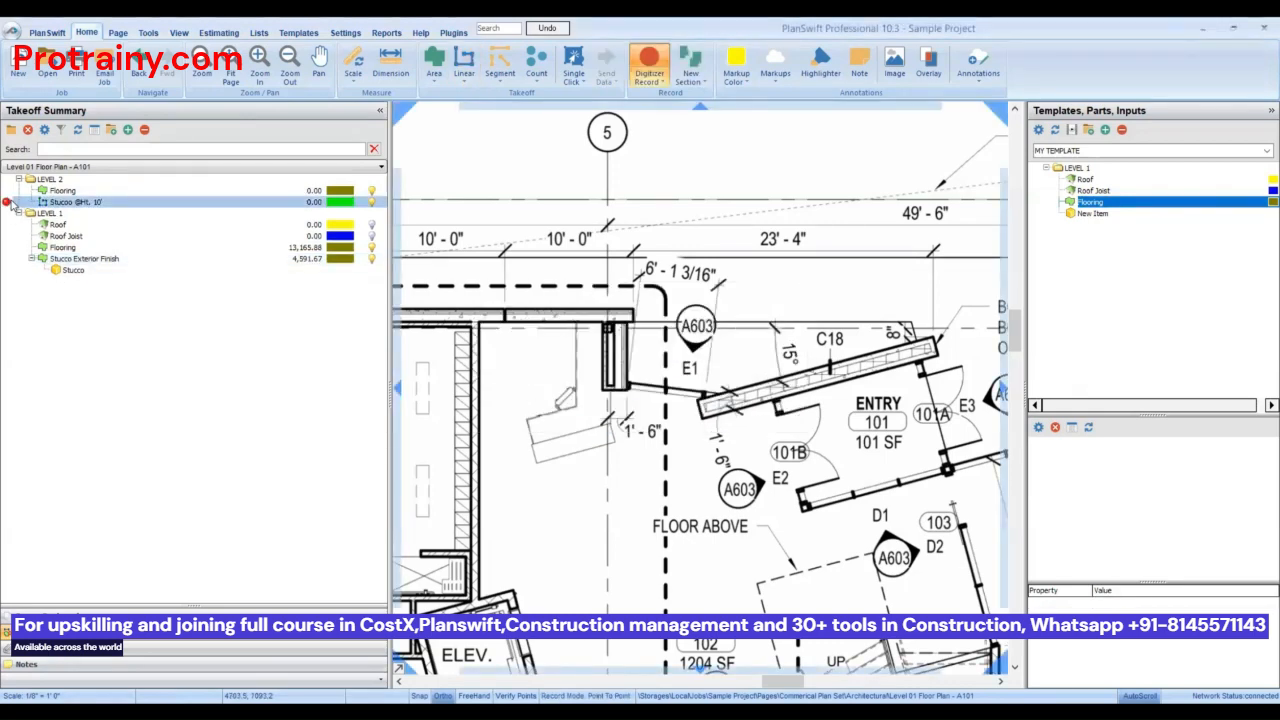
- Digitize linear sections along the short wall at gridline 5, about 5.2 ft, and the angled C18 entry wall, about 19 ft
scroll(620, 332, "up", 2)
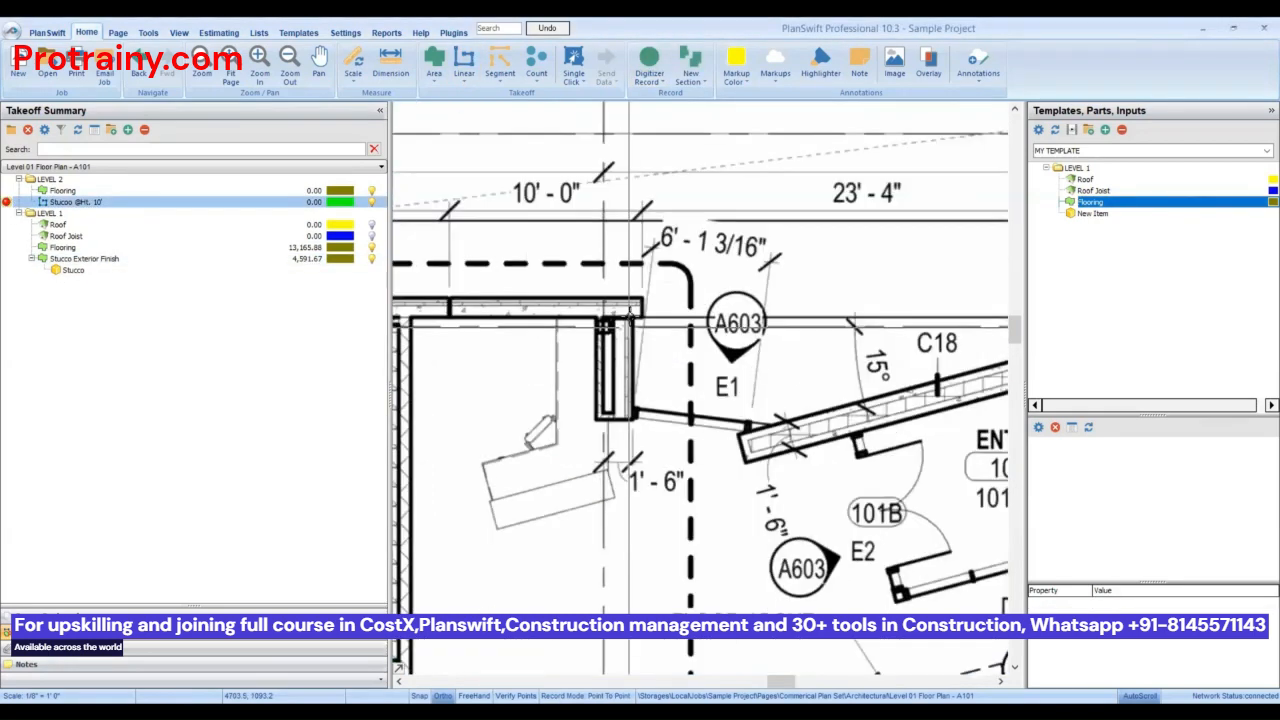
mouse_move(9, 205)
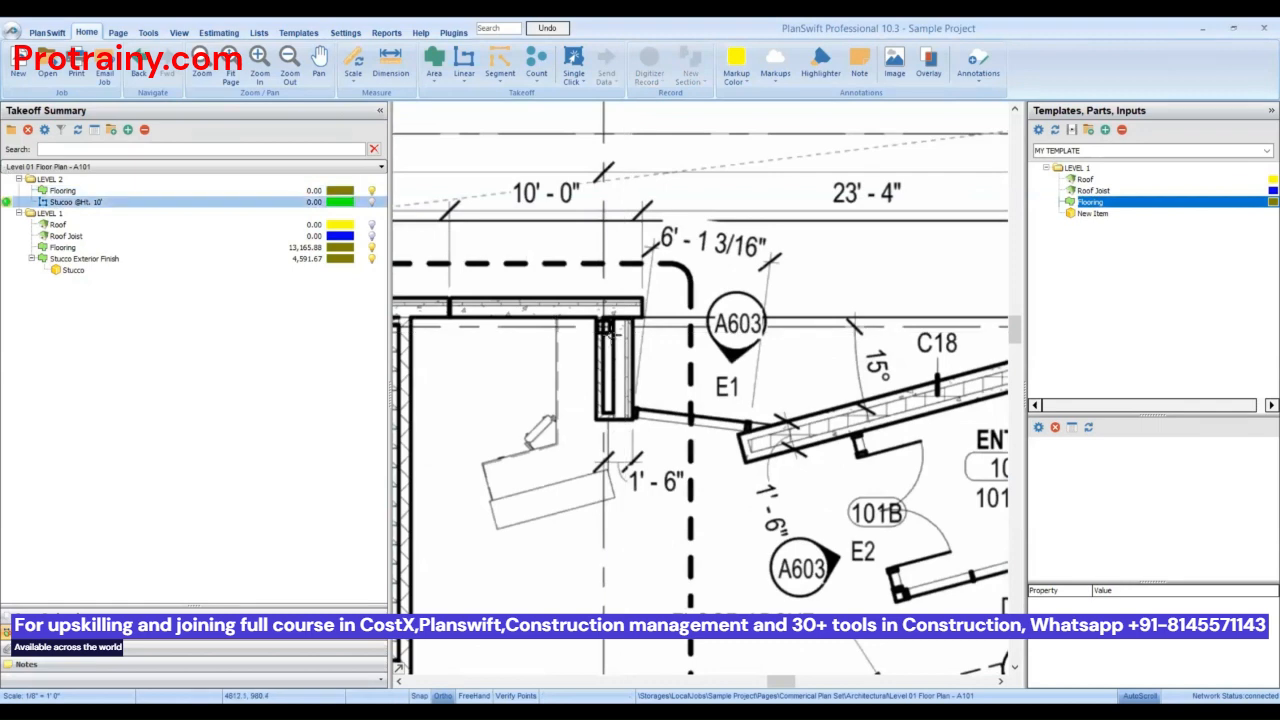
left_click(628, 320)
left_click(628, 415)
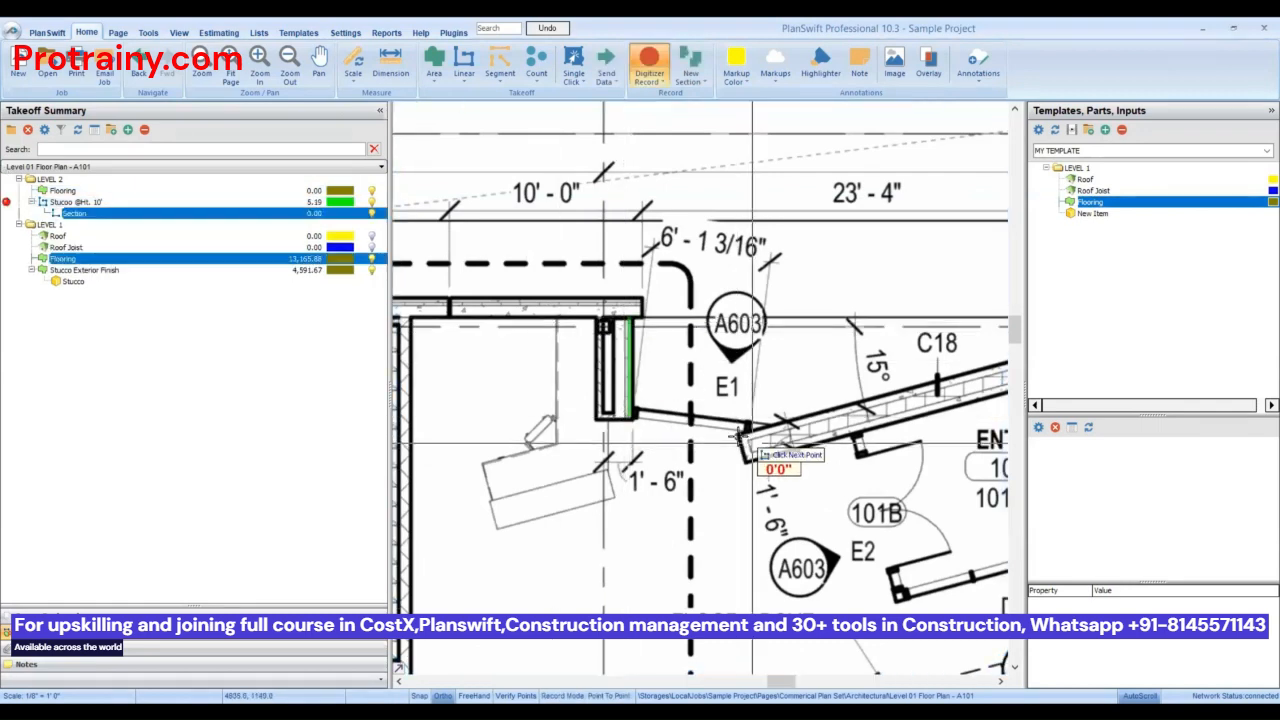
scroll(742, 432, "down", 2)
scroll(660, 425, "up", 2)
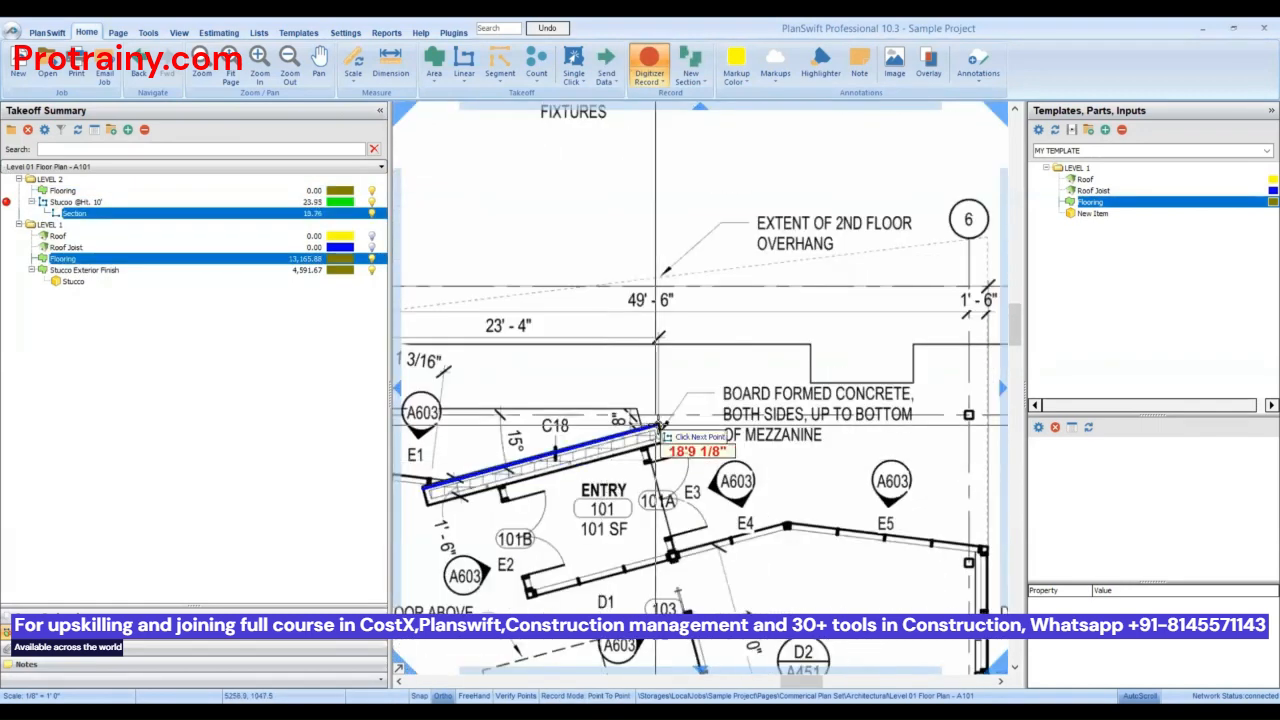
left_click(660, 425)
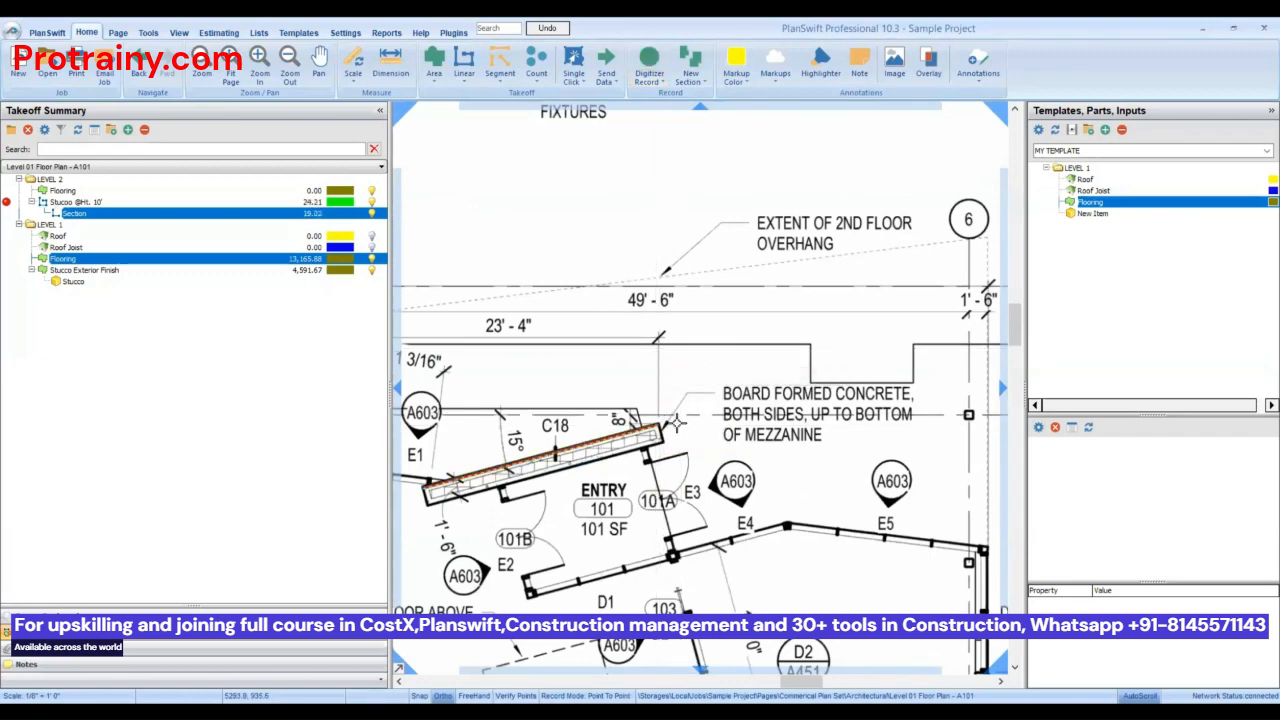
key("Escape")
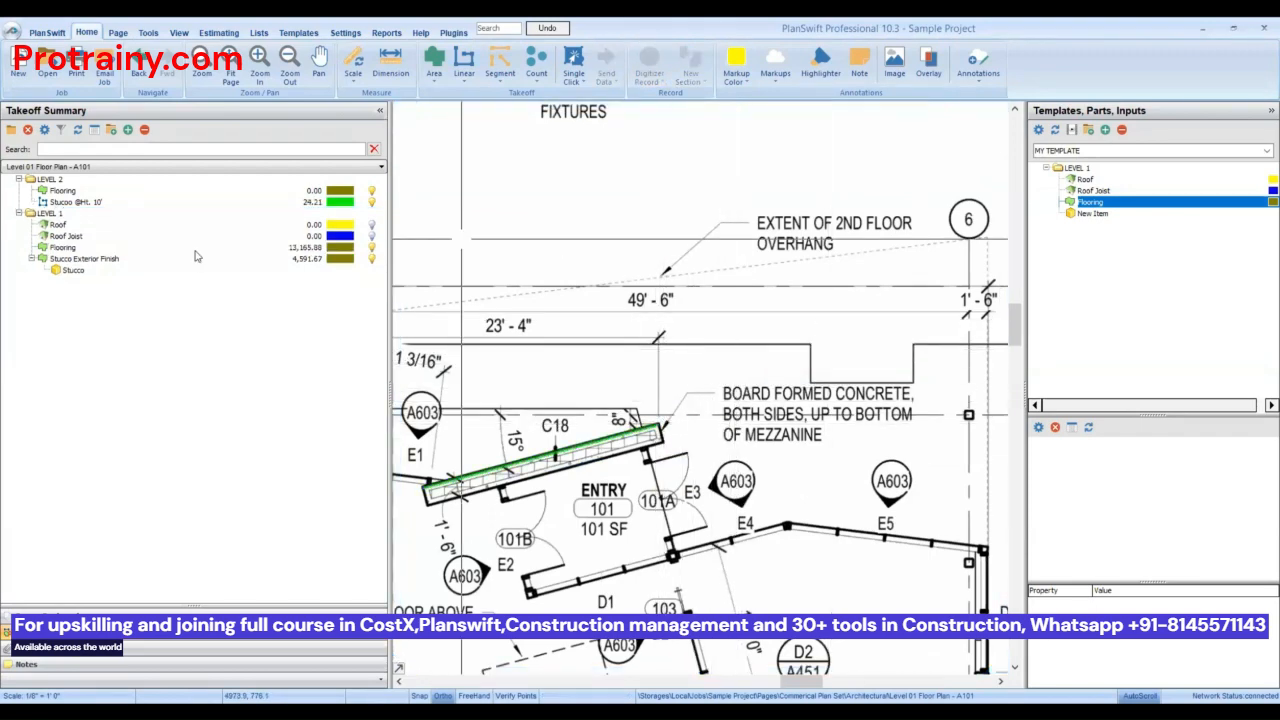
left_click(80, 277)
right_click(75, 270)
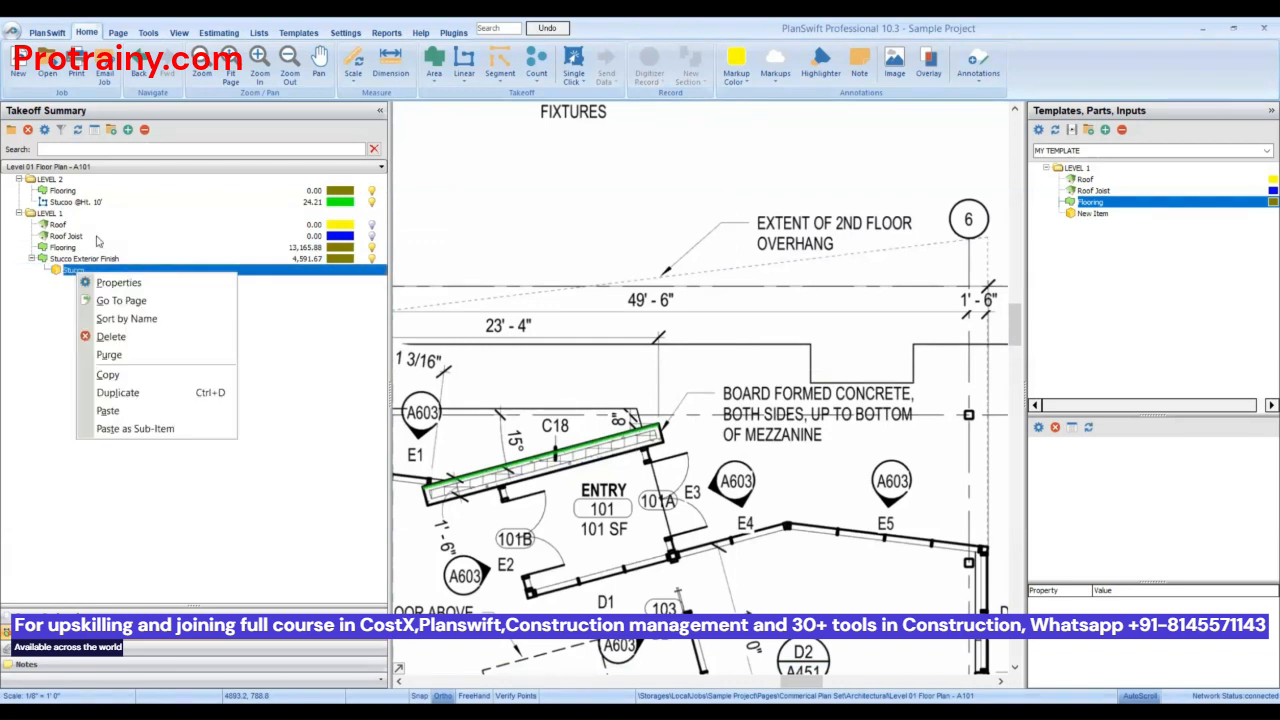
left_click(92, 203)
right_click(92, 203)
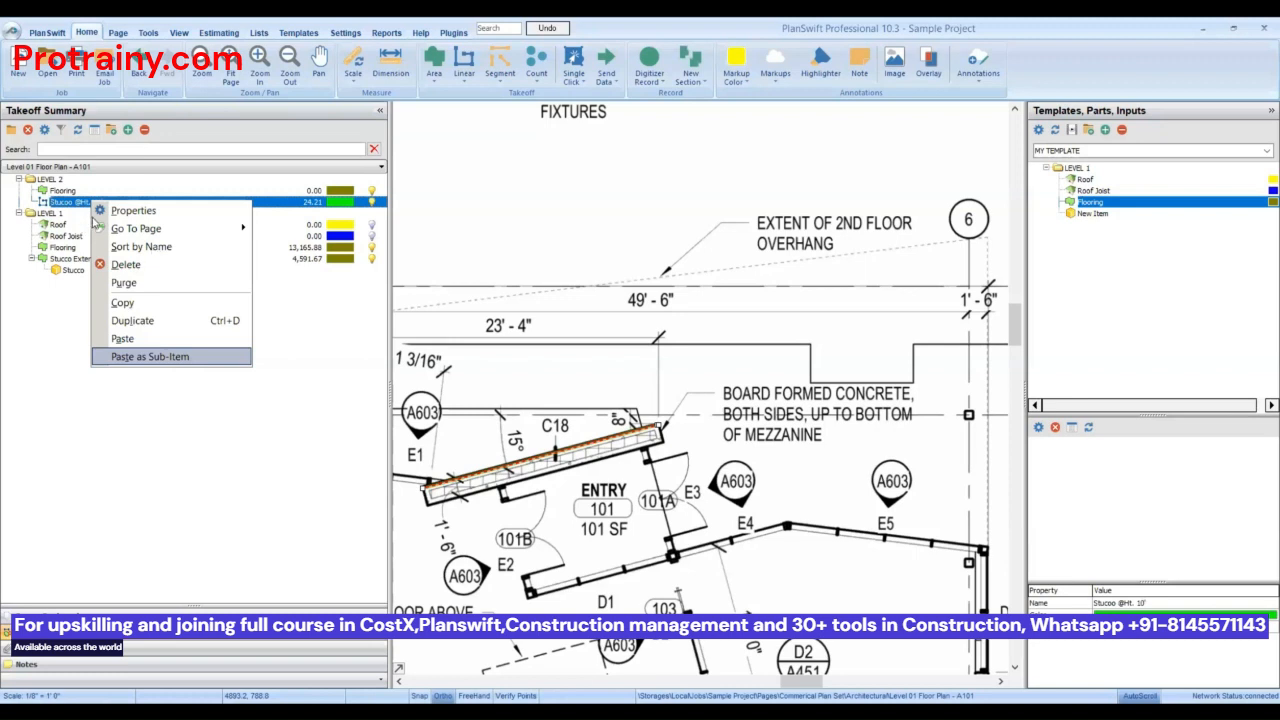
key("Return")
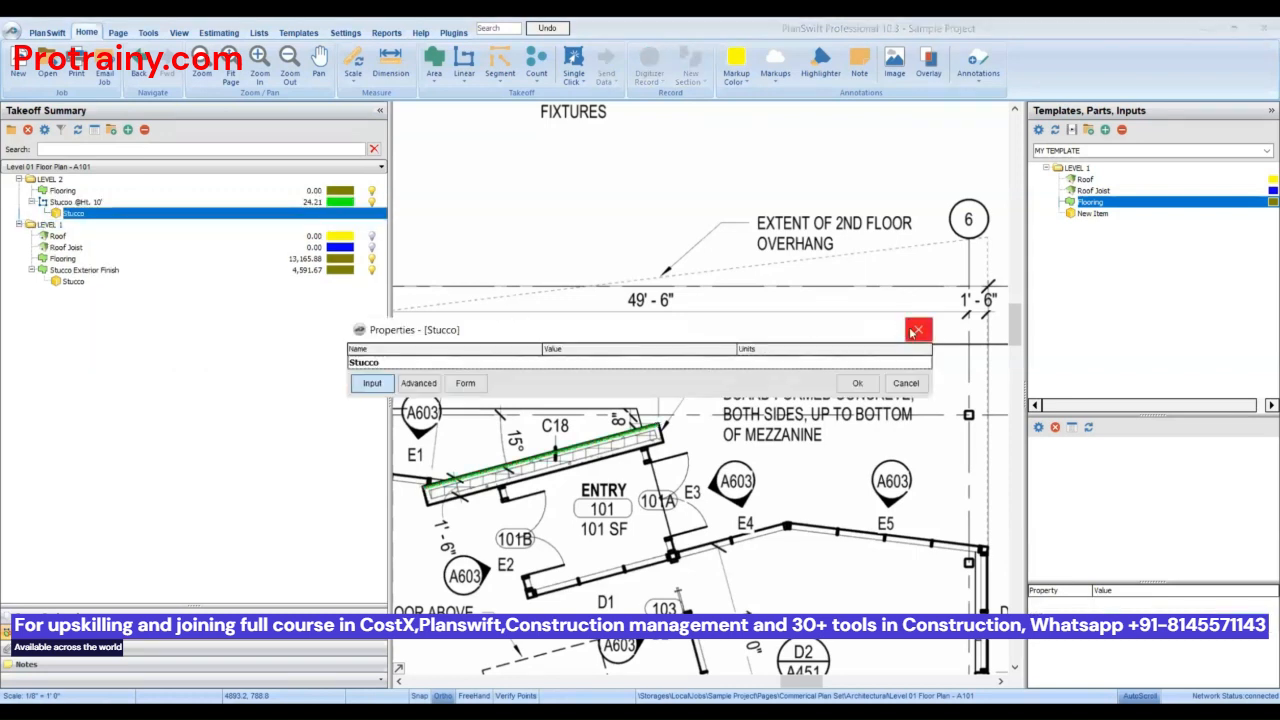
left_click(916, 330)
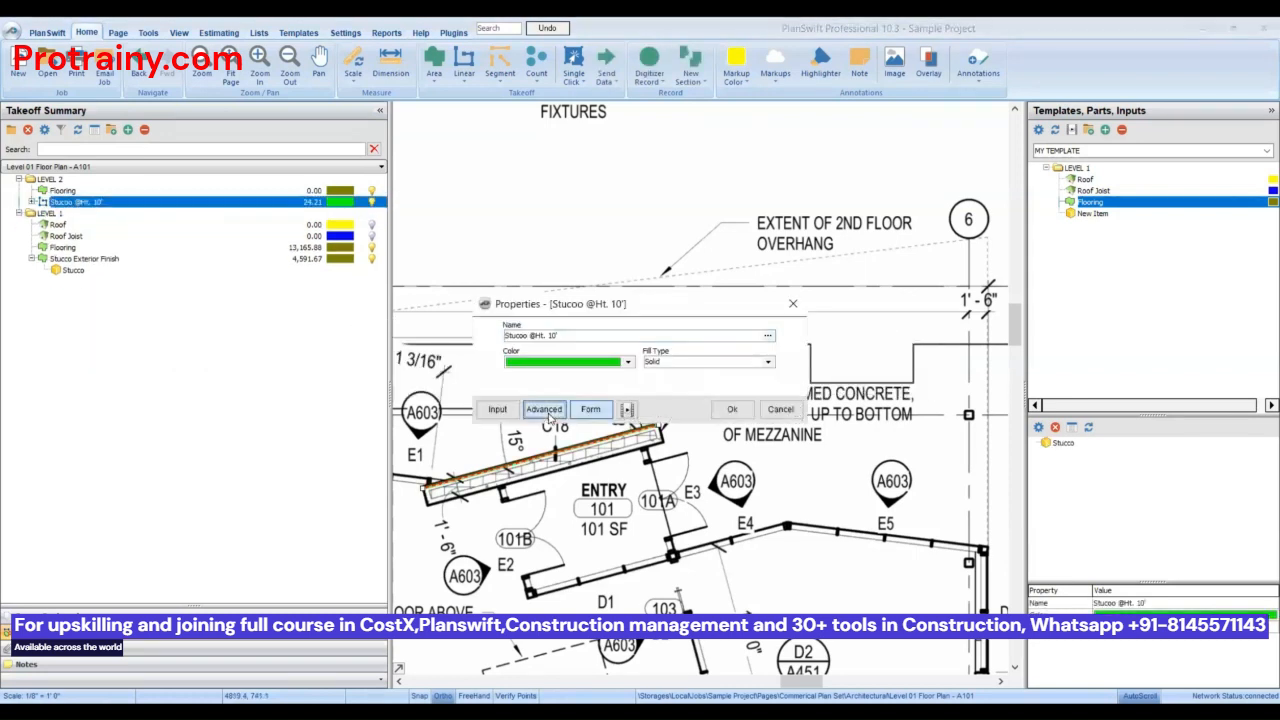
scroll(420, 430, "down", 2)
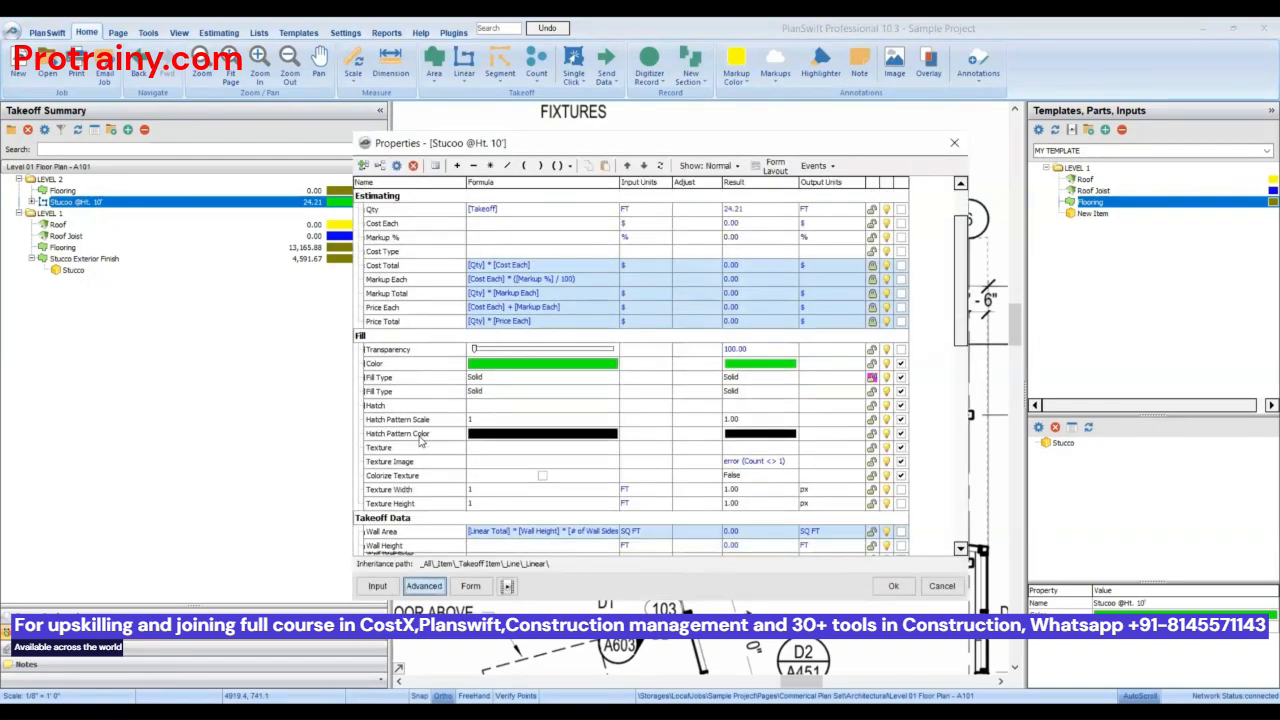
scroll(415, 460, "down", 3)
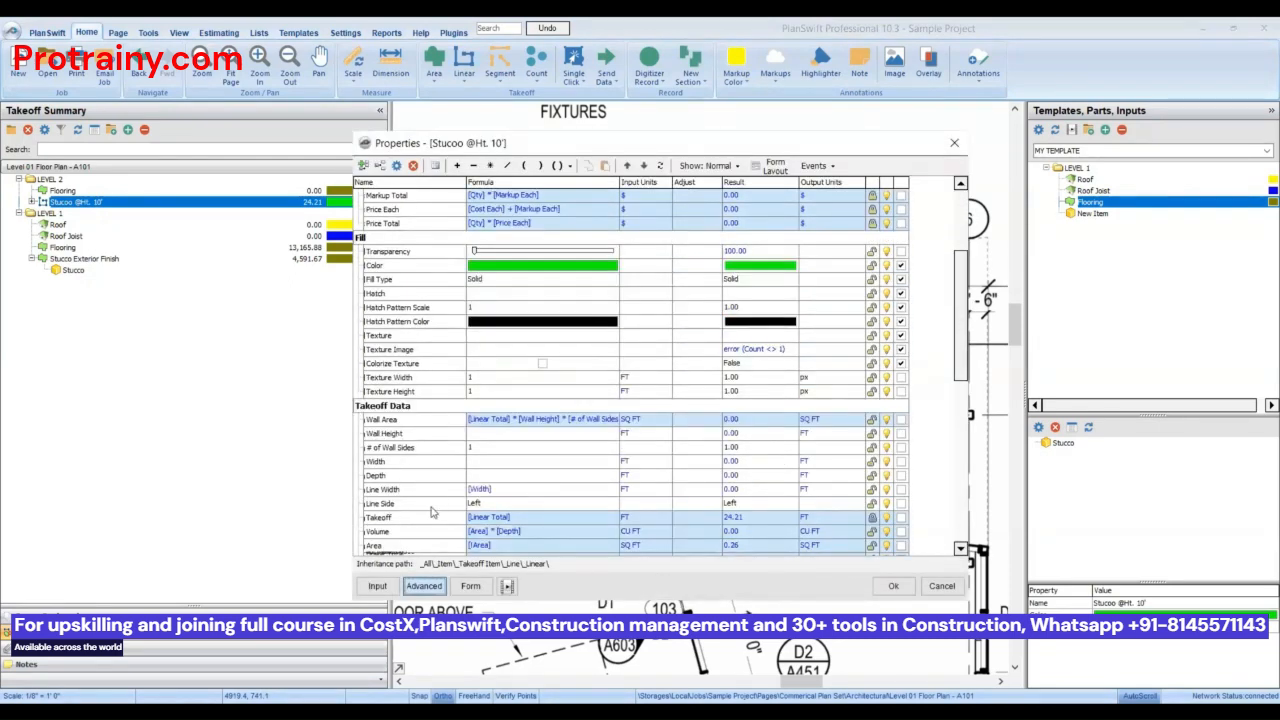
scroll(435, 470, "down", 1)
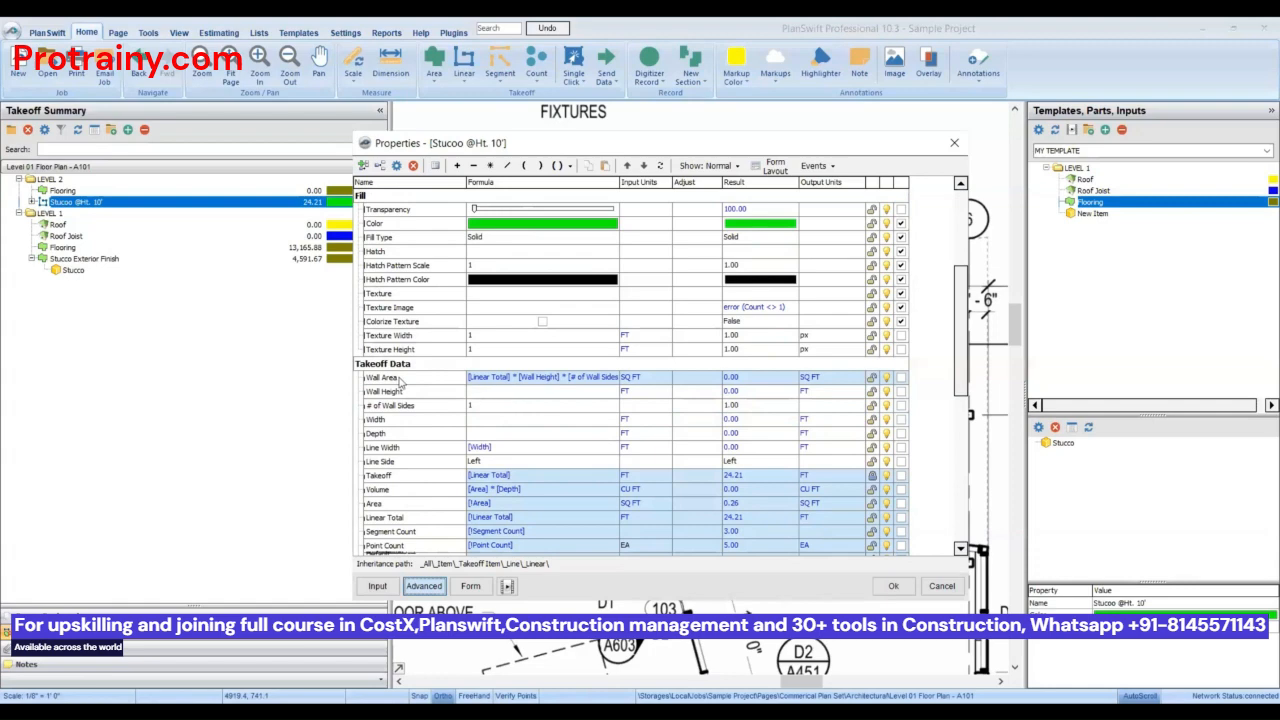
scroll(400, 383, "up", 4)
scroll(400, 383, "up", 1)
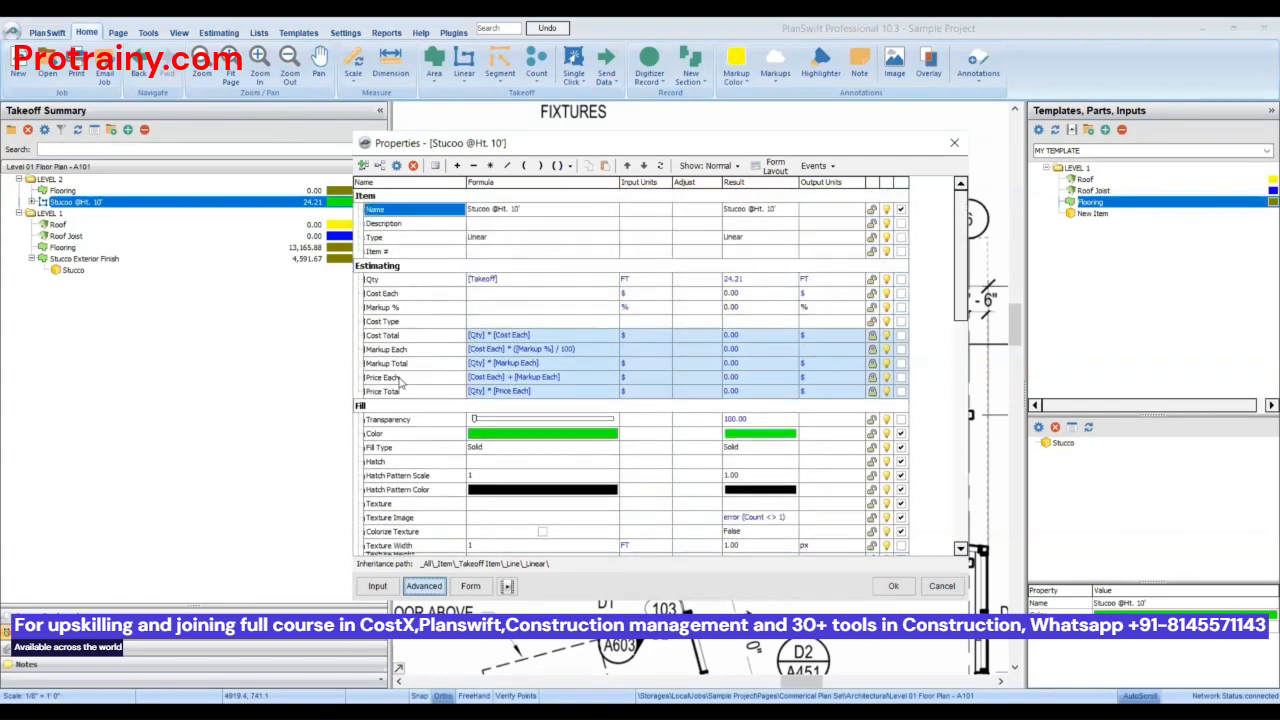
left_click(524, 280)
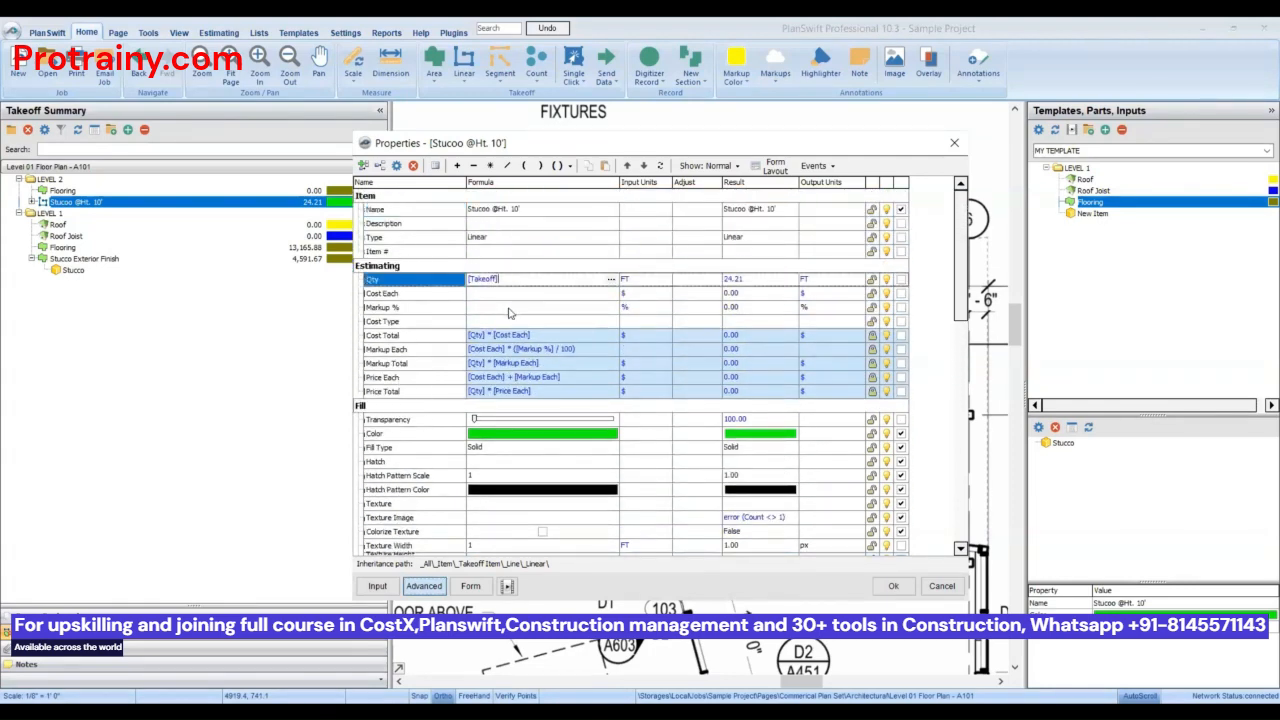
scroll(449, 401, "down", 4)
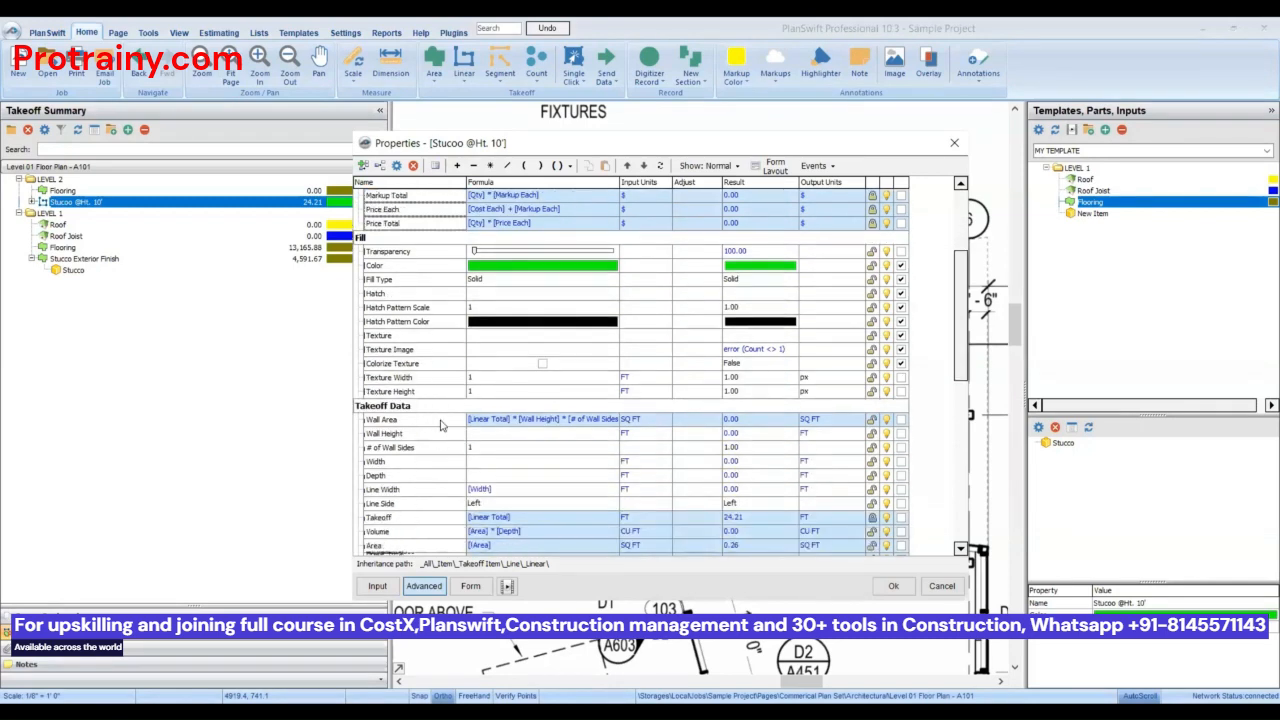
left_click(440, 424)
left_click(436, 438)
left_click(433, 453)
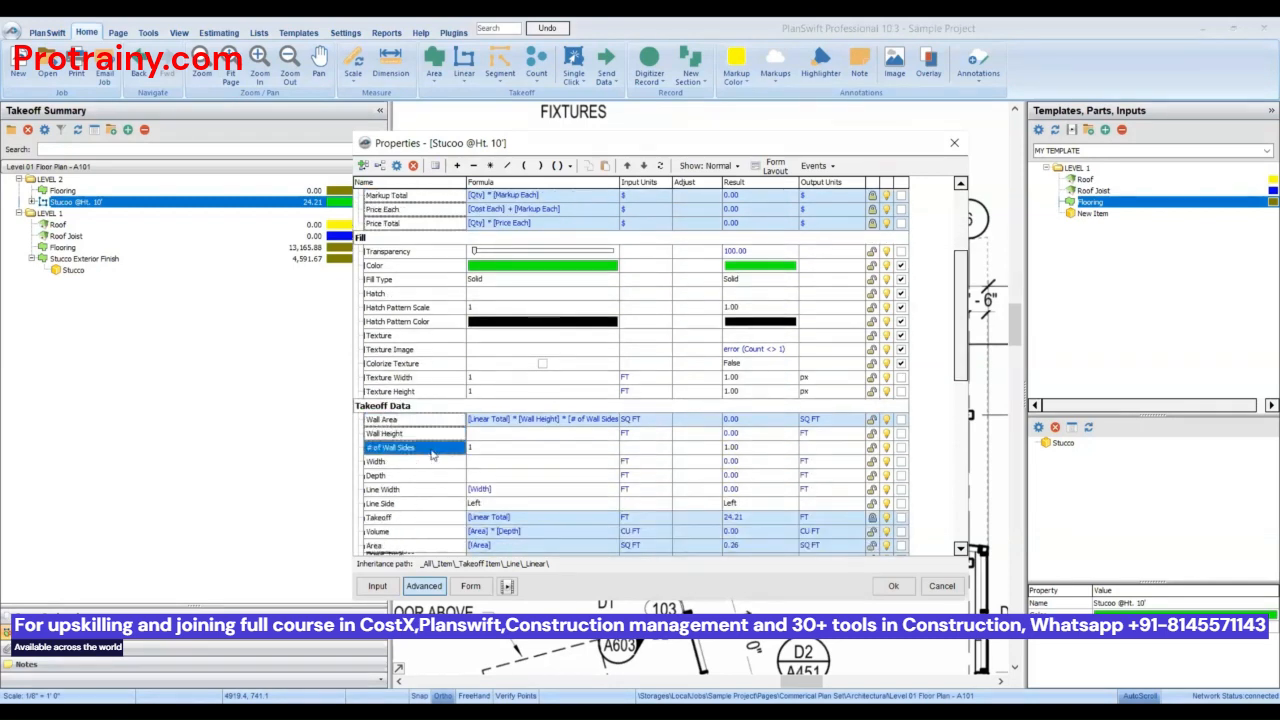
left_click(431, 464)
left_click(434, 480)
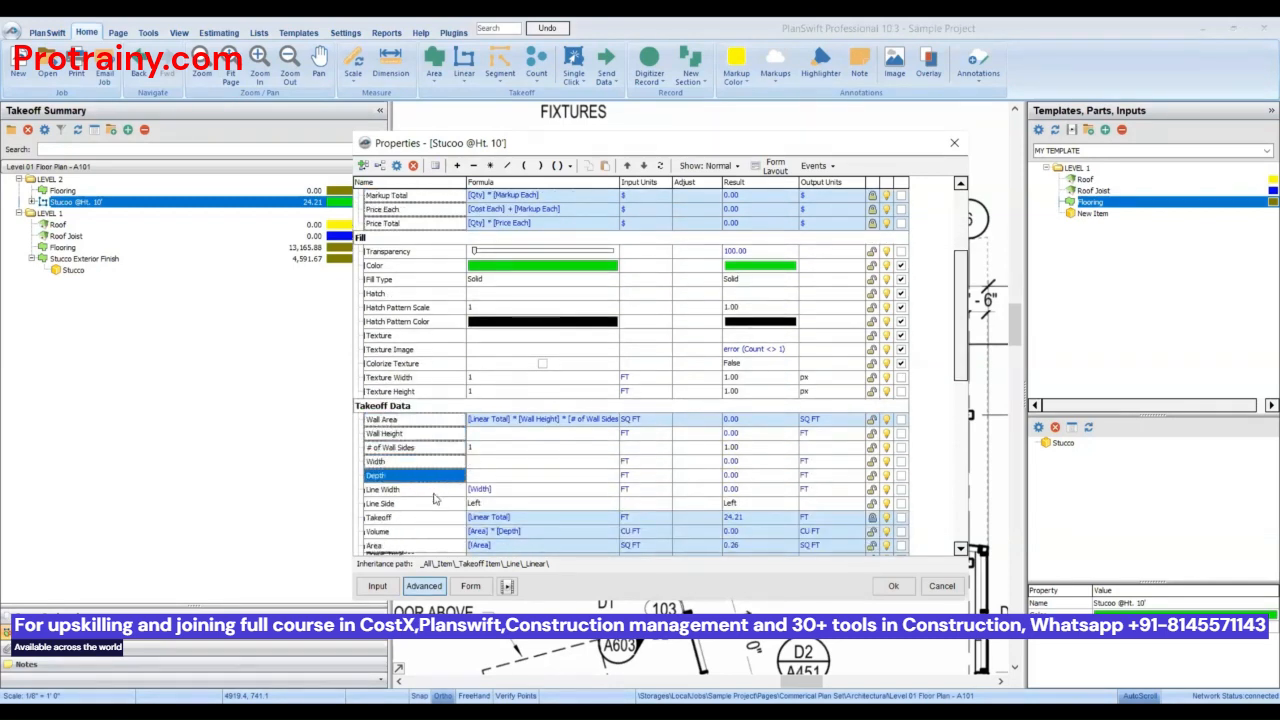
left_click(513, 433)
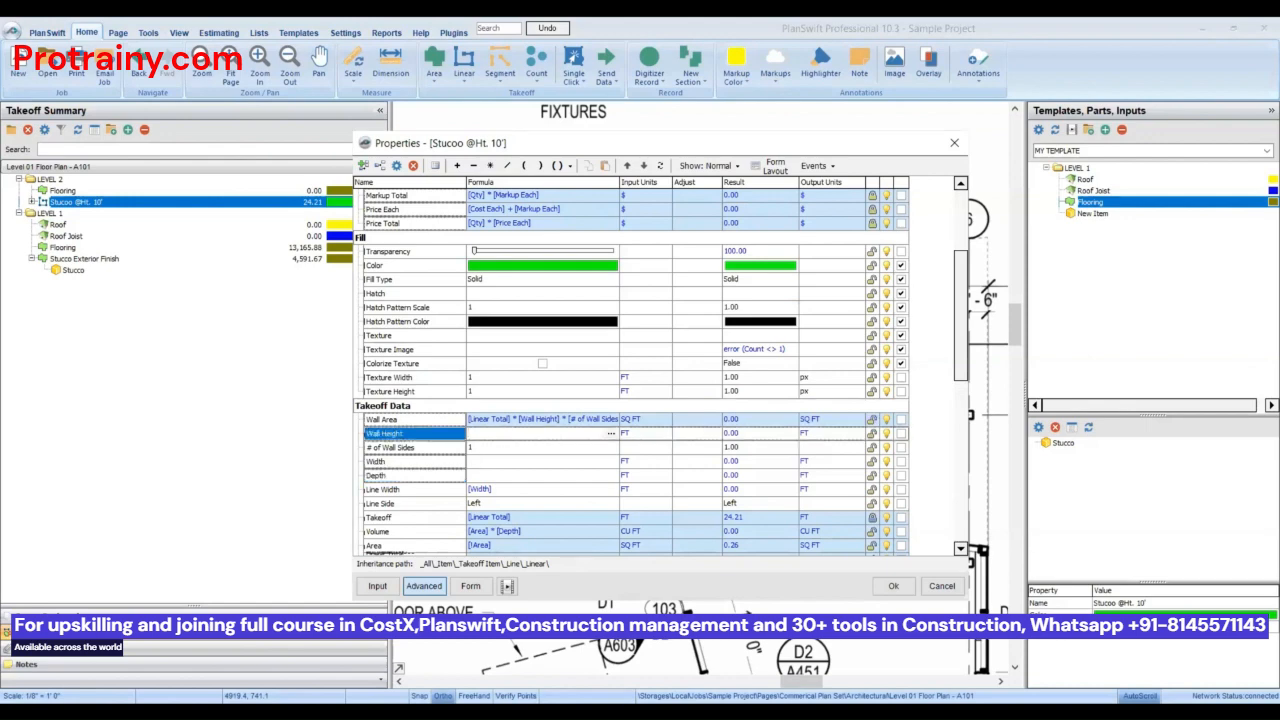
left_click(887, 580)
left_click(33, 202)
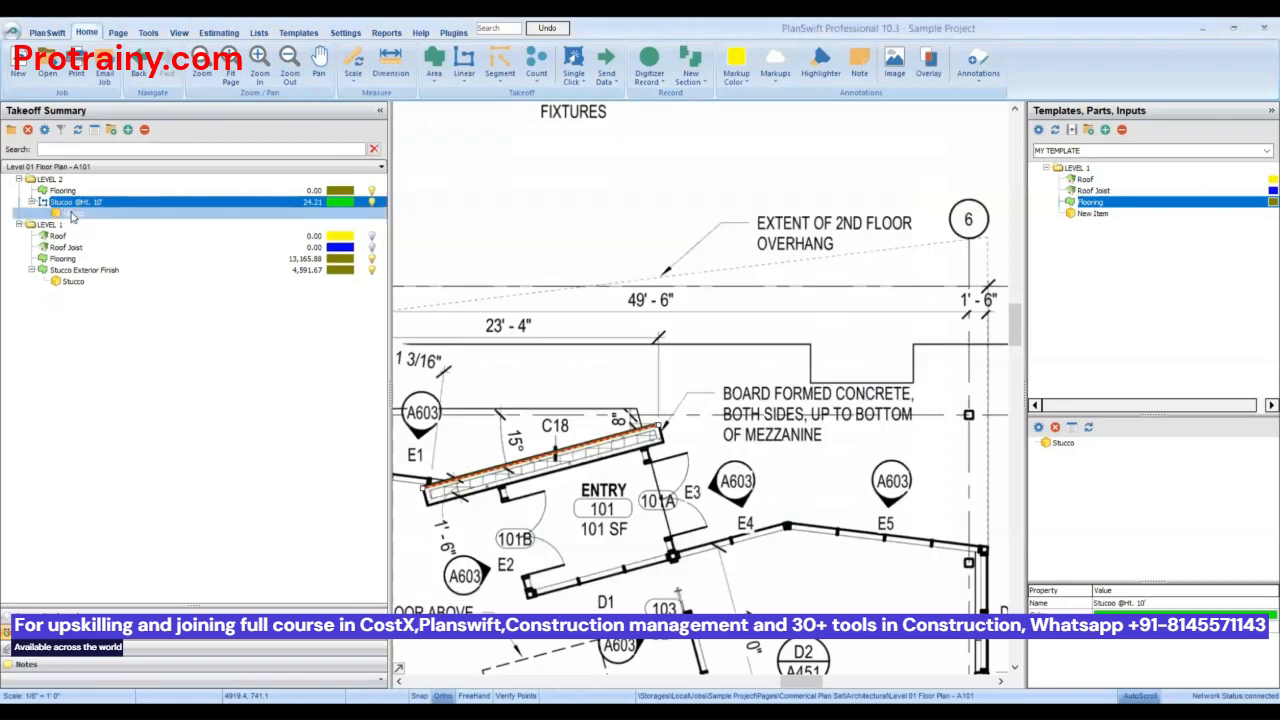
double_click(78, 203)
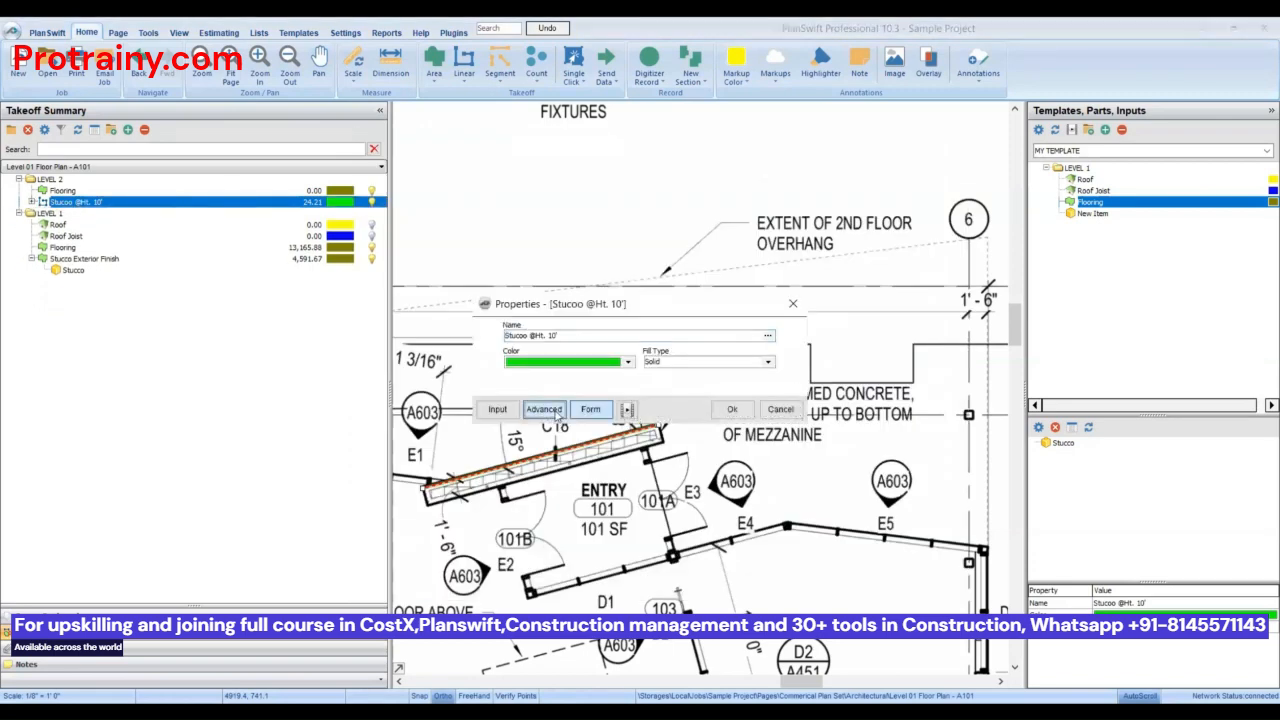
right_click(392, 283)
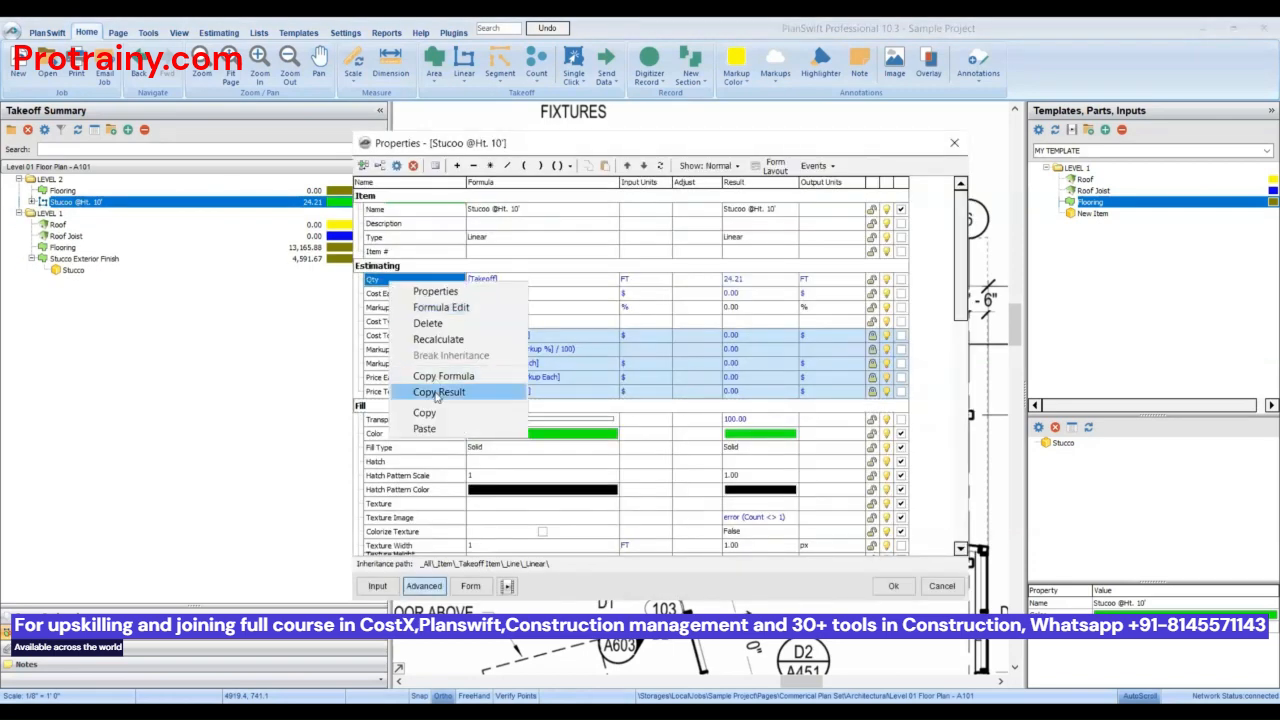
left_click(438, 413)
left_click(892, 586)
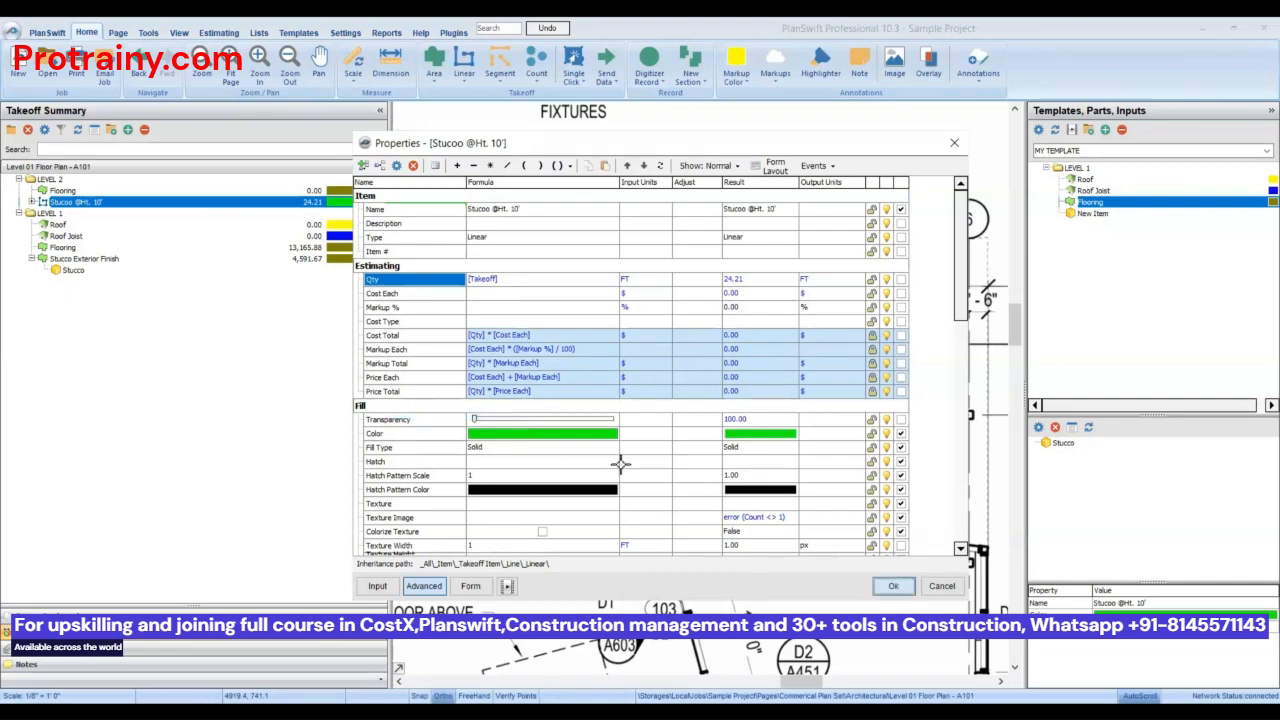
left_click(33, 202)
left_click(95, 214)
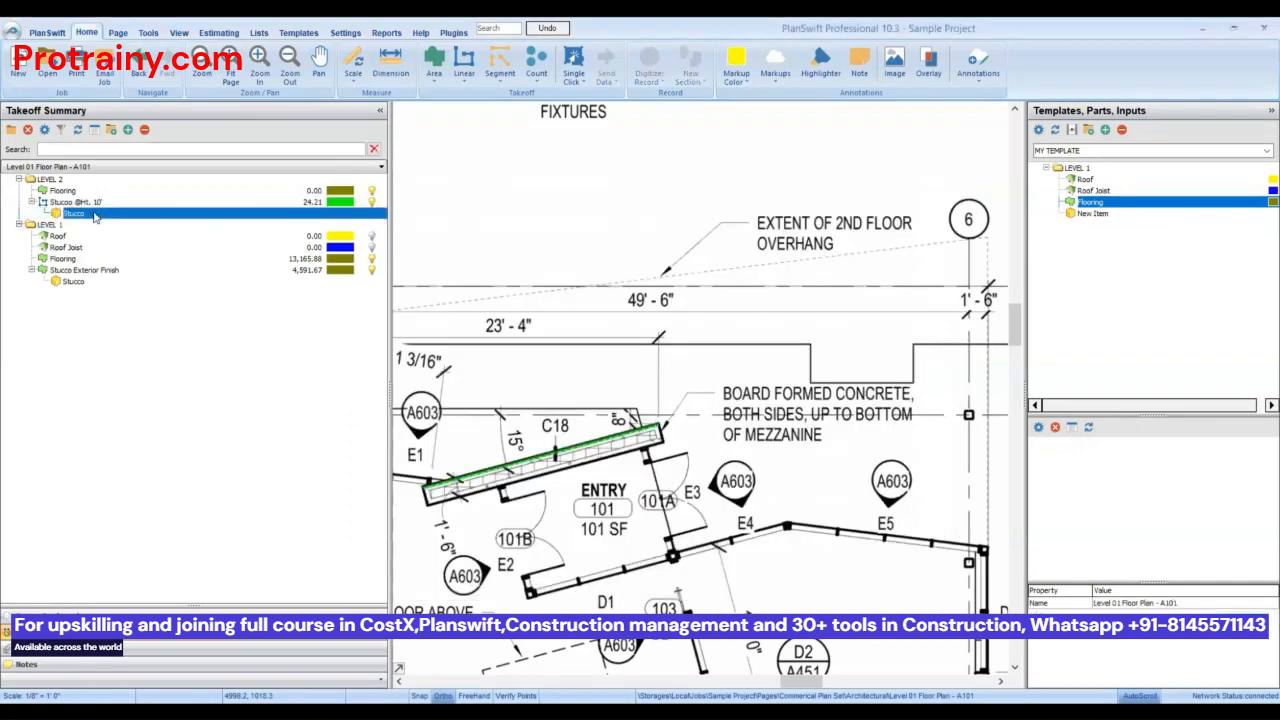
double_click(95, 214)
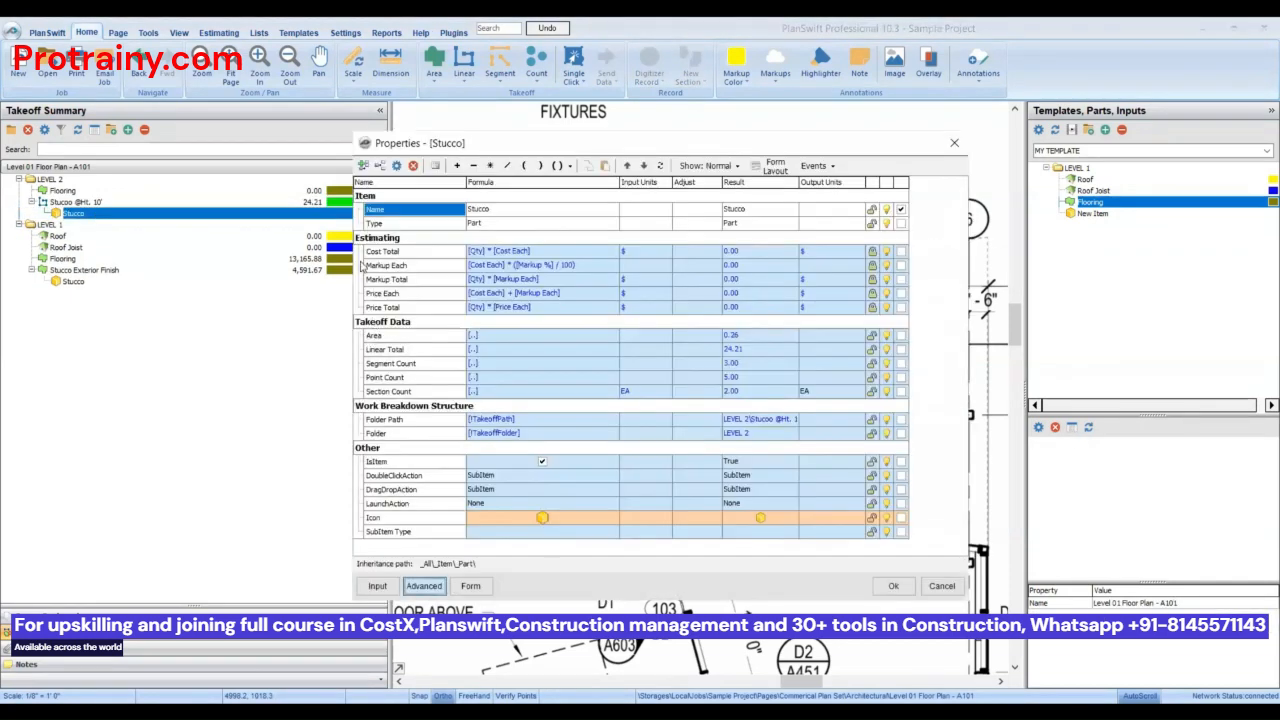
right_click(366, 240)
left_click(437, 387)
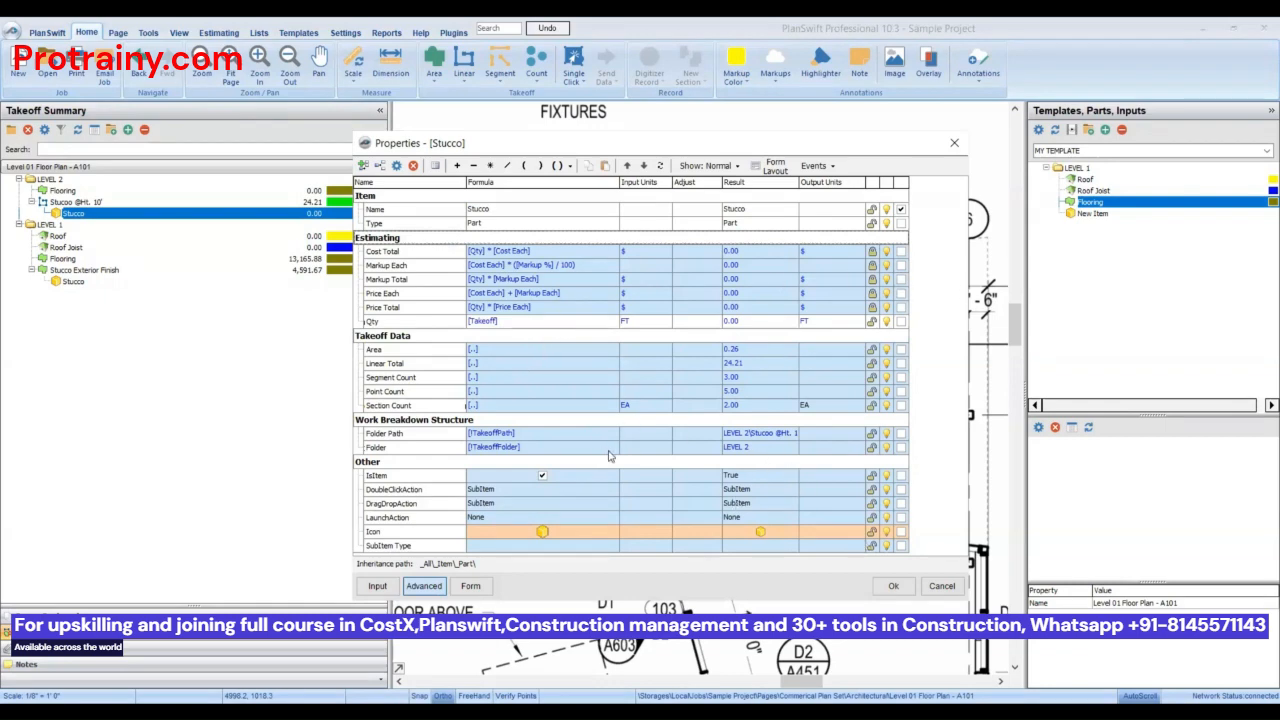
left_click(560, 320)
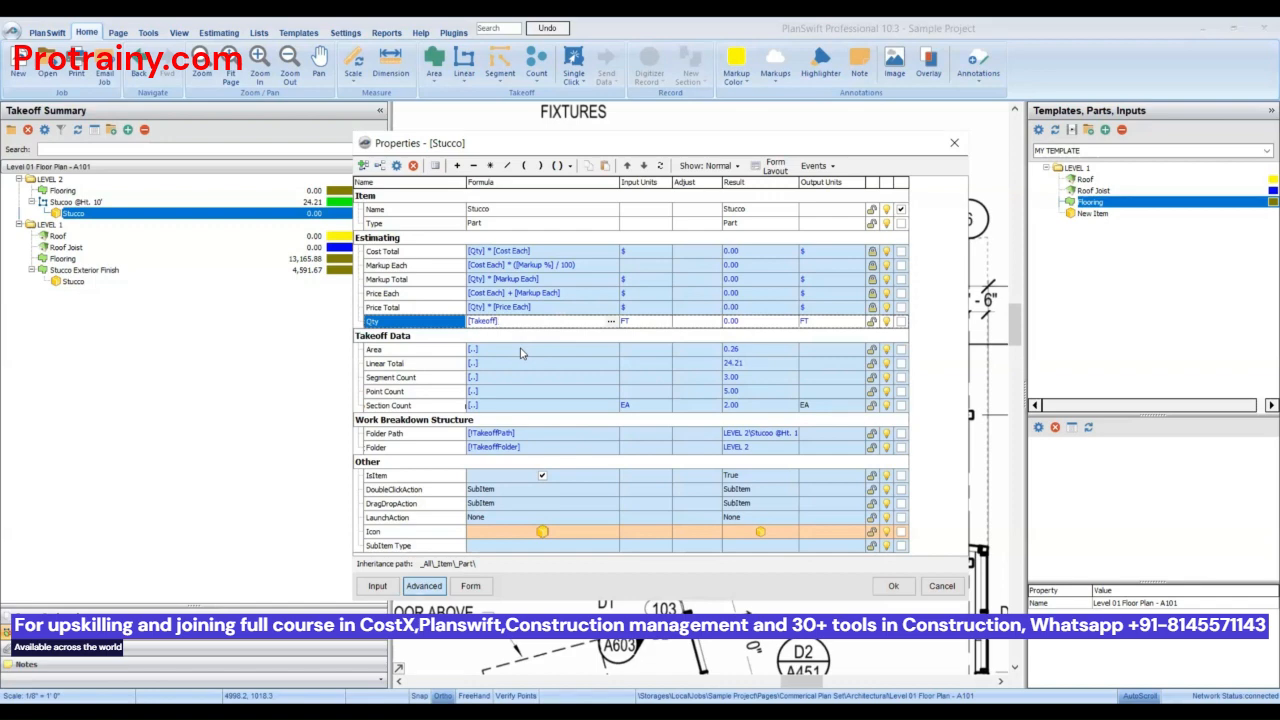
type("*10")
left_click(665, 323)
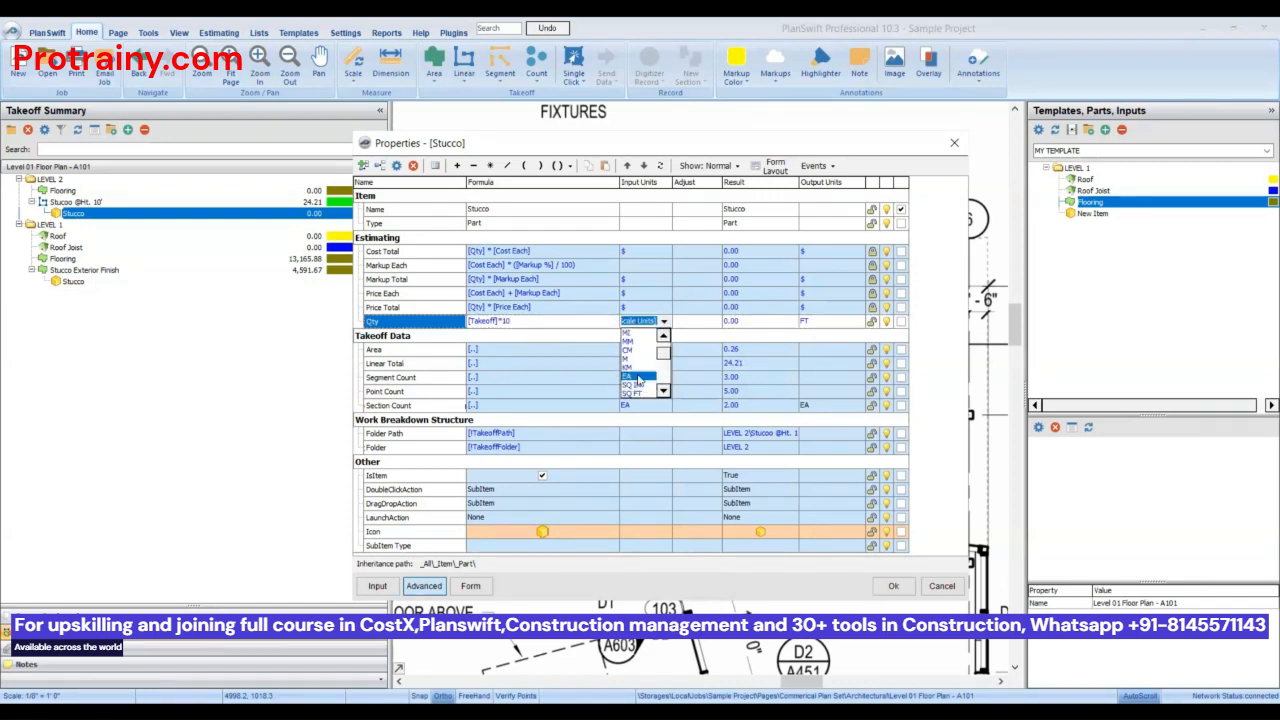
left_click(636, 392)
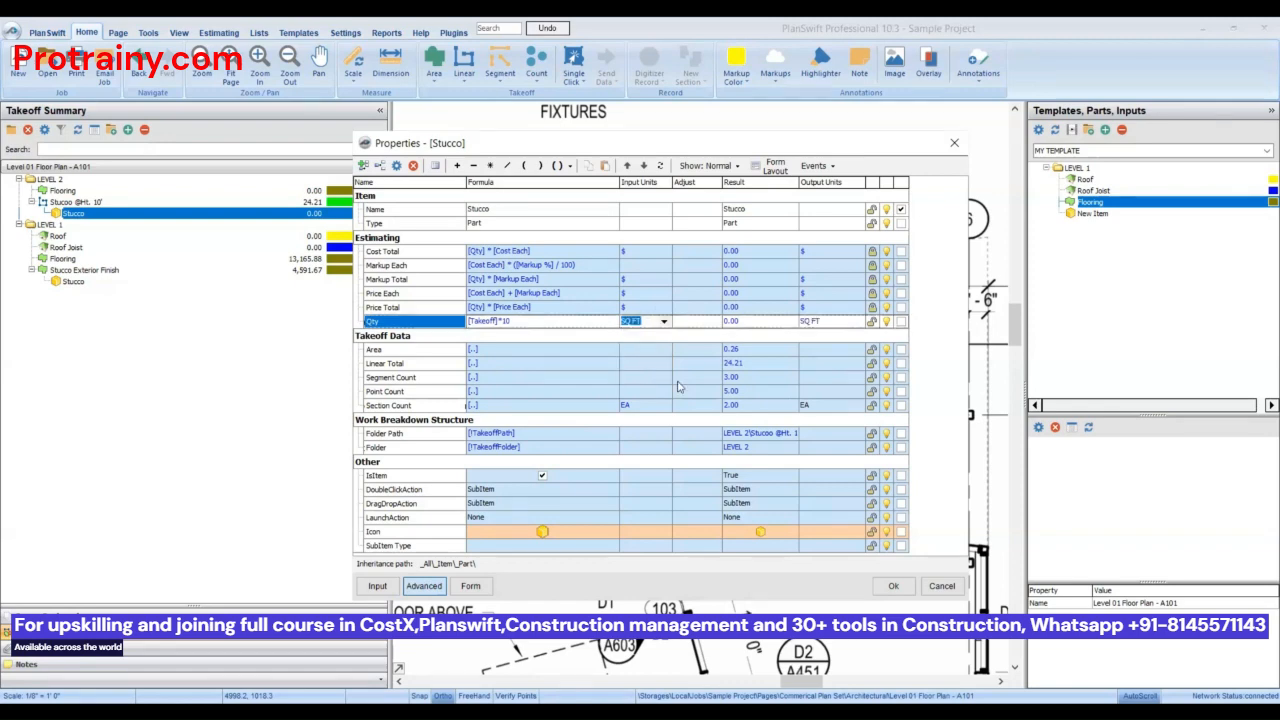
left_click(890, 587)
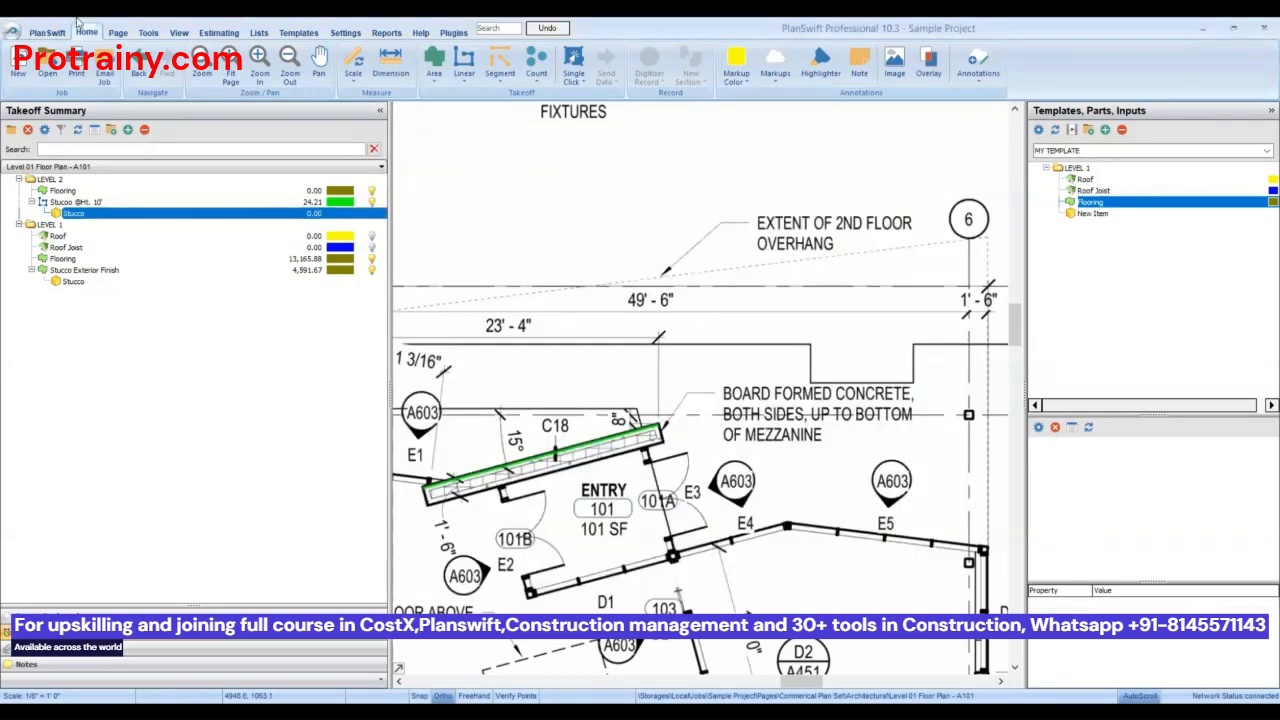
- Preview the Bid Cost, Quote (by Division), Quote Summary and Quote report layouts to check how the Stucco parts are listed
left_click(384, 33)
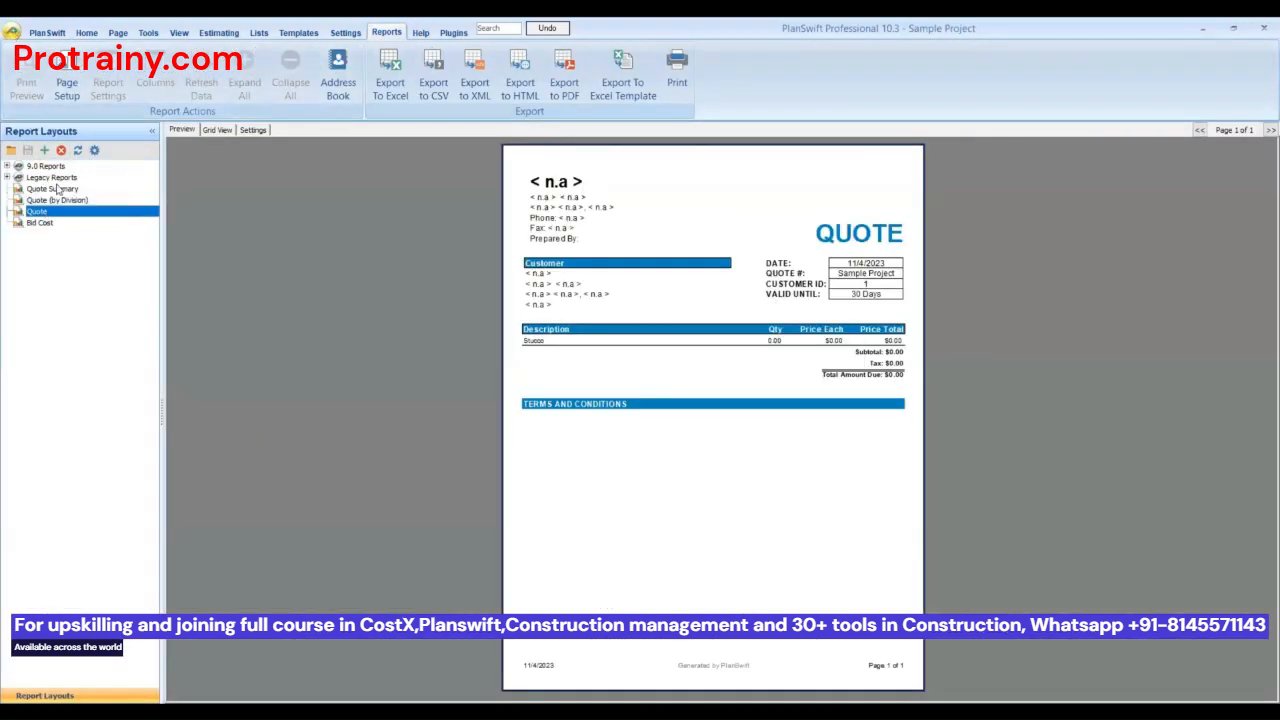
left_click(57, 226)
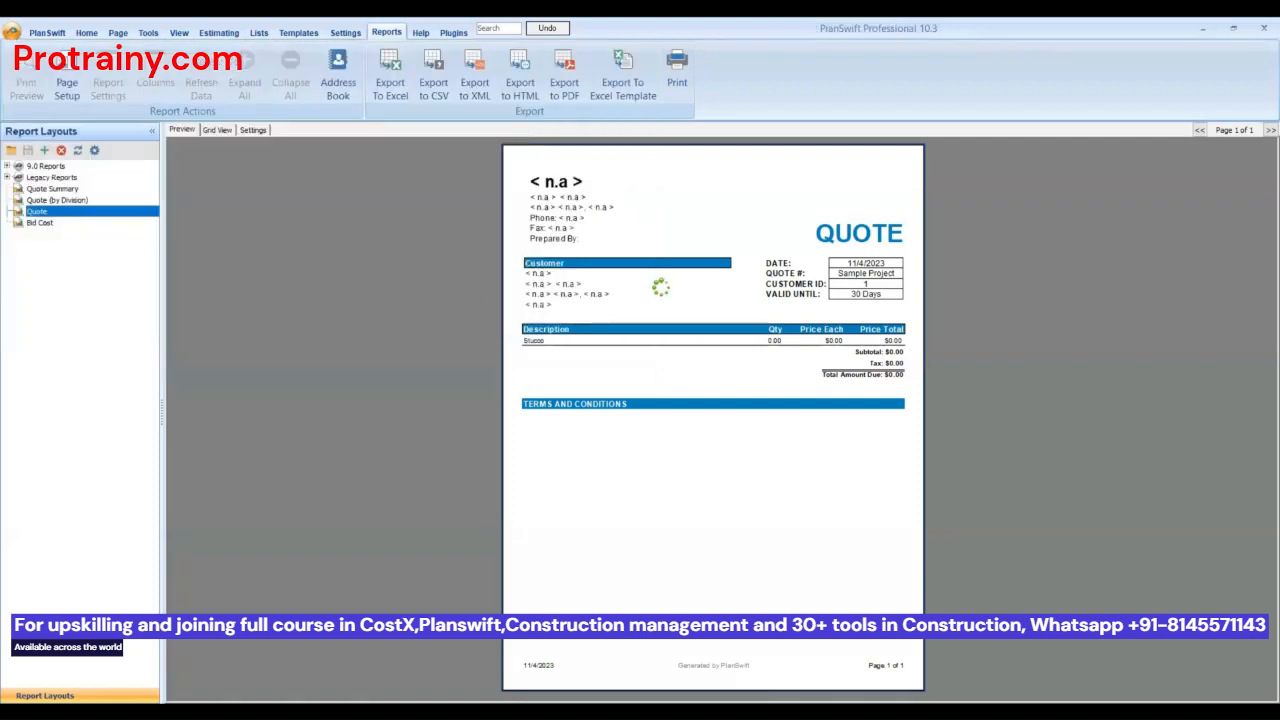
left_click(50, 200)
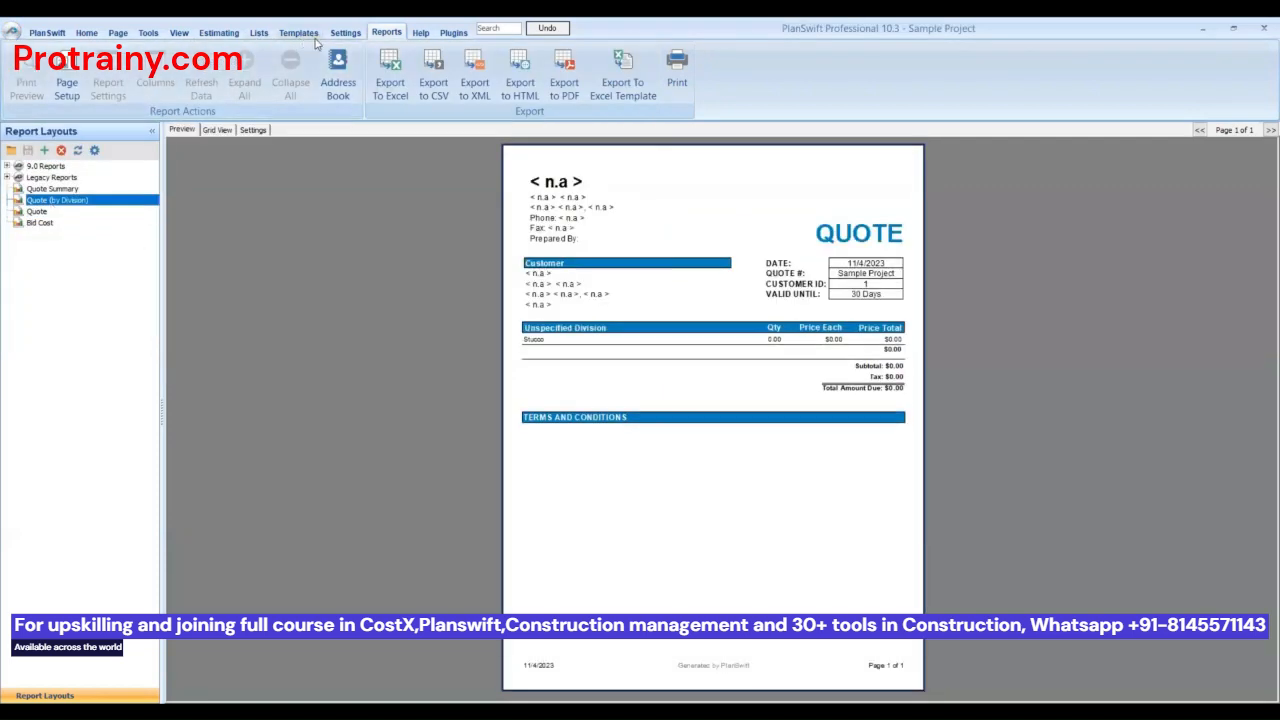
left_click(50, 188)
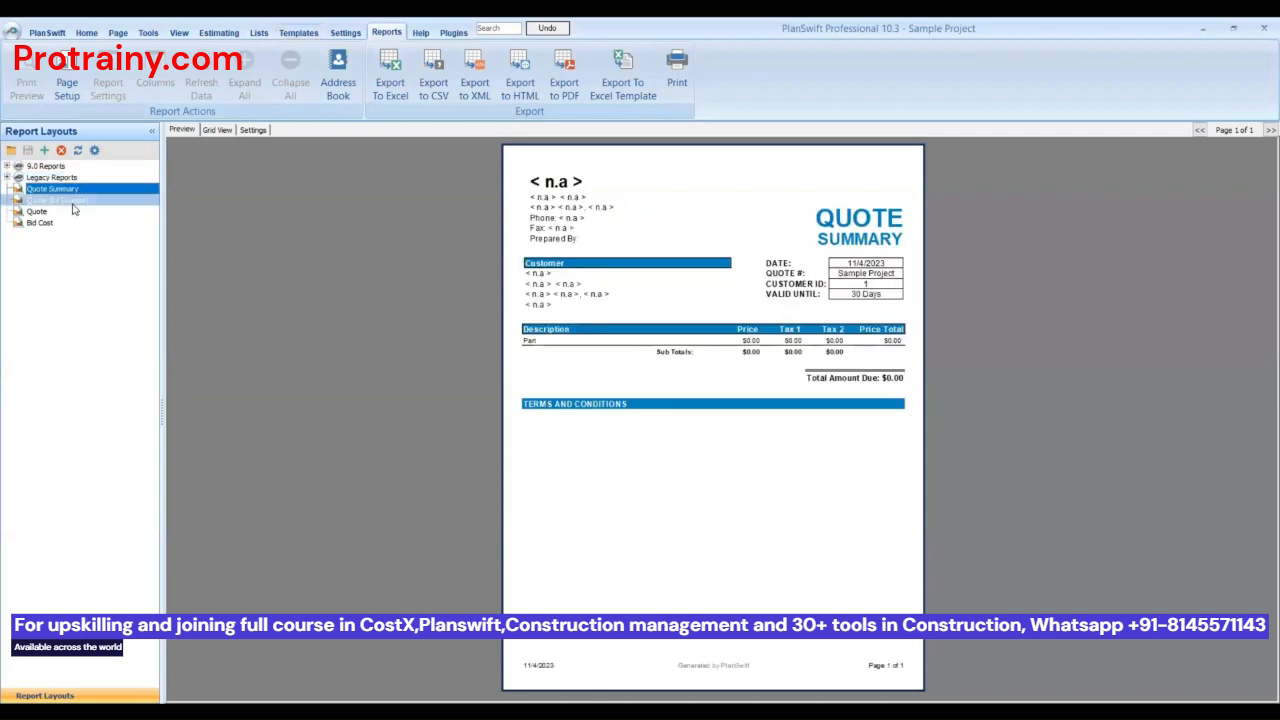
left_click(72, 203)
left_click(62, 211)
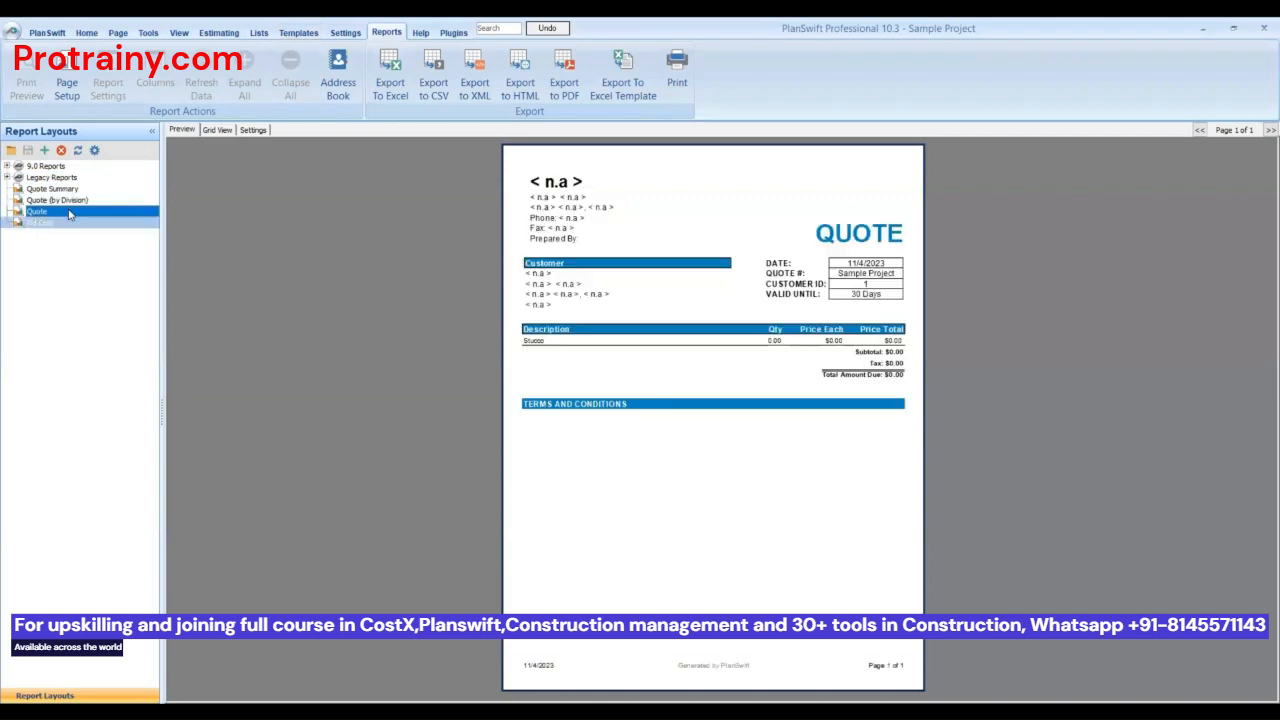
left_click(90, 33)
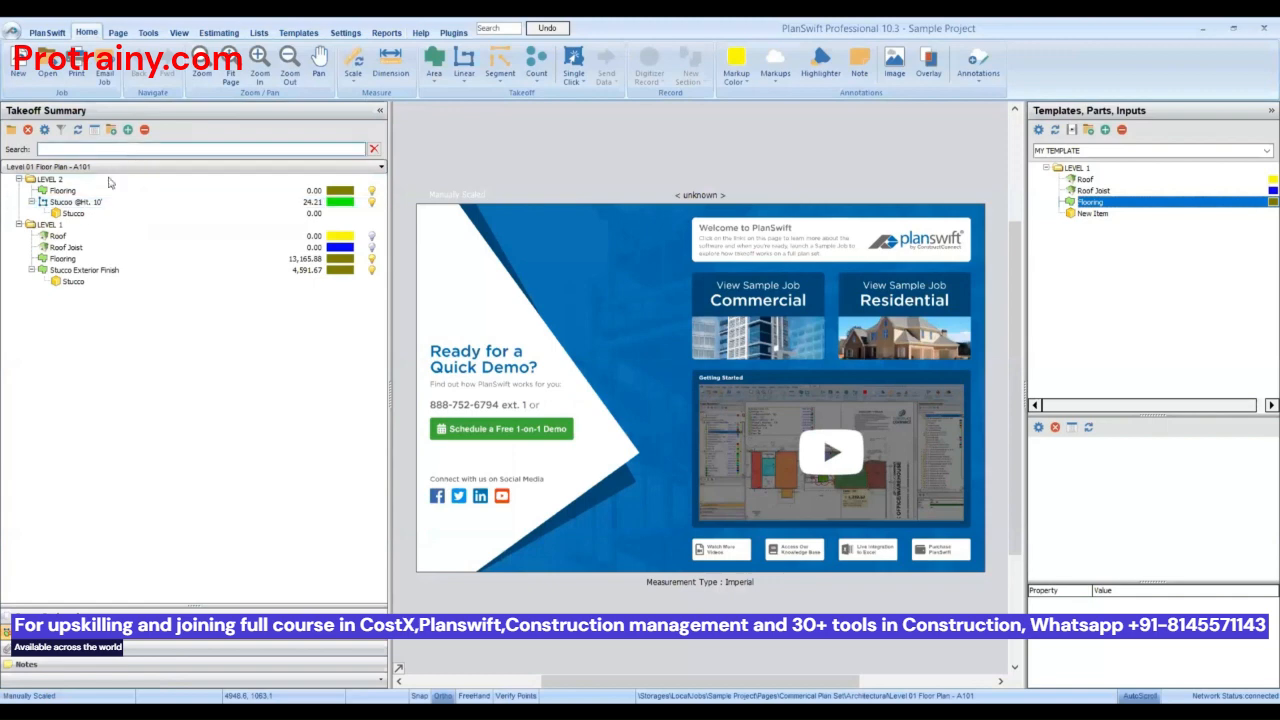
left_click(79, 214)
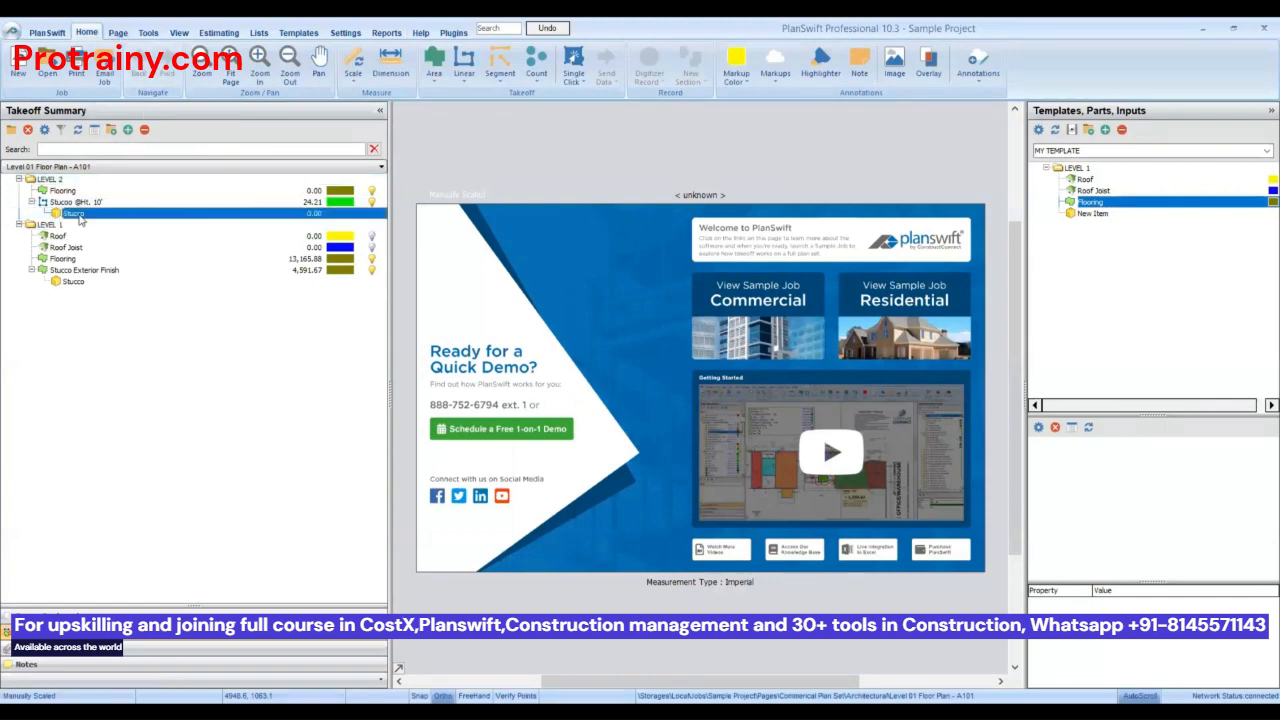
double_click(79, 215)
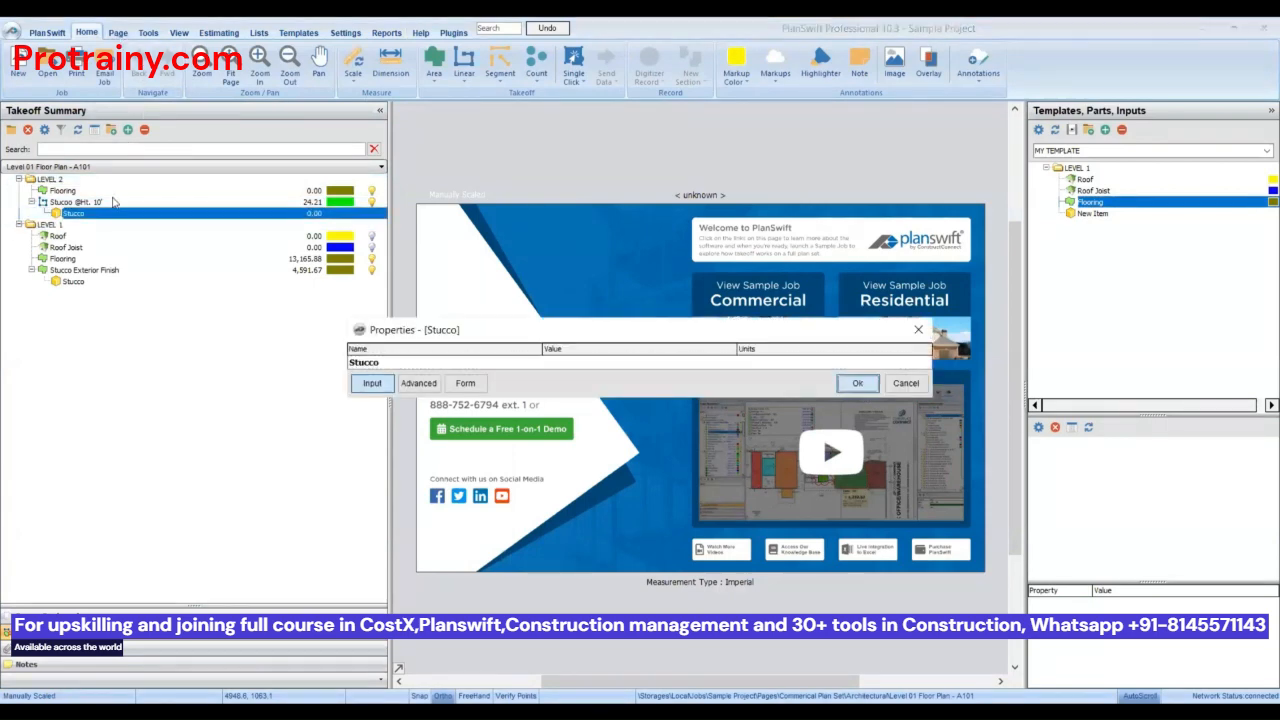
left_click(864, 392)
left_click(549, 408)
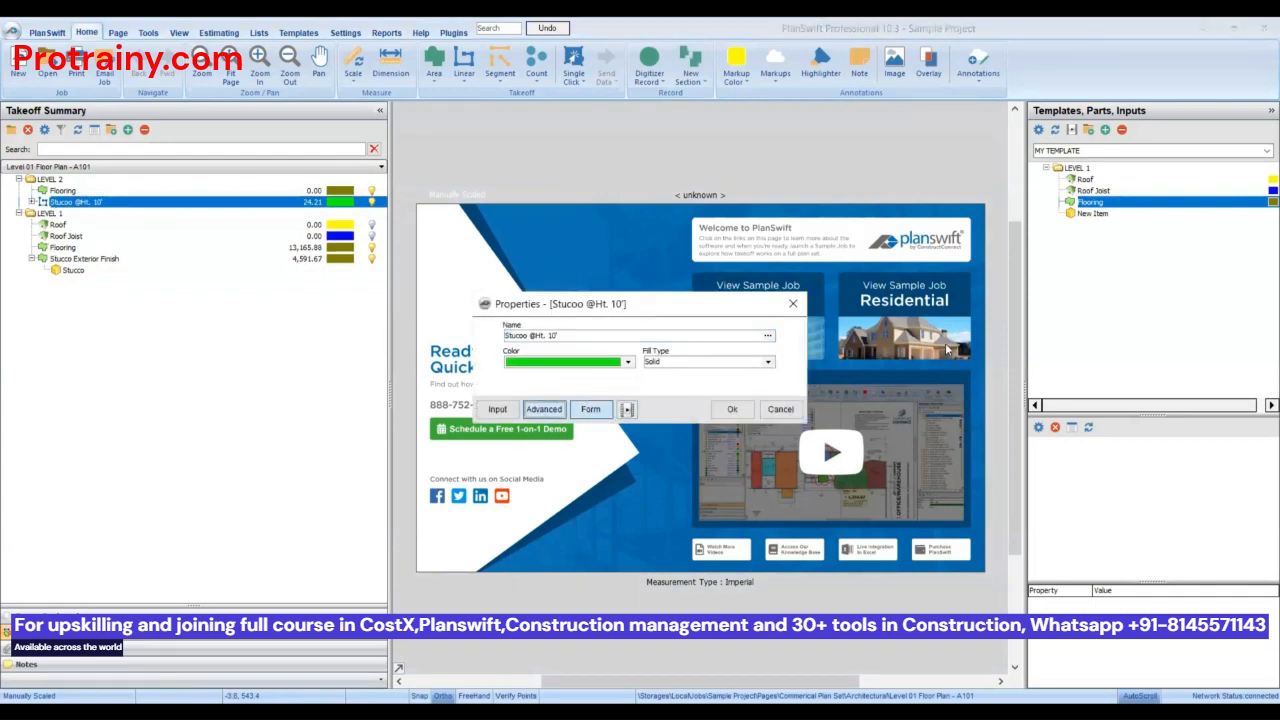
left_click_drag(962, 304, 962, 455)
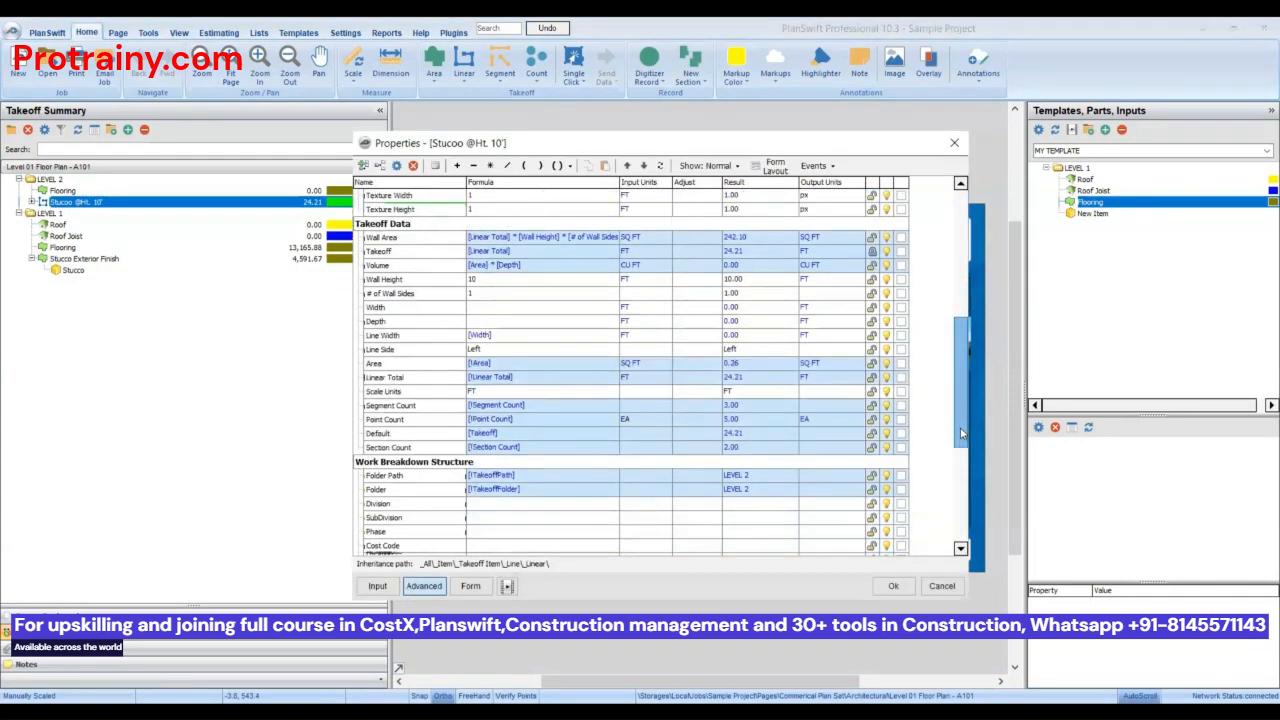
left_click(901, 504)
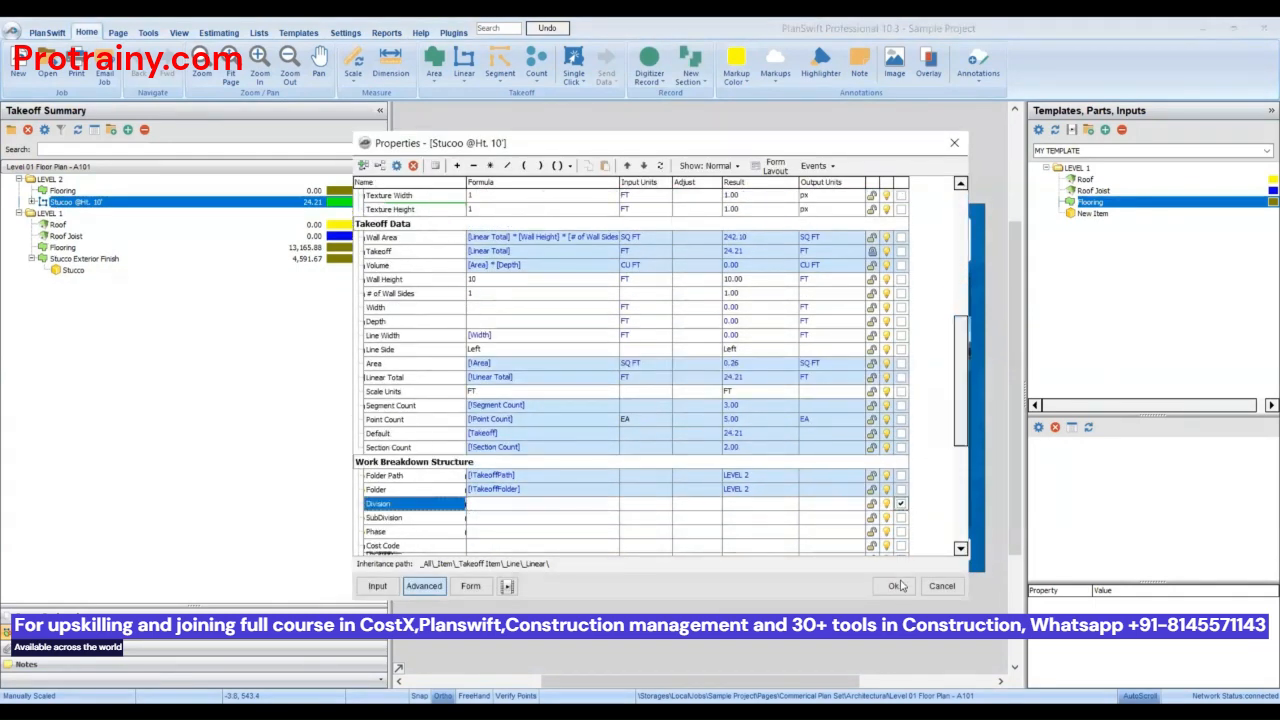
left_click(895, 587)
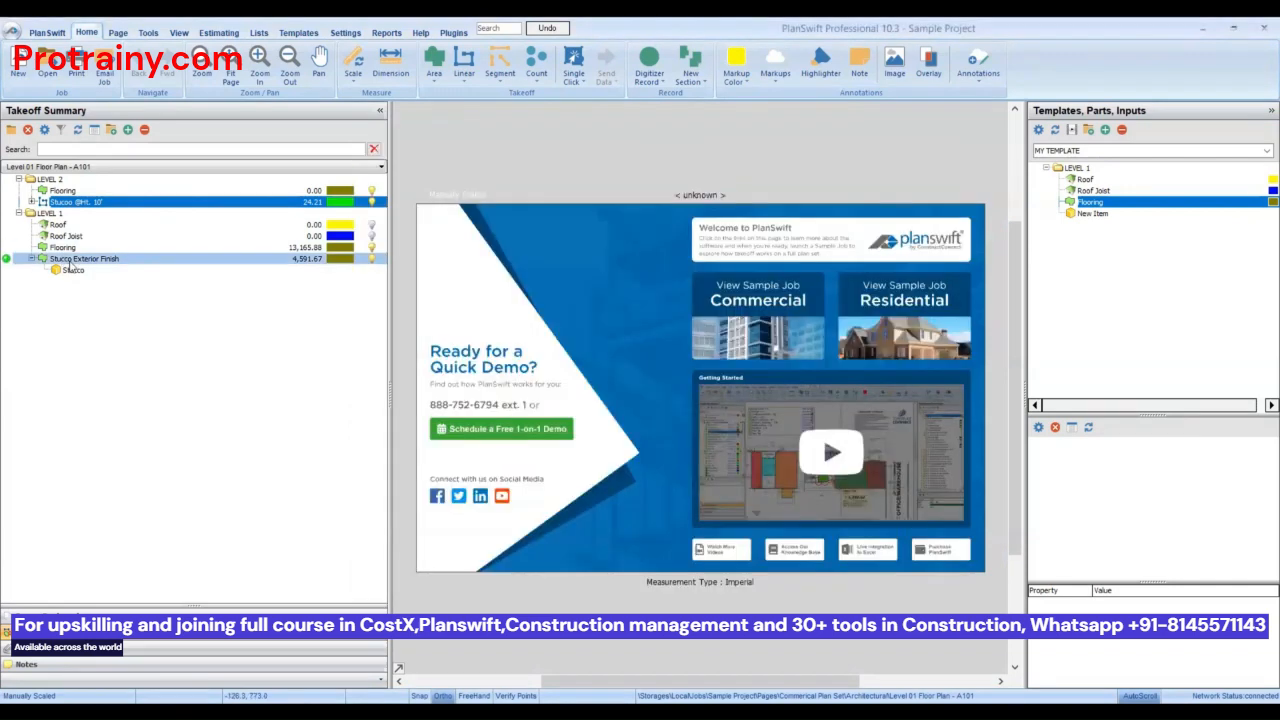
- Mark the Division property of the Stucco Exterior Finish takeoff as an input and accept its properties
left_click(80, 260)
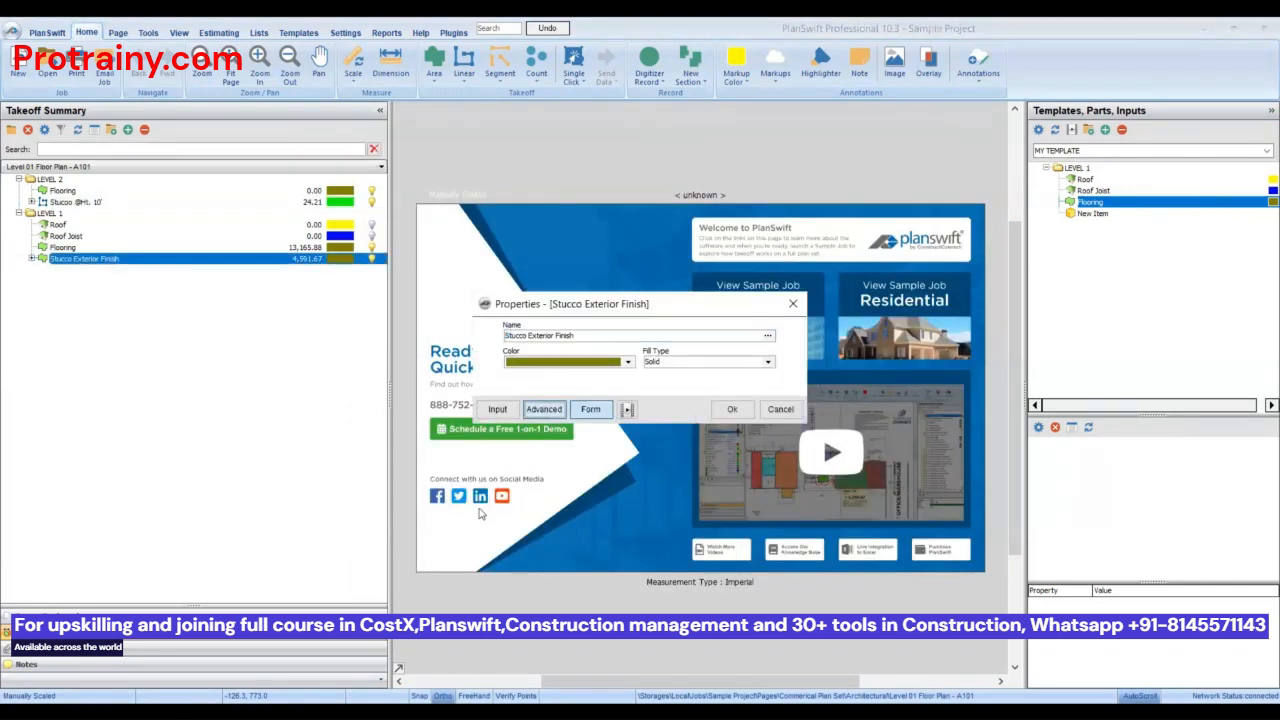
scroll(953, 356, "down", 7)
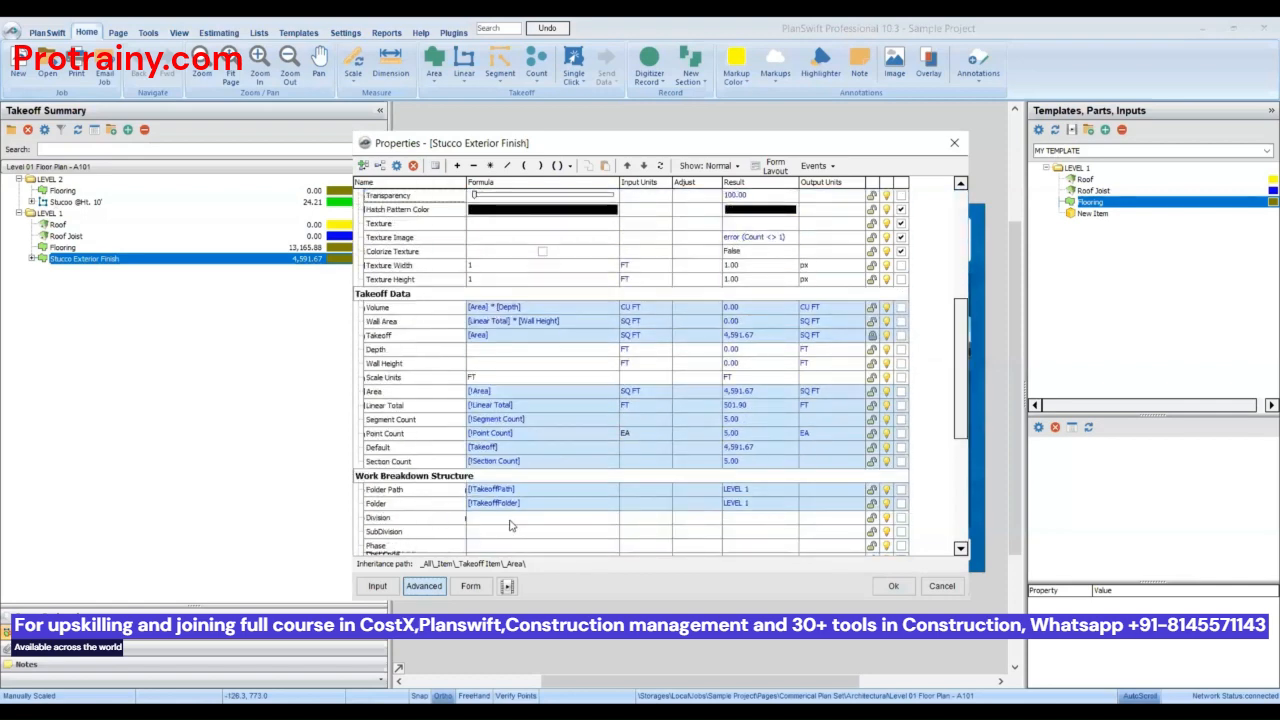
left_click(902, 518)
left_click(897, 586)
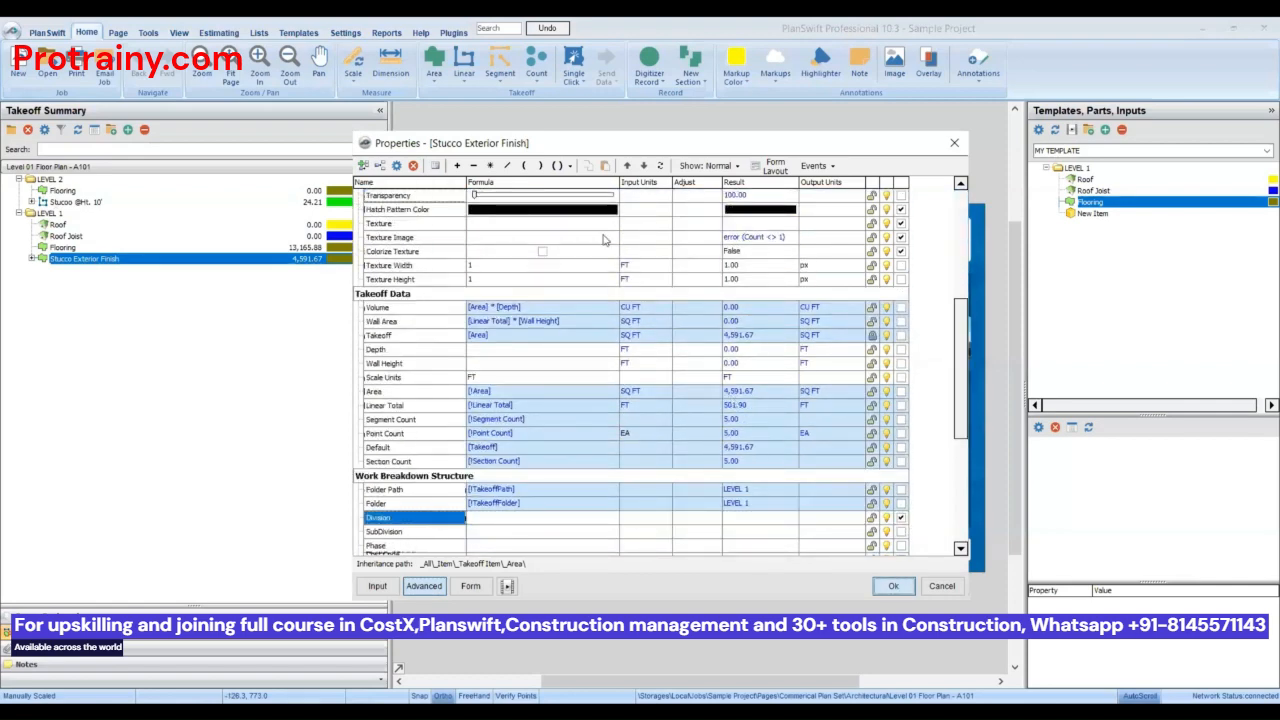
- Check the Quote Summary and Quote (by Division) reports for how the Stucco parts are grouped by division
left_click(387, 33)
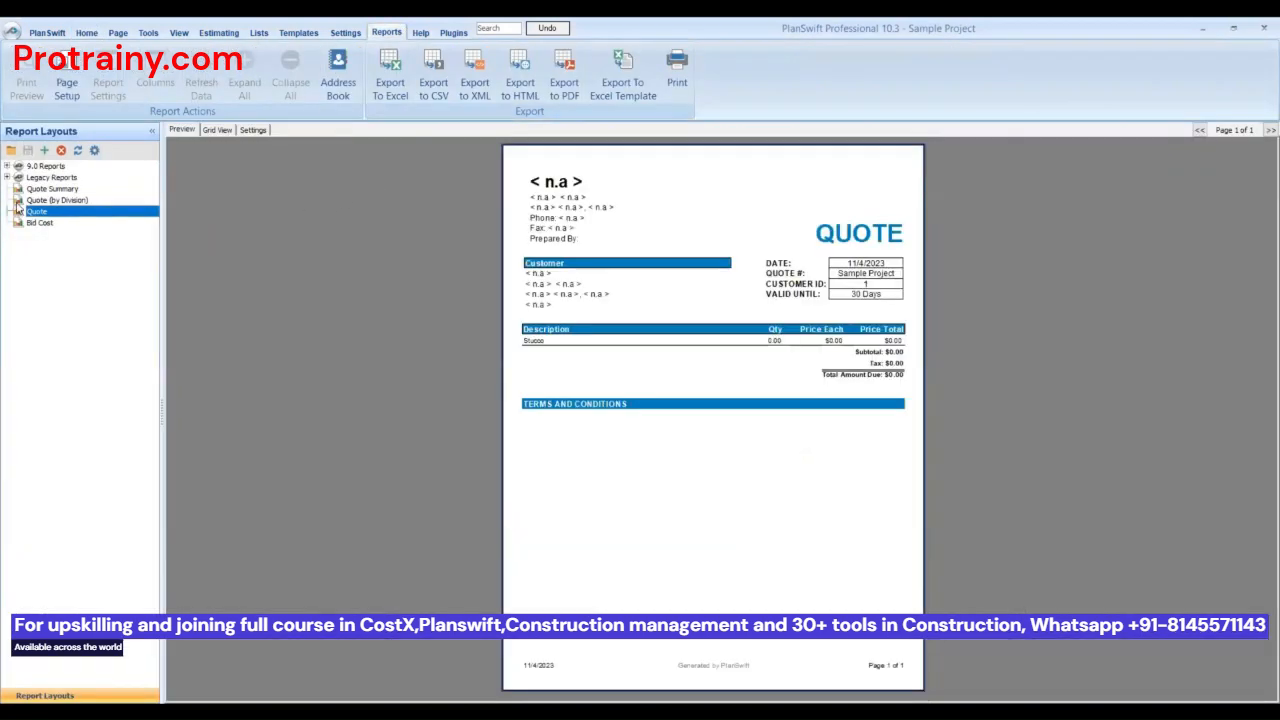
left_click(19, 203)
left_click(58, 190)
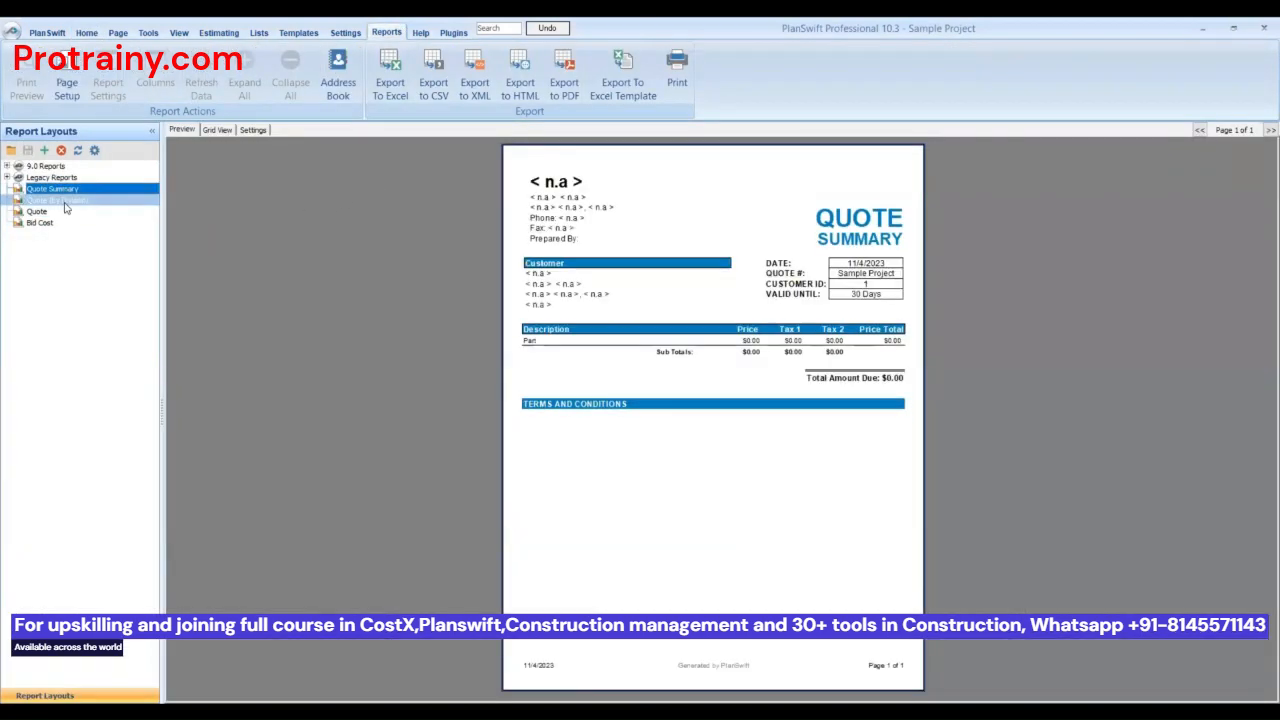
left_click(62, 201)
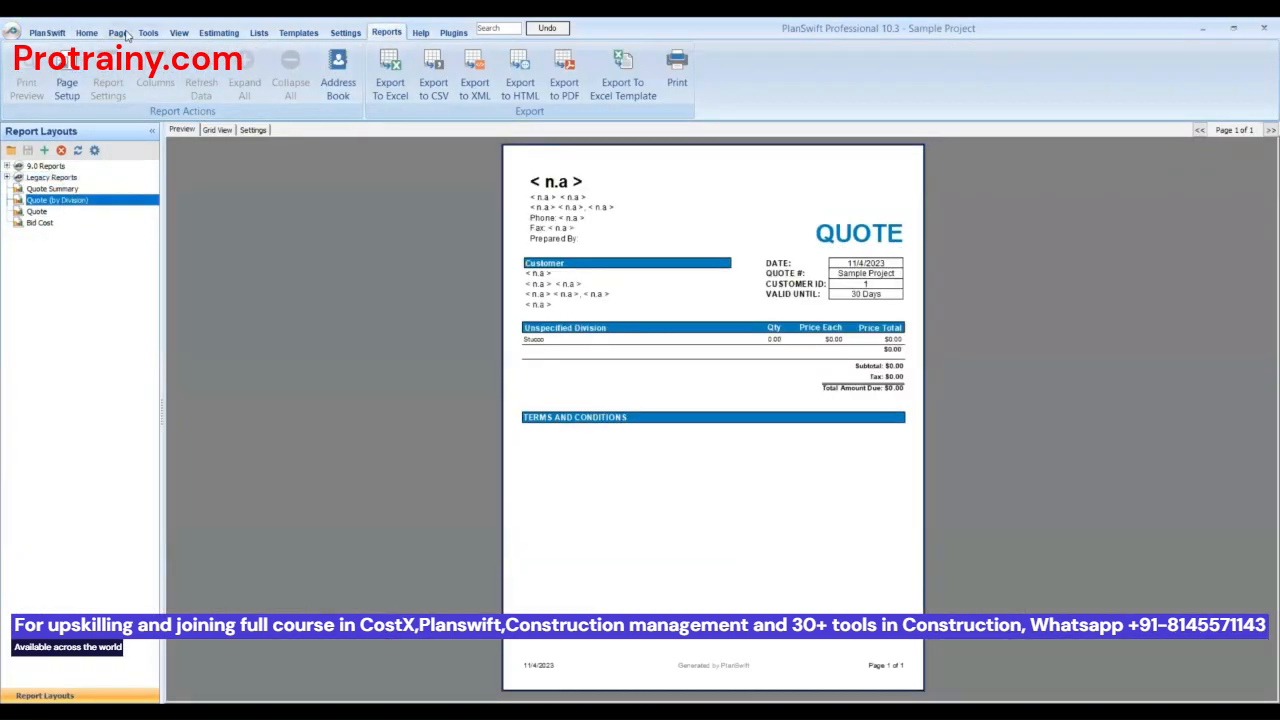
- Set the Division formula of the Stucco Exterior Finish takeoff to [Folder Path] in its advanced properties
left_click(94, 33)
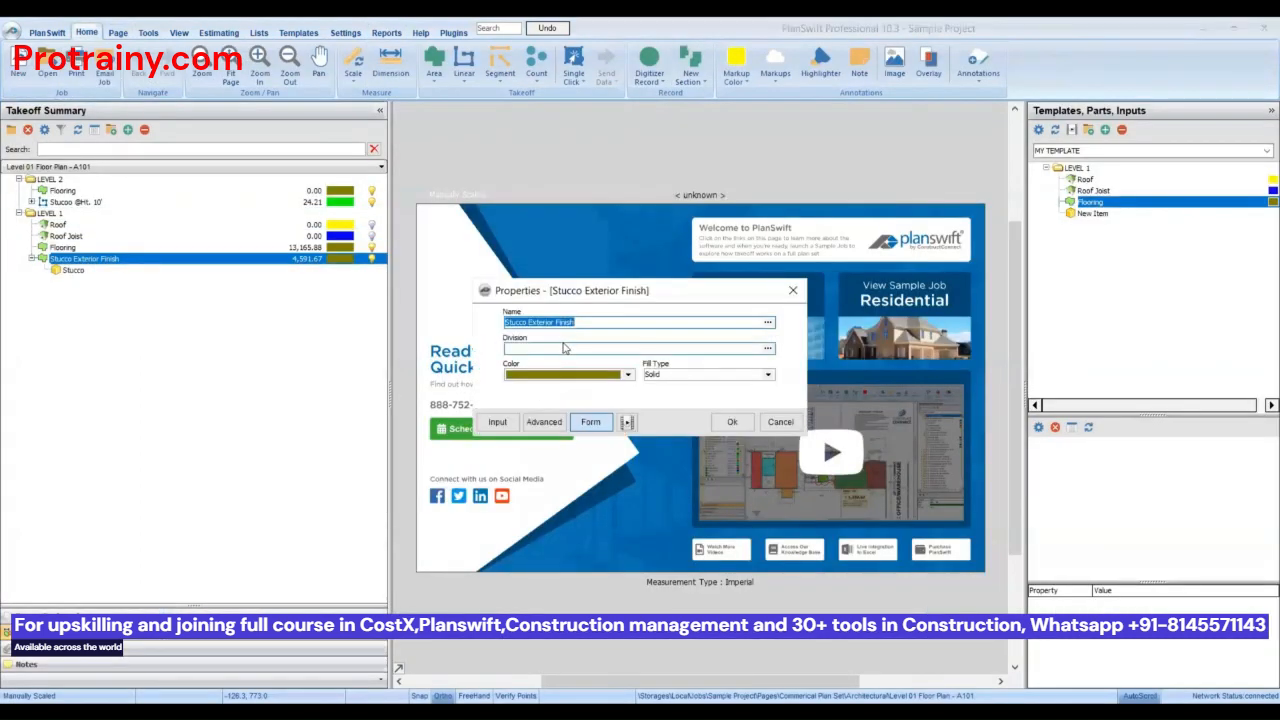
left_click(563, 348)
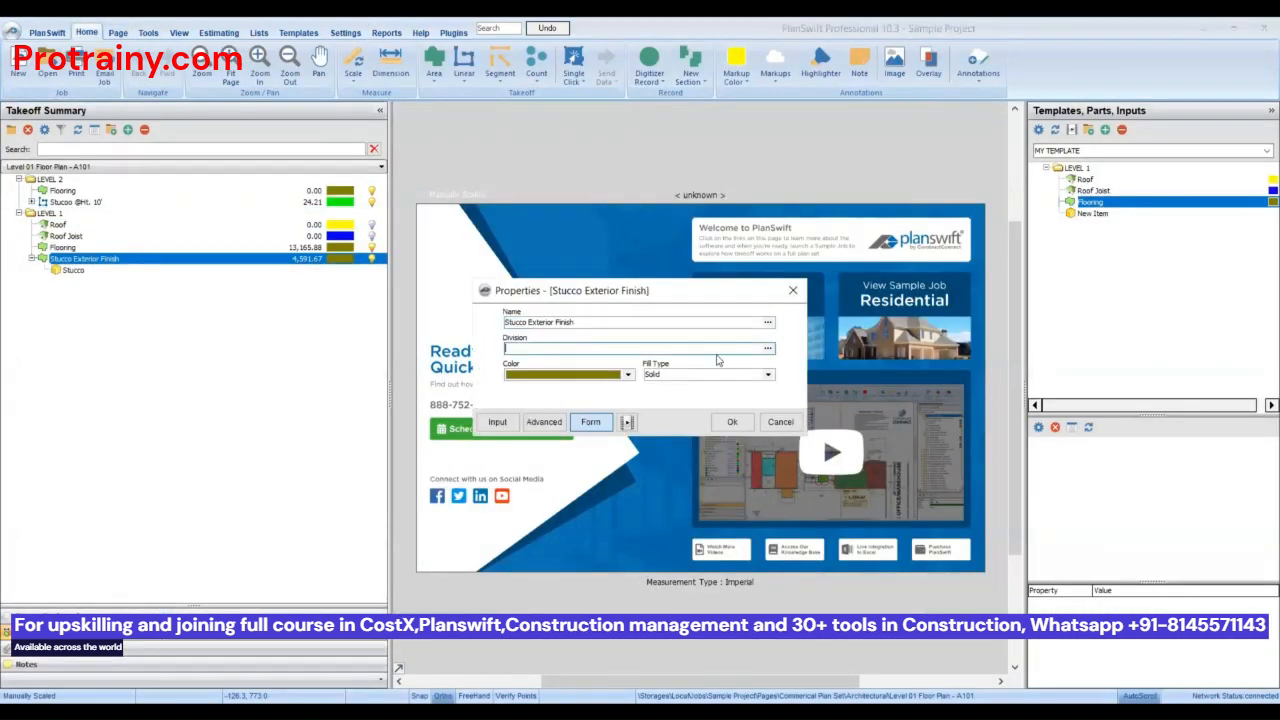
left_click(545, 422)
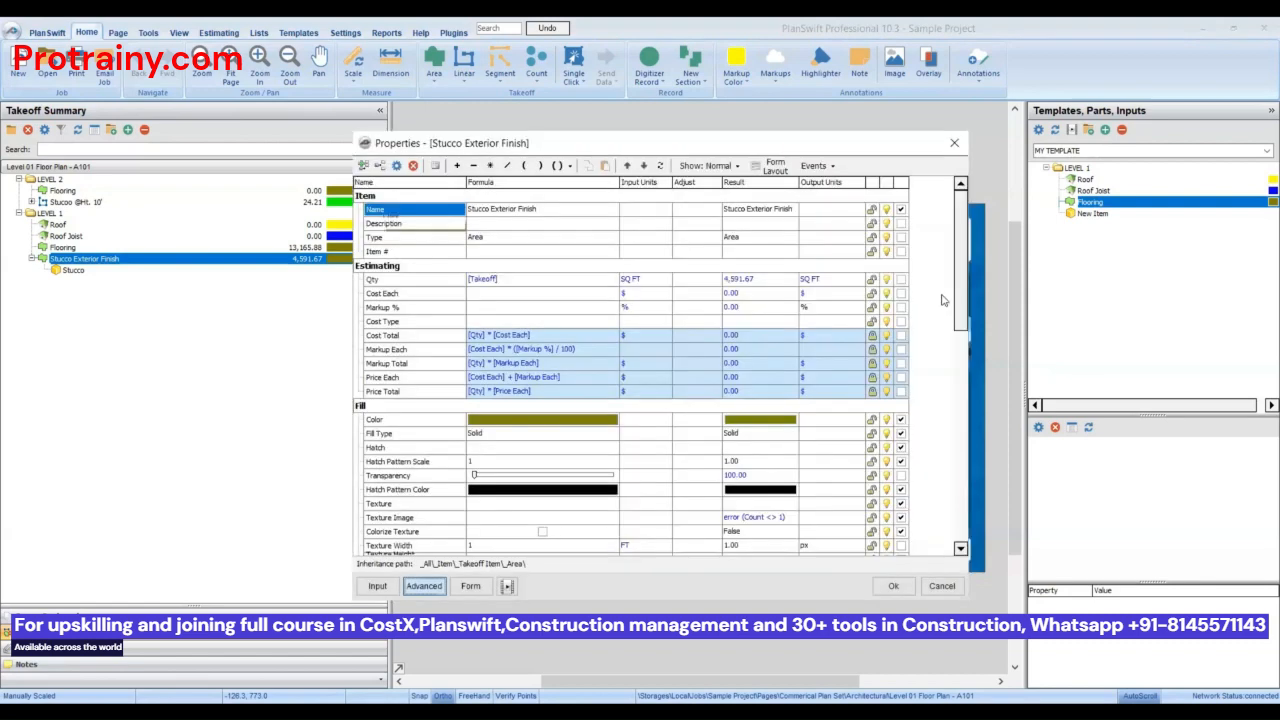
scroll(950, 357, "down", 7)
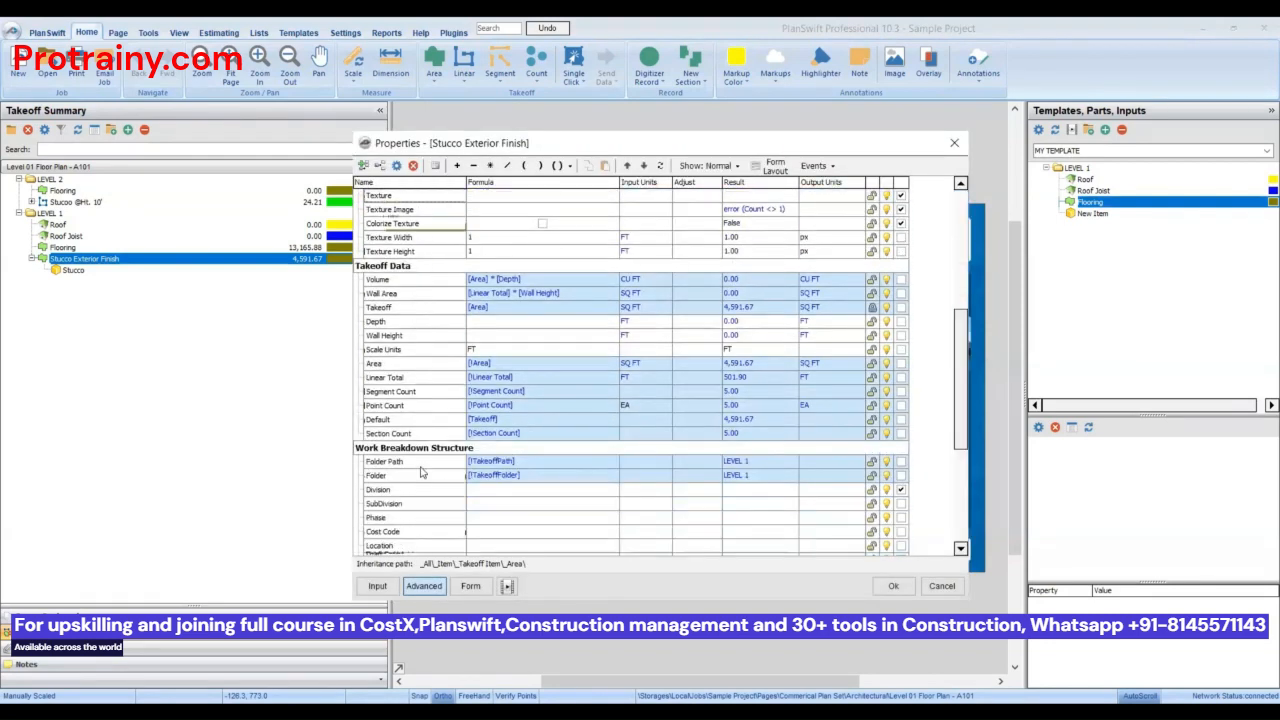
left_click(506, 491)
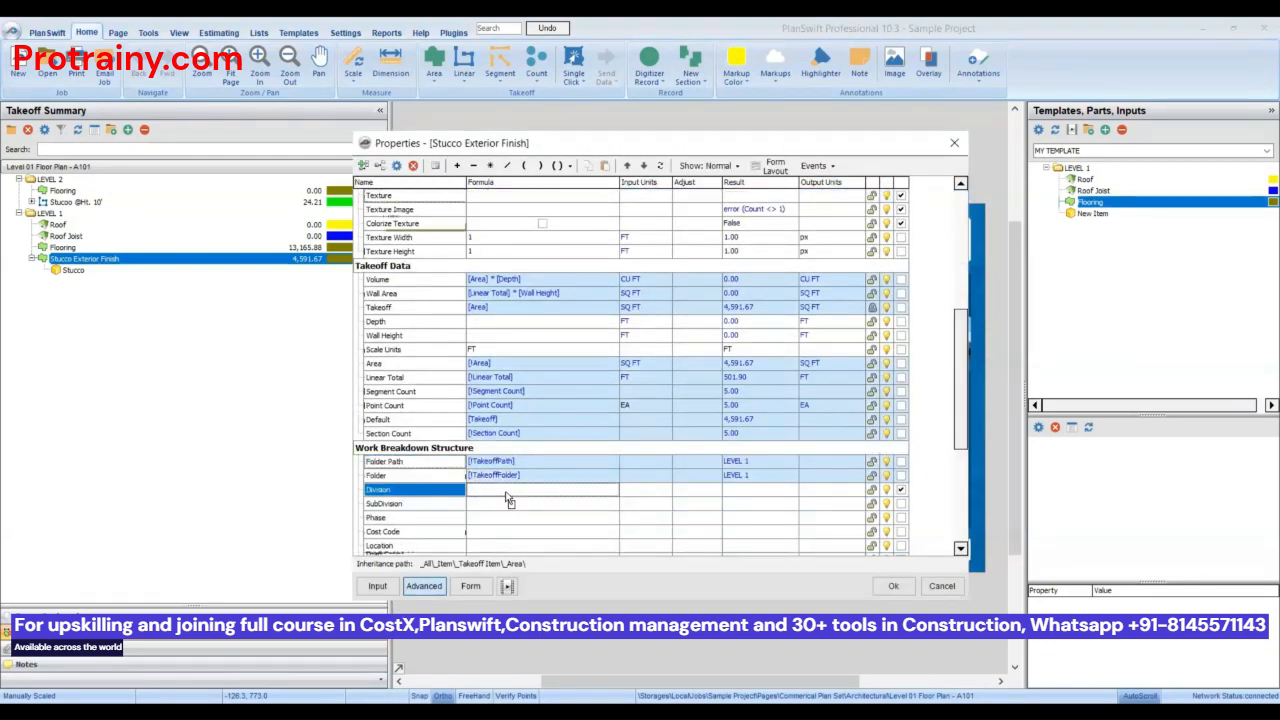
type("[Folder Path]")
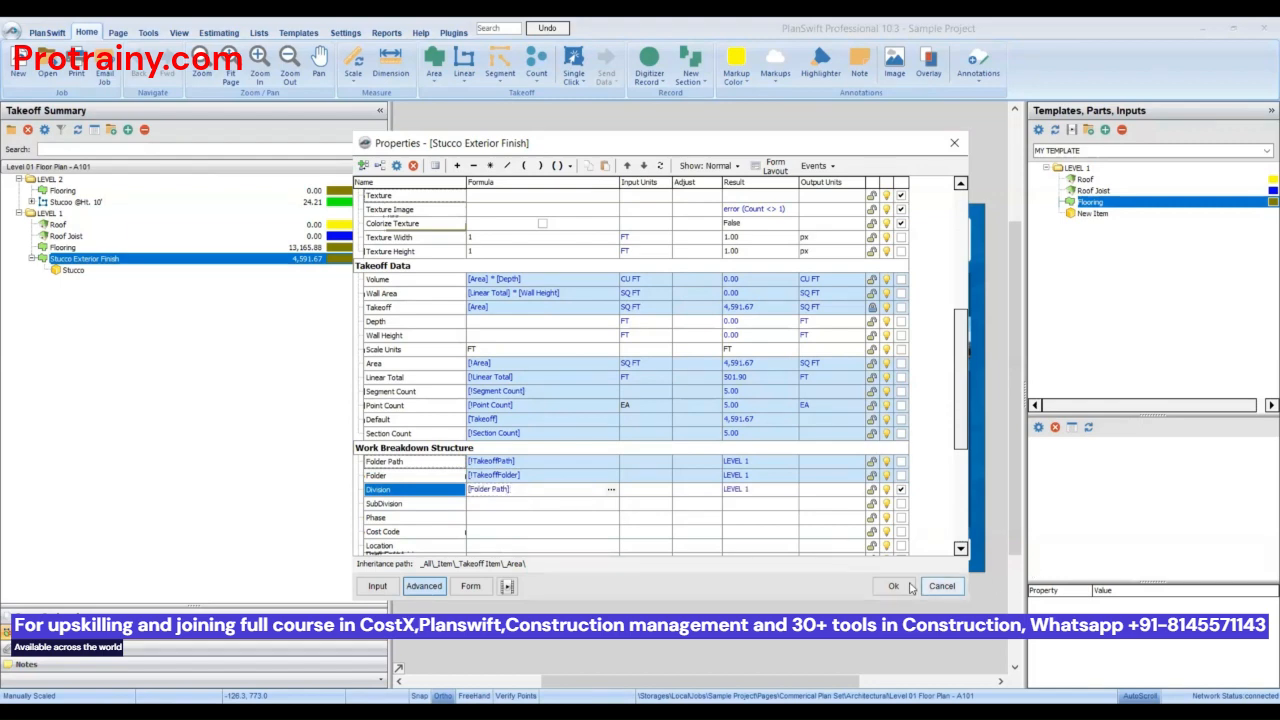
left_click(905, 587)
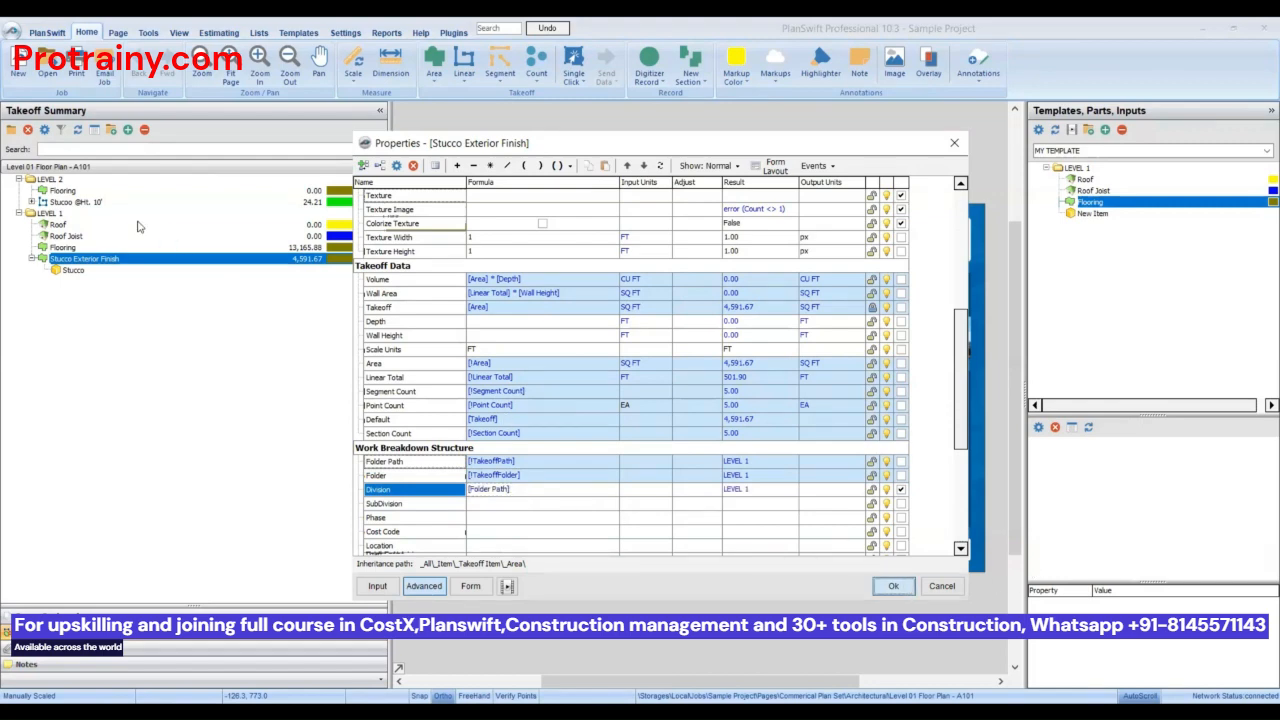
double_click(73, 270)
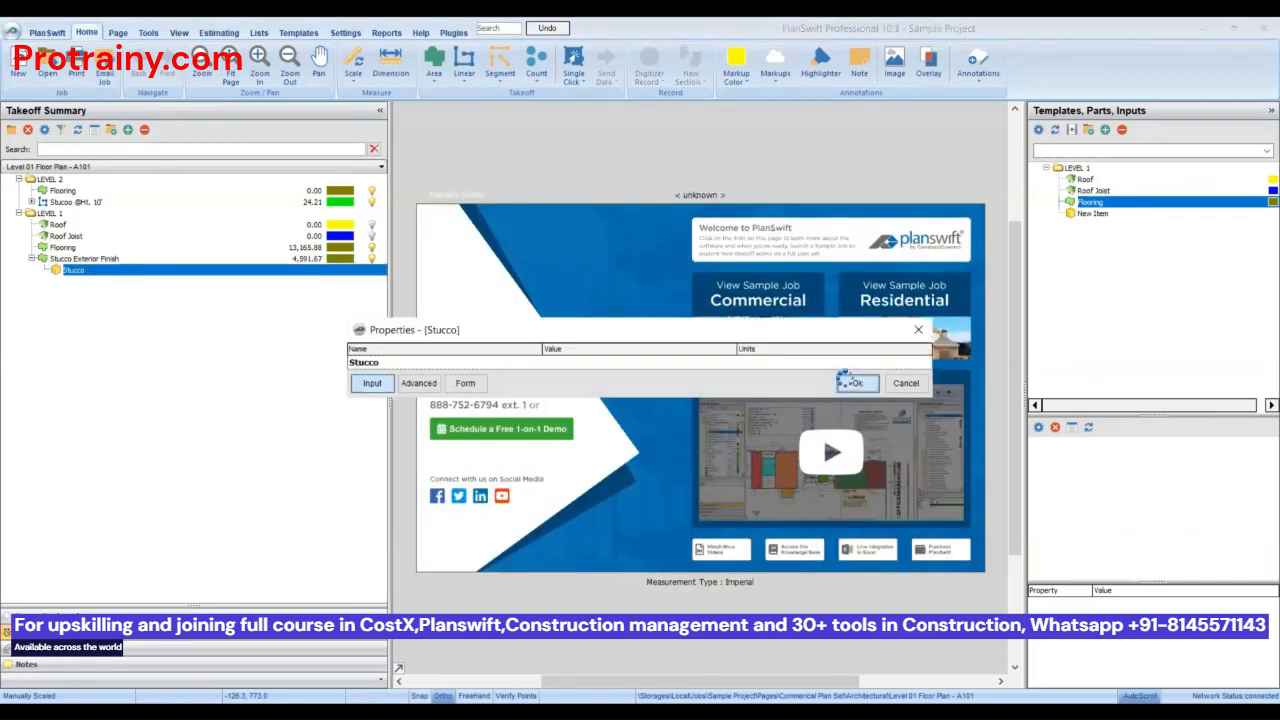
left_click(852, 383)
left_click(117, 202)
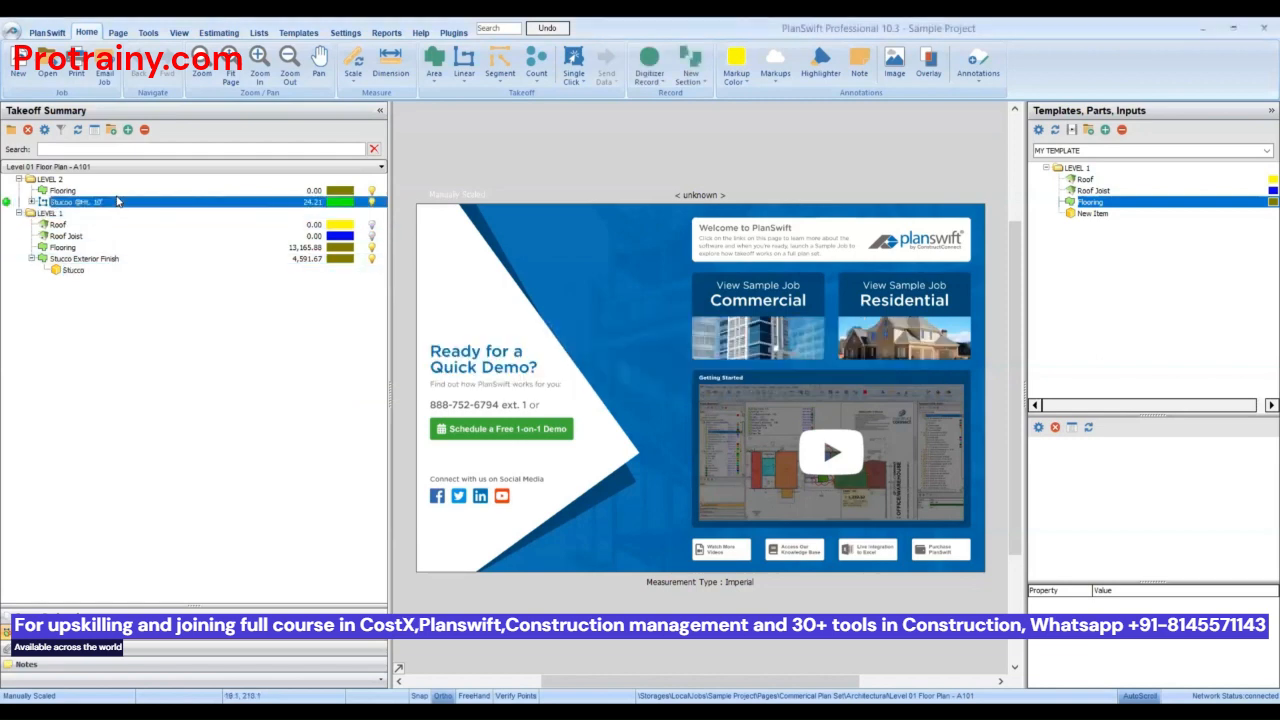
double_click(117, 202)
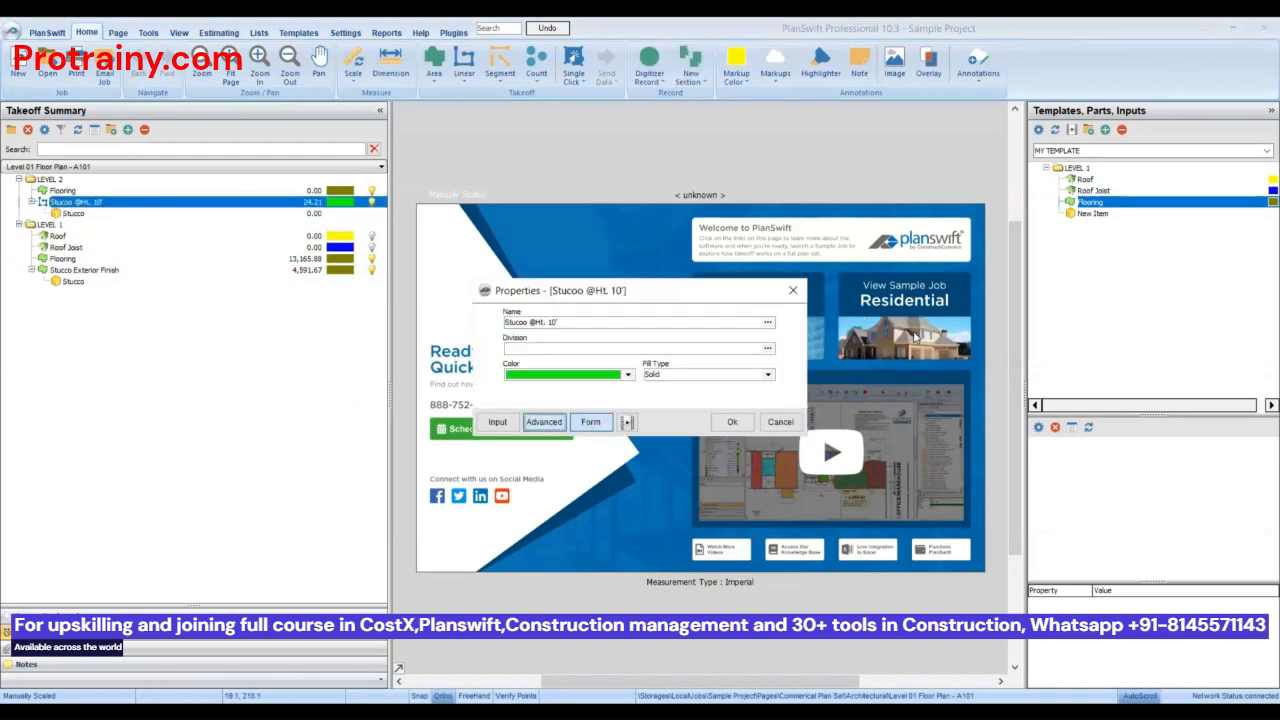
left_click_drag(960, 276, 937, 471)
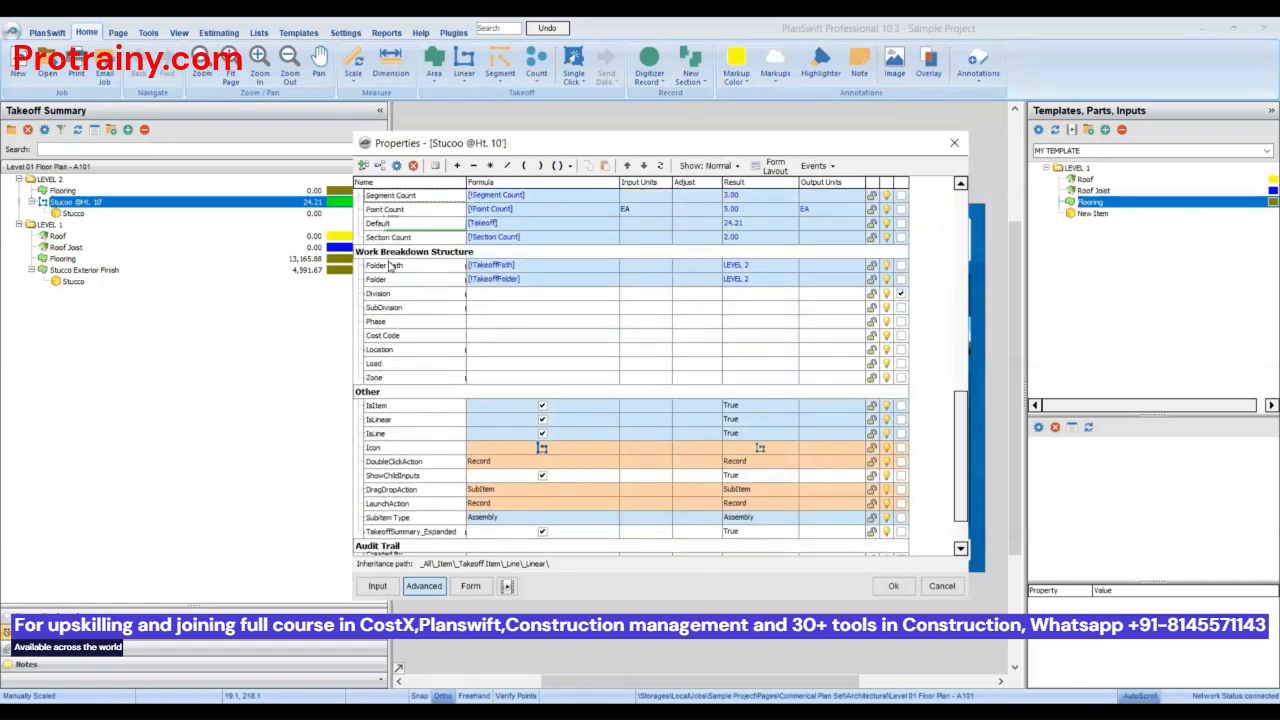
left_click(391, 265)
left_click(490, 297)
type("[Folder Path]")
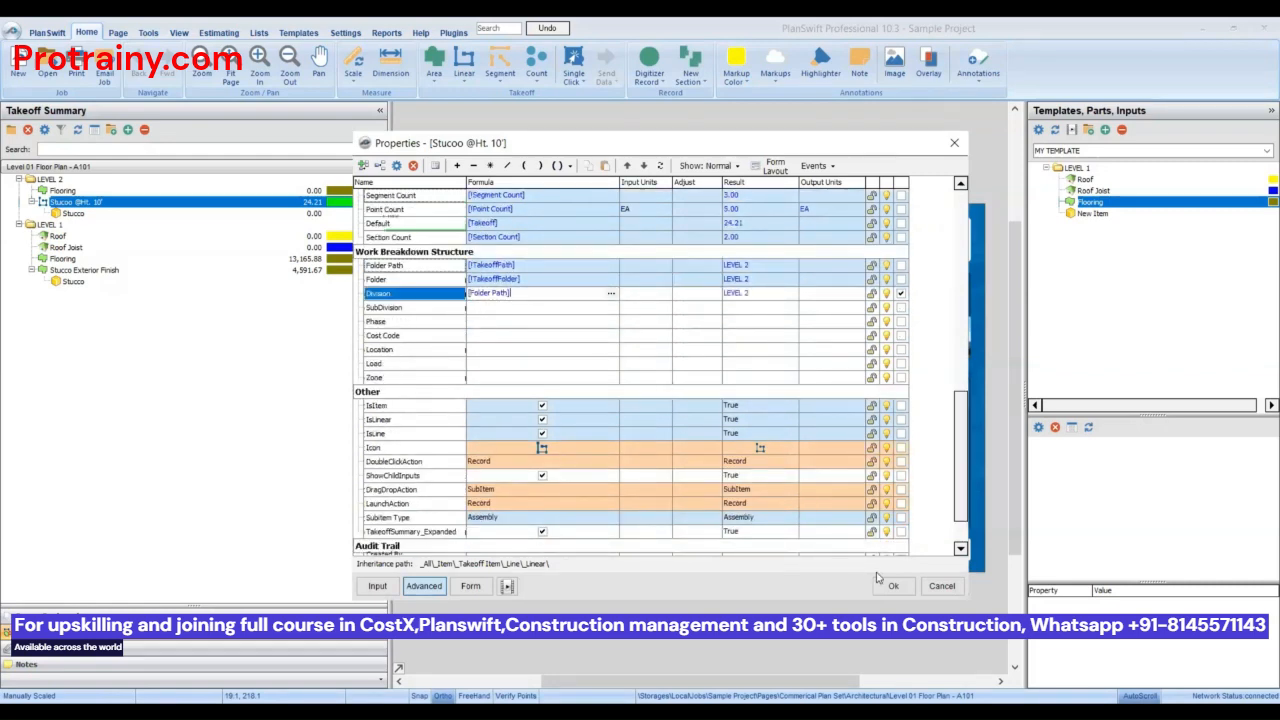
left_click(892, 585)
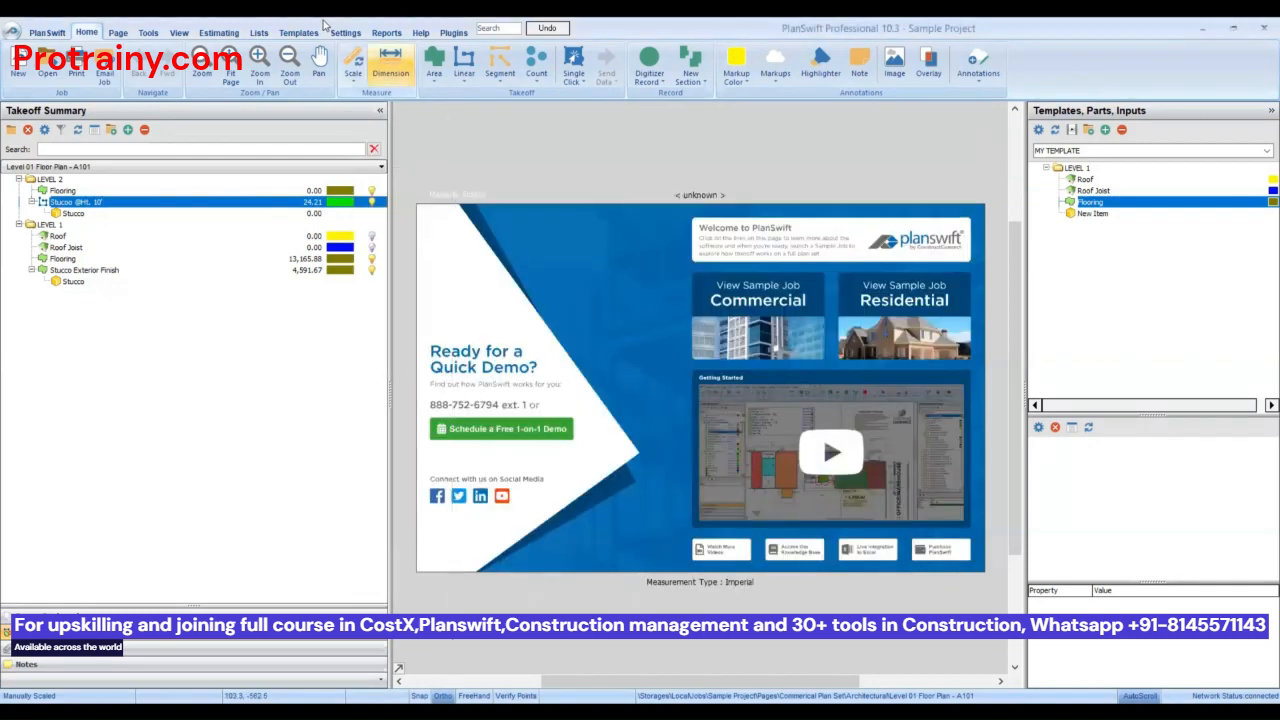
- Compare the Quote and Quote (by Division) reports for the Stucco line and its division grouping
left_click(387, 32)
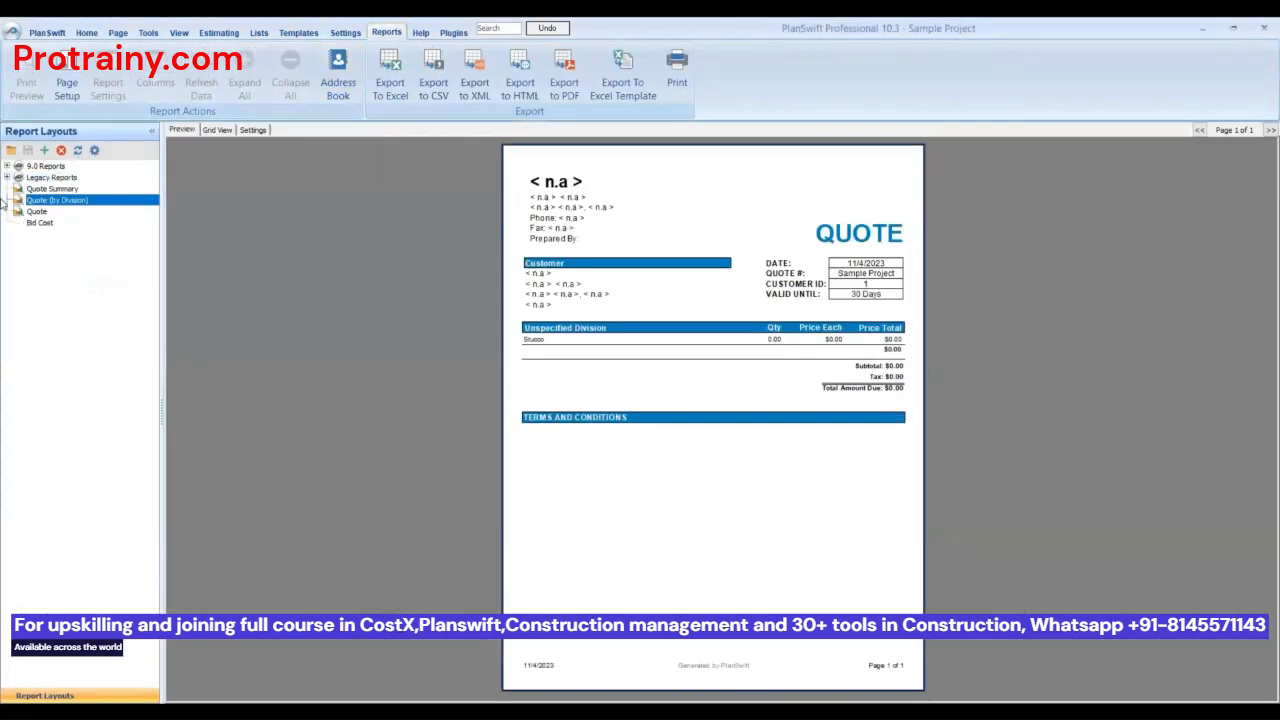
left_click(37, 212)
left_click(49, 201)
left_click(45, 213)
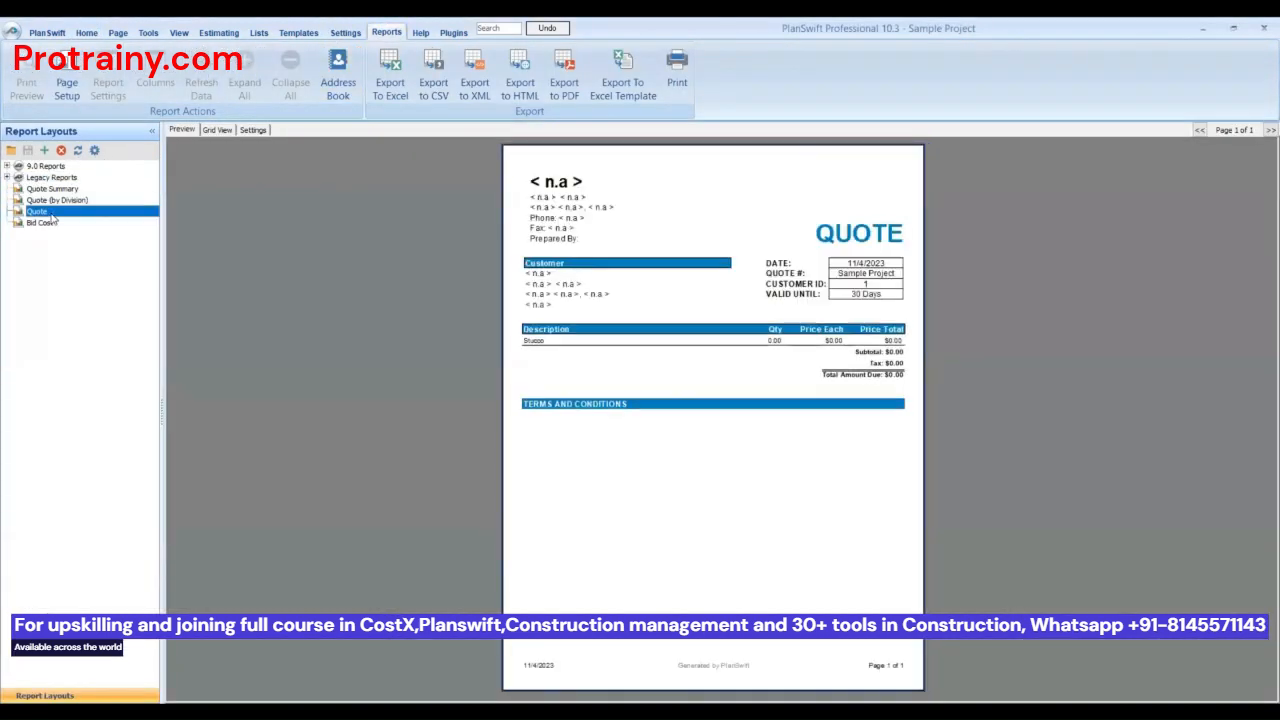
scroll(703, 357, "up", 2)
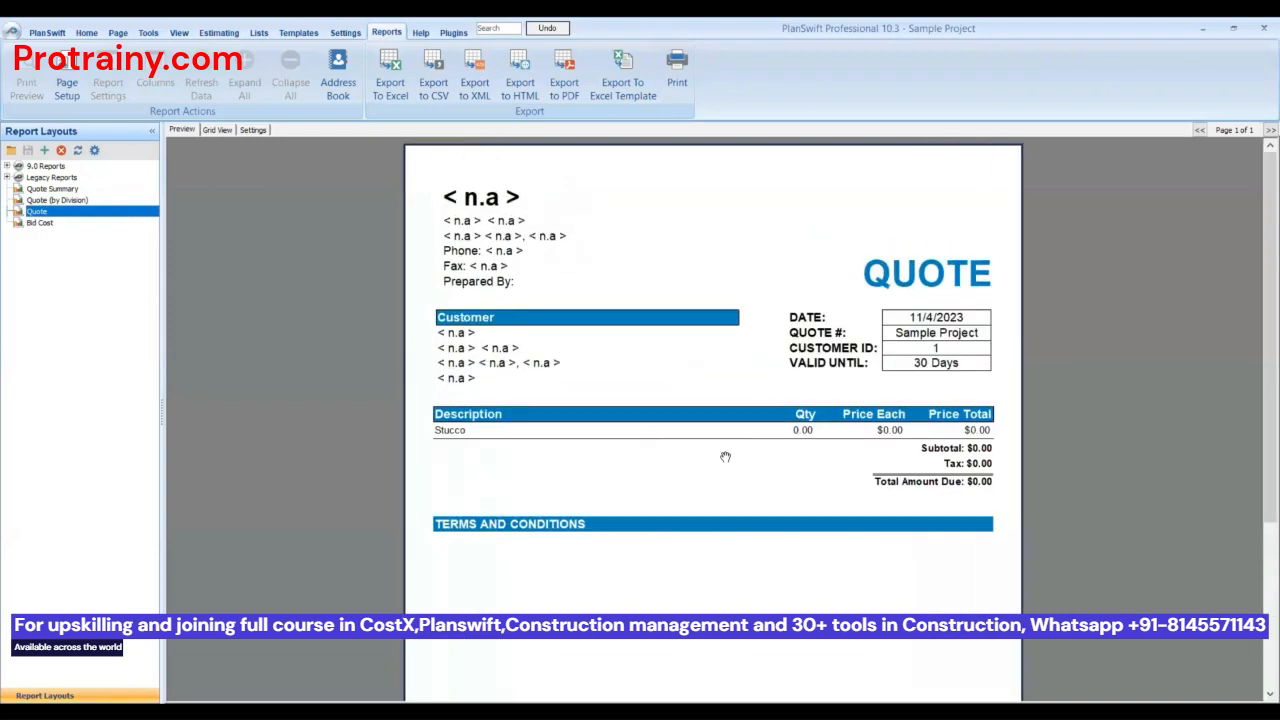
left_click(101, 199)
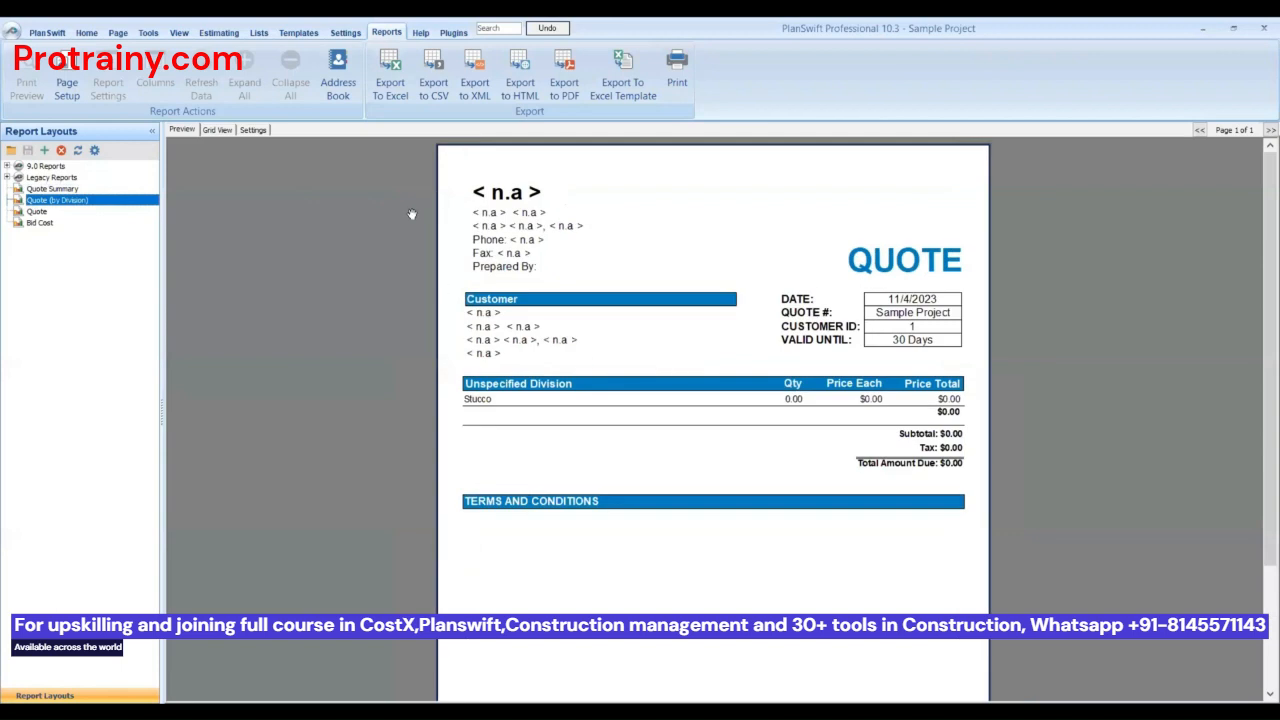
- Inspect the Stucco part under Stucco Exterior Finish in the estimating list, then return to the Quote (by Division) report
left_click(298, 32)
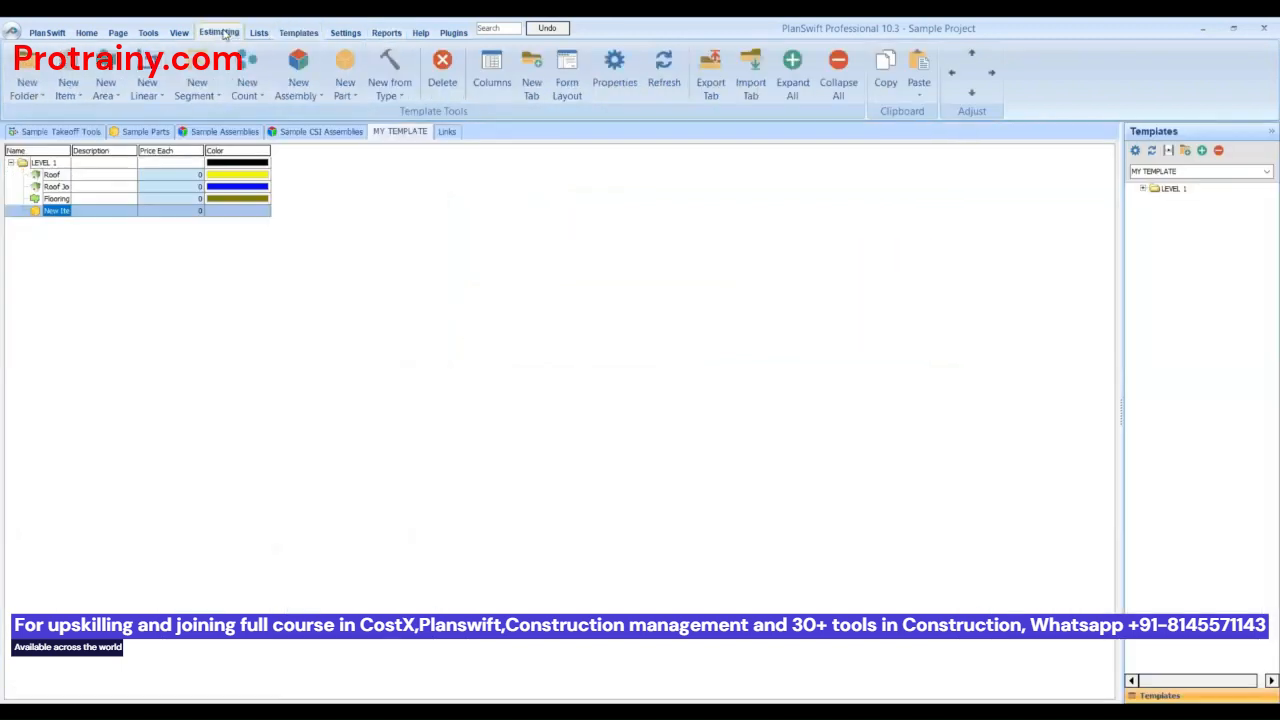
left_click(220, 32)
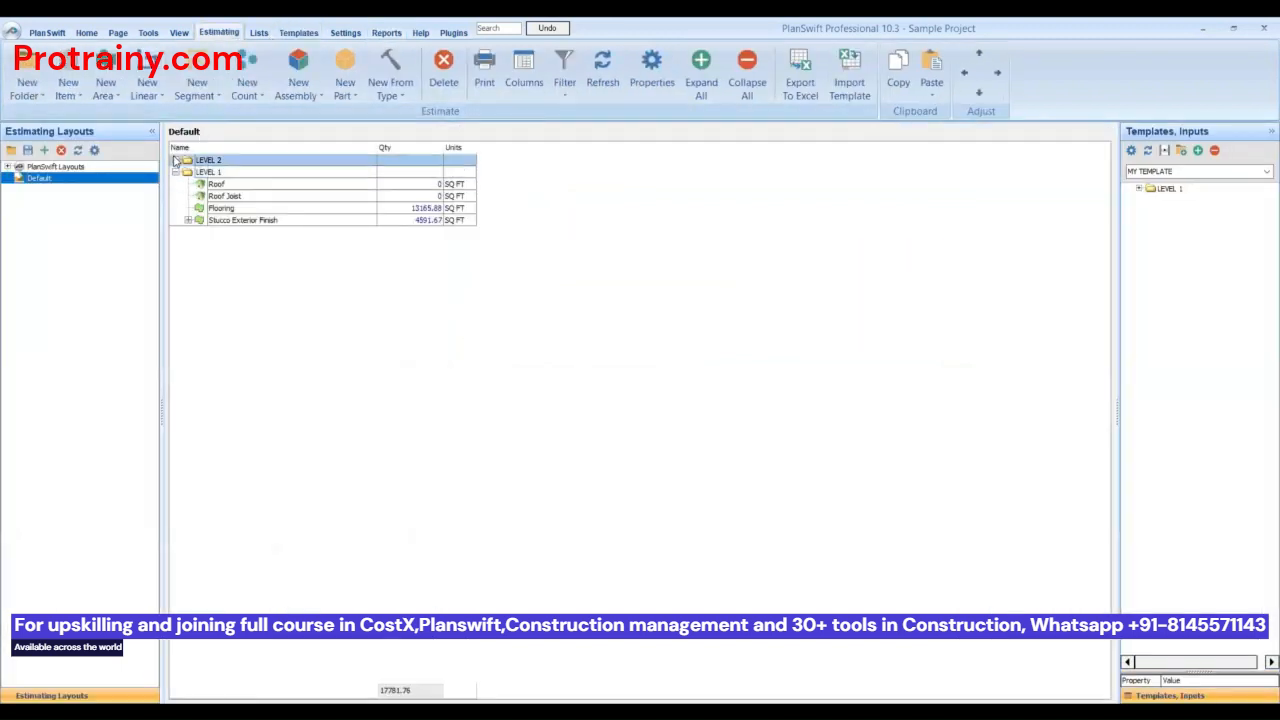
left_click(175, 160)
left_click(187, 244)
left_click(248, 258)
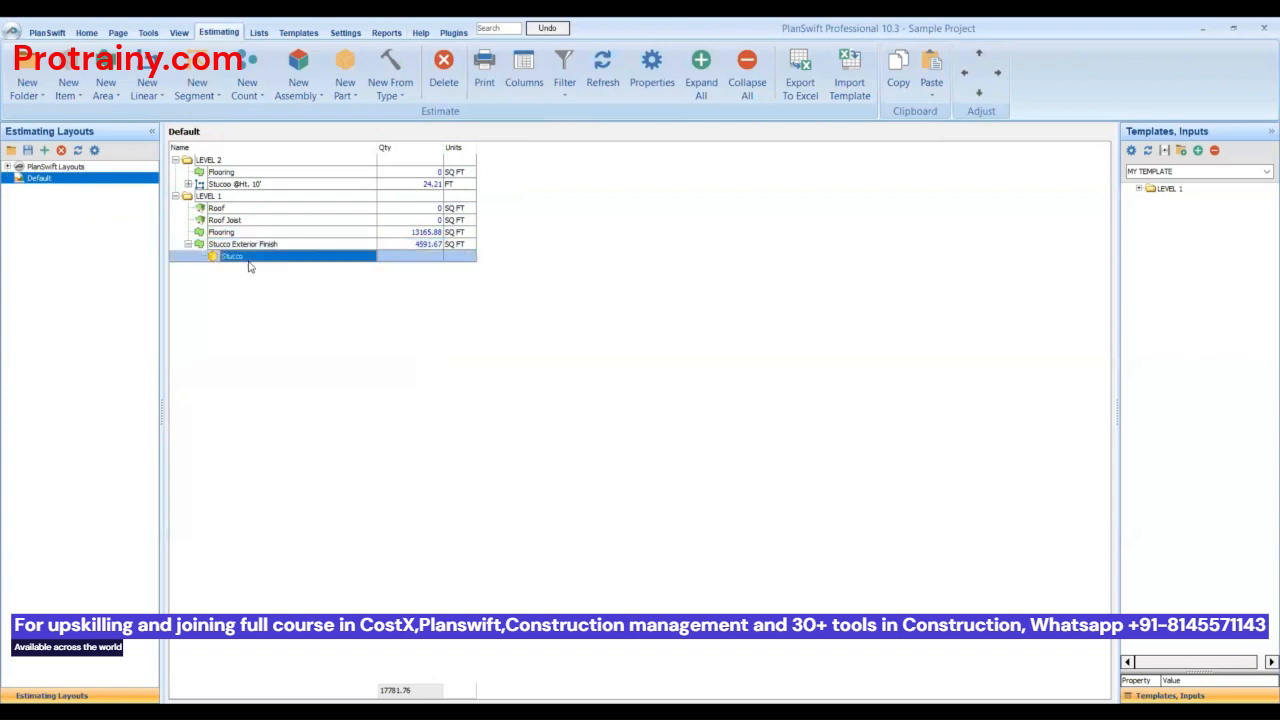
left_click(851, 381)
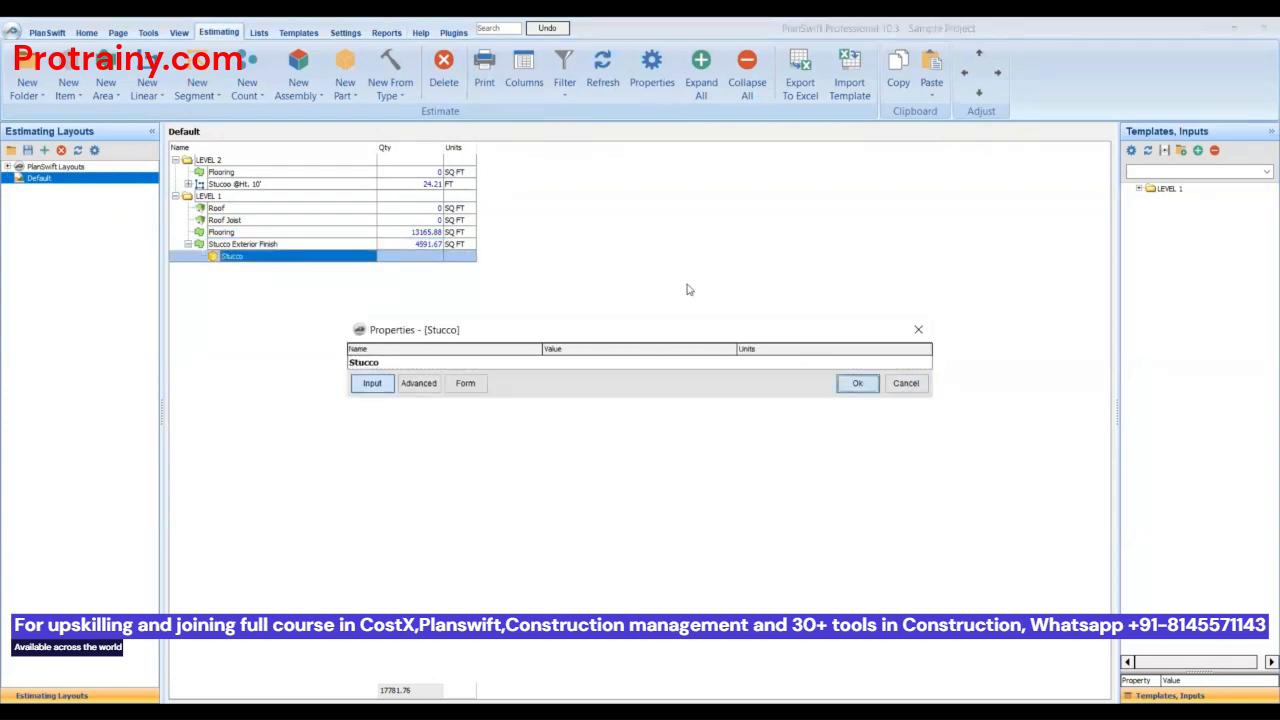
left_click(384, 33)
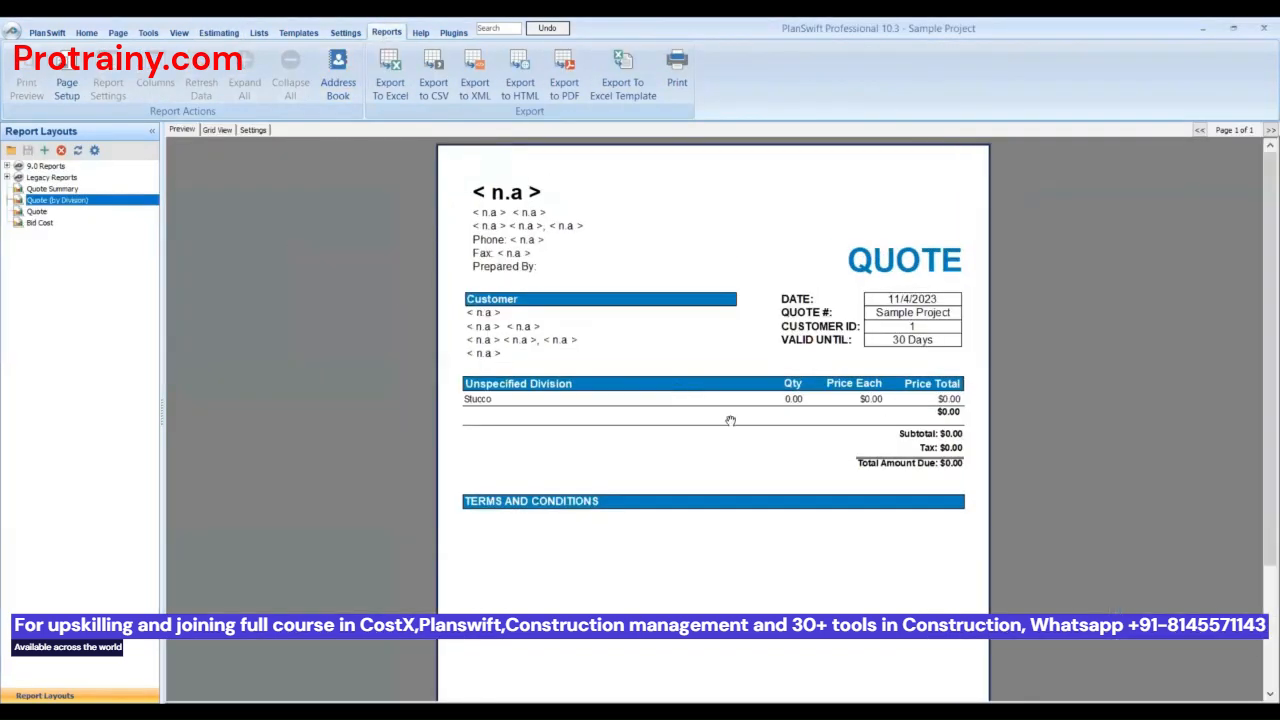
left_click(86, 32)
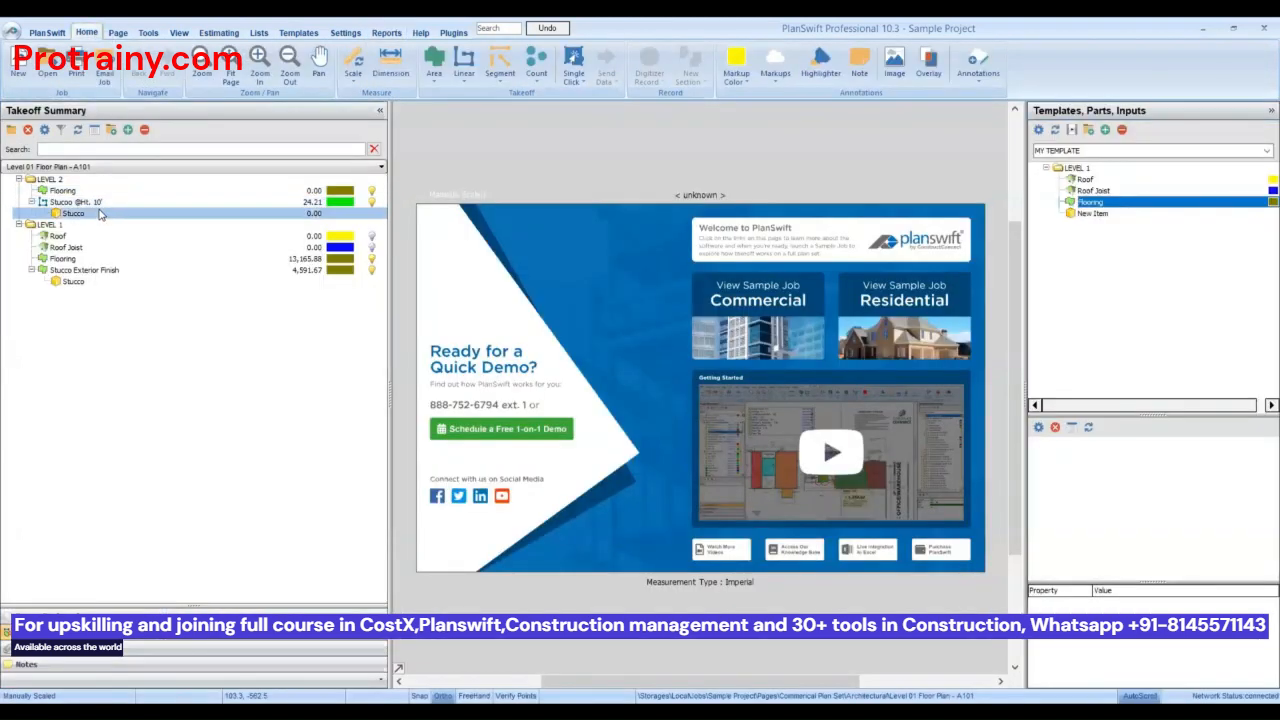
left_click(101, 214)
double_click(101, 214)
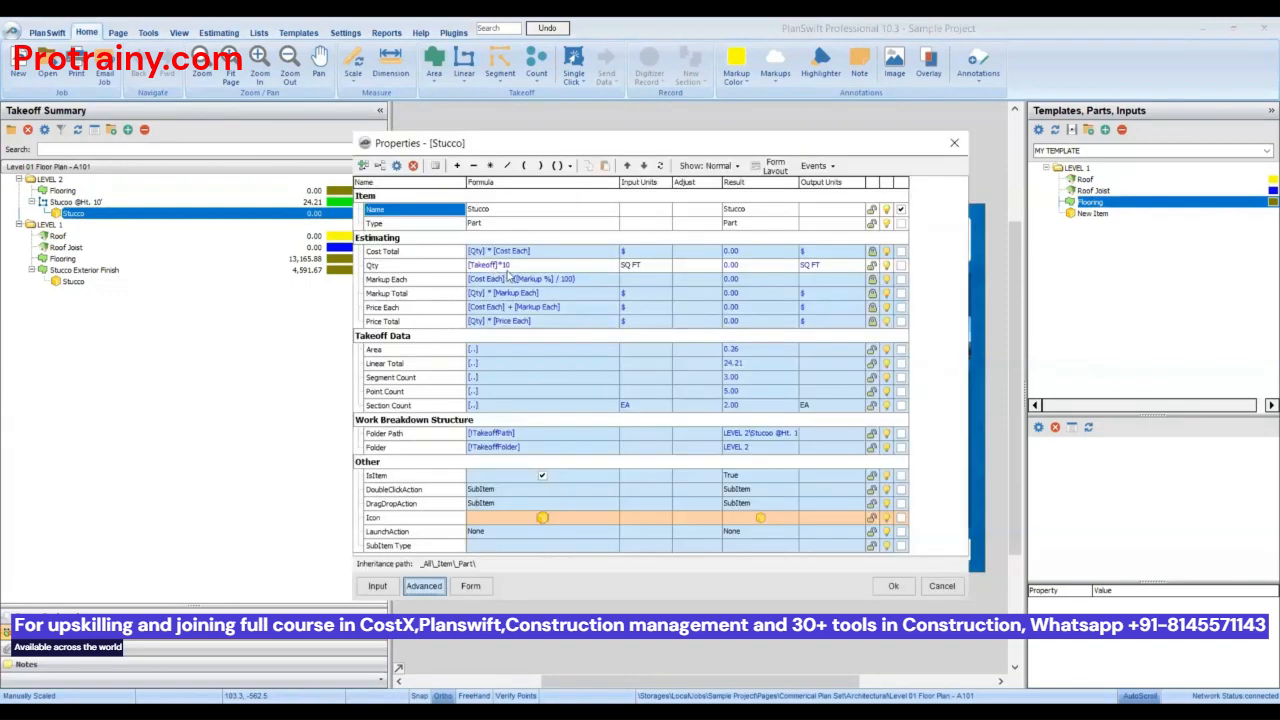
left_click(518, 267)
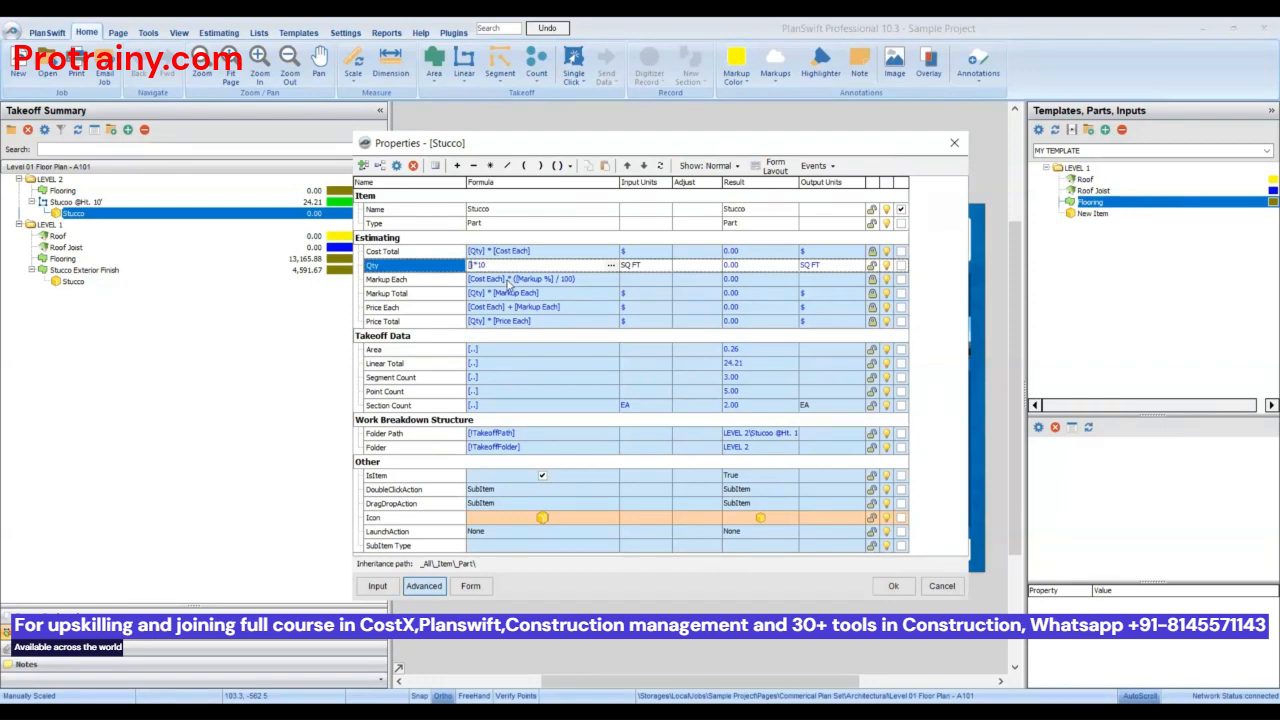
key("Return")
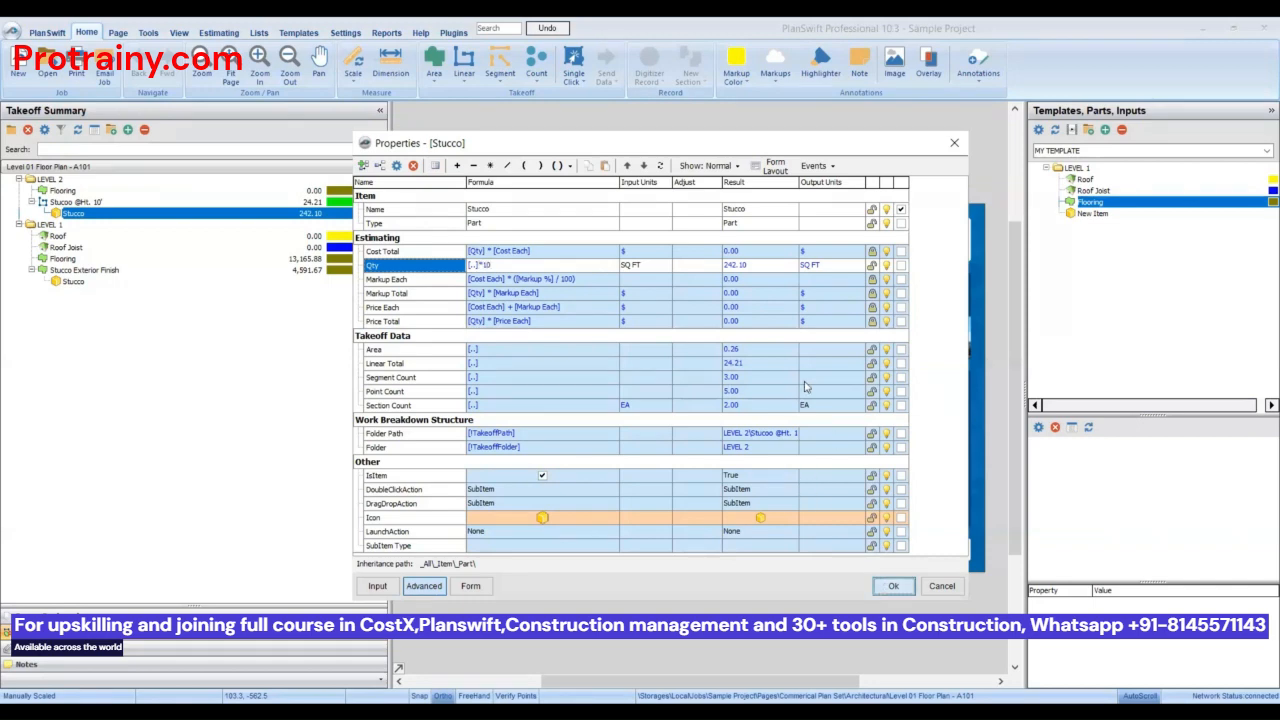
- Copy the Qty property from the advanced properties of the Stucco Exterior Finish takeoff
left_click(86, 270)
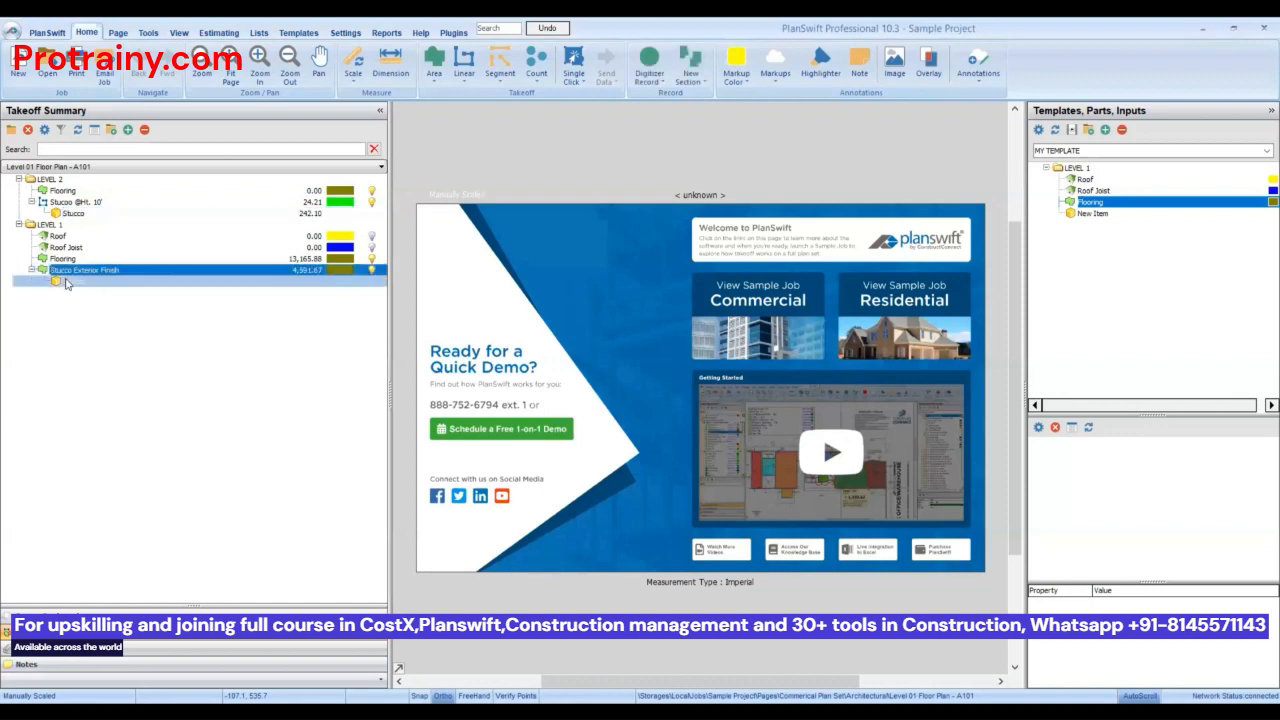
double_click(66, 282)
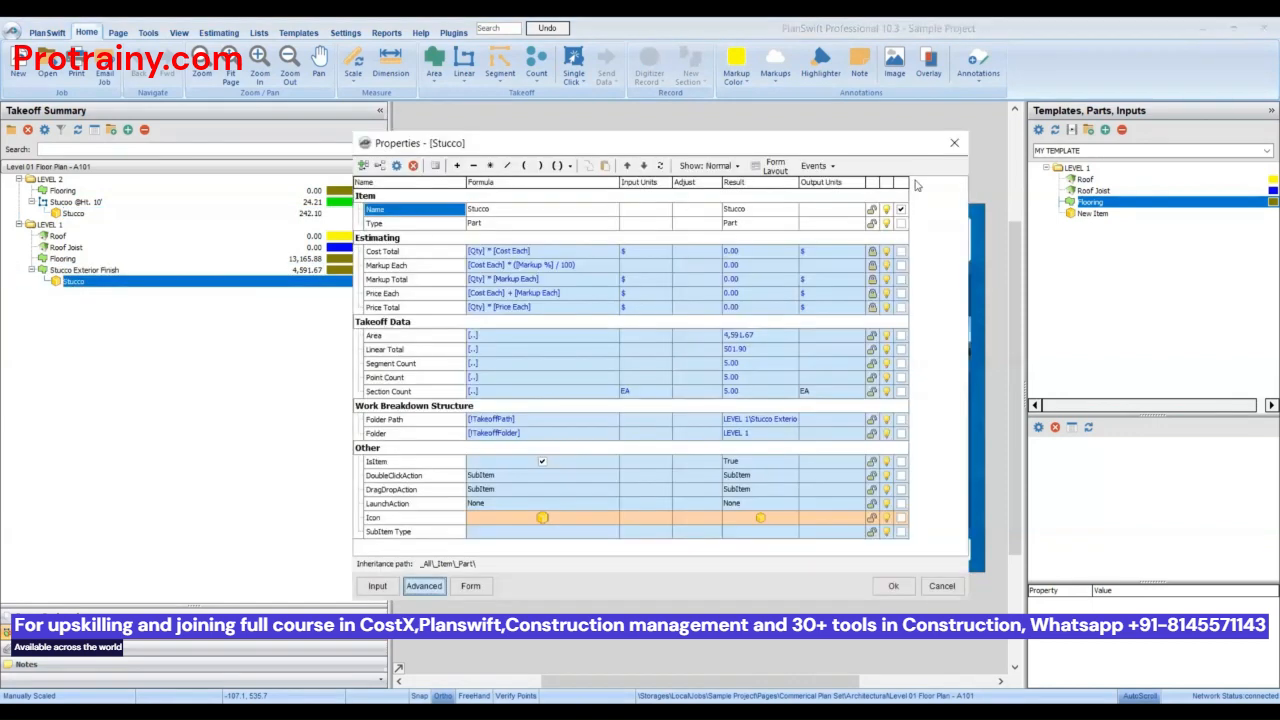
left_click(954, 143)
left_click(166, 270)
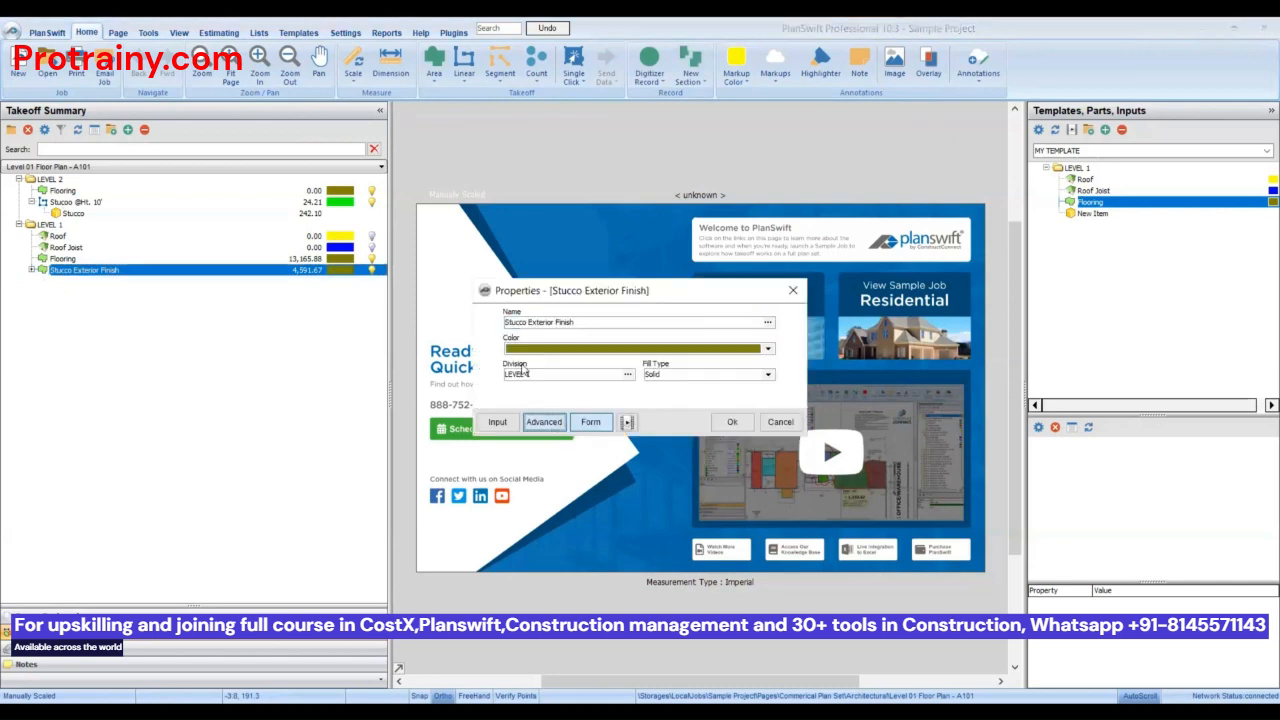
left_click(404, 279)
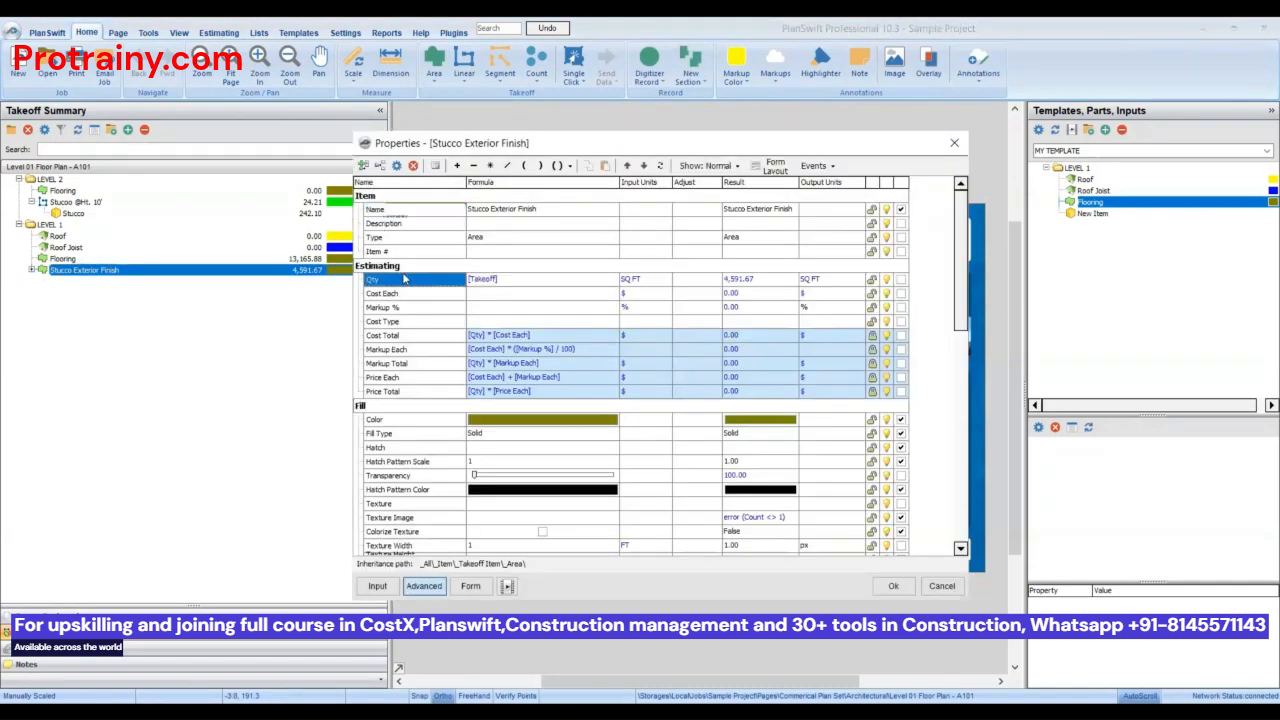
right_click(404, 279)
left_click(455, 404)
left_click(893, 586)
- Paste the Qty property into the Estimating section of the Stucco part under Stucco Exterior Finish and set its formula to [..]
left_click(78, 282)
double_click(80, 285)
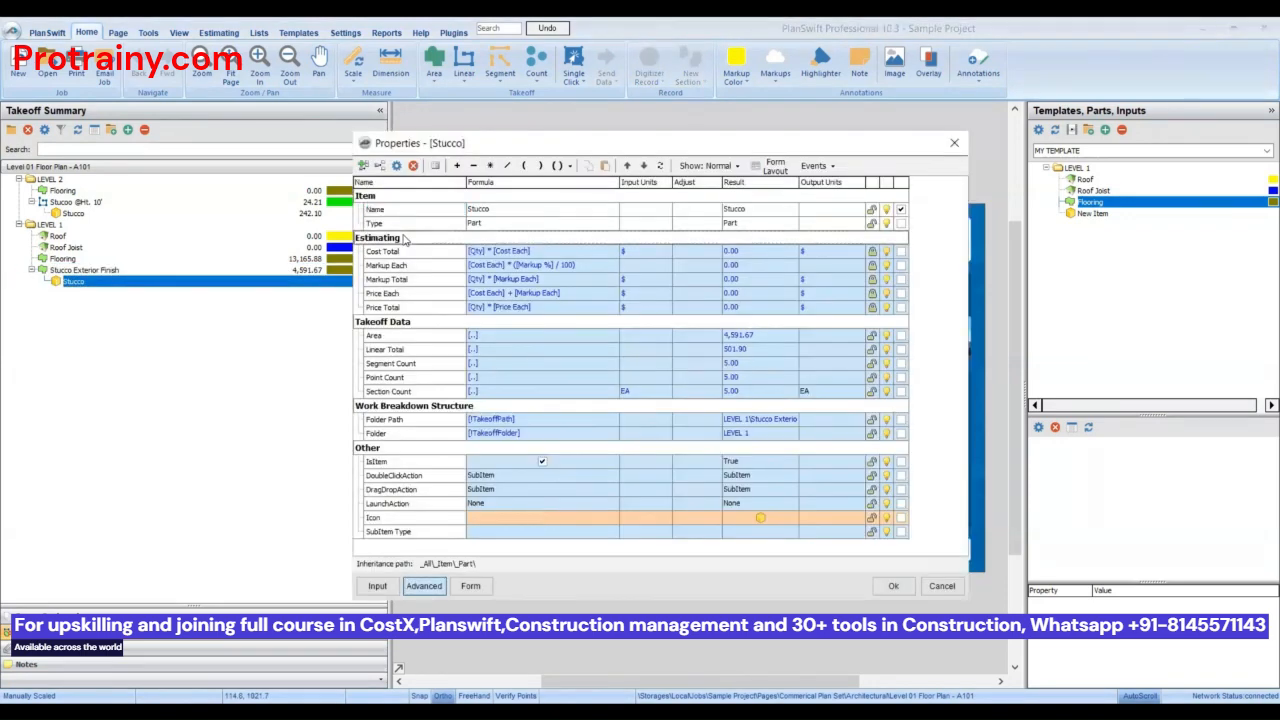
right_click(404, 238)
left_click(439, 382)
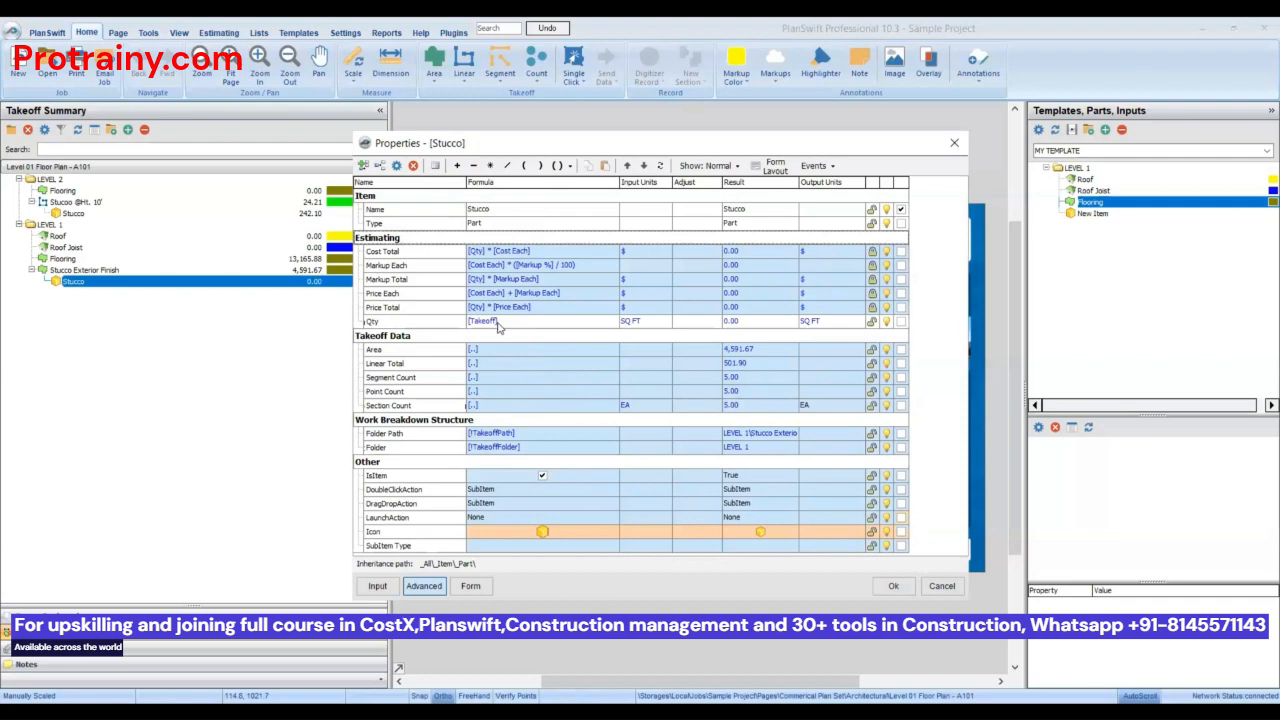
left_click(497, 322)
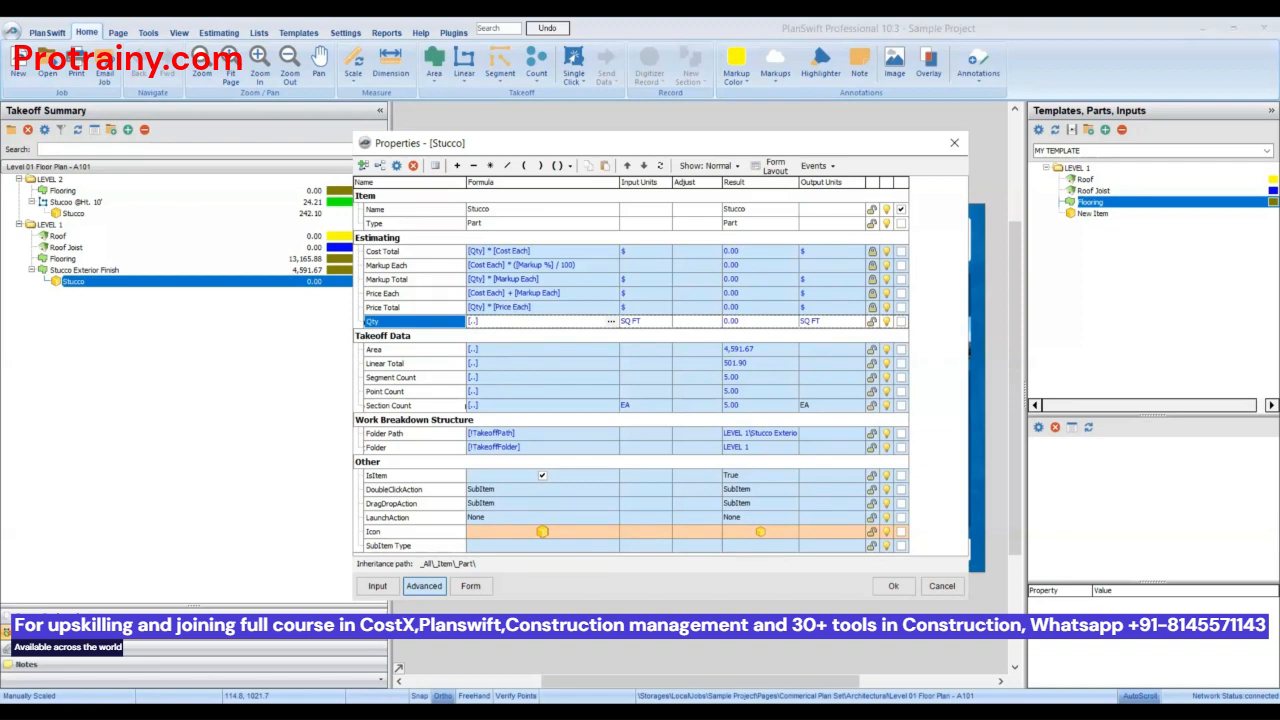
left_click(884, 587)
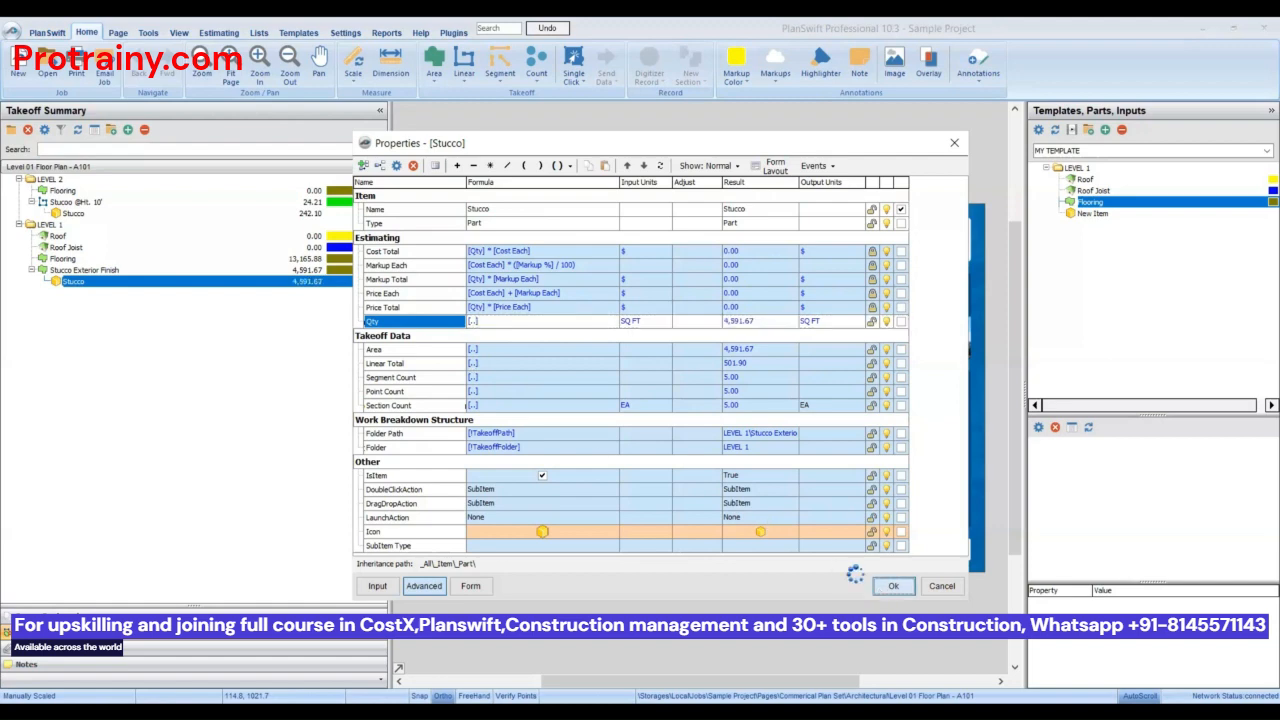
- Check the Stucco quantity and division in the Quote (by Division) report
left_click(304, 272)
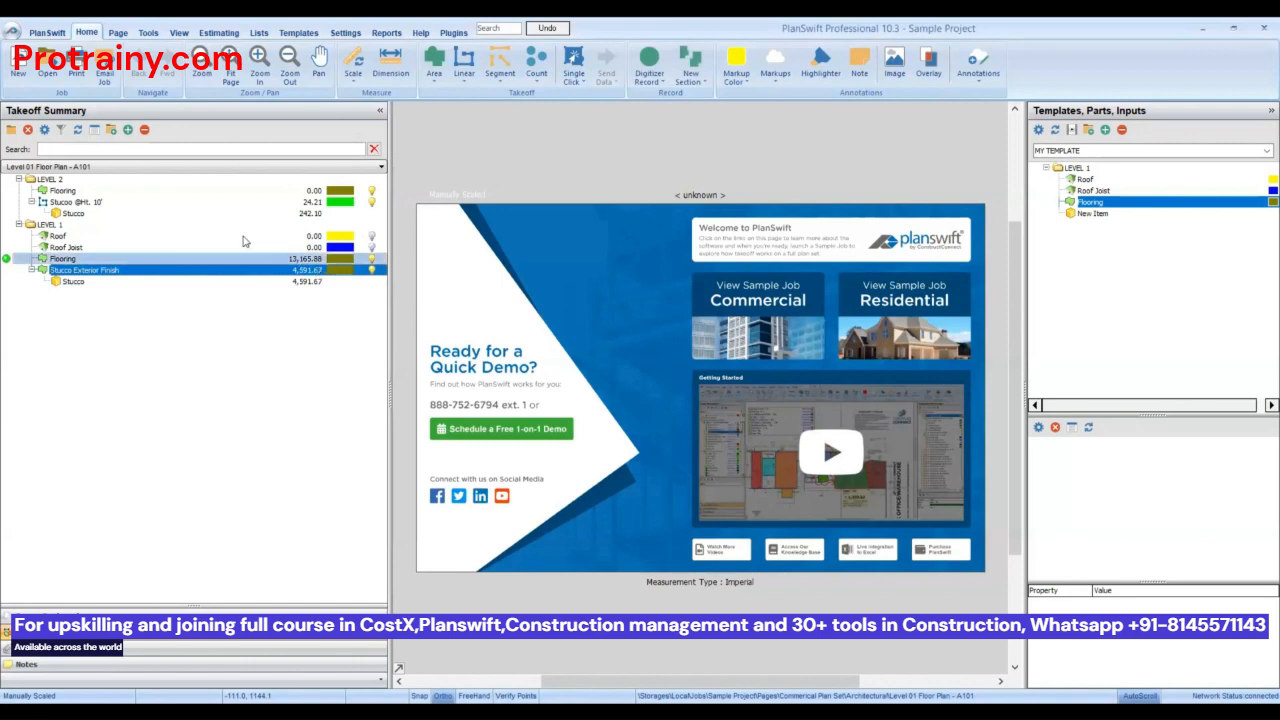
left_click(250, 282)
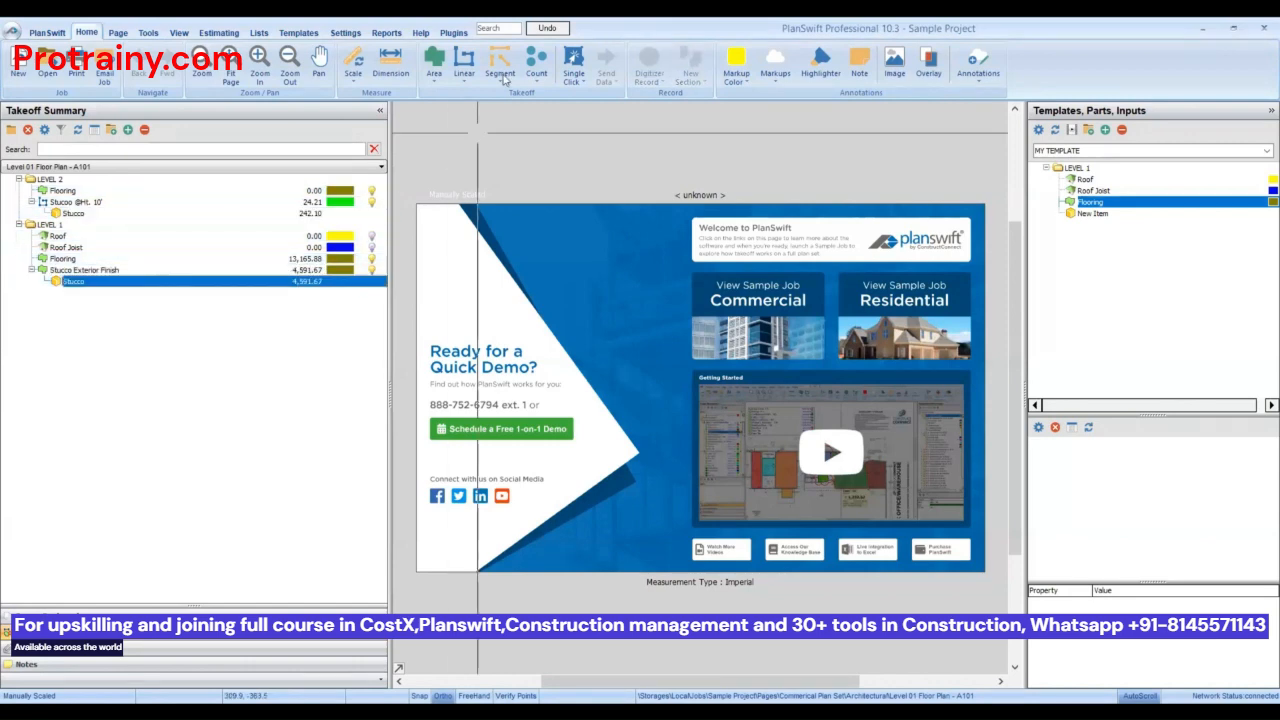
left_click(386, 33)
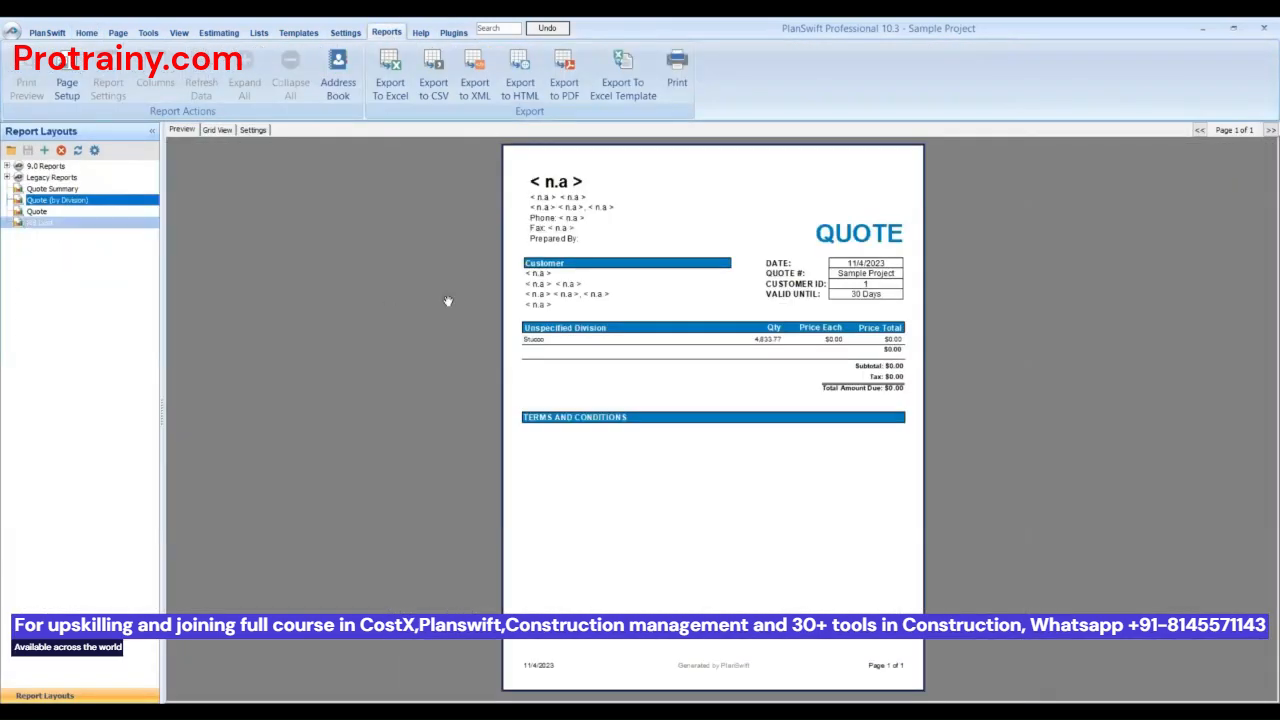
left_click(833, 378)
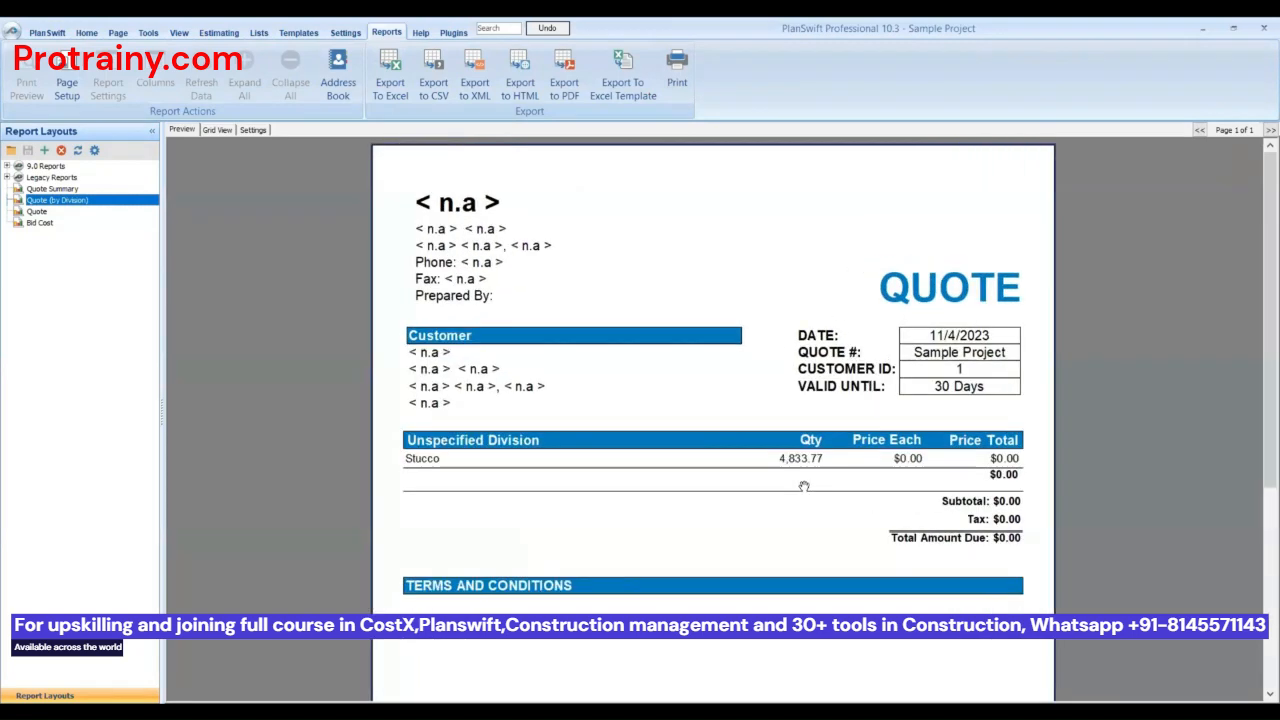
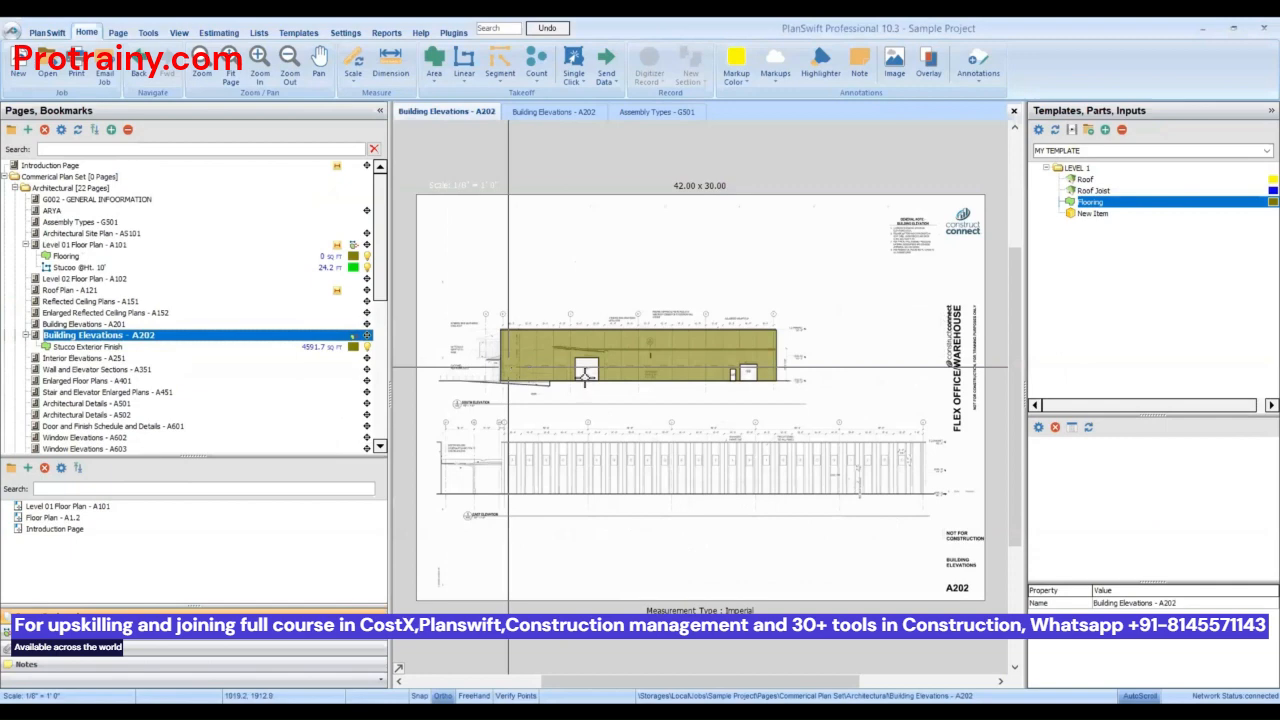
- Examine the stucco takeoff on Building Elevations - A202 and view the New Job setup without creating a job
scroll(526, 362, "up", 2)
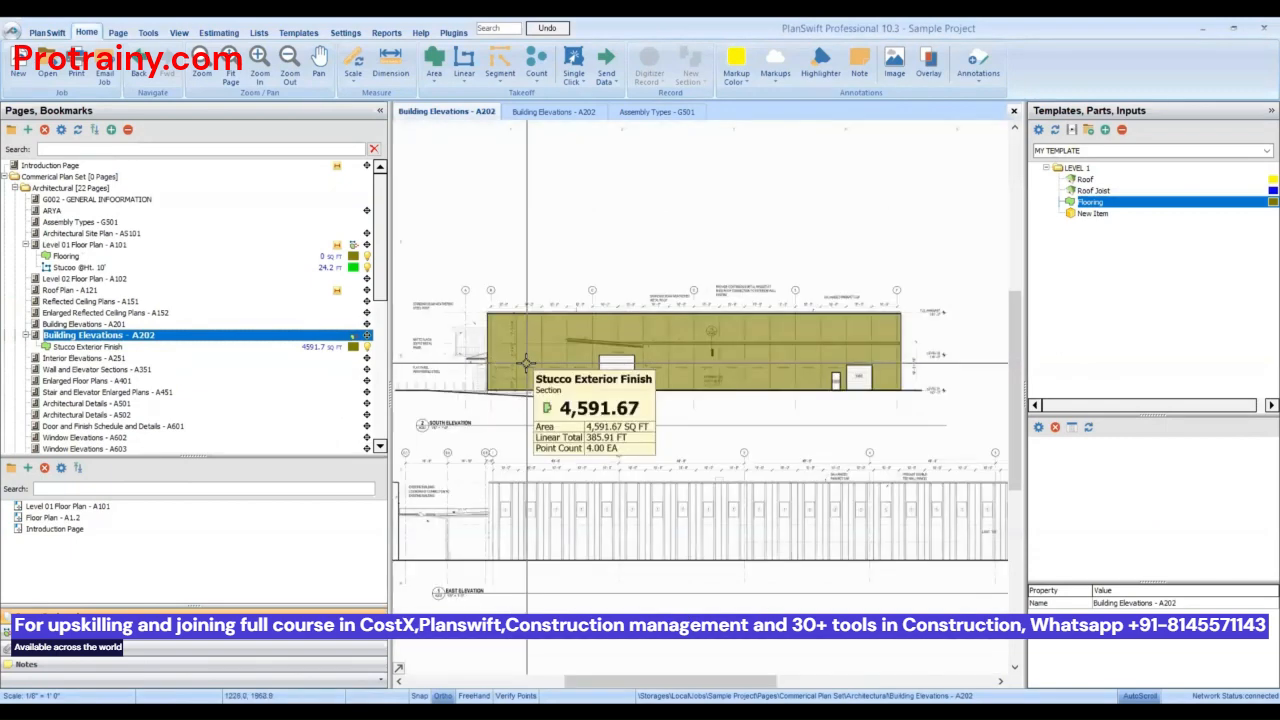
left_click(847, 497)
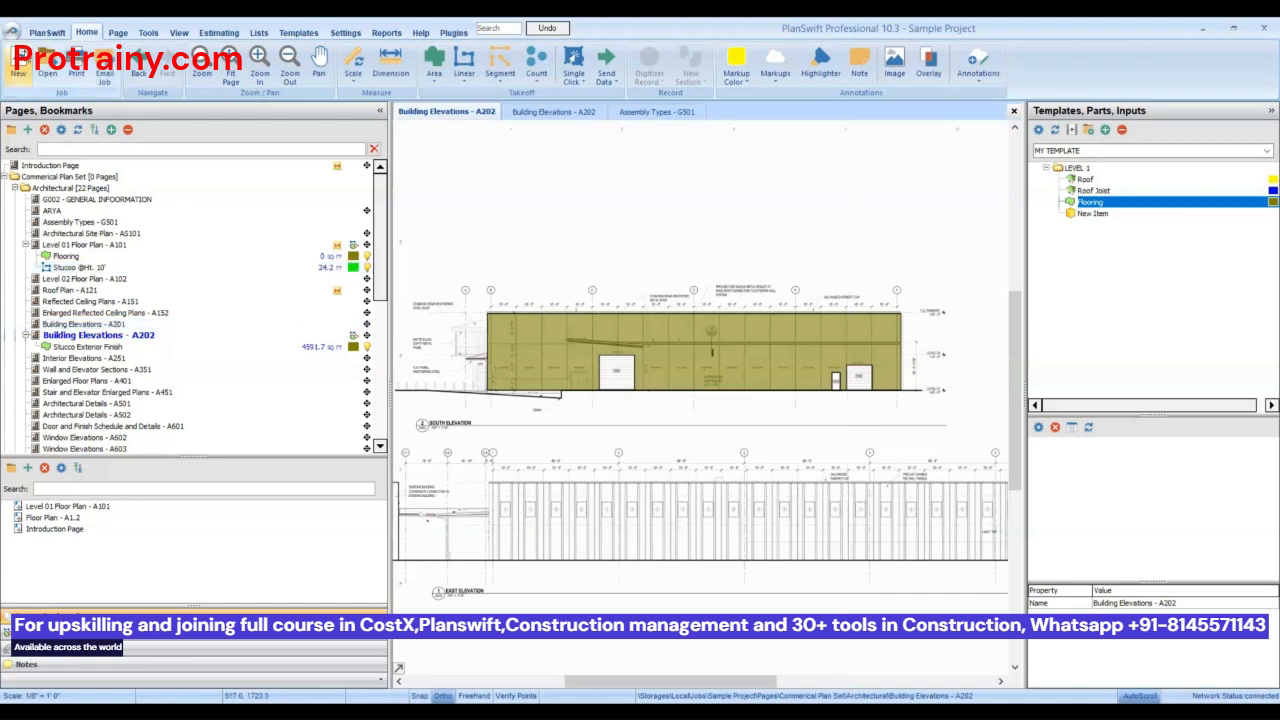
left_click(601, 288)
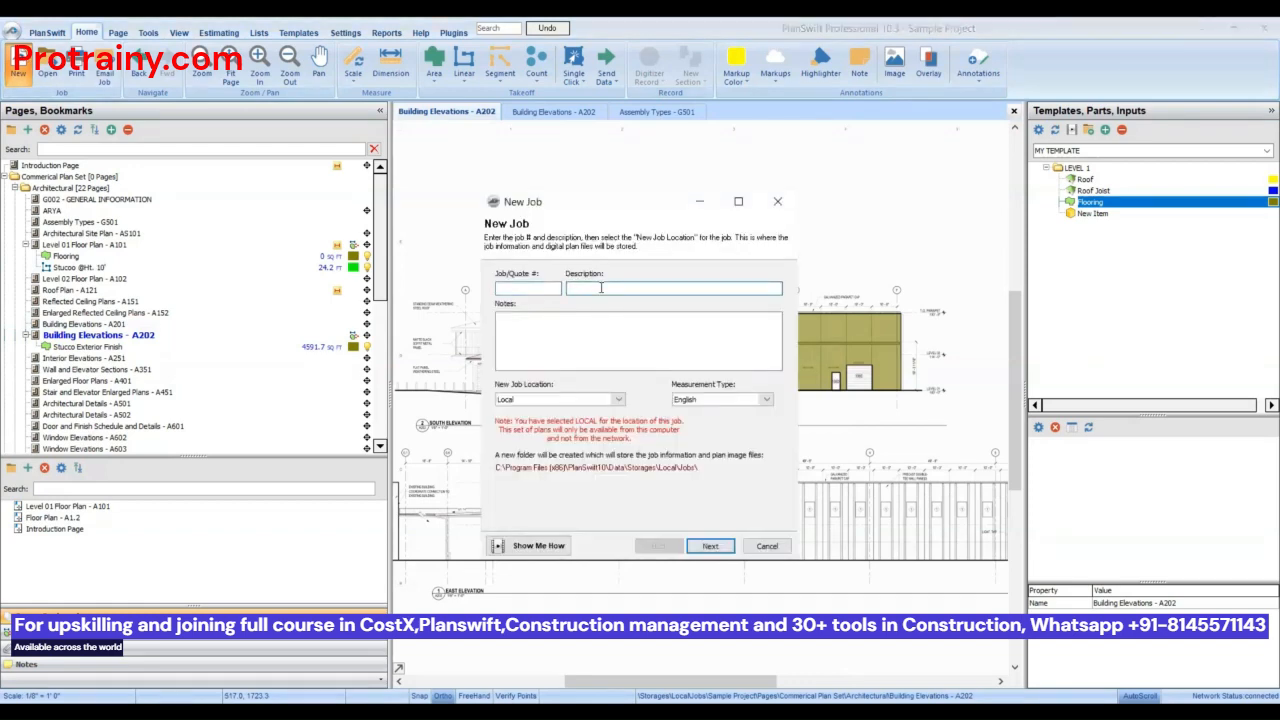
left_click(780, 202)
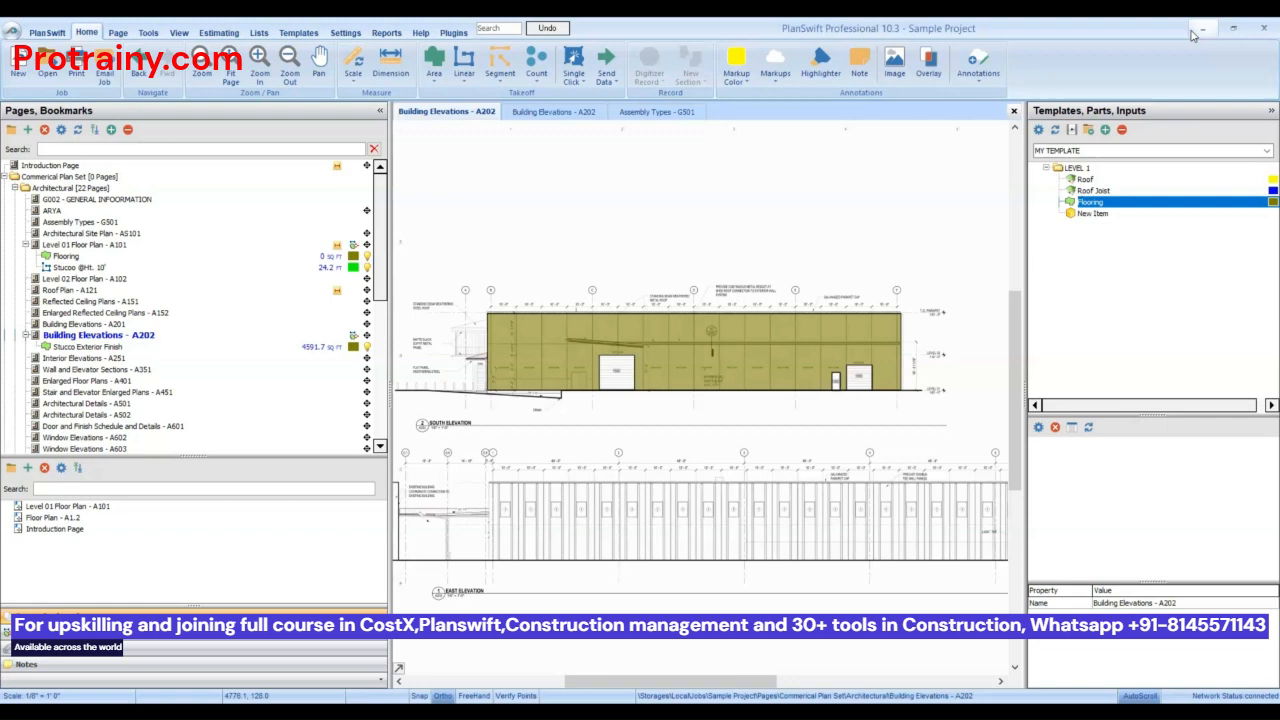
- Review the plugin uninstall list and the Tools Manager, then return to the Building Elevations - A202 drawing
left_click(462, 33)
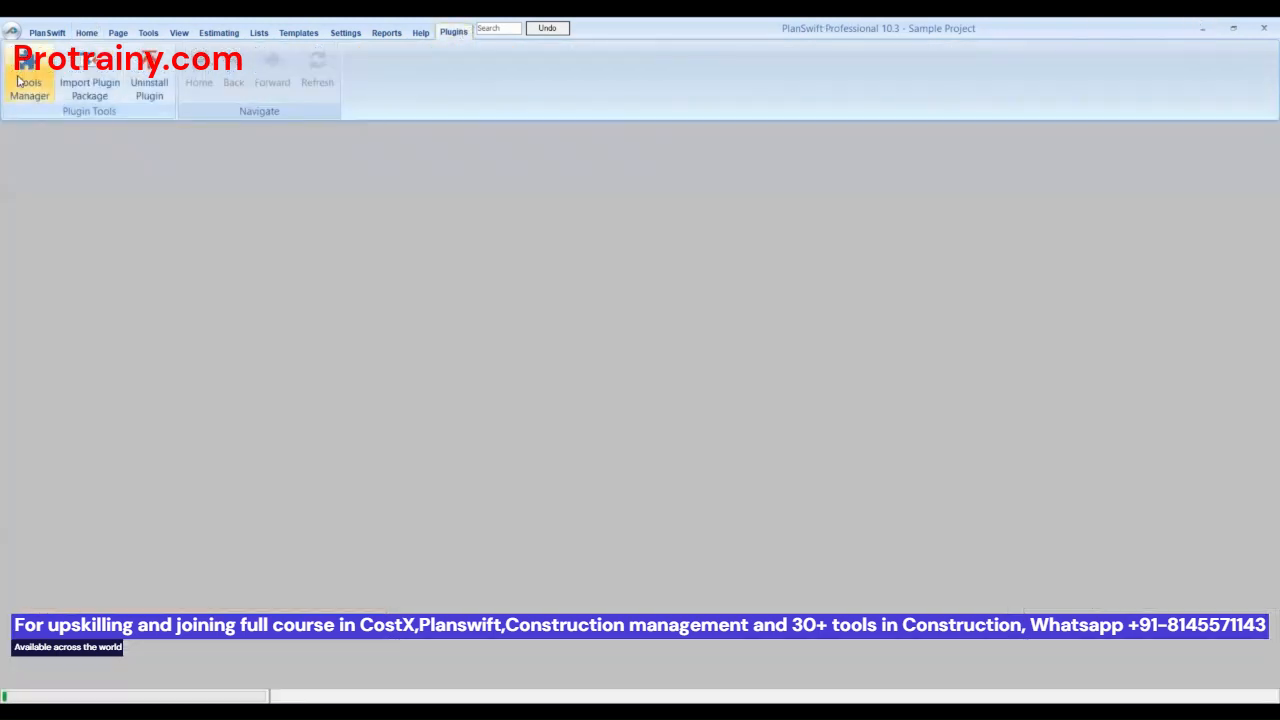
left_click(110, 86)
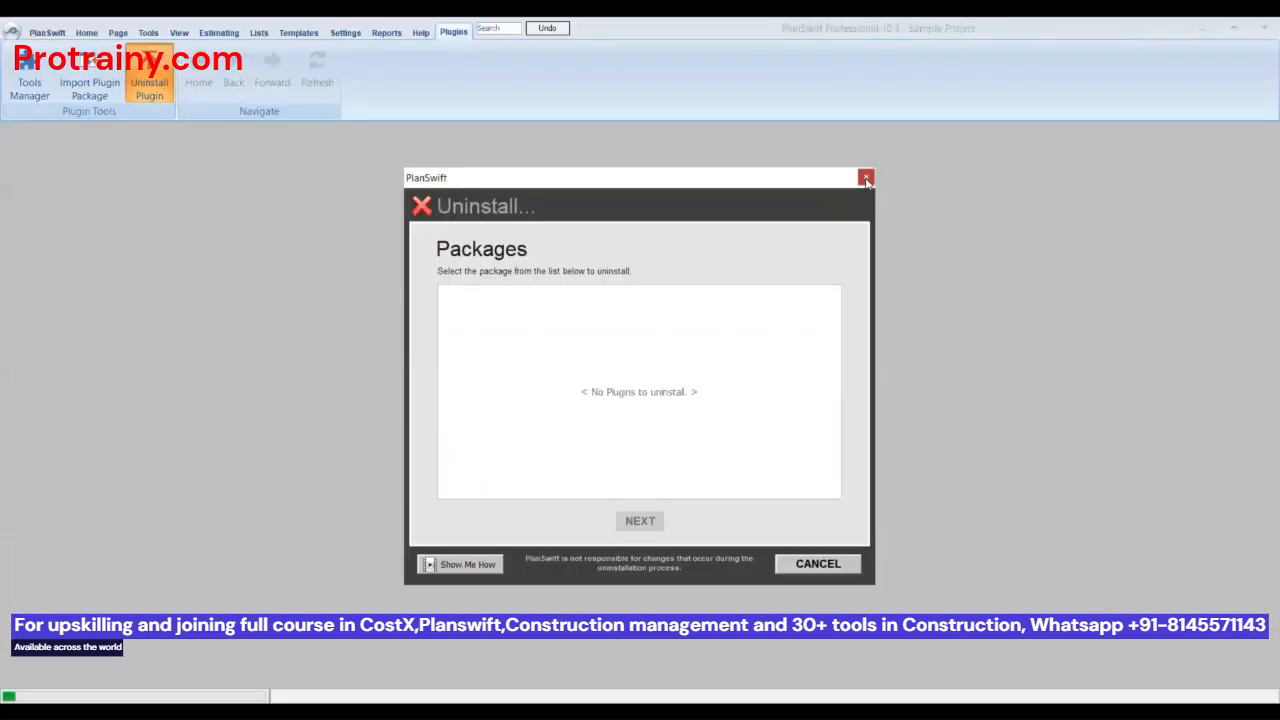
left_click(866, 179)
left_click(30, 85)
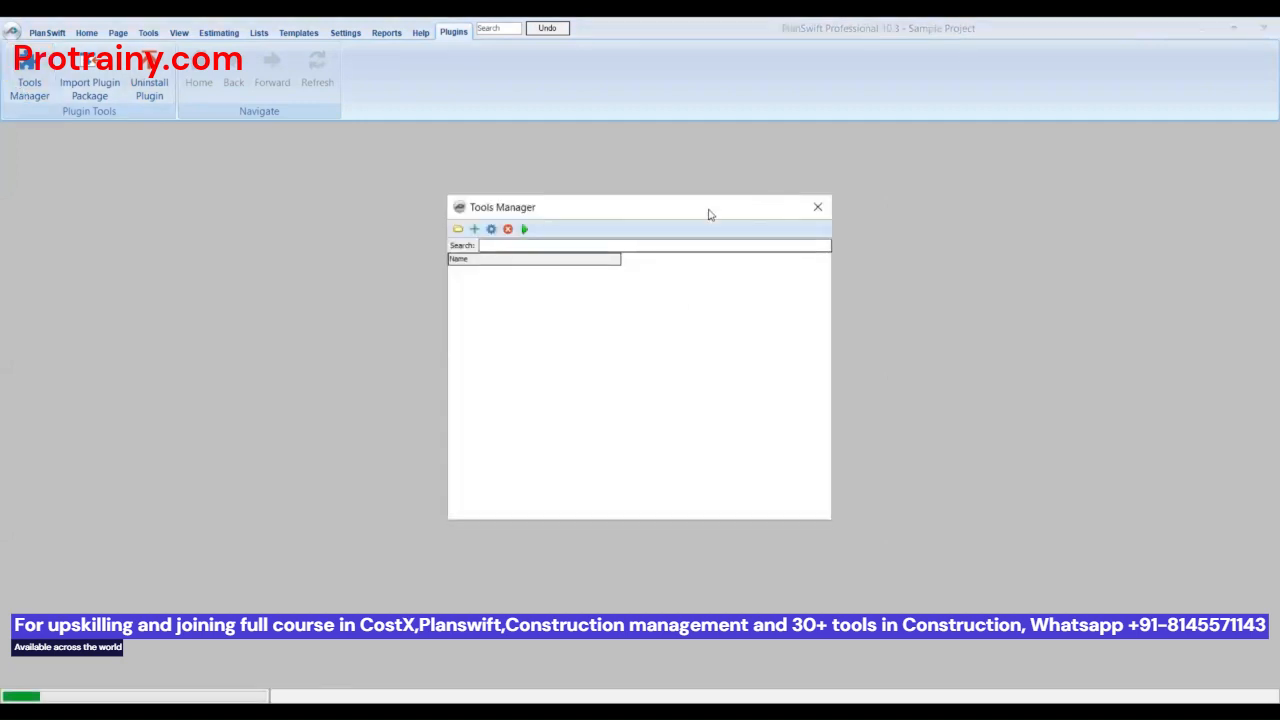
left_click(817, 210)
left_click(45, 35)
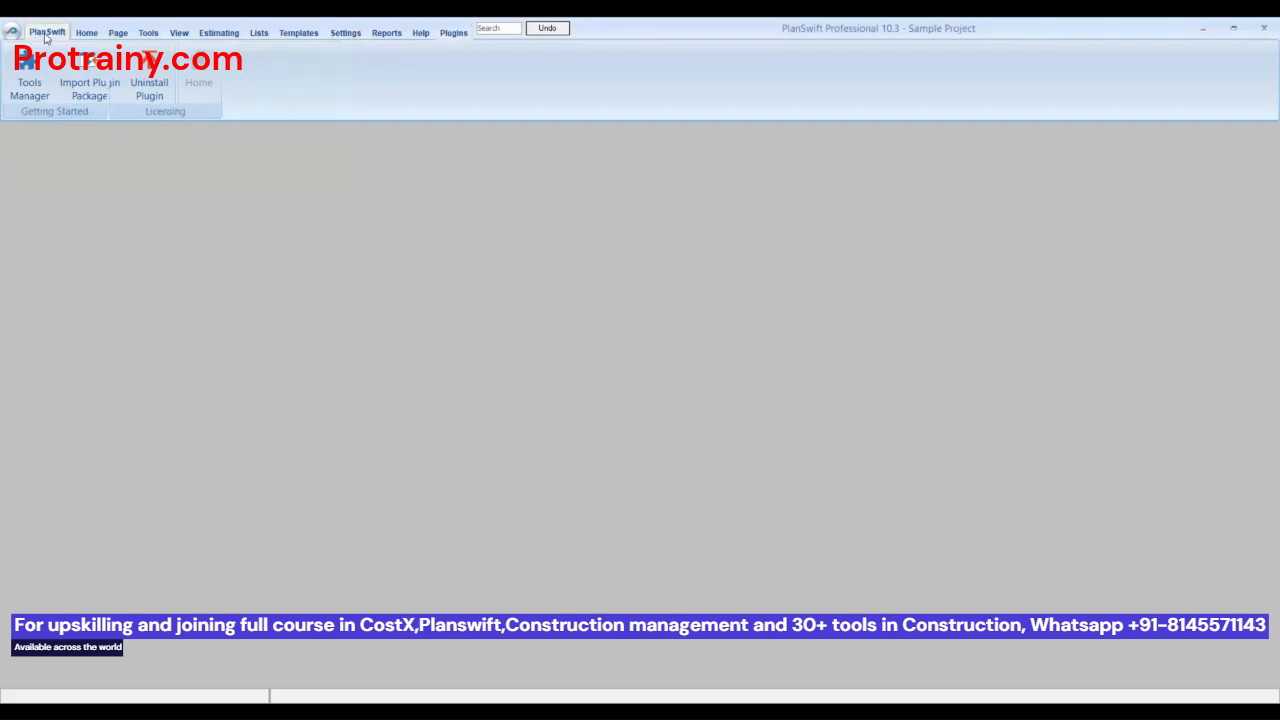
left_click(87, 33)
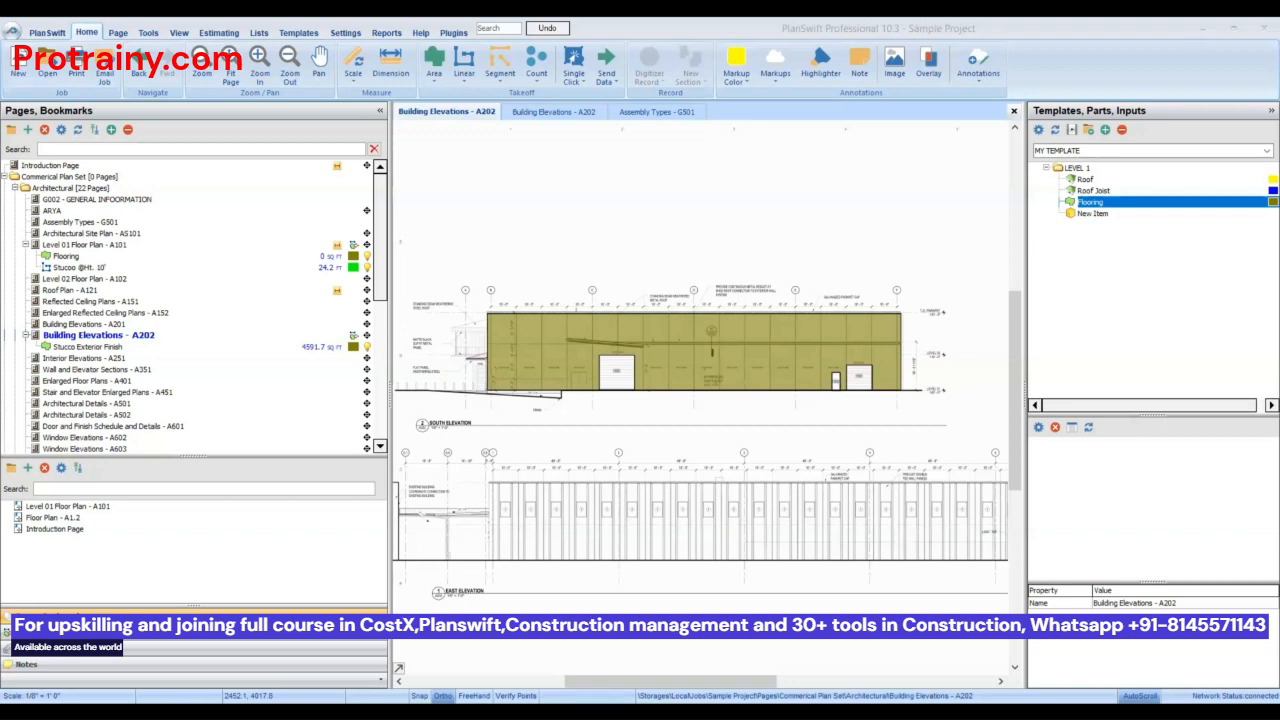
- Review the estimate list, the Quote (by Division) report and the stucco takeoff on the south elevation of Building Elevations - A202
left_click(224, 33)
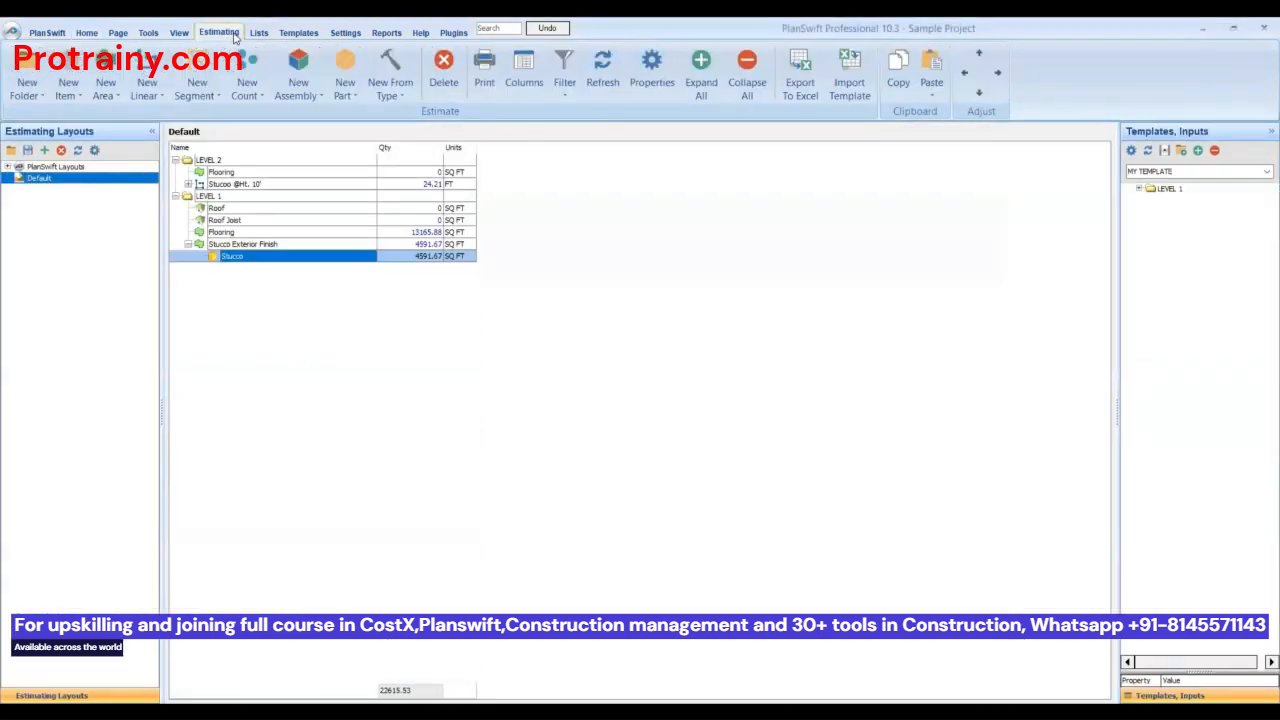
left_click(398, 33)
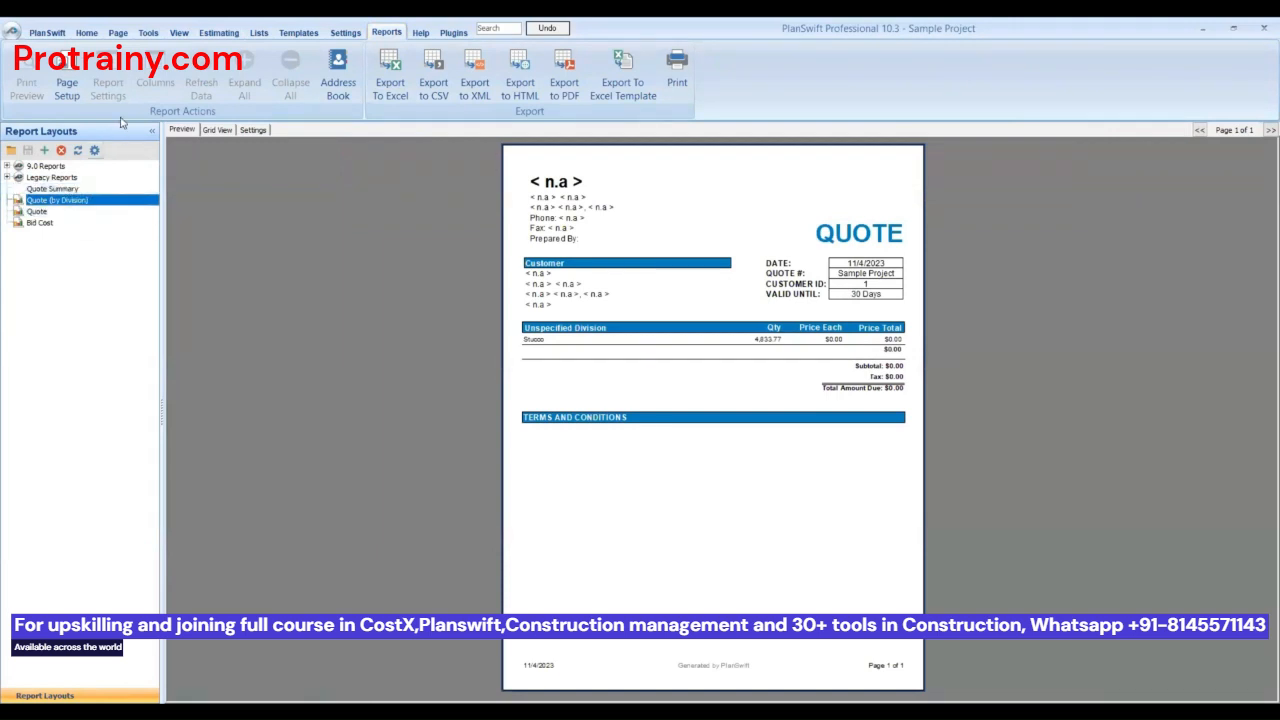
left_click(80, 34)
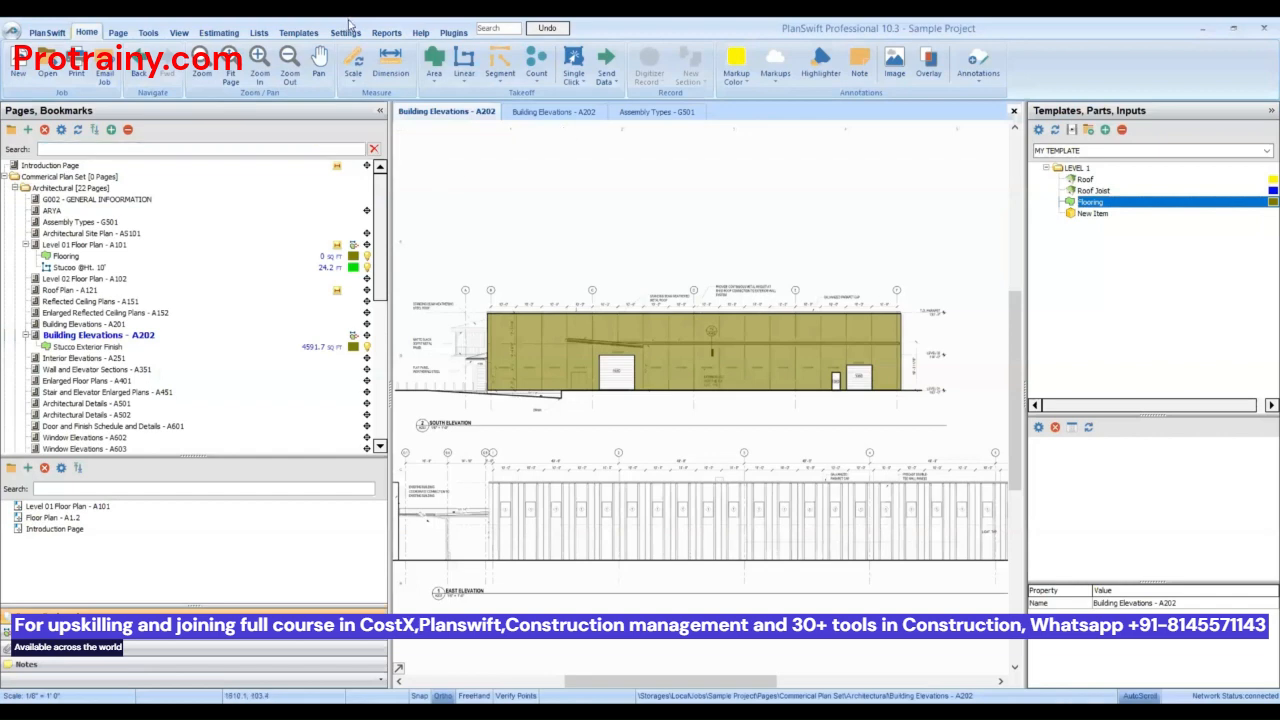
left_click(384, 33)
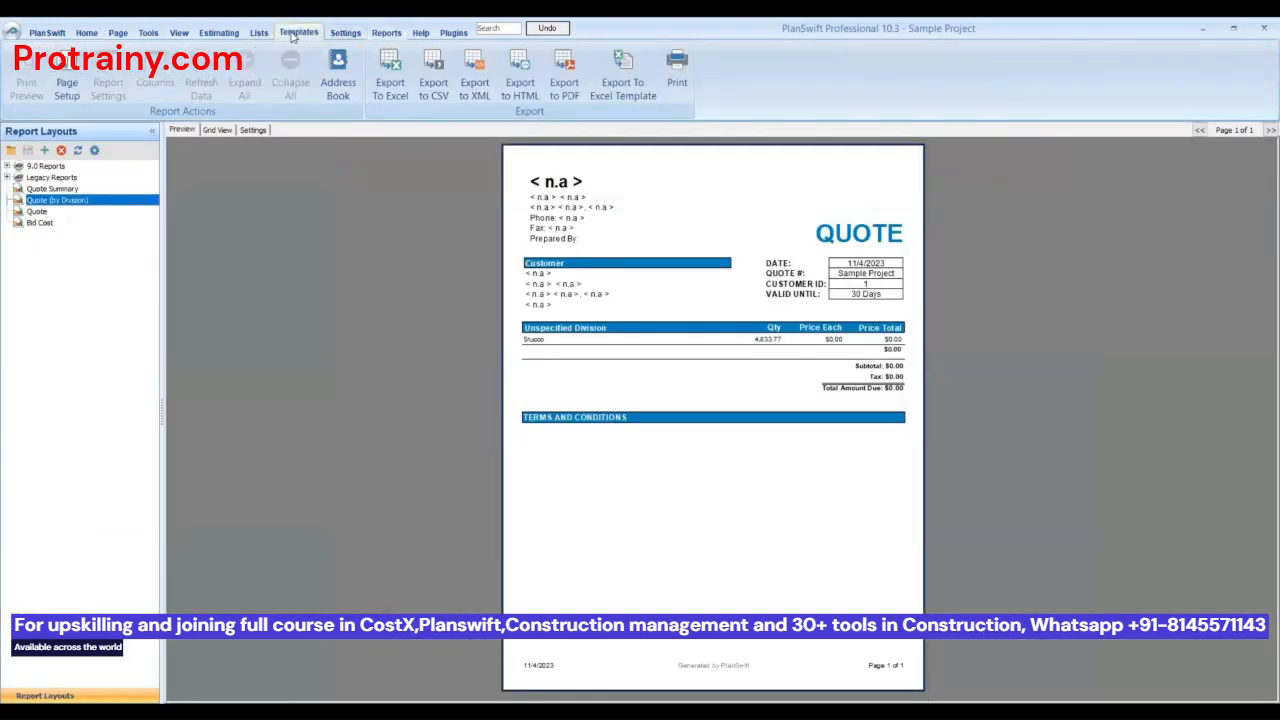
left_click(285, 33)
left_click(84, 33)
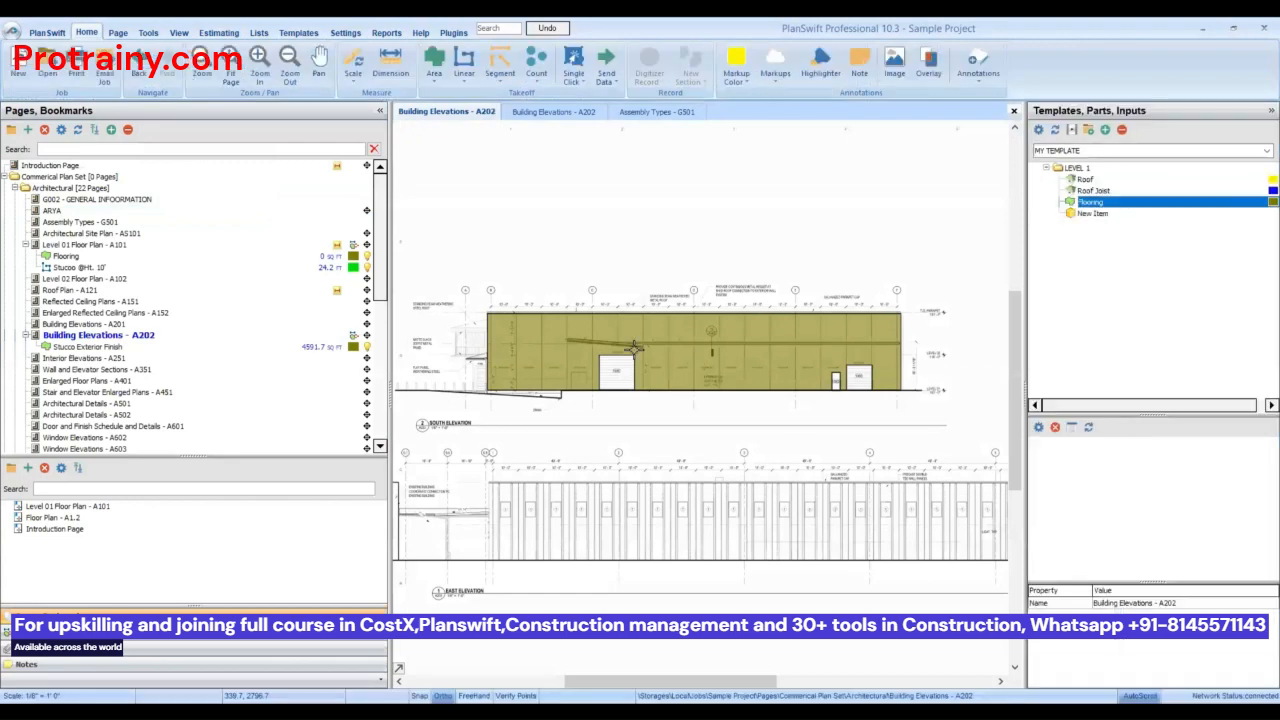
scroll(705, 368, "up", 3)
scroll(634, 350, "down", 1)
scroll(709, 377, "up", 1)
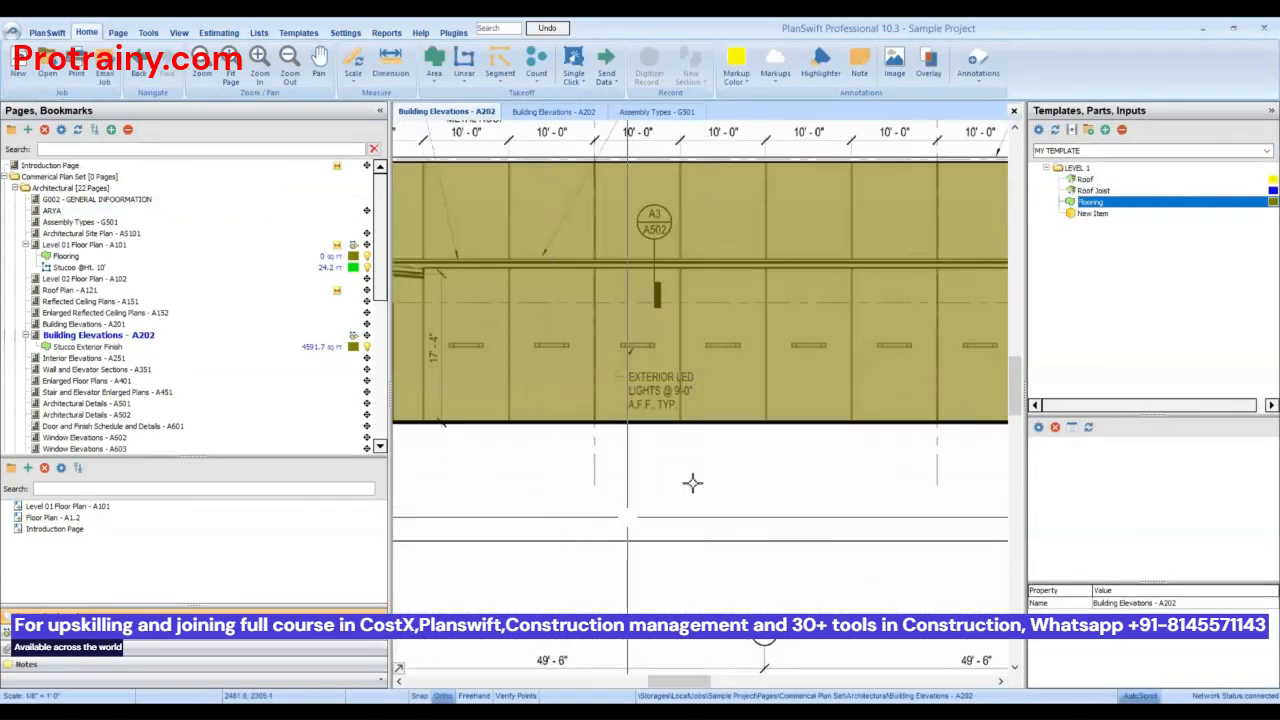
scroll(693, 483, "down", 1)
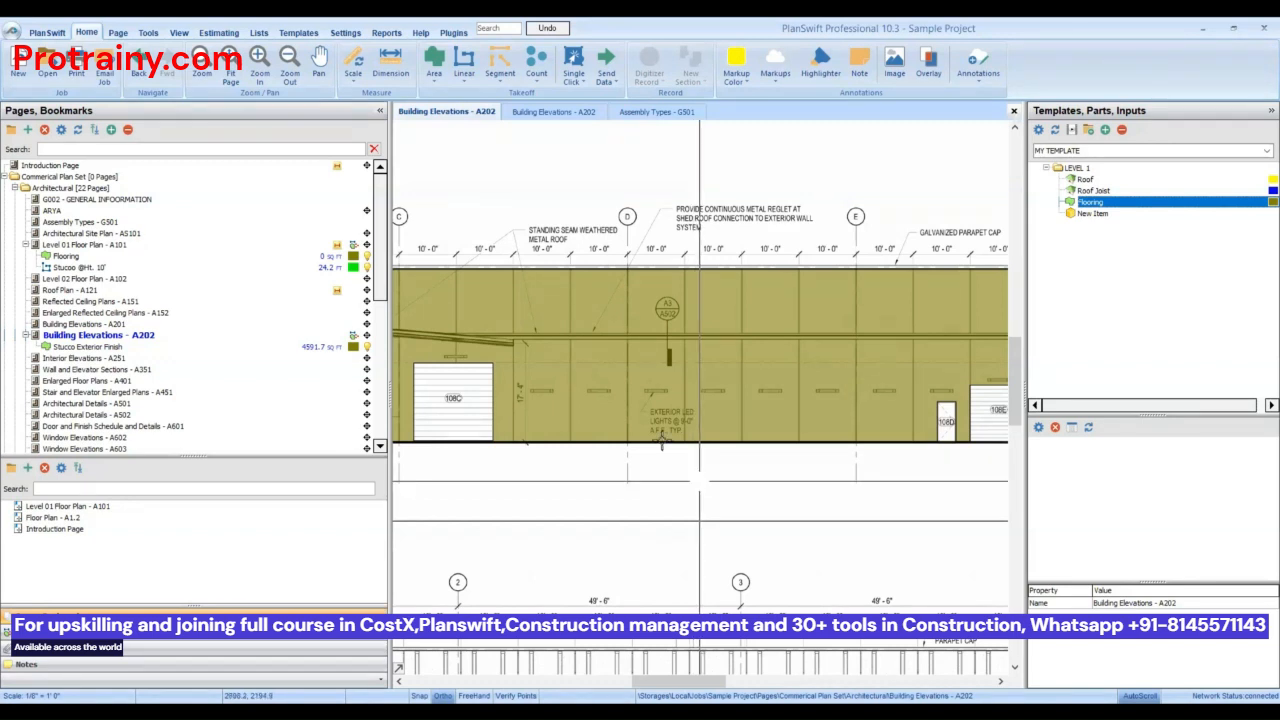
- View the Zip SwiftJob save options for the Sample Project job on the Desktop without saving a file
left_click(229, 33)
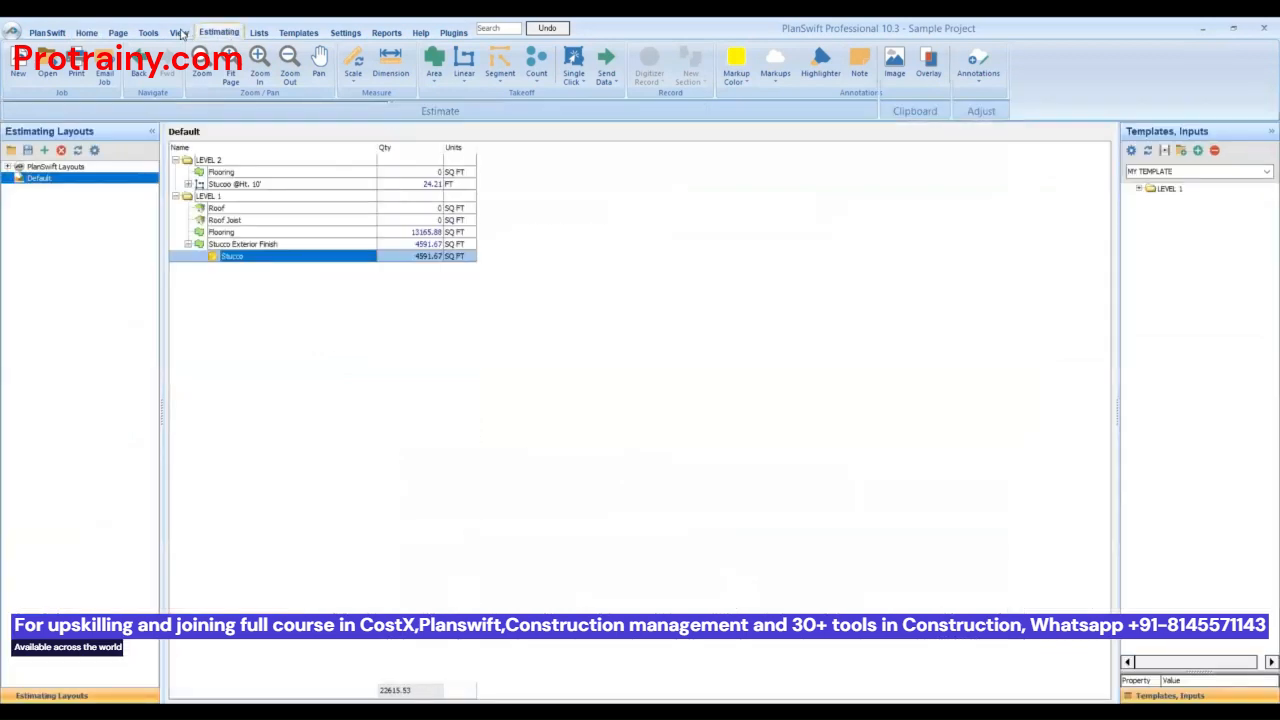
left_click(118, 33)
left_click(155, 34)
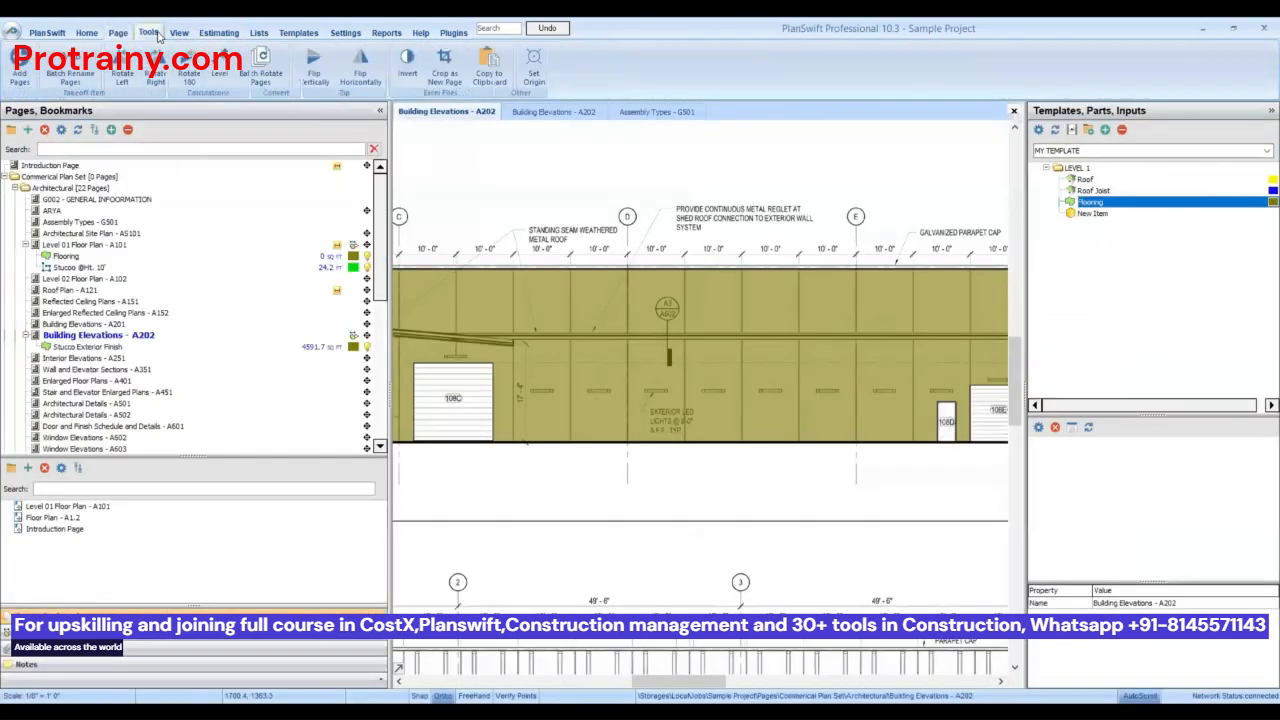
left_click(337, 86)
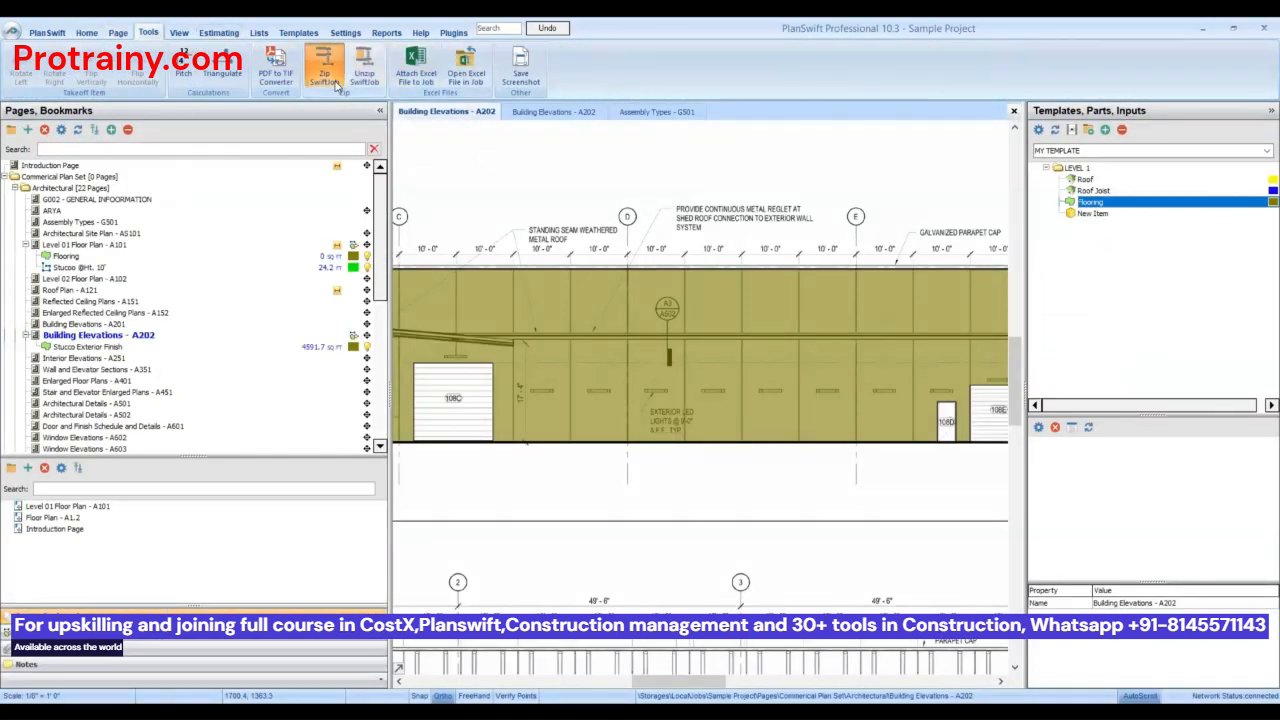
left_click(88, 146)
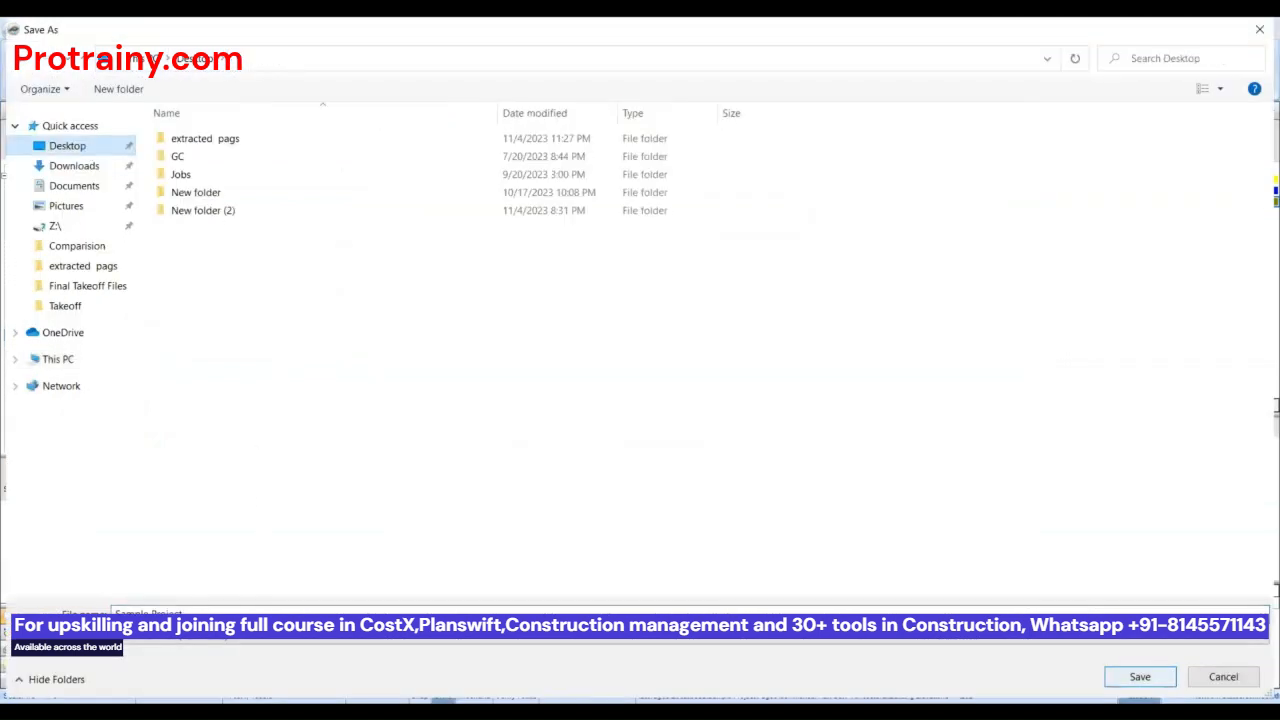
left_click(1227, 679)
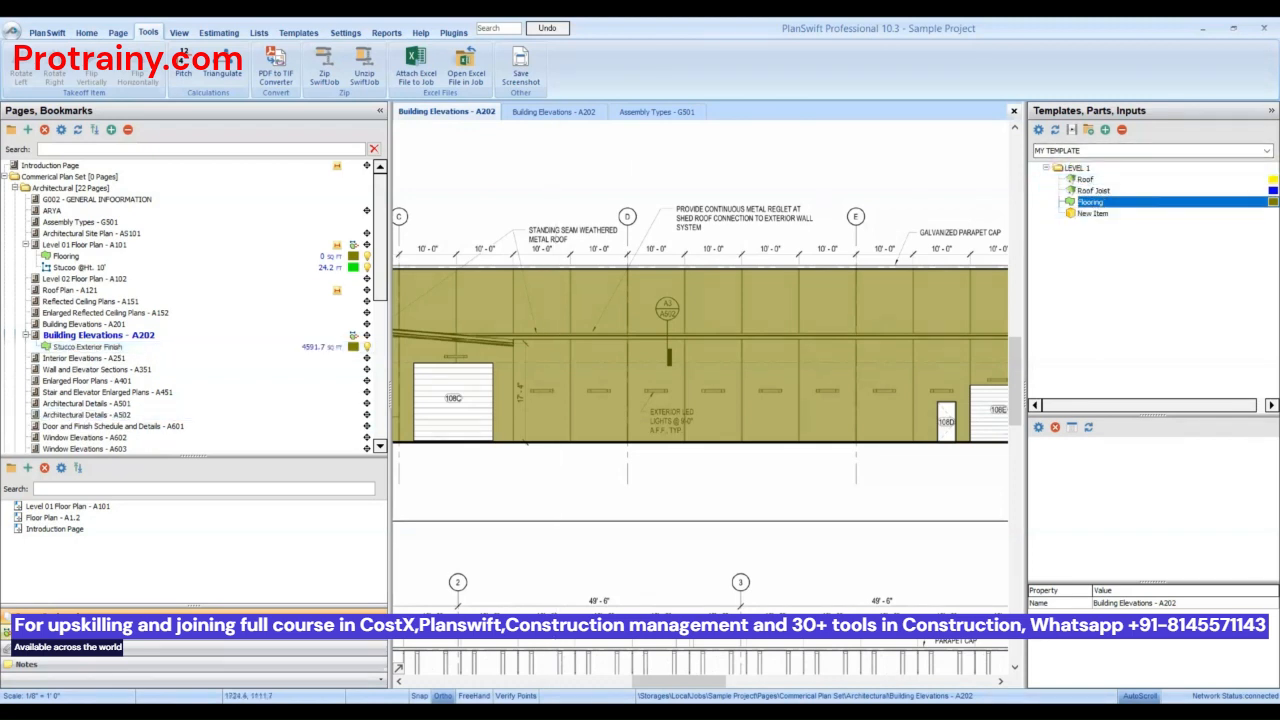
- Show the Takeoff Summary and check the available template sets, keeping MY TEMPLATE selected
left_click(130, 632)
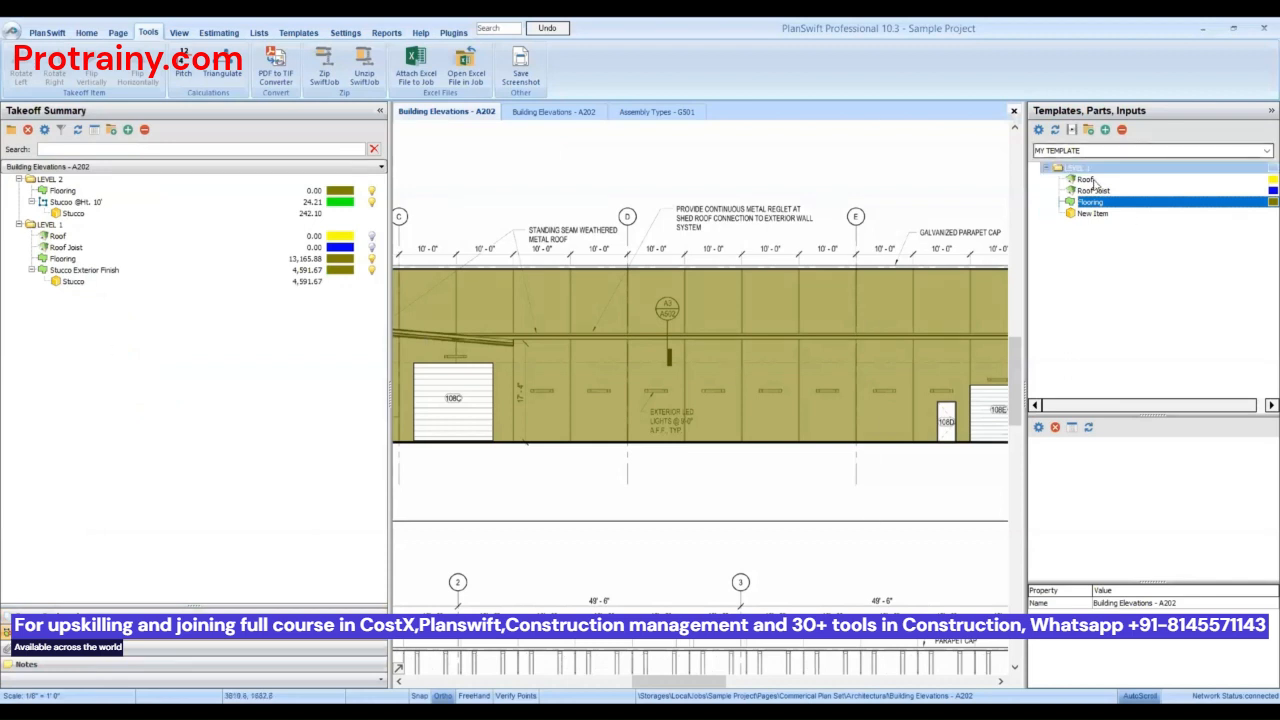
left_click(1150, 150)
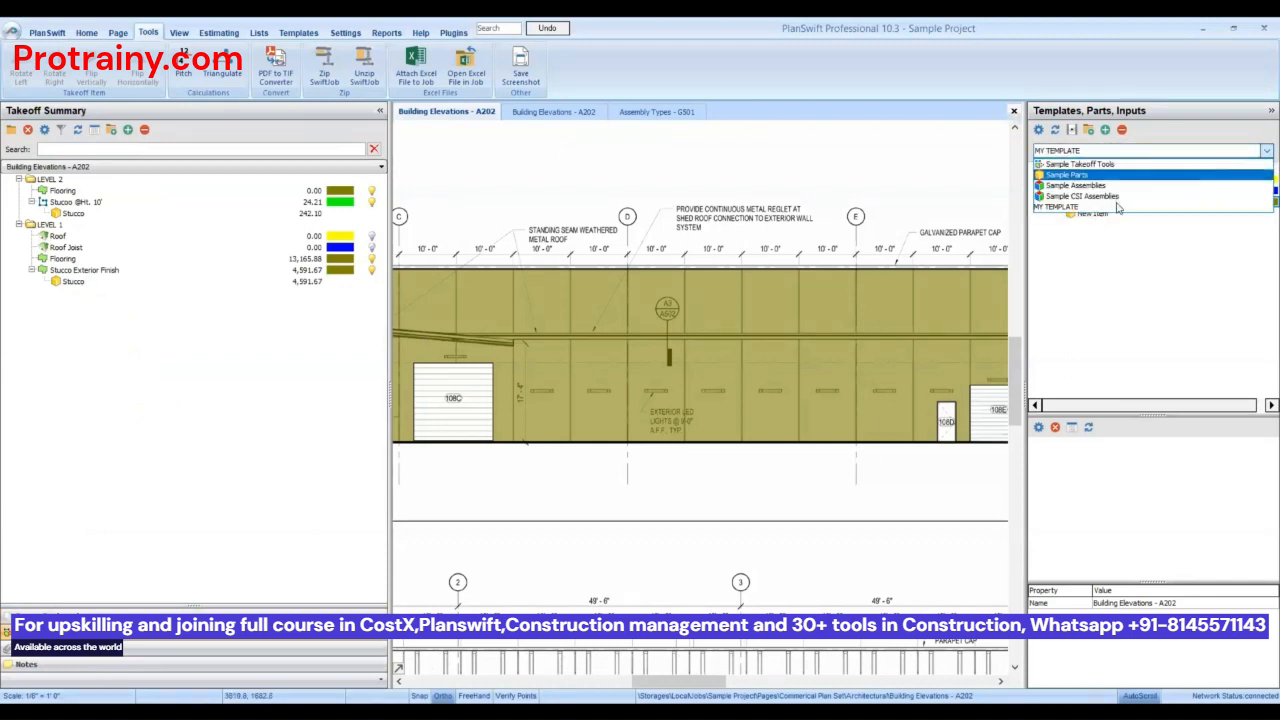
left_click(1057, 207)
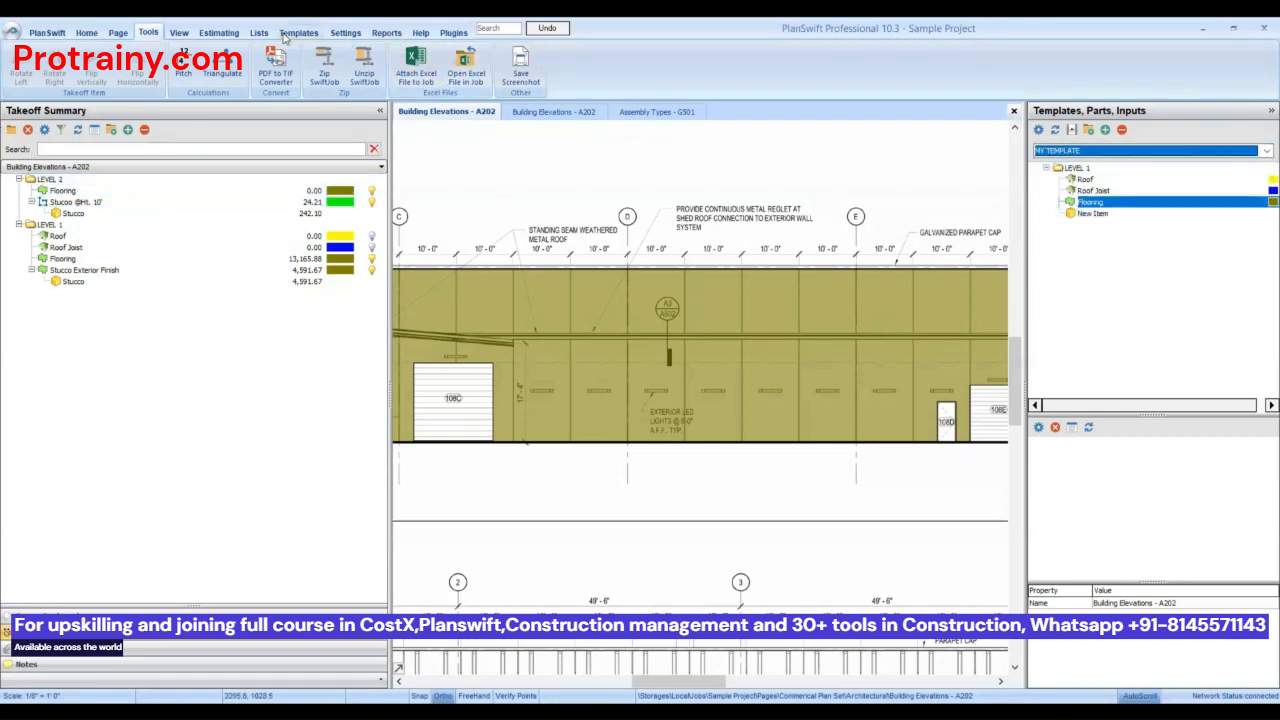
- Copy all estimate items from the LEVEL 2 folder through the Stucco part under Stucco Exterior Finish
left_click(217, 33)
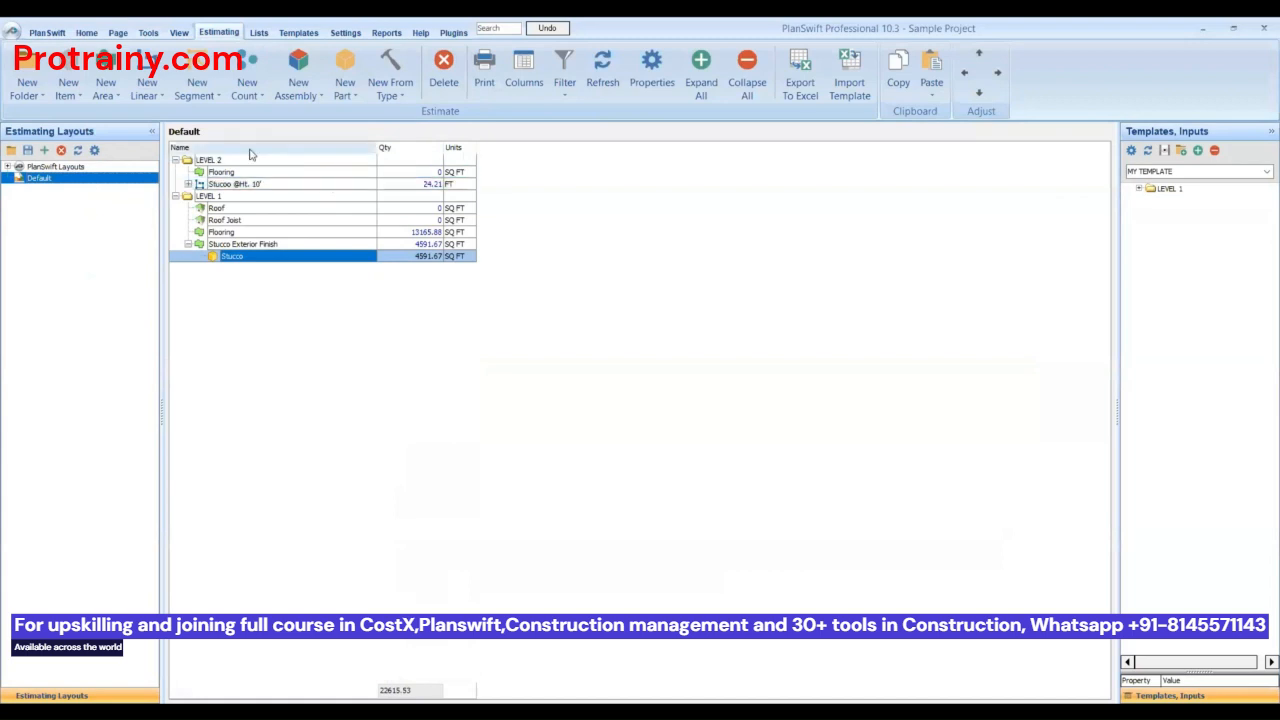
left_click(331, 161)
left_click(286, 255, "shift")
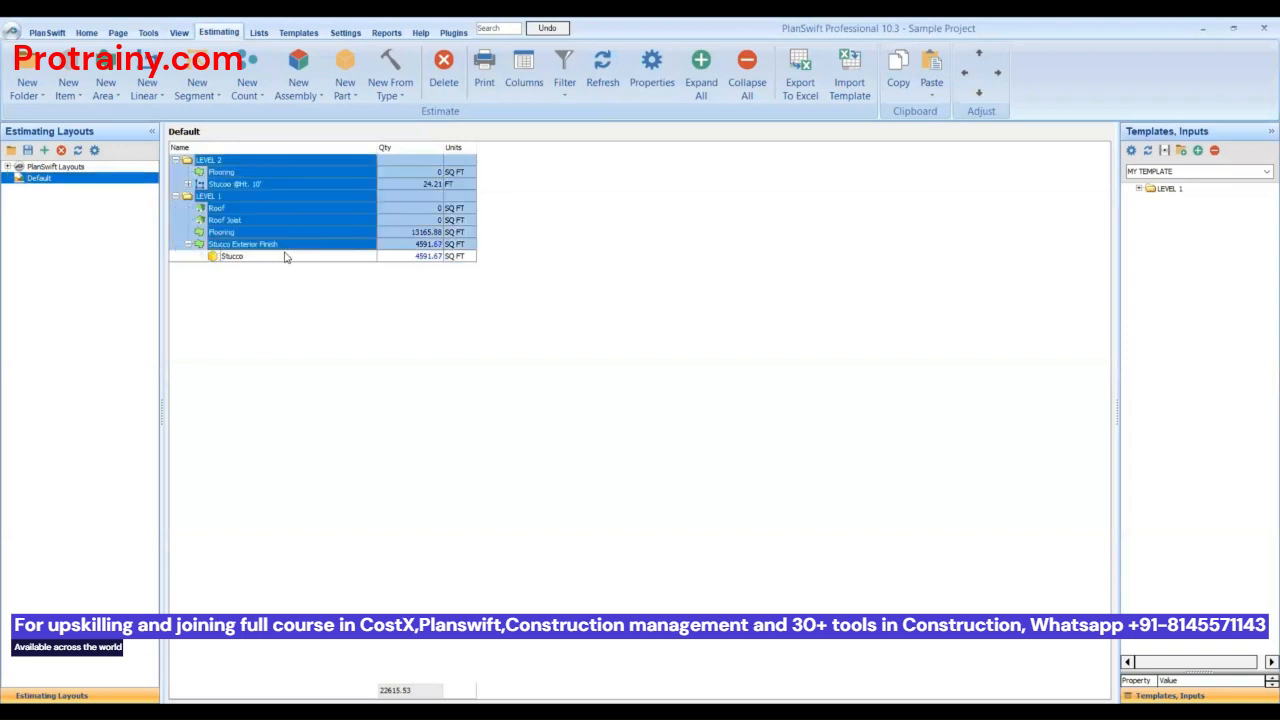
right_click(282, 260)
left_click(300, 317)
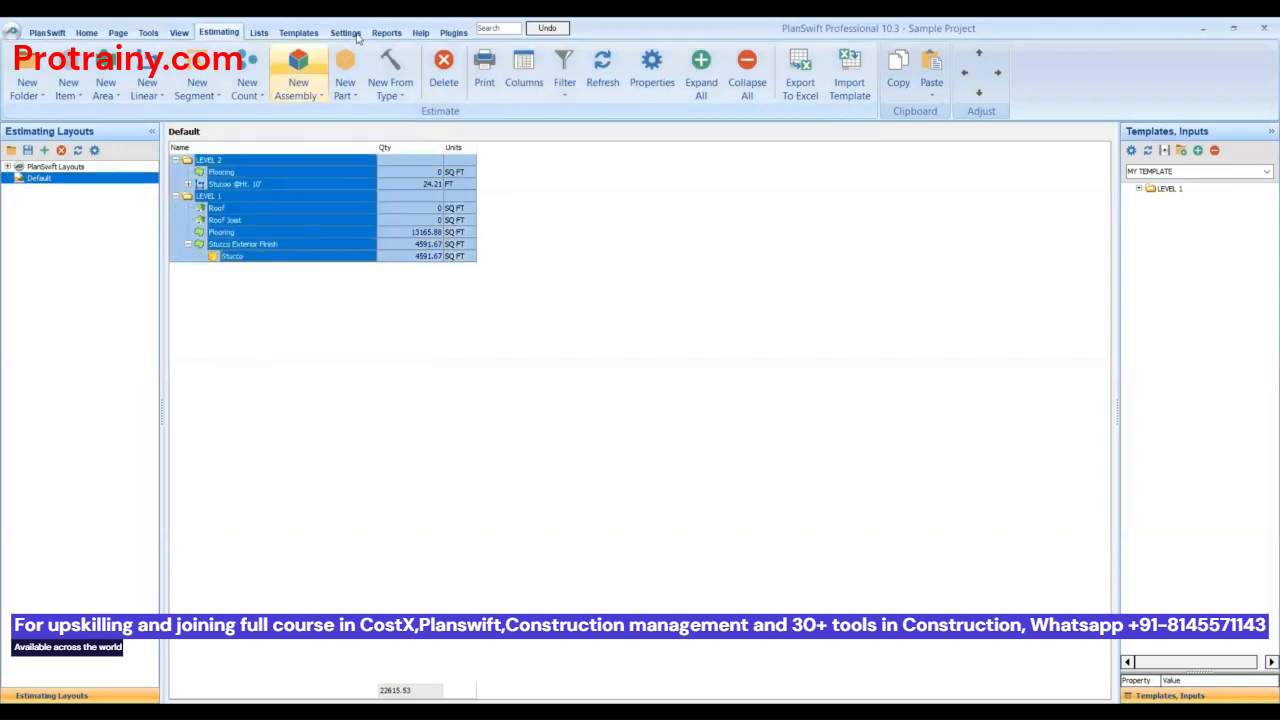
- Create a new template tab named arya in Local storage
left_click(298, 32)
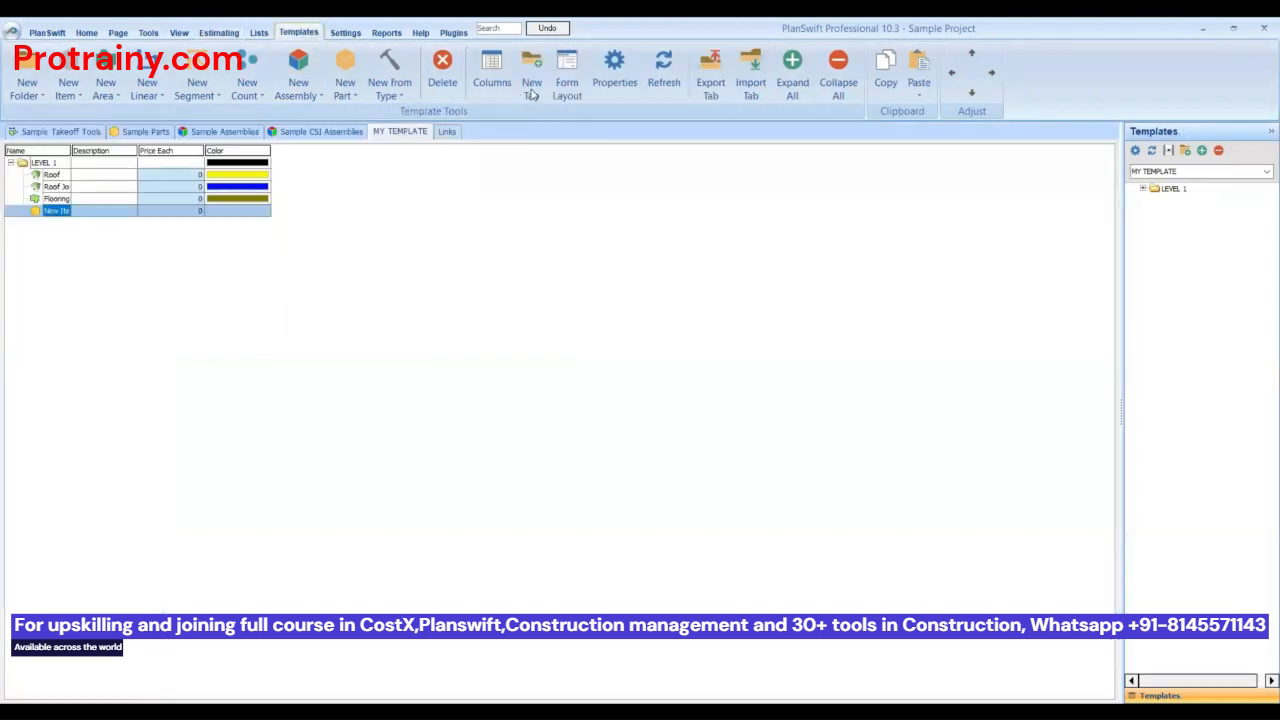
left_click(535, 70)
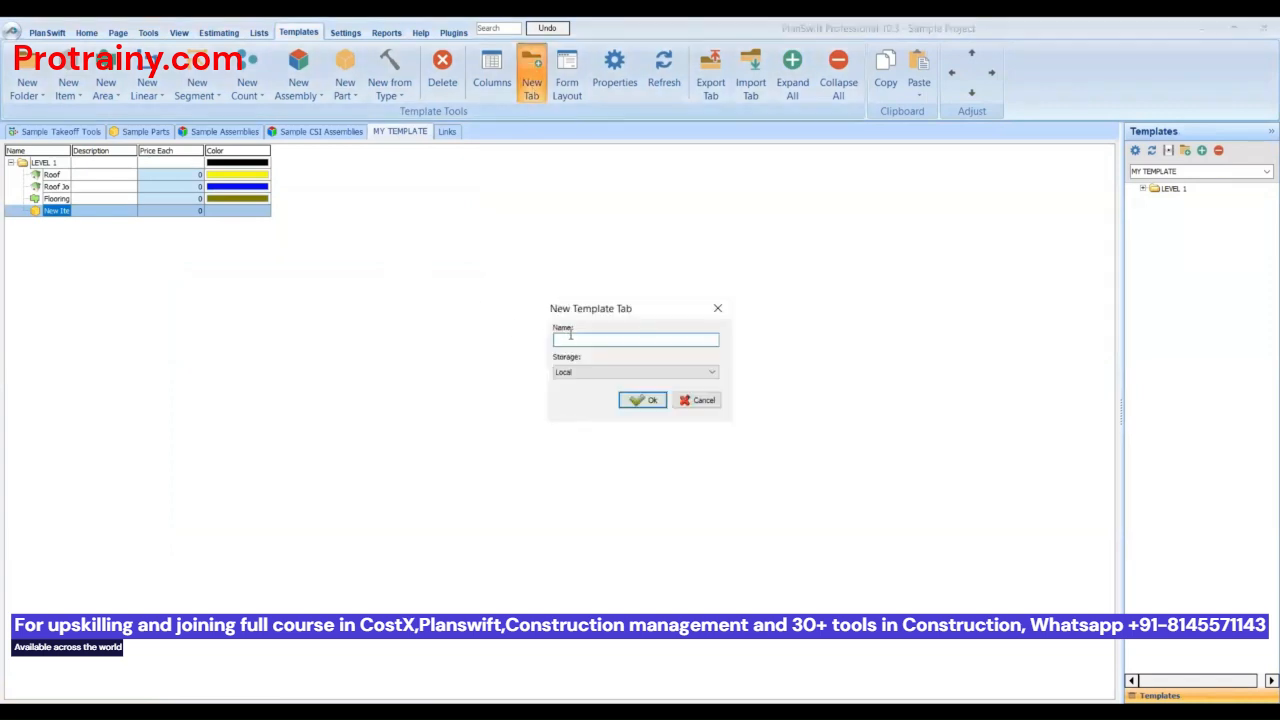
type("arya")
left_click(648, 404)
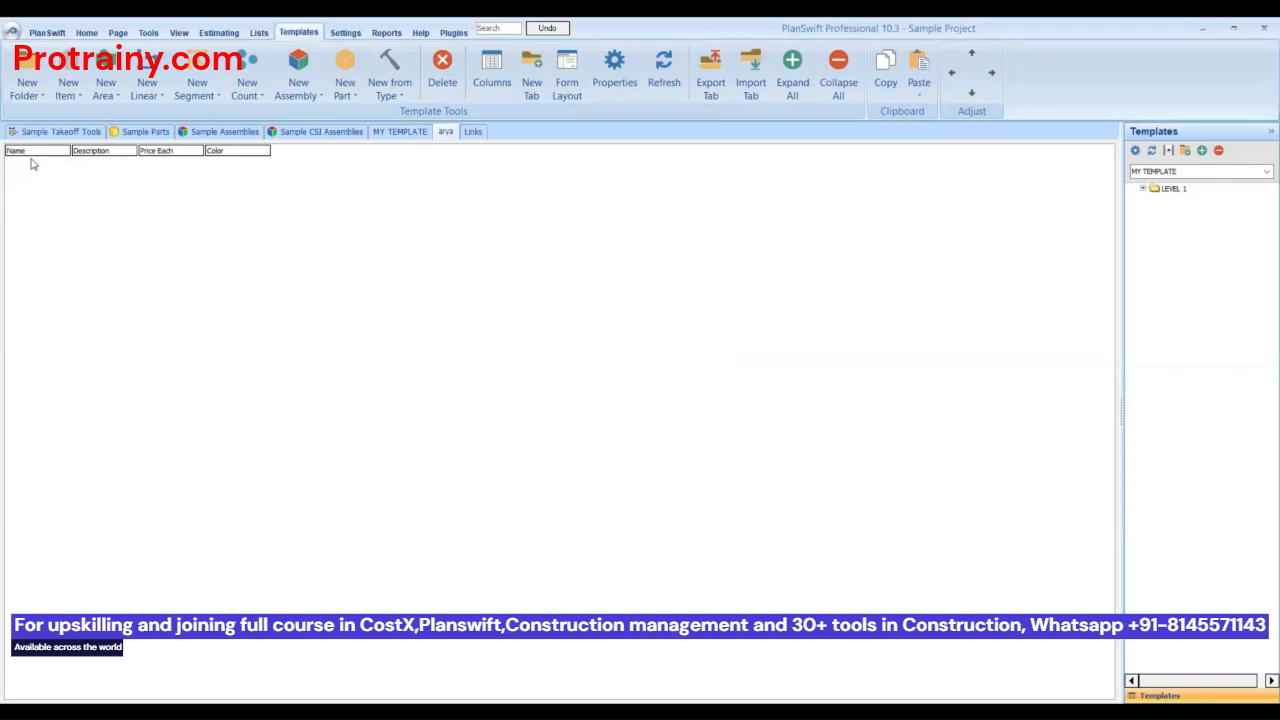
- Paste the copied takeoff items into the arya template, expand LEVEL 2 and LEVEL 1, and widen the Name column
right_click(31, 163)
left_click(81, 254)
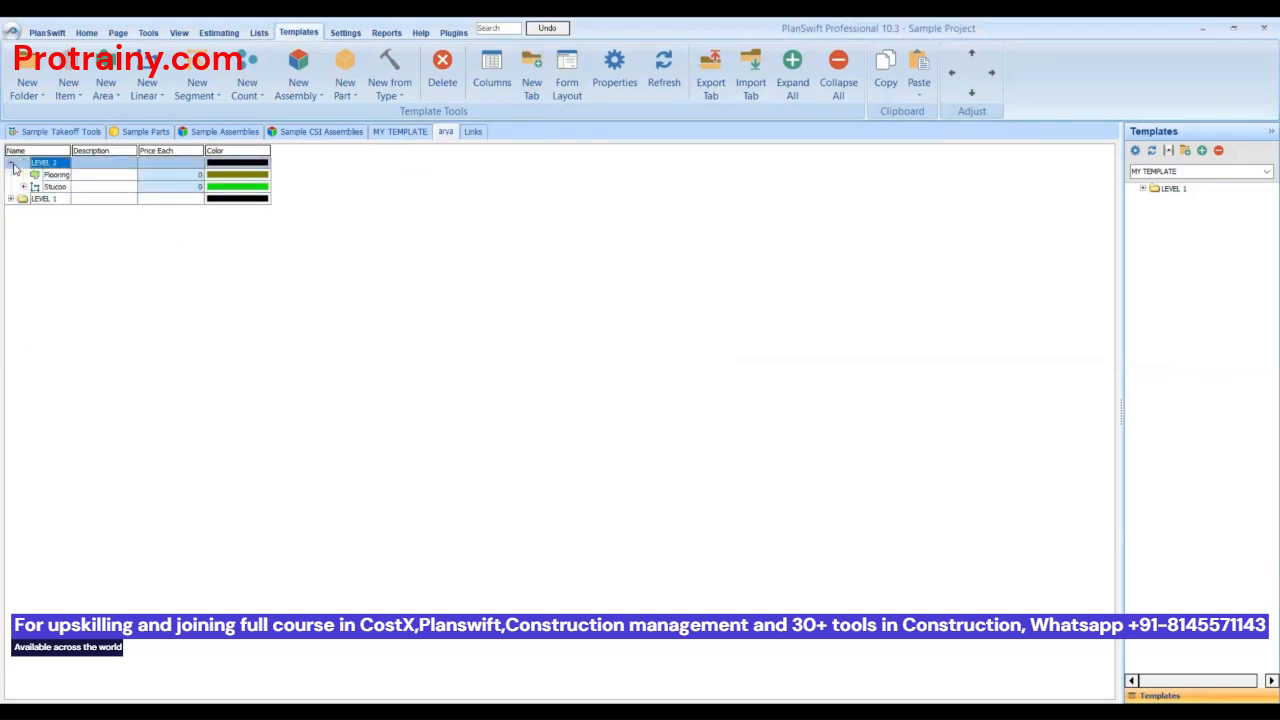
left_click(12, 199)
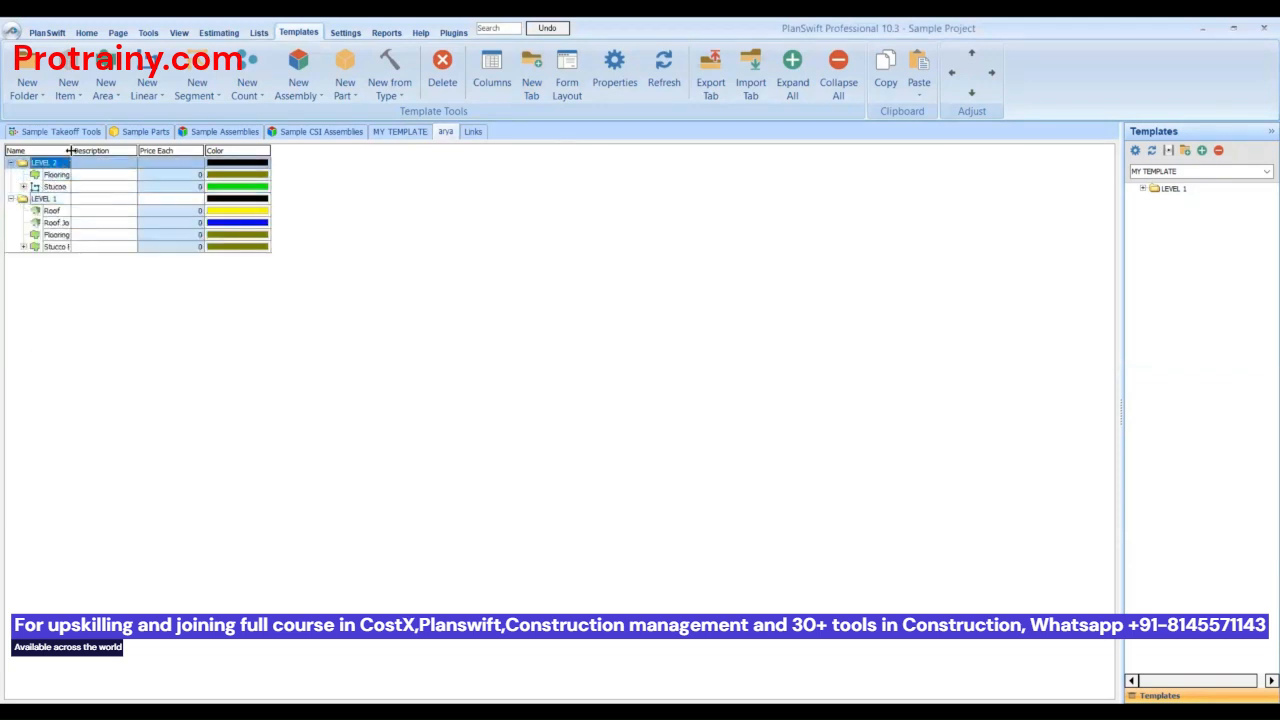
left_click_drag(71, 151, 325, 201)
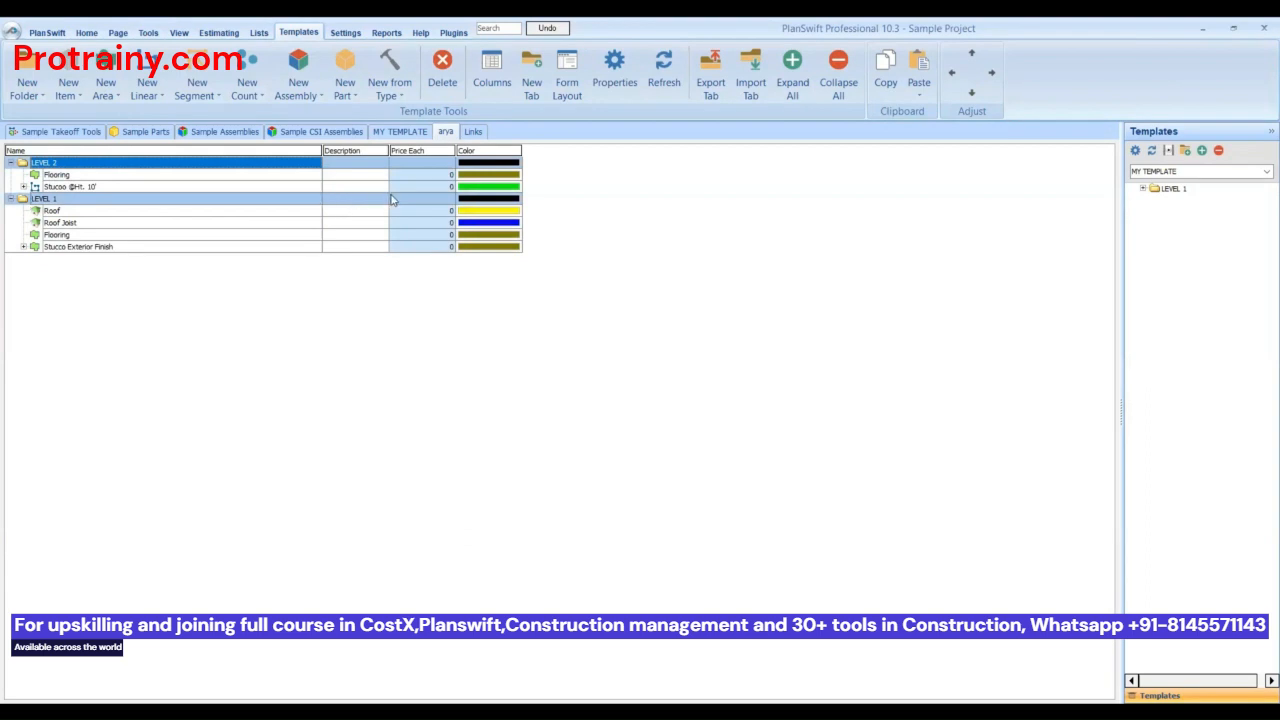
- Load the arya template set beside the Building Elevations - A202 drawing and expand its LEVEL 2 and LEVEL 1 folders
left_click(87, 32)
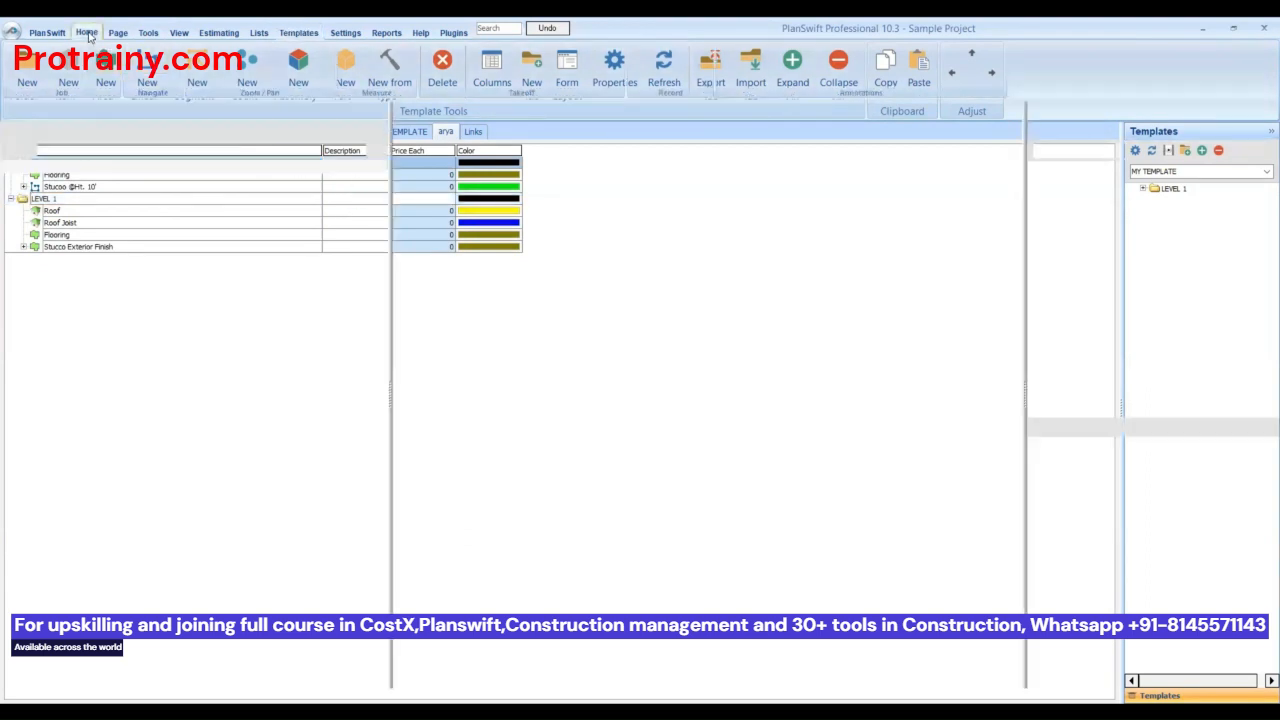
left_click(1257, 152)
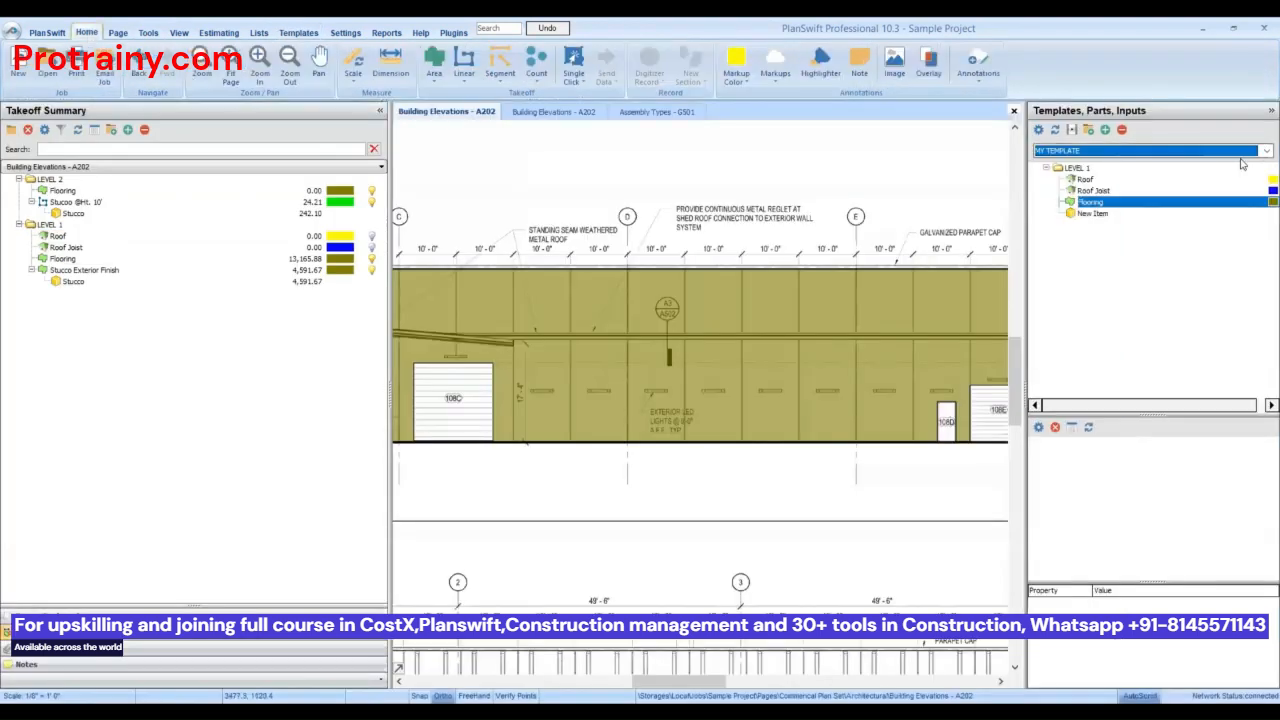
left_click(1110, 212)
left_click(1046, 168)
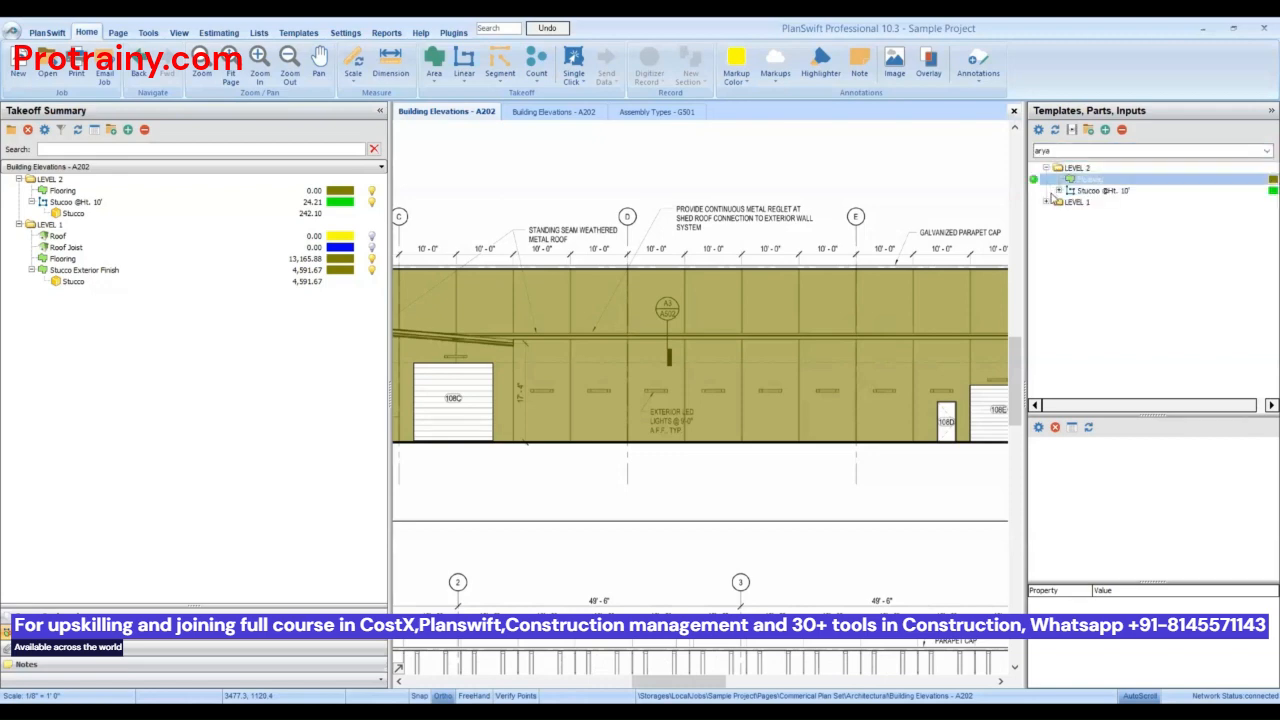
left_click(1046, 202)
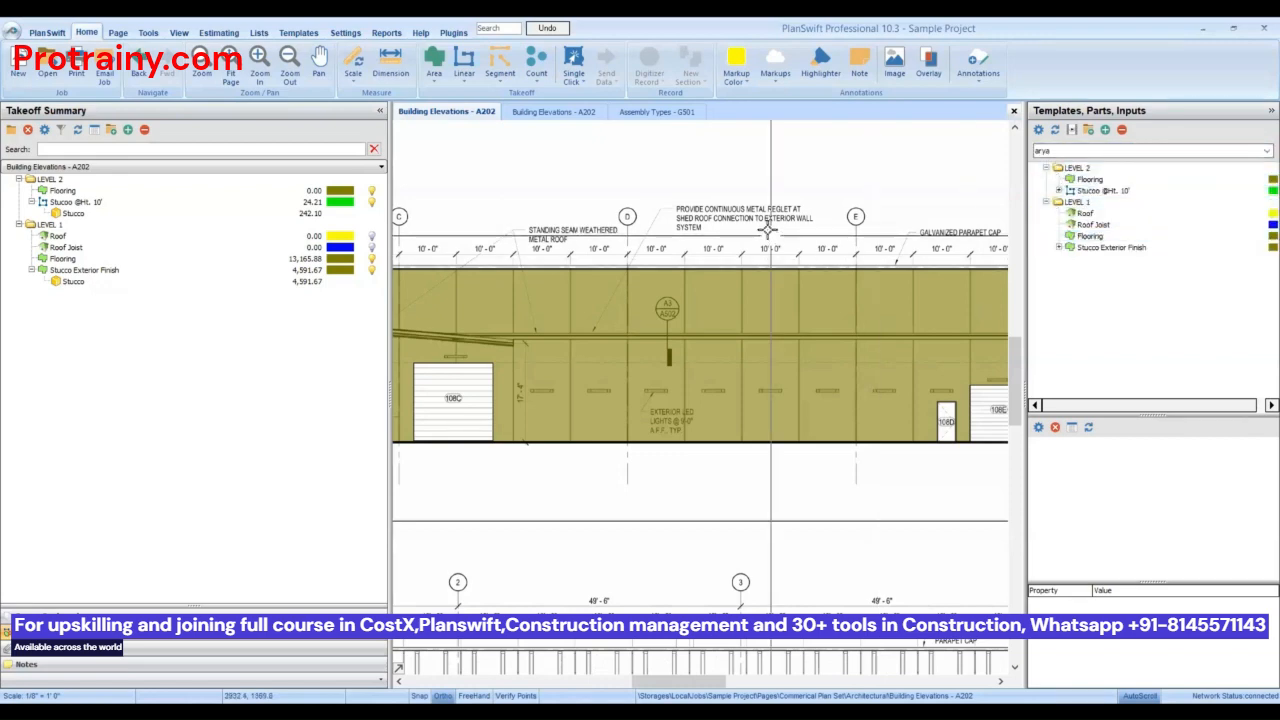
- Draw a triangular area of about 227 sq ft in the blank space beside the south elevation, using the Stucco Exterior Finish template in folder LEVEL 2
scroll(968, 236, "down", 3)
scroll(968, 236, "up", 2)
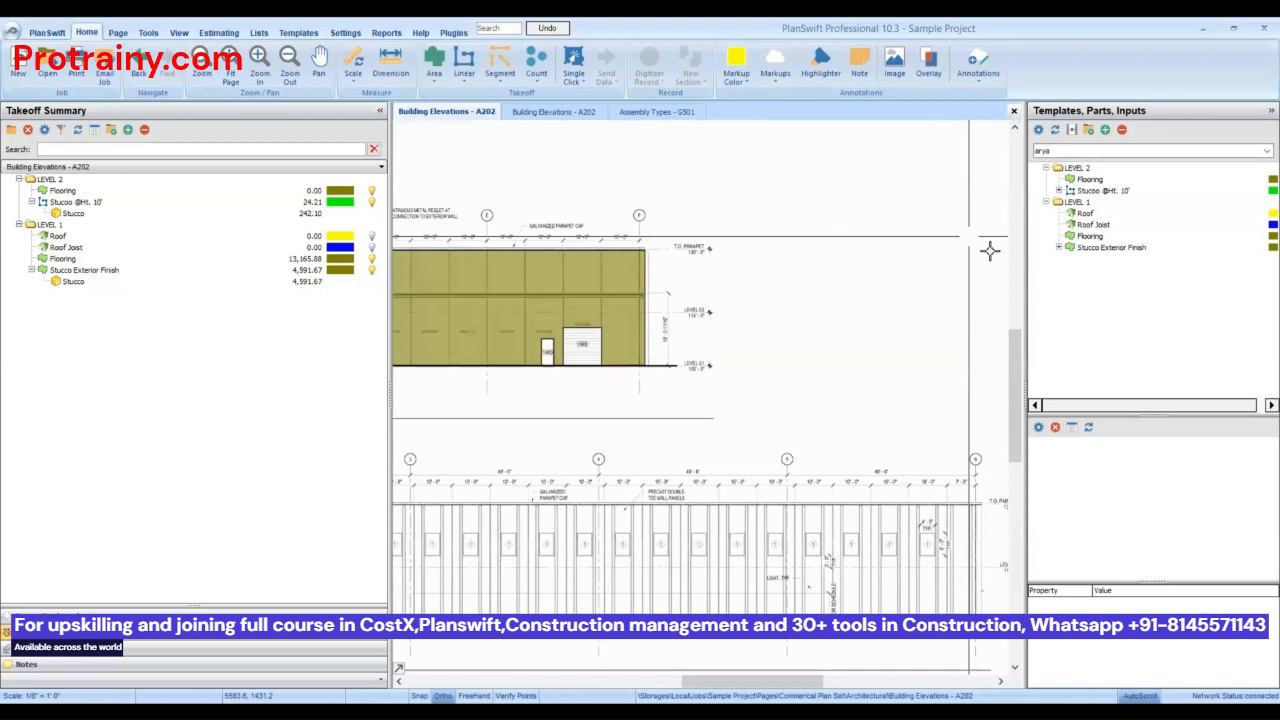
left_click(1059, 248)
left_click(1036, 247)
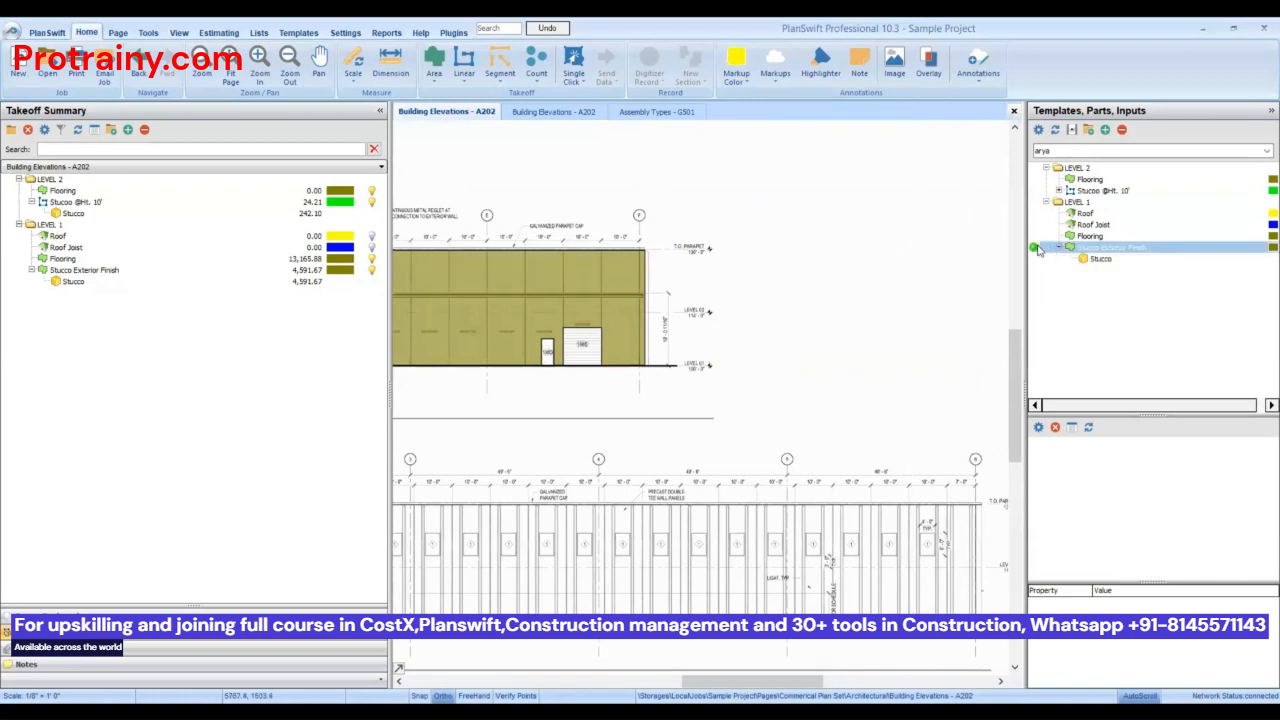
left_click(732, 431)
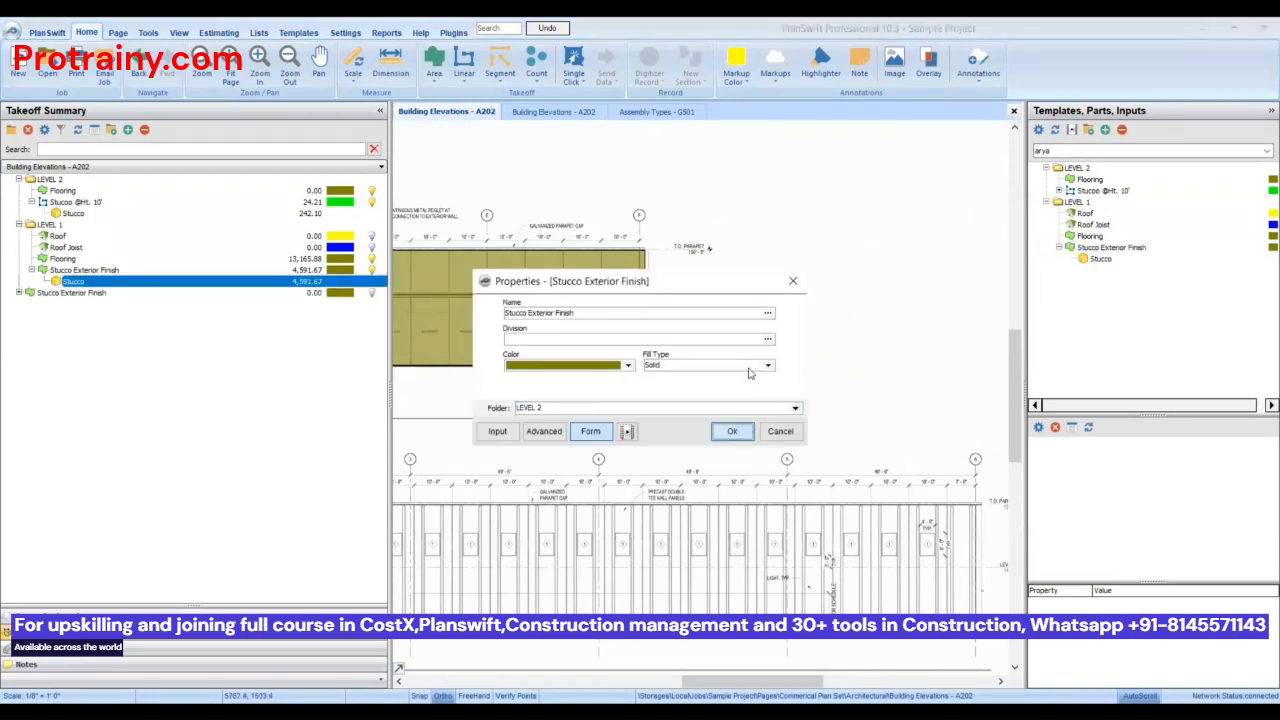
left_click(732, 210)
left_click(822, 272)
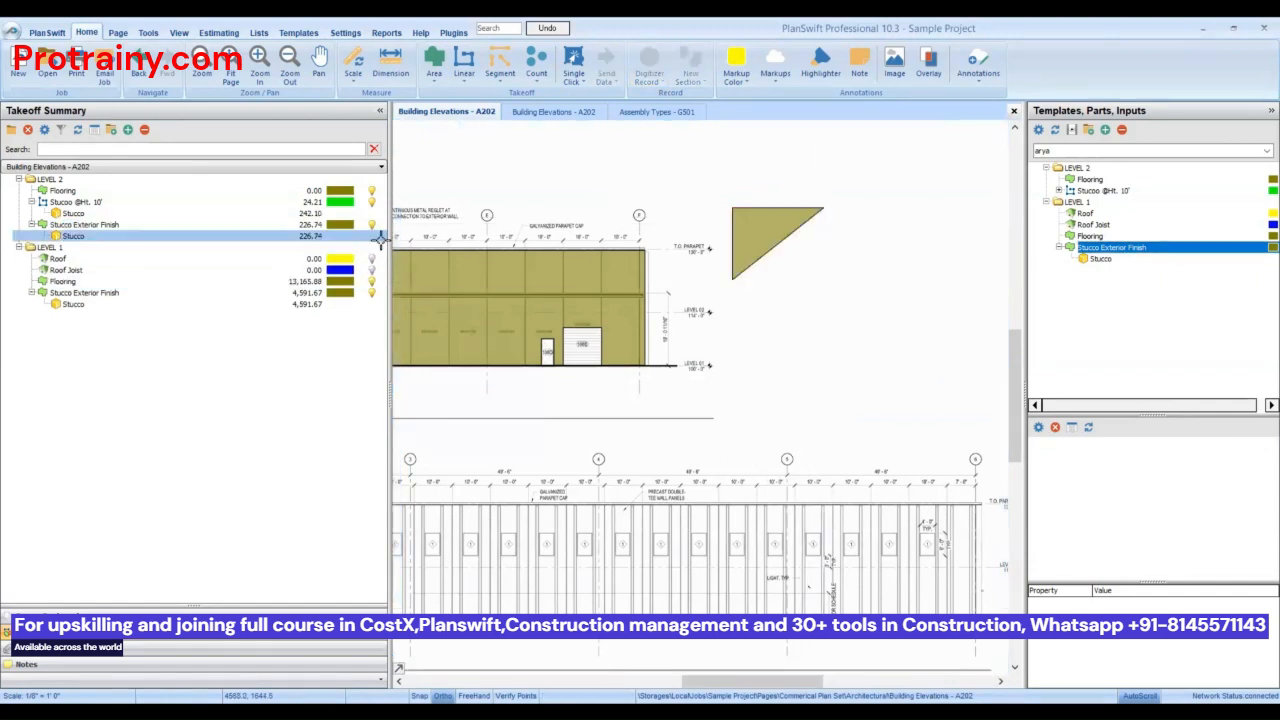
key("Escape")
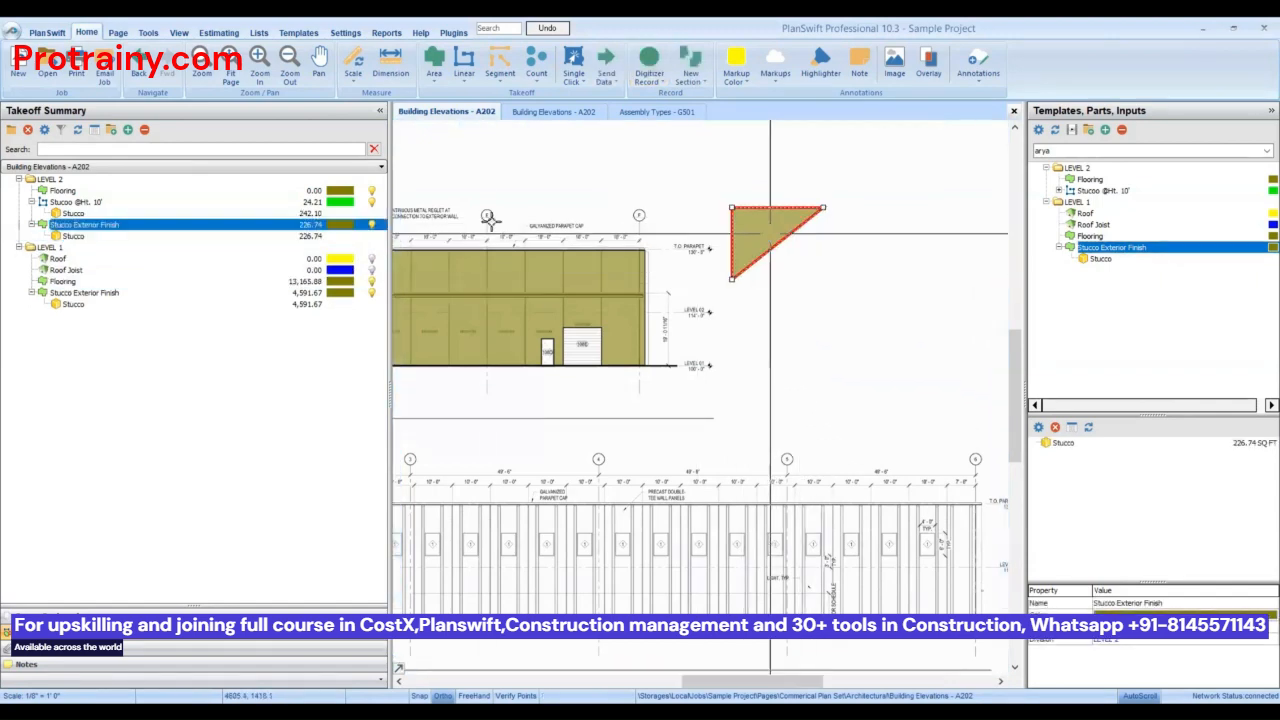
- Rename the Stucco part under the LEVEL 2 Stucco Exterior Finish area as fiber cement
left_click(95, 239)
double_click(96, 239)
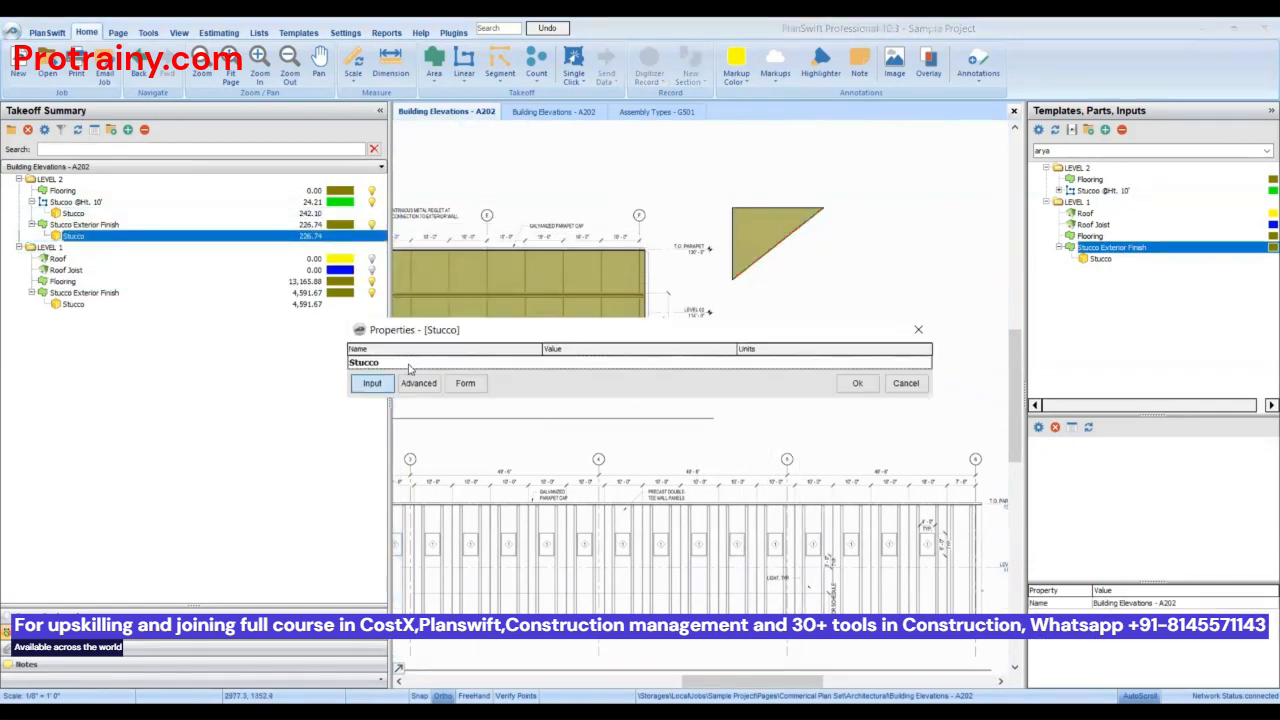
type("fiber cement")
left_click(857, 383)
- Rename the LEVEL 2 Stucco Exterior Finish area as fiber cement Exterior Finish and set its color to light blue
left_click(90, 226)
double_click(90, 226)
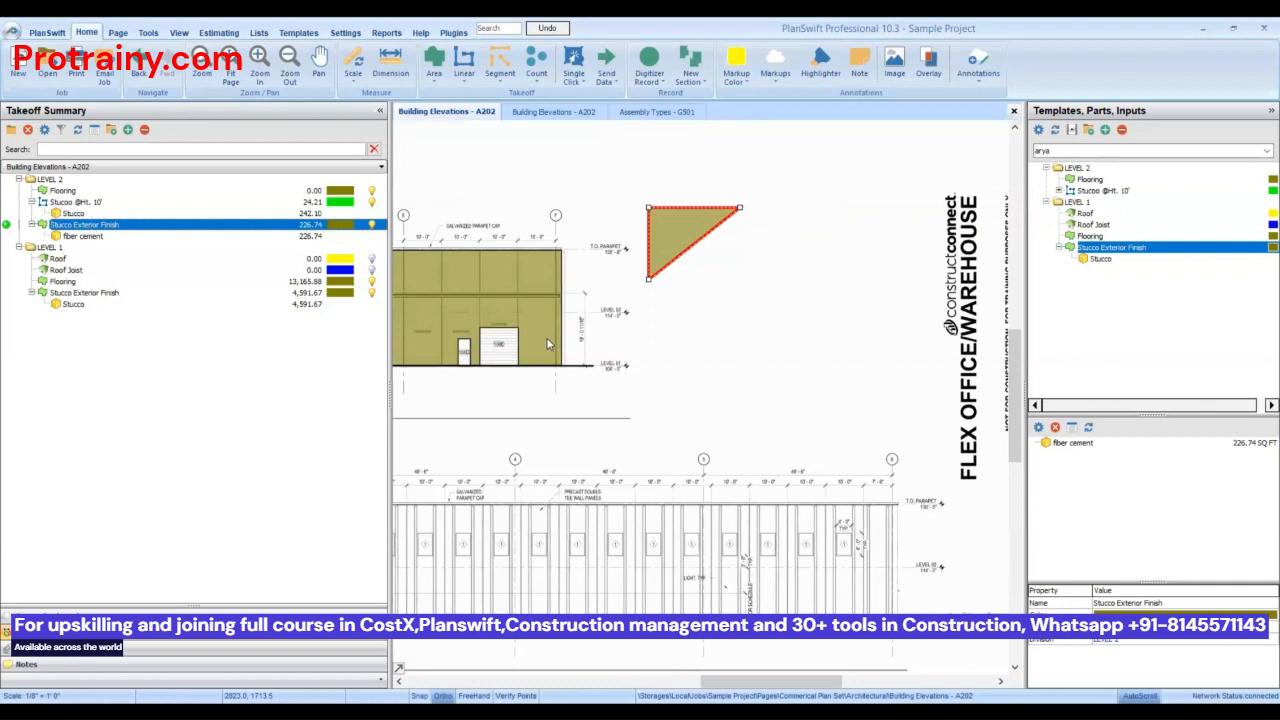
left_click_drag(528, 321, 508, 321)
type("fiber ceme")
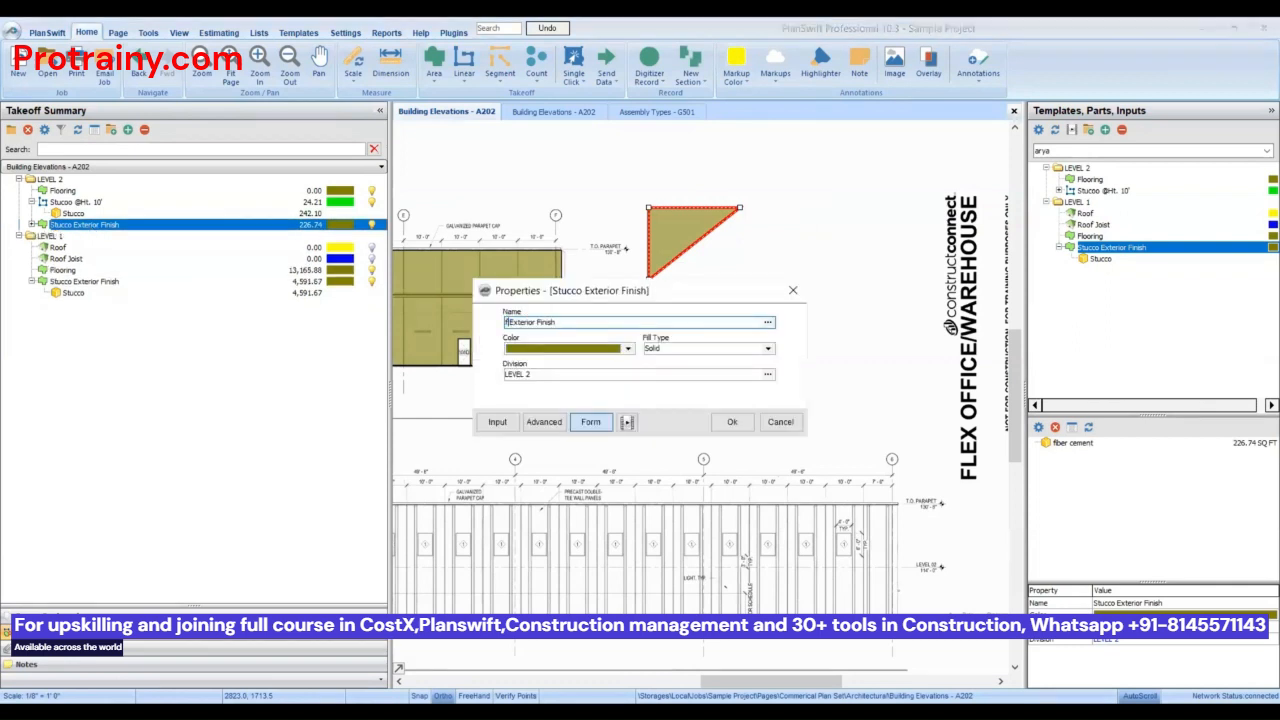
type("nt")
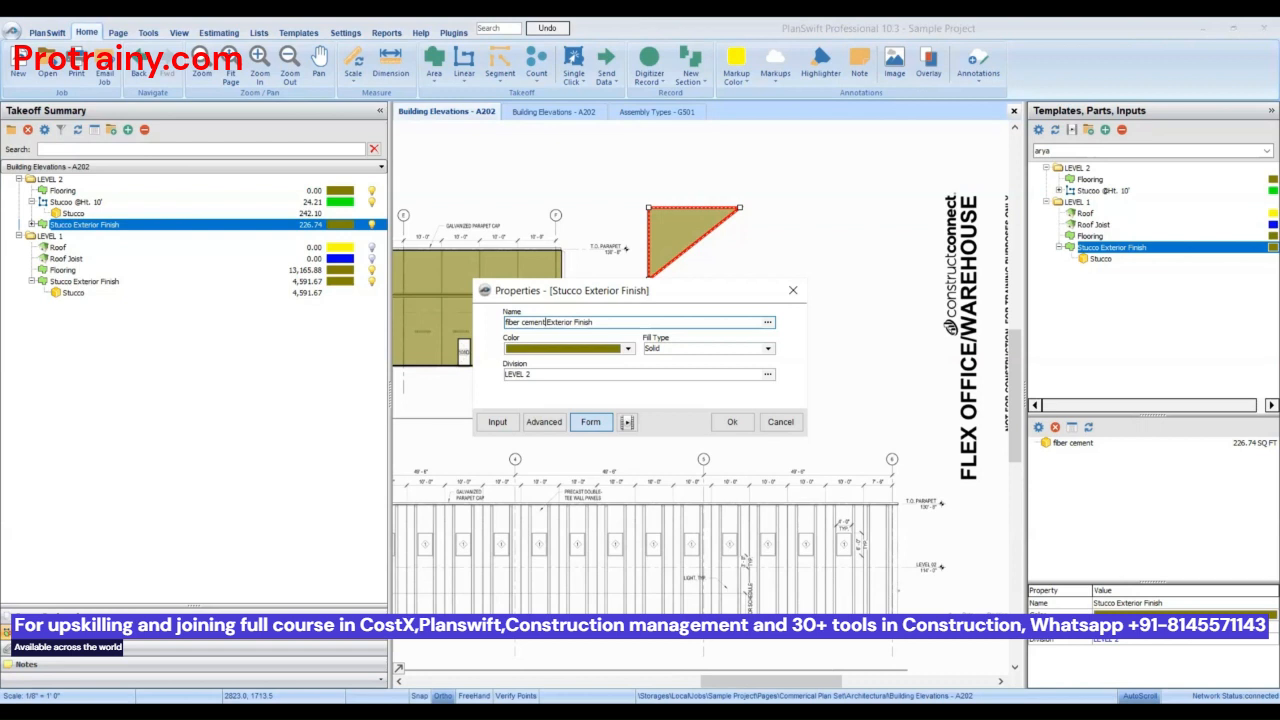
left_click(732, 422)
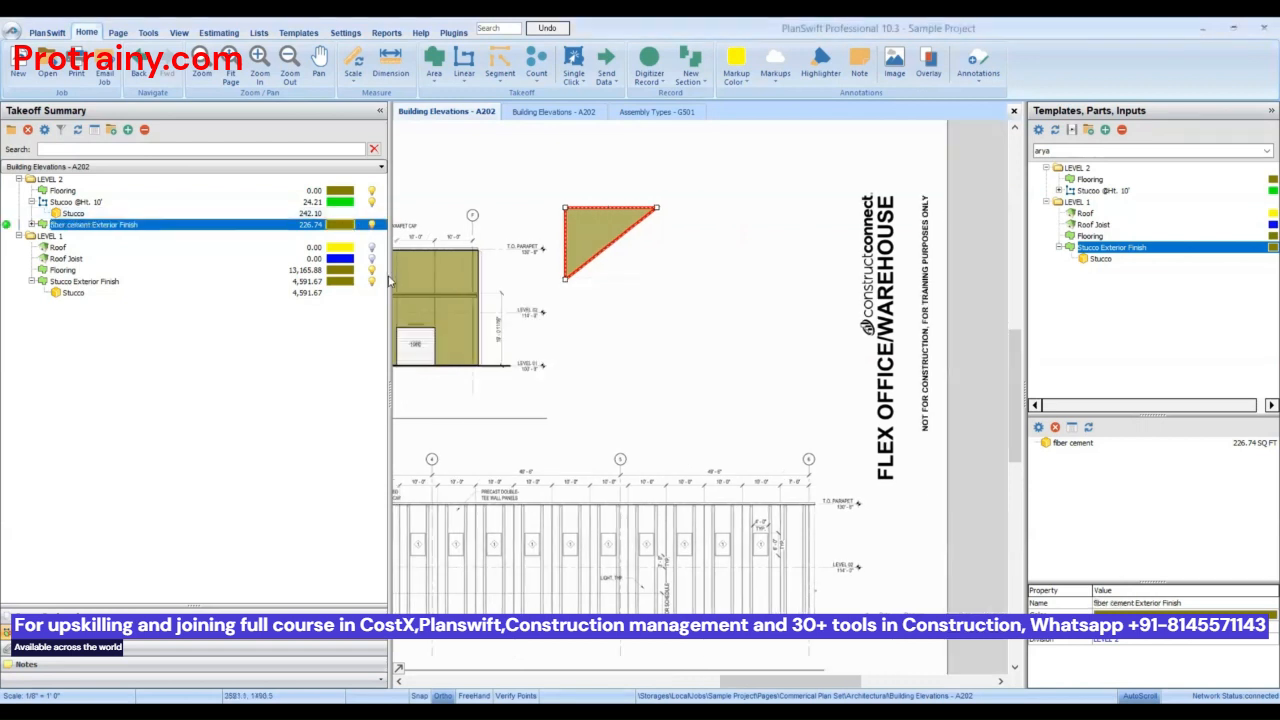
right_click(676, 224)
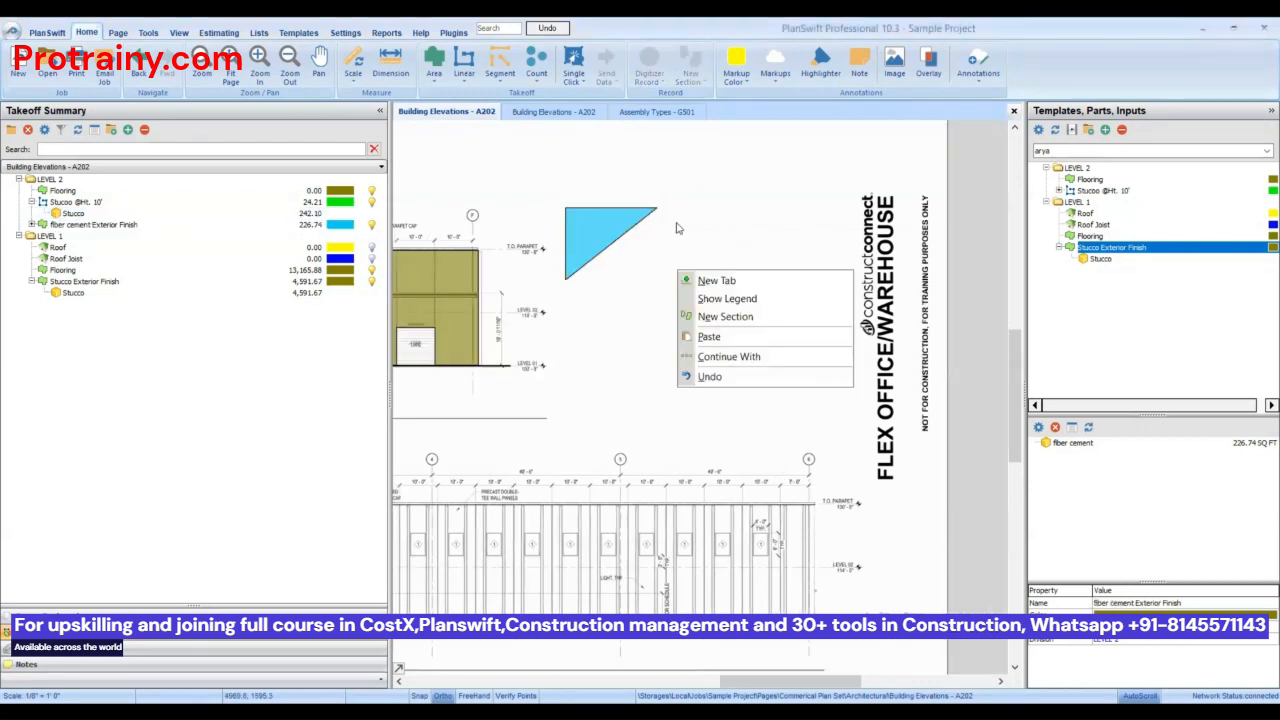
left_click(676, 223)
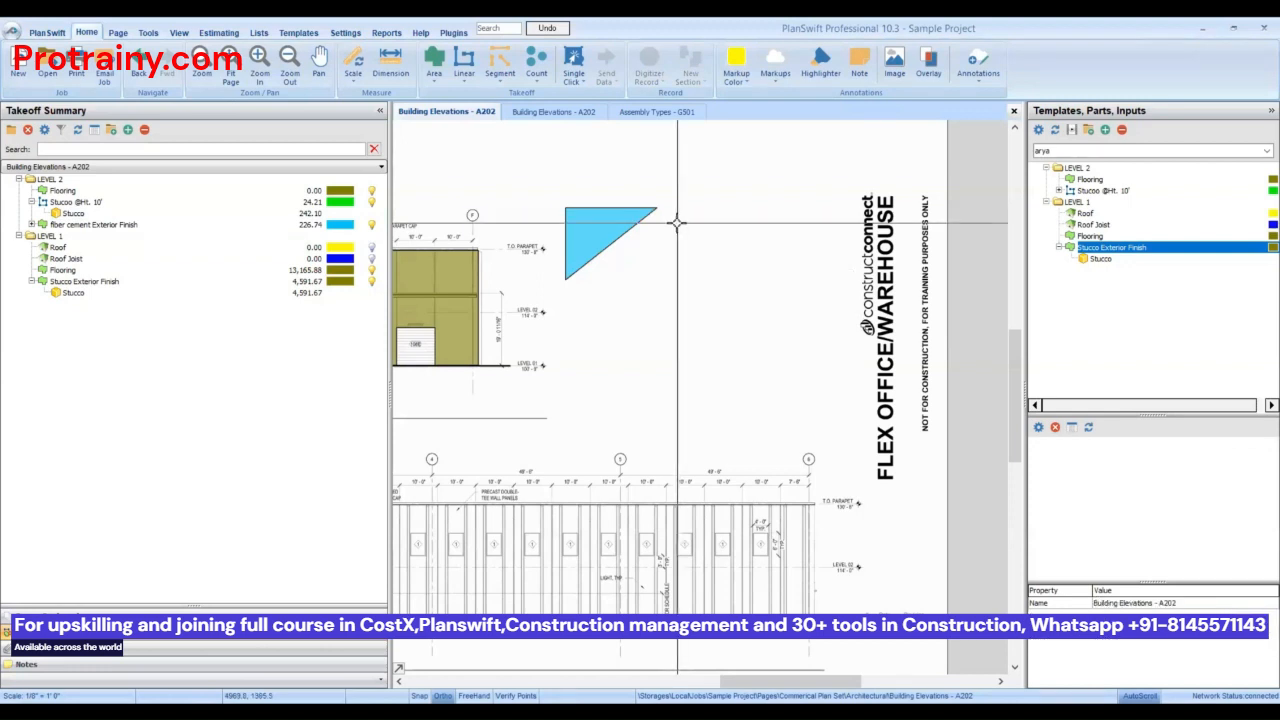